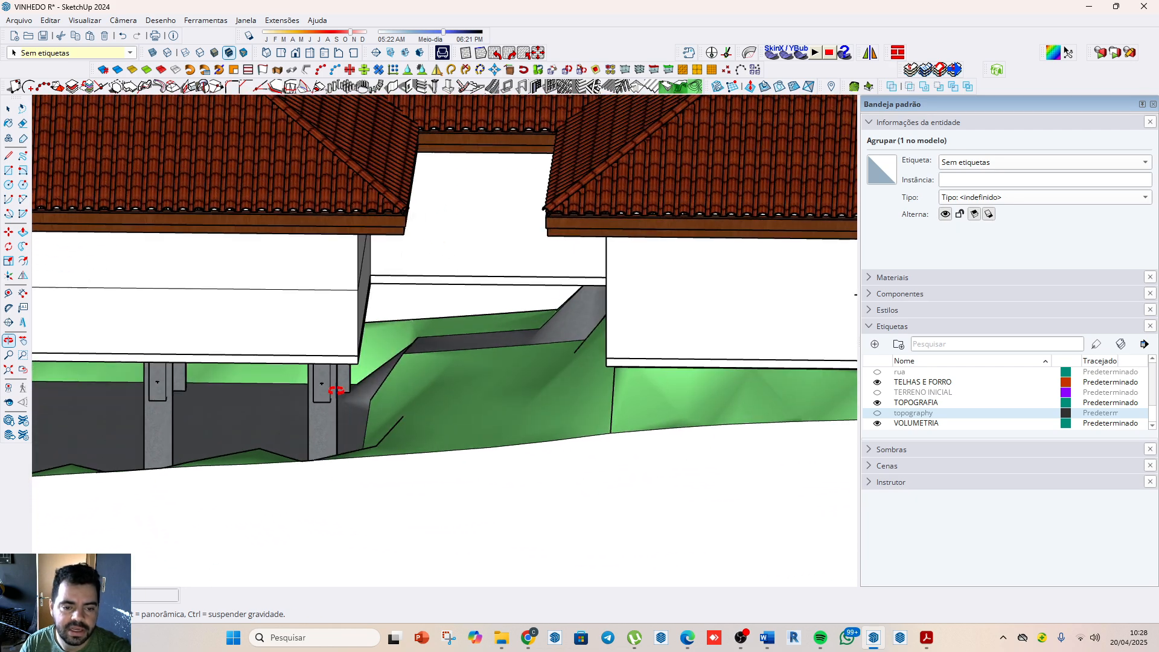
Step: Examine the house volumes, tiled roofs, pillars and sloping terrain of the model from several angles
{"action": "left_click_drag", "start_coordinate": [477, 400], "coordinate": [567, 346]}
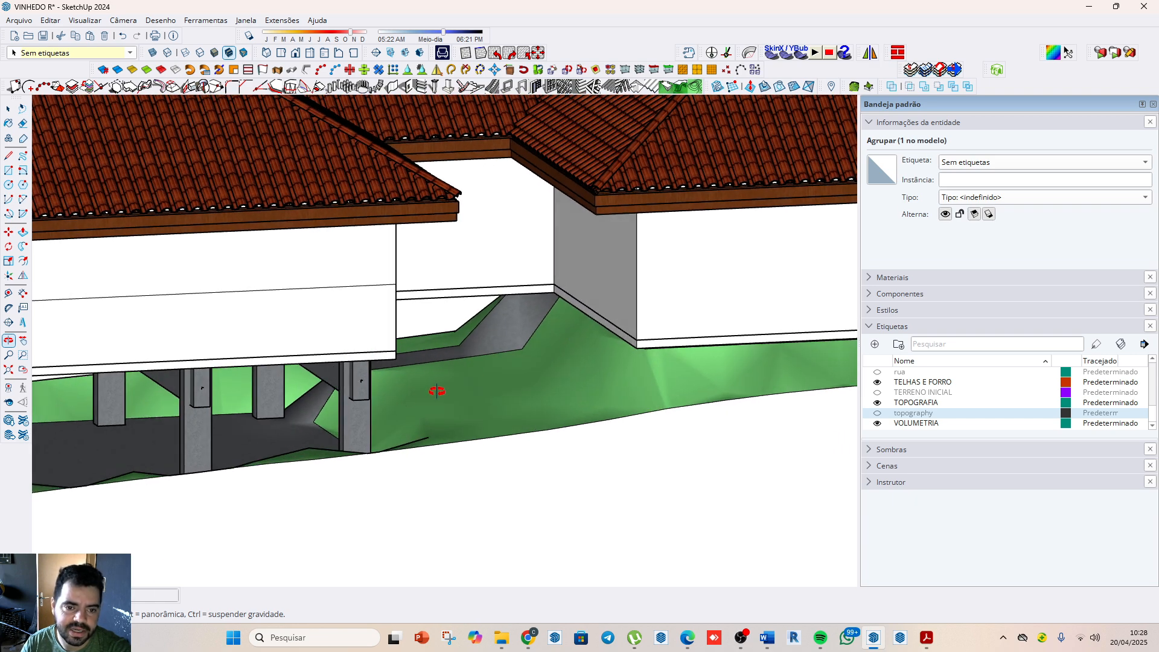
{"action": "scroll", "coordinate": [592, 265], "scroll_direction": "down", "scroll_amount": 8}
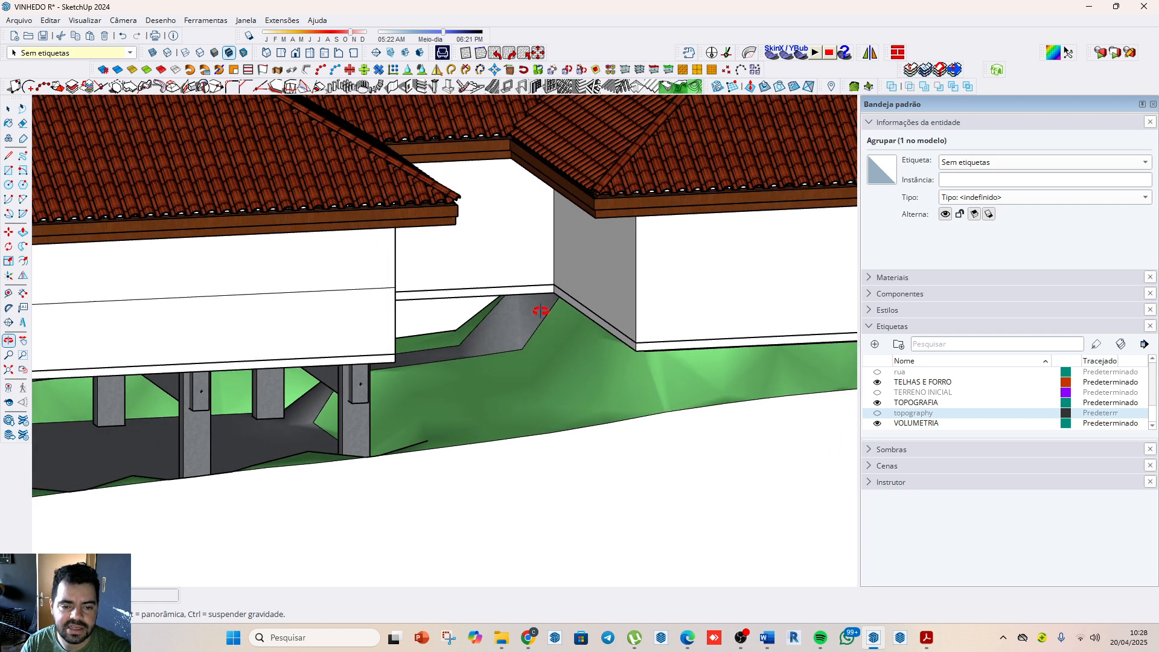
{"action": "scroll", "coordinate": [591, 383], "scroll_direction": "down", "scroll_amount": 5}
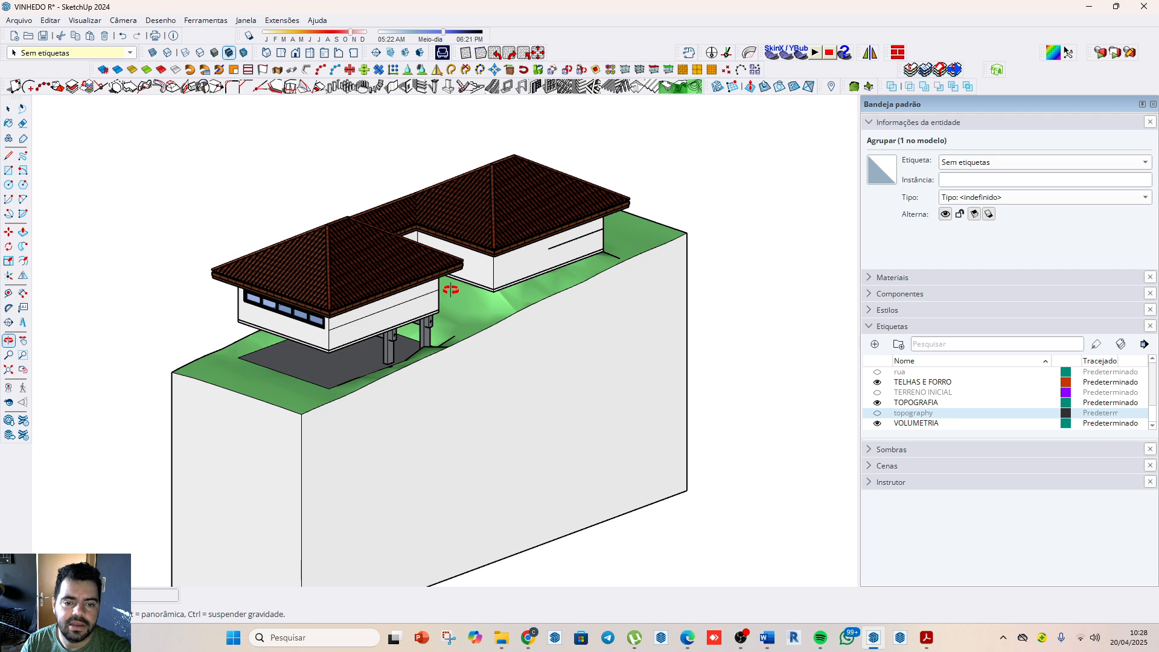
{"action": "left_click_drag", "start_coordinate": [591, 383], "coordinate": [483, 266]}
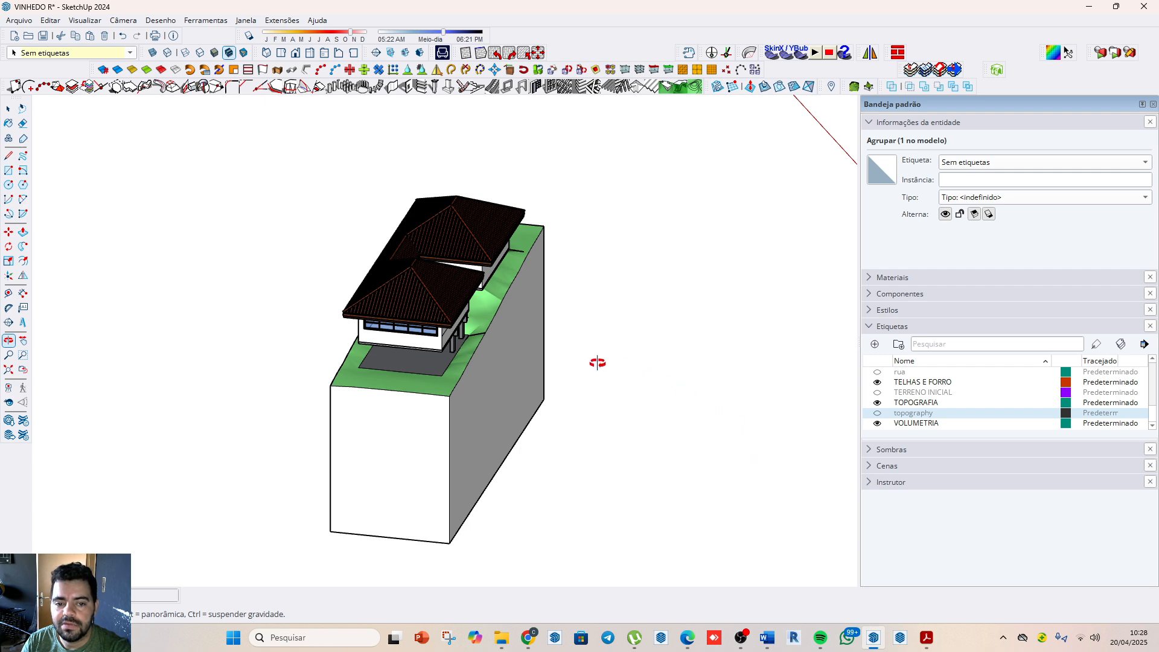
{"action": "left_click_drag", "start_coordinate": [597, 364], "coordinate": [453, 329]}
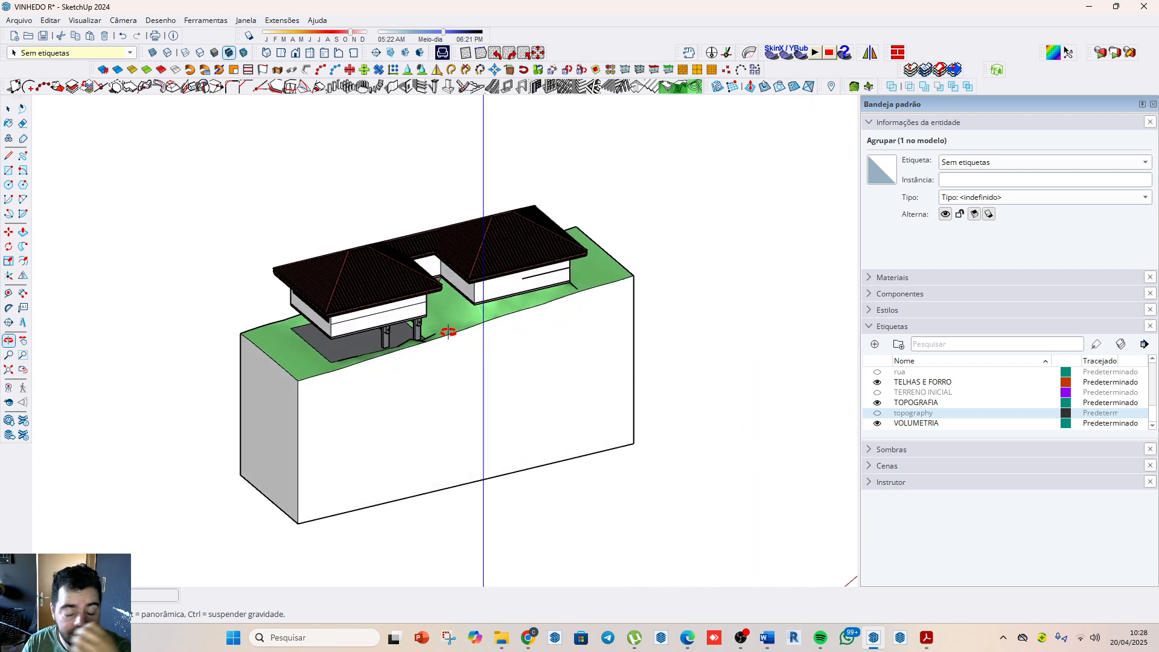
{"action": "left_click_drag", "start_coordinate": [510, 321], "coordinate": [469, 321]}
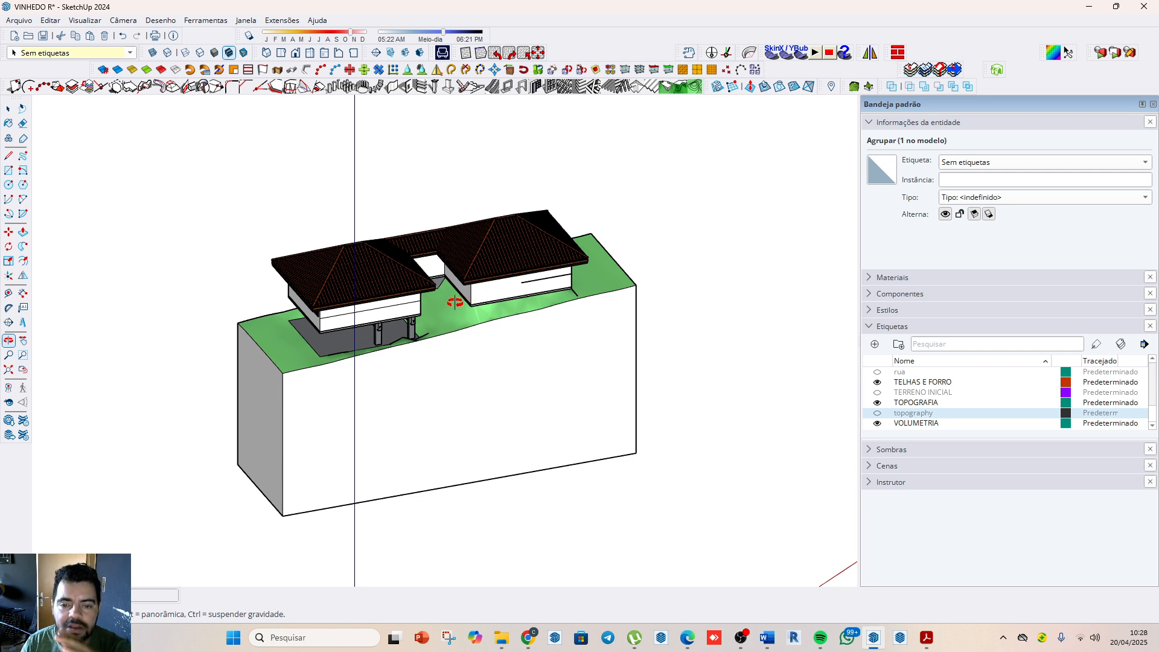
{"action": "left_click_drag", "start_coordinate": [455, 309], "coordinate": [517, 328]}
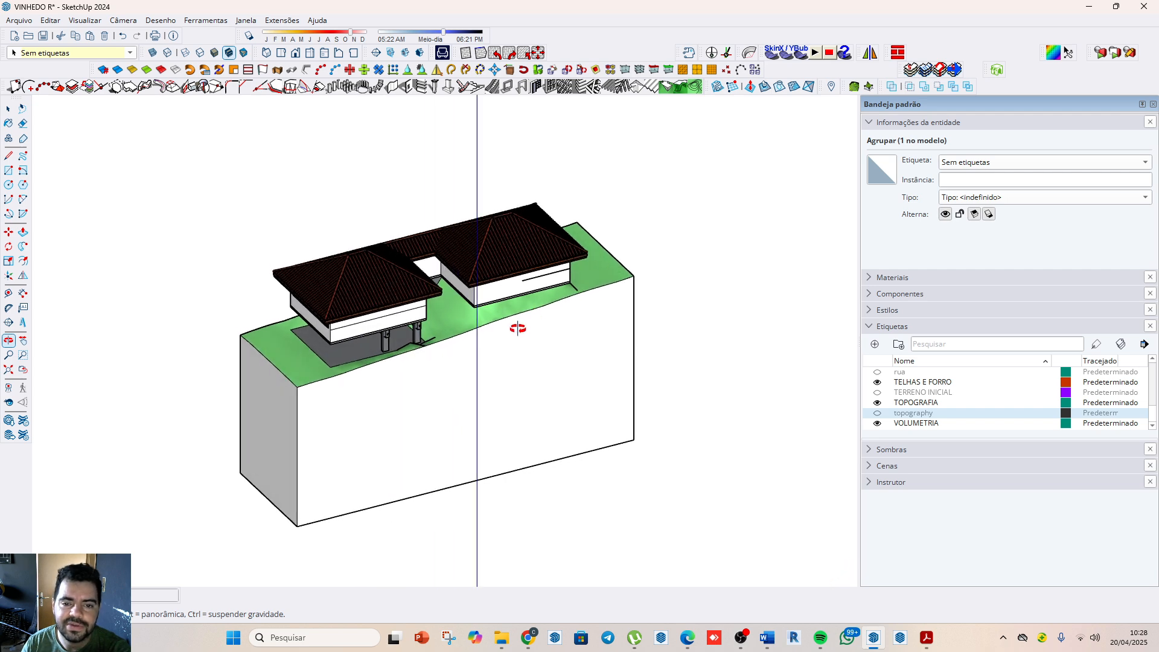
{"action": "left_click_drag", "start_coordinate": [507, 278], "coordinate": [563, 283]}
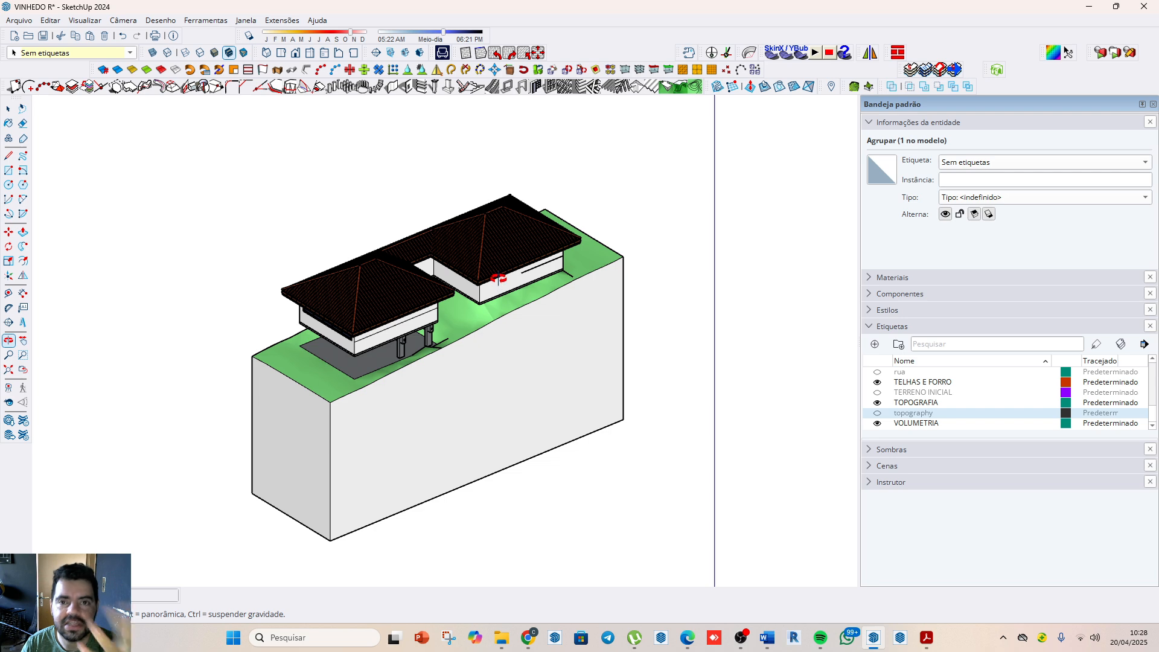
{"action": "left_click_drag", "start_coordinate": [463, 286], "coordinate": [443, 290]}
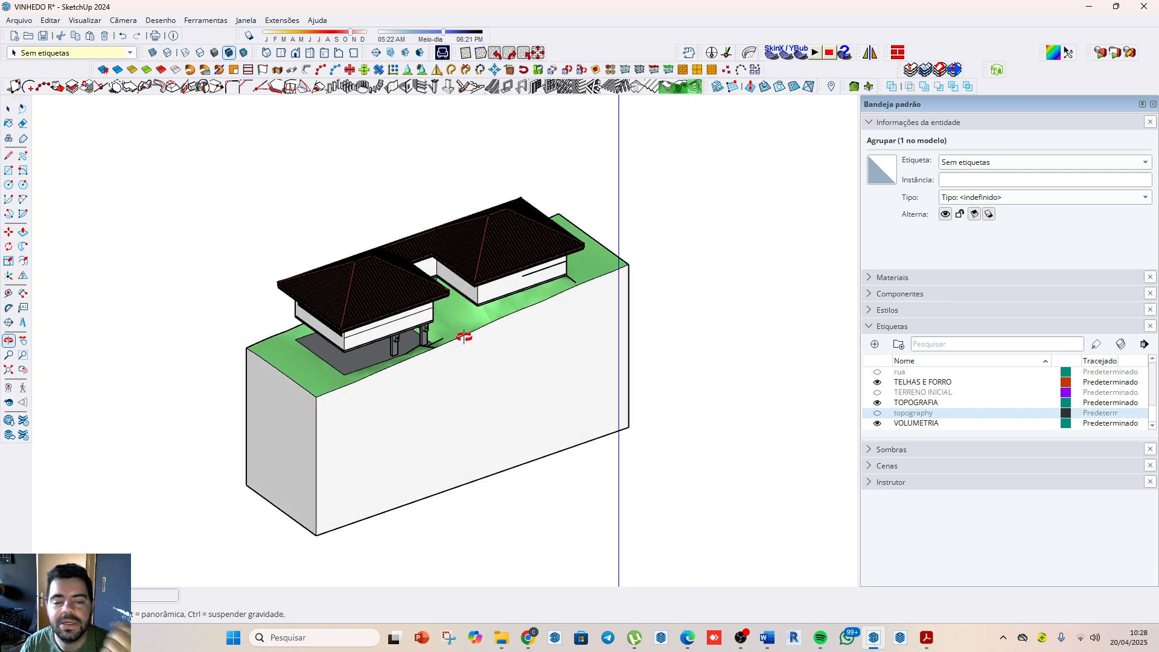
{"action": "left_click_drag", "start_coordinate": [465, 334], "coordinate": [529, 439]}
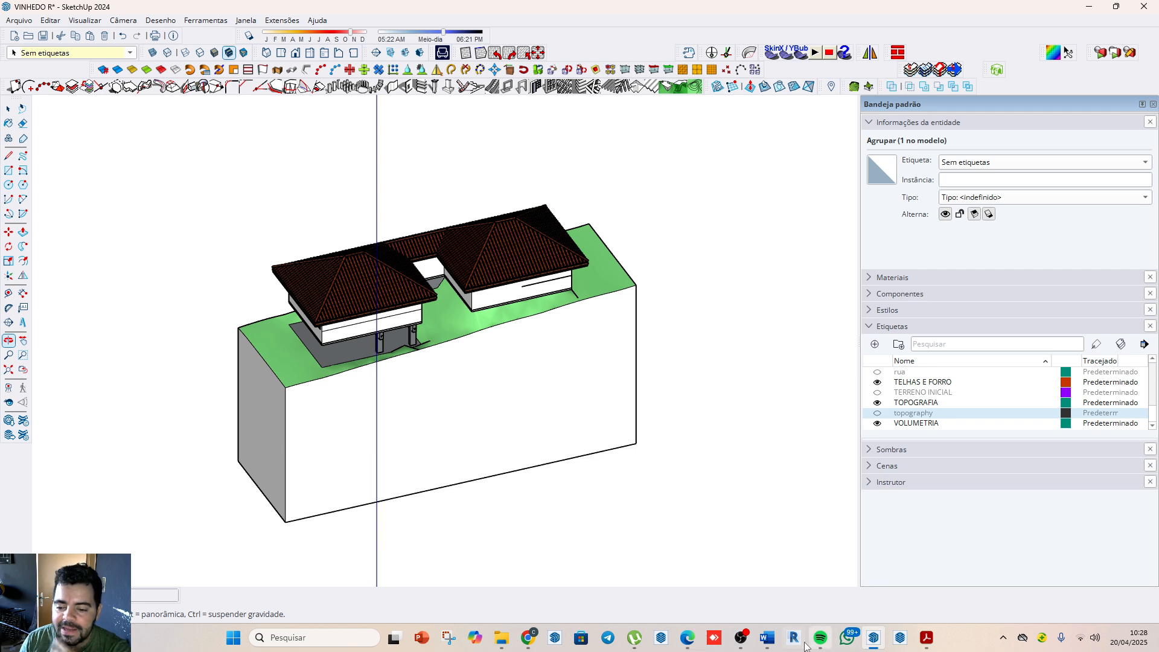
Step: Switch to the Word document TENTATIVA_MAPA_ATELIÊ_RESIDENCIAL_51_2025.docx and review its project stages and checklist
{"action": "mouse_move", "coordinate": [768, 643]}
{"action": "left_click", "coordinate": [866, 573]}
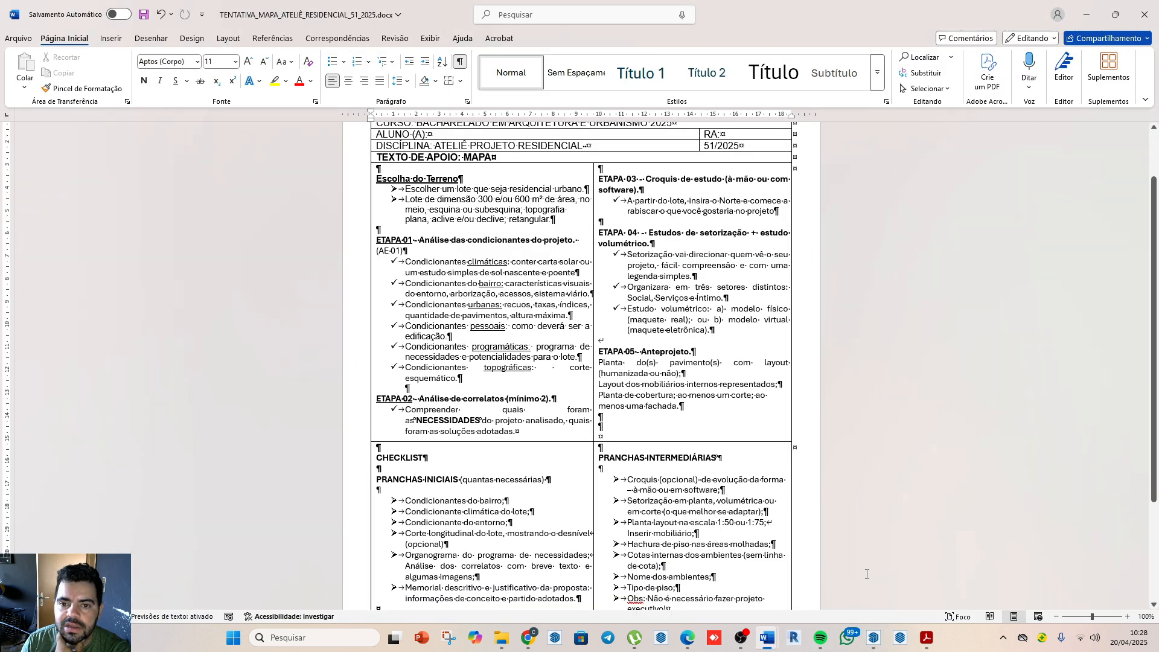
{"action": "scroll", "coordinate": [568, 206], "scroll_direction": "down", "scroll_amount": 1}
{"action": "scroll", "coordinate": [663, 331], "scroll_direction": "up", "scroll_amount": 3}
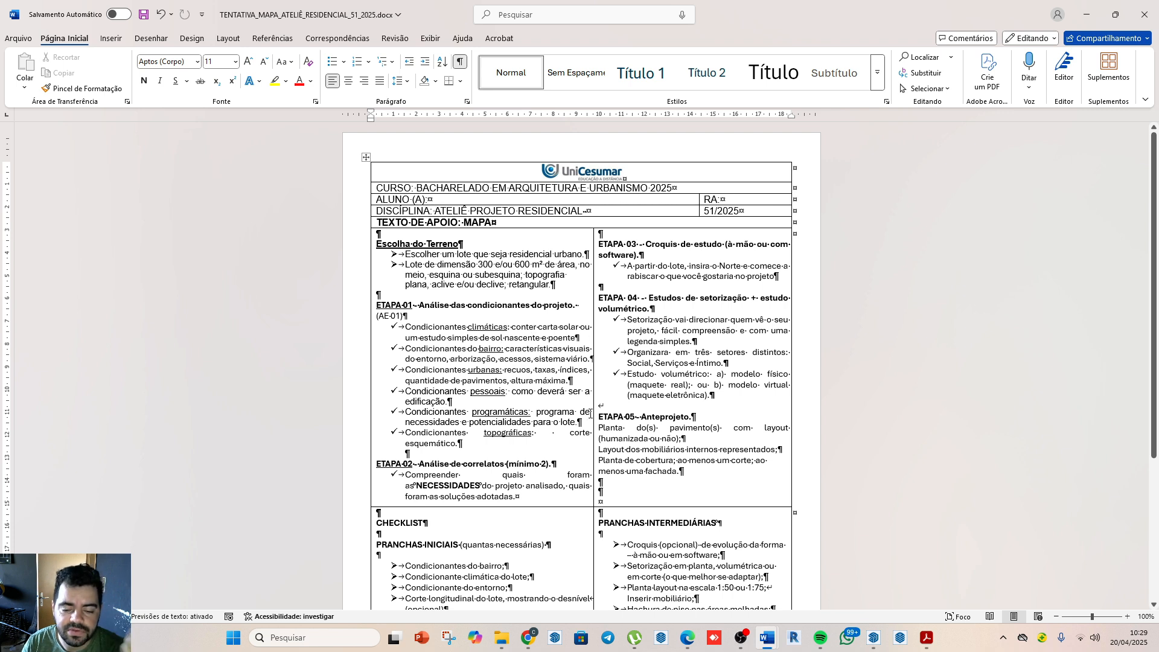
Step: Switch to Chrome and look up "sunpath 3d" in a new tab to open the andrewmarsh.com 3D Sun-Path app
{"action": "left_click", "coordinate": [530, 641]}
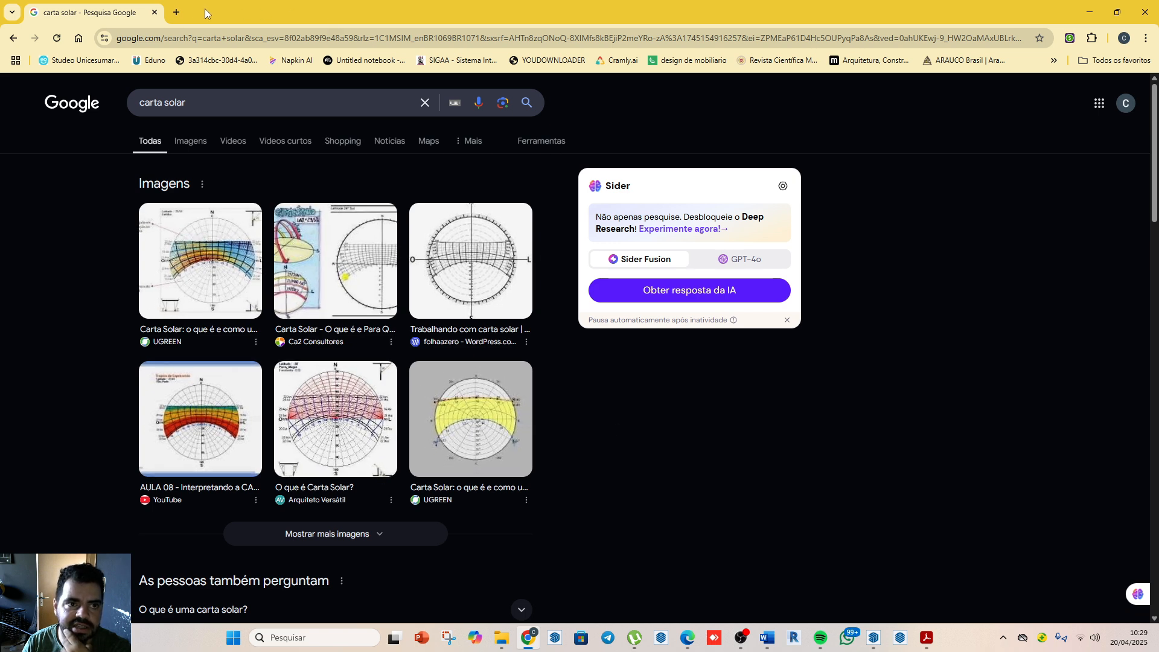
{"action": "left_click", "coordinate": [176, 12]}
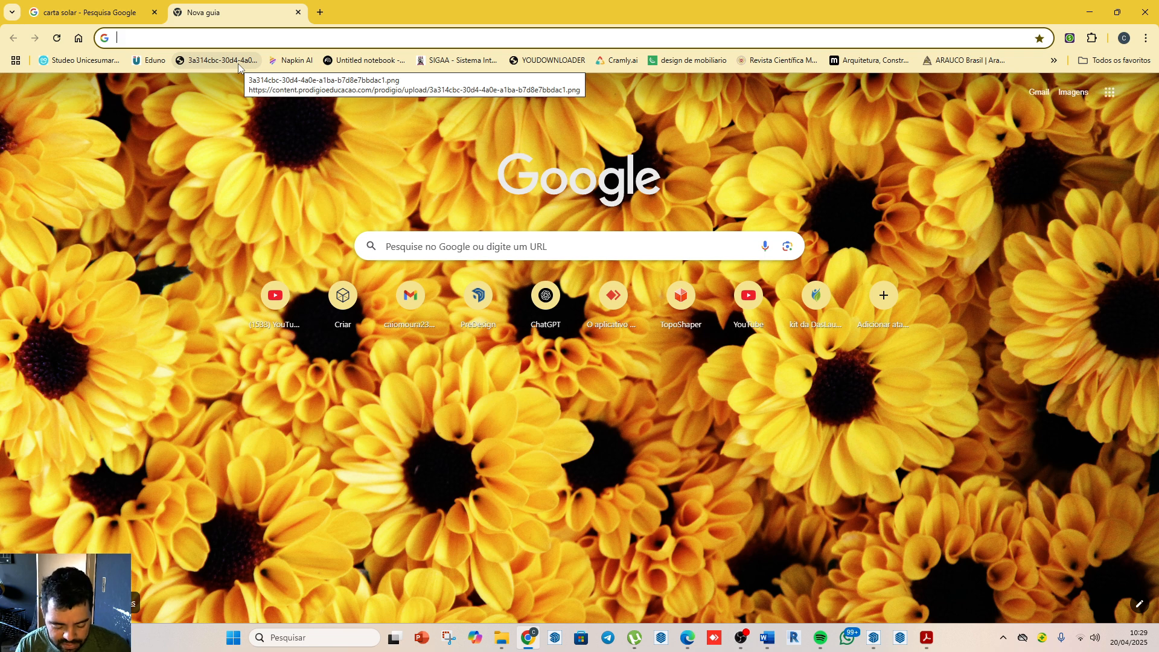
{"action": "type", "text": "sub"}
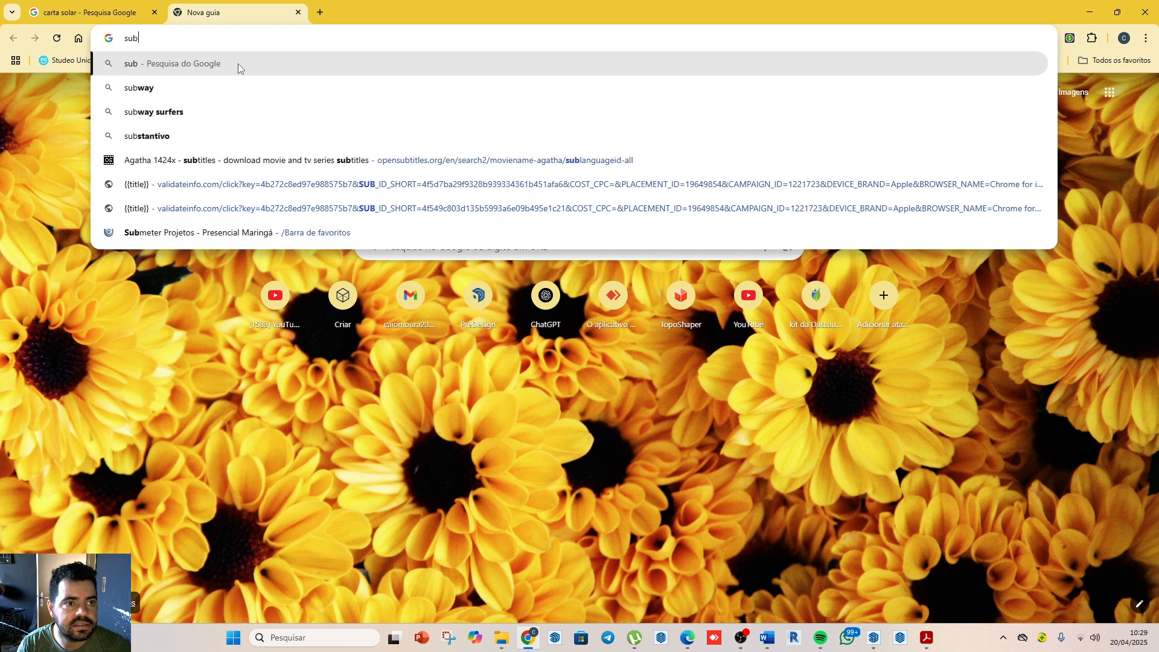
{"action": "key", "text": "BackSpace"}
{"action": "type", "text": "np"}
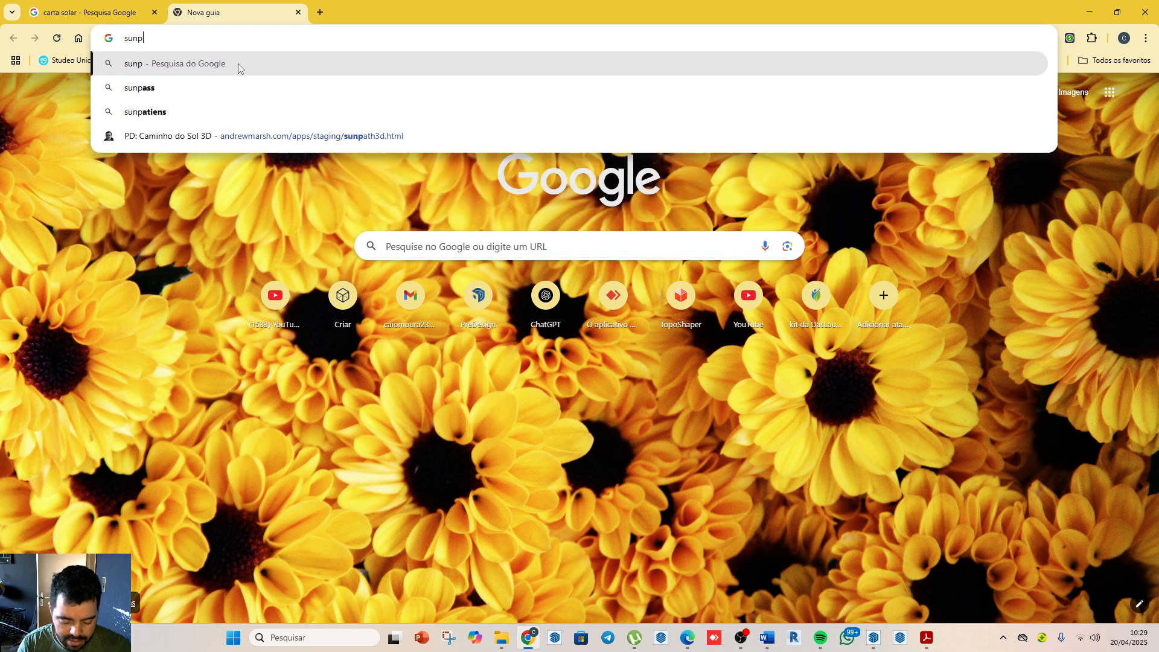
{"action": "type", "text": "ath"}
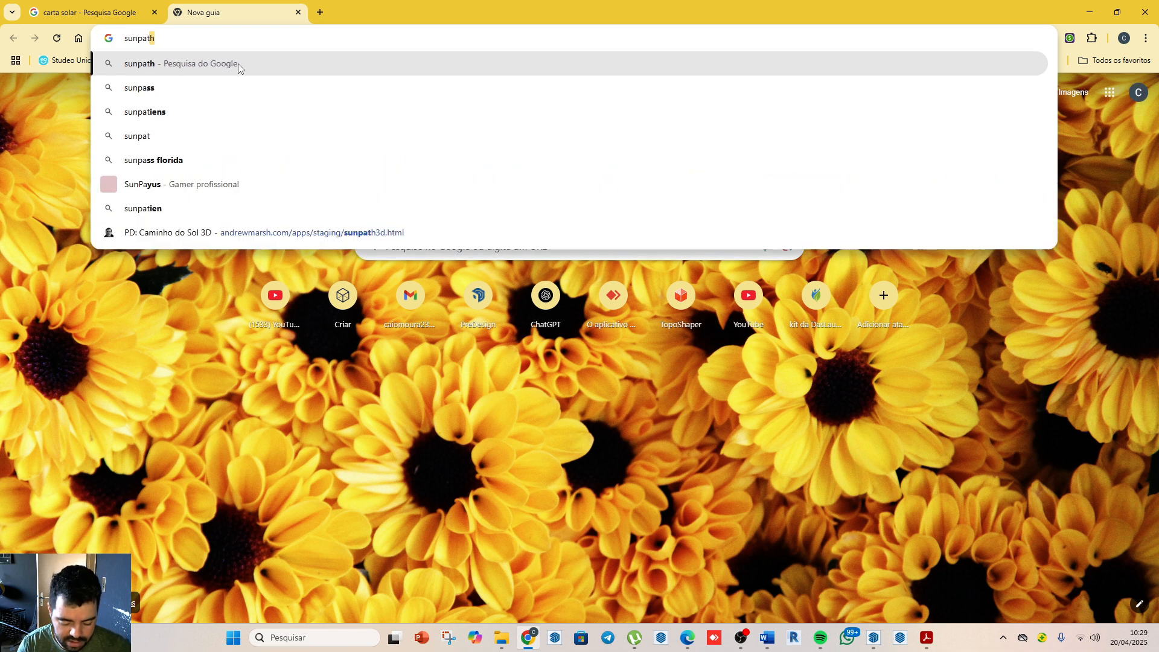
{"action": "type", "text": " 3d"}
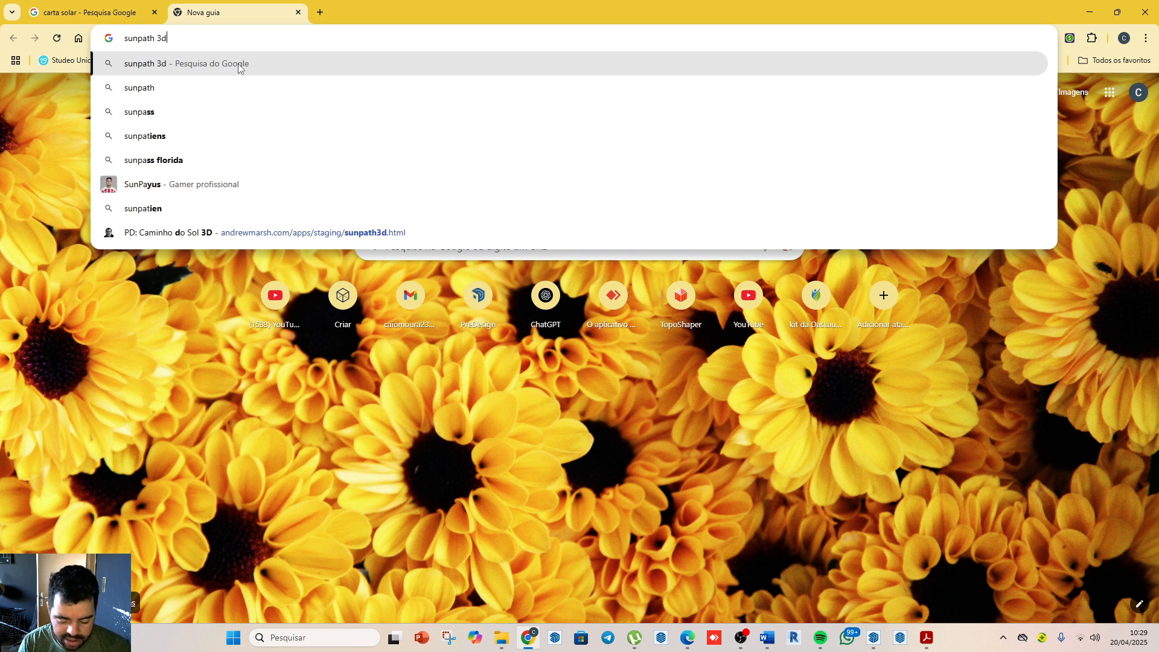
{"action": "key", "text": "Return"}
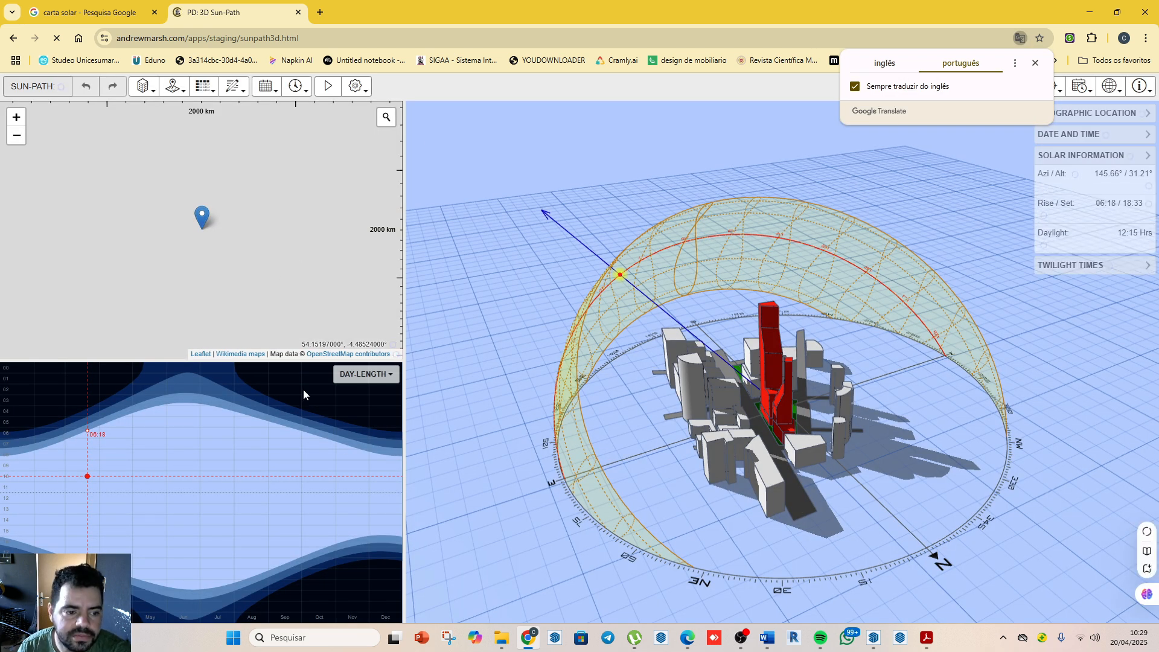
Step: Search the map for "vinhedo" and set the site location to Vinhedo, São Paulo, Brasil
{"action": "left_click", "coordinate": [387, 119]}
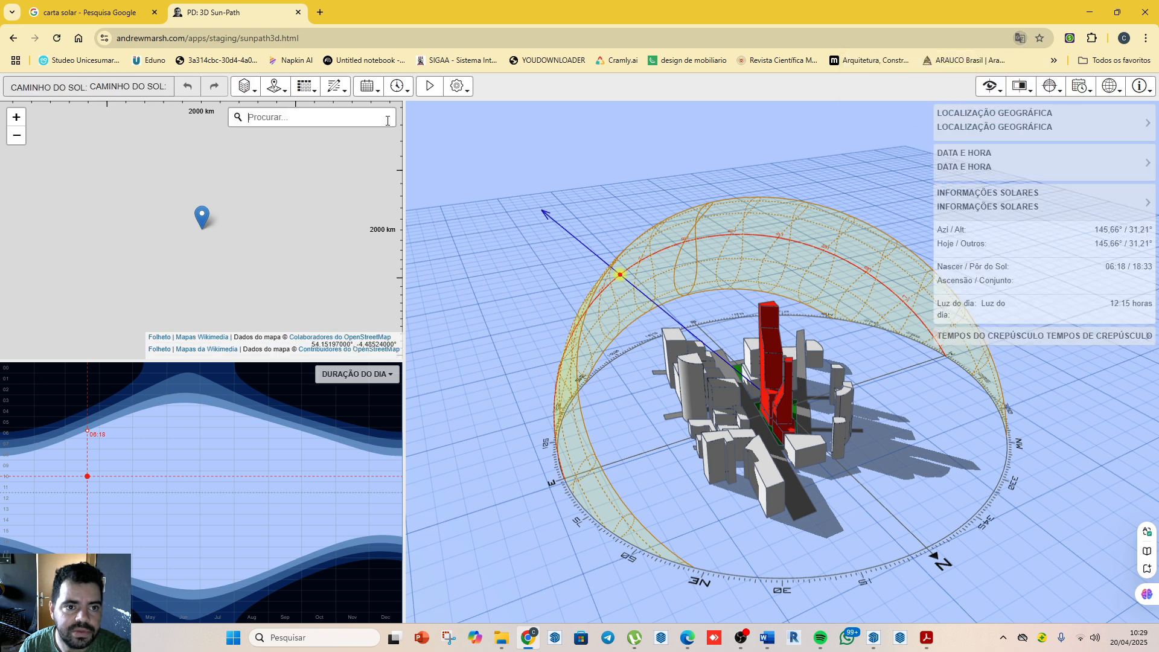
{"action": "type", "text": "vinhedo"}
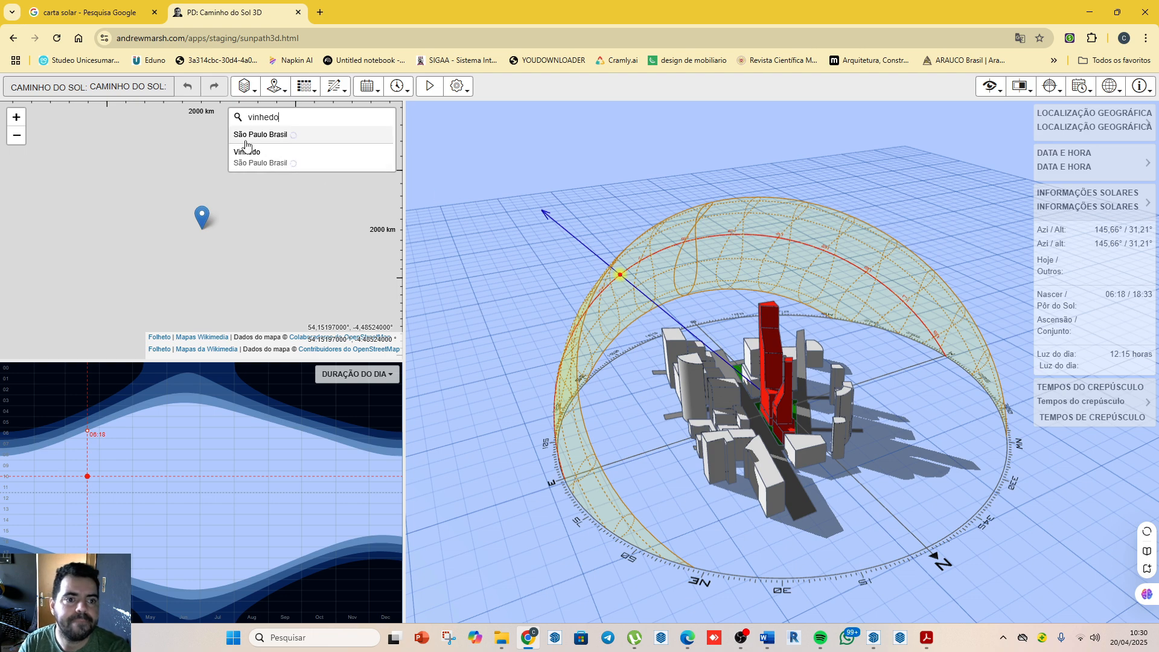
{"action": "left_click", "coordinate": [249, 155]}
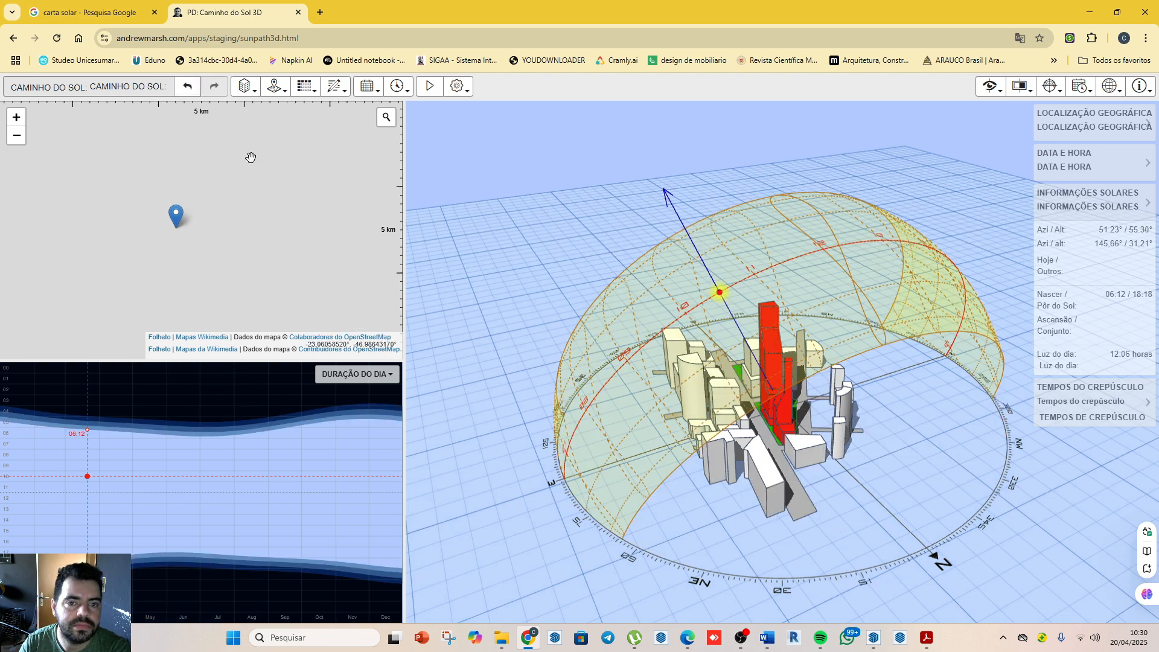
{"action": "scroll", "coordinate": [470, 414], "scroll_direction": "down", "scroll_amount": 2}
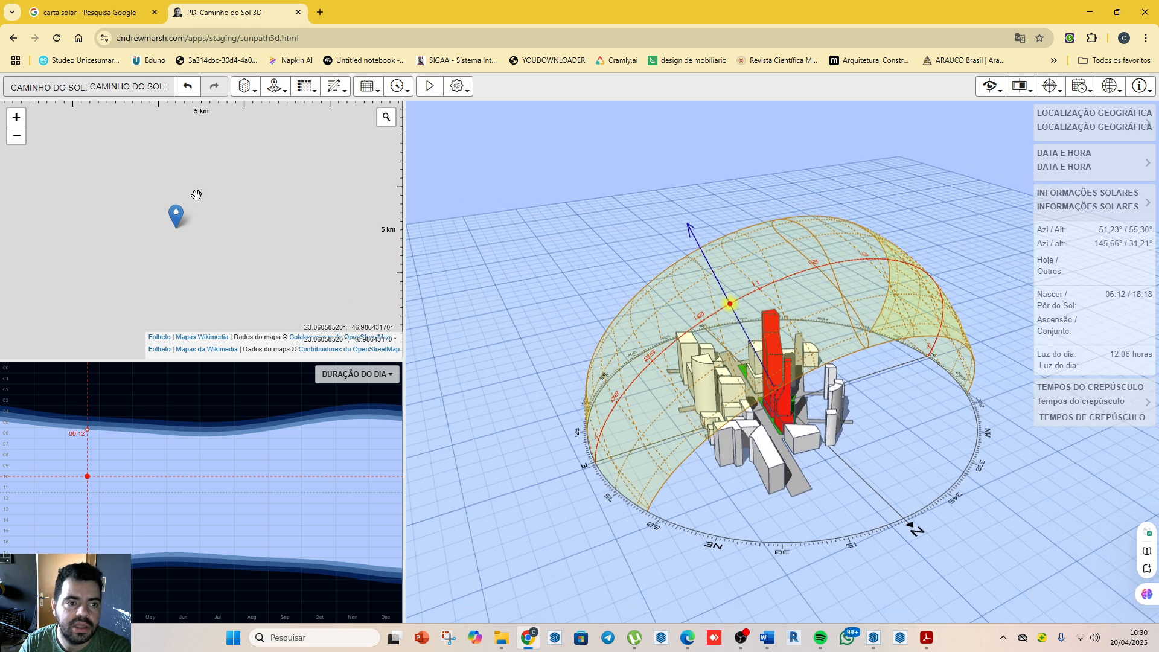
{"action": "scroll", "coordinate": [196, 195], "scroll_direction": "down", "scroll_amount": 2}
Step: Try several map services for the location map: OpenStreetMap Standard, Mapnik, Black & White, and Wikimedia Maps
{"action": "left_click", "coordinate": [275, 86]}
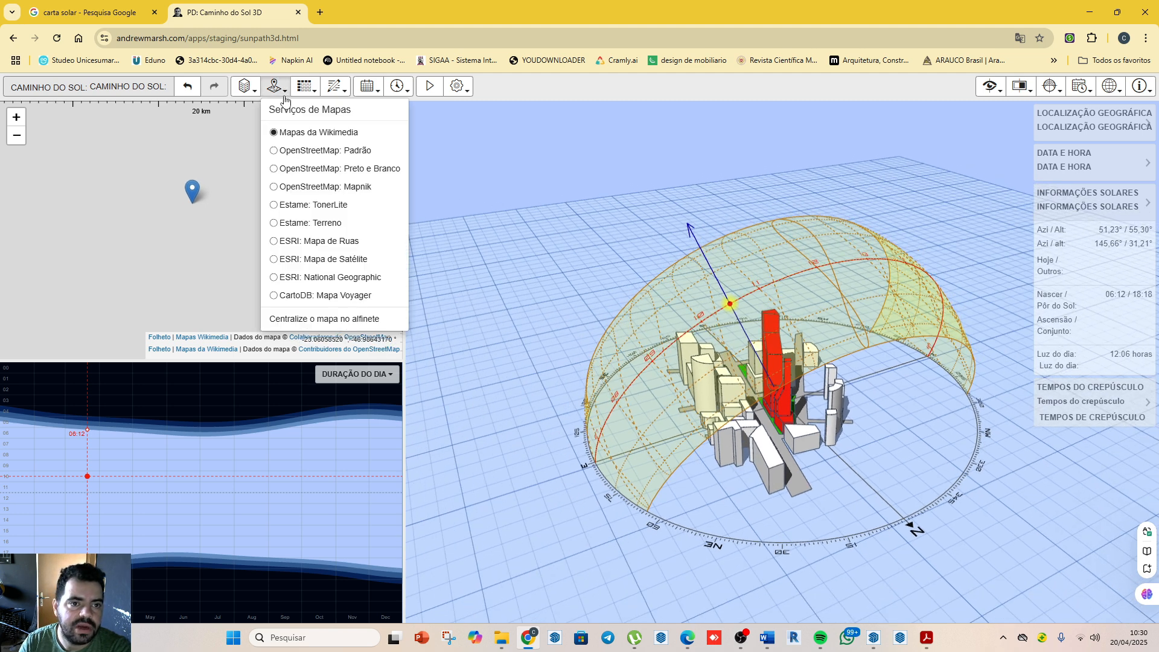
{"action": "left_click", "coordinate": [329, 153]}
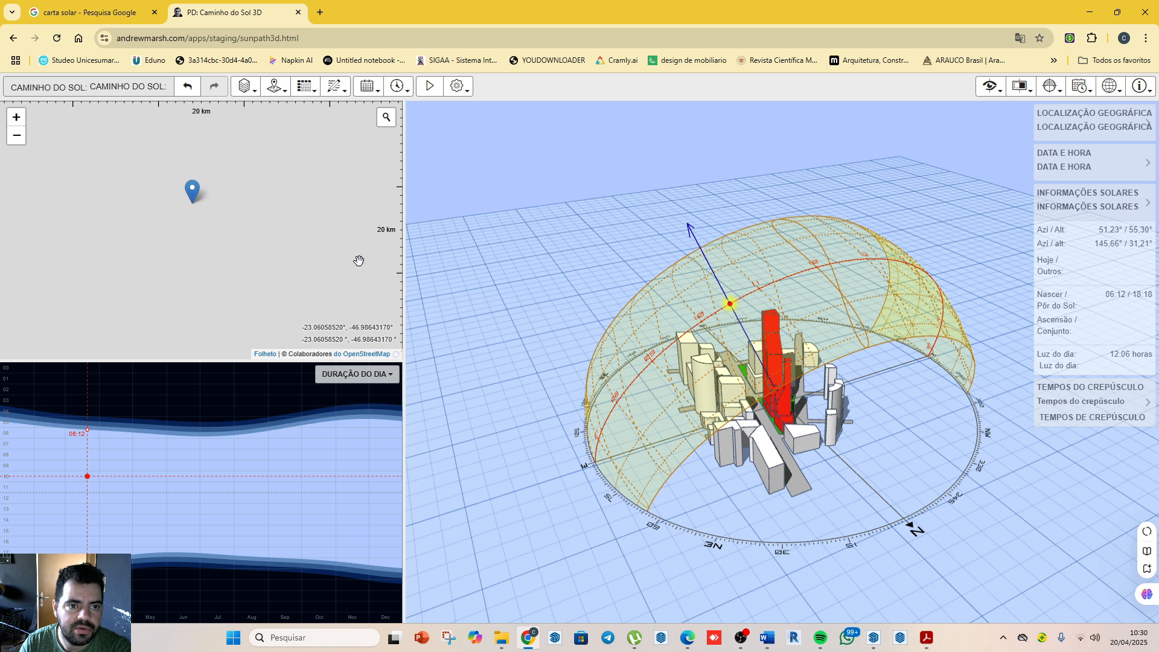
{"action": "left_click", "coordinate": [283, 92]}
{"action": "left_click", "coordinate": [329, 187]}
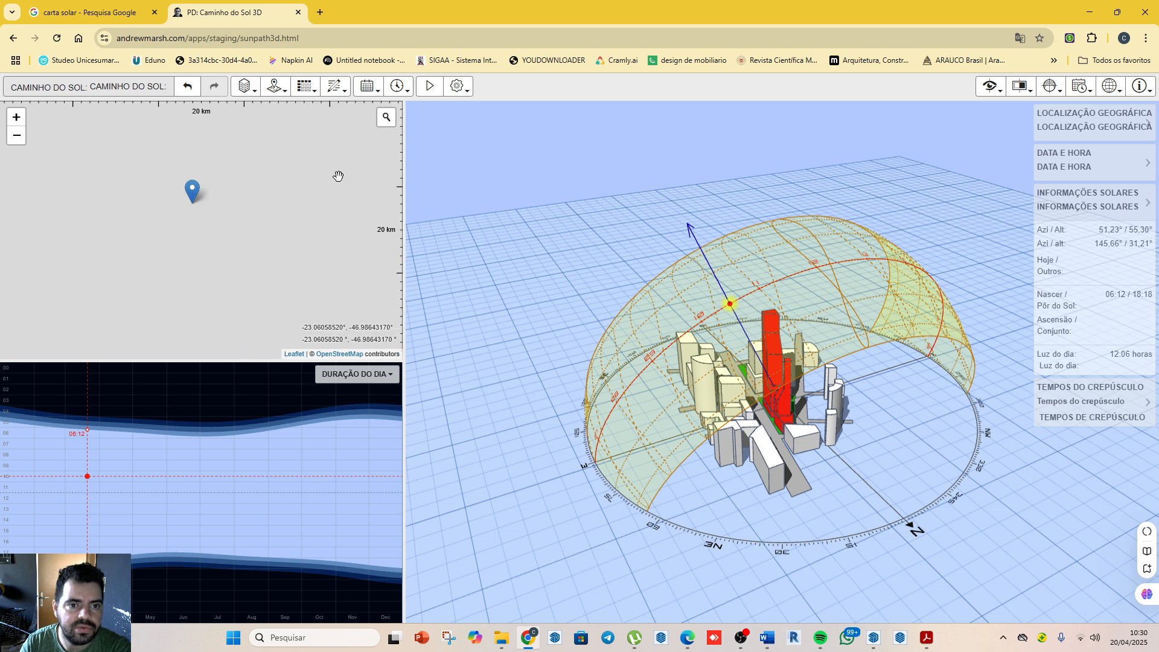
{"action": "left_click", "coordinate": [276, 87]}
{"action": "left_click", "coordinate": [342, 170]}
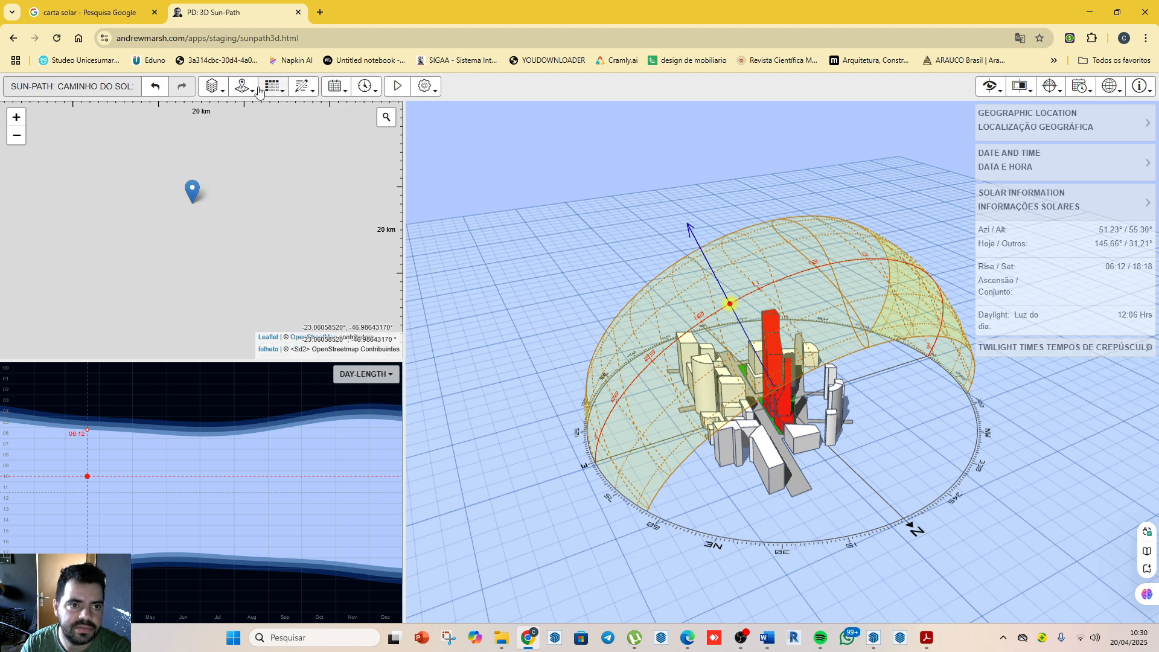
{"action": "left_click", "coordinate": [251, 93]}
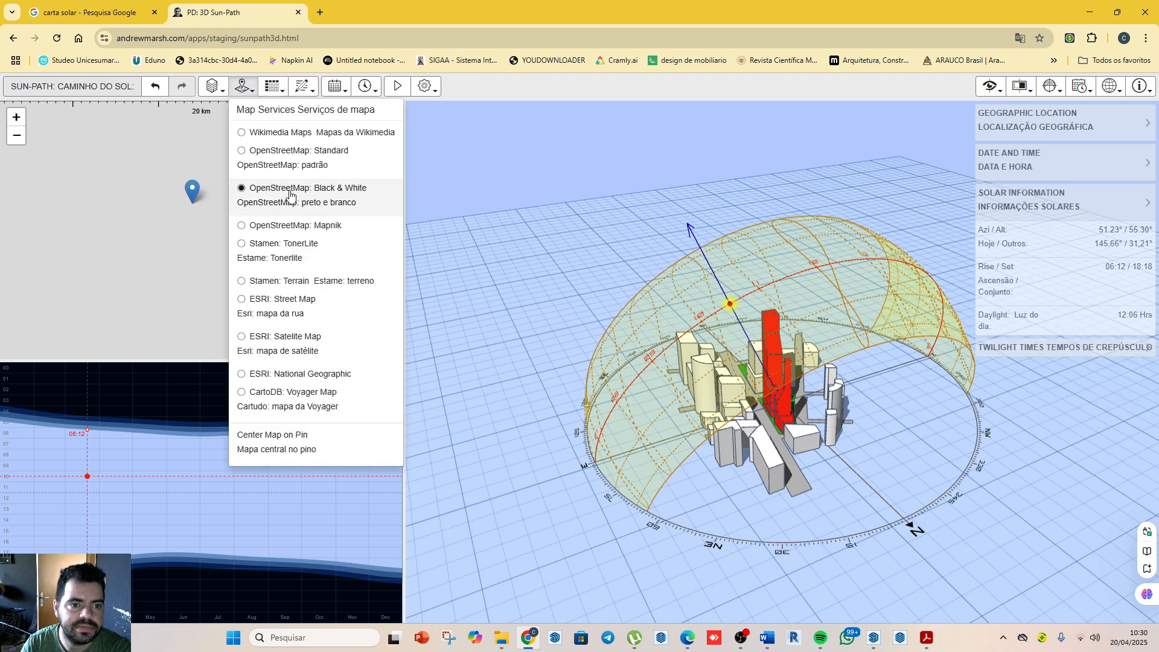
{"action": "left_click", "coordinate": [289, 133]}
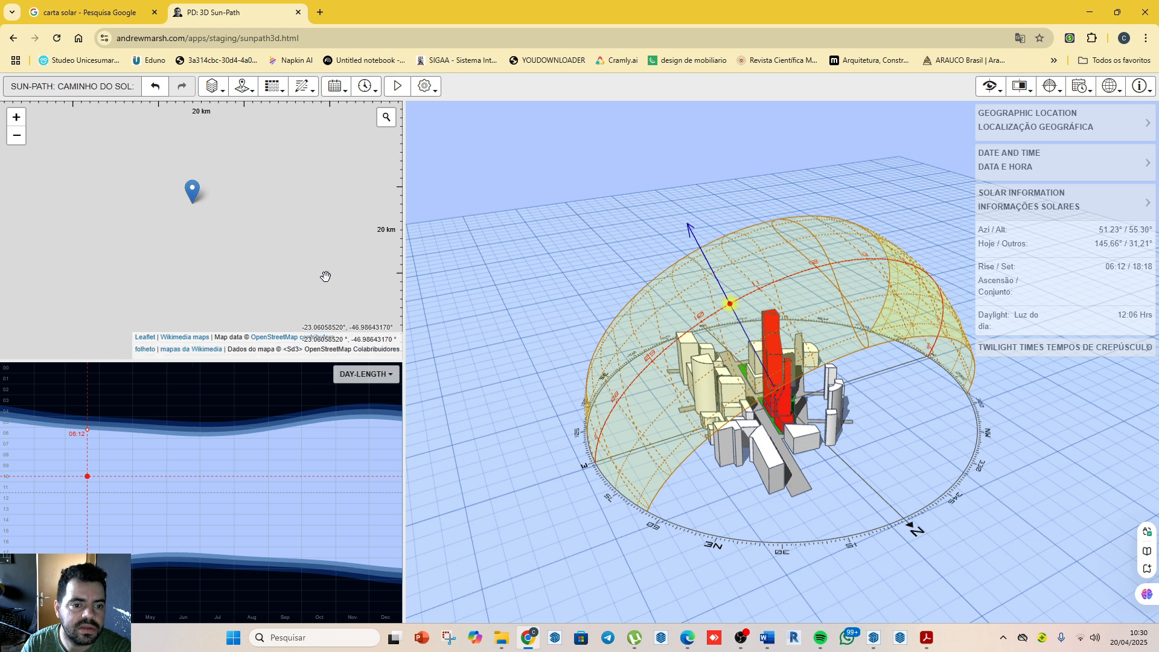
Step: Set the map service to OpenStreetMap Standard and inspect the area around the location pin
{"action": "left_click_drag", "start_coordinate": [203, 180], "coordinate": [309, 239]}
{"action": "left_click", "coordinate": [242, 85]}
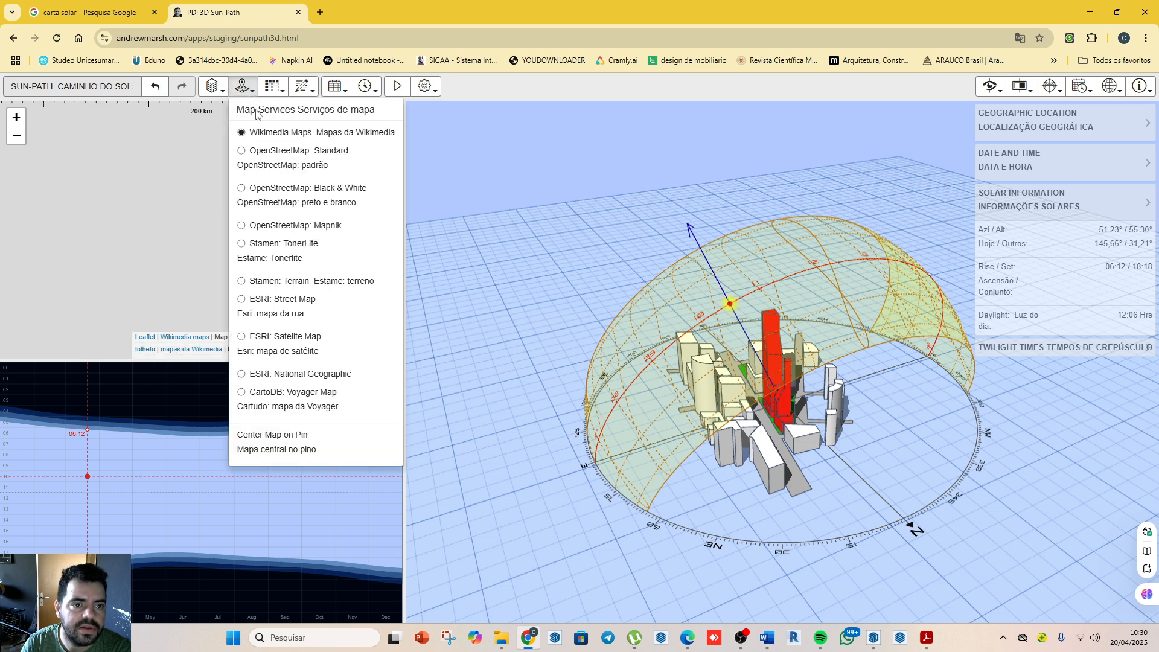
{"action": "left_click", "coordinate": [290, 164]}
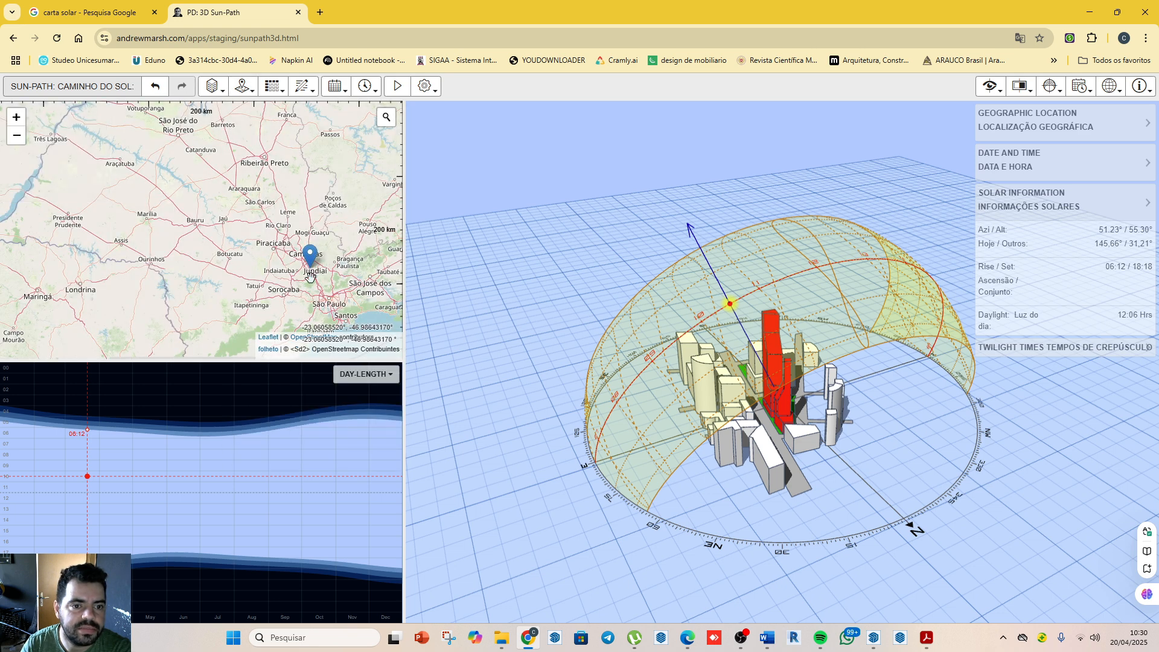
{"action": "scroll", "coordinate": [311, 265], "scroll_direction": "up", "scroll_amount": 4}
{"action": "scroll", "coordinate": [307, 224], "scroll_direction": "up", "scroll_amount": 3}
{"action": "scroll", "coordinate": [302, 278], "scroll_direction": "down", "scroll_amount": 3}
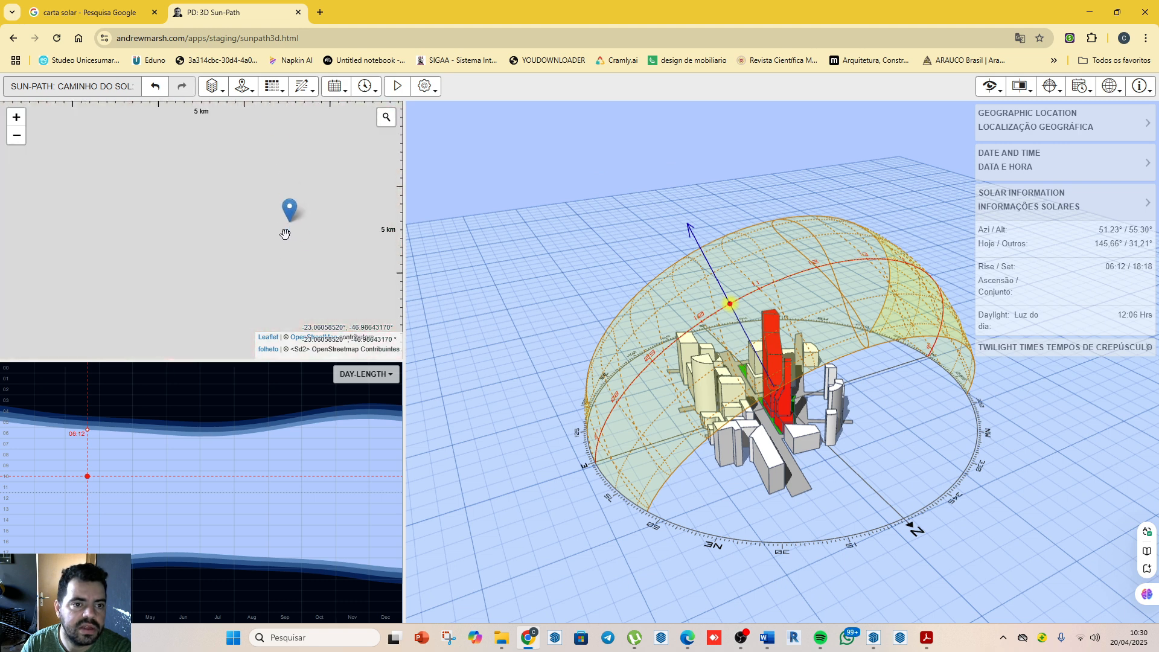
Step: Reapply OpenStreetMap Standard to the location map, and change its map service to OpenStreetMap Black & White
{"action": "left_click", "coordinate": [243, 86]}
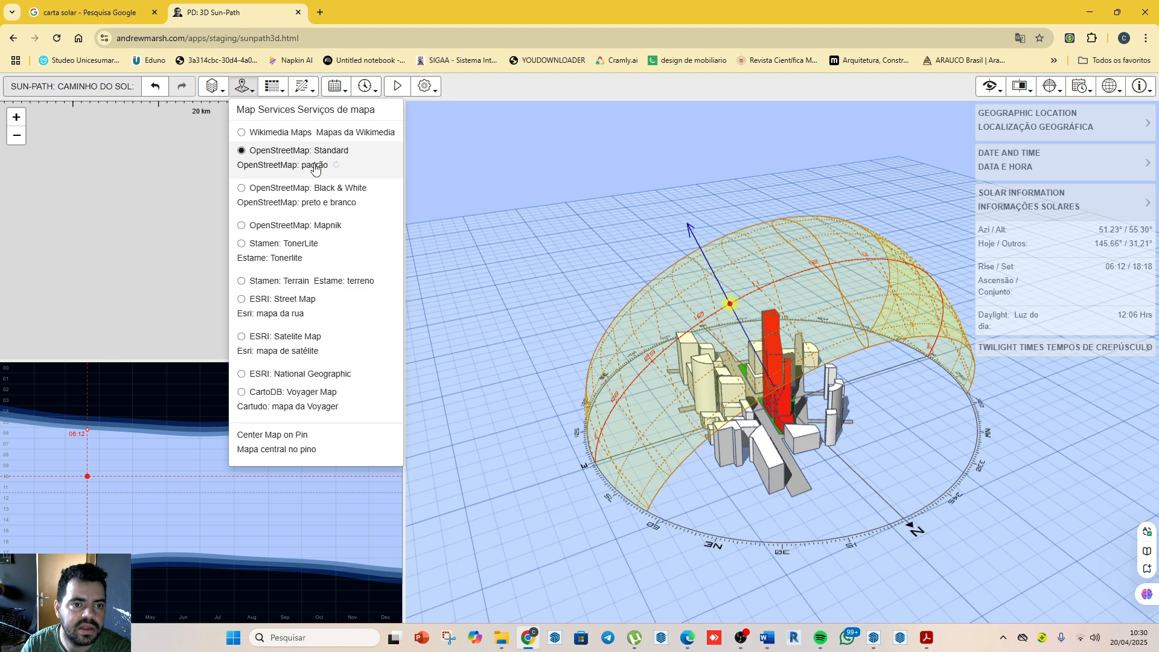
{"action": "left_click", "coordinate": [272, 158]}
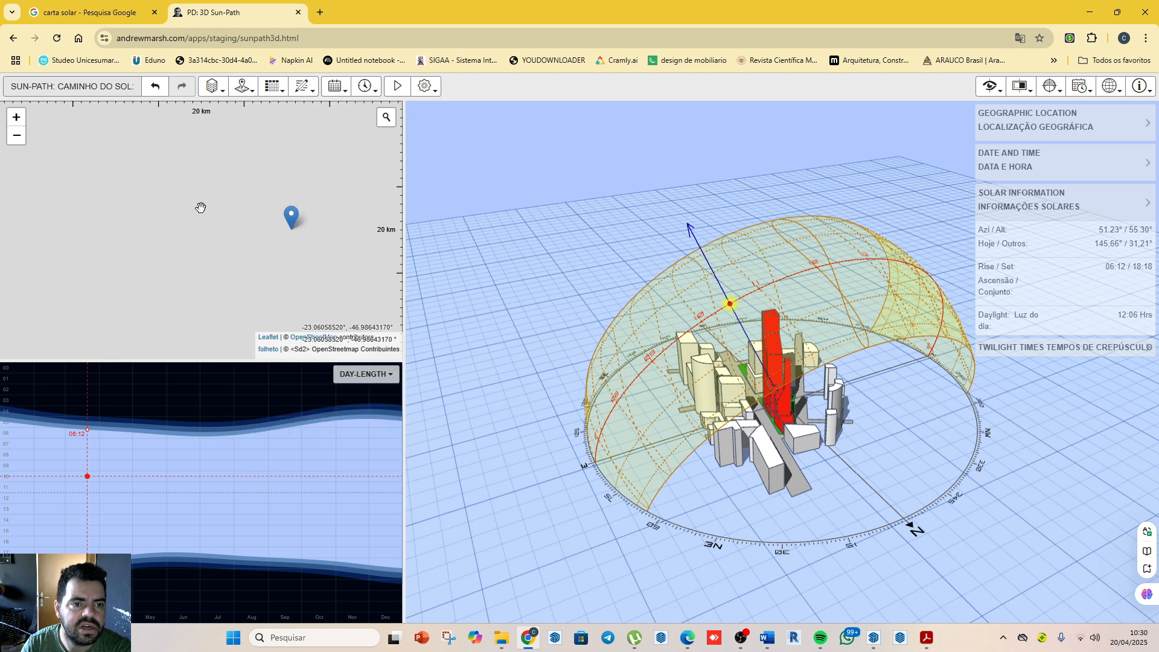
{"action": "left_click", "coordinate": [242, 86]}
{"action": "left_click", "coordinate": [283, 187]}
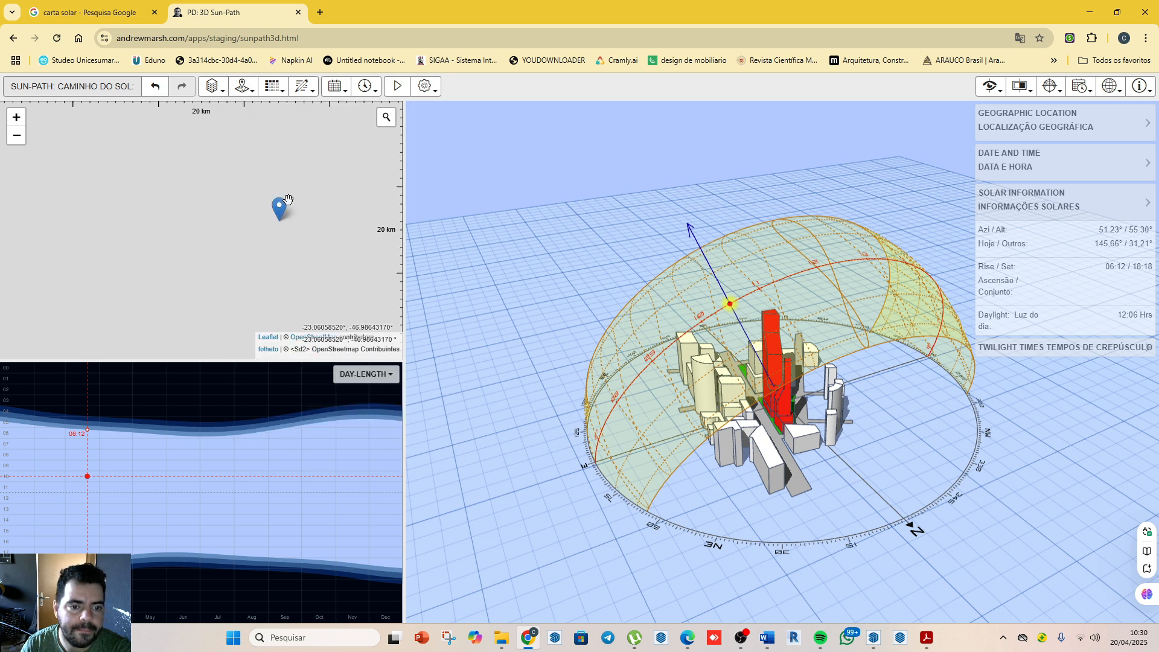
Step: Reload the sun-path page and set its map service to OpenStreetMap Standard
{"action": "left_click", "coordinate": [243, 86]}
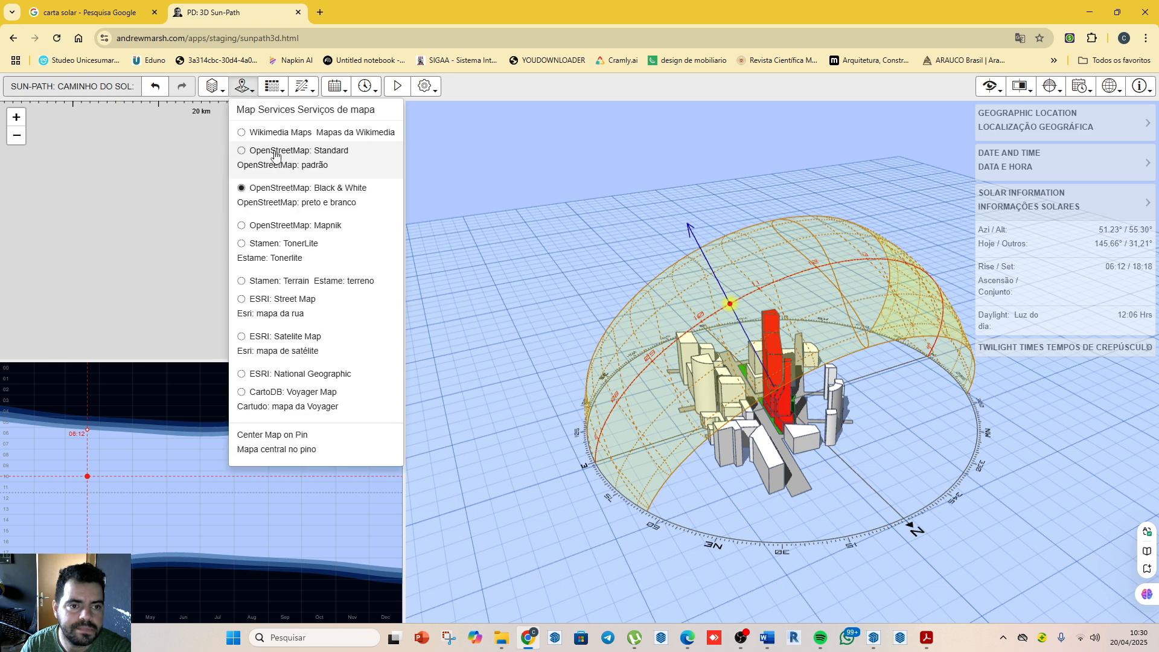
{"action": "left_click", "coordinate": [292, 229]}
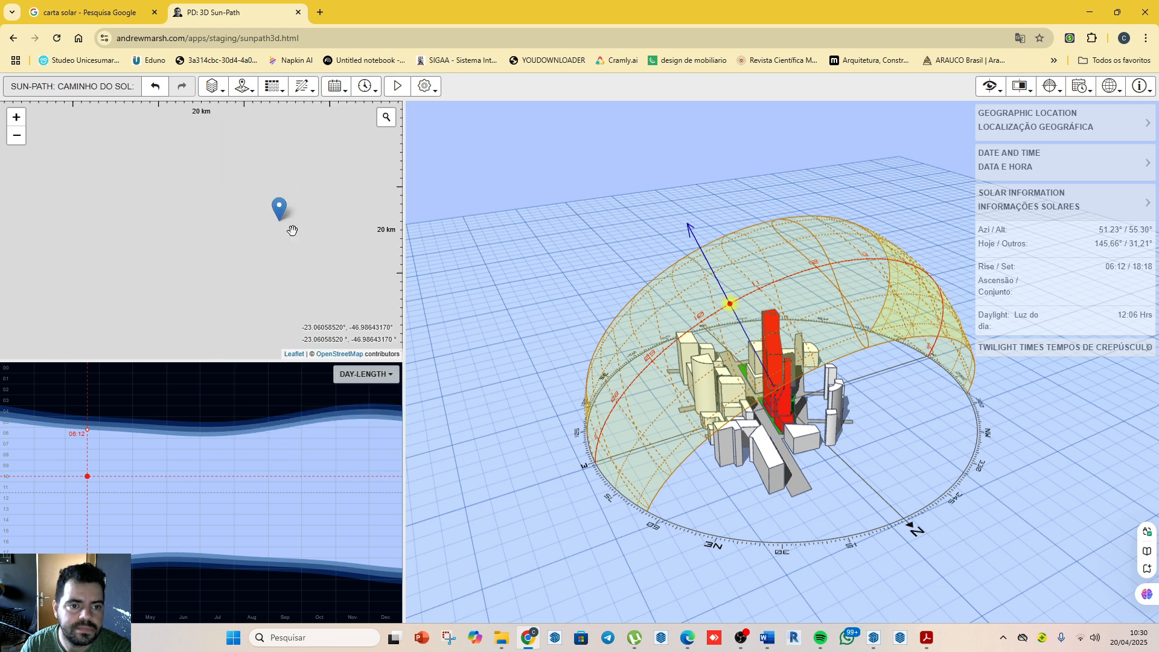
{"action": "left_click", "coordinate": [55, 39]}
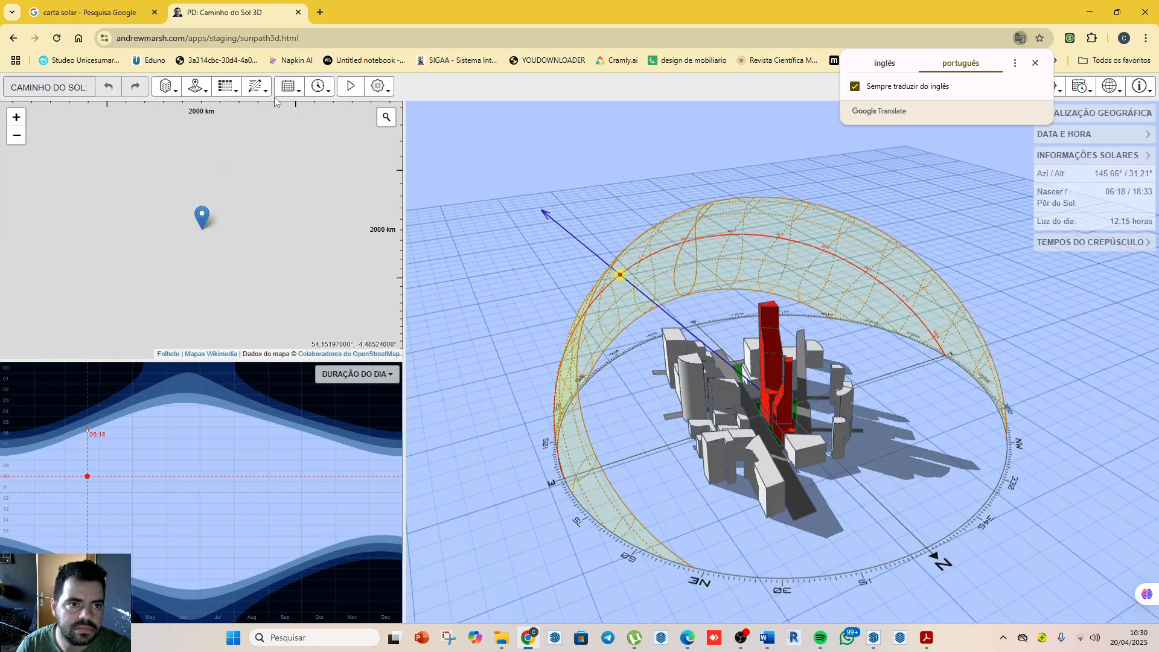
{"action": "left_click", "coordinate": [195, 86]}
{"action": "left_click", "coordinate": [242, 146]}
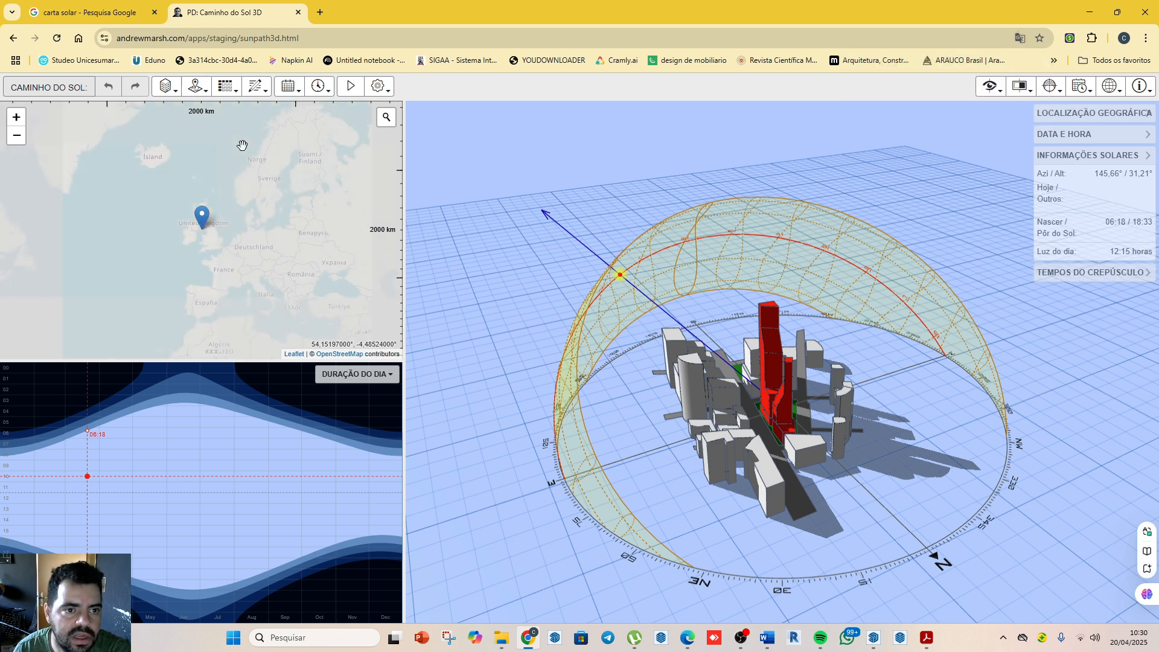
Step: Search the map for "vinhedo" and set the site location to Vinhedo, São Paulo, Brasil
{"action": "left_click", "coordinate": [391, 121]}
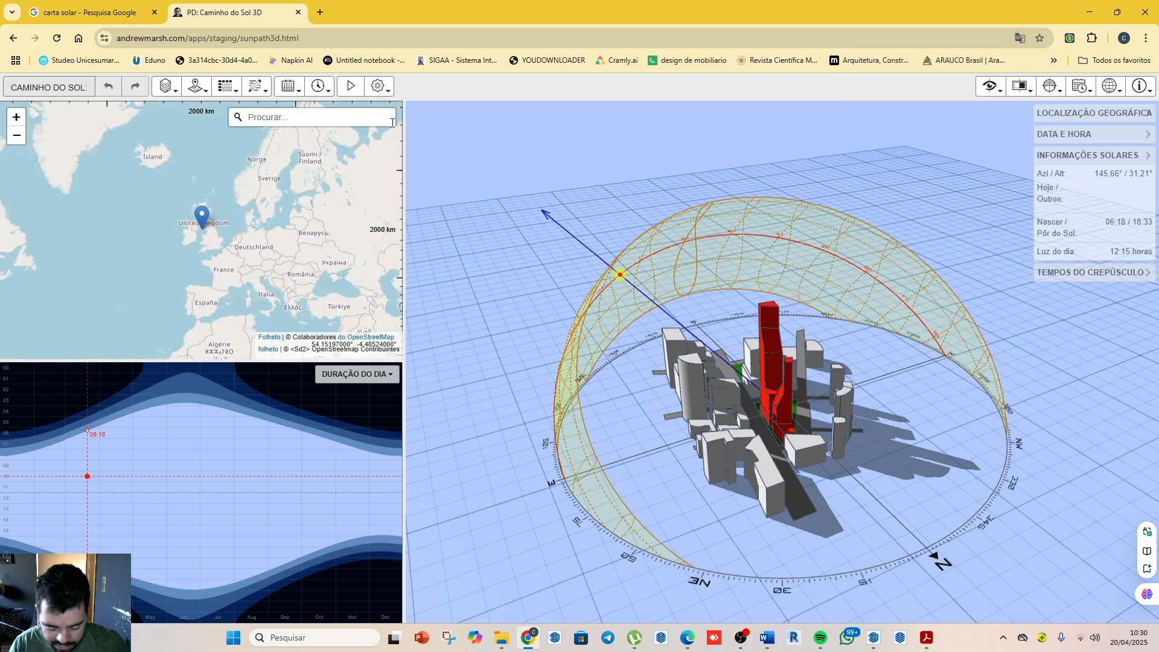
{"action": "type", "text": "V"}
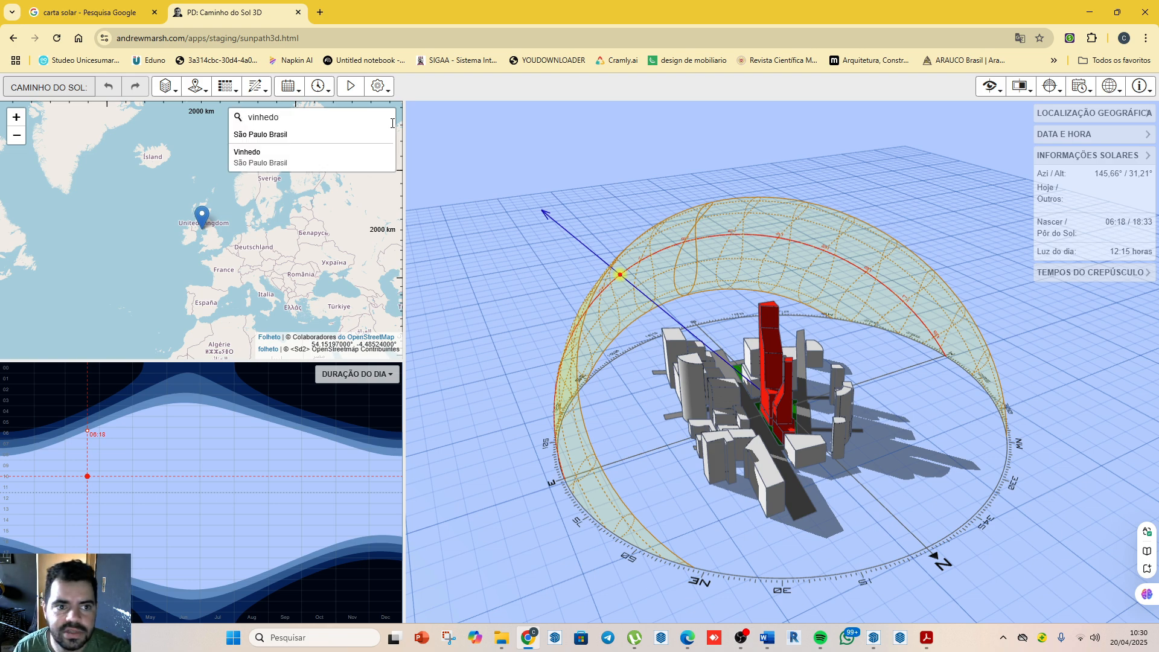
{"action": "left_click", "coordinate": [362, 158]}
Step: Examine the map around the Vinhedo pin and along Rodovia Anhanguera to look for the project's neighbourhood
{"action": "scroll", "coordinate": [175, 222], "scroll_direction": "up", "scroll_amount": 5}
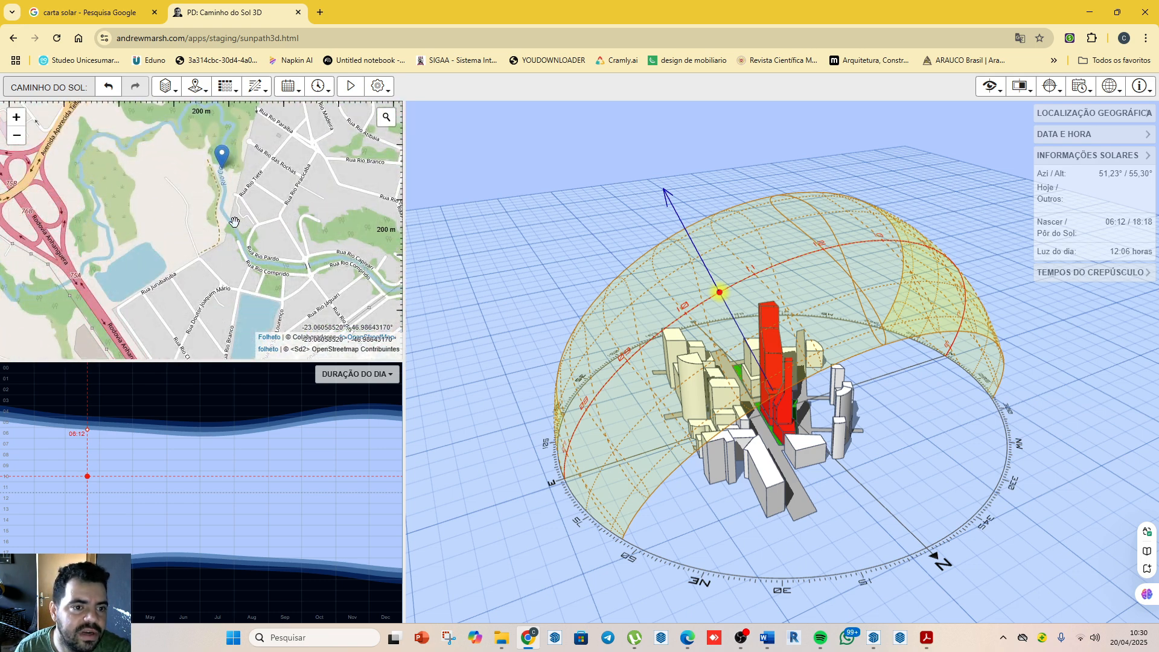
{"action": "scroll", "coordinate": [250, 214], "scroll_direction": "down", "scroll_amount": 3}
{"action": "scroll", "coordinate": [206, 244], "scroll_direction": "up", "scroll_amount": 3}
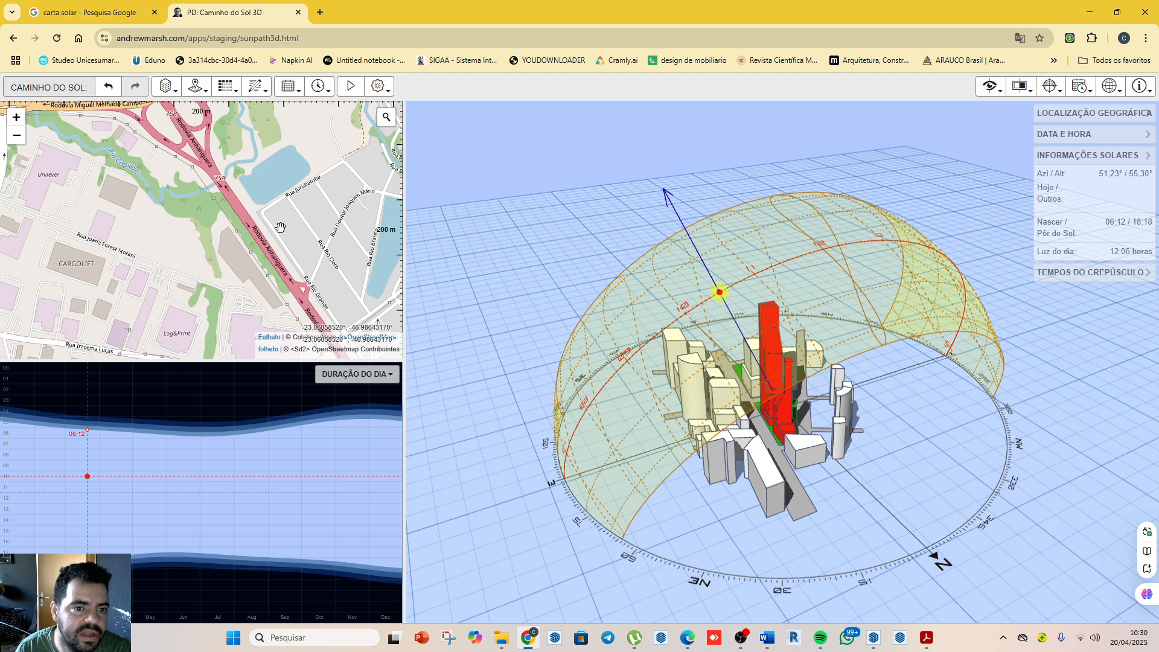
{"action": "left_click_drag", "start_coordinate": [280, 227], "coordinate": [388, 236]}
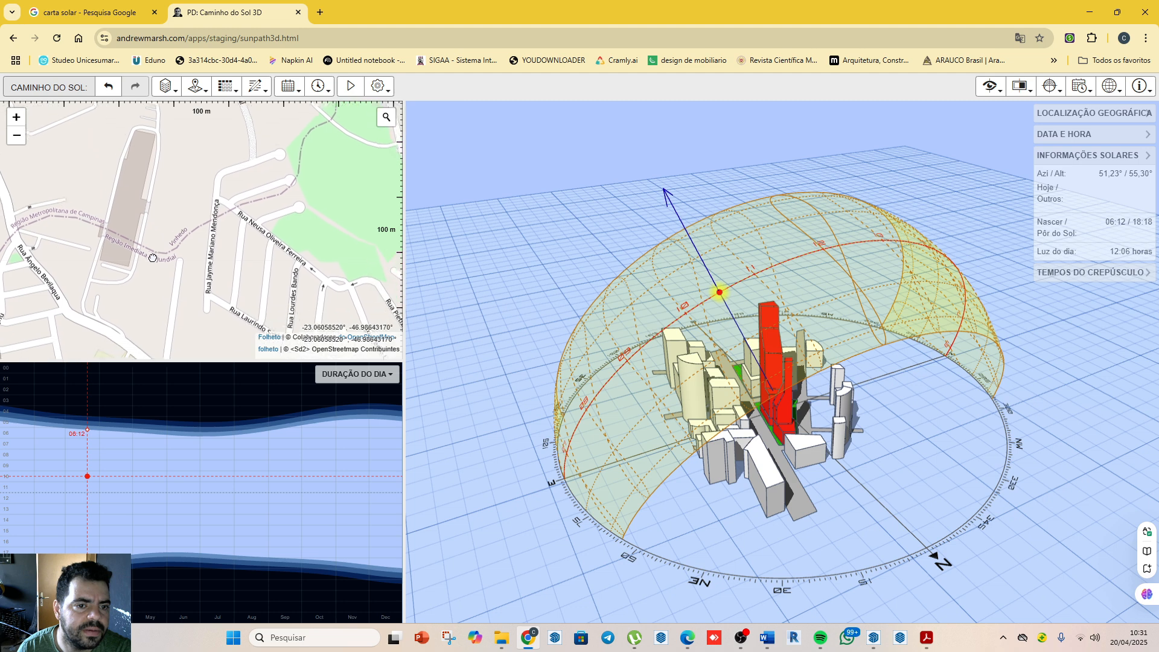
{"action": "scroll", "coordinate": [214, 256], "scroll_direction": "down", "scroll_amount": 3}
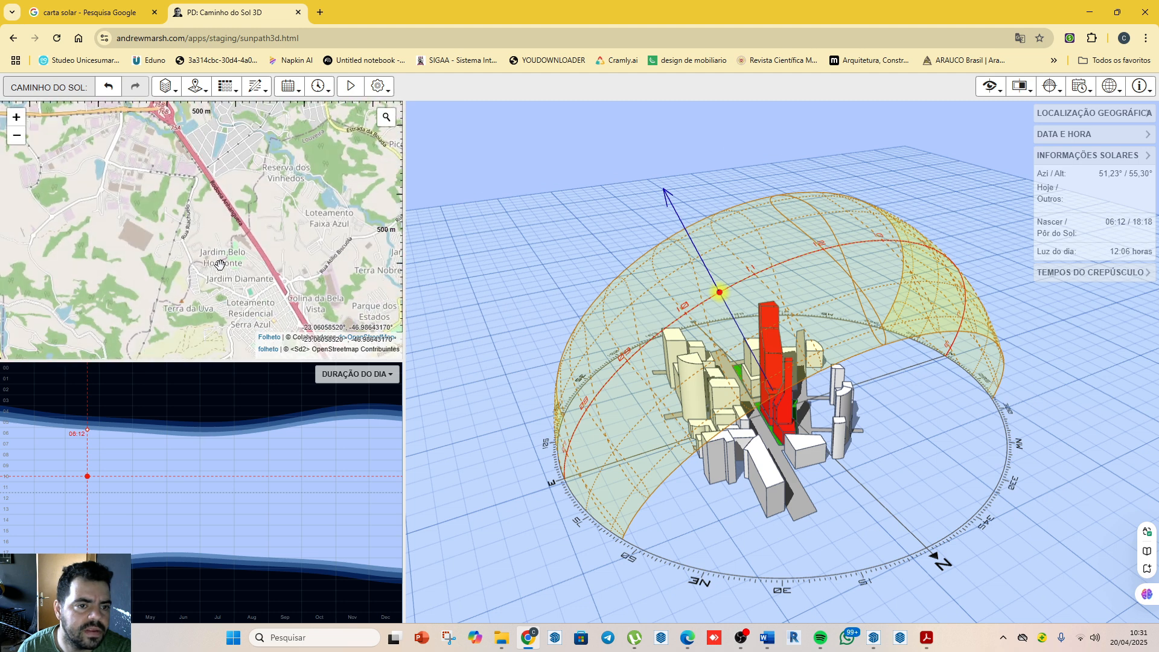
{"action": "left_click_drag", "start_coordinate": [210, 301], "coordinate": [207, 338]}
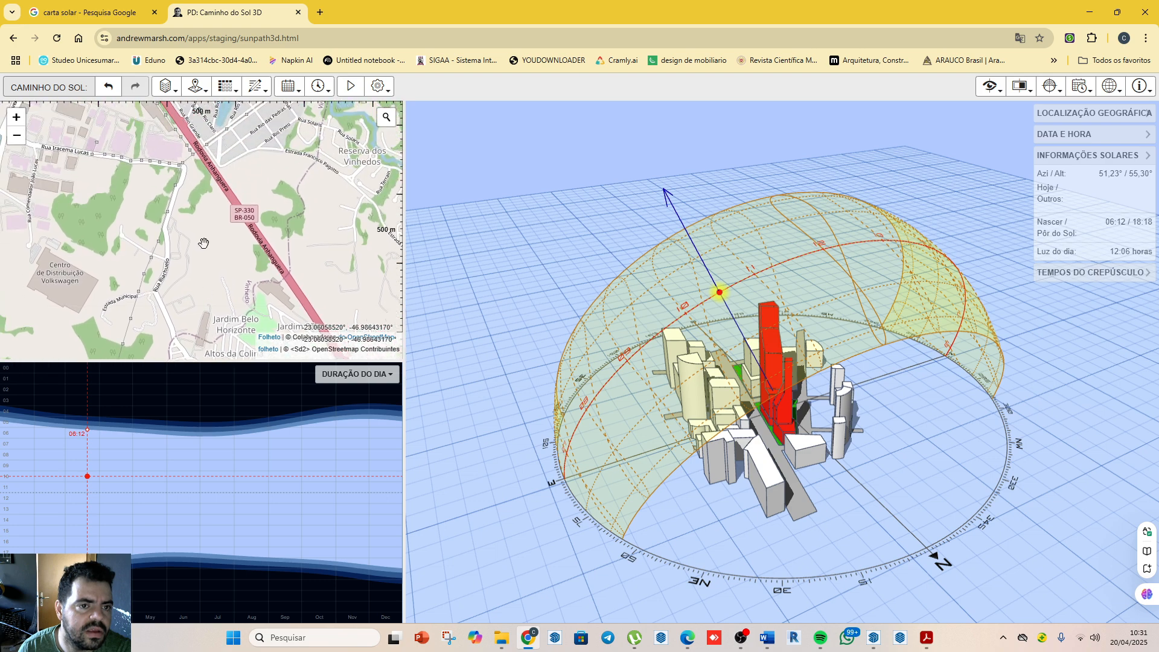
{"action": "left_click_drag", "start_coordinate": [204, 244], "coordinate": [222, 373]}
{"action": "left_click_drag", "start_coordinate": [238, 243], "coordinate": [241, 258]}
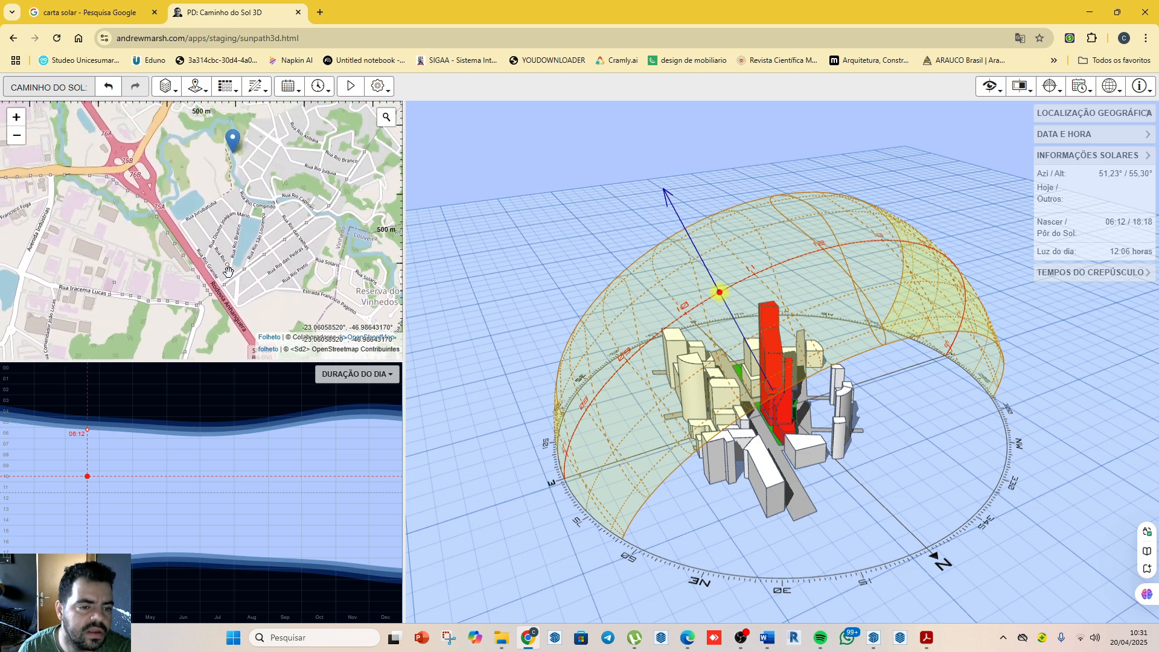
{"action": "scroll", "coordinate": [242, 260], "scroll_direction": "up", "scroll_amount": 3}
{"action": "scroll", "coordinate": [242, 267], "scroll_direction": "down", "scroll_amount": 4}
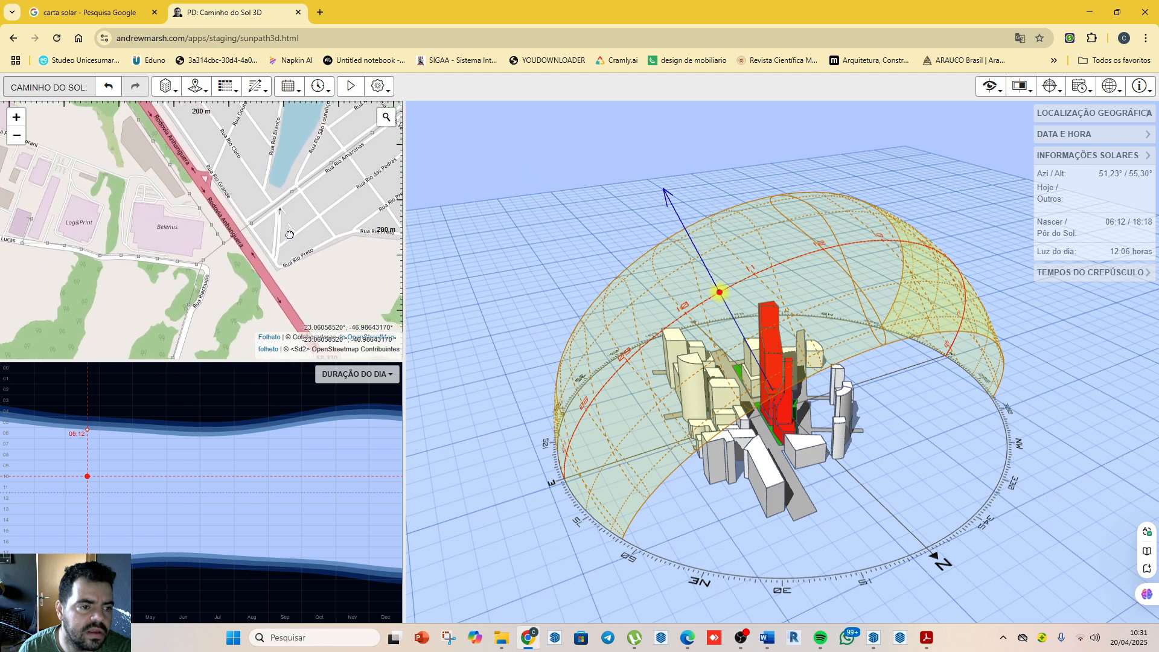
Step: Search the map for "parque do aquario", refine the search to "parque do aquario vinhedo", and set the site location there
{"action": "left_click", "coordinate": [384, 121]}
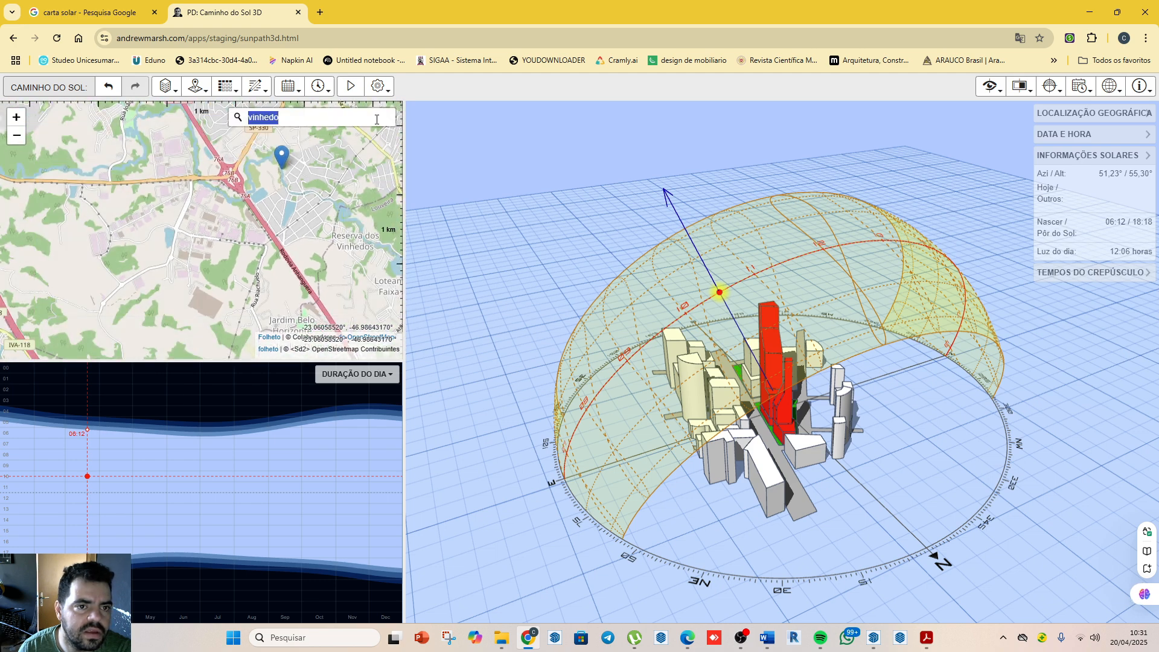
{"action": "type", "text": "parque do aquari"}
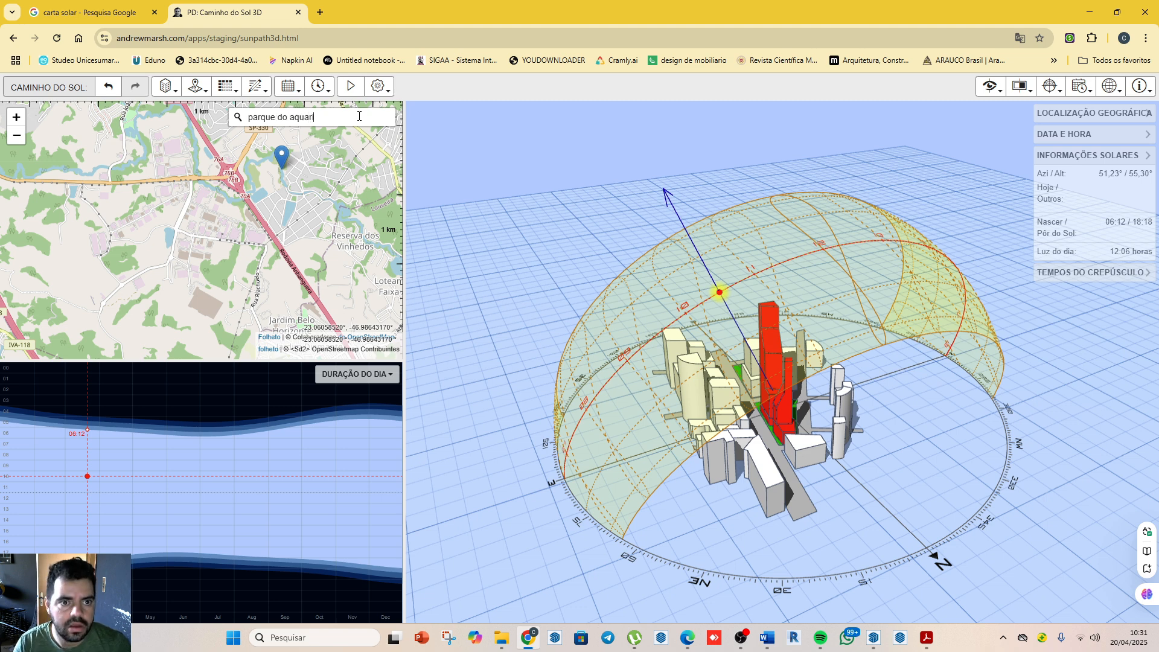
{"action": "type", "text": "o"}
{"action": "key", "text": "Return"}
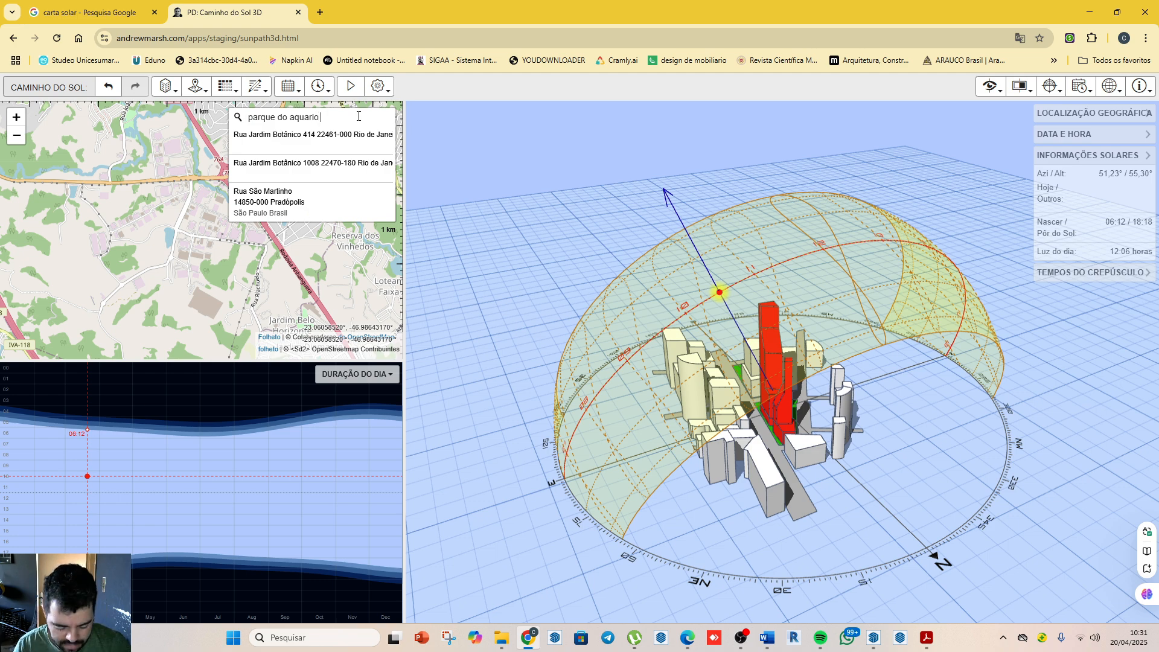
{"action": "type", "text": "nehdo"}
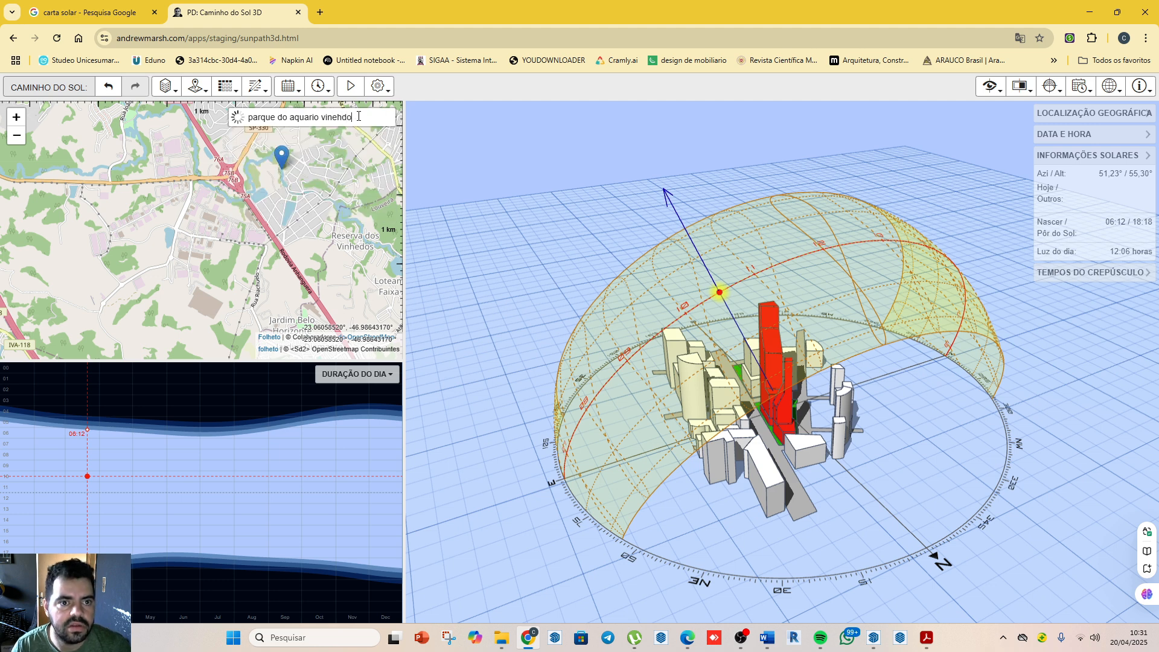
{"action": "left_click", "coordinate": [337, 117]}
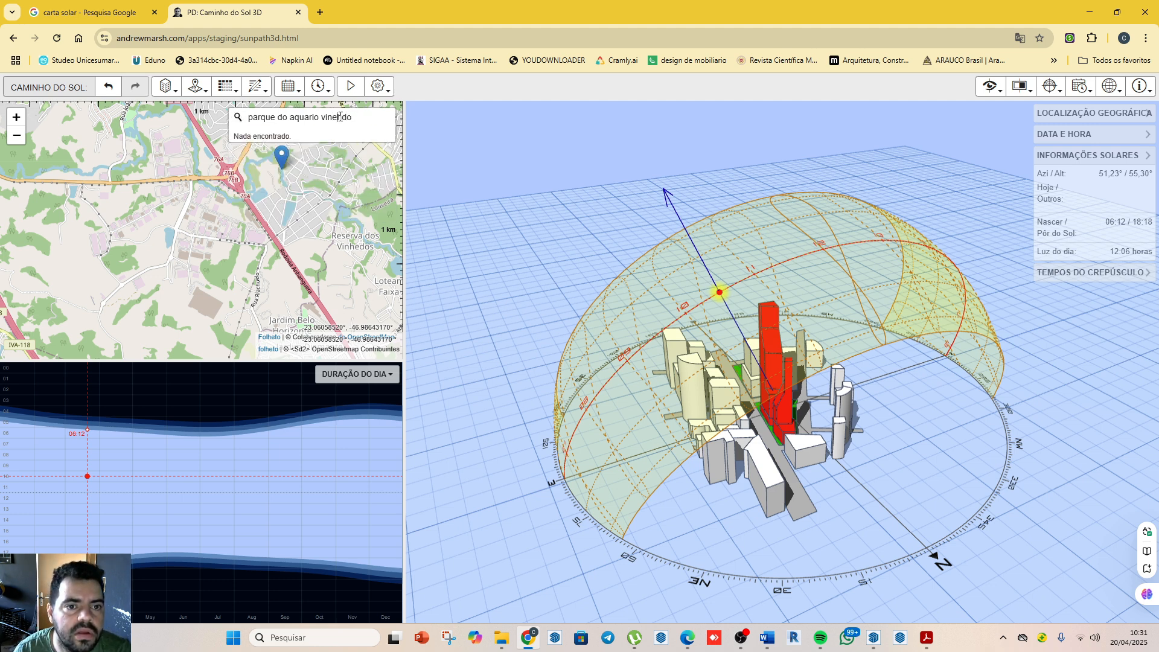
{"action": "key", "text": "BackSpace"}
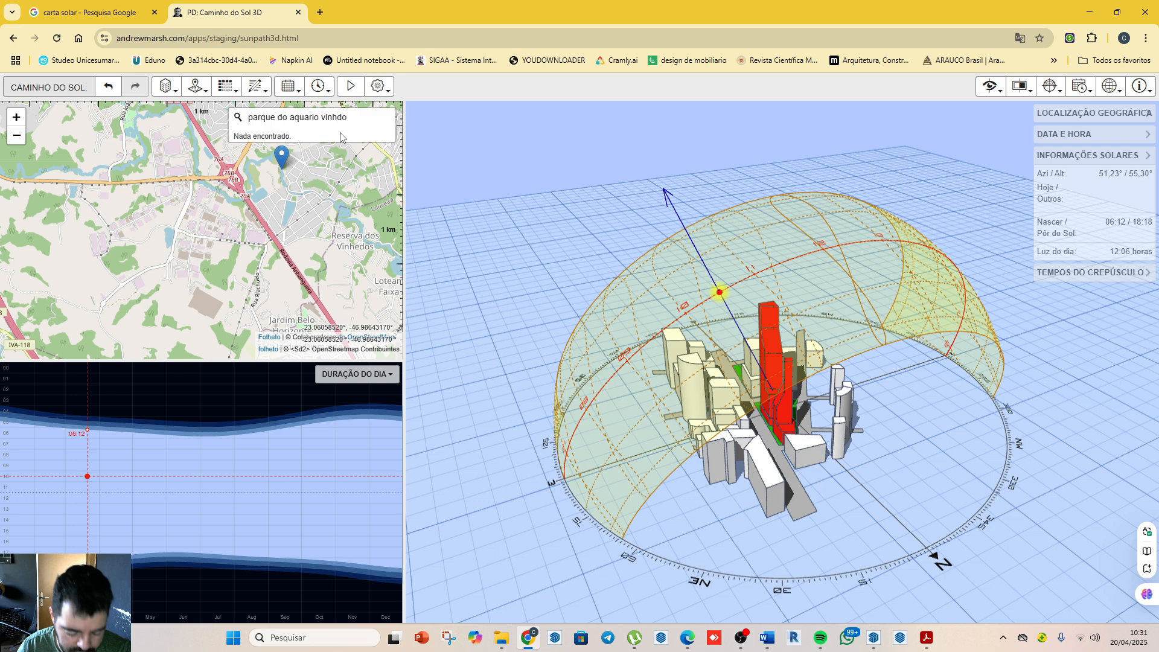
{"action": "type", "text": "e"}
{"action": "key", "text": "Return"}
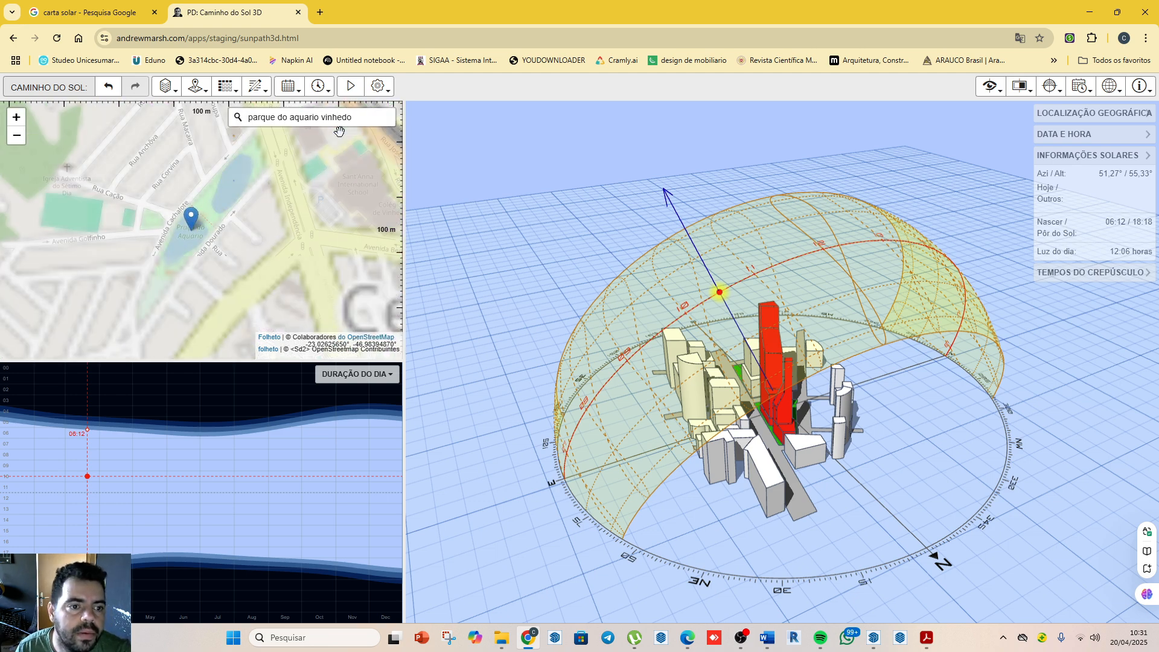
Step: Move the location pin to the project site just south of the park, near Rua Pintado
{"action": "mouse_move", "coordinate": [205, 280]}
{"action": "left_mouse_down"}
{"action": "mouse_move", "coordinate": [237, 215]}
{"action": "mouse_move", "coordinate": [259, 215]}
{"action": "left_mouse_up"}
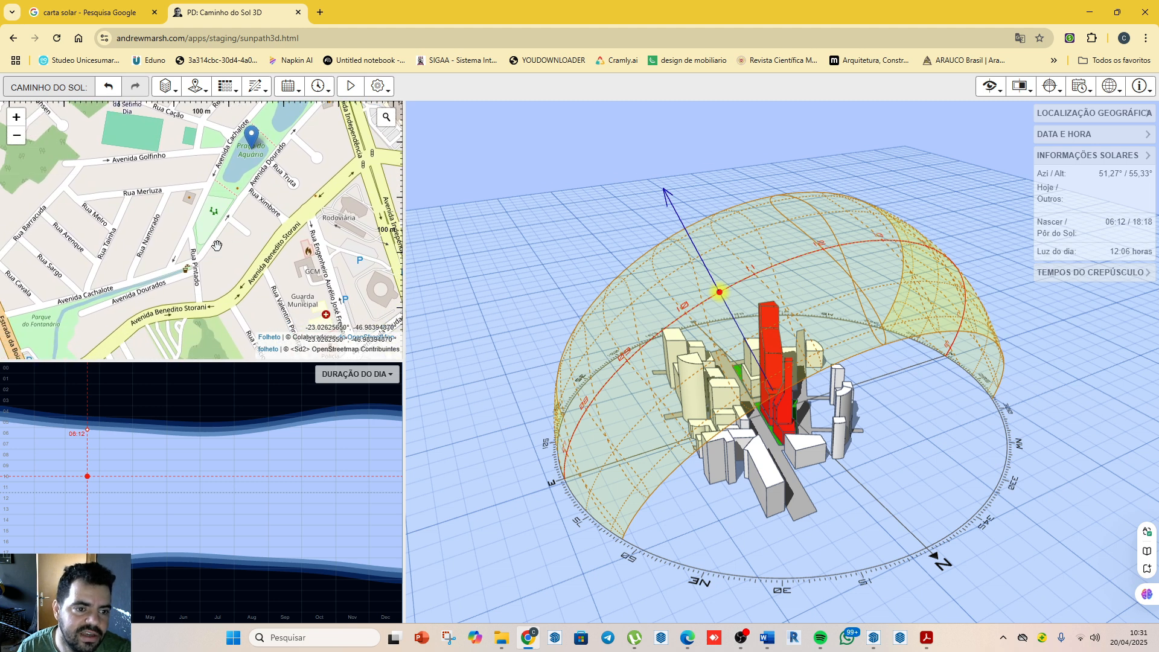
{"action": "scroll", "coordinate": [217, 246], "scroll_direction": "up", "scroll_amount": 1}
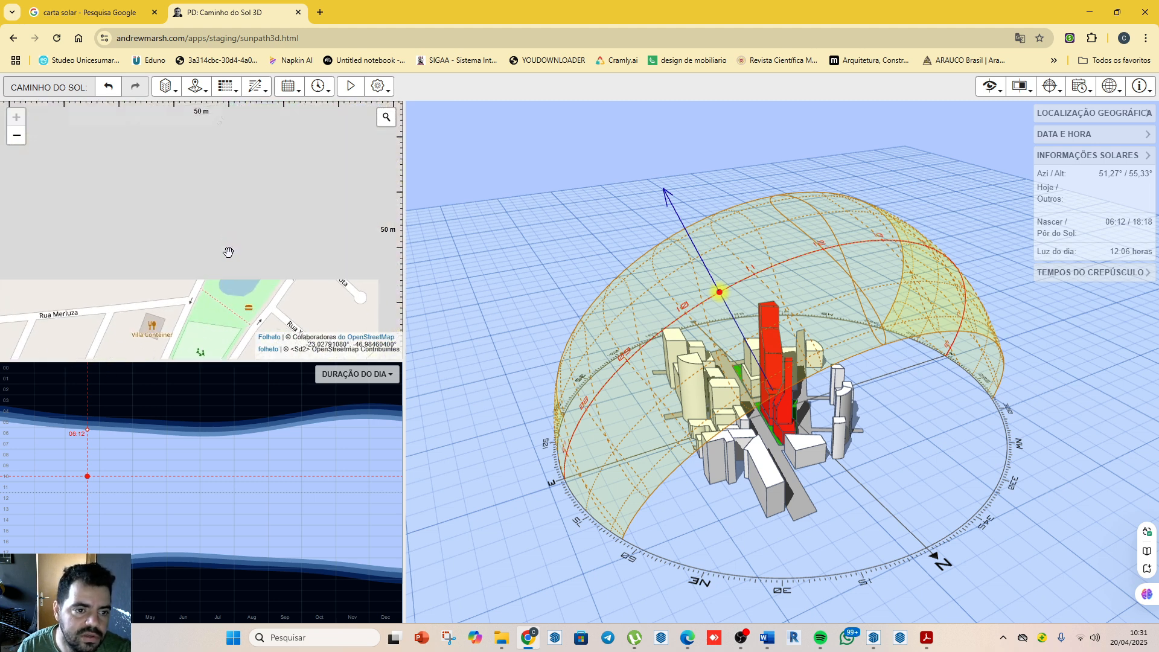
{"action": "left_click_drag", "start_coordinate": [245, 309], "coordinate": [266, 217]}
{"action": "left_click_drag", "start_coordinate": [256, 267], "coordinate": [265, 239]}
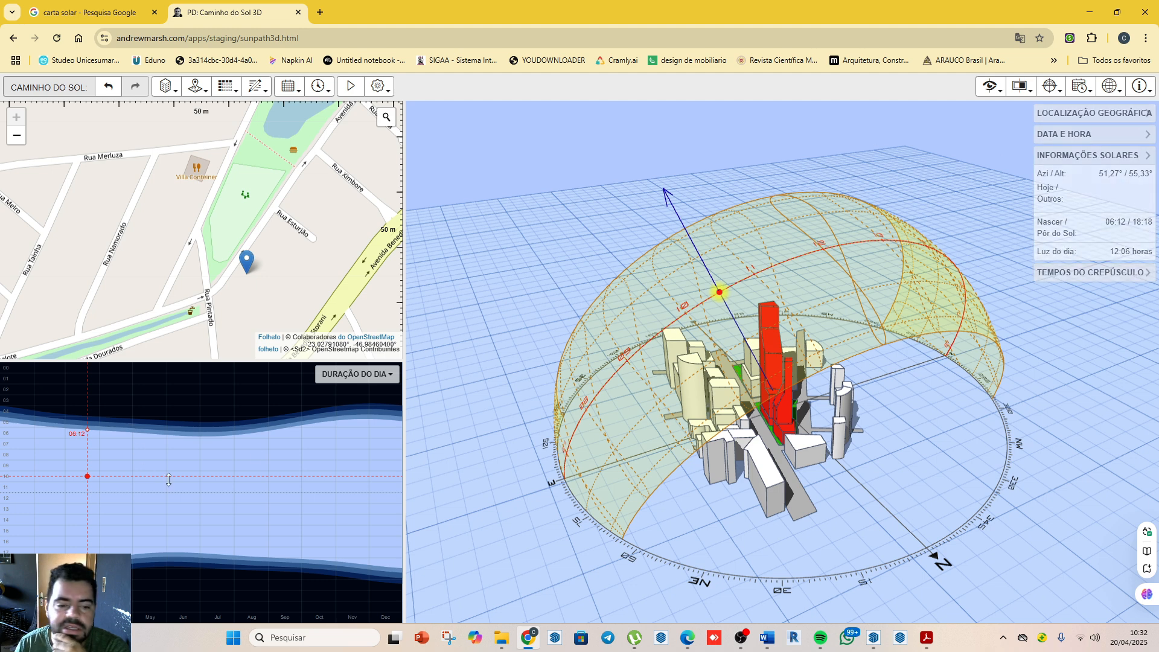
Step: Preview the Cartesian sun-path chart and set the chart to the stereographic sun path (Caminho solar estereográfico)
{"action": "left_click", "coordinate": [386, 377]}
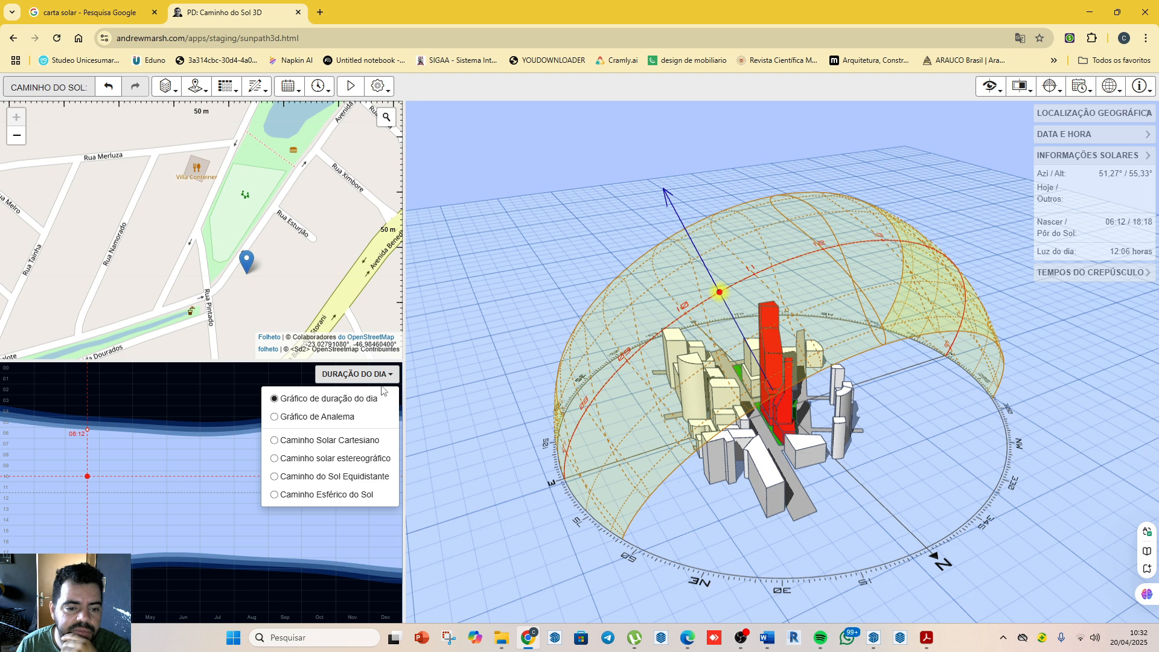
{"action": "left_click", "coordinate": [341, 441]}
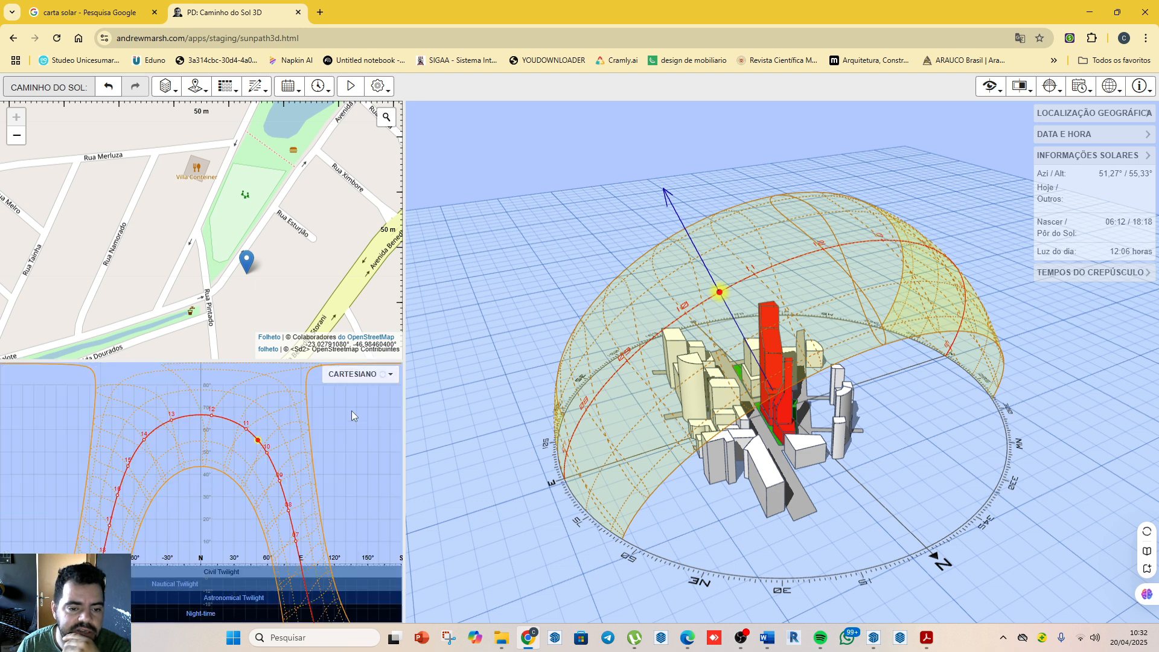
{"action": "left_click", "coordinate": [363, 374]}
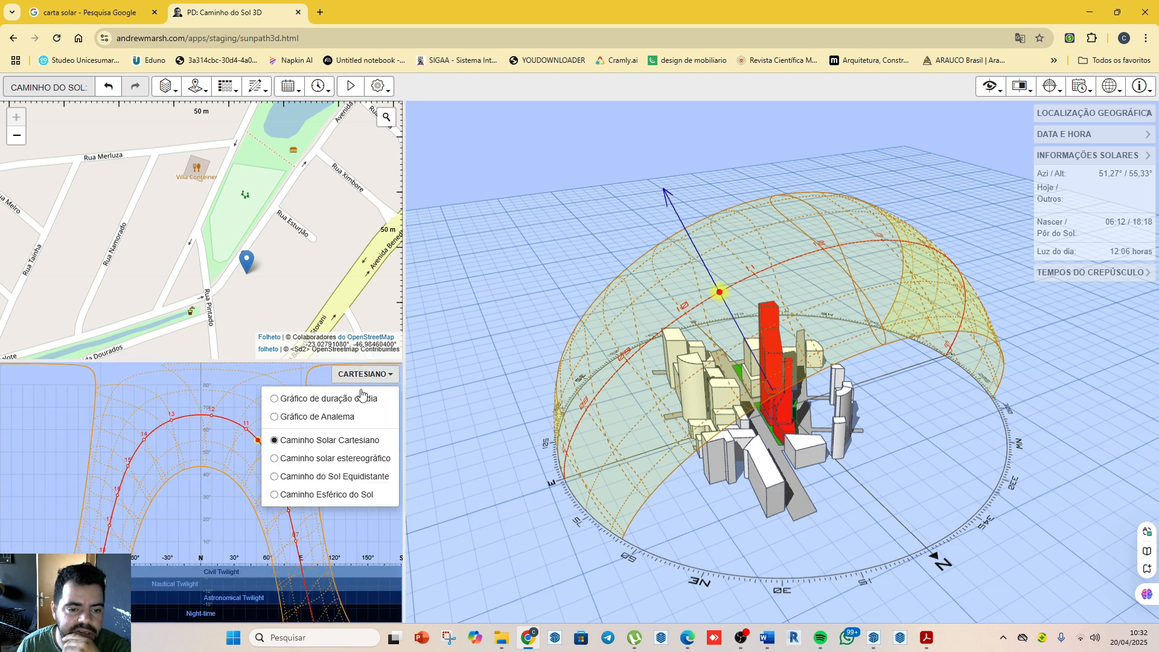
{"action": "left_click", "coordinate": [340, 460]}
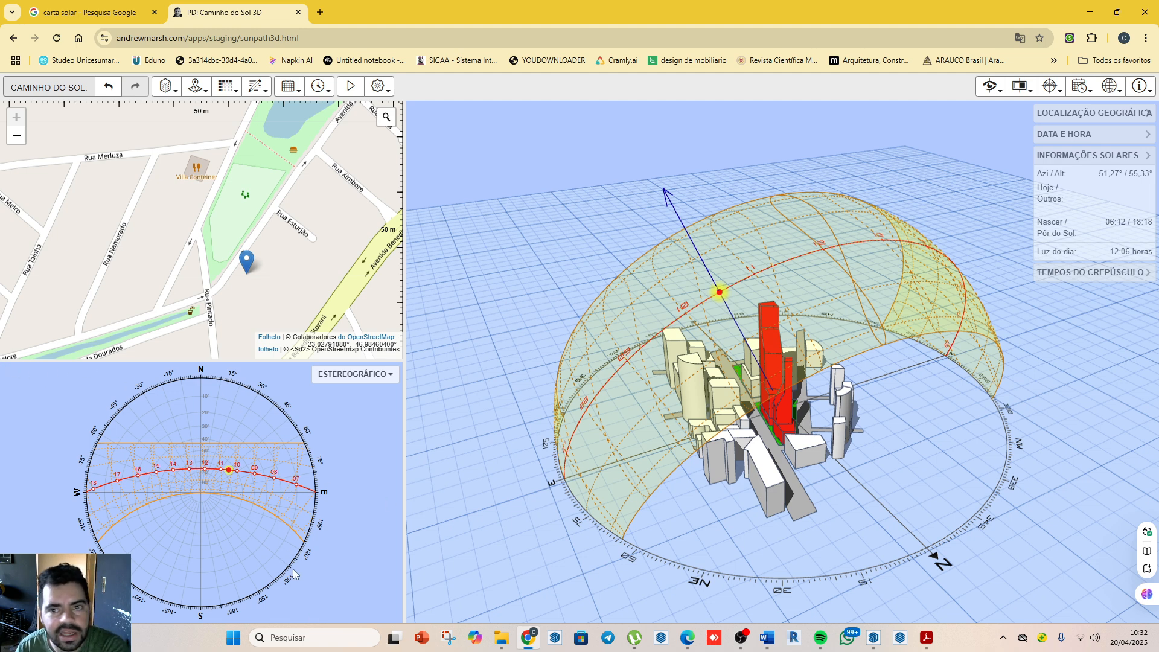
Step: Switch to the Word document TENTATIVA_MAPA_ATELIÊ_RESIDENCIAL_51_2025 and review its project stages and checklist of required boards, highlighting "Condicionantes do bairro"
{"action": "mouse_move", "coordinate": [767, 638]}
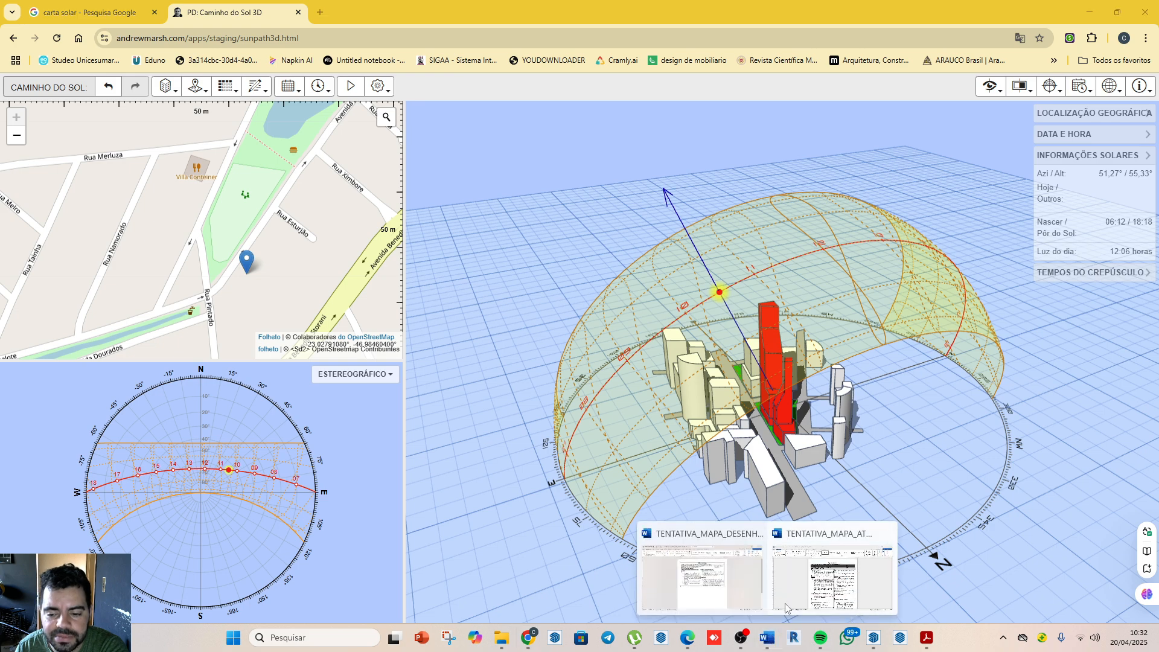
{"action": "left_click", "coordinate": [786, 606]}
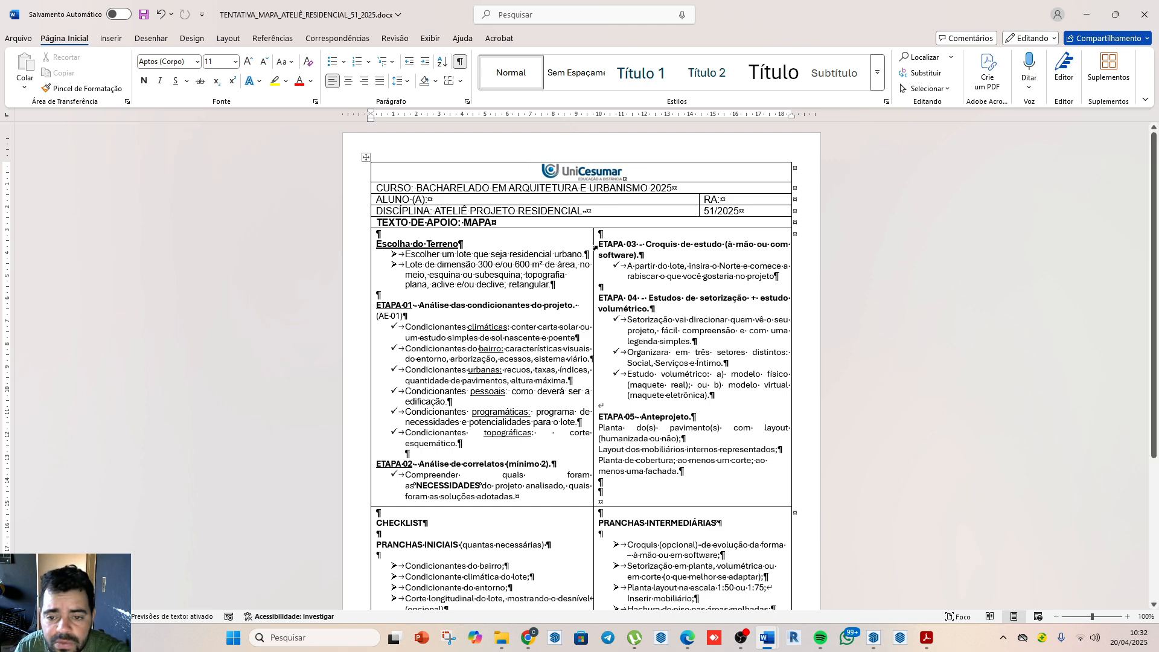
{"action": "scroll", "coordinate": [547, 416], "scroll_direction": "down", "scroll_amount": 4}
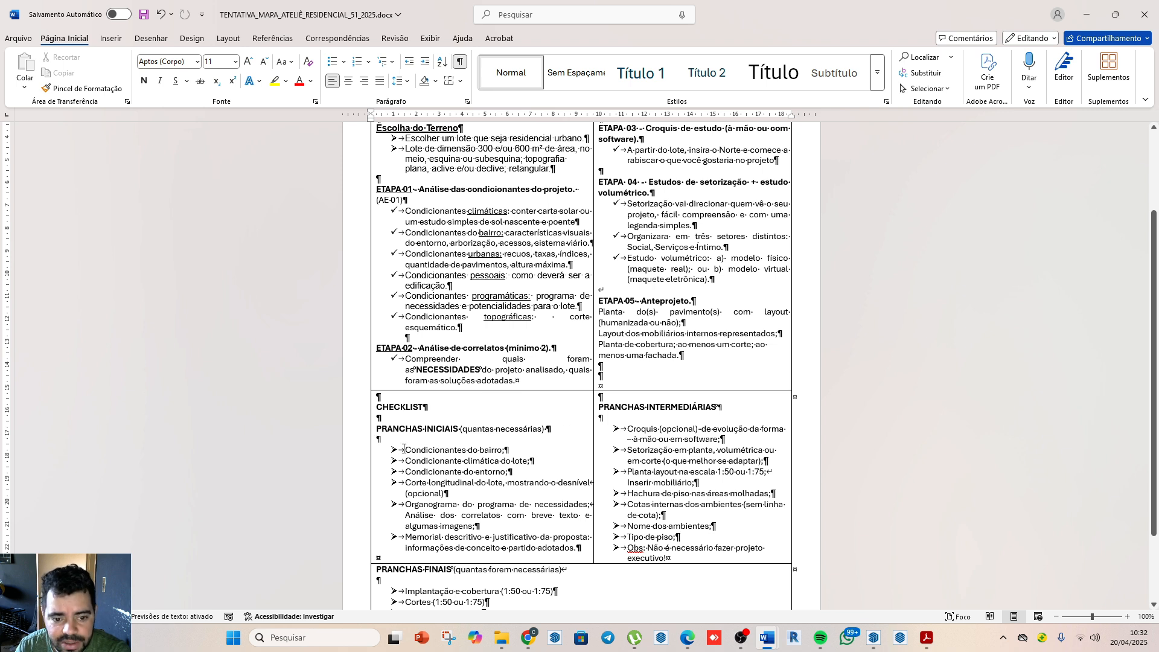
{"action": "left_click_drag", "start_coordinate": [404, 450], "coordinate": [511, 450]}
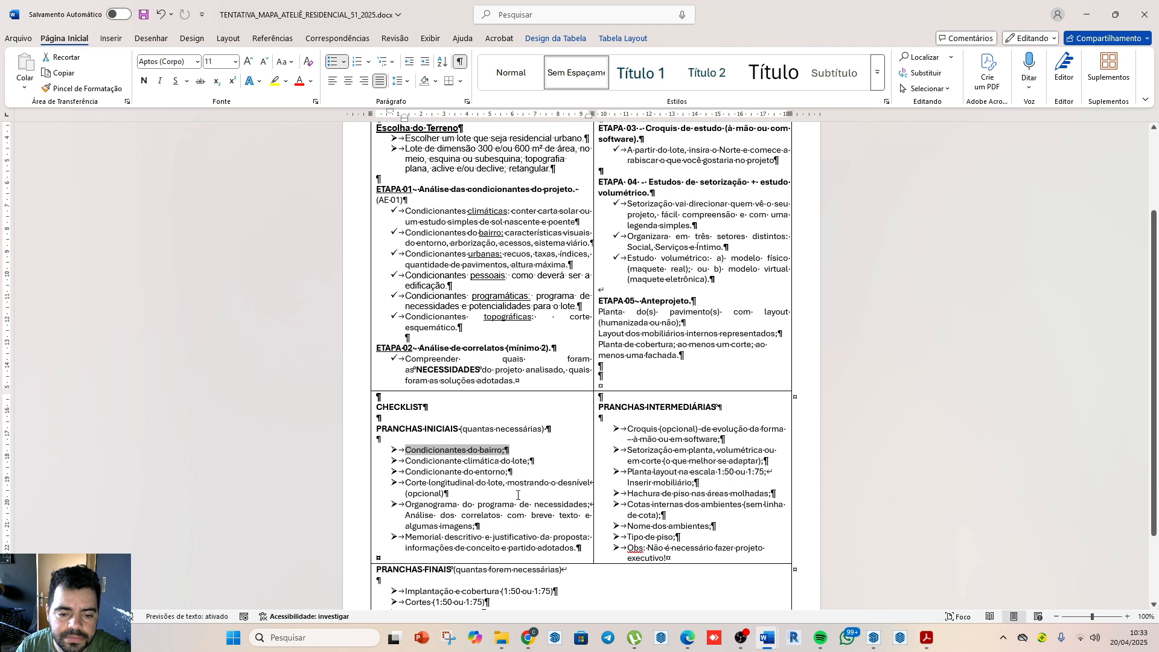
{"action": "scroll", "coordinate": [517, 495], "scroll_direction": "down", "scroll_amount": 3}
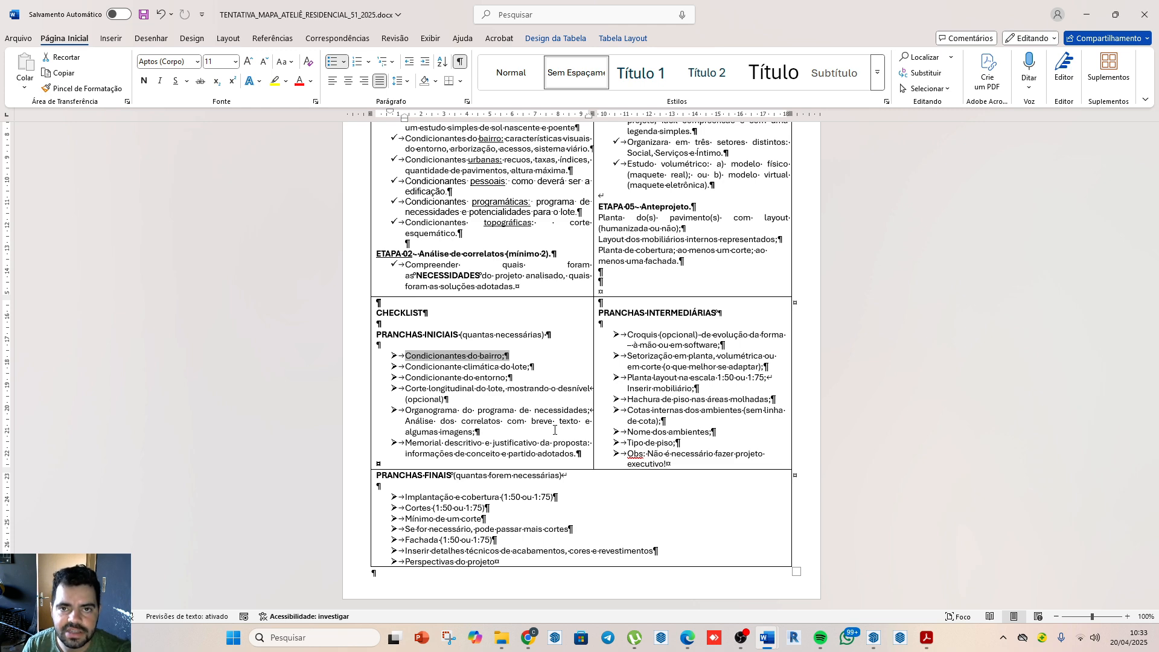
Step: Switch to the VINHEDO model in SketchUp and inspect the house volumes, roofs and sloping terrain from several sides
{"action": "left_click", "coordinate": [874, 638]}
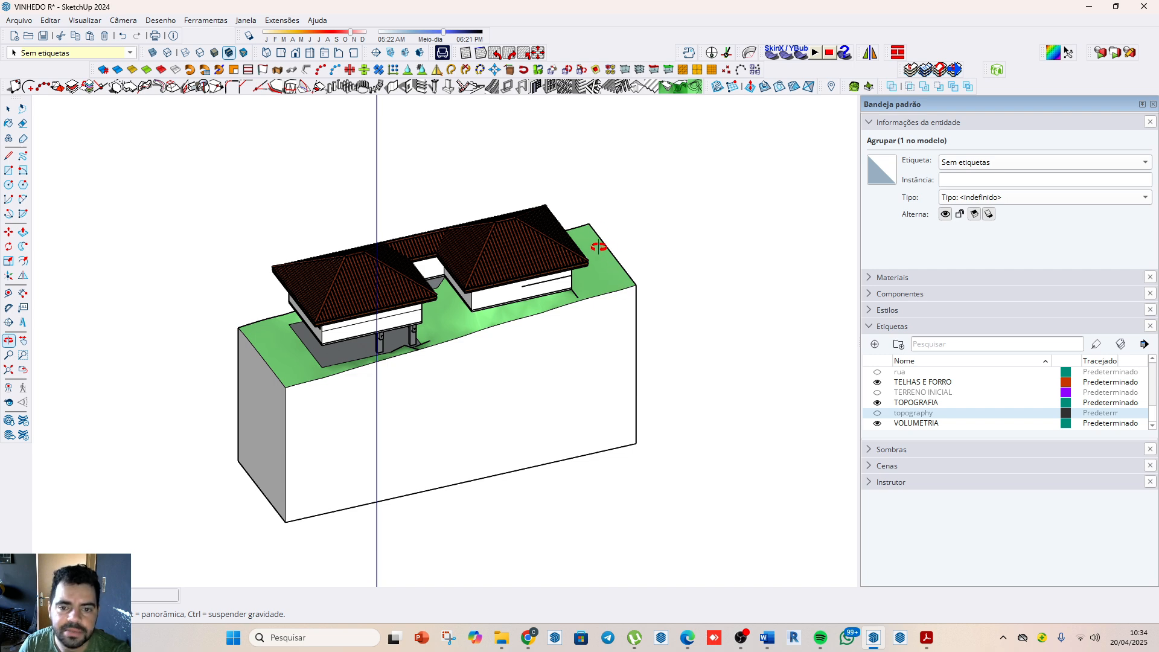
{"action": "left_click_drag", "start_coordinate": [610, 315], "coordinate": [525, 315]}
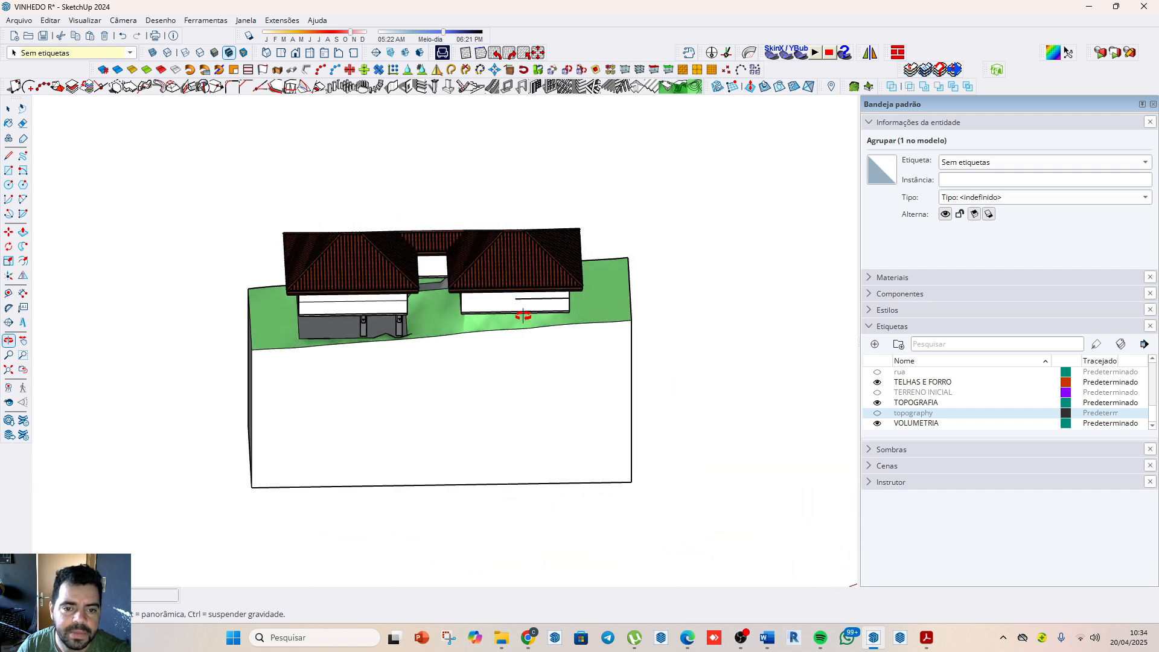
{"action": "scroll", "coordinate": [430, 318], "scroll_direction": "up", "scroll_amount": 4}
{"action": "left_click_drag", "start_coordinate": [429, 318], "coordinate": [525, 331]}
{"action": "left_click_drag", "start_coordinate": [383, 318], "coordinate": [646, 305]}
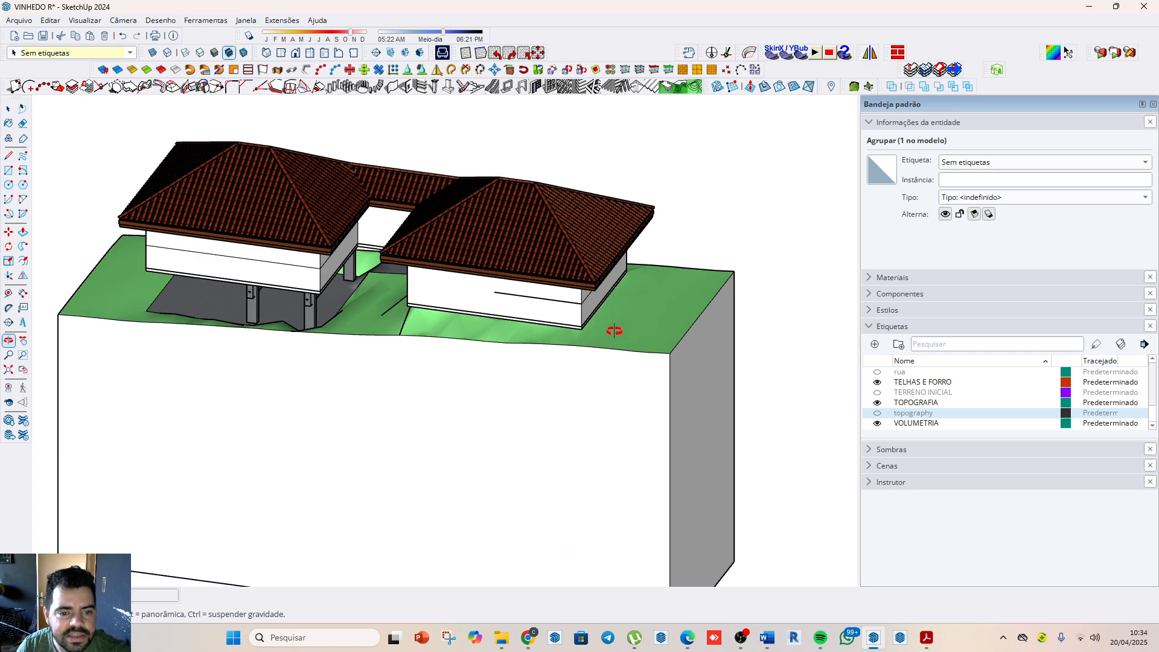
Step: Finish viewing the houses from the other side, and switch back to the Word document to review the project stages
{"action": "left_click_drag", "start_coordinate": [482, 320], "coordinate": [451, 259]}
{"action": "mouse_move", "coordinate": [480, 328]}
{"action": "left_mouse_down"}
{"action": "mouse_move", "coordinate": [536, 323]}
{"action": "mouse_move", "coordinate": [480, 294]}
{"action": "mouse_move", "coordinate": [525, 292]}
{"action": "mouse_move", "coordinate": [485, 288]}
{"action": "mouse_move", "coordinate": [491, 323]}
{"action": "left_mouse_up"}
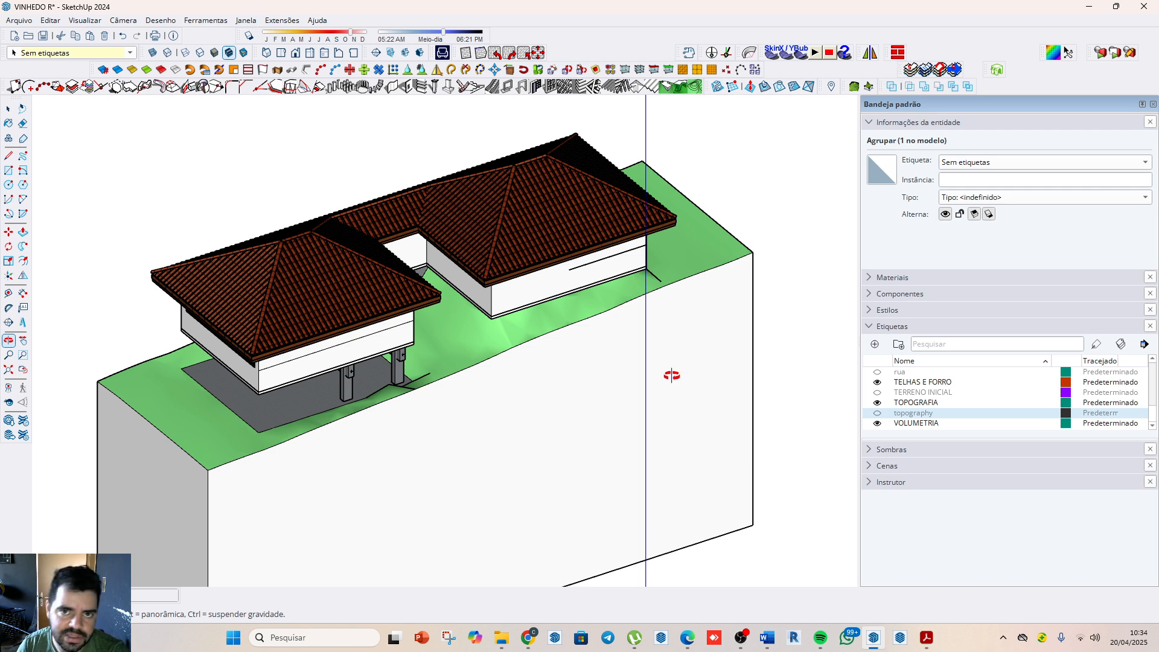
{"action": "left_click", "coordinate": [1099, 9]}
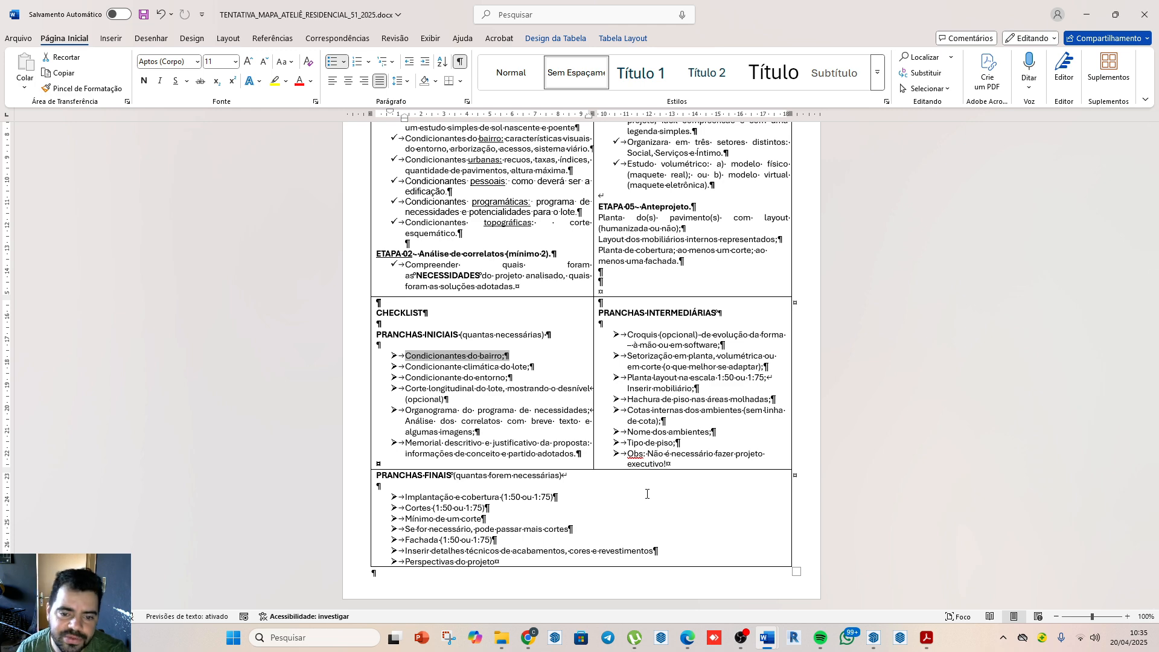
{"action": "scroll", "coordinate": [646, 493], "scroll_direction": "up", "scroll_amount": 5}
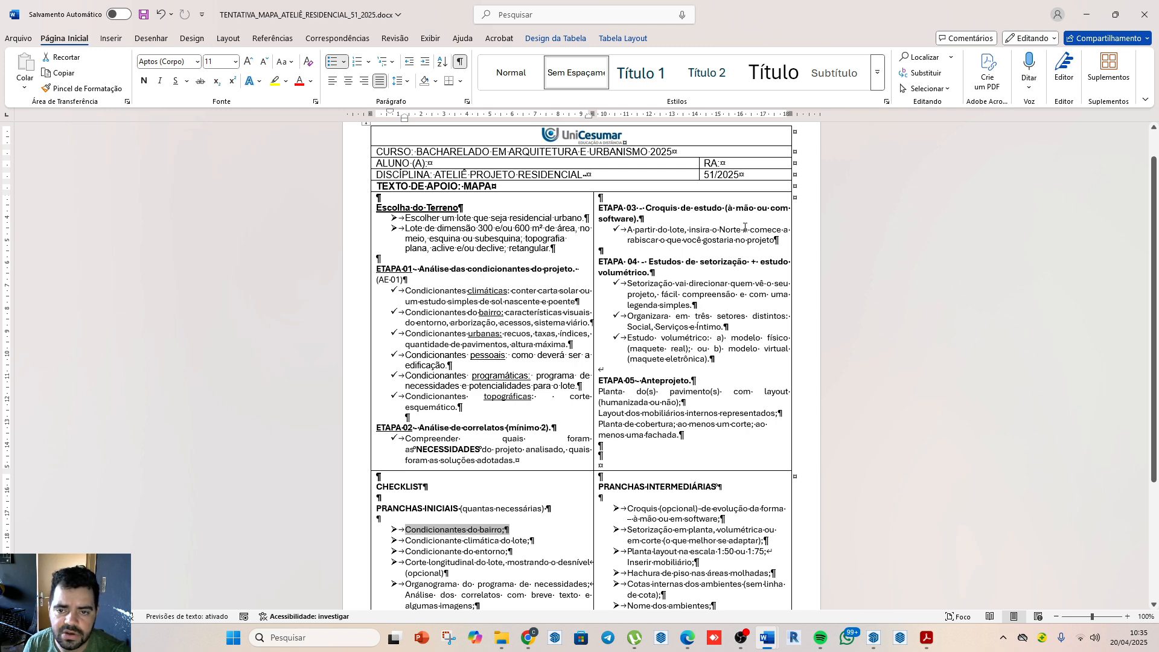
{"action": "left_click", "coordinate": [1086, 14]}
Step: Switch to the VINHEDO model in SketchUp and show the topography and TERRENO INICIAL tags to view the whole terrain
{"action": "left_click", "coordinate": [873, 637]}
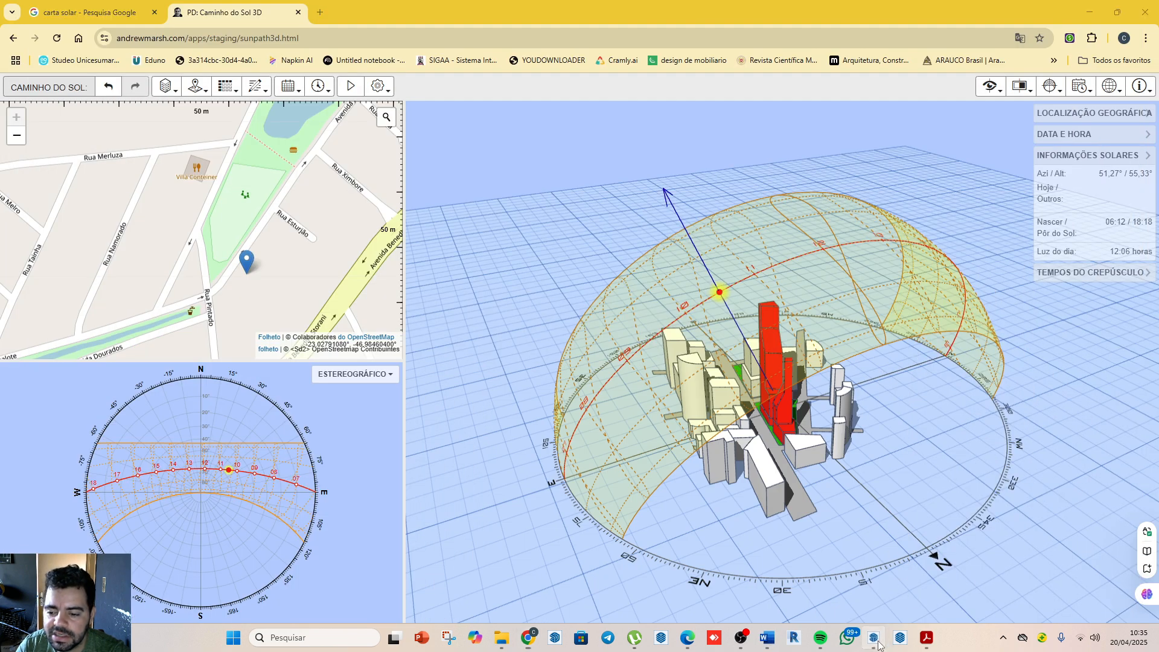
{"action": "scroll", "coordinate": [896, 420], "scroll_direction": "down", "scroll_amount": 5}
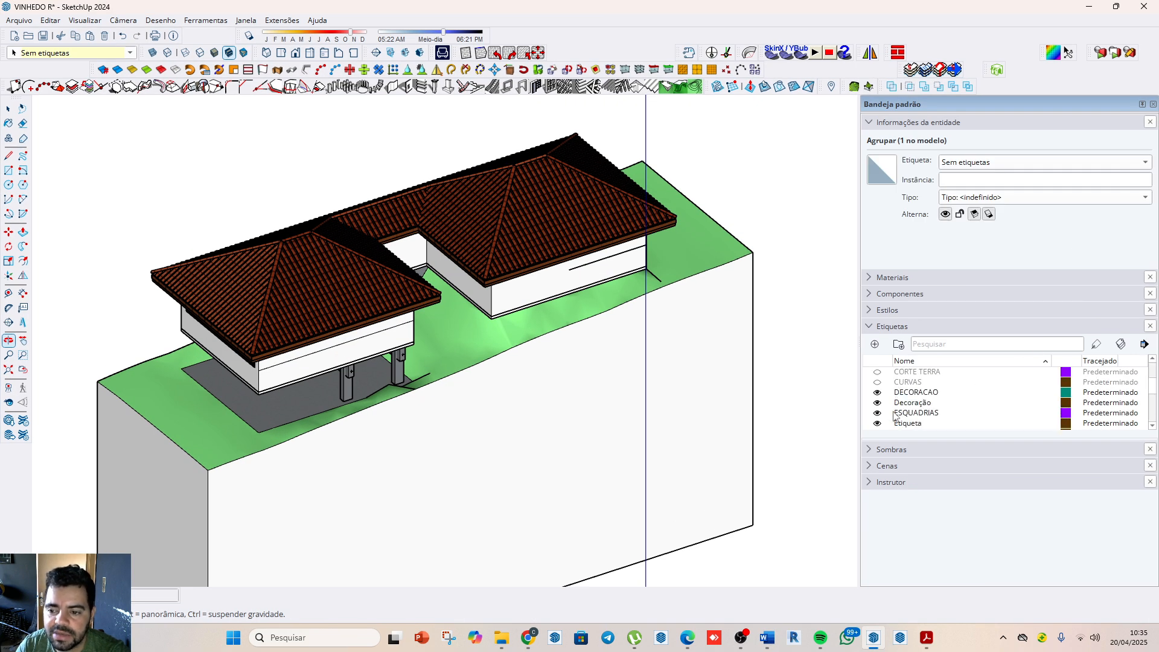
{"action": "scroll", "coordinate": [890, 424], "scroll_direction": "down", "scroll_amount": 1}
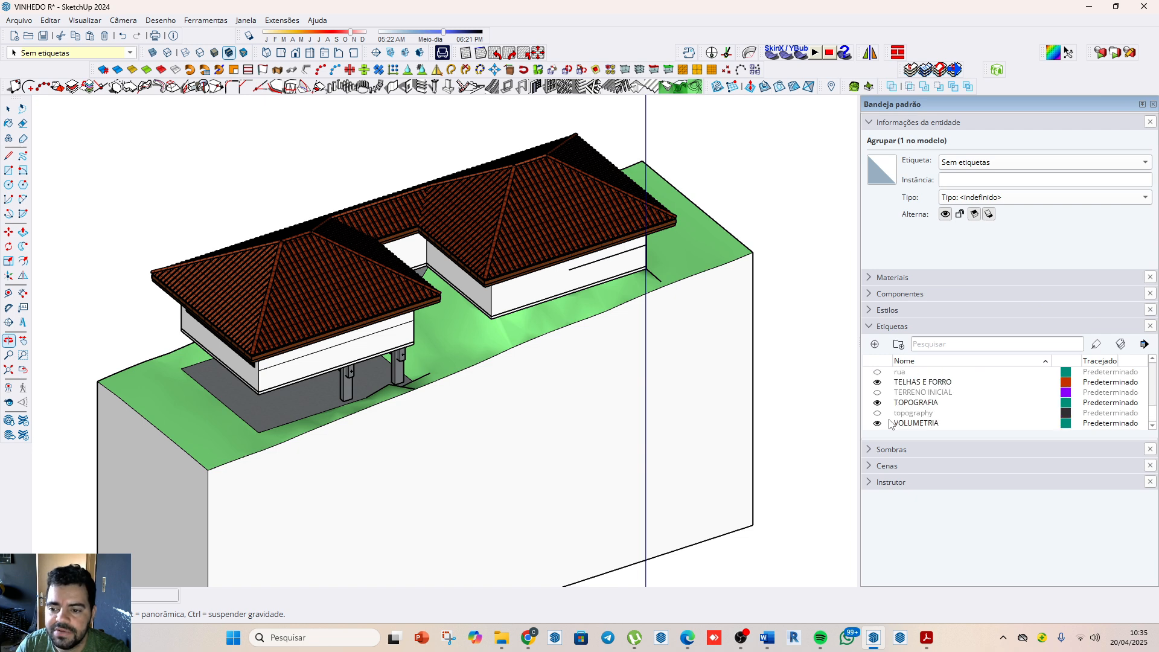
{"action": "left_click", "coordinate": [877, 412]}
{"action": "scroll", "coordinate": [614, 353], "scroll_direction": "down", "scroll_amount": 4}
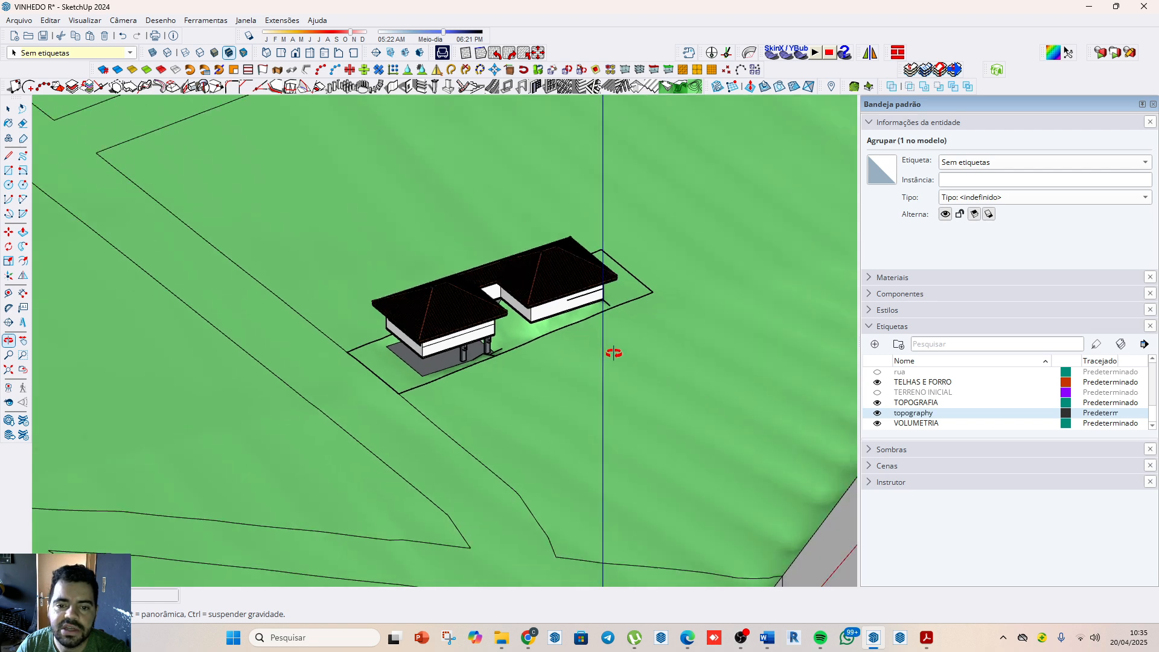
{"action": "scroll", "coordinate": [613, 353], "scroll_direction": "down", "scroll_amount": 3}
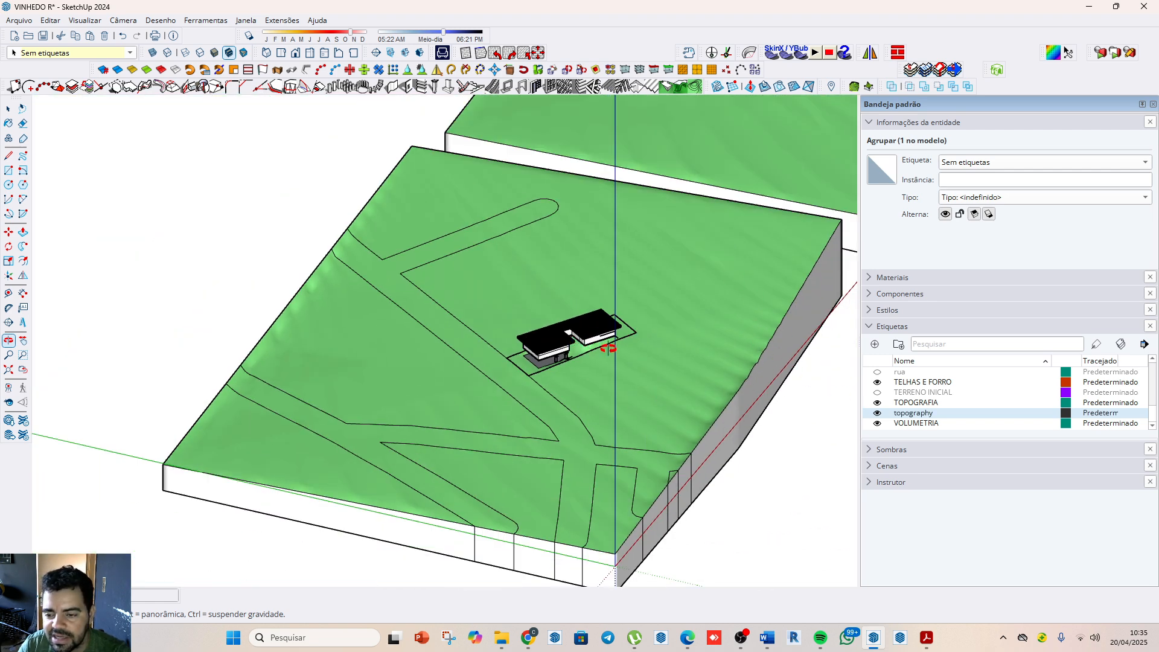
{"action": "left_click", "coordinate": [876, 392]}
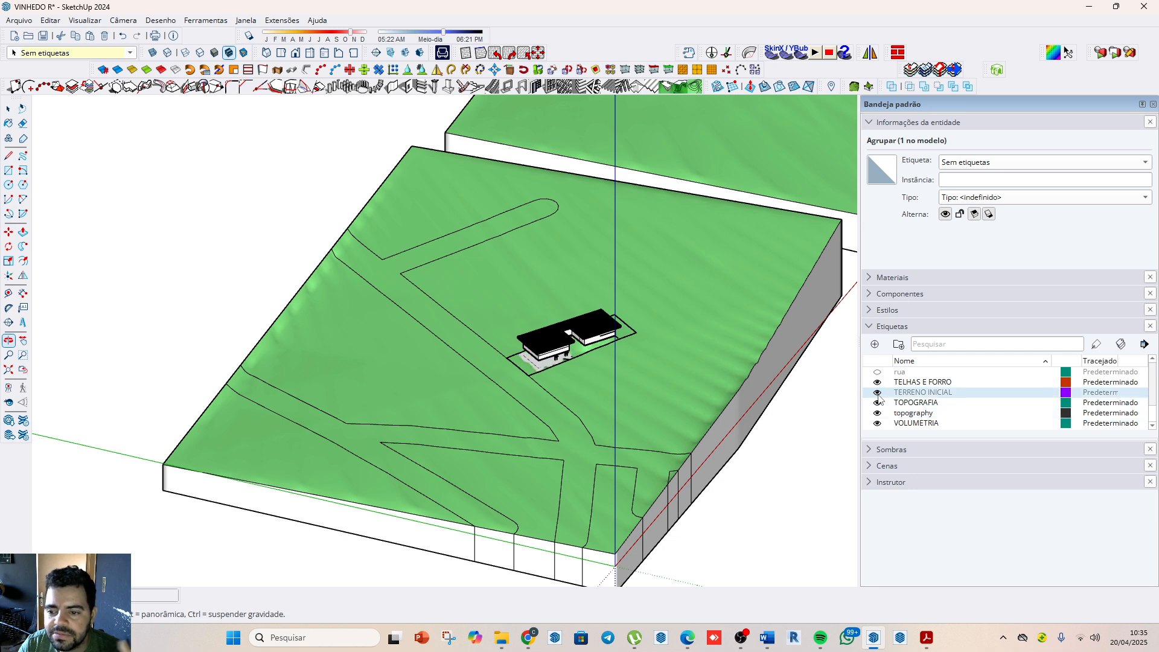
{"action": "scroll", "coordinate": [879, 400], "scroll_direction": "up", "scroll_amount": 5}
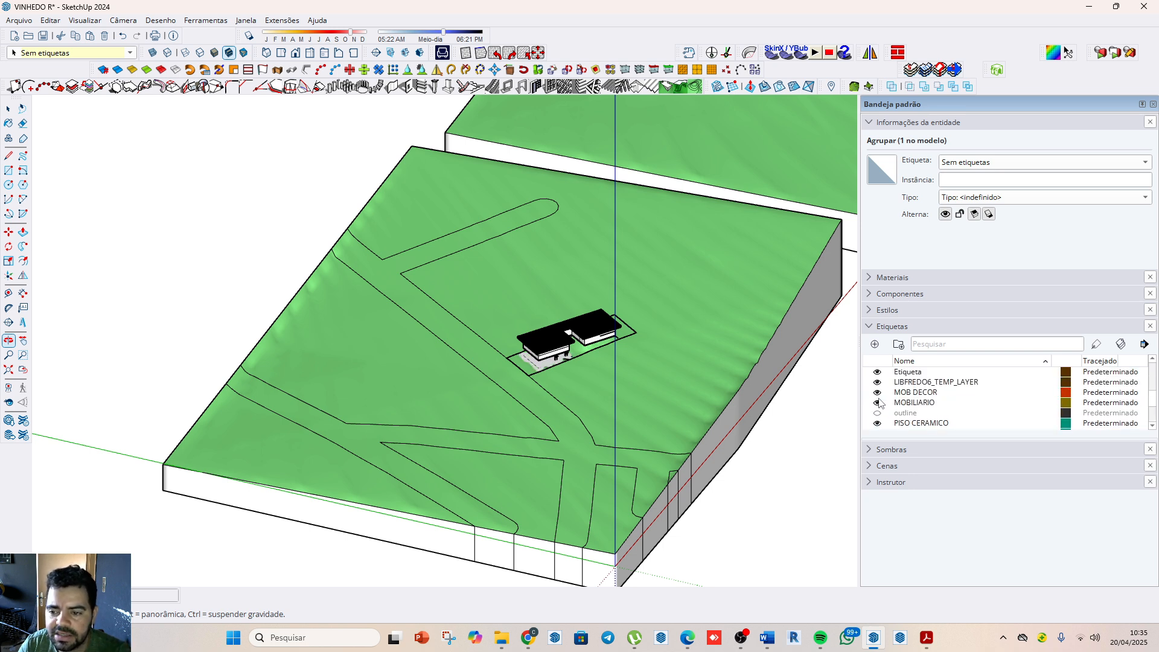
{"action": "scroll", "coordinate": [880, 403], "scroll_direction": "up", "scroll_amount": 3}
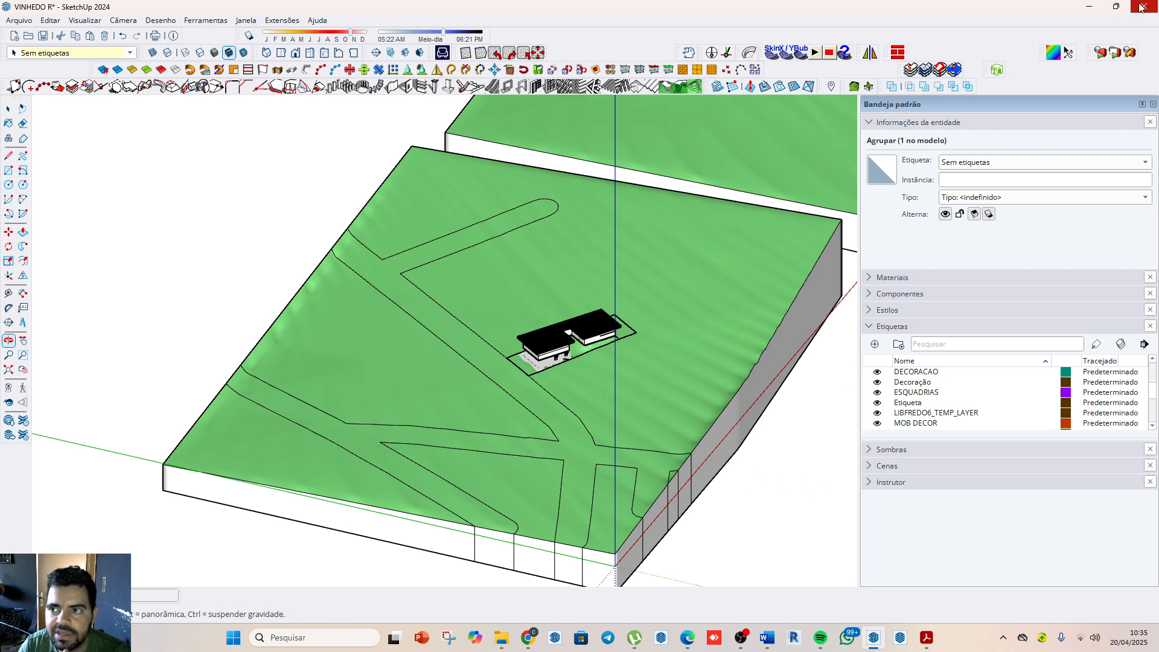
Step: Switch to the Word document TENTATIVA_MAPA_ATELIÊ_RESIDENCIAL_51_2025 and review the stages and the initial, intermediate and final board checklists
{"action": "left_click", "coordinate": [1089, 7]}
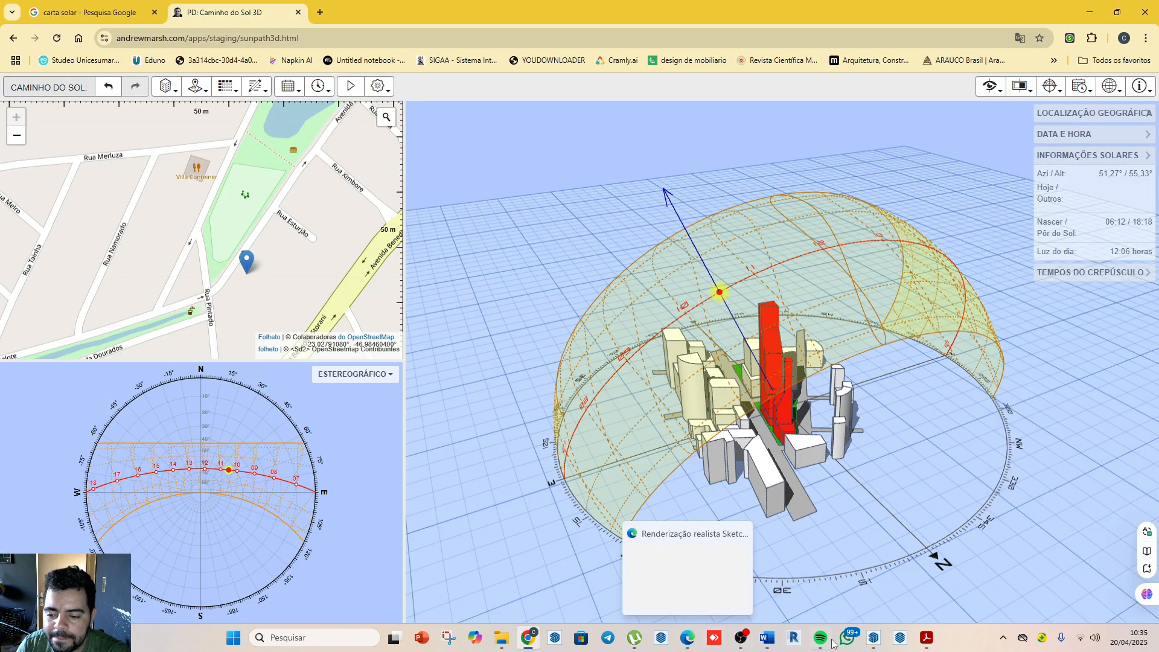
{"action": "mouse_move", "coordinate": [767, 637]}
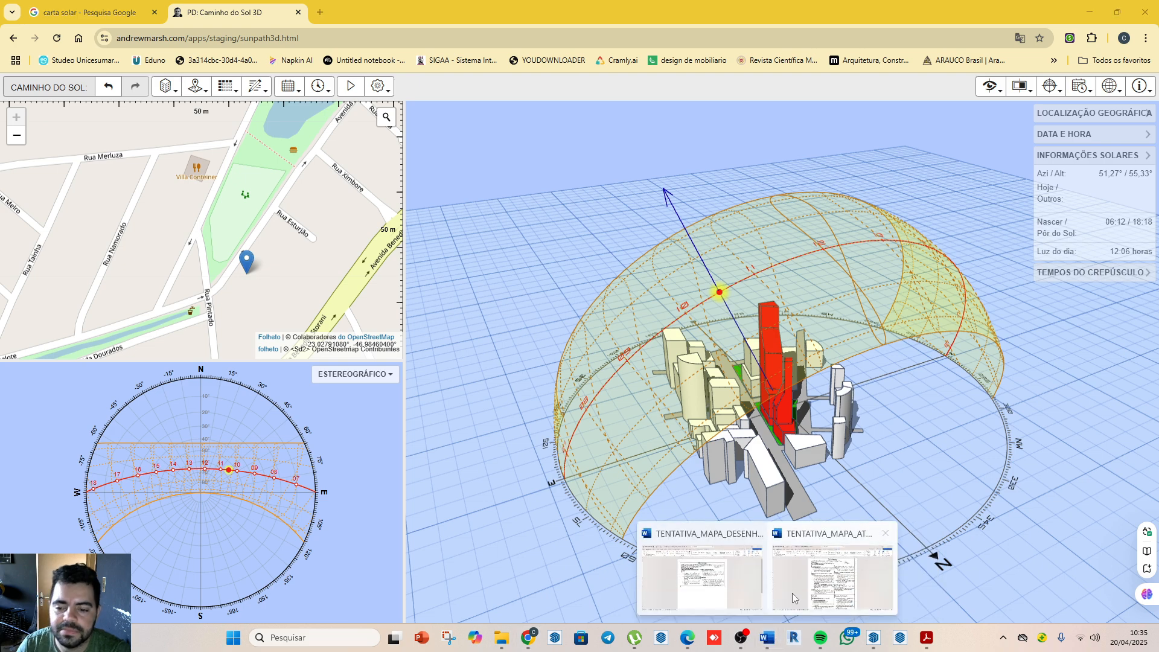
{"action": "left_click", "coordinate": [792, 593]}
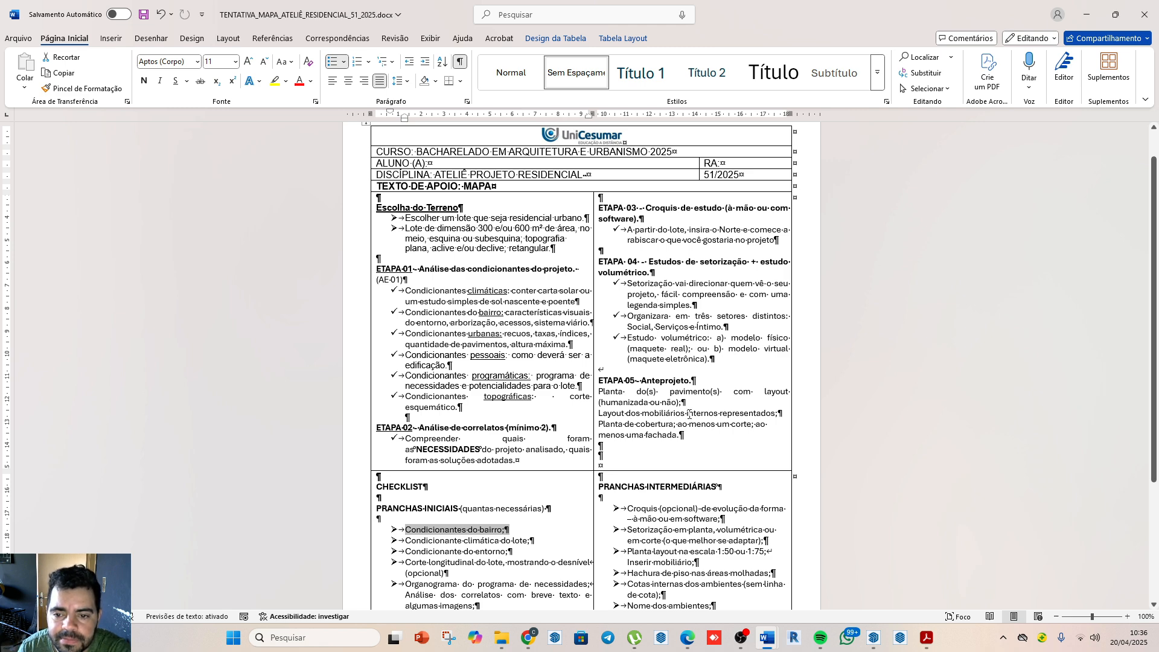
{"action": "scroll", "coordinate": [696, 394], "scroll_direction": "down", "scroll_amount": 3}
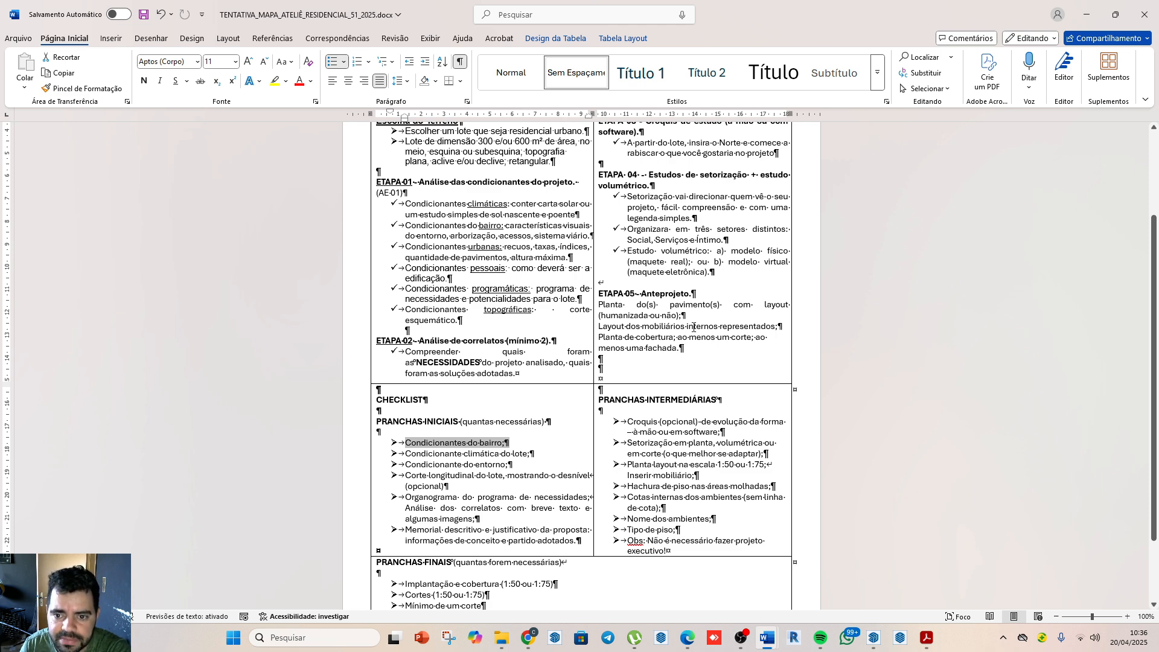
{"action": "scroll", "coordinate": [732, 312], "scroll_direction": "down", "scroll_amount": 1}
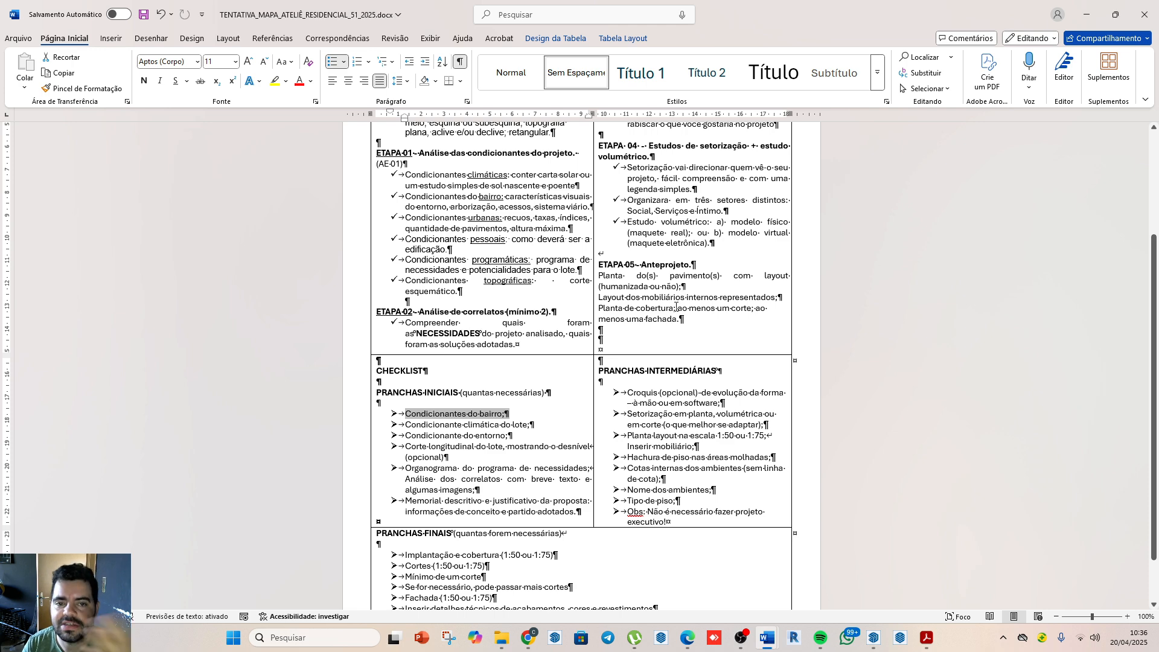
{"action": "scroll", "coordinate": [698, 300], "scroll_direction": "down", "scroll_amount": 2}
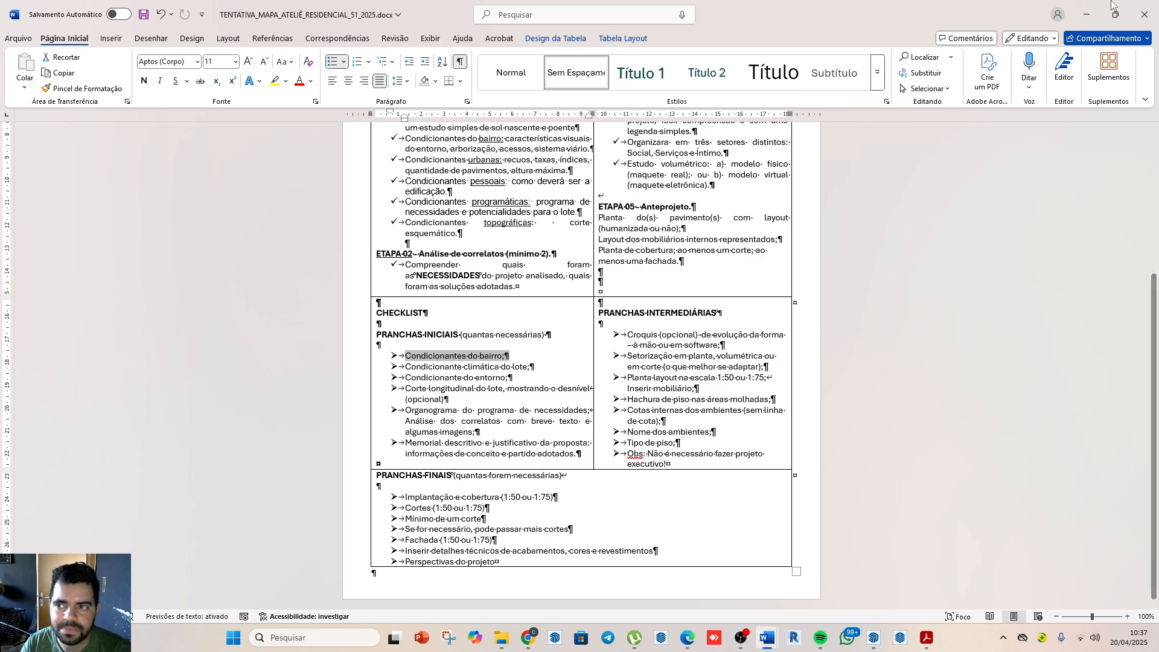
Step: Return to the VINHEDO model in SketchUp and hide the TERRENO INICIAL and topography tags, leaving only the lot around the houses
{"action": "left_click", "coordinate": [1086, 13]}
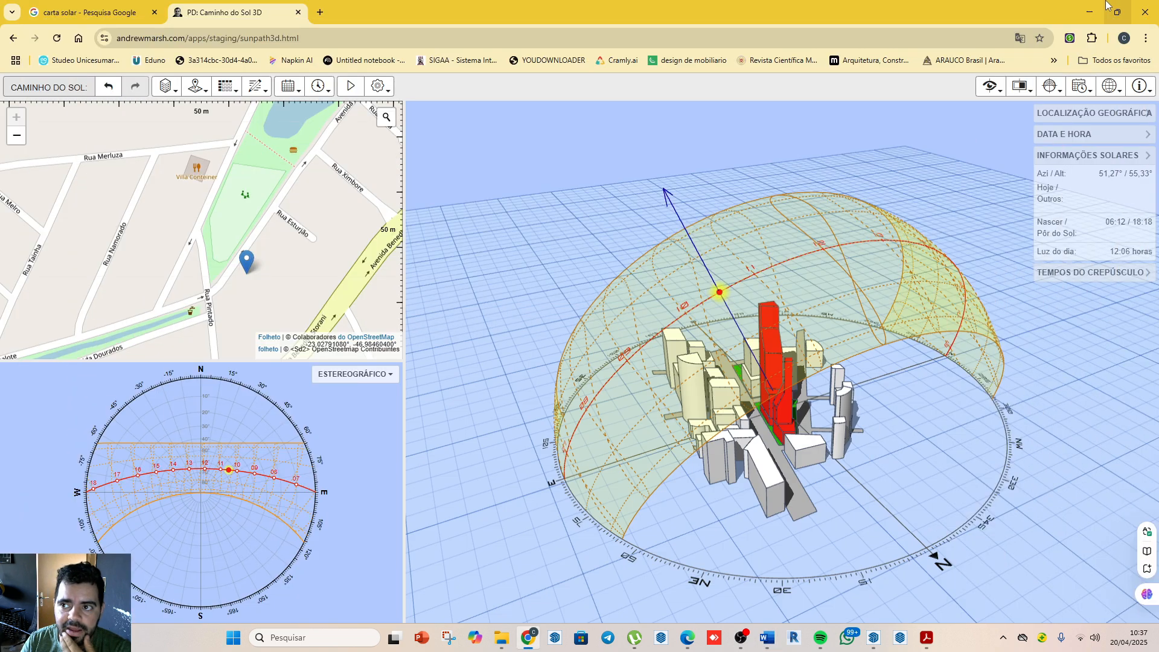
{"action": "left_click", "coordinate": [1089, 12]}
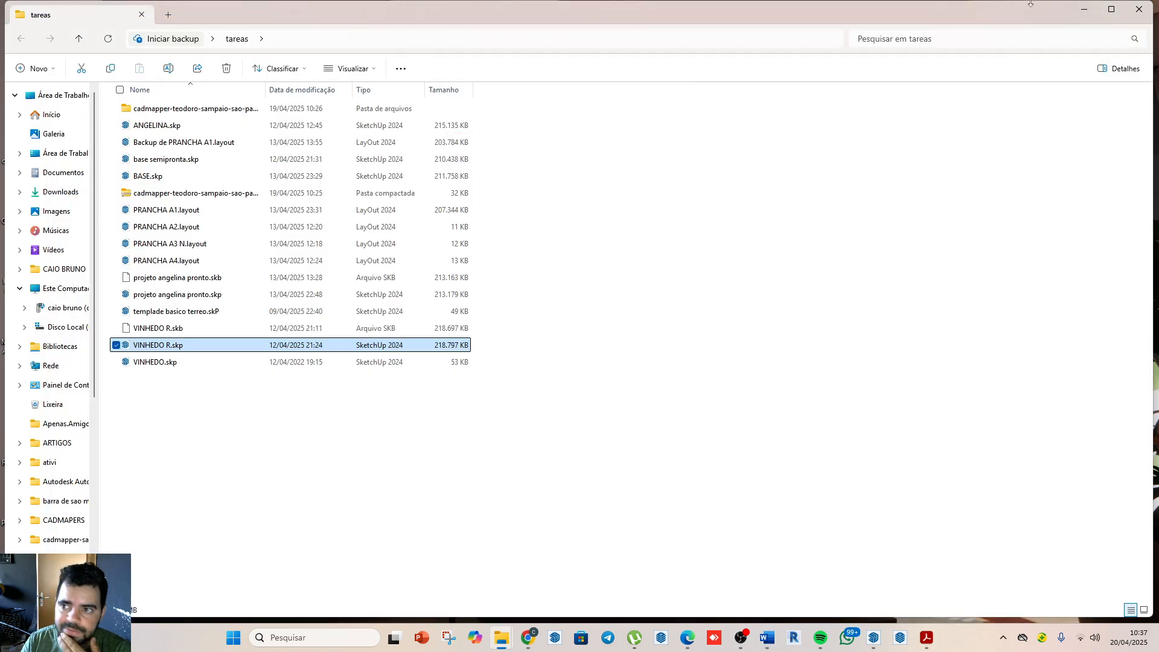
{"action": "left_click", "coordinate": [1084, 10]}
{"action": "left_click", "coordinate": [874, 639]}
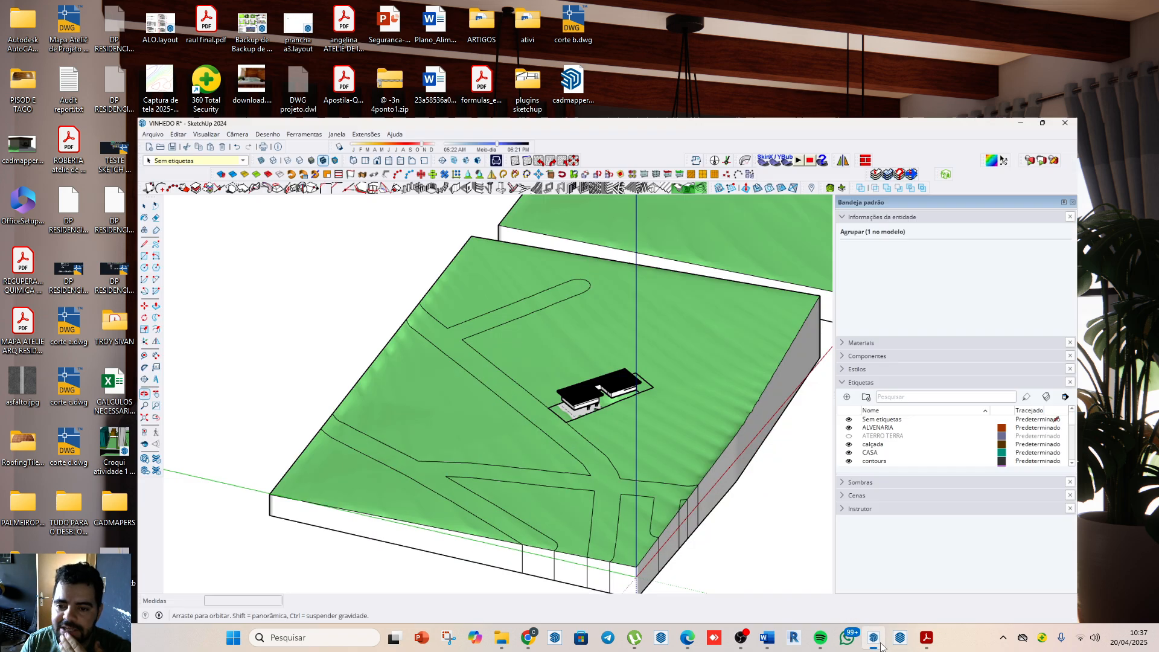
{"action": "scroll", "coordinate": [584, 370], "scroll_direction": "up", "scroll_amount": 5}
{"action": "scroll", "coordinate": [898, 416], "scroll_direction": "down", "scroll_amount": 6}
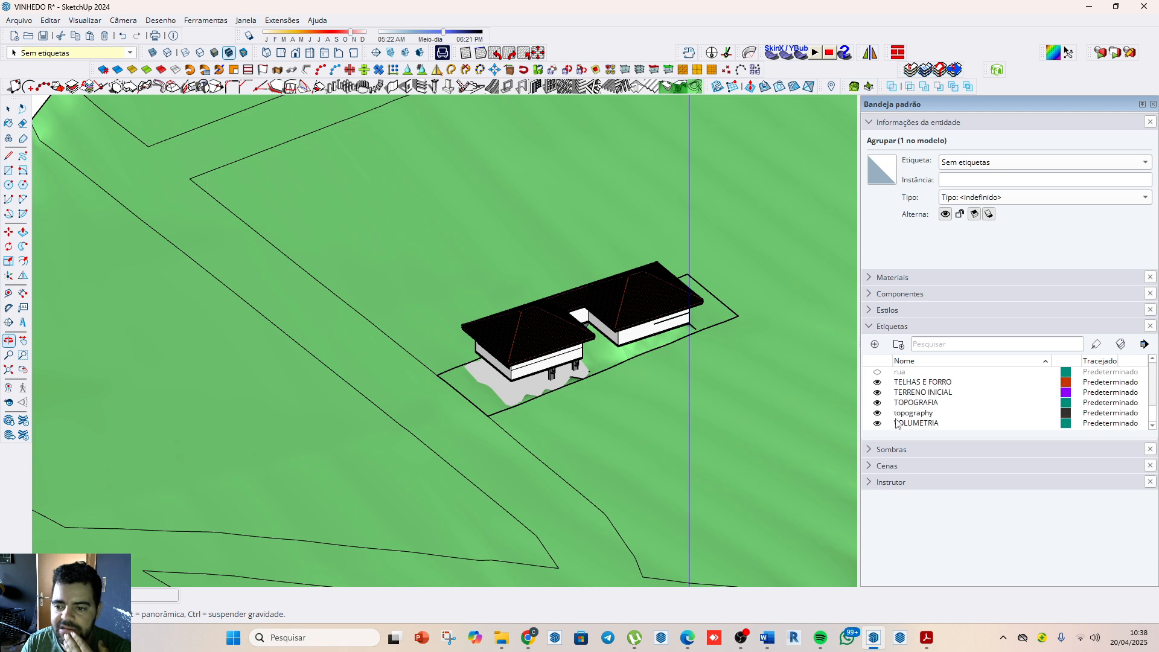
{"action": "left_click", "coordinate": [877, 392]}
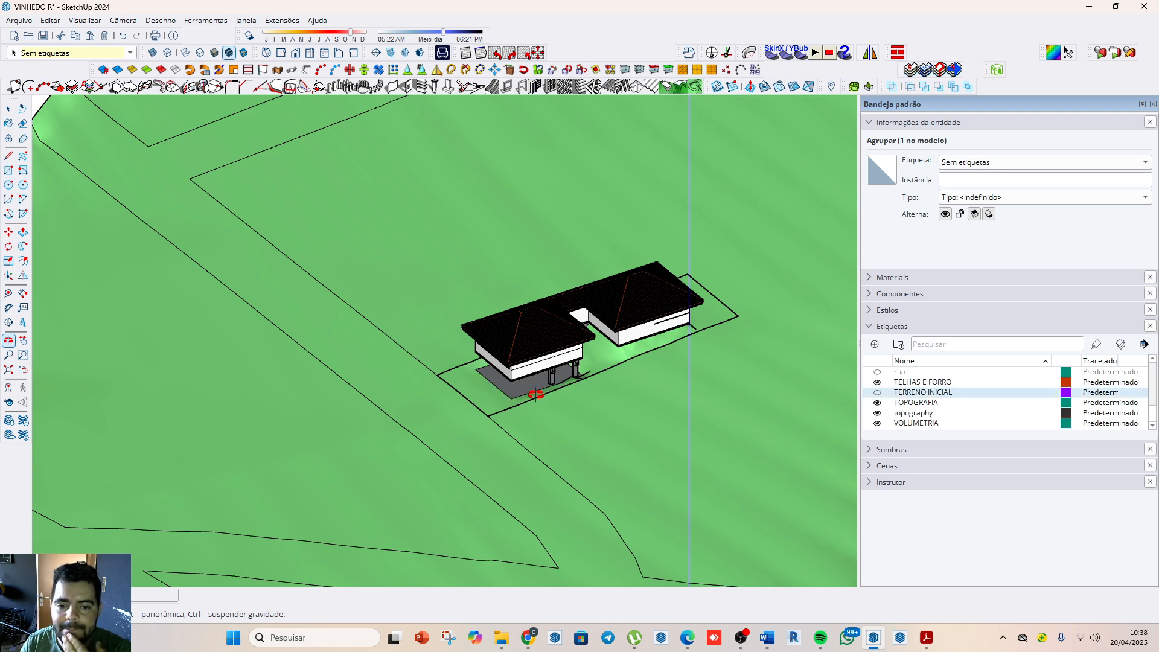
{"action": "scroll", "coordinate": [536, 393], "scroll_direction": "up", "scroll_amount": 3}
{"action": "middle_click_drag", "start_coordinate": [560, 392], "coordinate": [389, 364]}
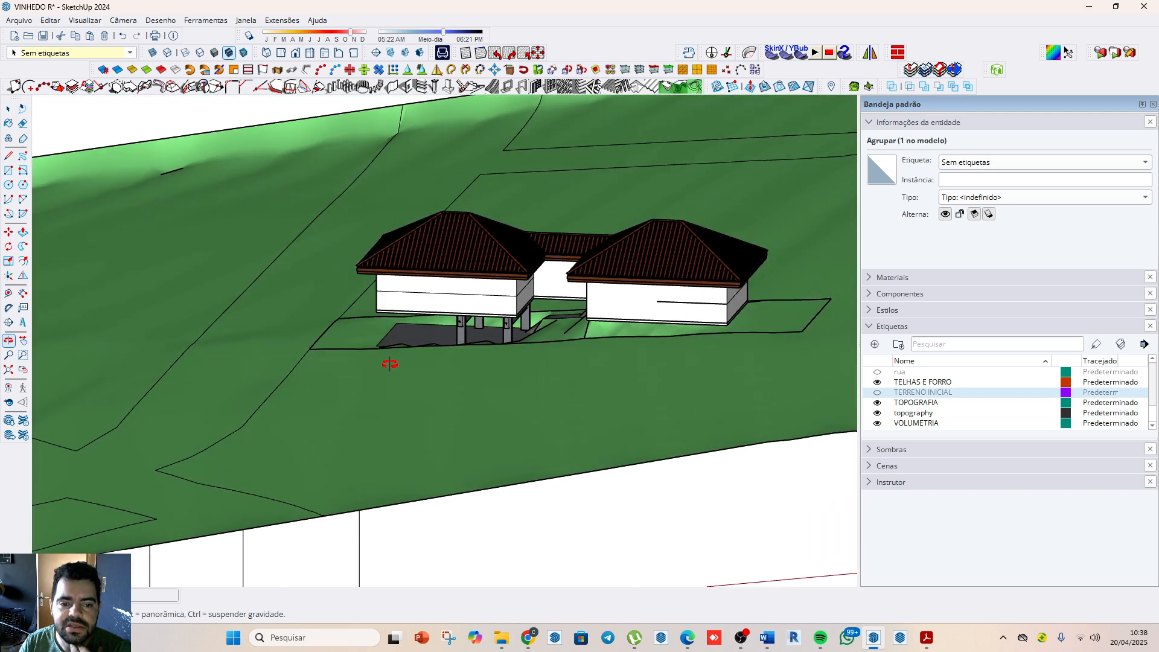
{"action": "left_click", "coordinate": [877, 412]}
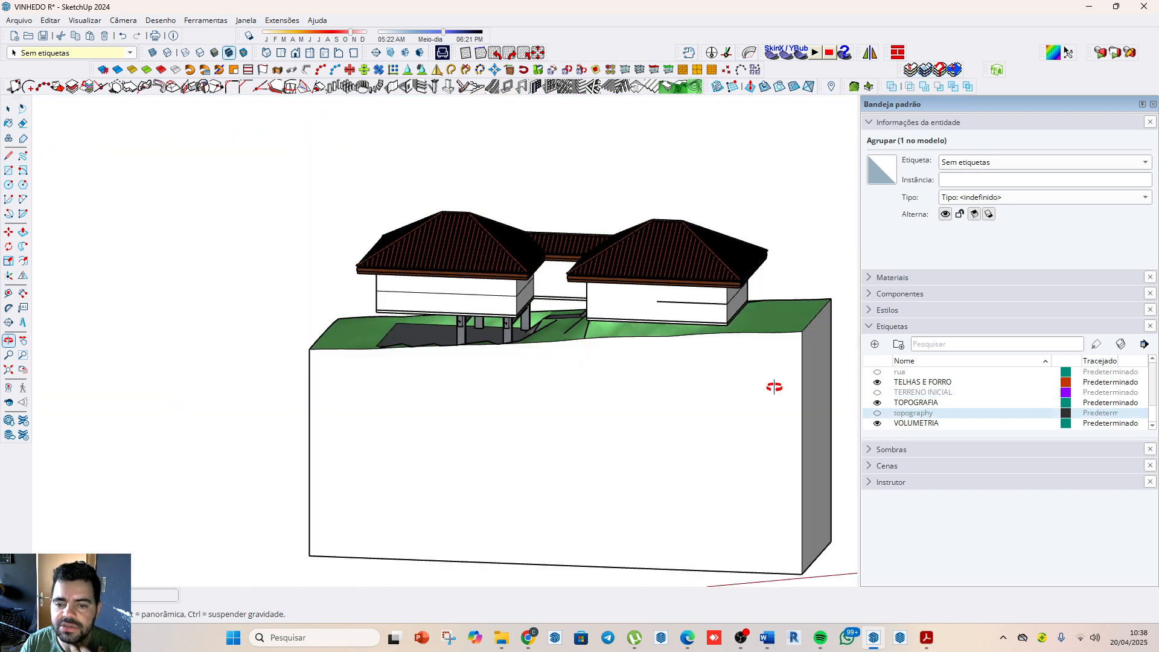
{"action": "scroll", "coordinate": [543, 377], "scroll_direction": "up", "scroll_amount": 5}
{"action": "scroll", "coordinate": [570, 329], "scroll_direction": "down", "scroll_amount": 5}
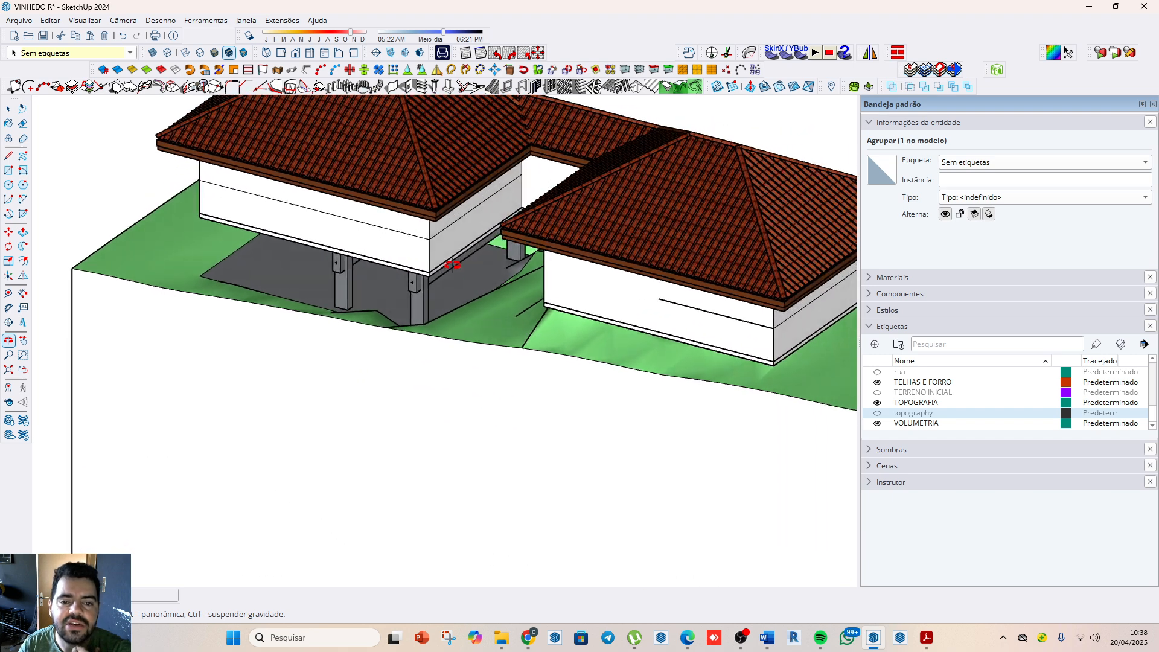
Step: Open the 1001bit Create Staircases tool and look through all the available staircase types
{"action": "left_click", "coordinate": [479, 89]}
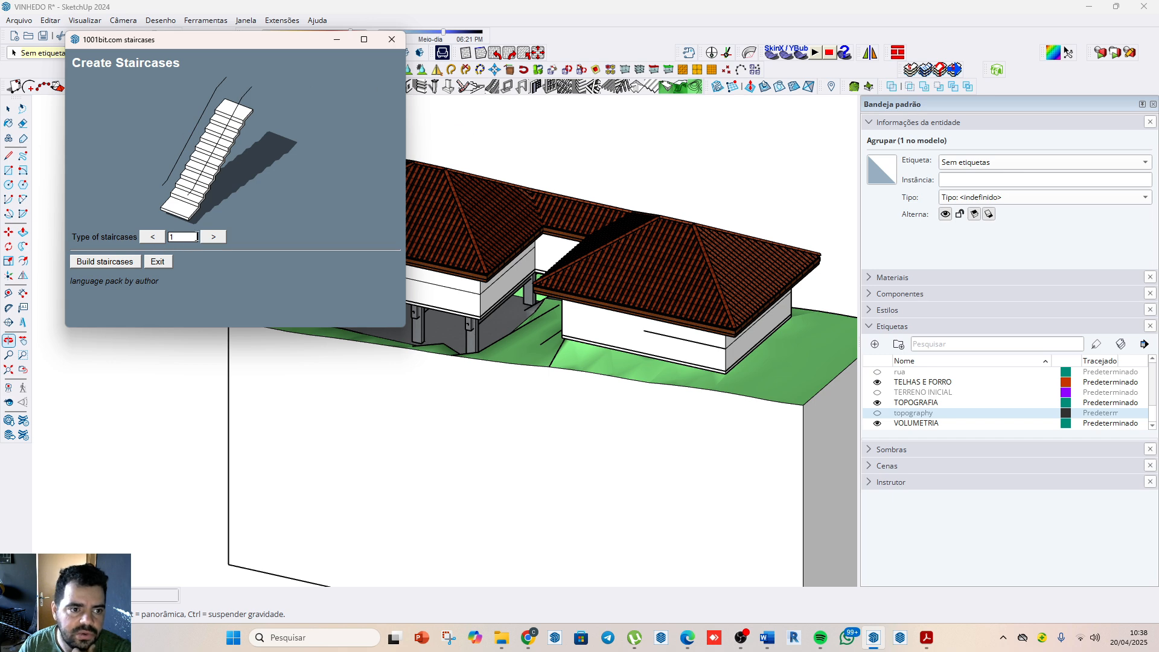
{"action": "left_click", "coordinate": [220, 238]}
{"action": "left_click", "coordinate": [220, 239]}
{"action": "left_click", "coordinate": [222, 240]}
{"action": "left_click", "coordinate": [220, 238]}
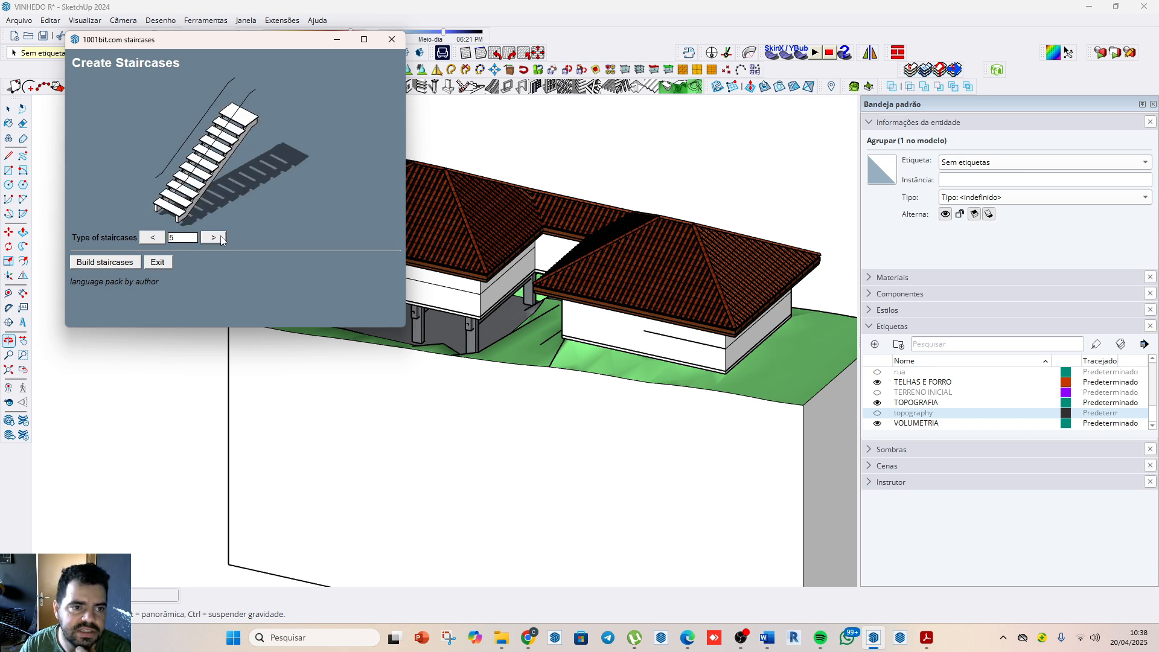
{"action": "left_click", "coordinate": [220, 236]}
{"action": "left_click", "coordinate": [218, 235]}
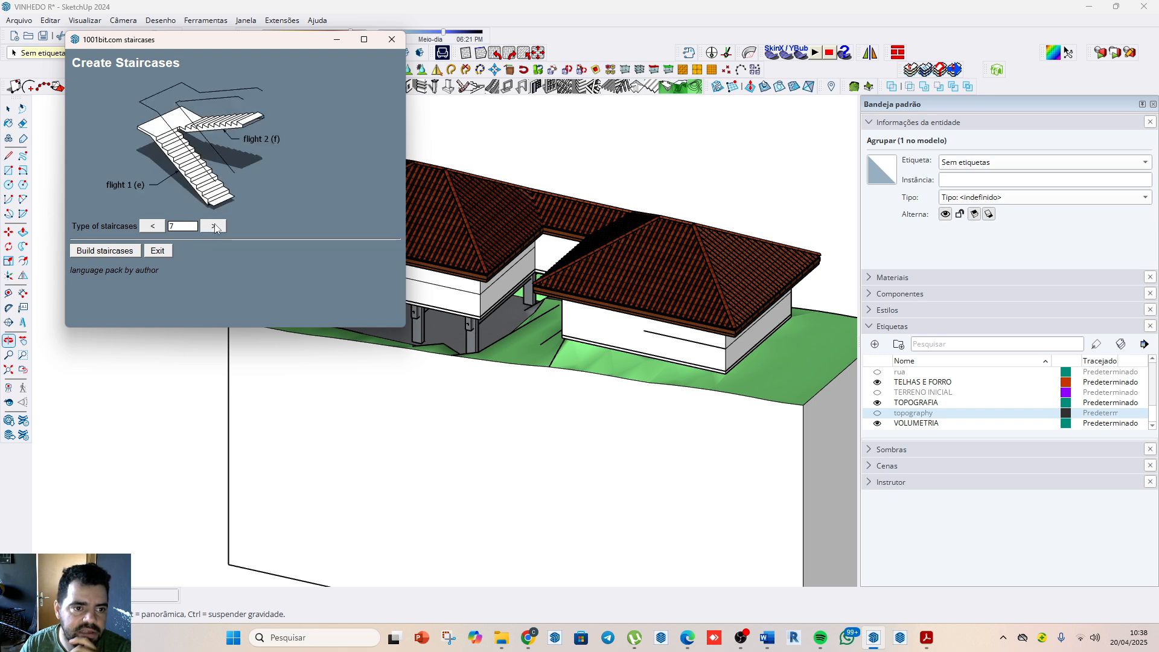
{"action": "left_click", "coordinate": [214, 227]}
{"action": "left_click", "coordinate": [214, 227]}
{"action": "left_click", "coordinate": [214, 228]}
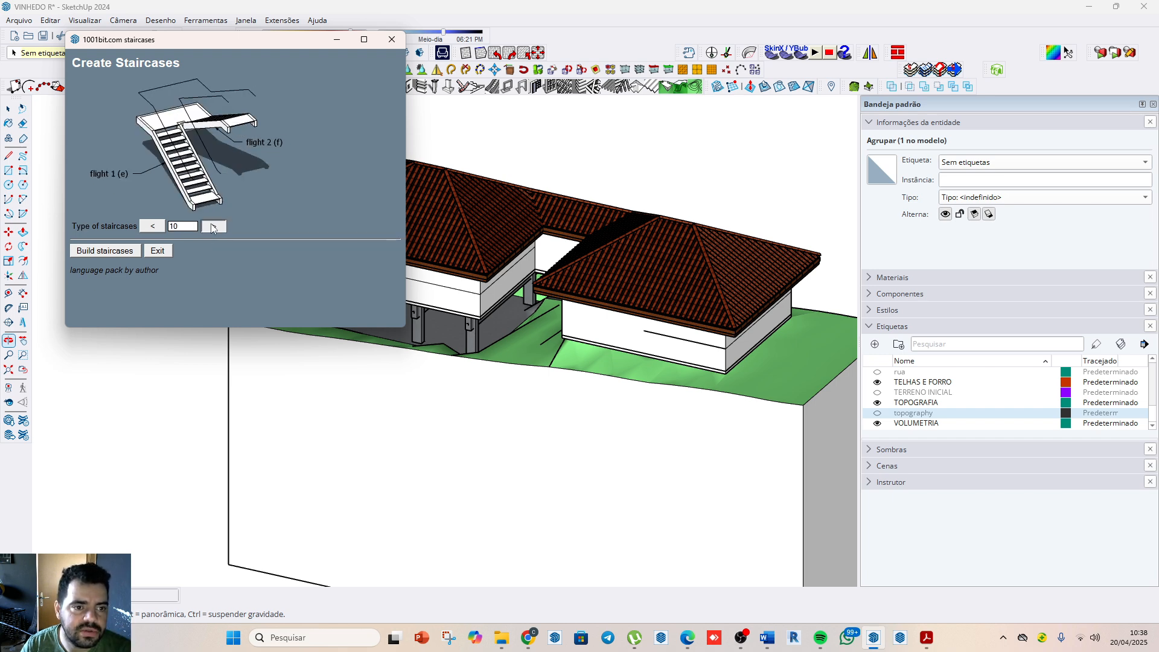
{"action": "left_click", "coordinate": [214, 227]}
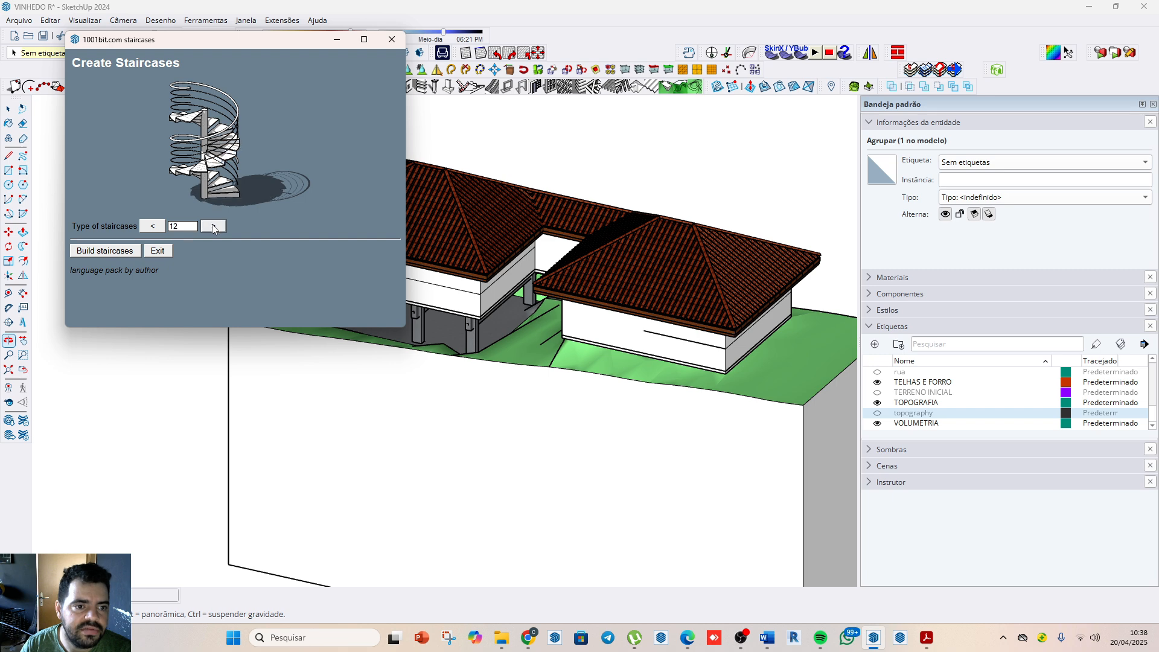
{"action": "left_click", "coordinate": [213, 226]}
{"action": "left_click", "coordinate": [214, 236]}
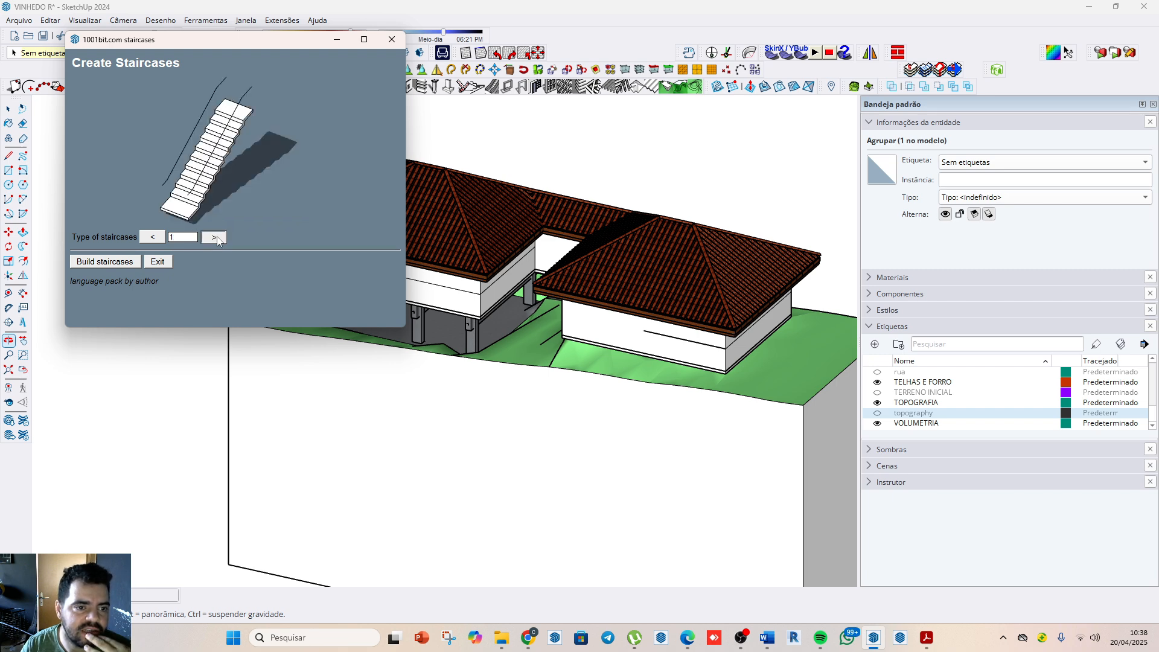
Step: Choose staircase type 7, the solid two-flight staircase with a landing
{"action": "left_click", "coordinate": [214, 237]}
{"action": "left_click", "coordinate": [215, 237]}
{"action": "left_click", "coordinate": [216, 237]}
{"action": "left_click", "coordinate": [216, 237]}
{"action": "left_click", "coordinate": [216, 237]}
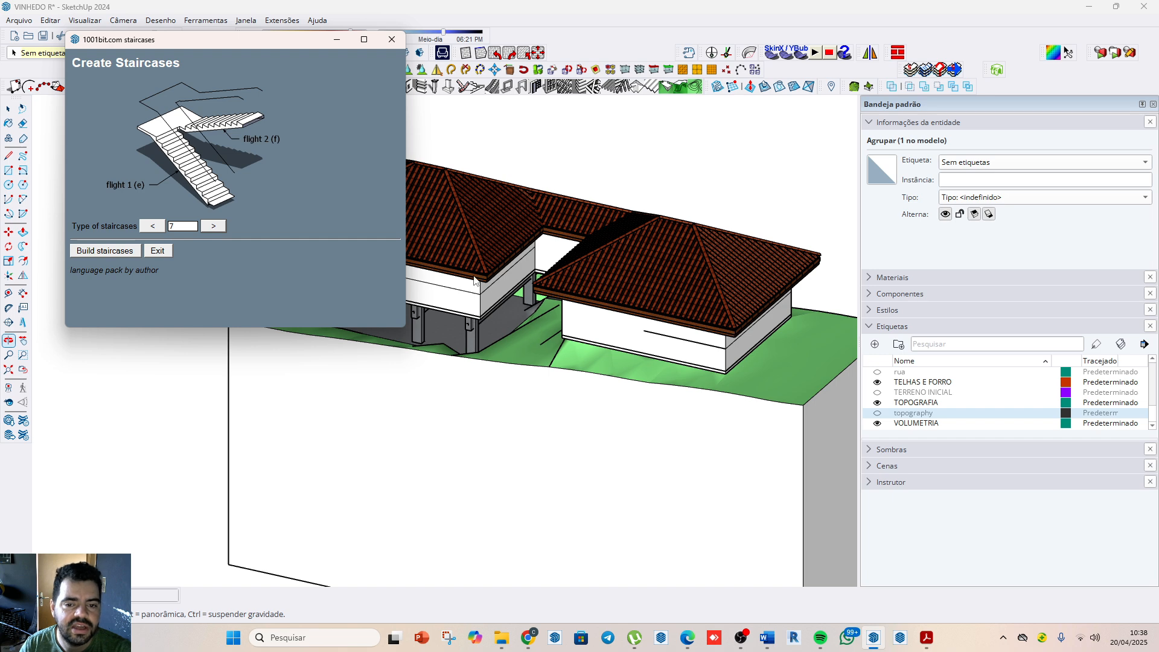
Step: Build the two-flight staircase with 1,00 m steps, 0,30 m treads and 0,15 m risers, placing it beneath the raised house
{"action": "left_click", "coordinate": [122, 251]}
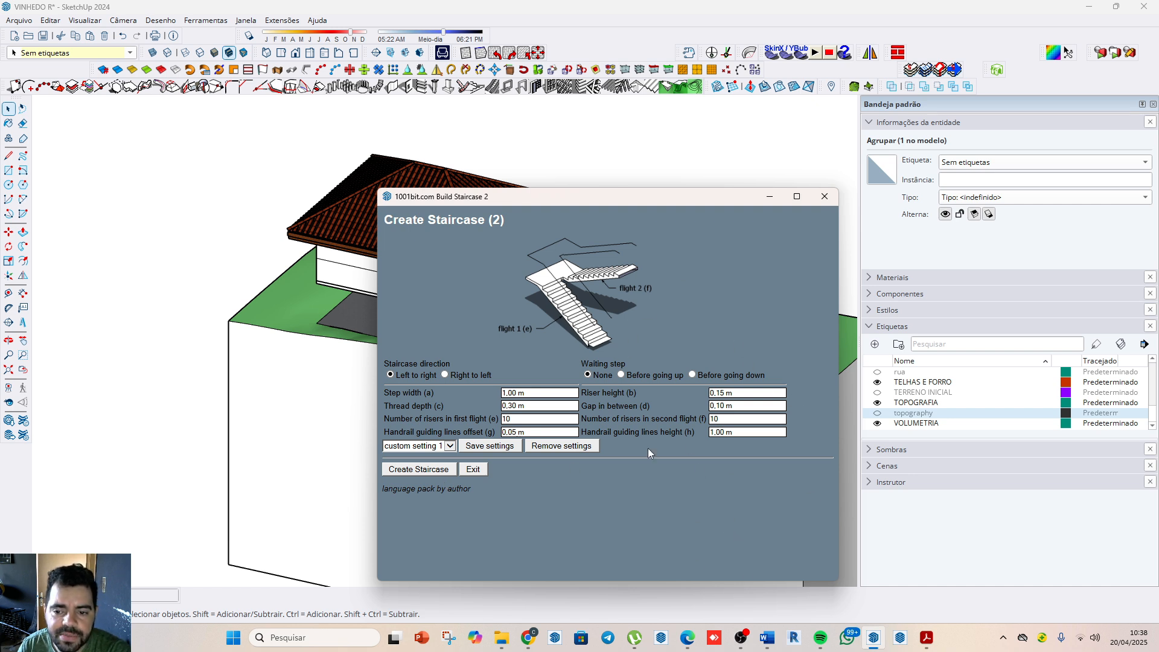
{"action": "left_click", "coordinate": [532, 393]}
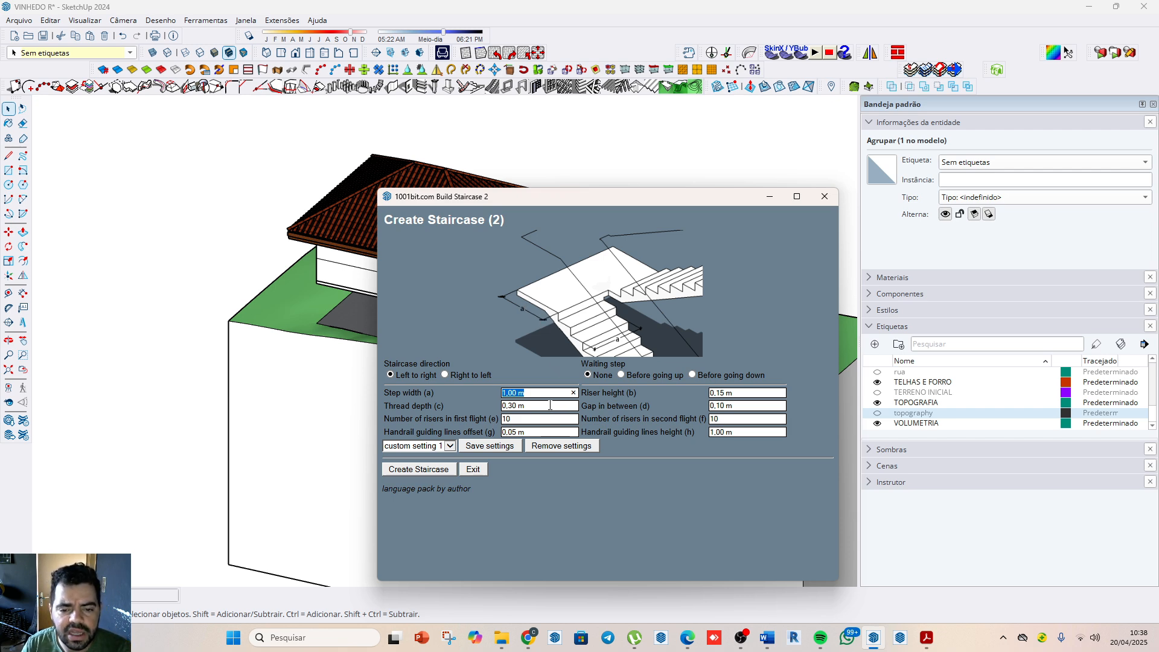
{"action": "left_click", "coordinate": [550, 405]}
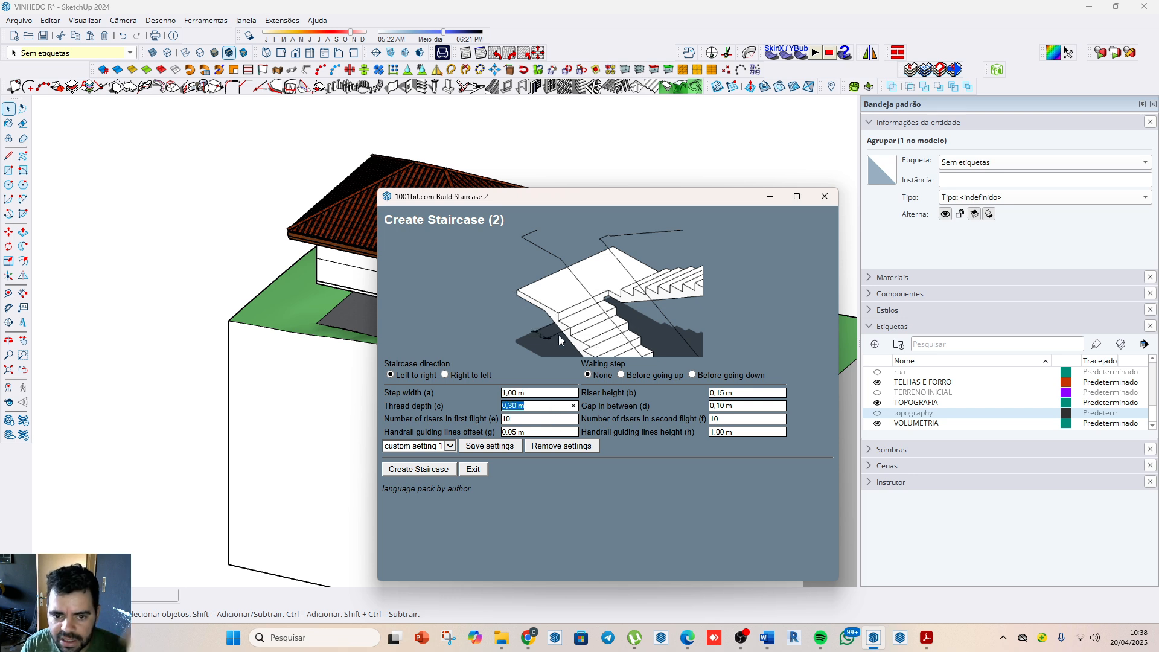
{"action": "left_click", "coordinate": [748, 394]}
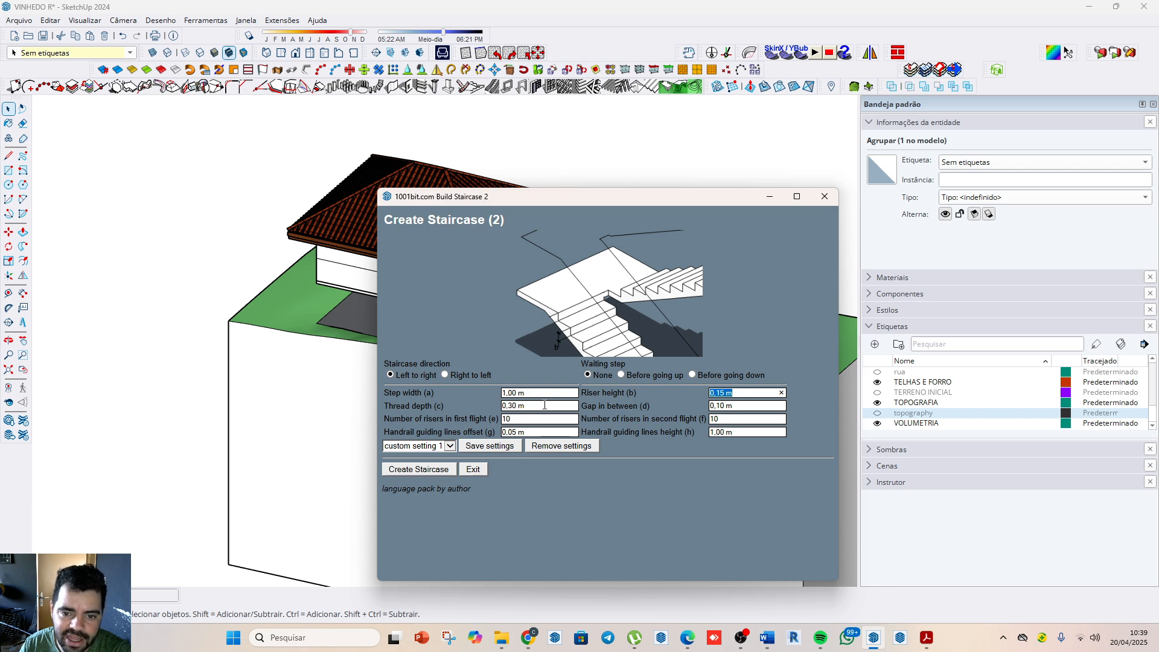
{"action": "left_click", "coordinate": [443, 470]}
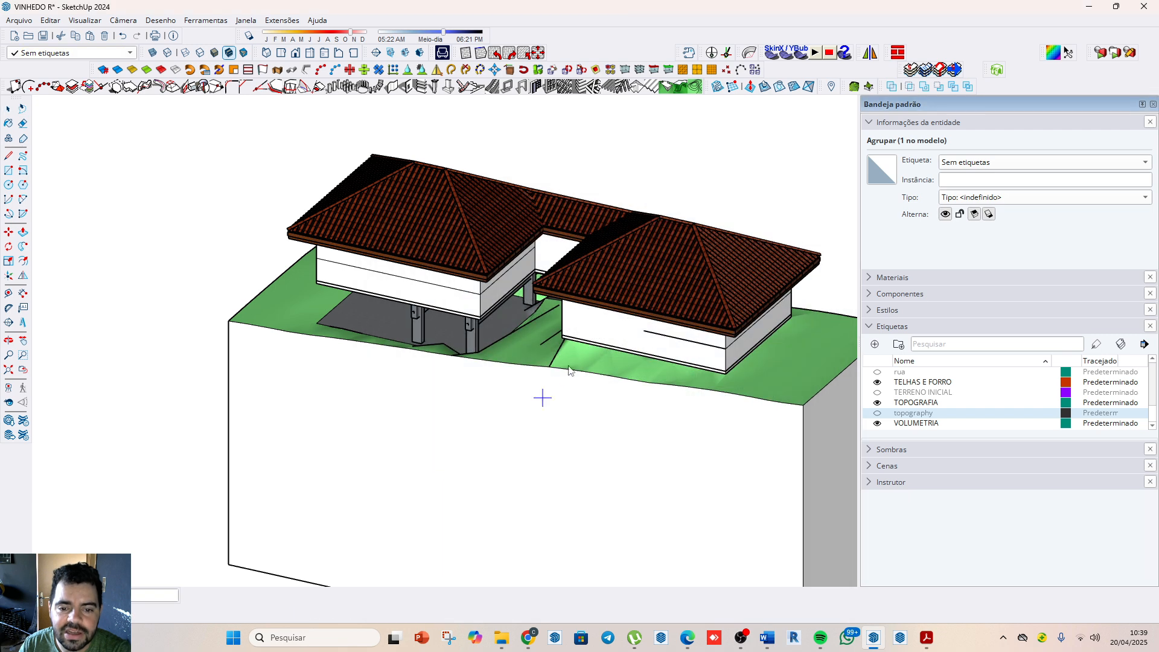
{"action": "scroll", "coordinate": [509, 321], "scroll_direction": "up", "scroll_amount": 4}
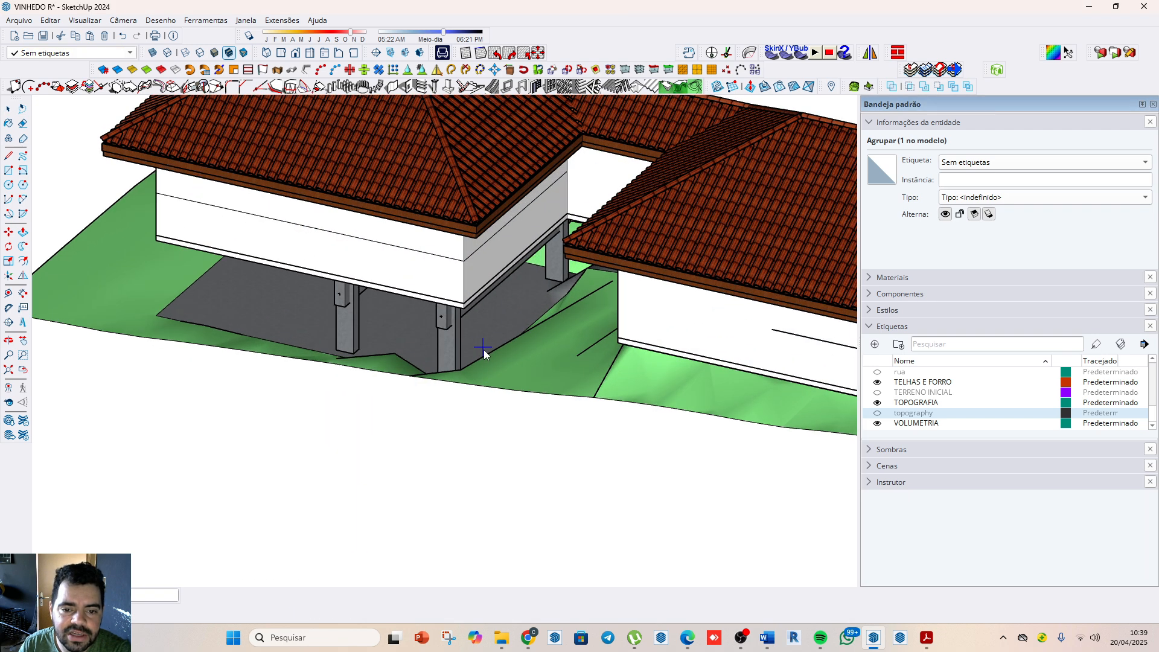
{"action": "left_click", "coordinate": [527, 313]}
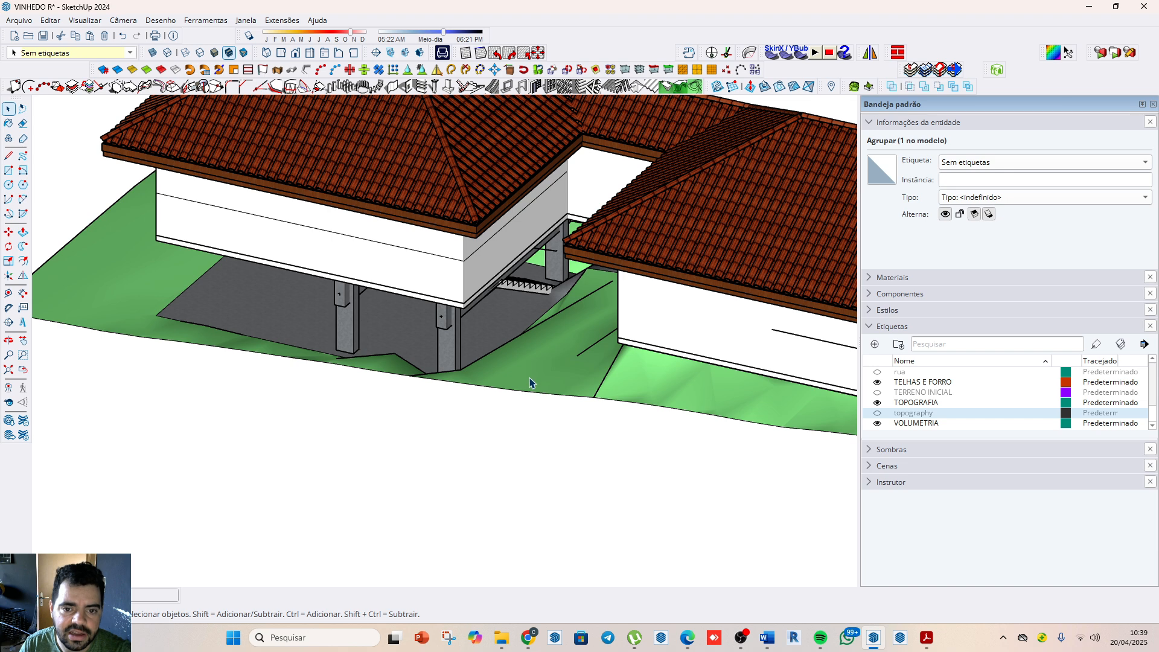
{"action": "scroll", "coordinate": [531, 380], "scroll_direction": "up", "scroll_amount": 3}
{"action": "left_click", "coordinate": [522, 261]}
{"action": "scroll", "coordinate": [506, 298], "scroll_direction": "down", "scroll_amount": 5}
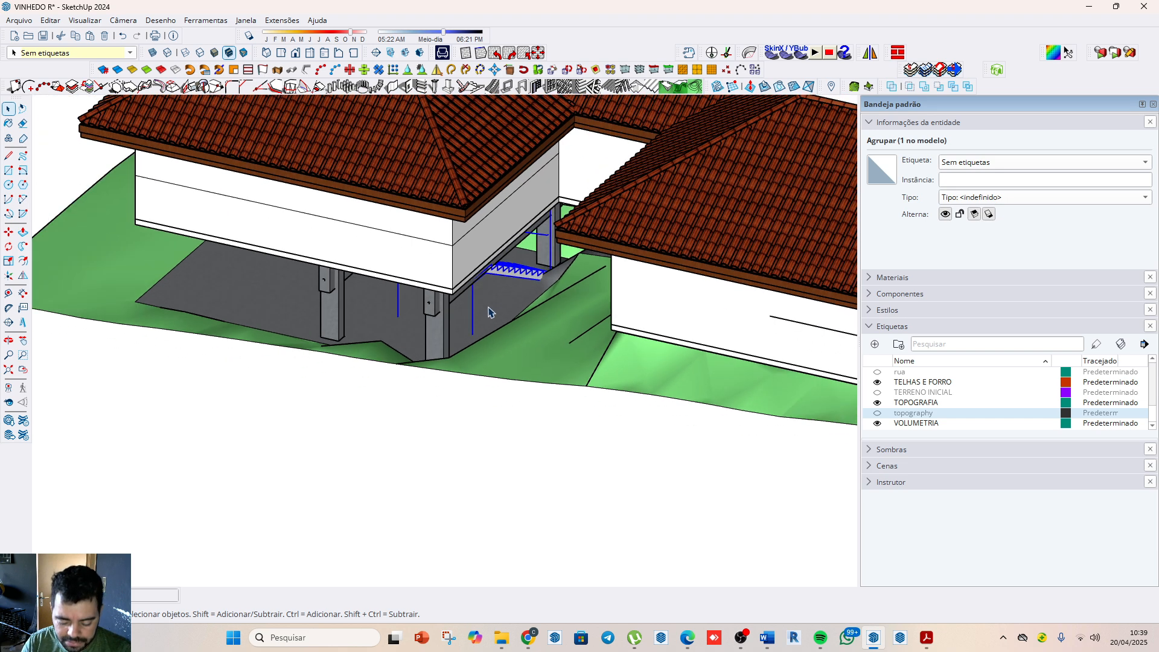
{"action": "key", "text": "m"}
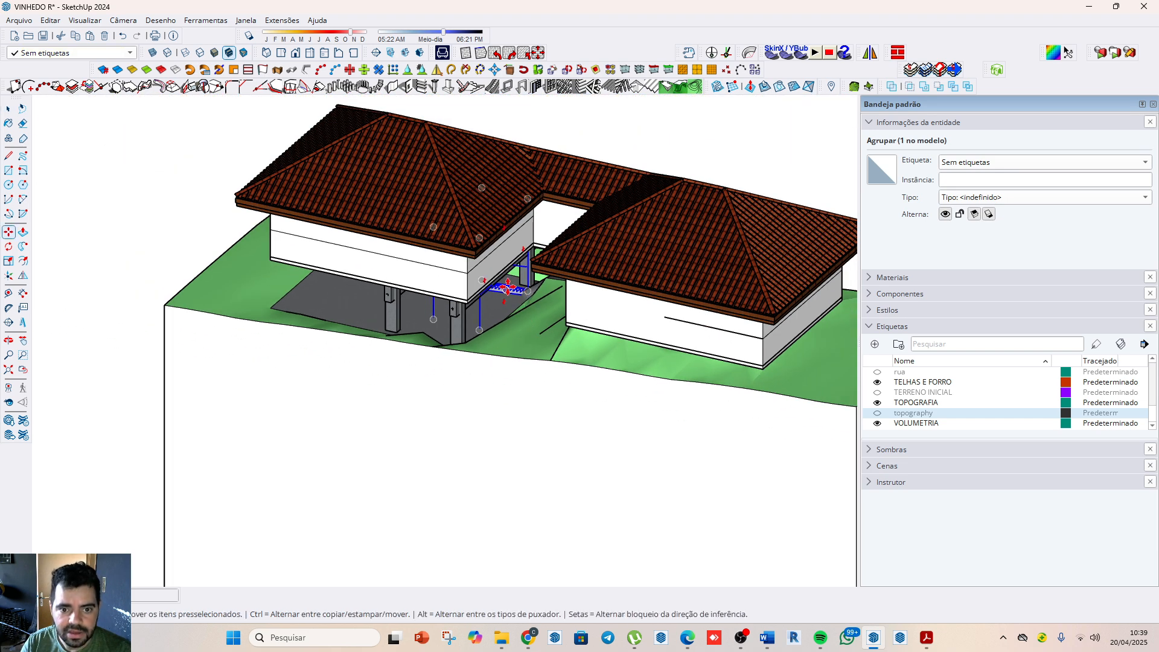
{"action": "left_click", "coordinate": [501, 195]}
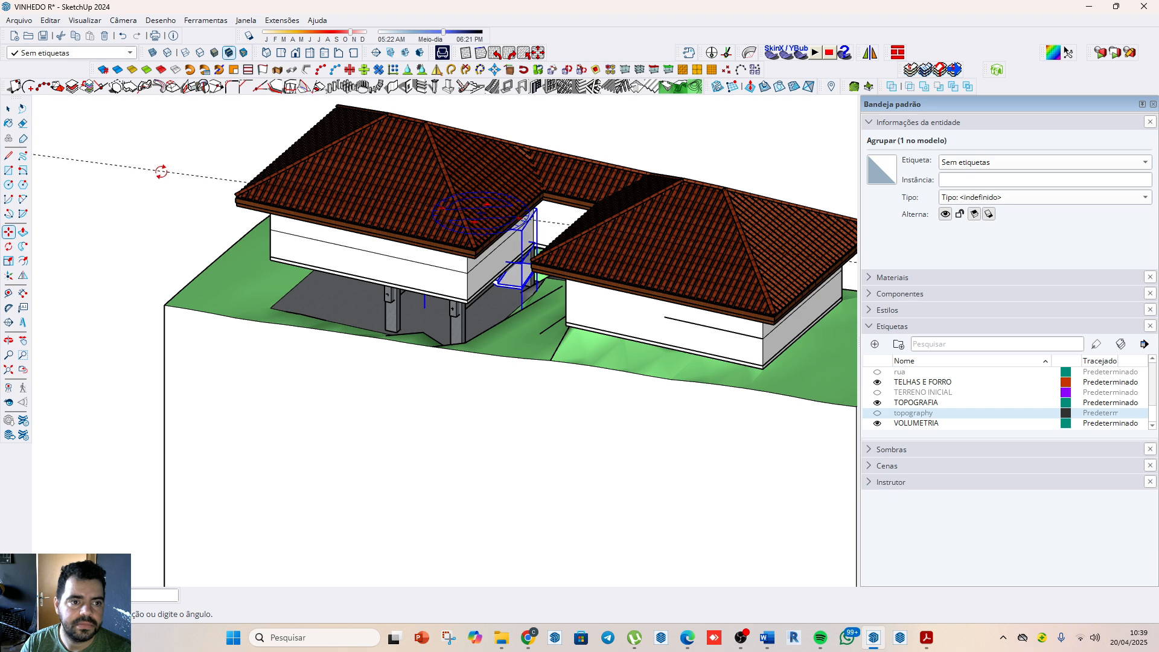
{"action": "scroll", "coordinate": [160, 181], "scroll_direction": "down", "scroll_amount": 4}
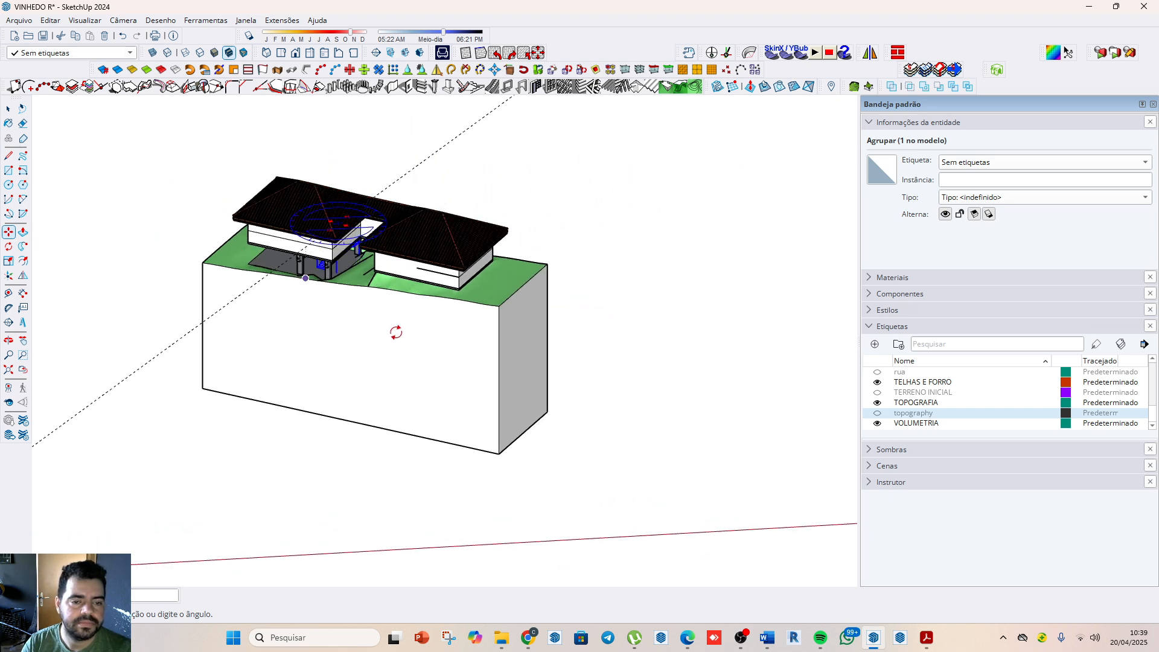
{"action": "scroll", "coordinate": [394, 330], "scroll_direction": "down", "scroll_amount": 2}
{"action": "key", "text": "m"}
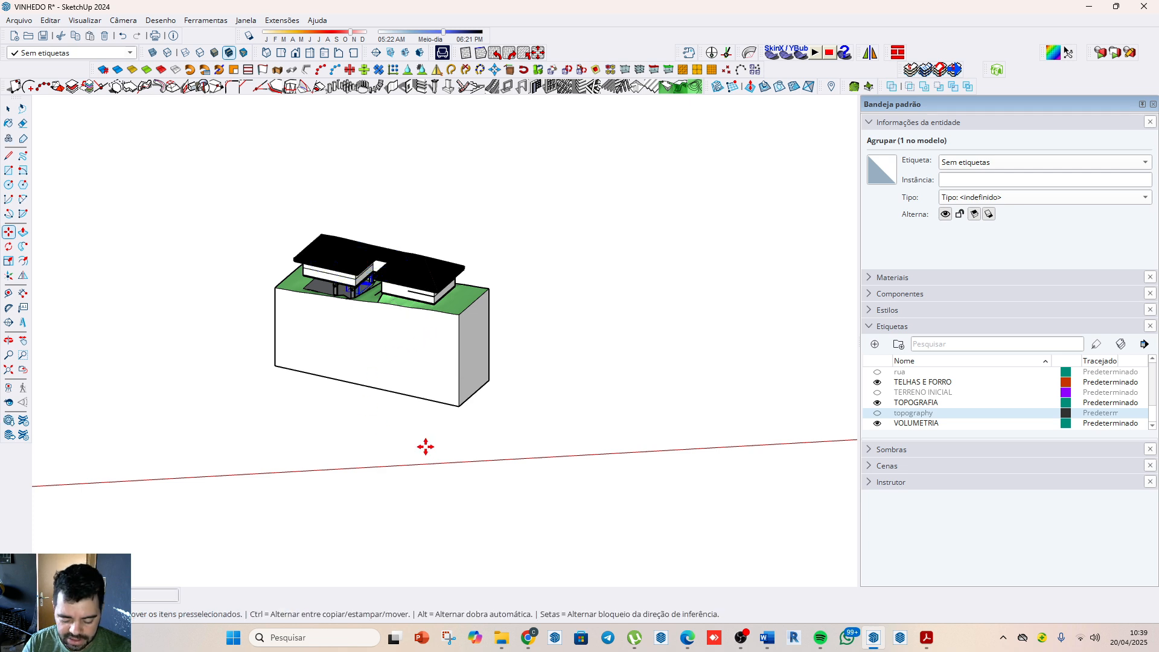
Step: Relocate the drawing axes to the corner of the dark slab under the raised house, aligned with the slab's edges
{"action": "middle_click_drag", "start_coordinate": [362, 417], "coordinate": [548, 344]}
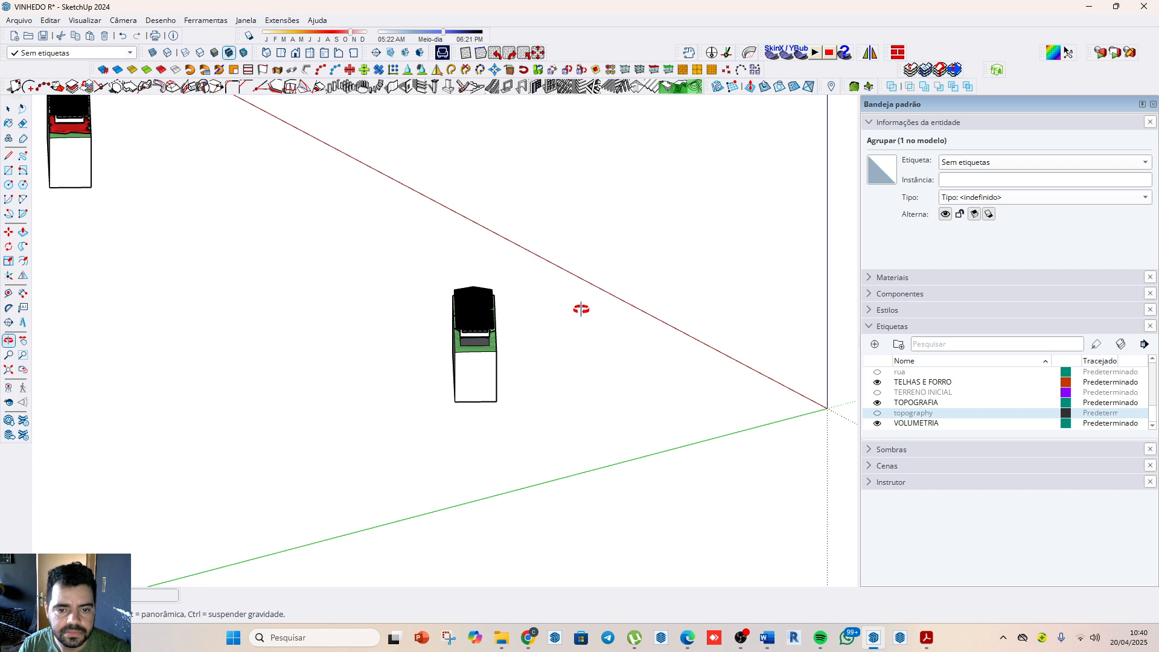
{"action": "middle_click_drag", "start_coordinate": [567, 229], "coordinate": [489, 348]}
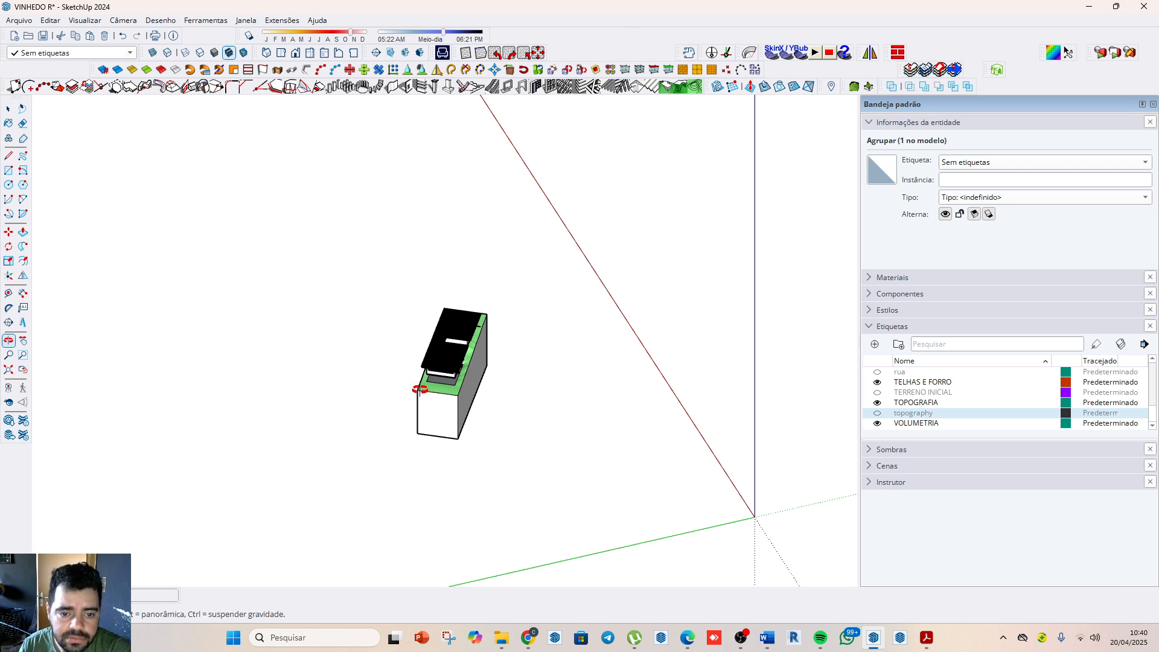
{"action": "left_click_drag", "start_coordinate": [420, 391], "coordinate": [462, 393]}
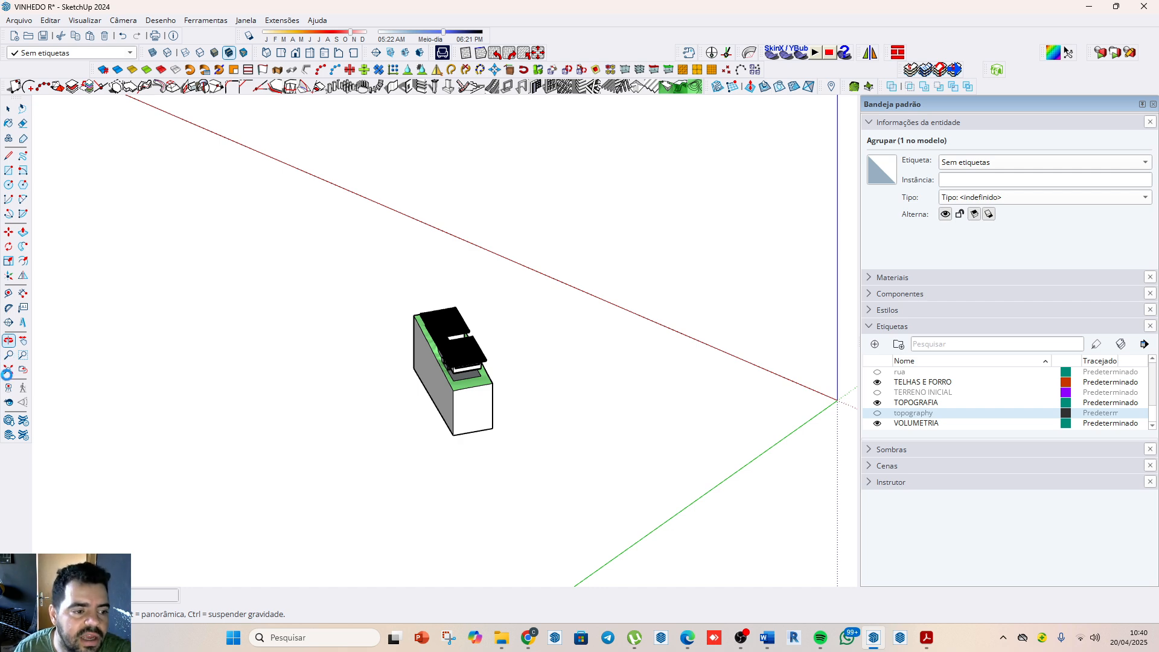
{"action": "left_click", "coordinate": [9, 276]}
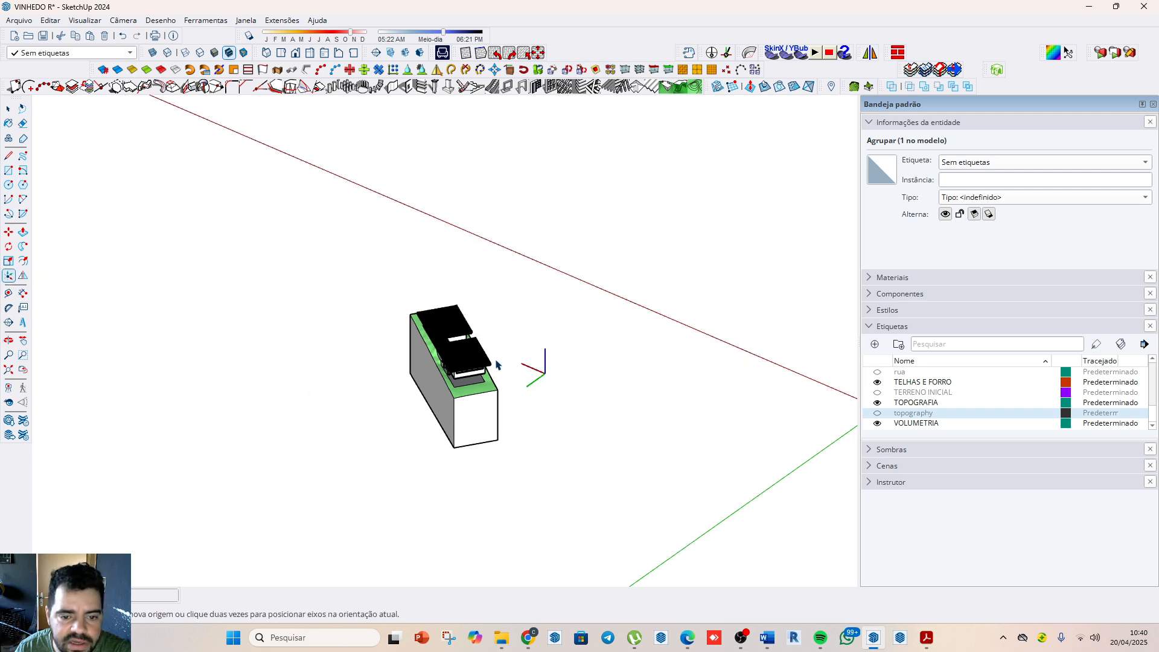
{"action": "scroll", "coordinate": [483, 387], "scroll_direction": "up", "scroll_amount": 3}
{"action": "scroll", "coordinate": [480, 403], "scroll_direction": "up", "scroll_amount": 3}
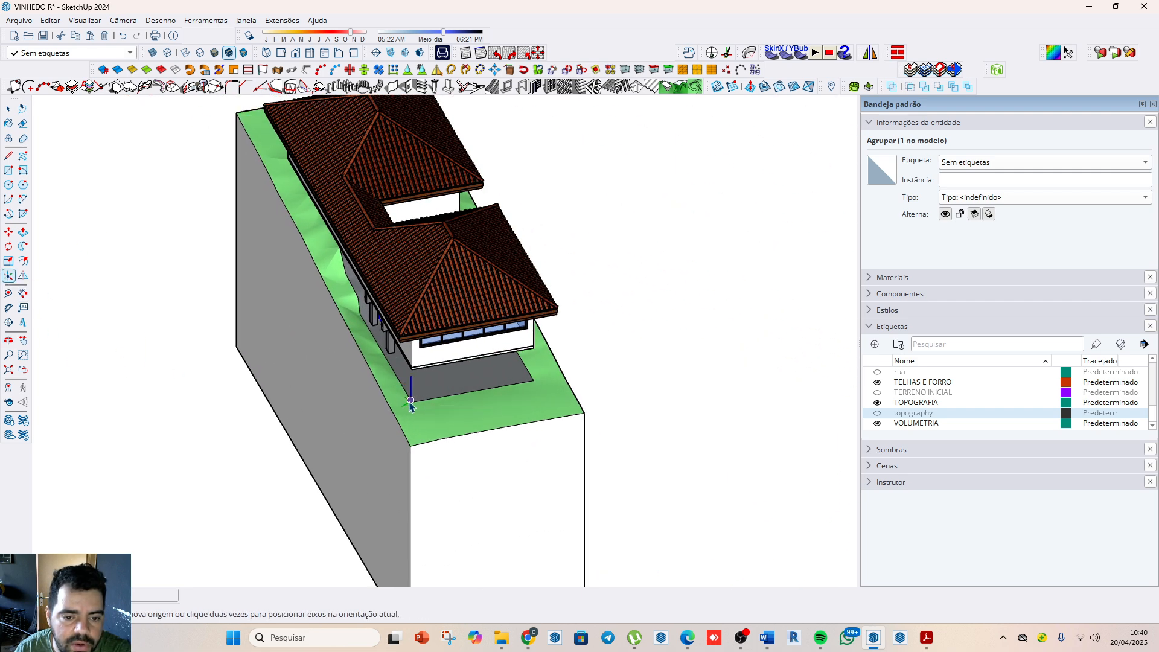
{"action": "scroll", "coordinate": [417, 409], "scroll_direction": "up", "scroll_amount": 2}
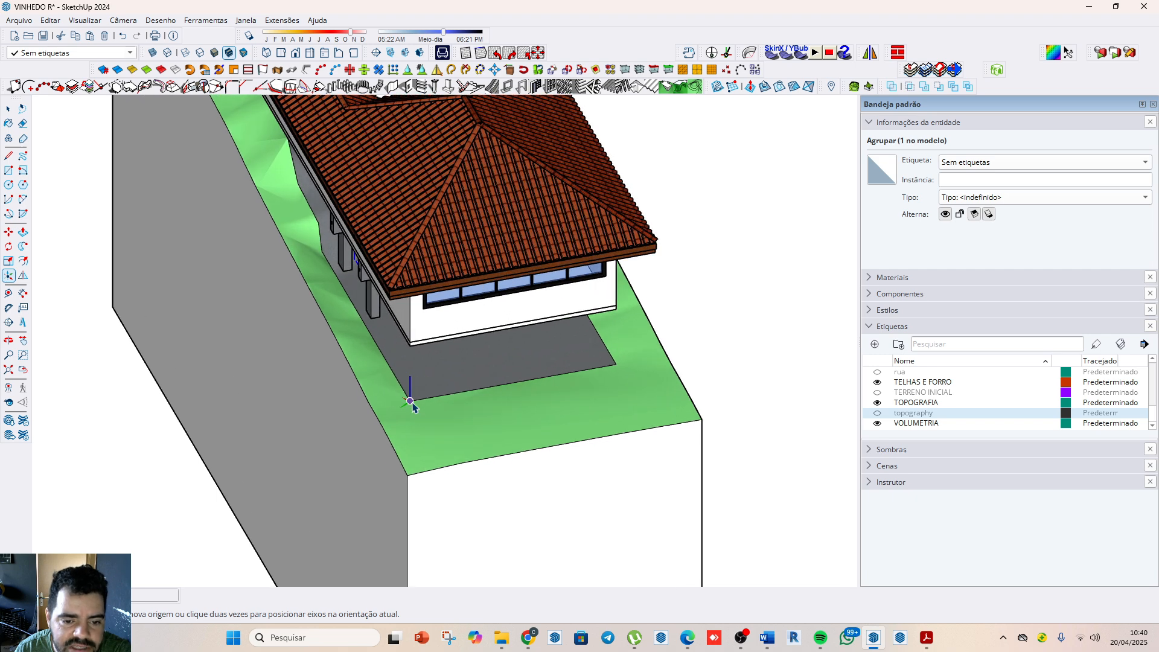
{"action": "left_click", "coordinate": [410, 401]}
{"action": "left_click", "coordinate": [431, 399]}
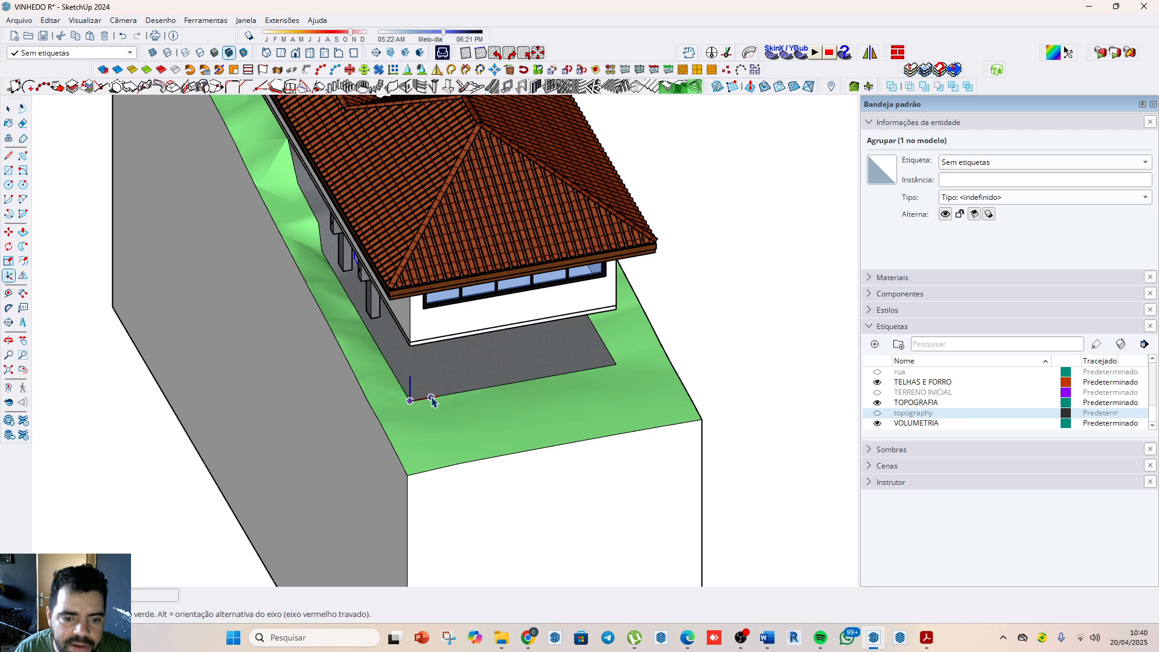
{"action": "left_click", "coordinate": [397, 380]}
{"action": "scroll", "coordinate": [399, 380], "scroll_direction": "down", "scroll_amount": 4}
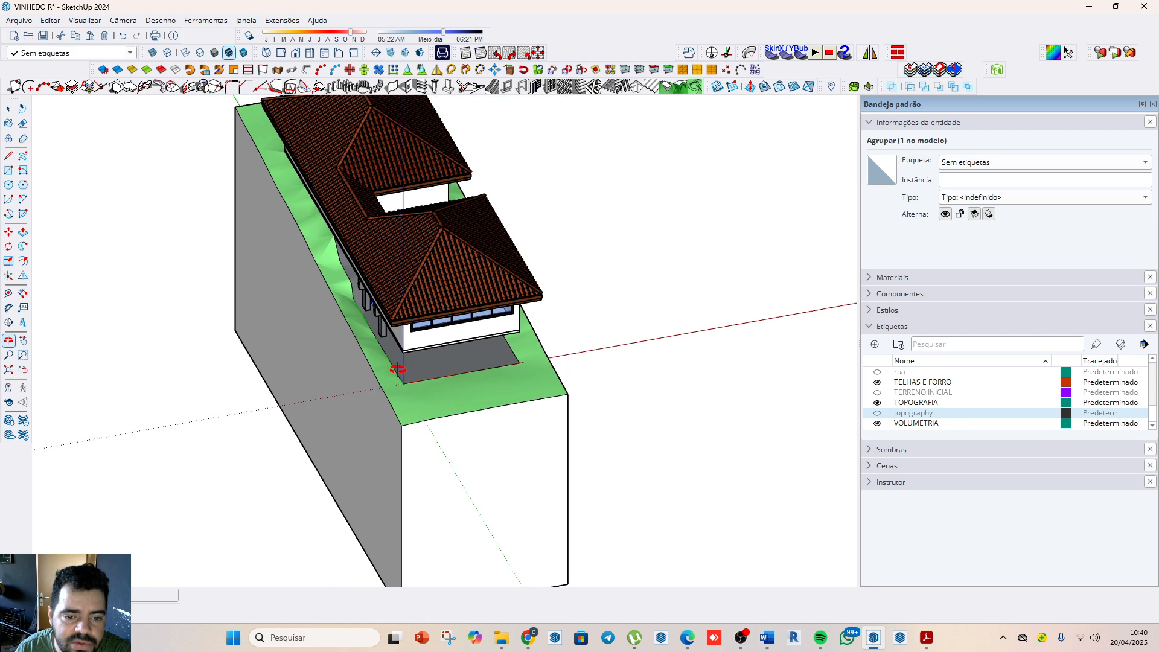
Step: Check the realigned houses and lot in the front, left and bottom standard views
{"action": "left_click", "coordinate": [295, 52]}
{"action": "scroll", "coordinate": [442, 286], "scroll_direction": "up", "scroll_amount": 4}
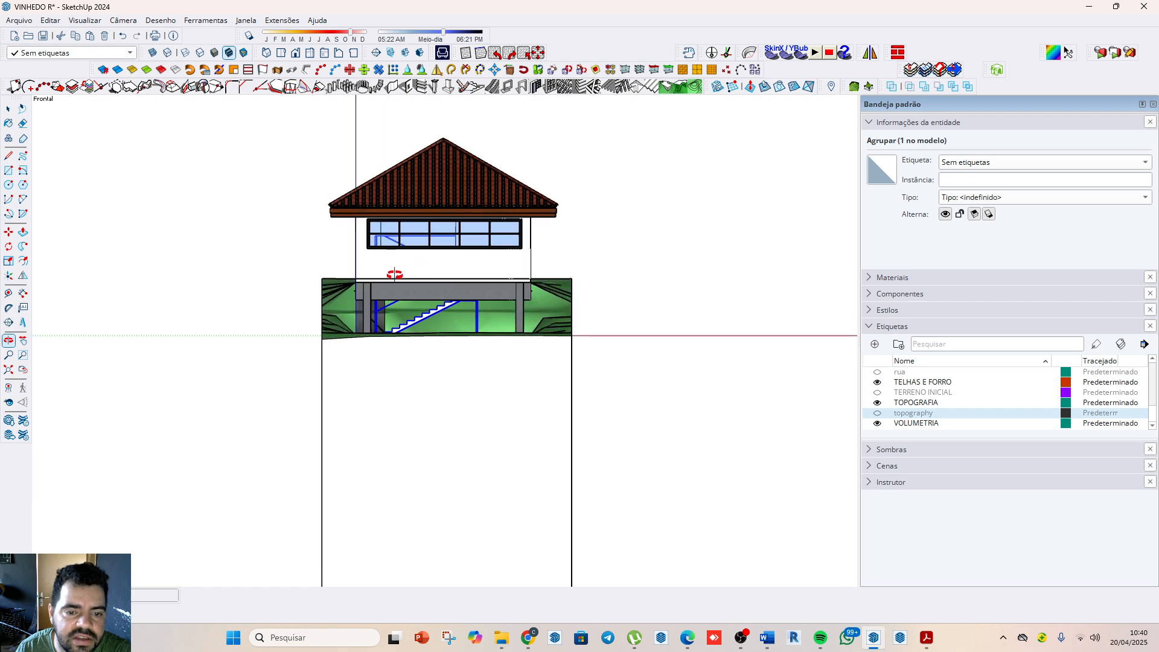
{"action": "left_click", "coordinate": [331, 53]}
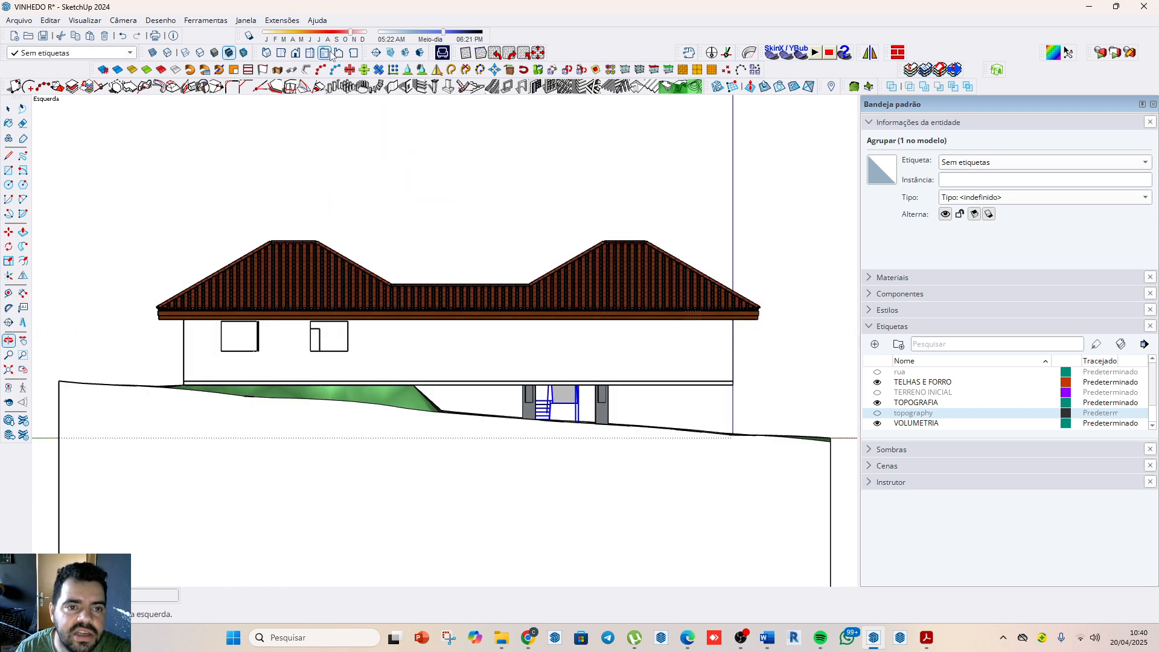
{"action": "left_click", "coordinate": [325, 53]}
{"action": "left_click", "coordinate": [353, 53]}
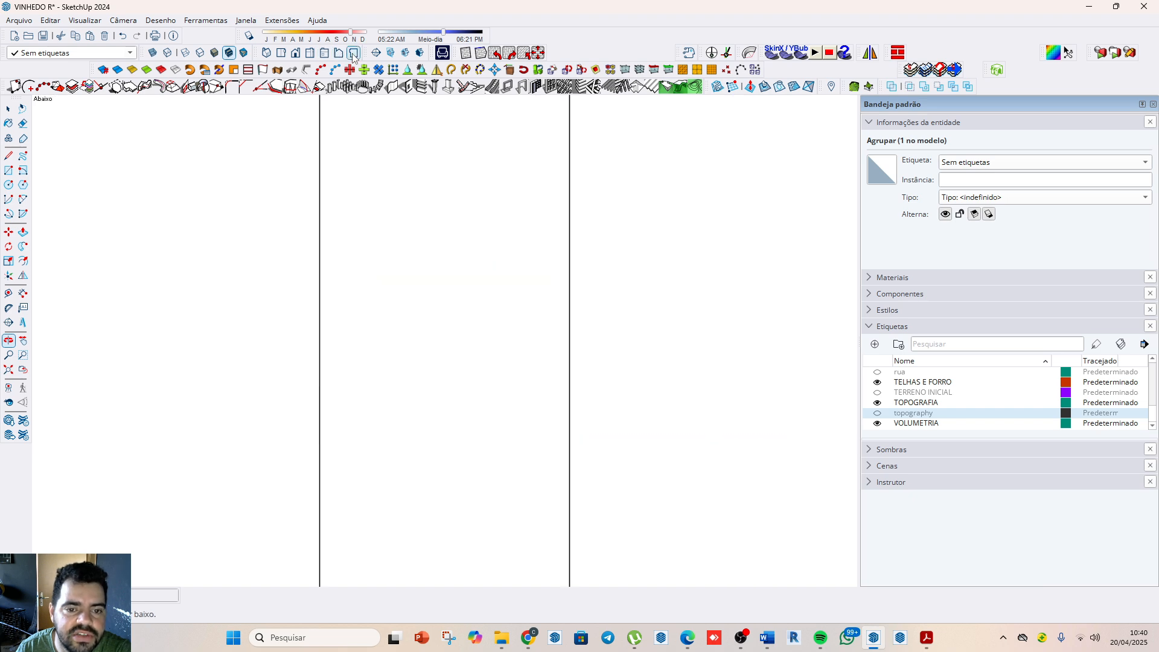
{"action": "left_click", "coordinate": [324, 53]}
Step: Rotate the staircase horizontally so its flights run along the length of the lot
{"action": "mouse_move", "coordinate": [473, 391]}
{"action": "left_mouse_down"}
{"action": "mouse_move", "coordinate": [536, 398]}
{"action": "mouse_move", "coordinate": [547, 446]}
{"action": "mouse_move", "coordinate": [304, 565]}
{"action": "left_mouse_up"}
{"action": "mouse_move", "coordinate": [545, 407]}
{"action": "left_mouse_down"}
{"action": "mouse_move", "coordinate": [297, 494]}
{"action": "mouse_move", "coordinate": [353, 406]}
{"action": "left_mouse_up"}
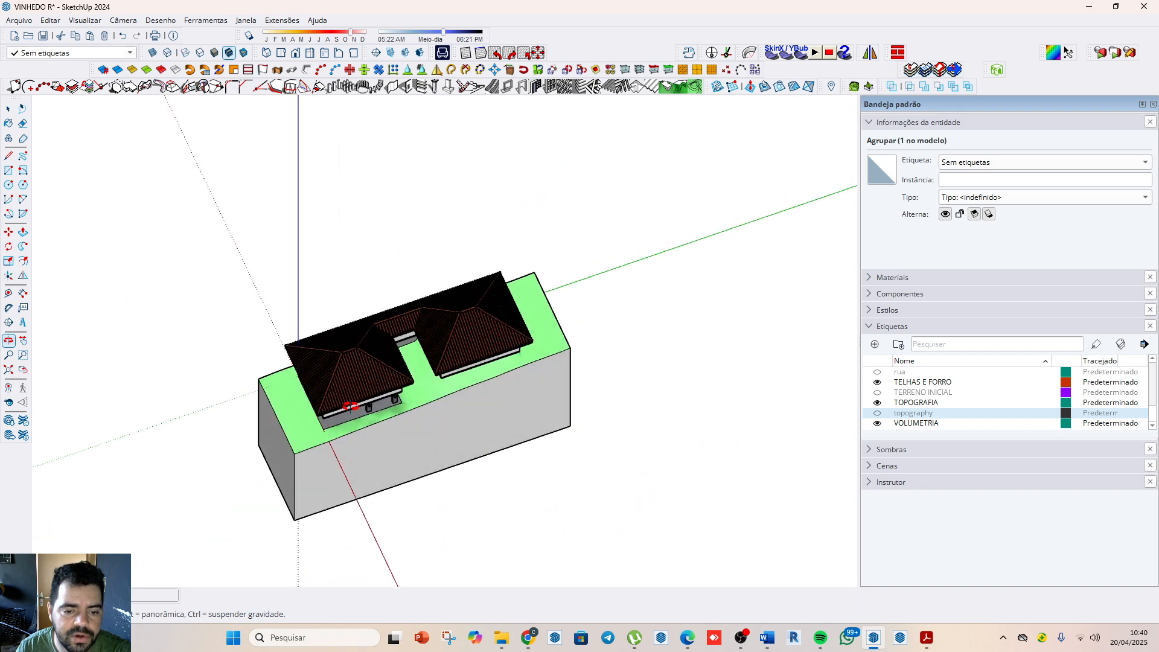
{"action": "scroll", "coordinate": [289, 337], "scroll_direction": "up", "scroll_amount": 3}
{"action": "left_click_drag", "start_coordinate": [438, 375], "coordinate": [406, 420]}
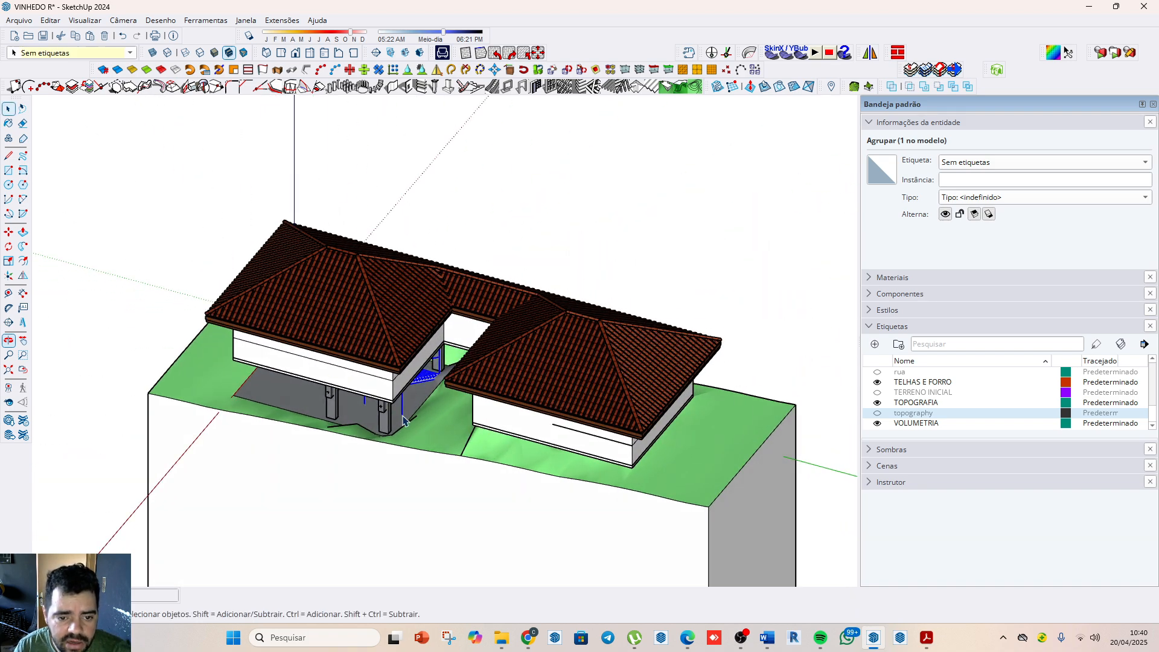
{"action": "key", "text": "space"}
{"action": "left_click", "coordinate": [425, 376]}
{"action": "left_click", "coordinate": [424, 374]}
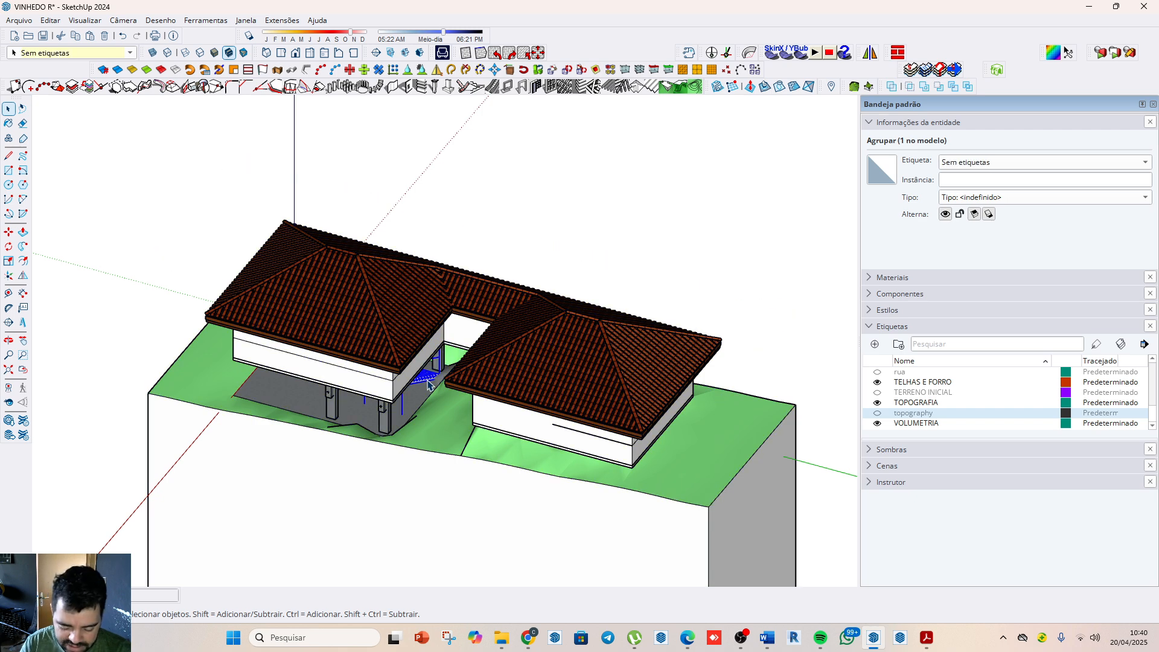
{"action": "key", "text": "m"}
{"action": "left_click", "coordinate": [418, 306]}
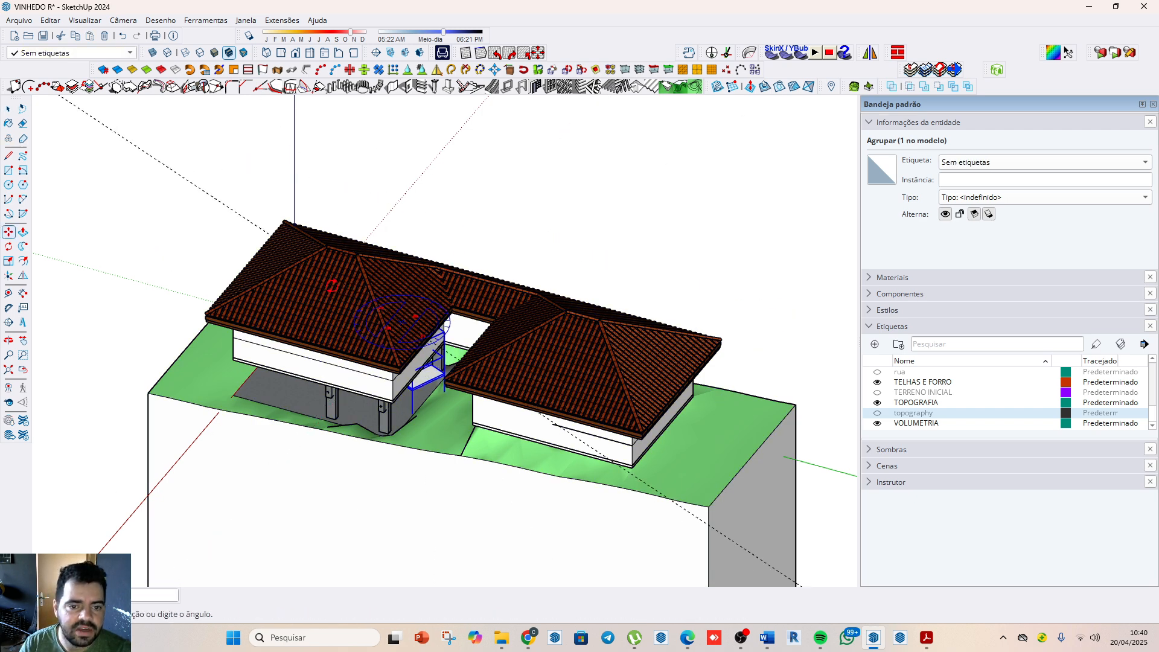
{"action": "left_click", "coordinate": [146, 252]}
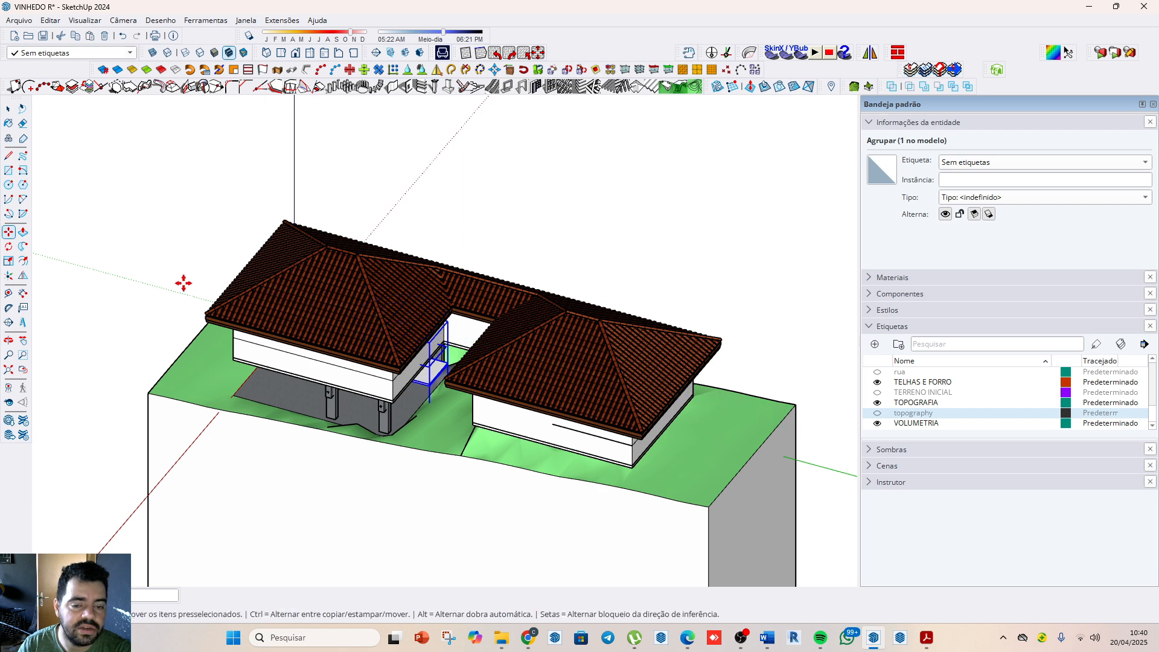
Step: Move the staircase into the gap between the two houses and inspect how it meets the sloping ground
{"action": "scroll", "coordinate": [469, 410], "scroll_direction": "up", "scroll_amount": 1}
{"action": "scroll", "coordinate": [444, 416], "scroll_direction": "up", "scroll_amount": 3}
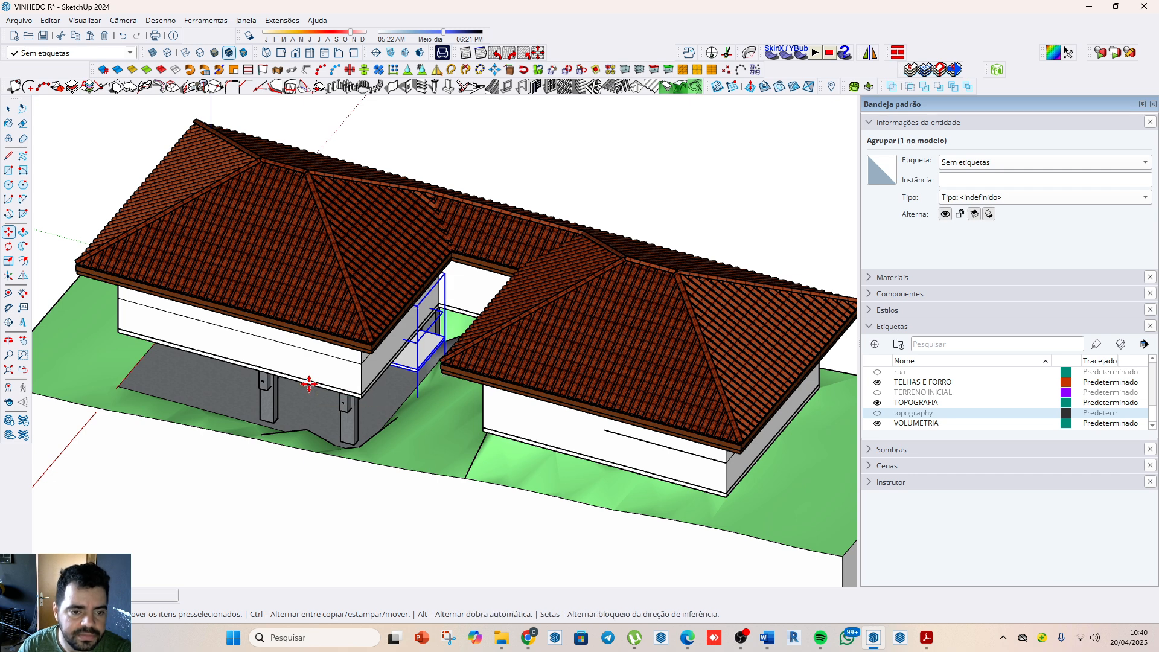
{"action": "left_click", "coordinate": [306, 382]}
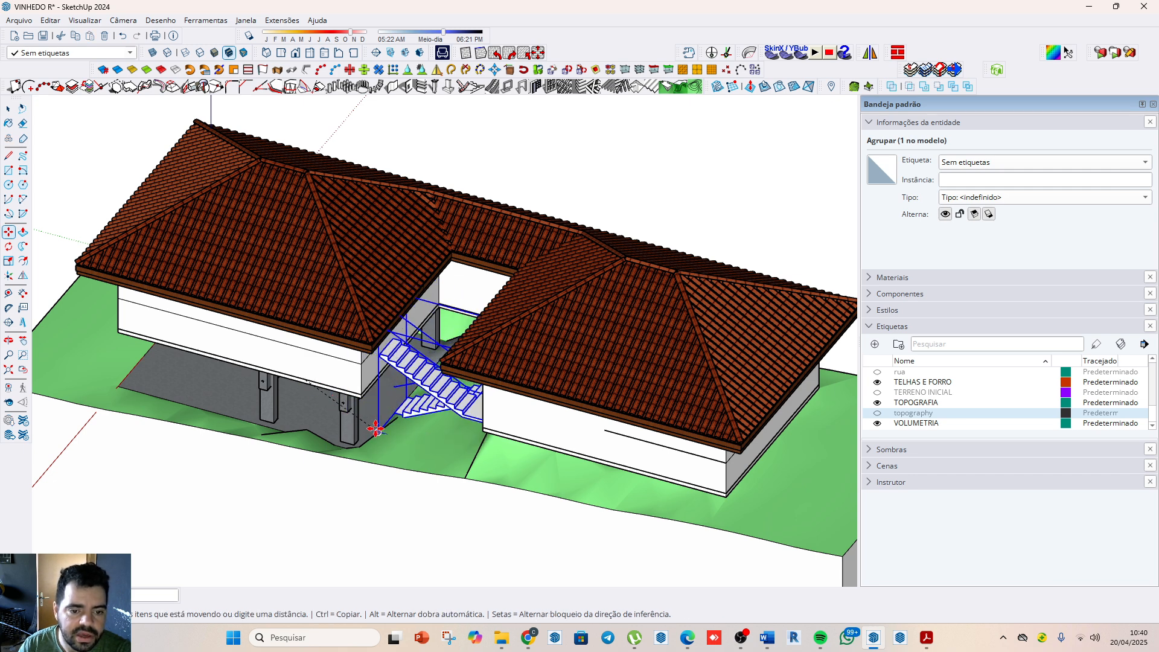
{"action": "left_click", "coordinate": [375, 427]}
{"action": "scroll", "coordinate": [372, 434], "scroll_direction": "up", "scroll_amount": 3}
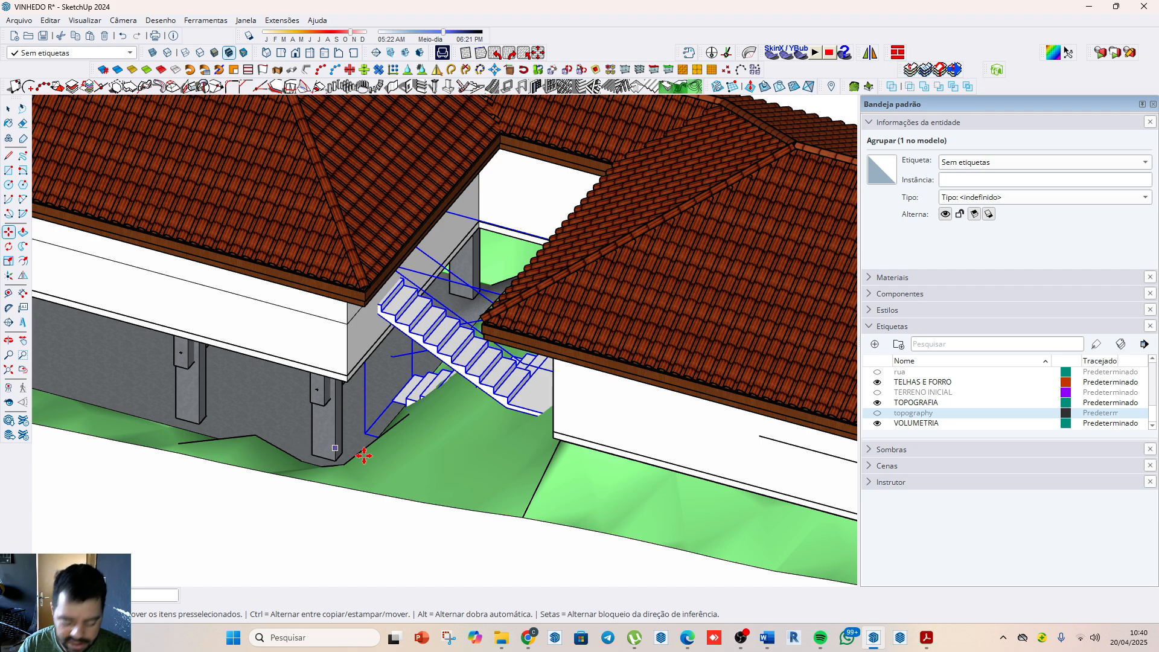
{"action": "middle_click_drag", "start_coordinate": [370, 449], "coordinate": [540, 362]}
{"action": "scroll", "coordinate": [450, 399], "scroll_direction": "up", "scroll_amount": 3}
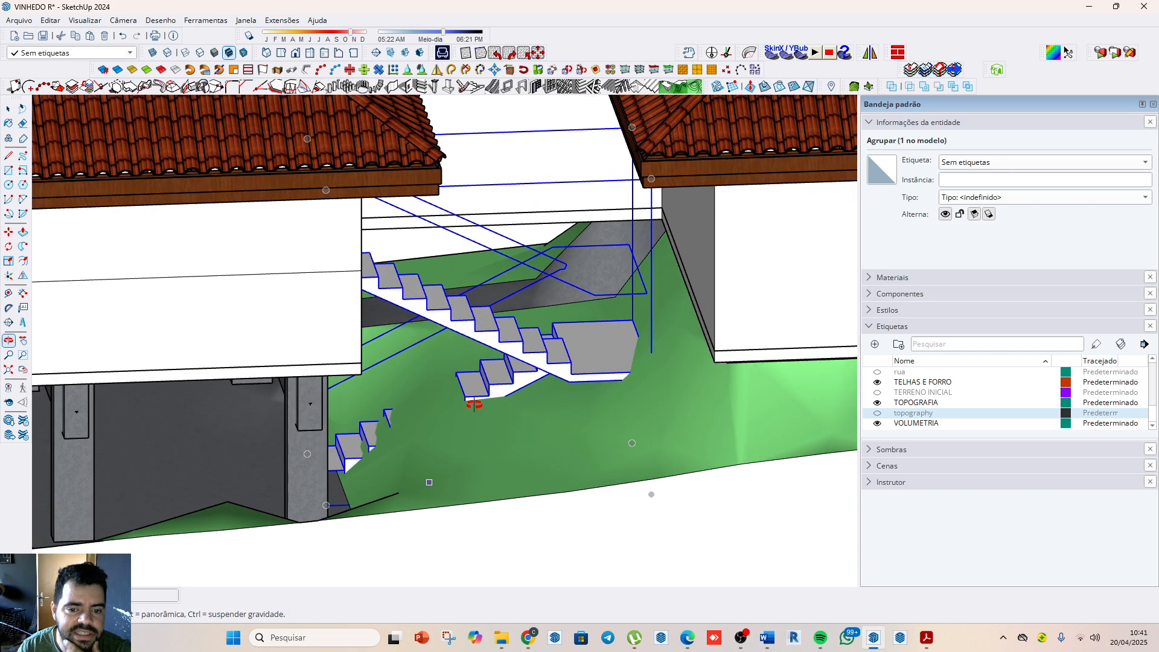
{"action": "middle_click_drag", "start_coordinate": [477, 403], "coordinate": [402, 434]}
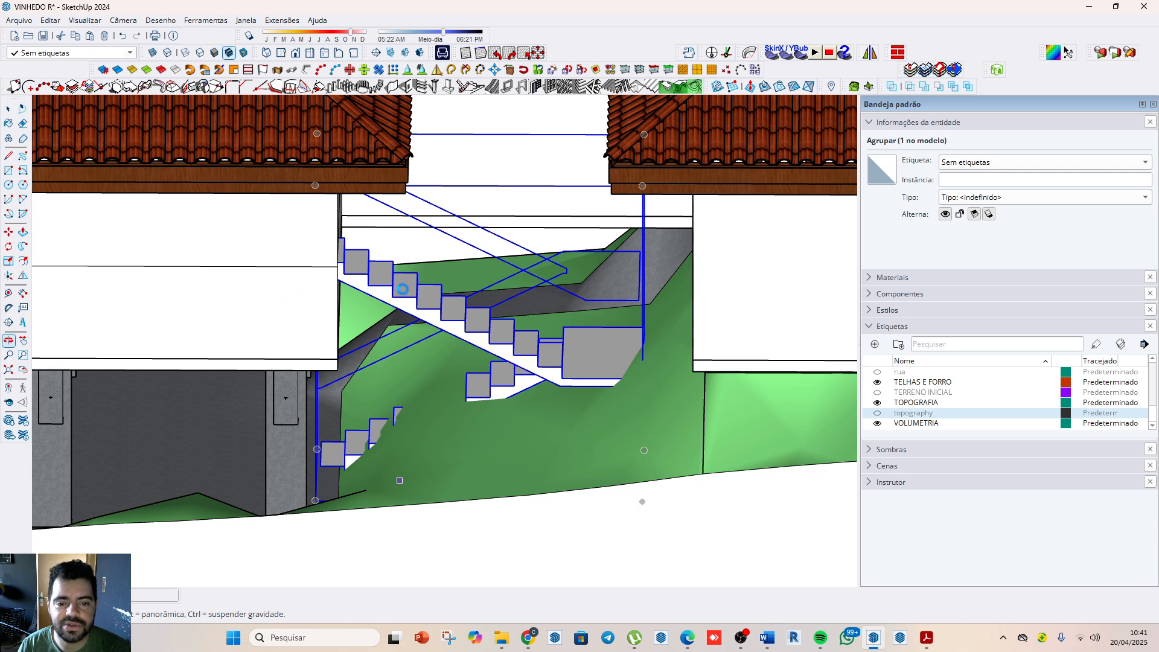
Step: Delete the staircase from the gap between the two houses
{"action": "scroll", "coordinate": [426, 338], "scroll_direction": "down", "scroll_amount": 1}
{"action": "key", "text": "m"}
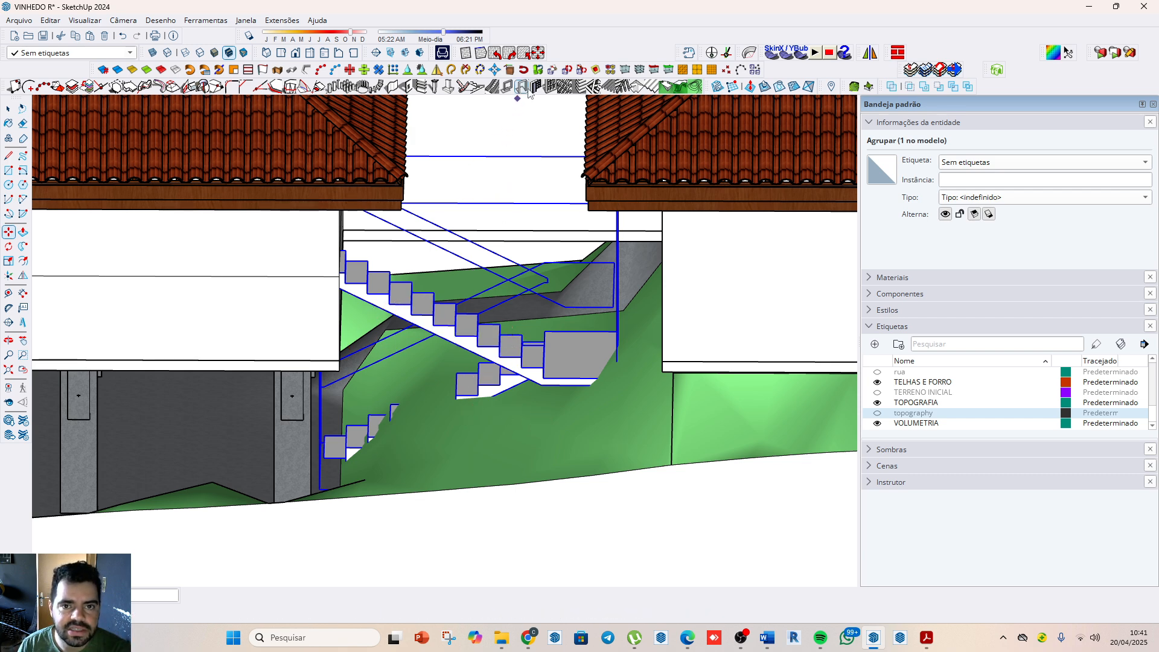
{"action": "key", "text": "Delete"}
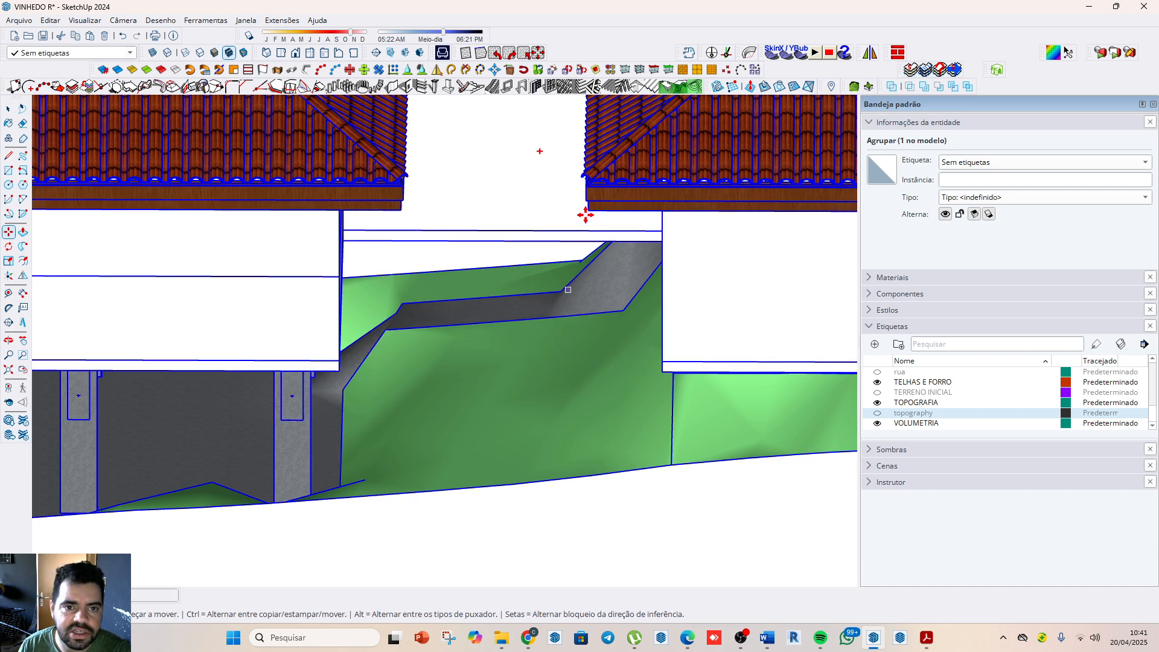
Step: Create a two-flight staircase with 8 risers in the first flight and place it between the two houses
{"action": "left_click", "coordinate": [480, 88]}
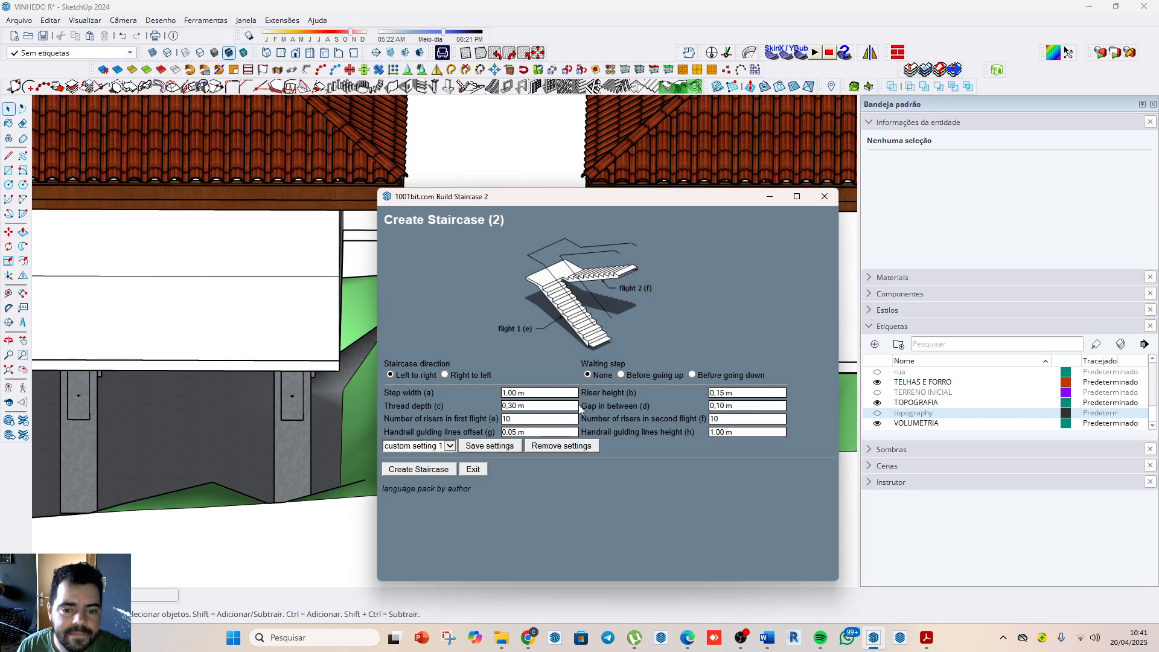
{"action": "double_click", "coordinate": [534, 418]}
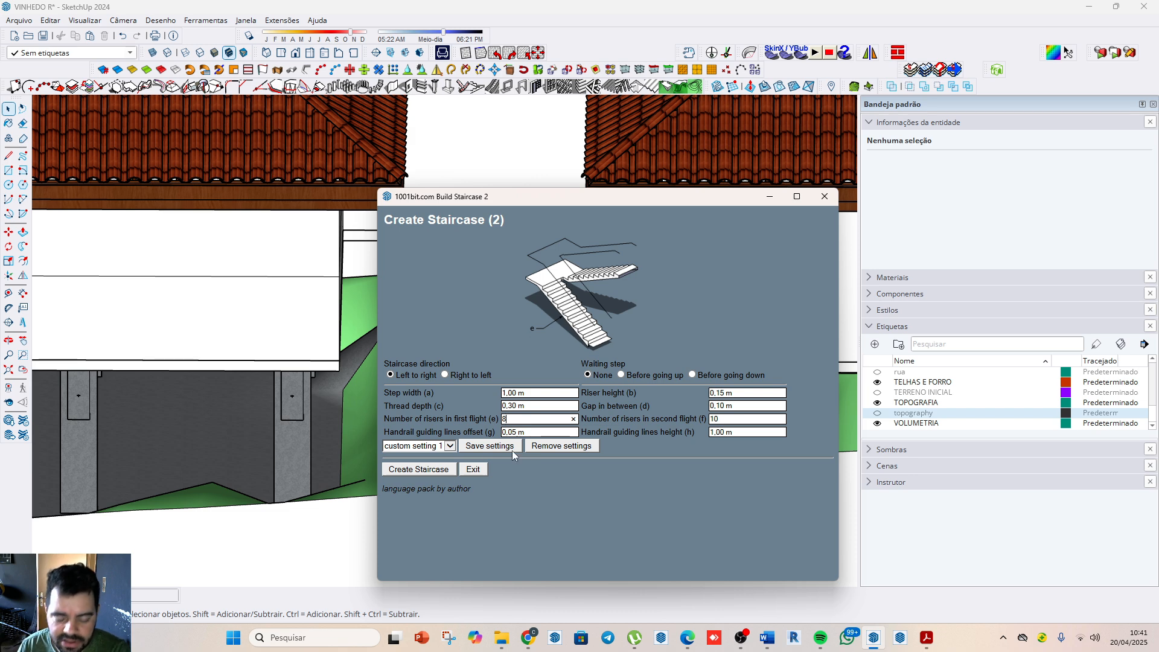
{"action": "left_click", "coordinate": [430, 470]}
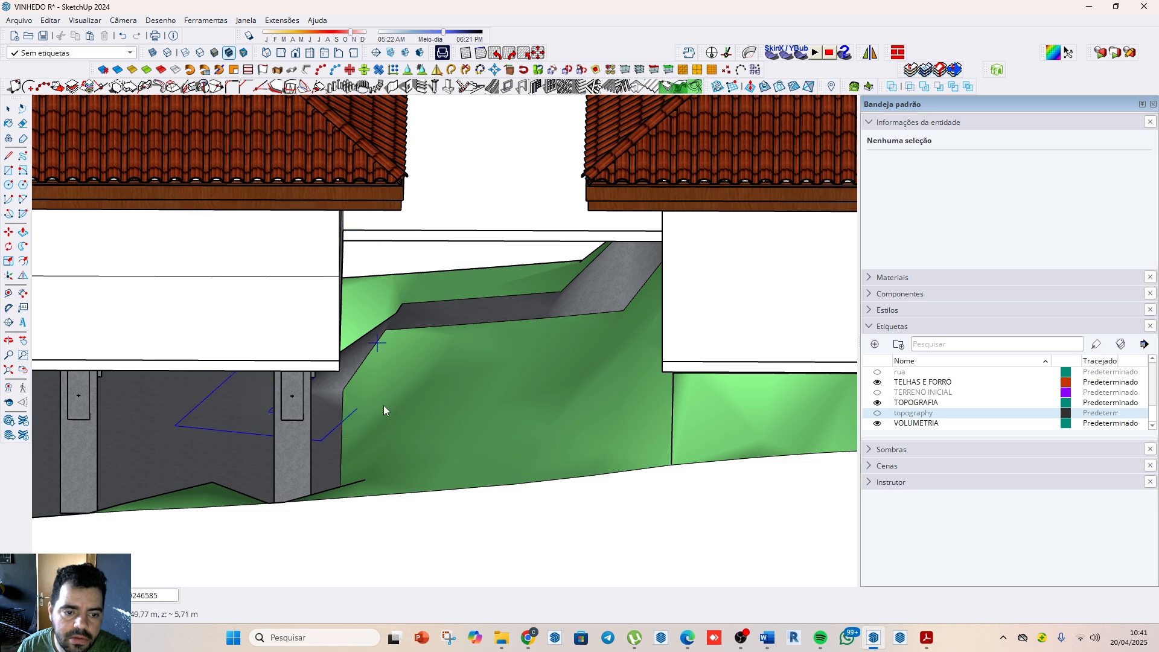
{"action": "scroll", "coordinate": [383, 404], "scroll_direction": "down", "scroll_amount": 3}
{"action": "scroll", "coordinate": [423, 374], "scroll_direction": "down", "scroll_amount": 4}
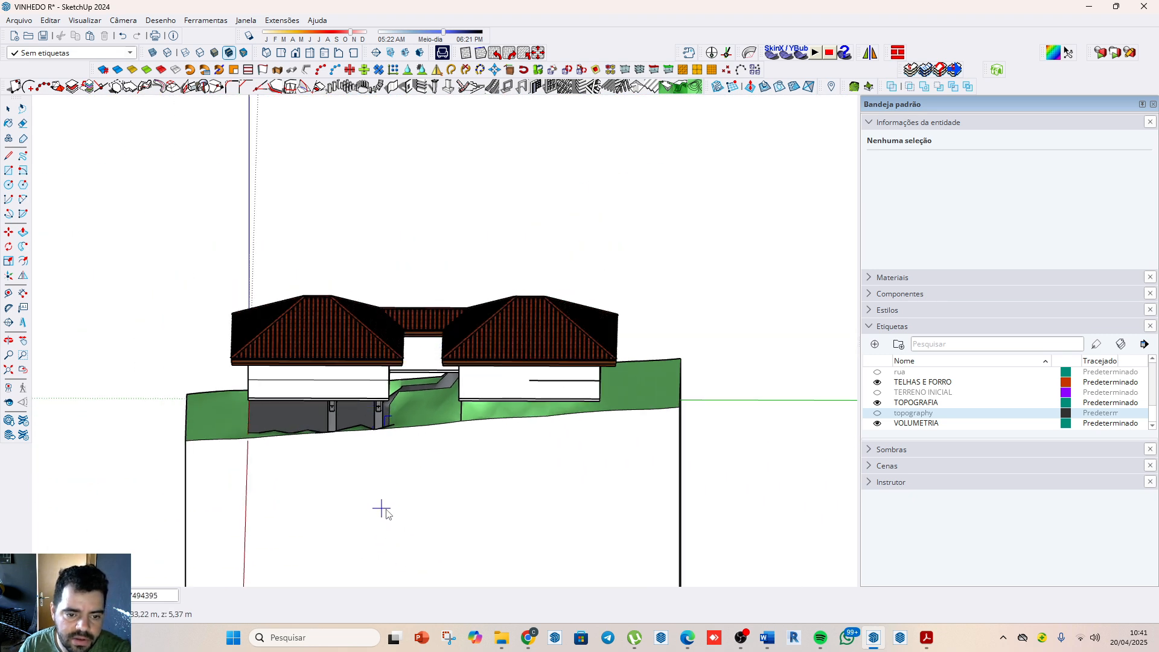
{"action": "key", "text": "Escape"}
{"action": "scroll", "coordinate": [435, 416], "scroll_direction": "up", "scroll_amount": 6}
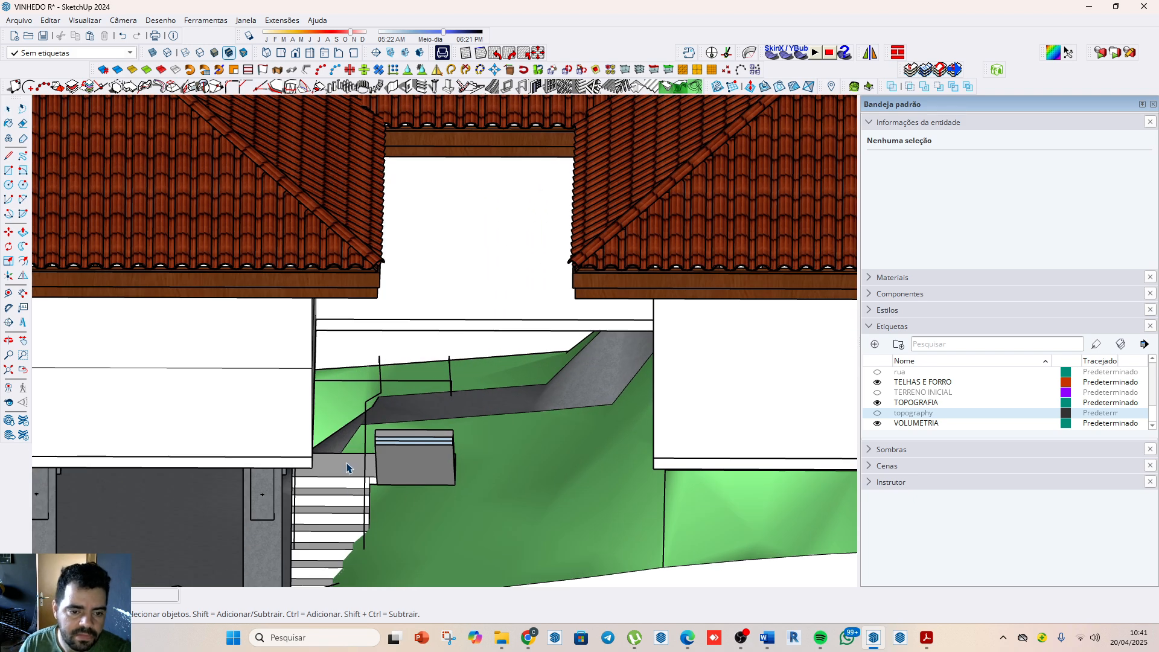
Step: Move the new staircase vertically upward in the gap between the houses
{"action": "left_click", "coordinate": [346, 468]}
{"action": "scroll", "coordinate": [338, 494], "scroll_direction": "down", "scroll_amount": 3}
{"action": "key", "text": "m"}
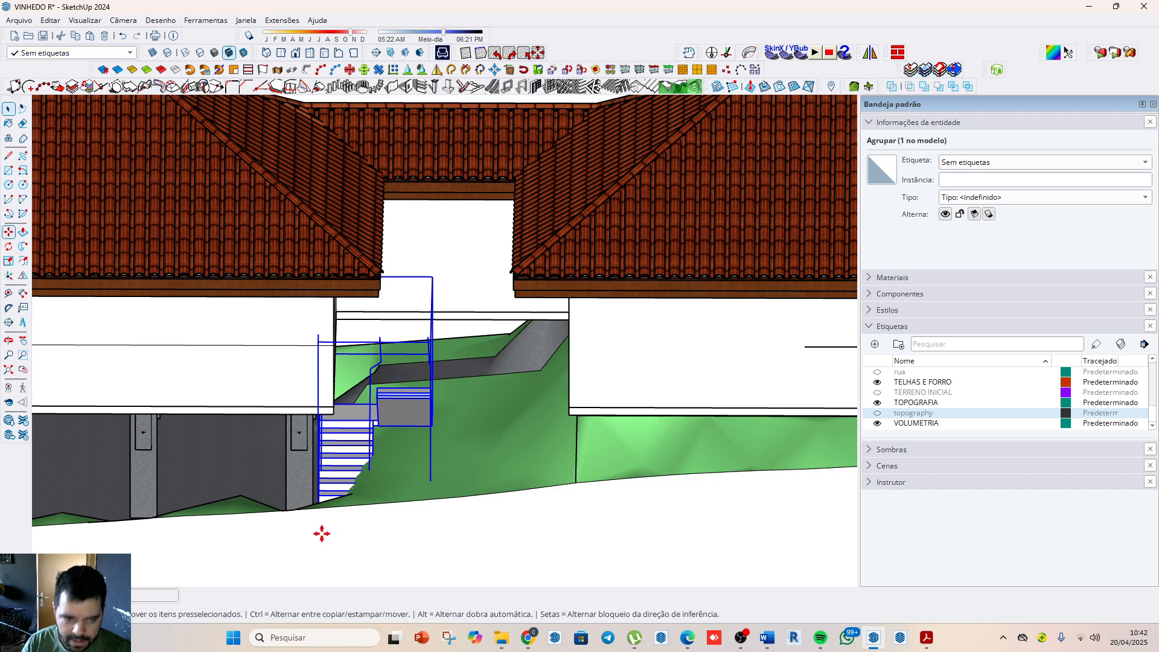
{"action": "left_click", "coordinate": [320, 535]}
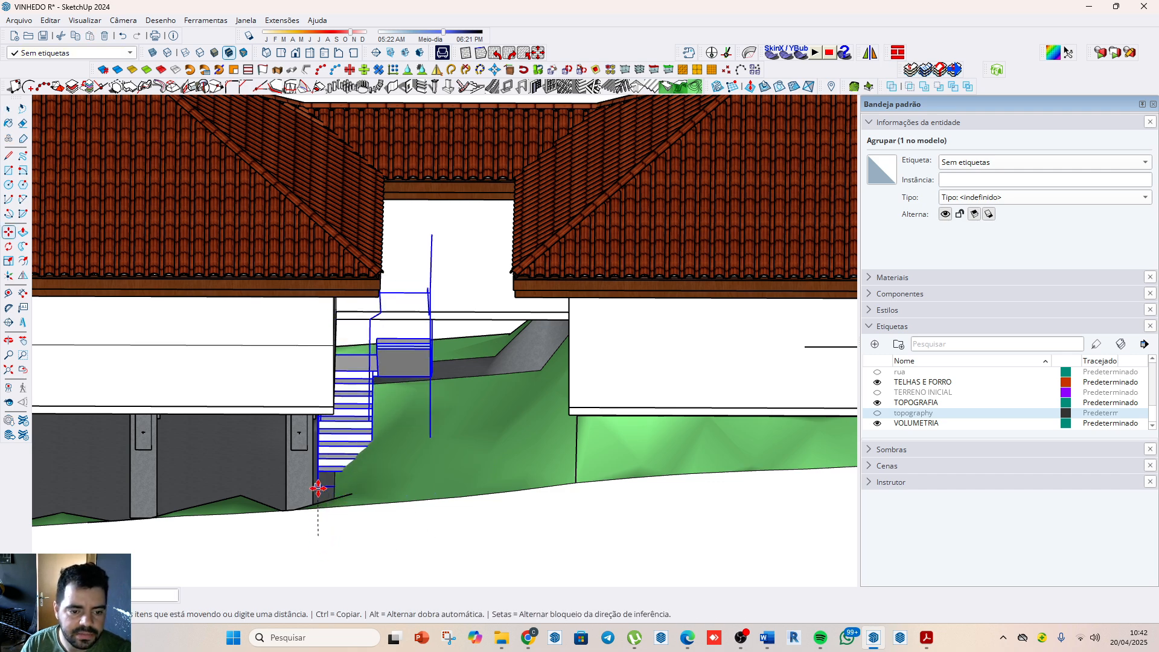
{"action": "left_click", "coordinate": [318, 487]}
Step: Lower the staircase until its first tread sits level with the paved floor beneath the stilted house
{"action": "scroll", "coordinate": [338, 480], "scroll_direction": "up", "scroll_amount": 3}
{"action": "middle_click_drag", "start_coordinate": [410, 502], "coordinate": [540, 433]}
{"action": "scroll", "coordinate": [540, 433], "scroll_direction": "up", "scroll_amount": 5}
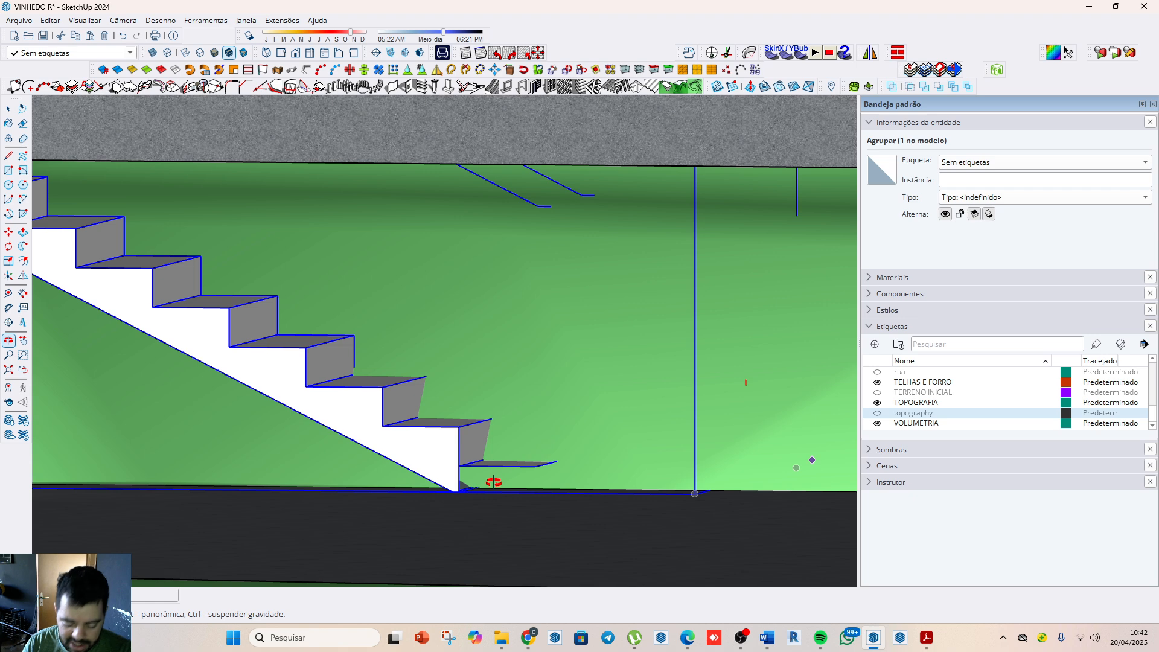
{"action": "left_click", "coordinate": [457, 465]}
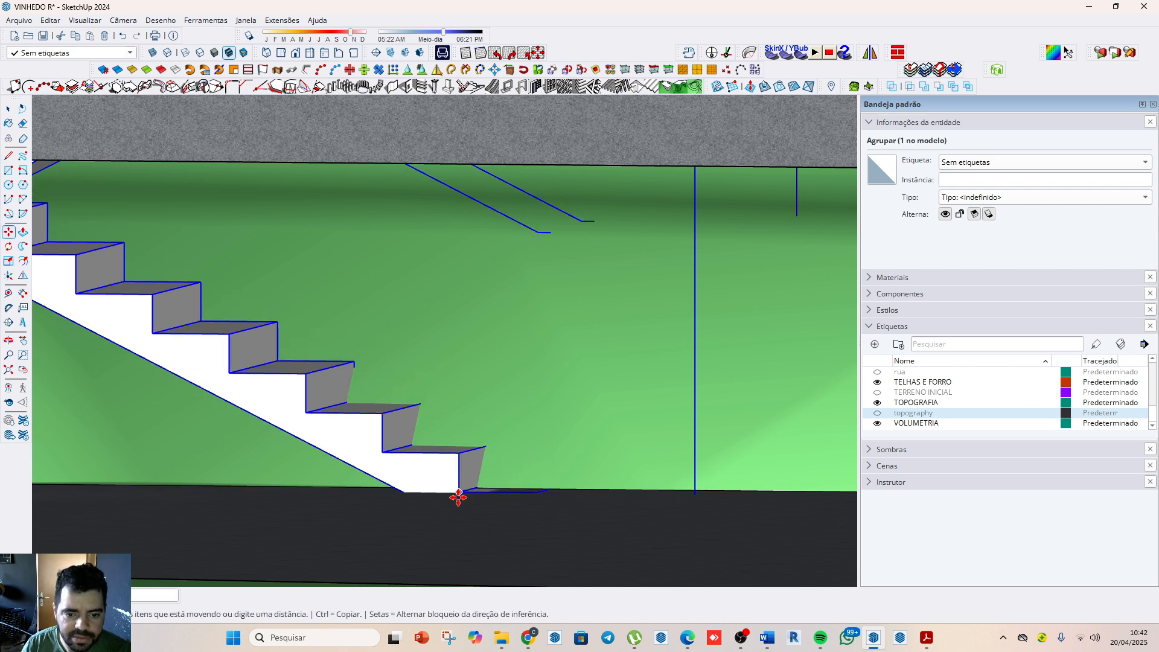
{"action": "left_click", "coordinate": [460, 492]}
{"action": "scroll", "coordinate": [538, 565], "scroll_direction": "down", "scroll_amount": 6}
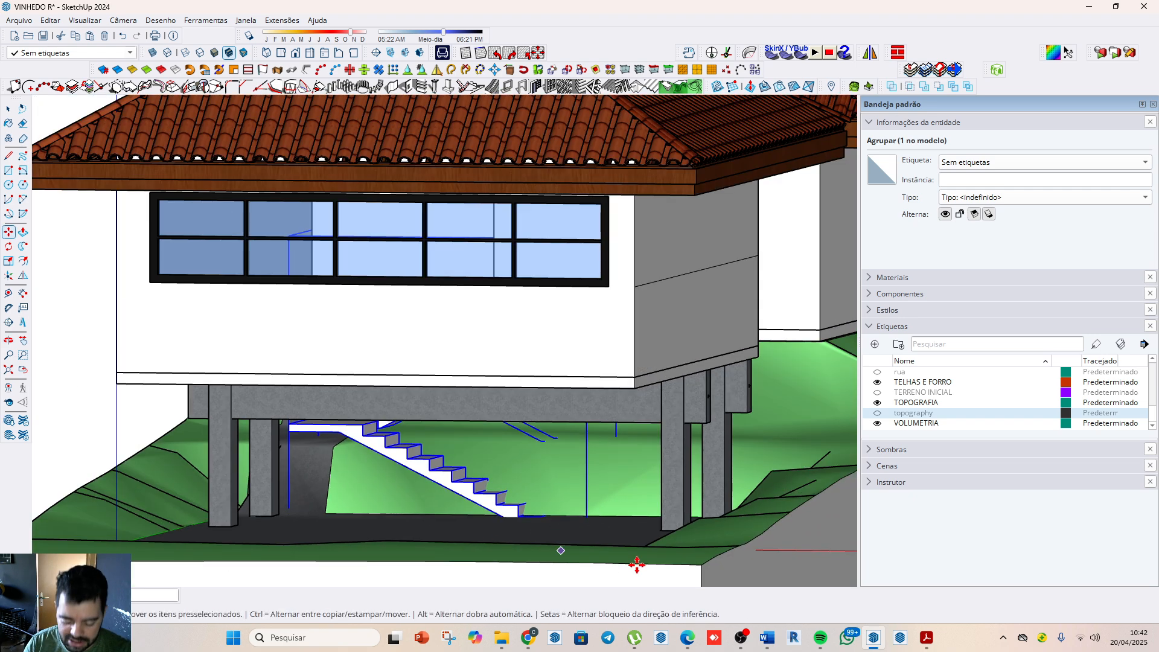
Step: Rotate the staircase horizontally a quarter turn so its landing faces the uphill house
{"action": "middle_click_drag", "start_coordinate": [773, 503], "coordinate": [467, 534]}
{"action": "key", "text": "space"}
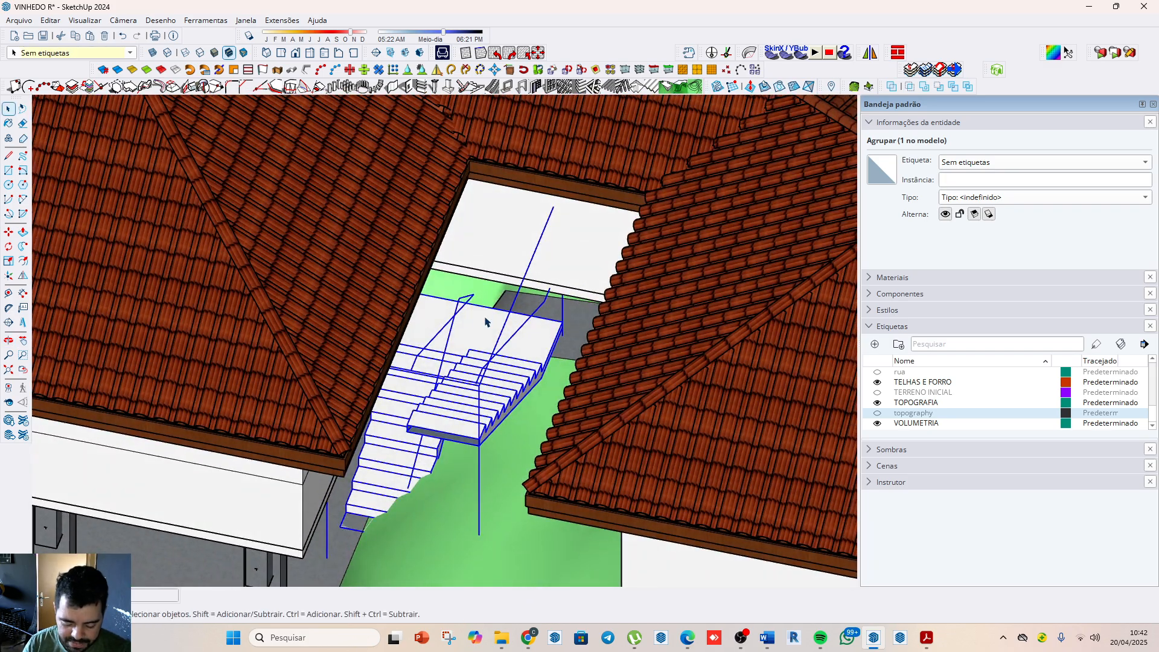
{"action": "key", "text": "m"}
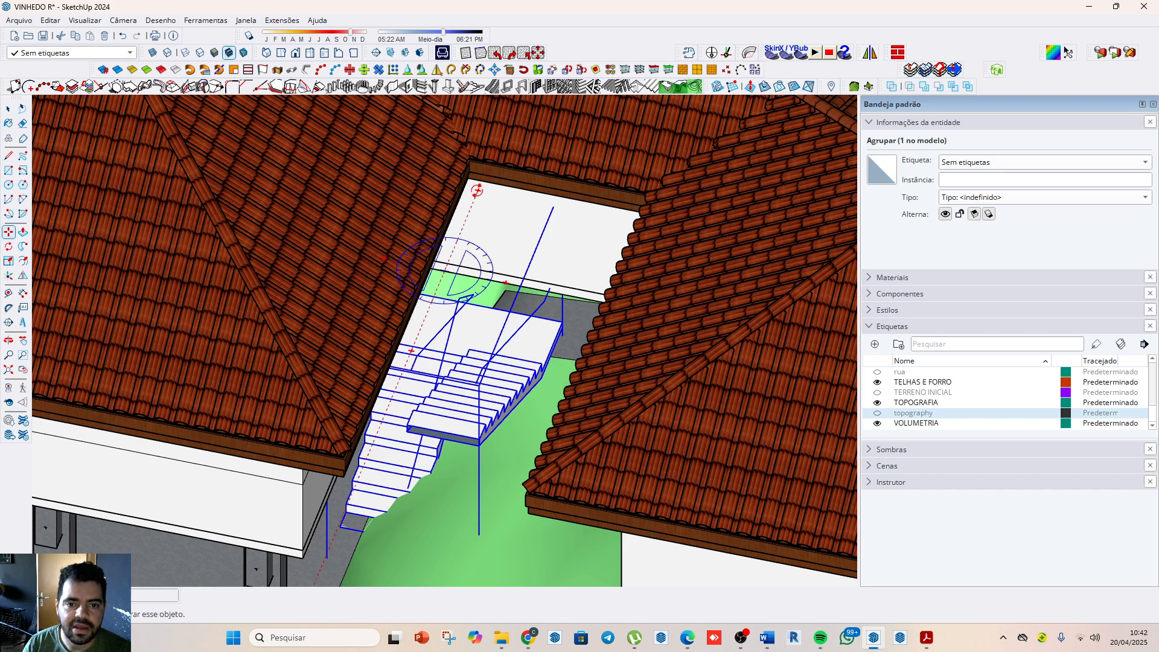
{"action": "left_click", "coordinate": [477, 191]}
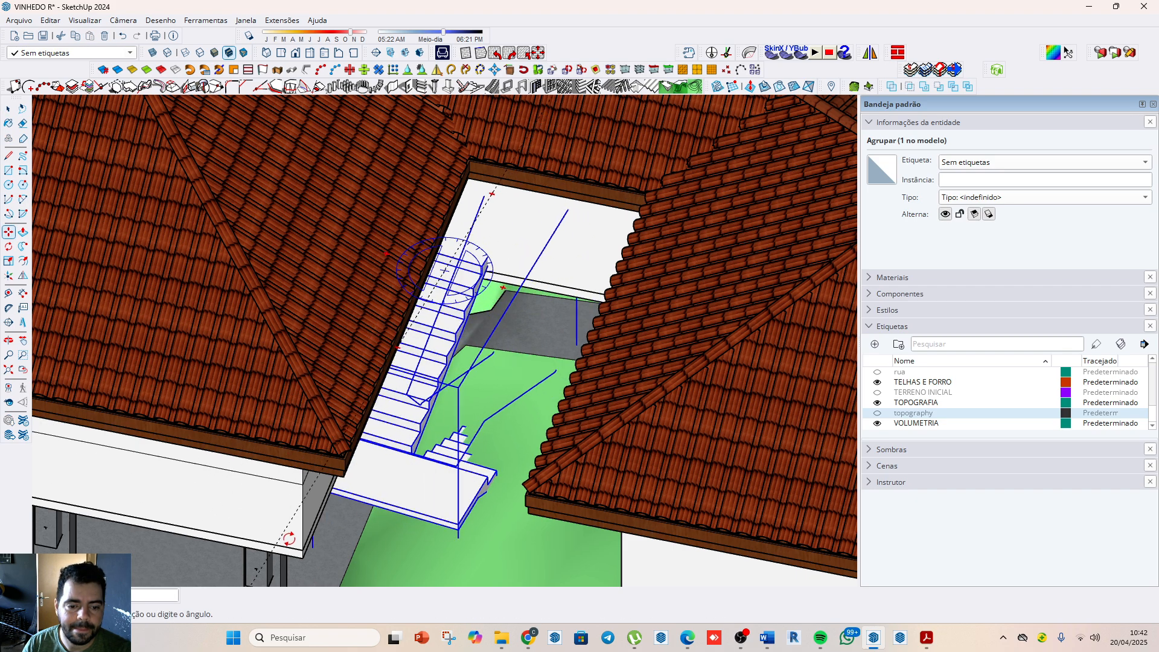
{"action": "scroll", "coordinate": [467, 552], "scroll_direction": "down", "scroll_amount": 5}
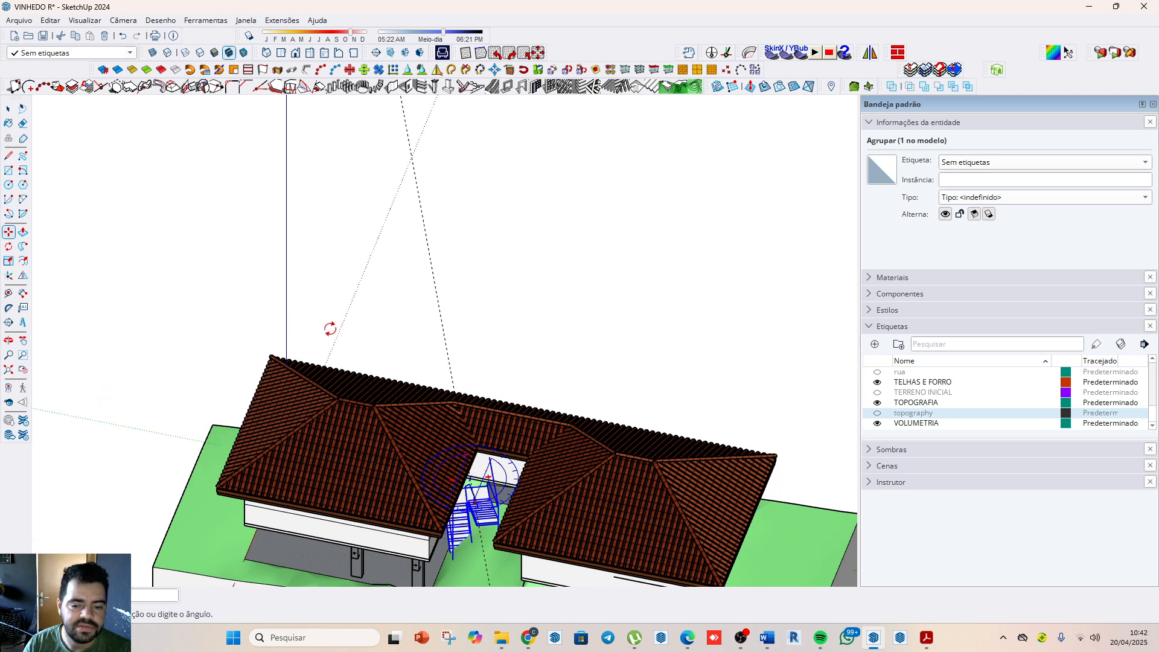
{"action": "scroll", "coordinate": [330, 328], "scroll_direction": "down", "scroll_amount": 5}
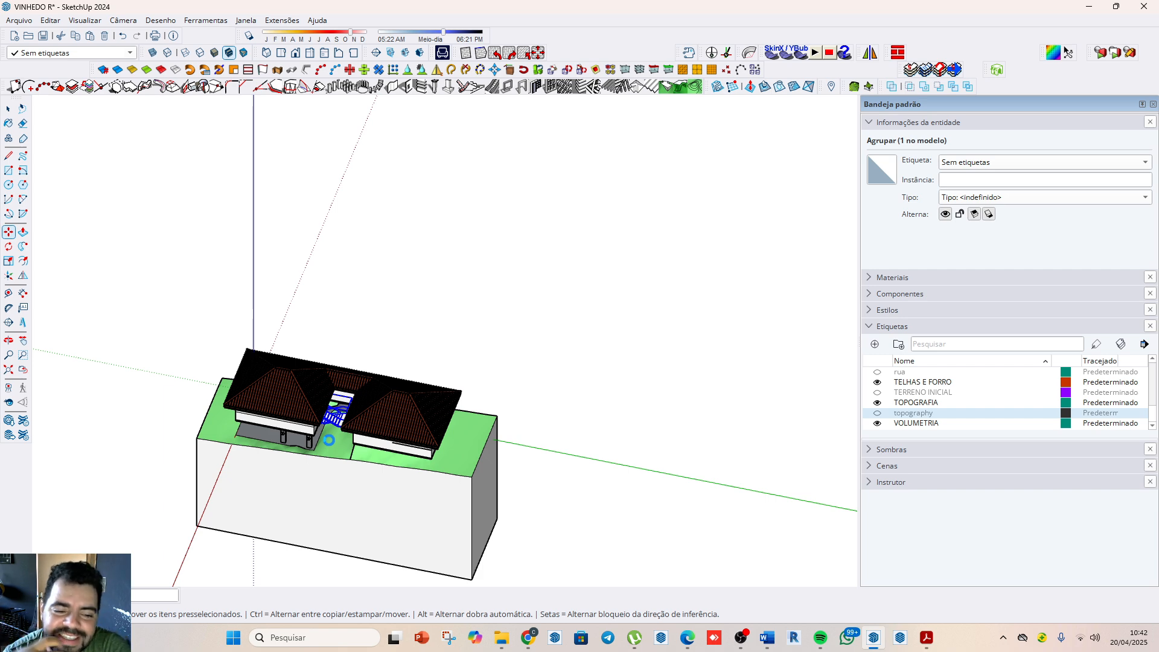
Step: Check how the rotated staircase meets the sloping ground and the stilts of the lower house
{"action": "scroll", "coordinate": [329, 439], "scroll_direction": "up", "scroll_amount": 1}
{"action": "scroll", "coordinate": [316, 486], "scroll_direction": "up", "scroll_amount": 3}
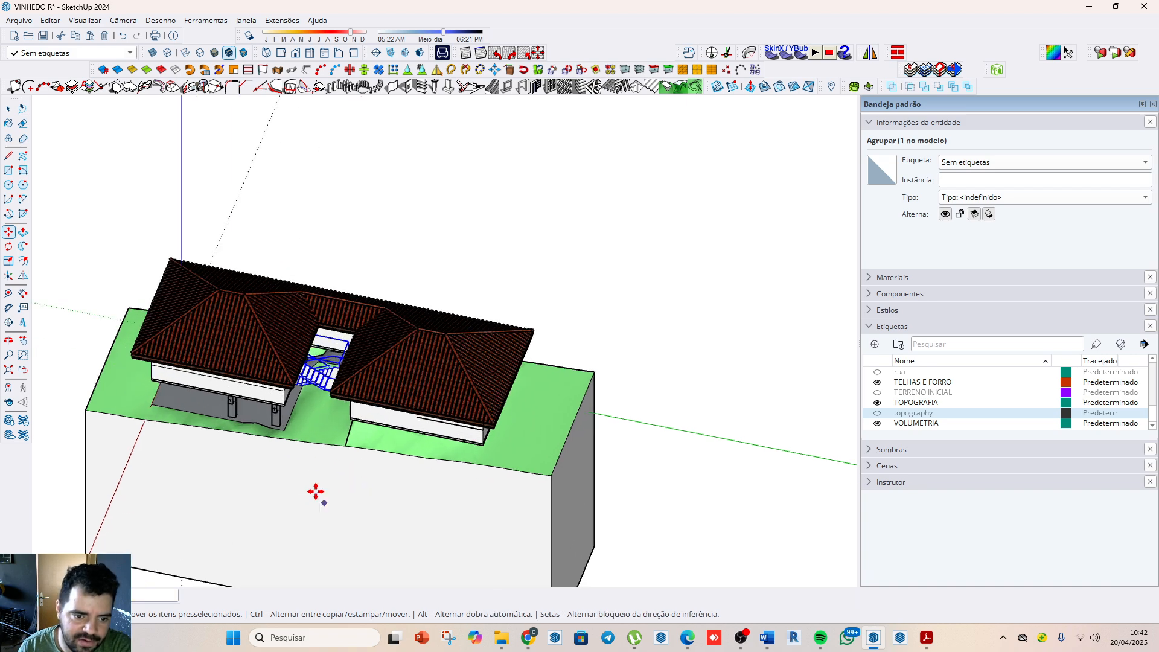
{"action": "middle_click_drag", "start_coordinate": [305, 466], "coordinate": [344, 288]}
{"action": "scroll", "coordinate": [343, 288], "scroll_direction": "up", "scroll_amount": 5}
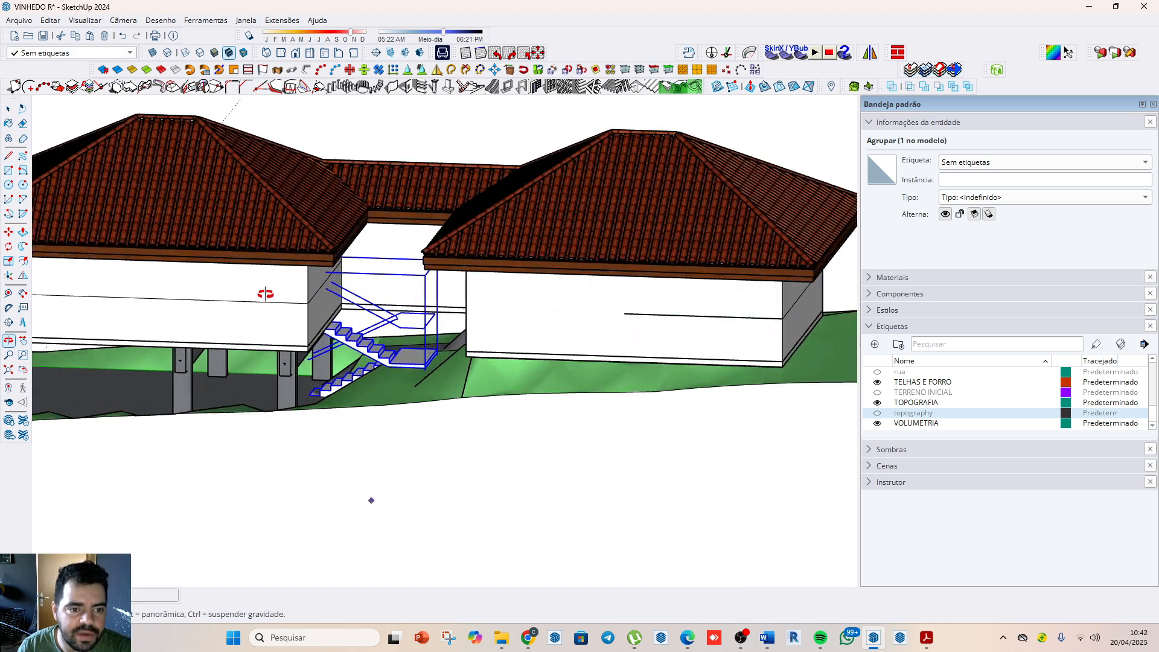
{"action": "scroll", "coordinate": [387, 351], "scroll_direction": "up", "scroll_amount": 3}
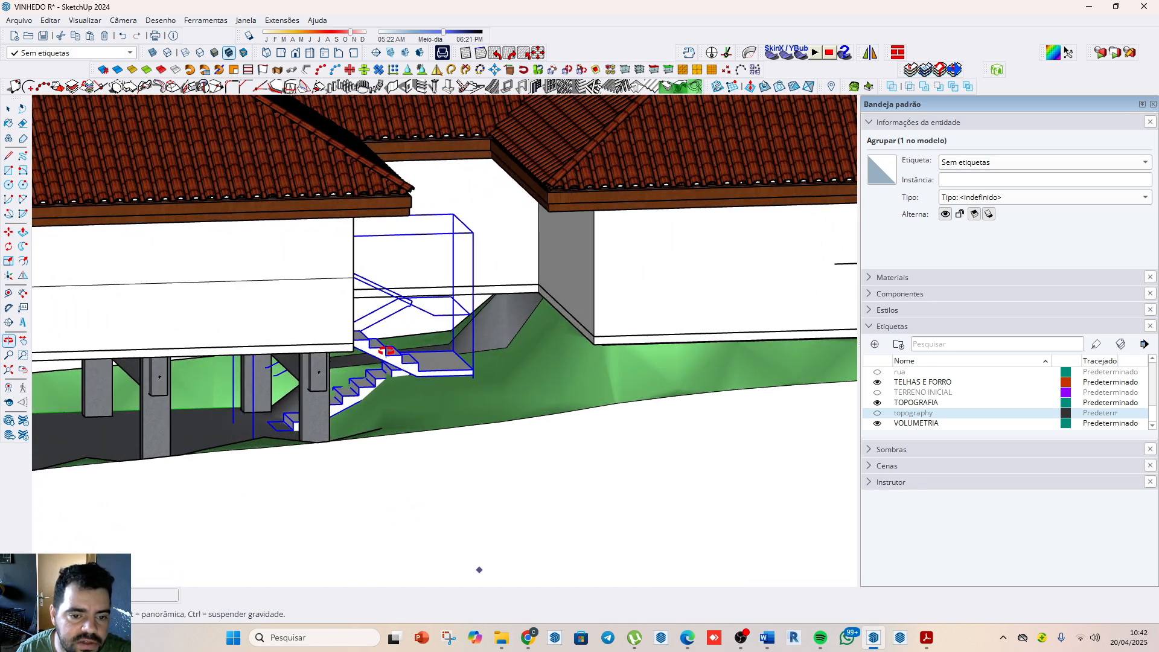
{"action": "middle_click_drag", "start_coordinate": [388, 352], "coordinate": [305, 495]}
{"action": "scroll", "coordinate": [293, 327], "scroll_direction": "up", "scroll_amount": 3}
{"action": "scroll", "coordinate": [305, 494], "scroll_direction": "up", "scroll_amount": 2}
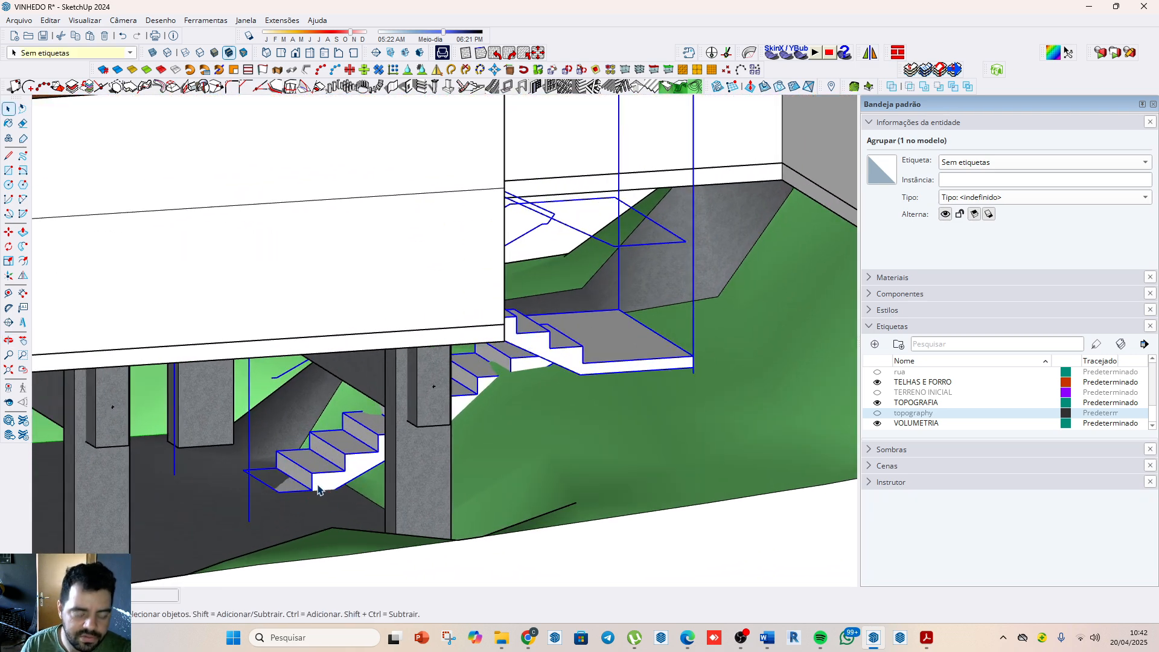
Step: Try to move the staircase vertically from the foot of its lower flight
{"action": "key", "text": "m"}
{"action": "left_click", "coordinate": [323, 483]}
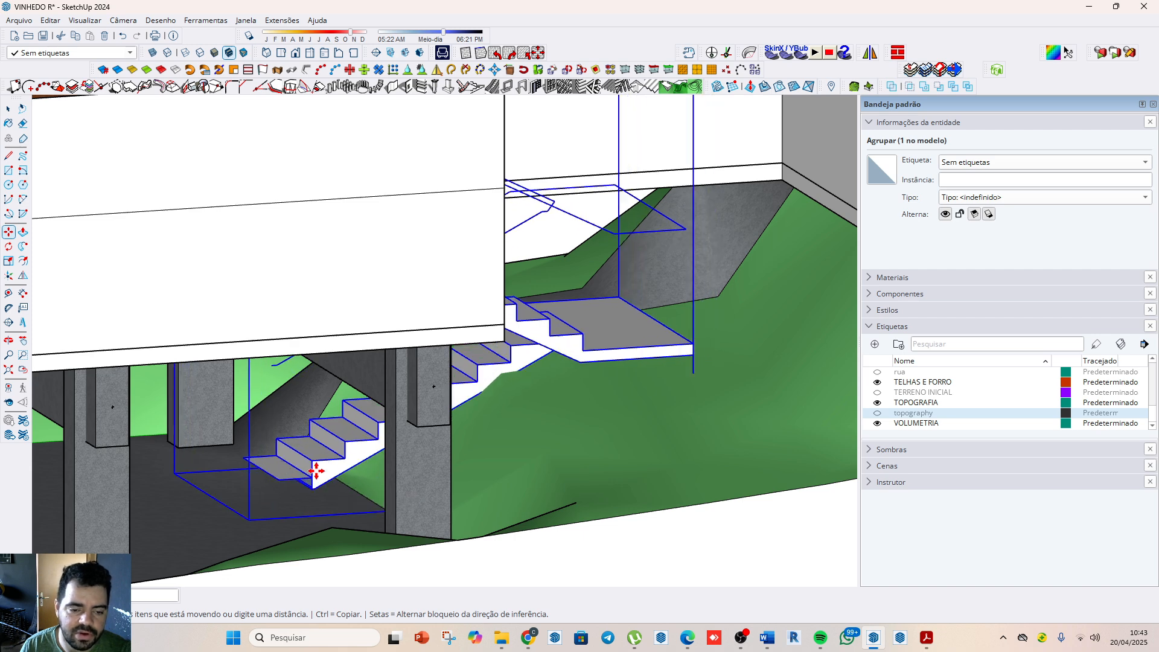
{"action": "left_click", "coordinate": [311, 489]}
{"action": "key", "text": "space"}
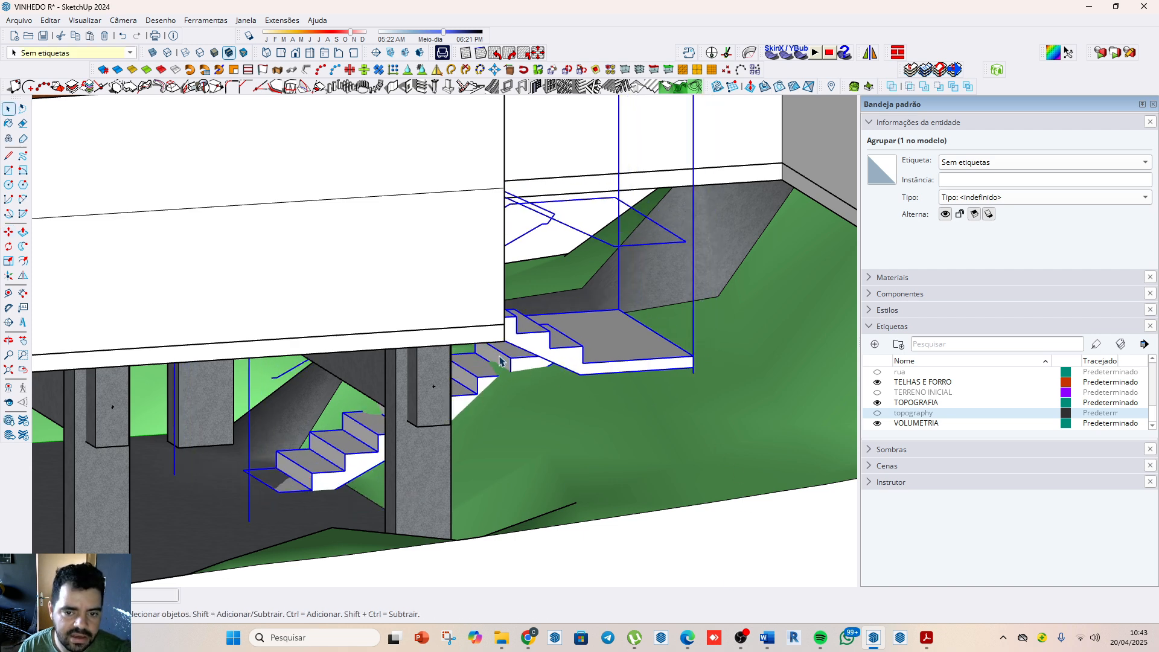
Step: Examine the staircase's flights and landing between the houses from the front, above and below the stilted house
{"action": "scroll", "coordinate": [499, 360], "scroll_direction": "down", "scroll_amount": 2}
{"action": "middle_click_drag", "start_coordinate": [630, 457], "coordinate": [494, 370]}
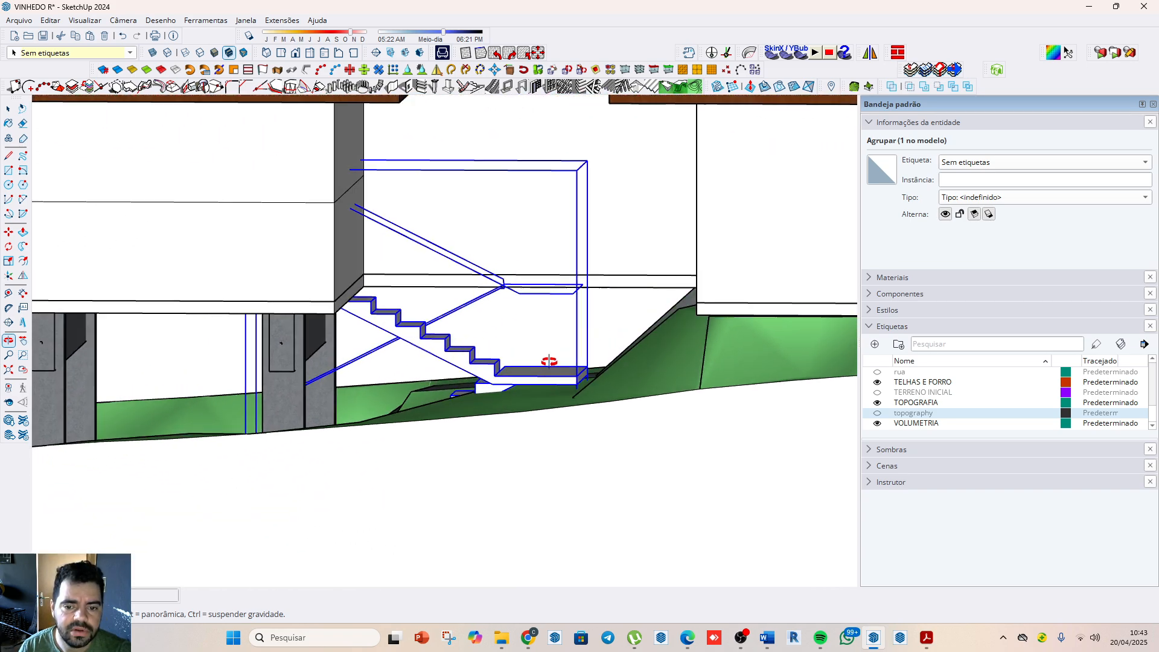
{"action": "middle_click_drag", "start_coordinate": [580, 377], "coordinate": [271, 258]}
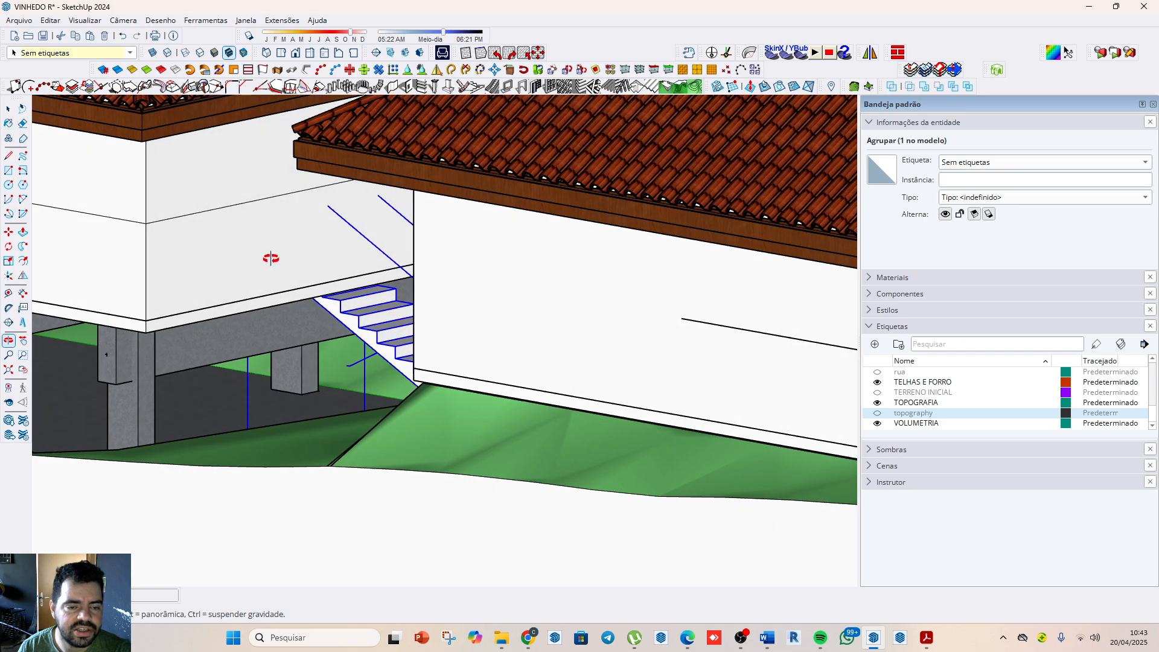
{"action": "middle_click_drag", "start_coordinate": [351, 239], "coordinate": [504, 289]}
{"action": "scroll", "coordinate": [504, 289], "scroll_direction": "up", "scroll_amount": 8}
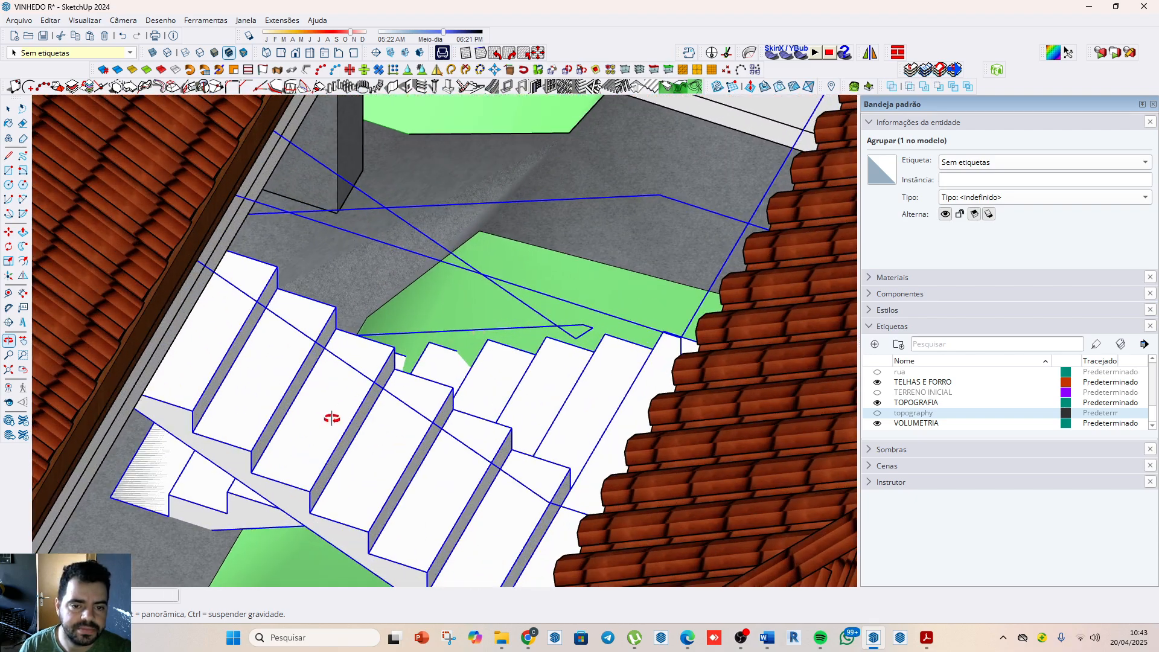
{"action": "left_click_drag", "start_coordinate": [332, 417], "coordinate": [671, 403]}
{"action": "scroll", "coordinate": [670, 403], "scroll_direction": "down", "scroll_amount": 6}
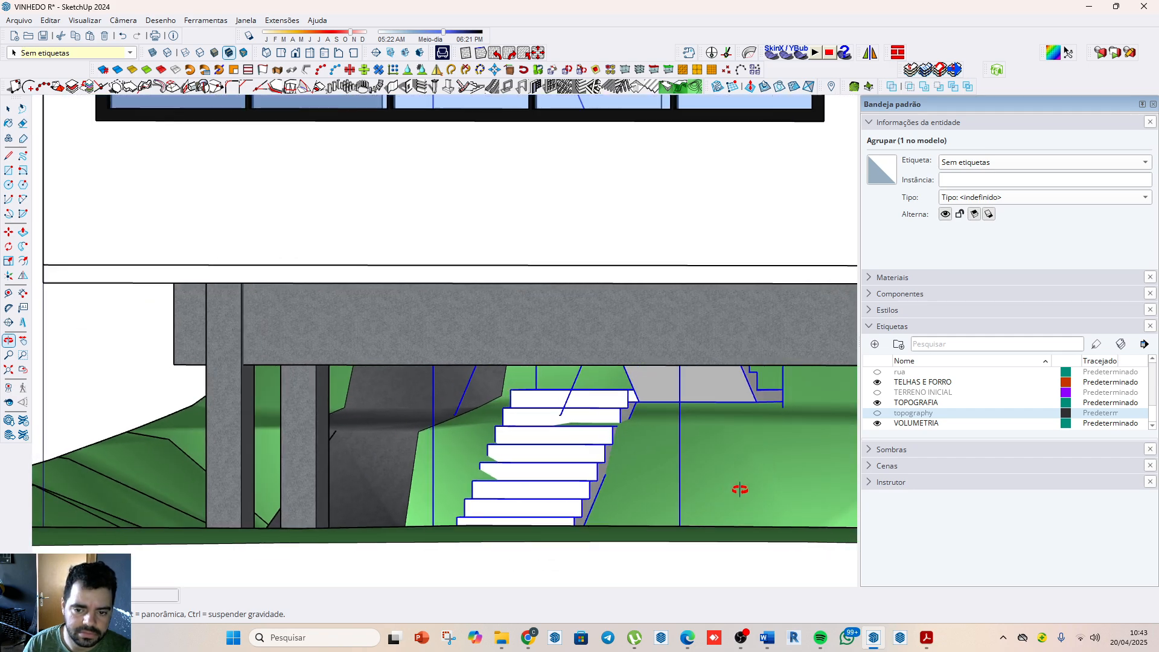
{"action": "left_click_drag", "start_coordinate": [739, 489], "coordinate": [230, 531]}
{"action": "middle_click_drag", "start_coordinate": [229, 530], "coordinate": [383, 442]}
Step: Select the main house and terrain group and turn off the visibility of the TELHAS E FORRO tag
{"action": "left_click", "coordinate": [420, 361]}
{"action": "scroll", "coordinate": [422, 392], "scroll_direction": "down", "scroll_amount": 5}
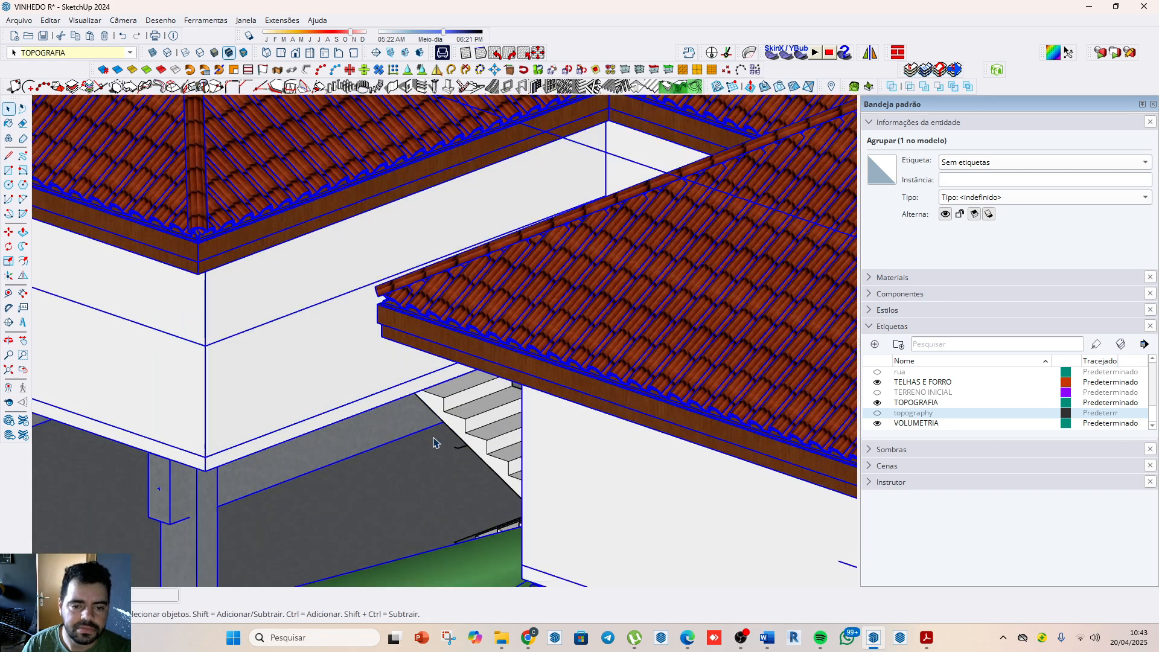
{"action": "scroll", "coordinate": [553, 371], "scroll_direction": "up", "scroll_amount": 2}
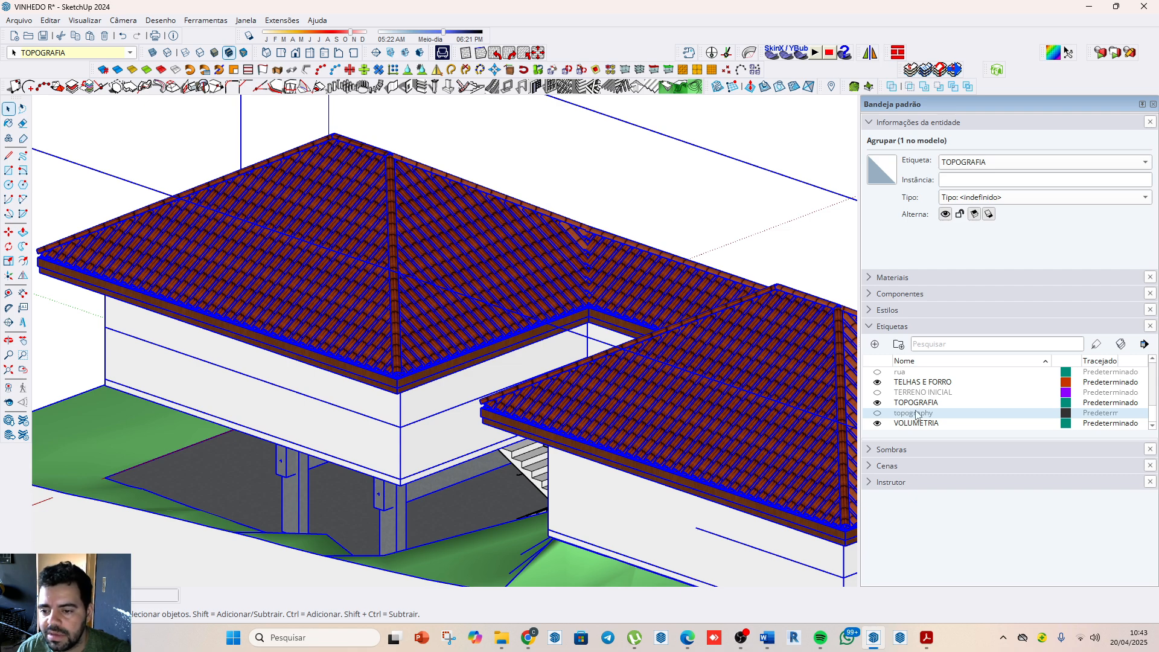
{"action": "scroll", "coordinate": [916, 414], "scroll_direction": "up", "scroll_amount": 4}
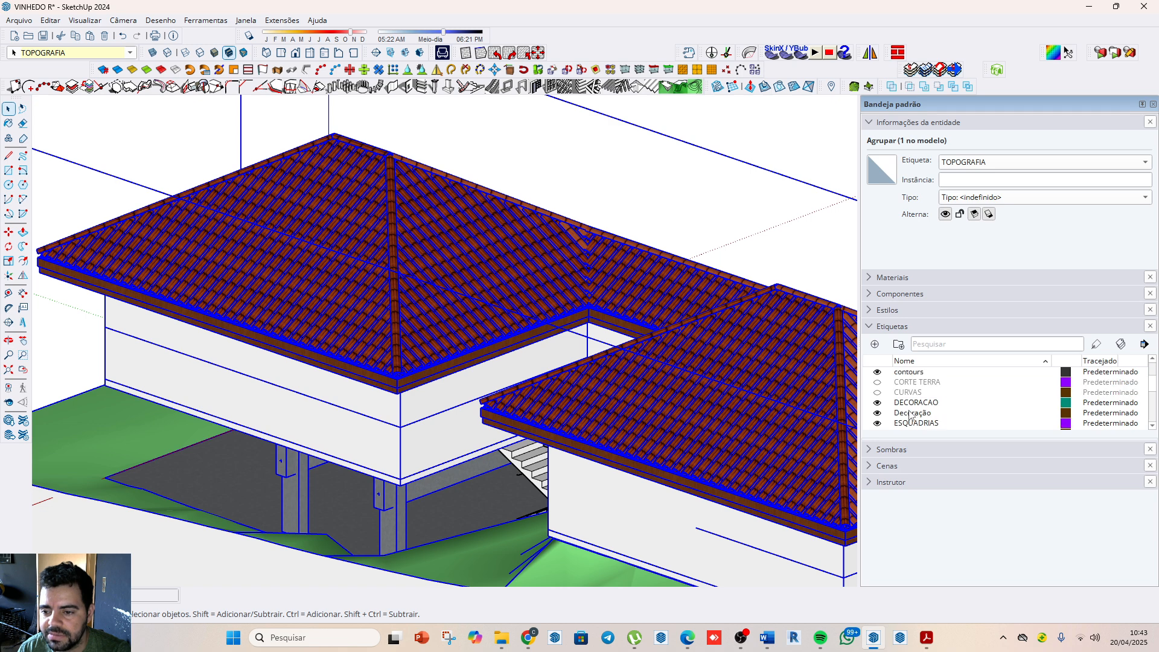
{"action": "scroll", "coordinate": [912, 412], "scroll_direction": "up", "scroll_amount": 3}
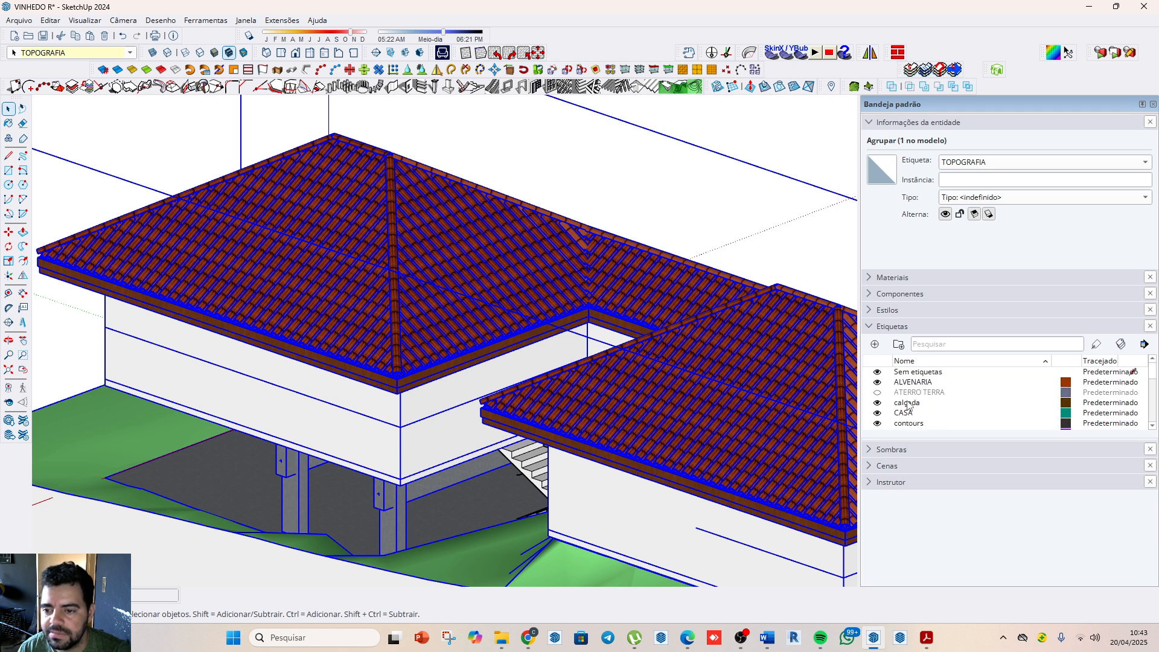
{"action": "scroll", "coordinate": [909, 408], "scroll_direction": "down", "scroll_amount": 4}
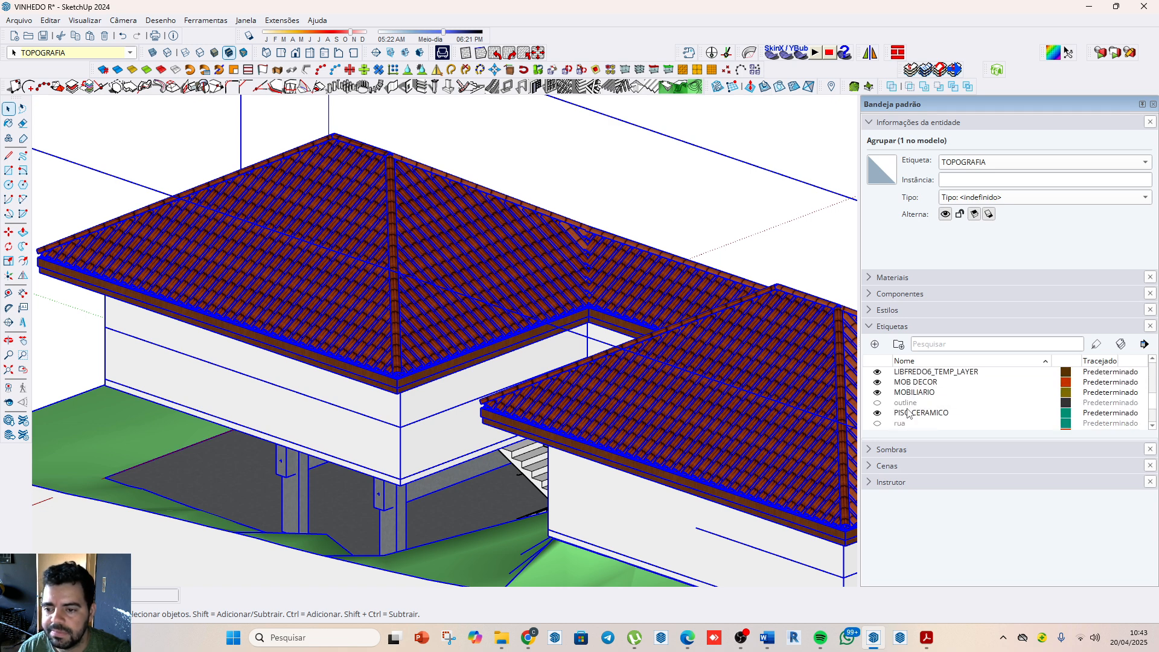
{"action": "scroll", "coordinate": [907, 414], "scroll_direction": "down", "scroll_amount": 2}
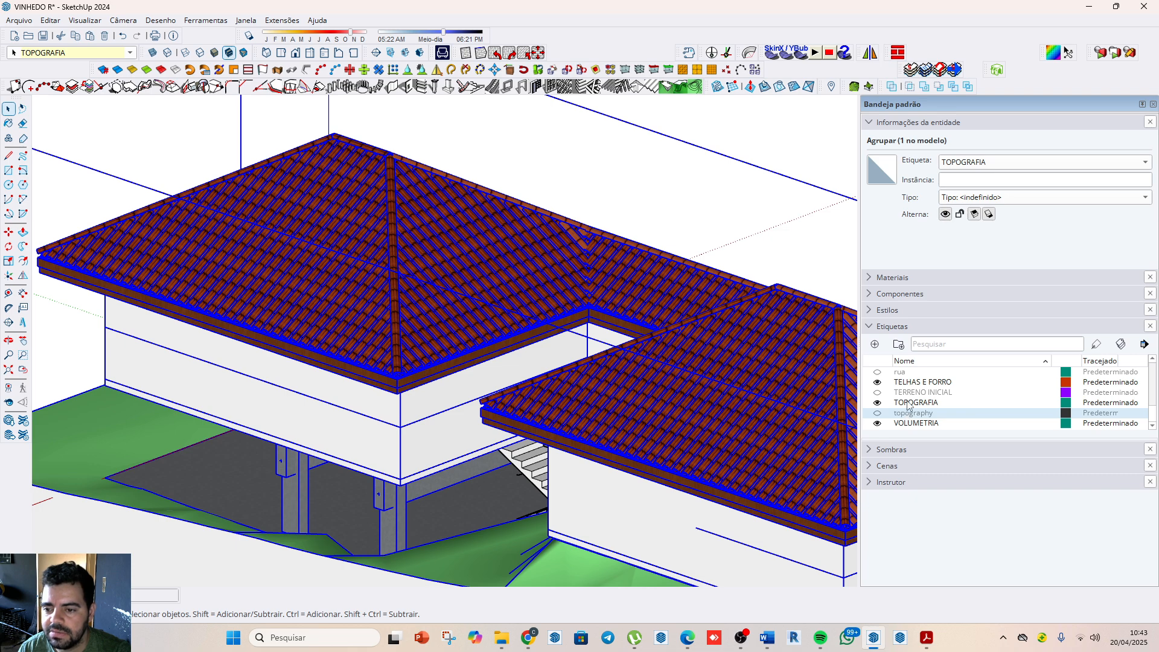
{"action": "left_click", "coordinate": [877, 383]}
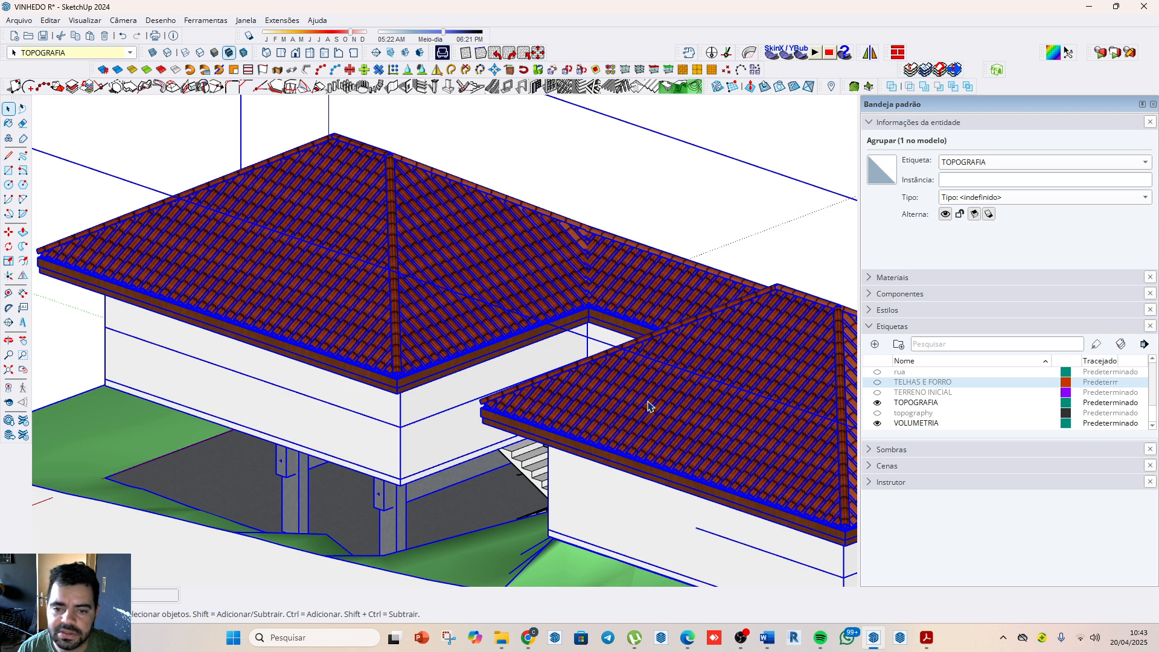
{"action": "scroll", "coordinate": [704, 354], "scroll_direction": "down", "scroll_amount": 3}
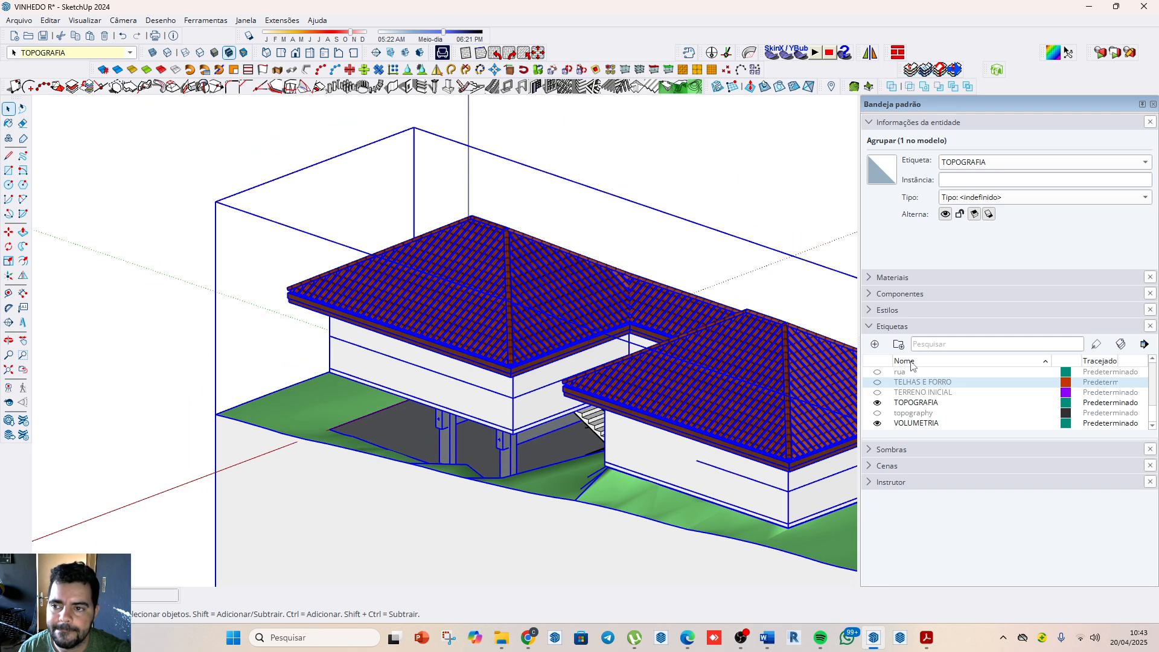
Step: Inside the house and terrain group, select the roof tile and wooden roof edging groups and assign them the TELHAS E FORRO tag
{"action": "scroll", "coordinate": [916, 411], "scroll_direction": "up", "scroll_amount": 2}
{"action": "double_click", "coordinate": [737, 397]}
{"action": "left_click", "coordinate": [737, 397]}
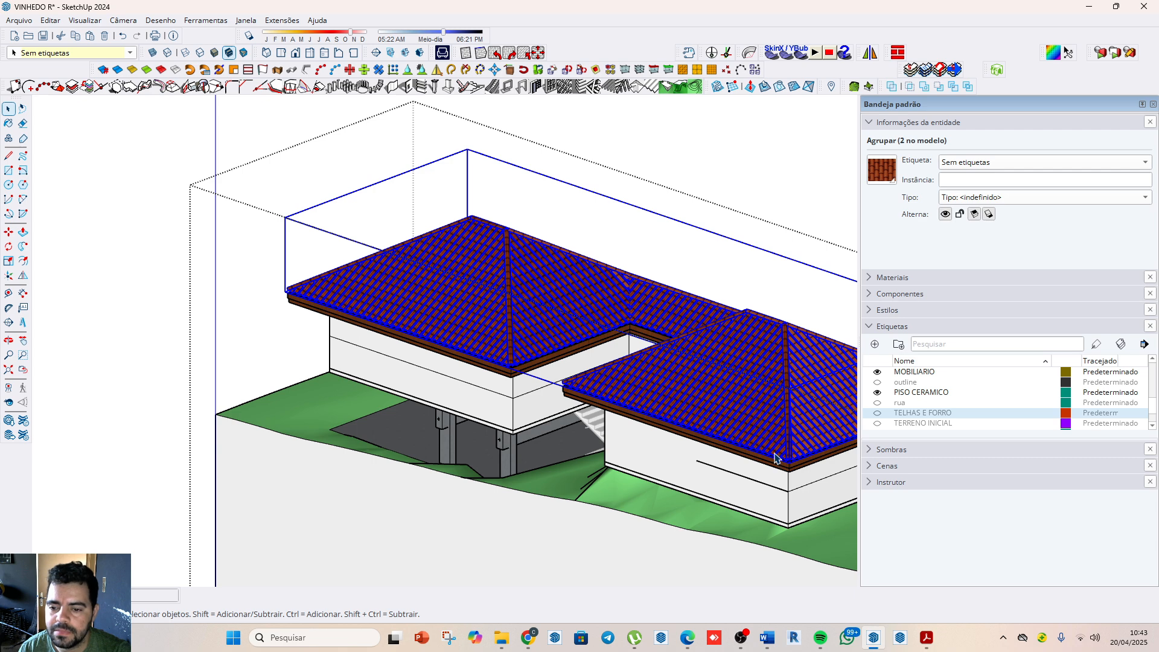
{"action": "left_click", "coordinate": [789, 472]}
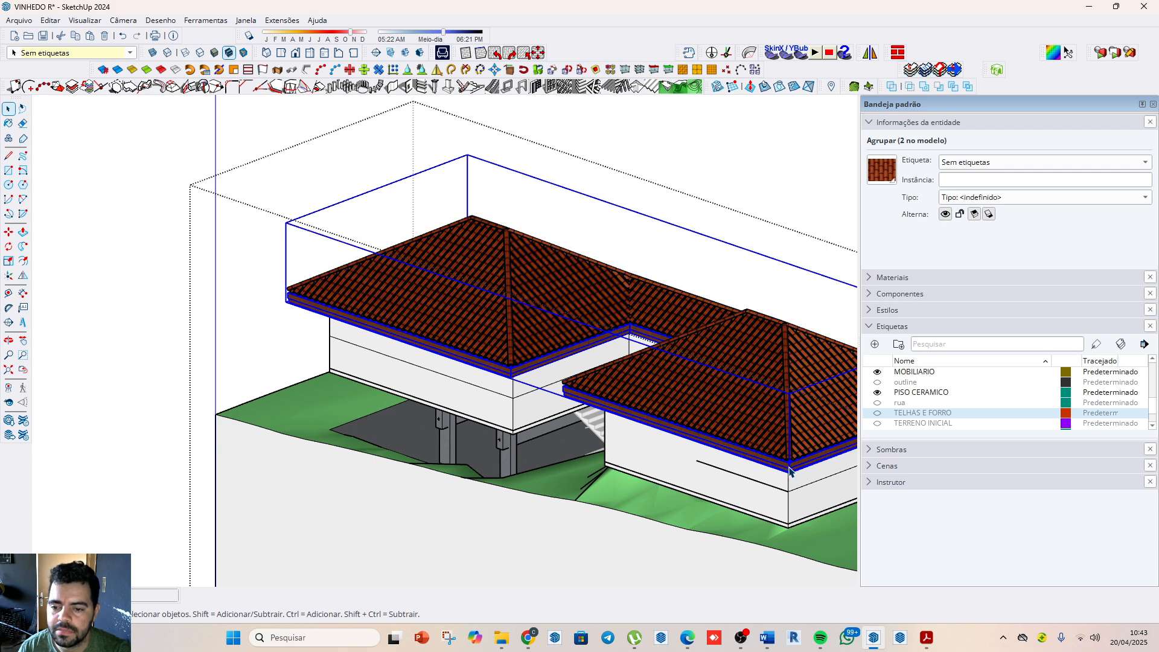
{"action": "left_click", "coordinate": [780, 421], "text": "shift"}
{"action": "left_click", "coordinate": [966, 162]}
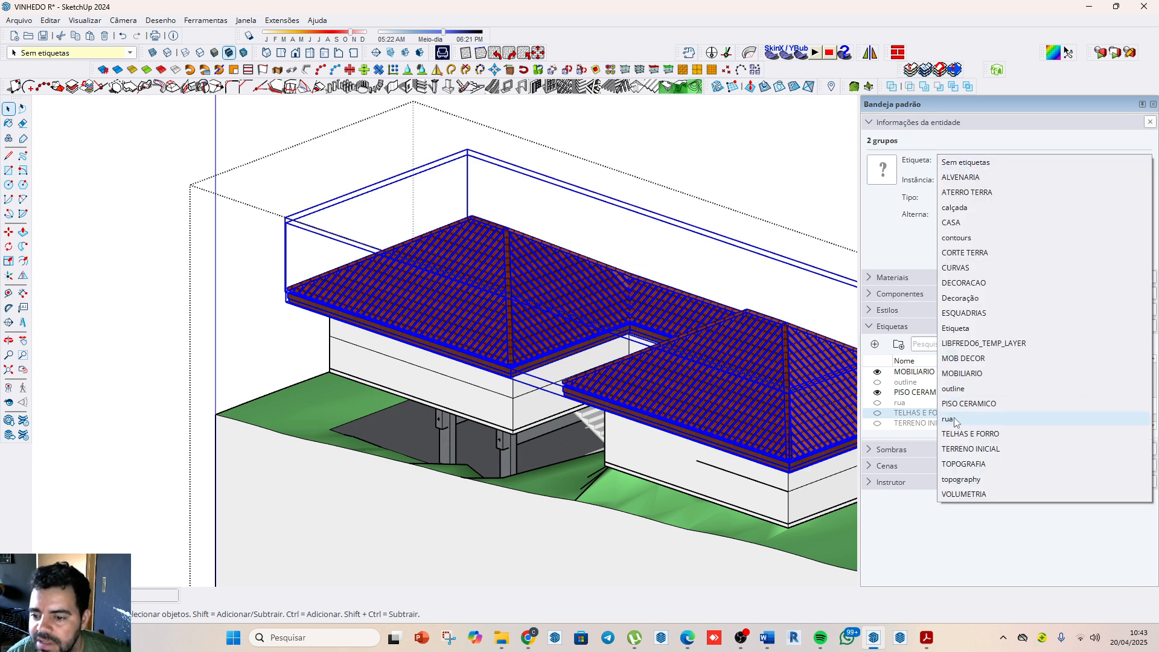
{"action": "left_click", "coordinate": [970, 433]}
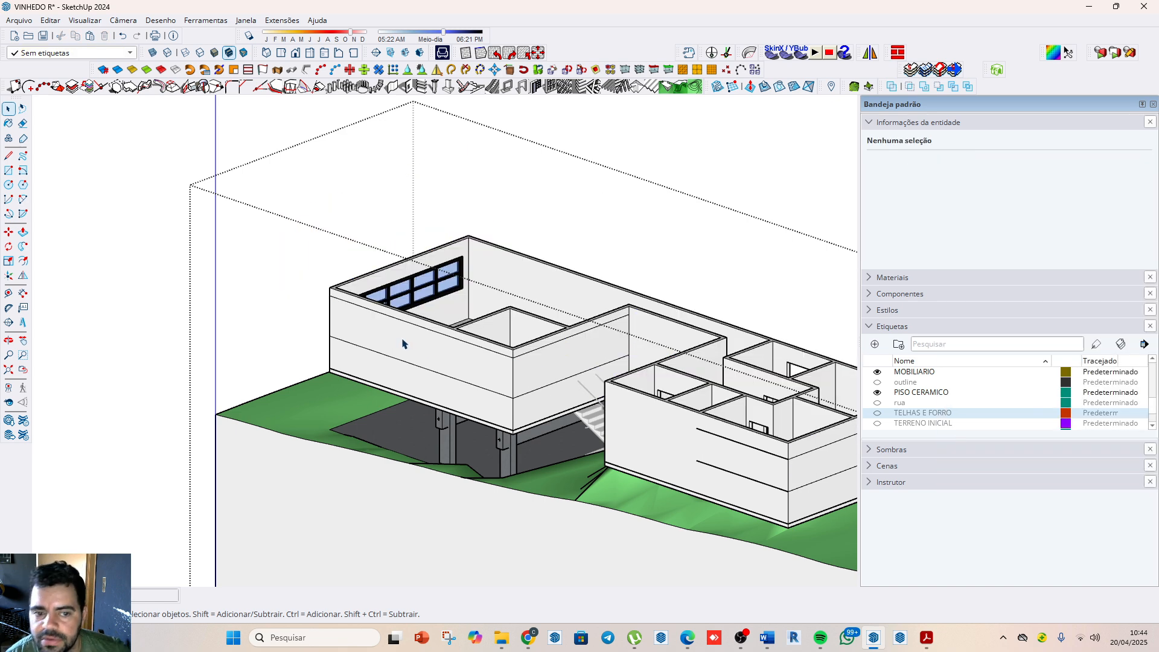
Step: Leave the group and toggle the TELHAS E FORRO tag's visibility to test it, leaving the roof hidden
{"action": "left_click", "coordinate": [776, 138]}
{"action": "left_click", "coordinate": [878, 413]}
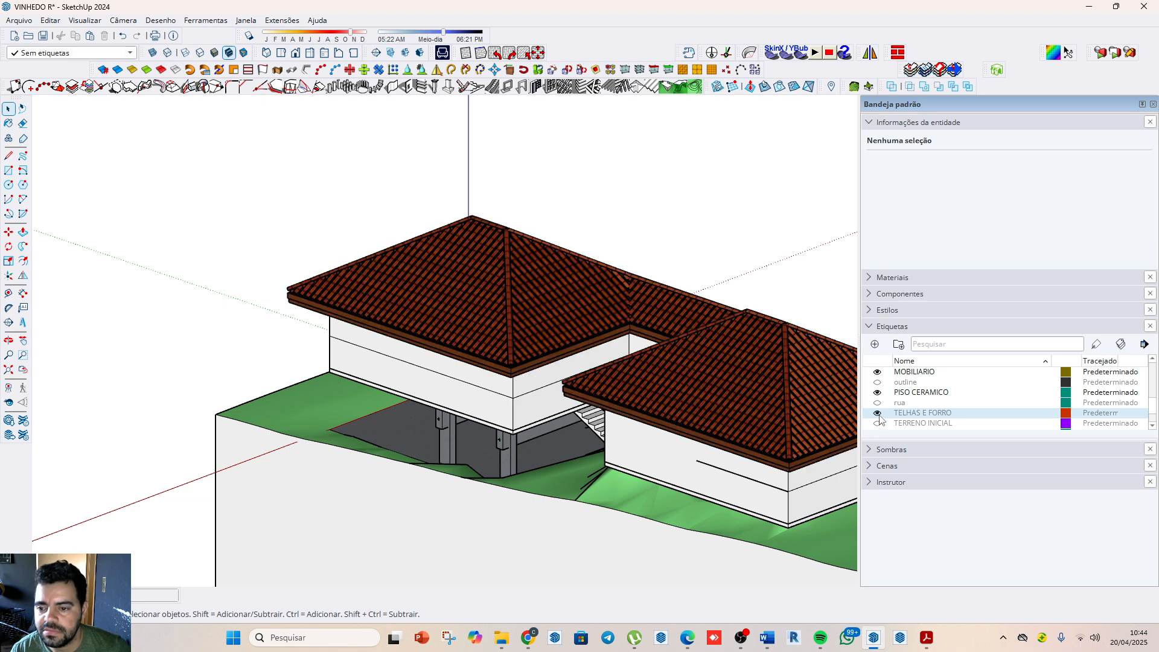
{"action": "left_click", "coordinate": [877, 413]}
{"action": "left_click", "coordinate": [877, 413]}
{"action": "left_click", "coordinate": [878, 413]}
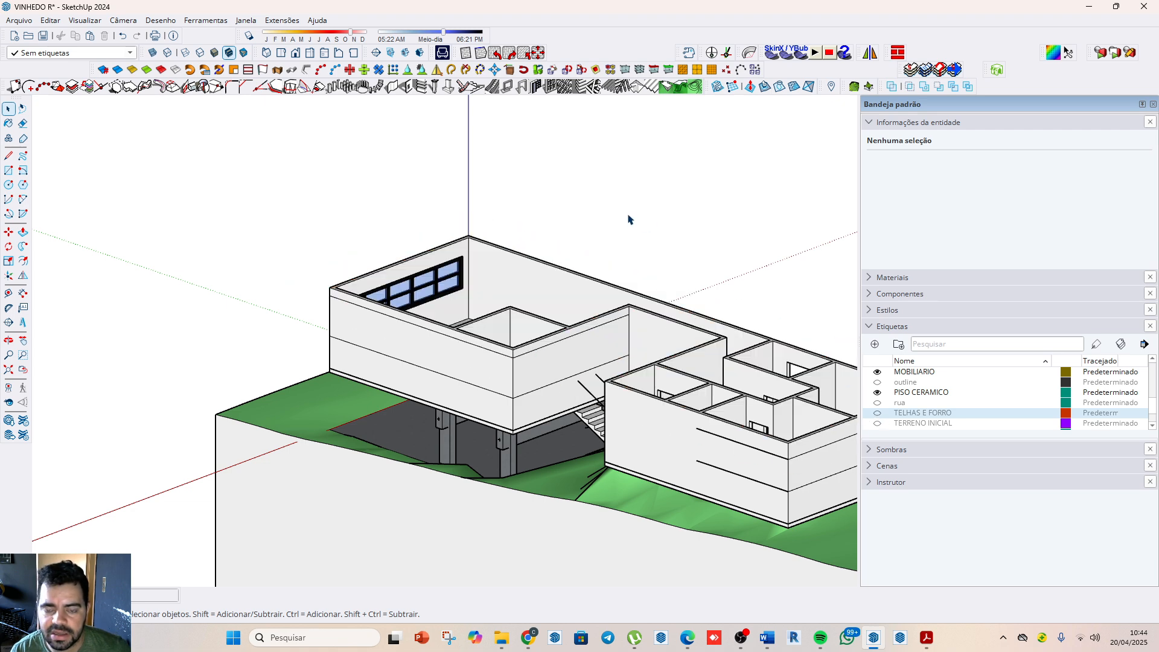
Step: Shift the staircase between the two houses along the red axis towards the corridor wall
{"action": "middle_click_drag", "start_coordinate": [601, 243], "coordinate": [310, 236]}
{"action": "scroll", "coordinate": [317, 294], "scroll_direction": "down", "scroll_amount": 2}
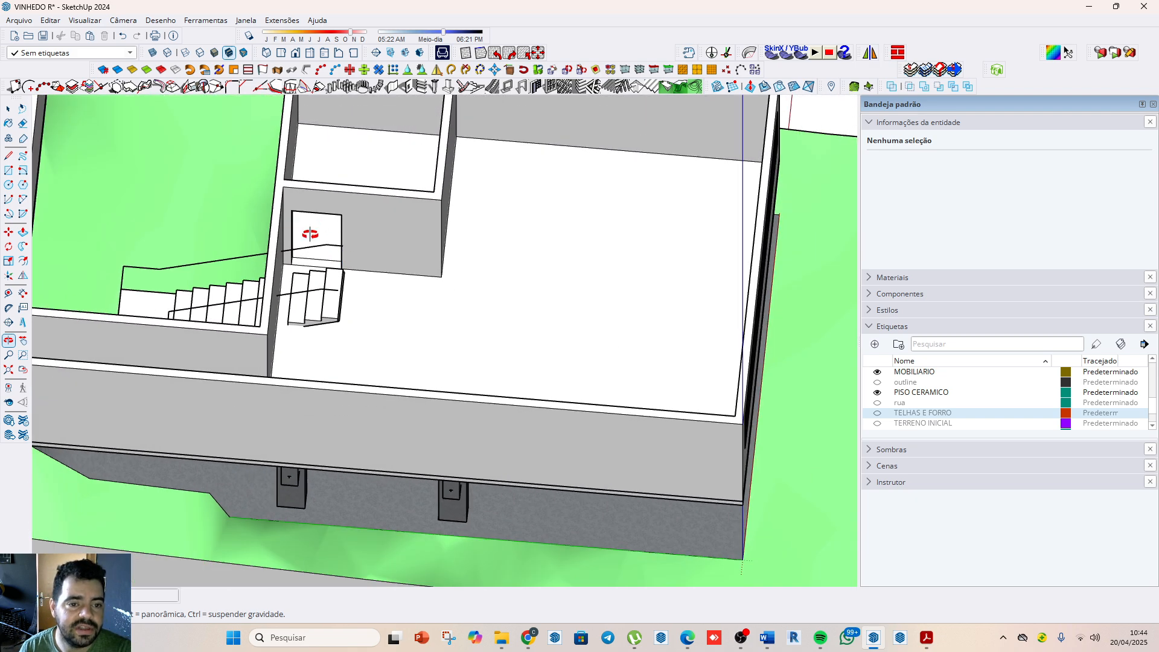
{"action": "scroll", "coordinate": [366, 330], "scroll_direction": "down", "scroll_amount": 2}
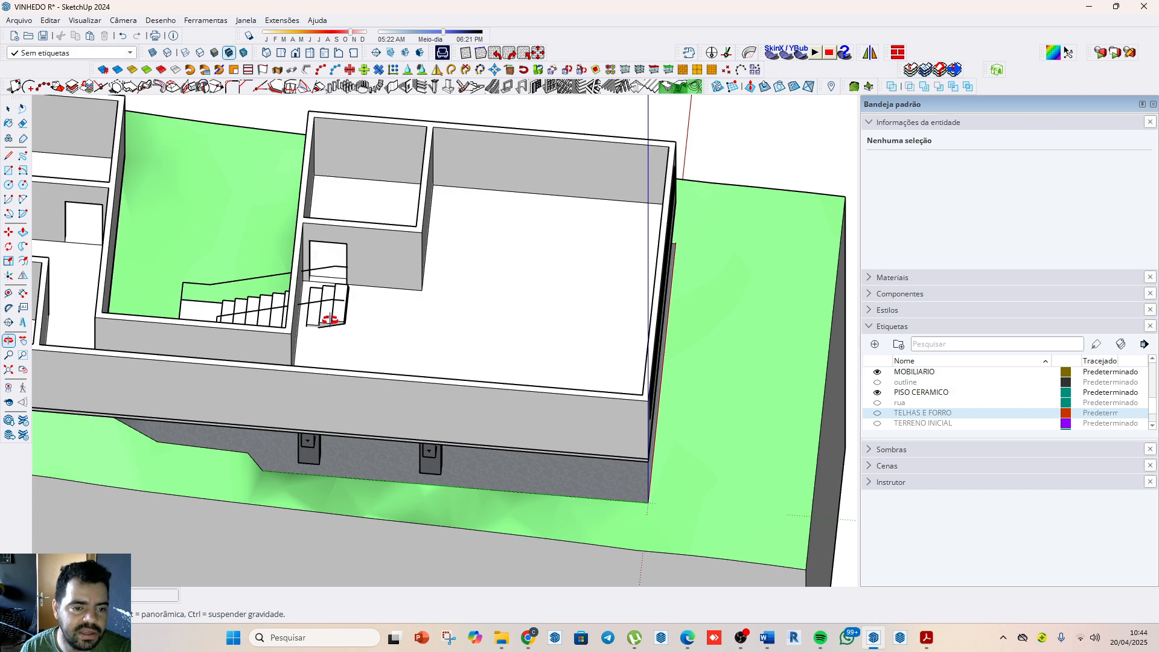
{"action": "middle_click_drag", "start_coordinate": [330, 319], "coordinate": [543, 406]}
{"action": "scroll", "coordinate": [539, 425], "scroll_direction": "down", "scroll_amount": 6}
{"action": "middle_click_drag", "start_coordinate": [499, 468], "coordinate": [611, 381]}
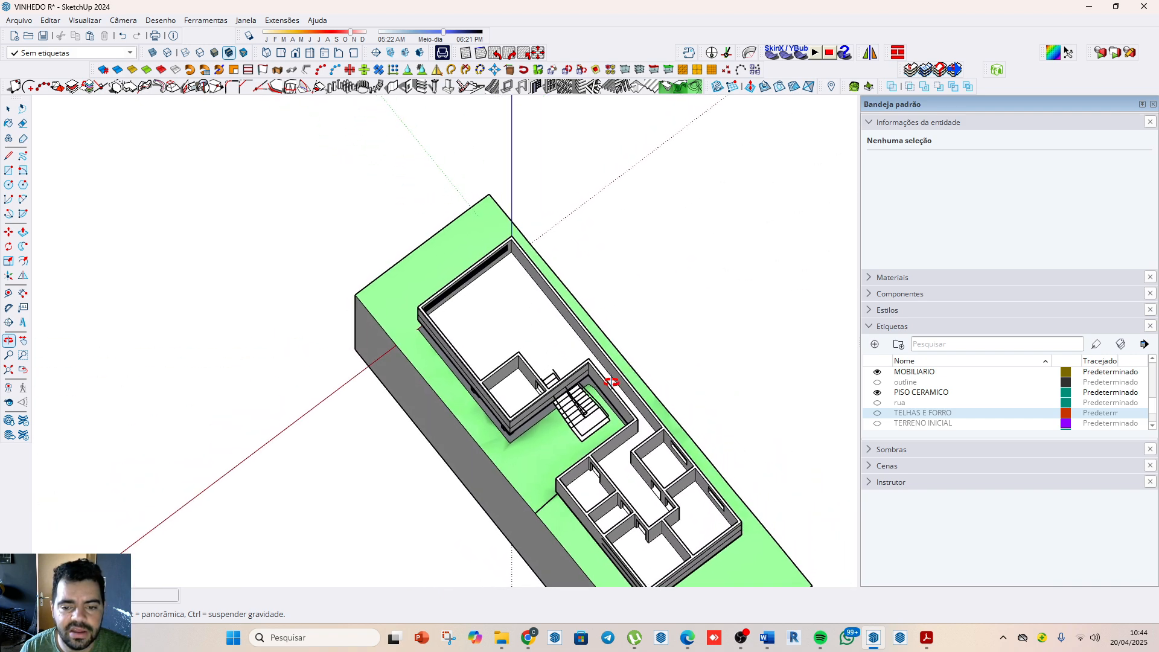
{"action": "scroll", "coordinate": [612, 381], "scroll_direction": "up", "scroll_amount": 5}
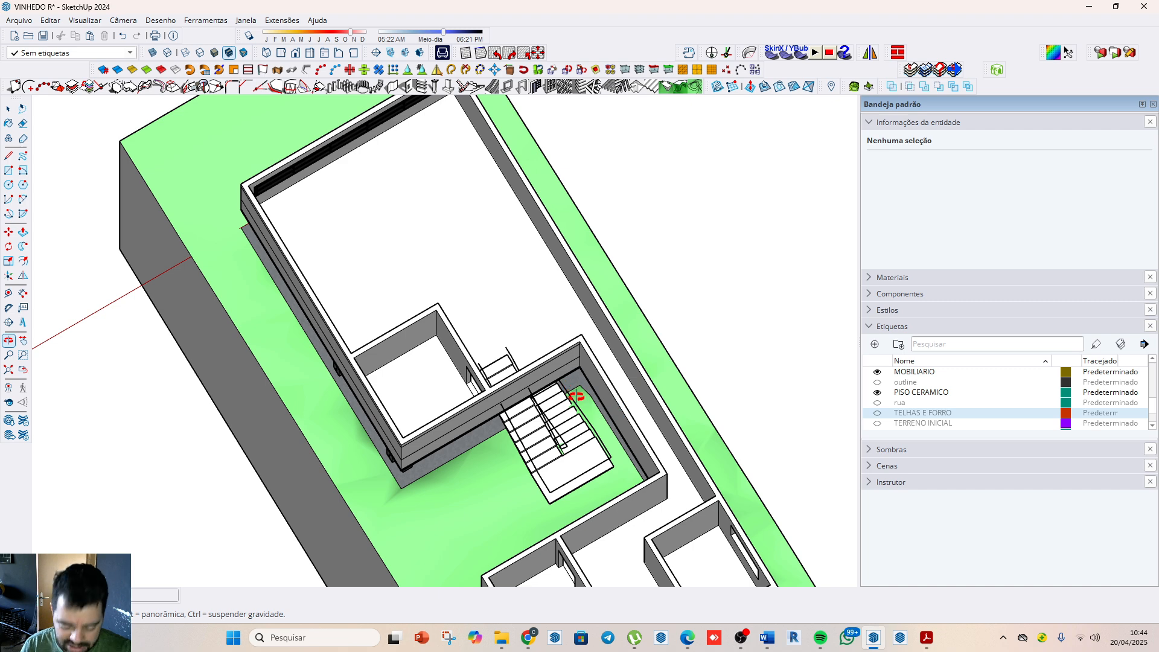
{"action": "key", "text": "m"}
{"action": "scroll", "coordinate": [573, 385], "scroll_direction": "up", "scroll_amount": 2}
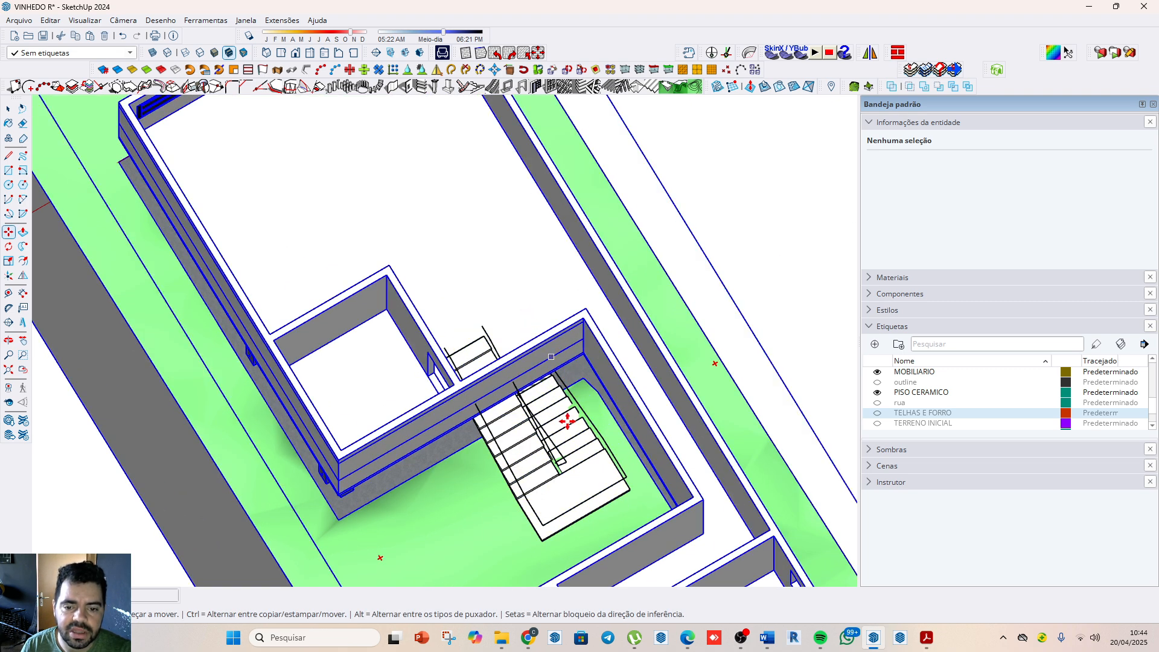
{"action": "left_click", "coordinate": [631, 489]}
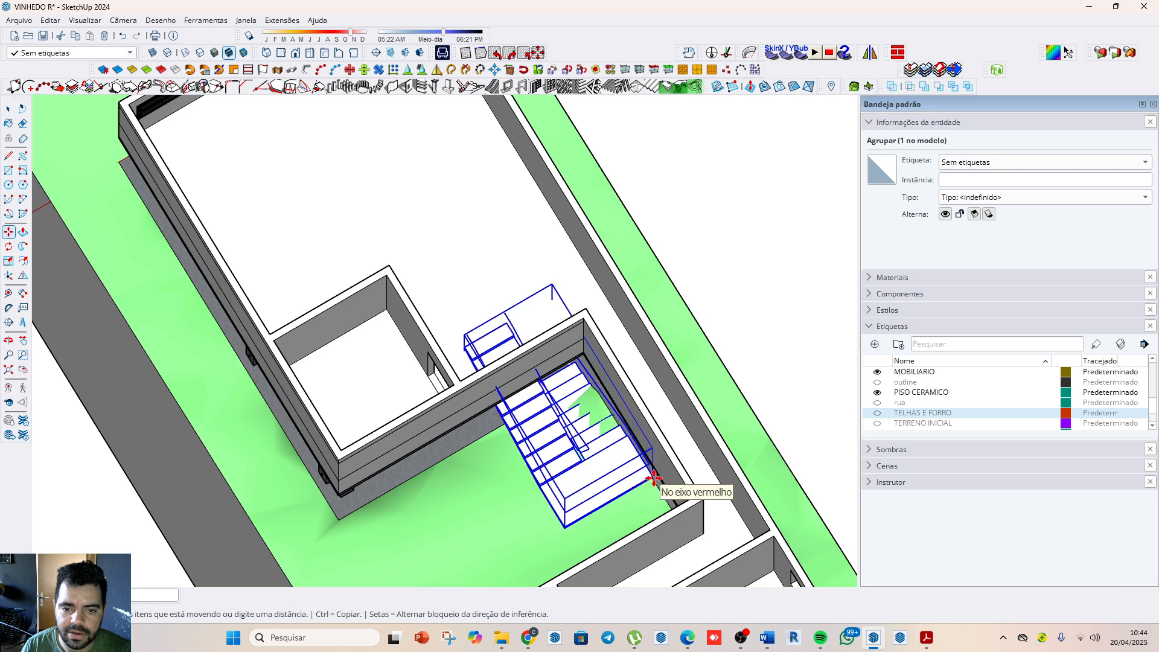
{"action": "left_click", "coordinate": [636, 486]}
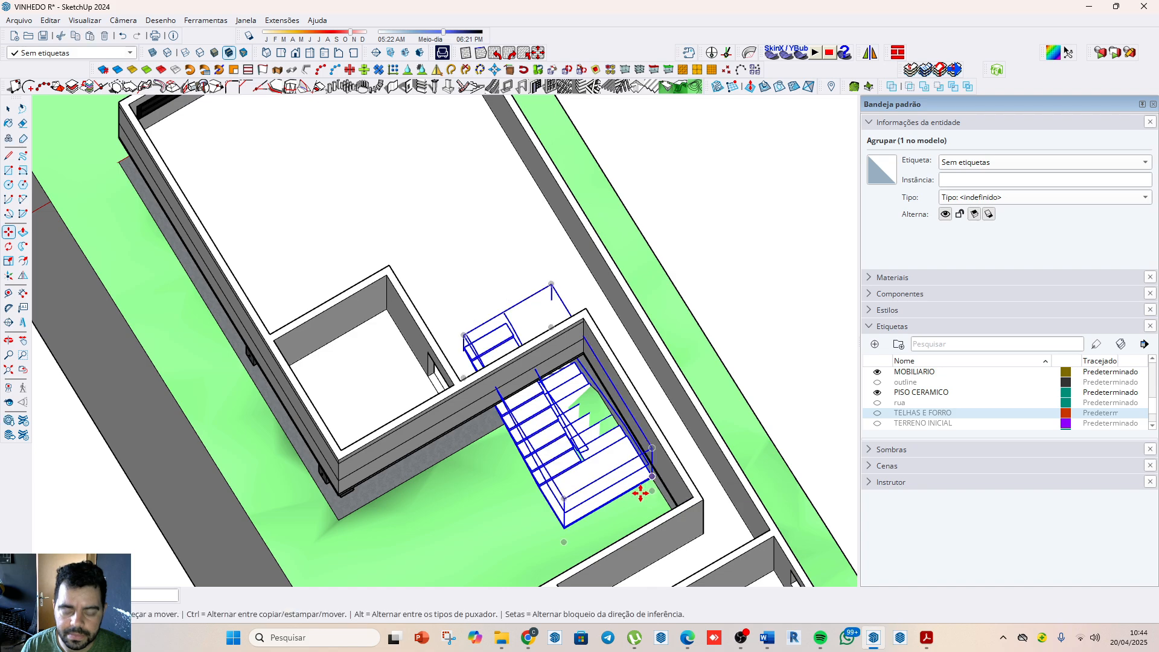
Step: Move the staircase by its landing corner into the lower house's large room, alongside the outer wall near the small enclosed room
{"action": "middle_click_drag", "start_coordinate": [636, 486], "coordinate": [615, 391]}
{"action": "middle_click_drag", "start_coordinate": [311, 382], "coordinate": [418, 398]}
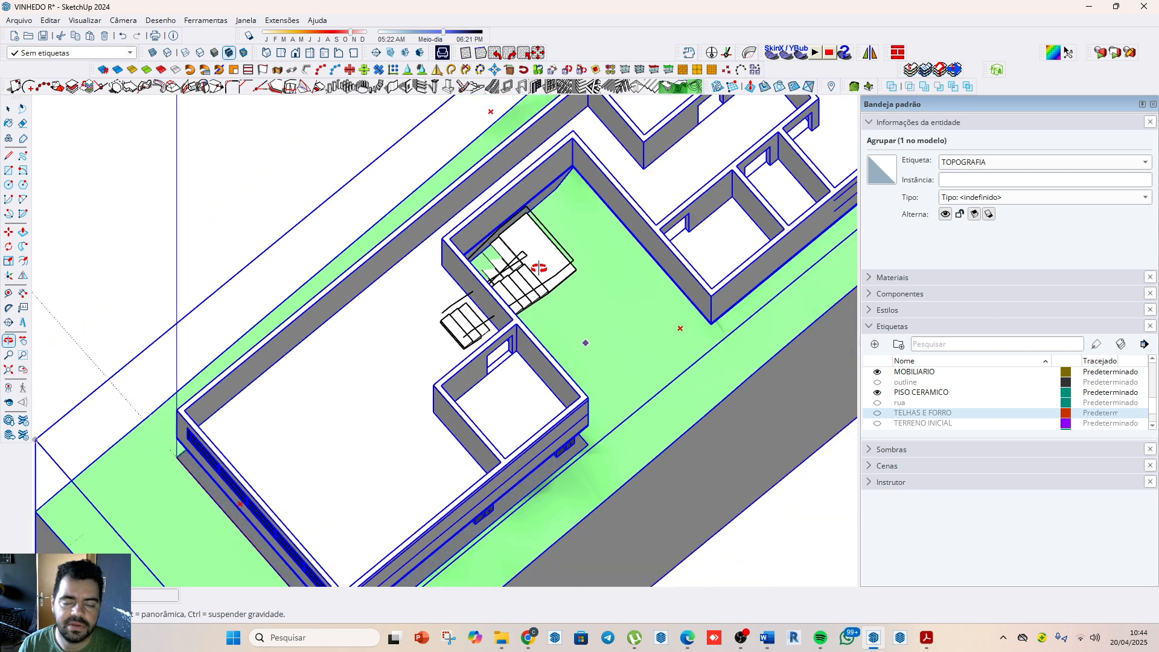
{"action": "key", "text": "space"}
{"action": "left_click", "coordinate": [561, 272]}
{"action": "key", "text": "m"}
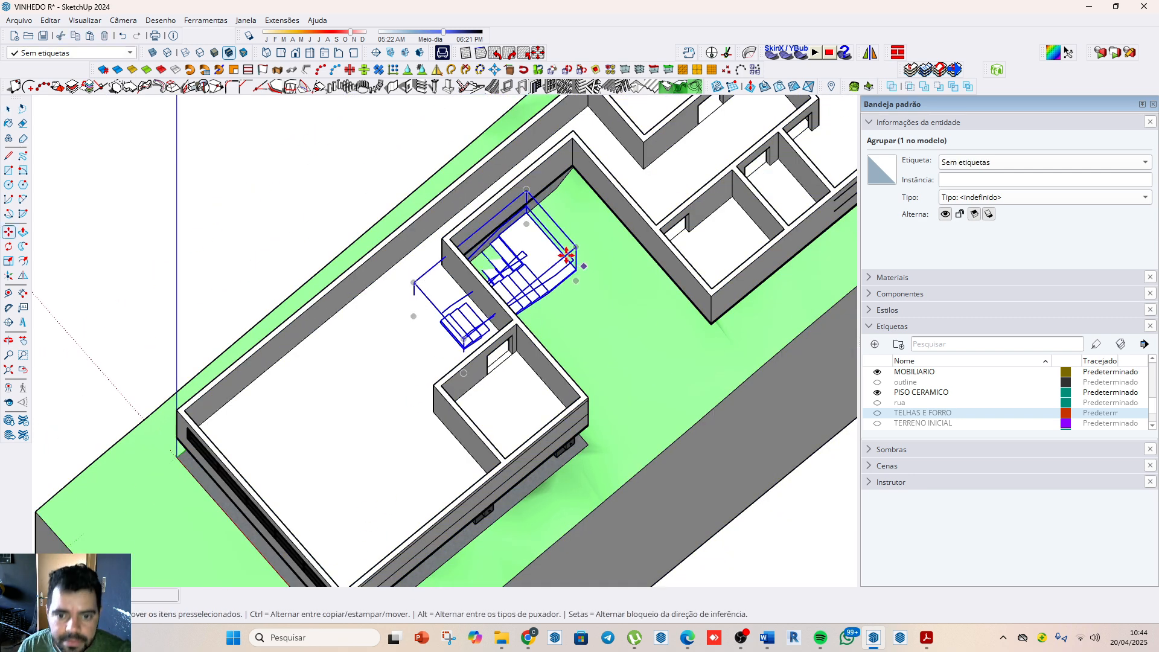
{"action": "left_click", "coordinate": [530, 212]}
{"action": "scroll", "coordinate": [416, 199], "scroll_direction": "down", "scroll_amount": 5}
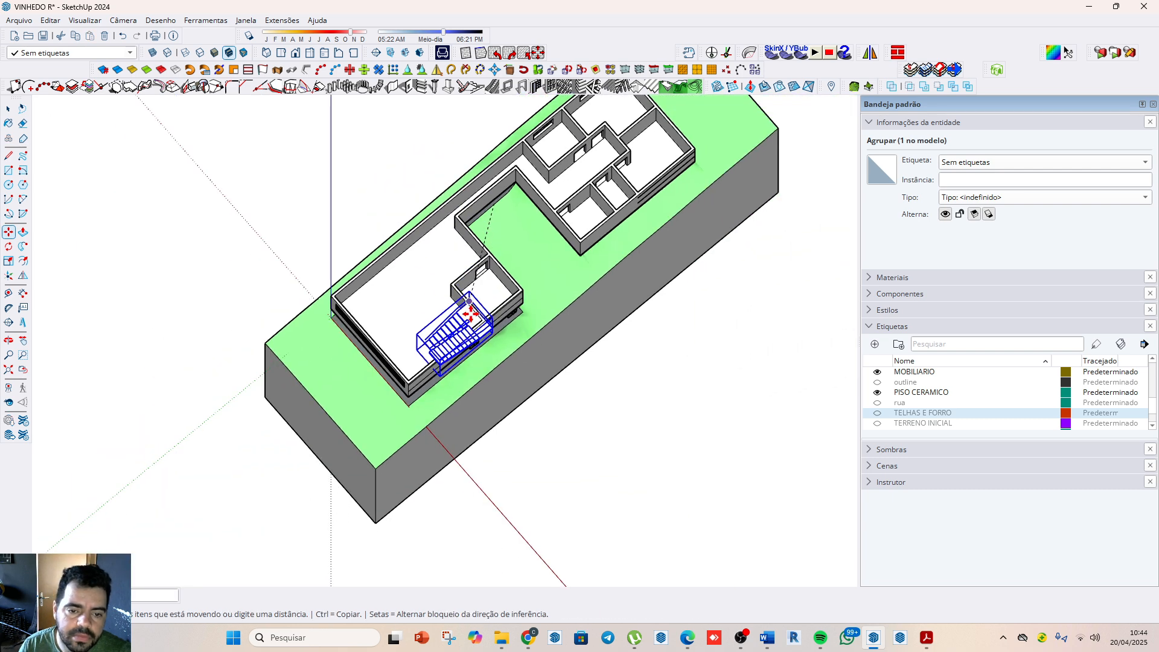
{"action": "scroll", "coordinate": [426, 330], "scroll_direction": "up", "scroll_amount": 2}
{"action": "left_click", "coordinate": [449, 317]}
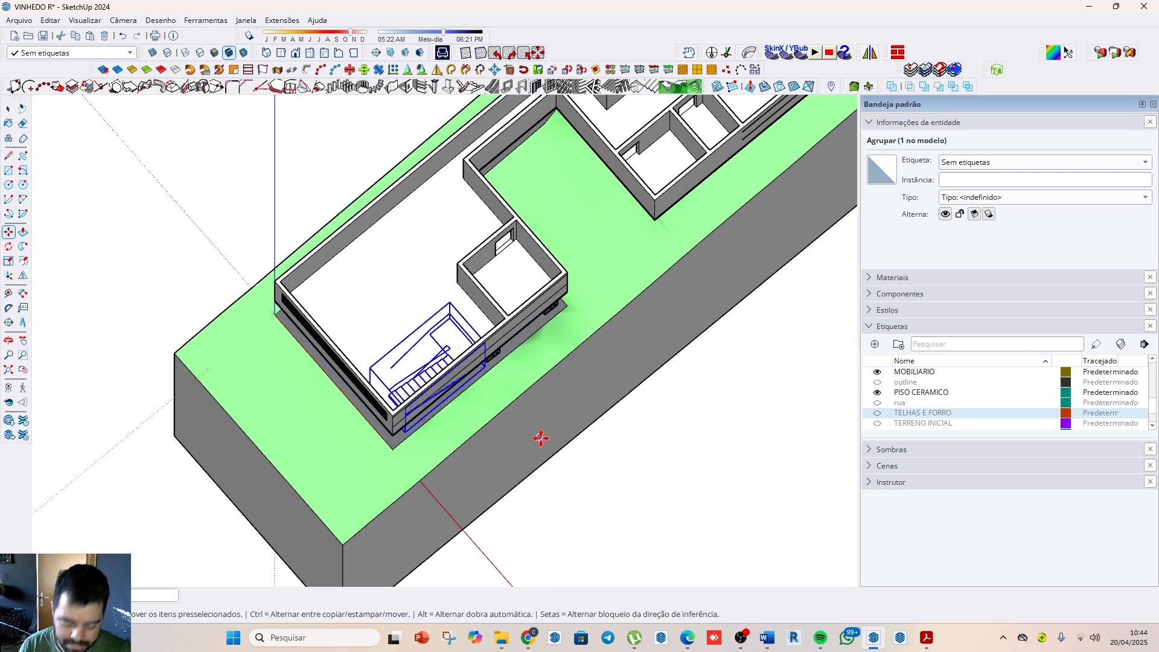
Step: Lower the staircase vertically from the foot of its lower flight to the ground beneath the stilted house
{"action": "middle_click_drag", "start_coordinate": [541, 437], "coordinate": [495, 362]}
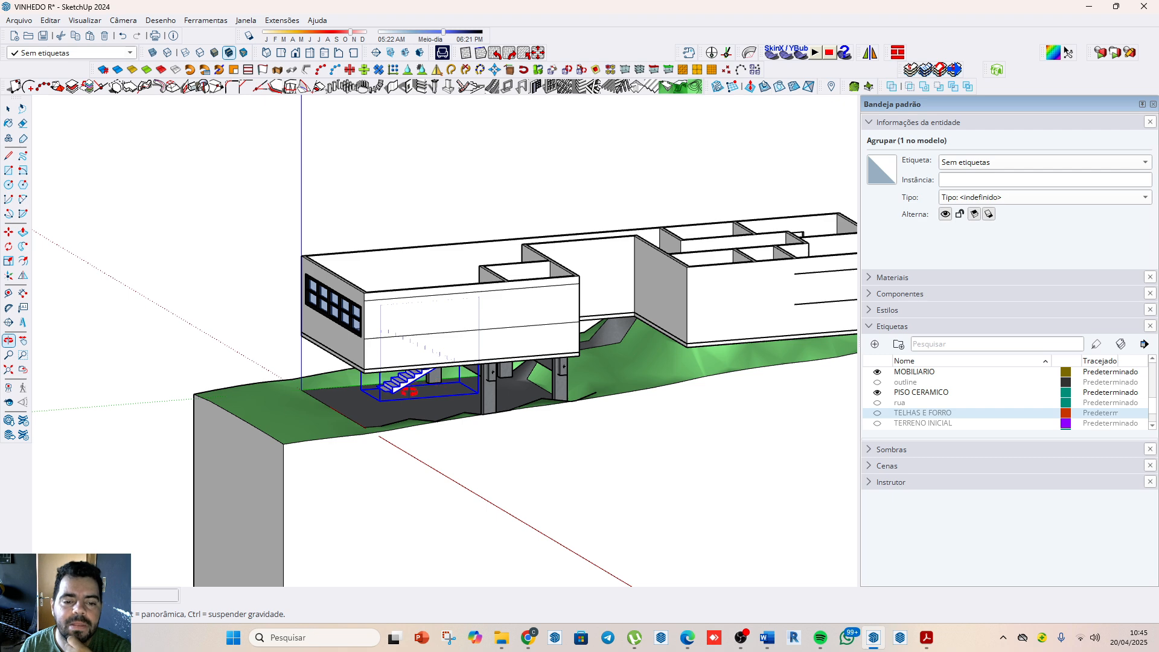
{"action": "scroll", "coordinate": [409, 391], "scroll_direction": "up", "scroll_amount": 4}
{"action": "scroll", "coordinate": [399, 393], "scroll_direction": "up", "scroll_amount": 3}
{"action": "key", "text": "m"}
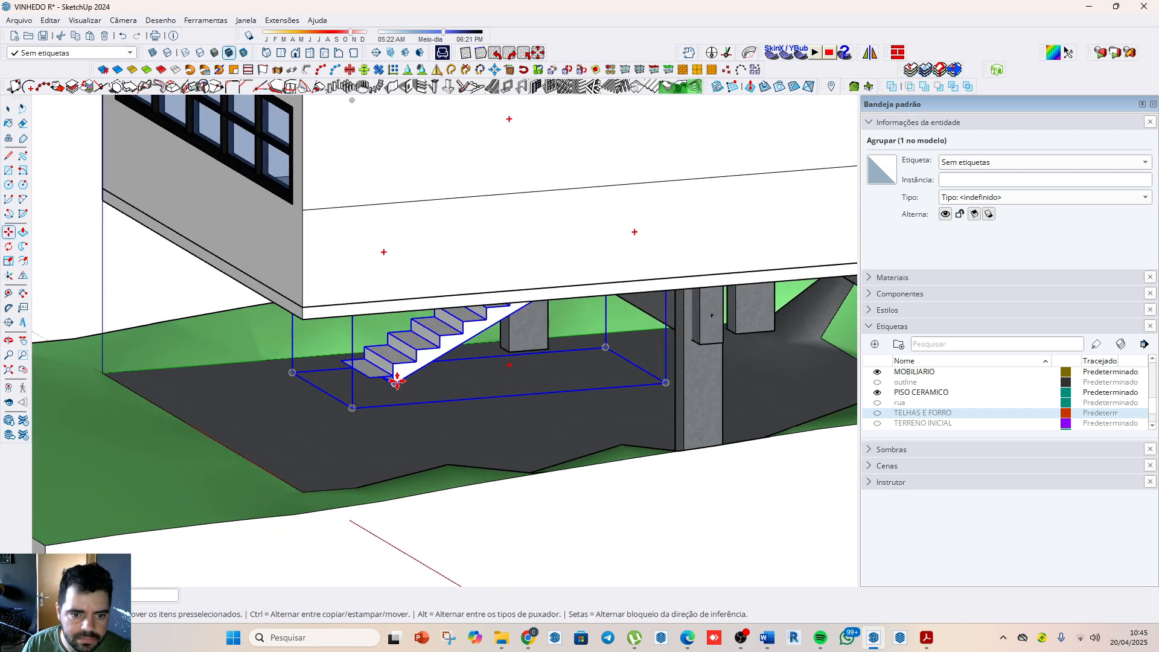
{"action": "left_click", "coordinate": [391, 377]}
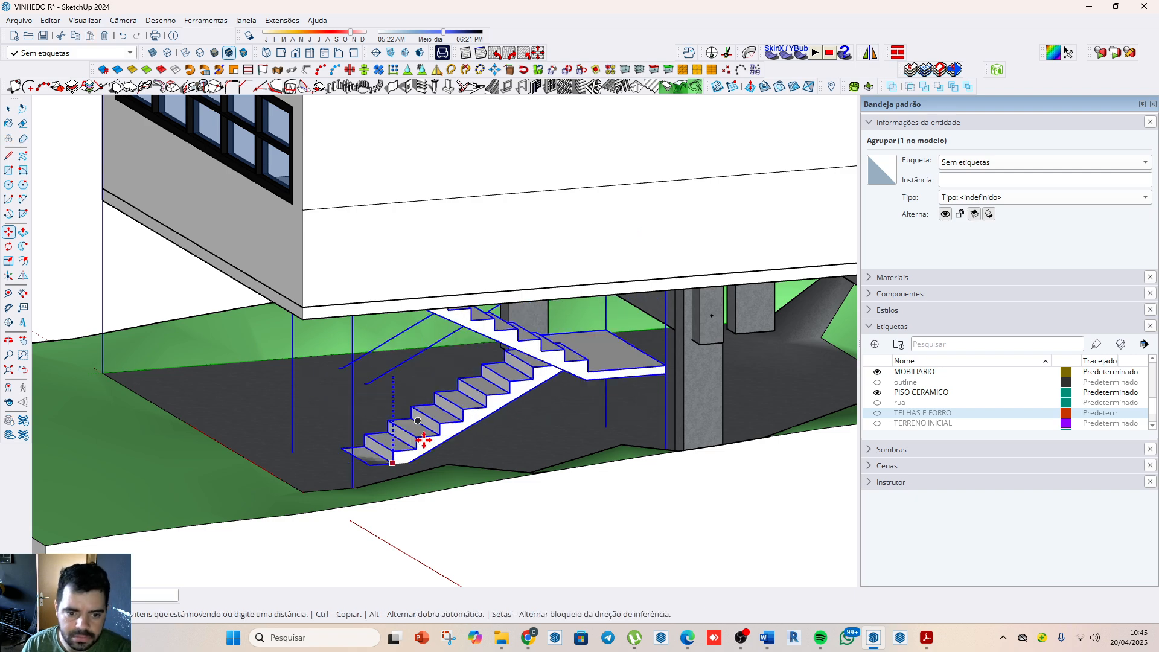
{"action": "left_click", "coordinate": [376, 476]}
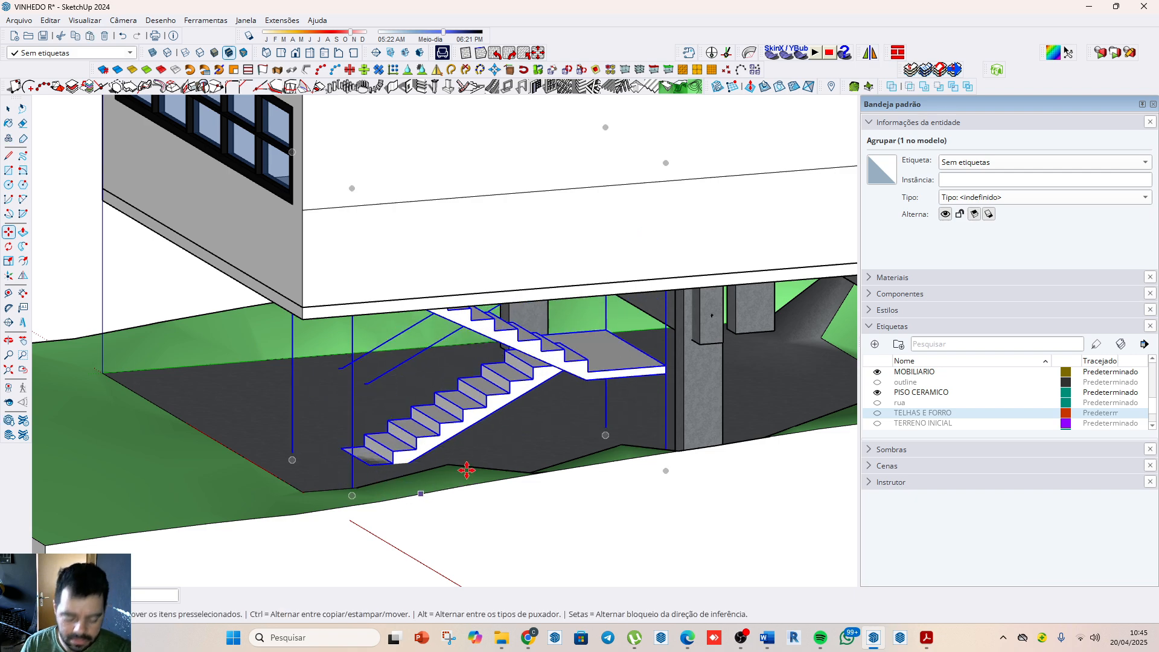
Step: Open the staircase group and highlight the steps emerging through the large room's floor, clearing the selection after inspecting them
{"action": "middle_click_drag", "start_coordinate": [481, 412], "coordinate": [622, 264]}
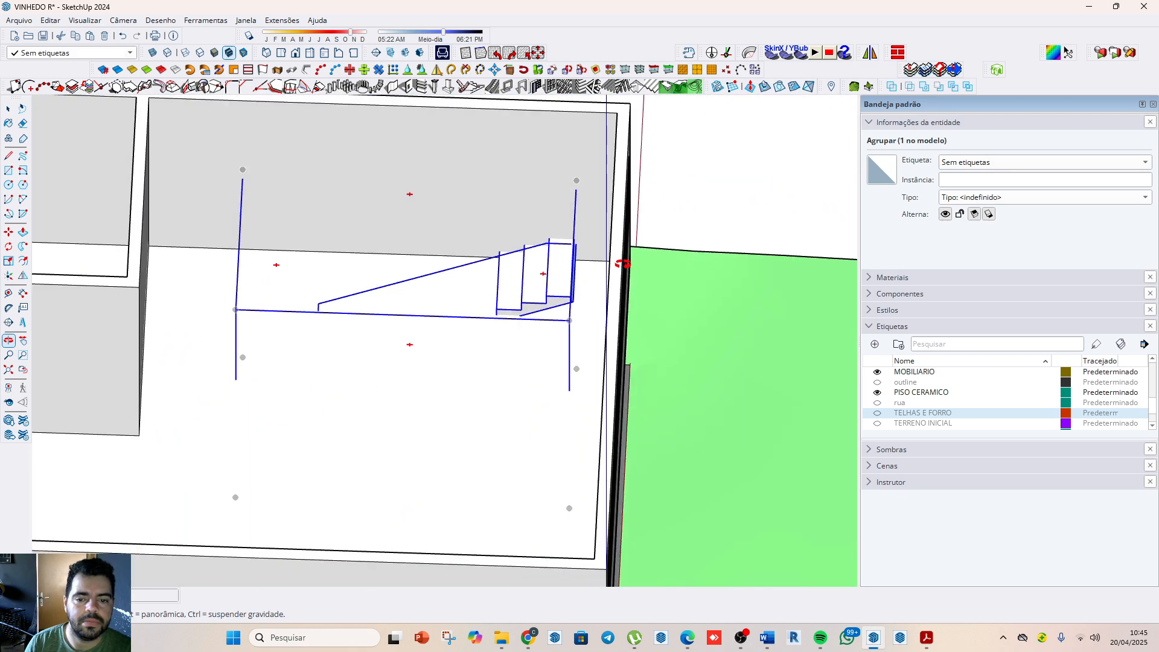
{"action": "scroll", "coordinate": [544, 286], "scroll_direction": "up", "scroll_amount": 2}
{"action": "key", "text": "space"}
{"action": "double_click", "coordinate": [540, 304]}
{"action": "triple_click", "coordinate": [541, 312]}
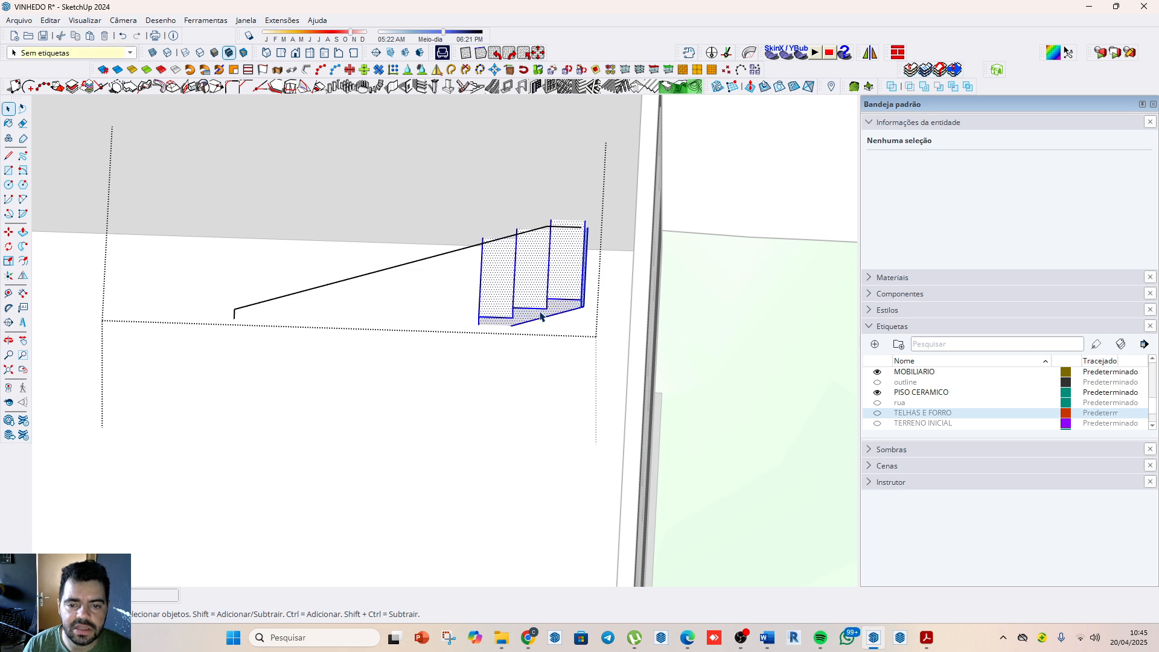
{"action": "scroll", "coordinate": [490, 323], "scroll_direction": "up", "scroll_amount": 2}
{"action": "scroll", "coordinate": [513, 331], "scroll_direction": "up", "scroll_amount": 1}
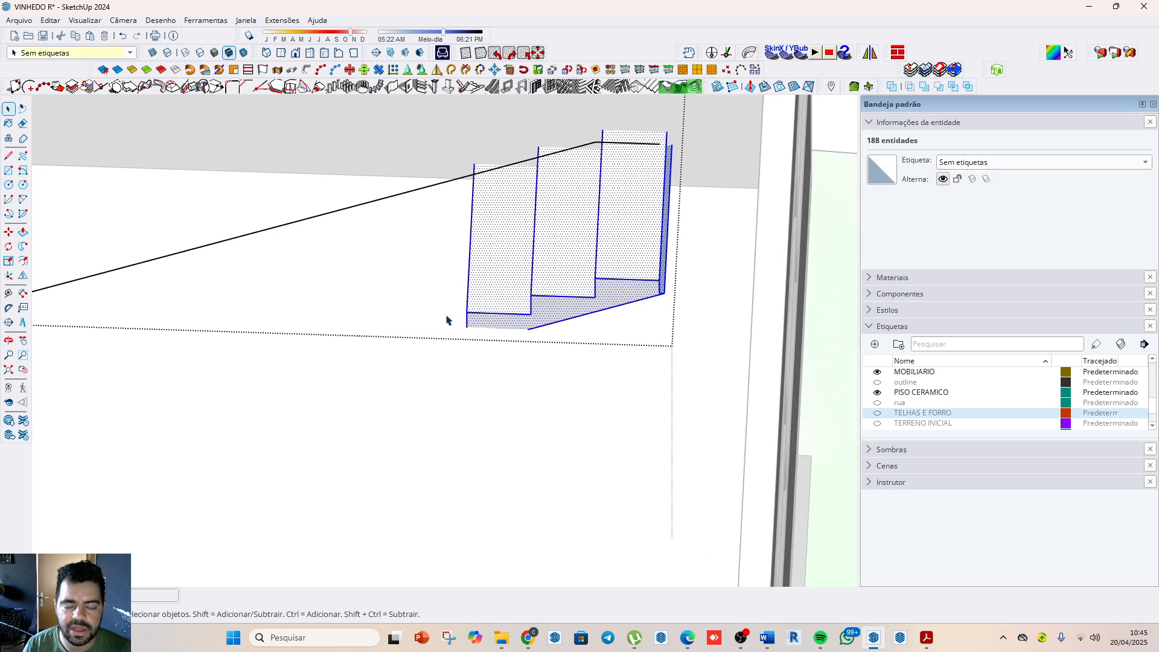
{"action": "scroll", "coordinate": [494, 332], "scroll_direction": "down", "scroll_amount": 3}
{"action": "left_click", "coordinate": [484, 391]}
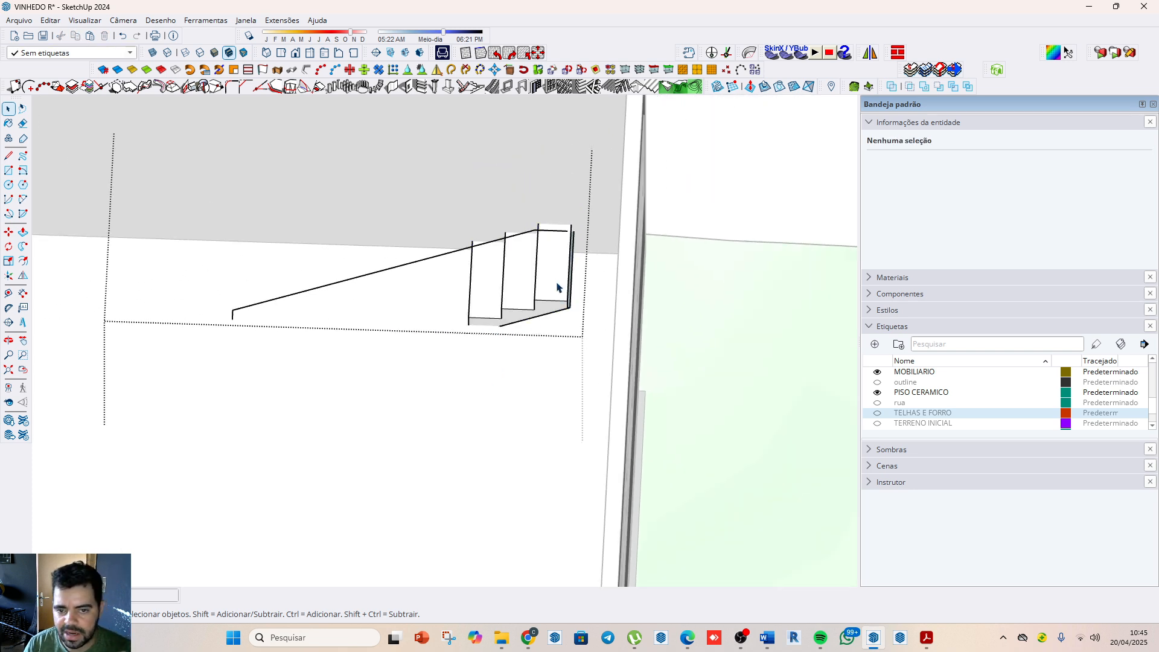
Step: Examine the relocated staircase from above the large room and from the side beneath the stilted house's slab
{"action": "scroll", "coordinate": [426, 409], "scroll_direction": "down", "scroll_amount": 2}
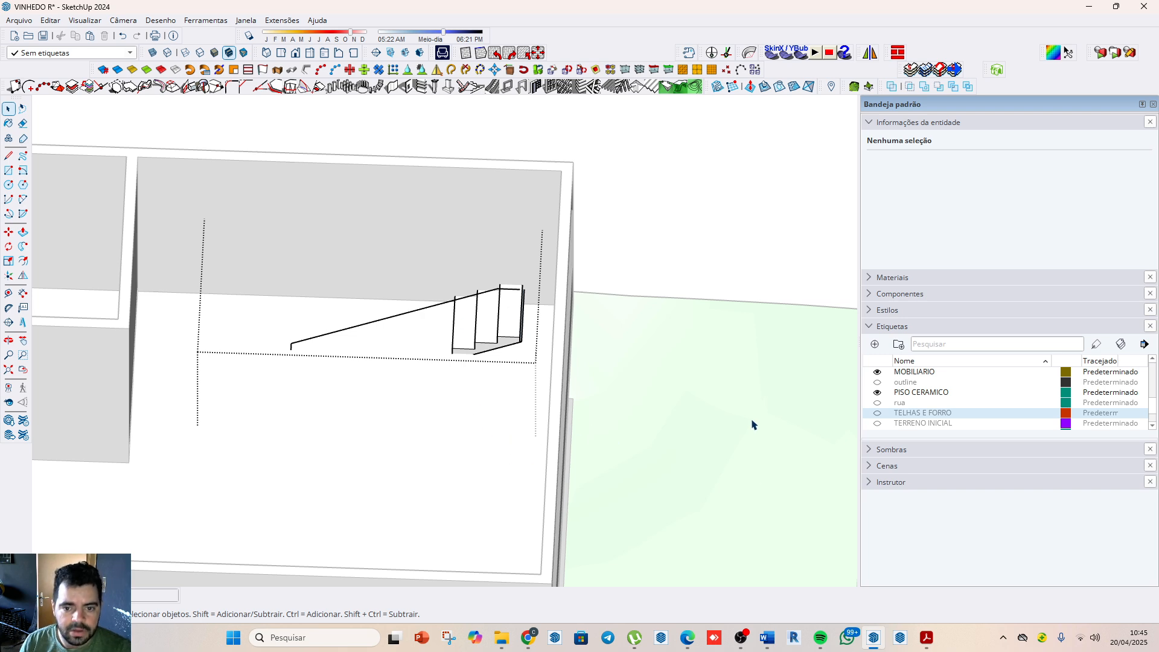
{"action": "scroll", "coordinate": [505, 409], "scroll_direction": "down", "scroll_amount": 2}
{"action": "scroll", "coordinate": [525, 434], "scroll_direction": "down", "scroll_amount": 2}
{"action": "middle_click_drag", "start_coordinate": [516, 428], "coordinate": [433, 329]}
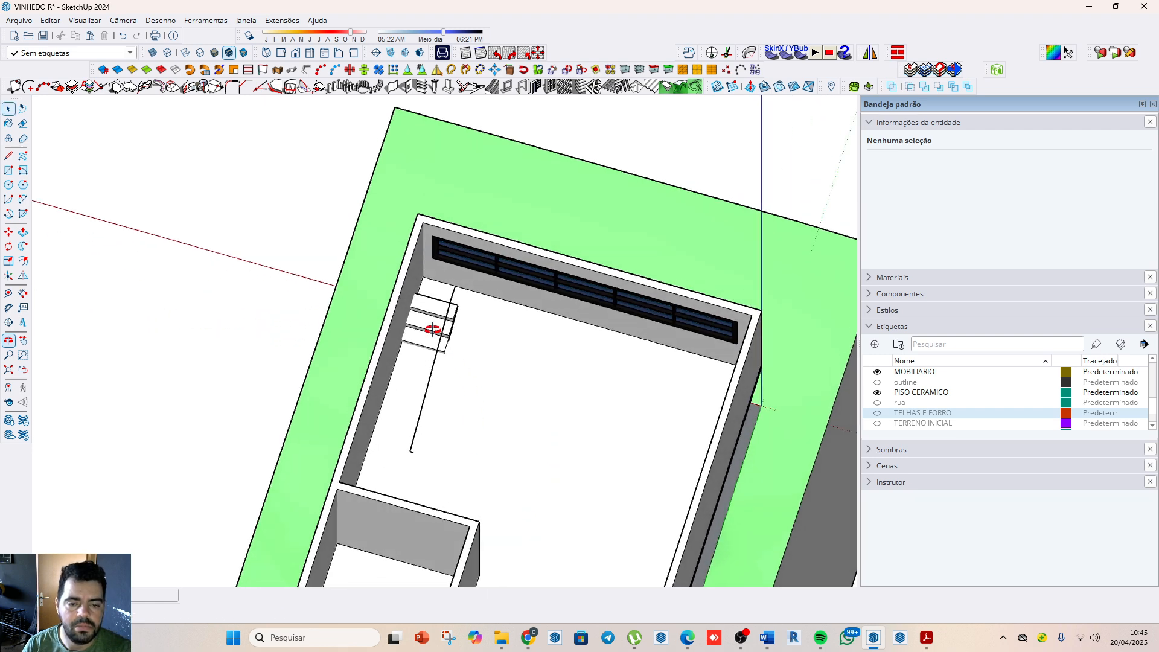
{"action": "left_click", "coordinate": [439, 374]}
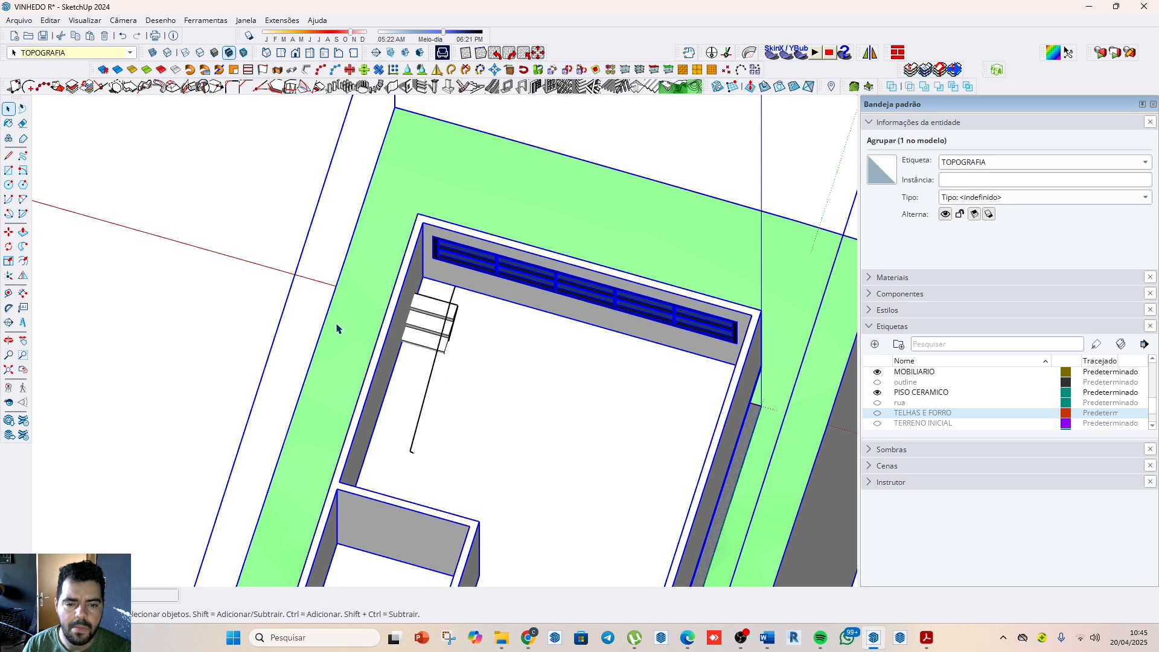
{"action": "scroll", "coordinate": [338, 331], "scroll_direction": "down", "scroll_amount": 2}
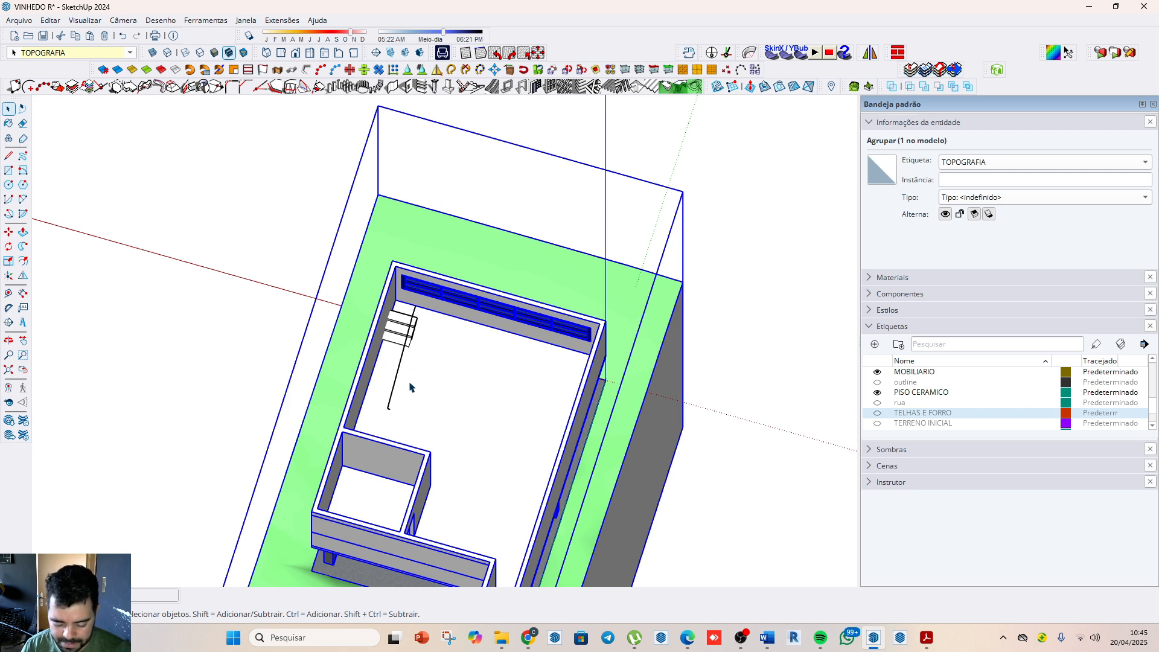
{"action": "middle_click_drag", "start_coordinate": [410, 387], "coordinate": [435, 309]}
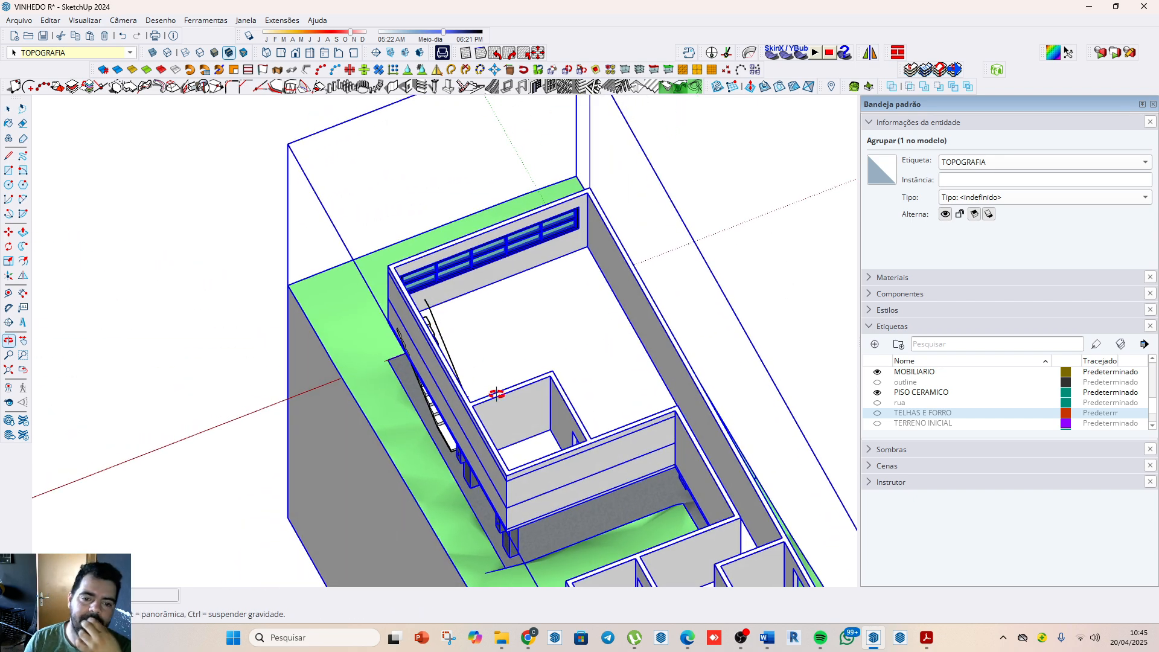
{"action": "middle_click_drag", "start_coordinate": [512, 404], "coordinate": [600, 342]}
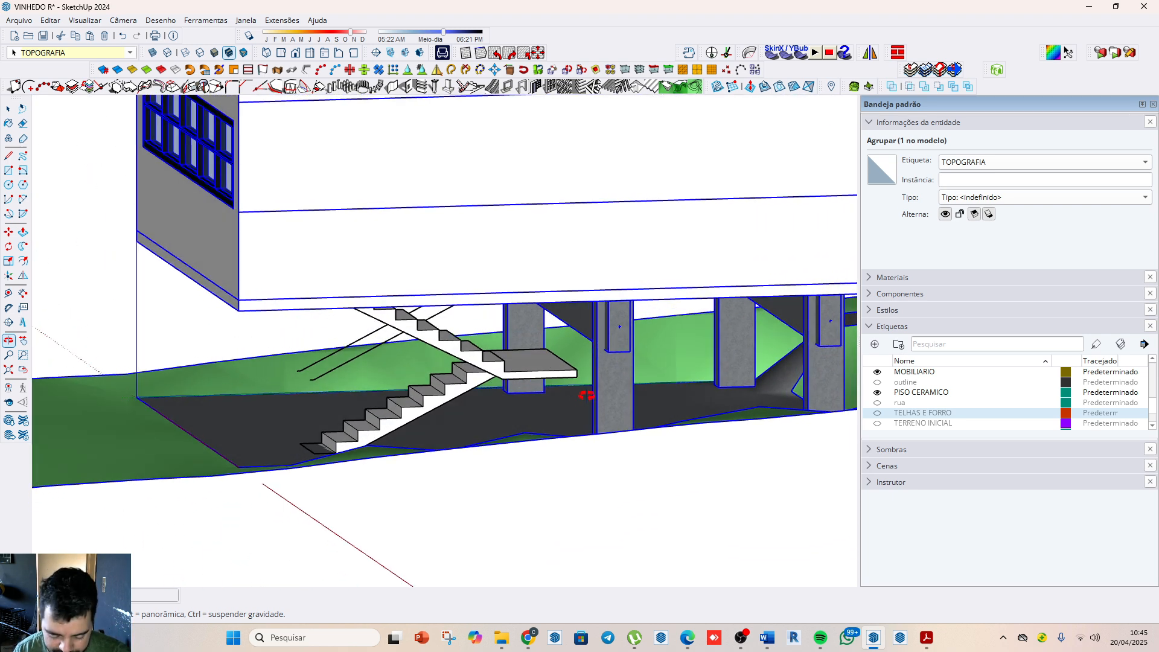
{"action": "middle_click_drag", "start_coordinate": [586, 395], "coordinate": [524, 339]}
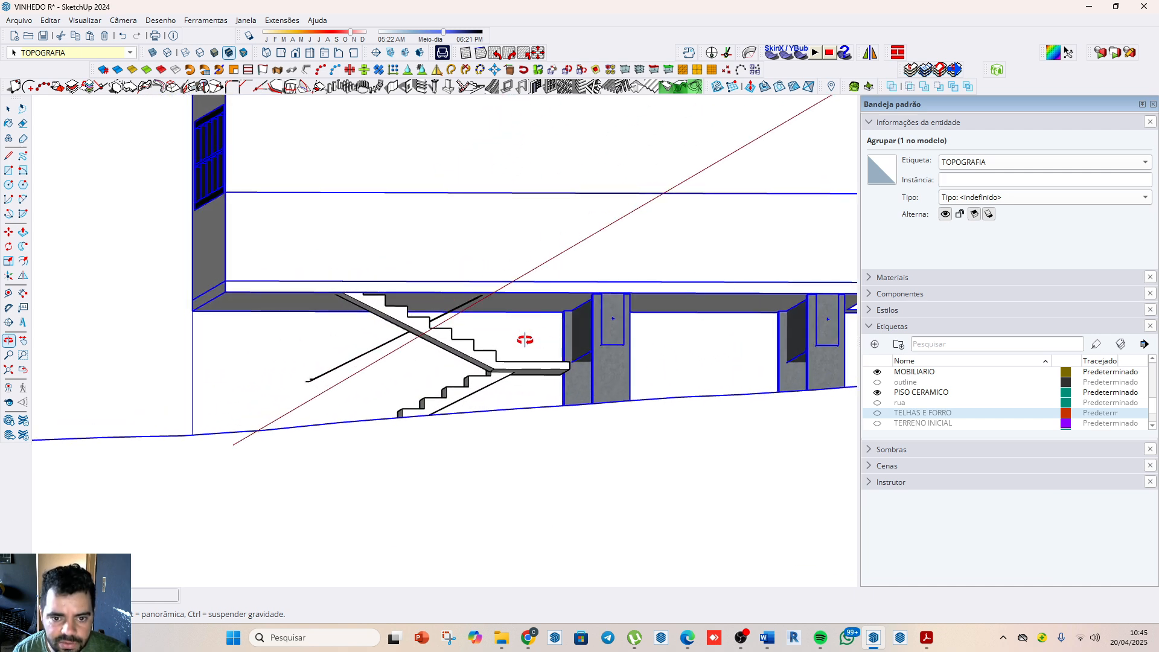
Step: Measure the vertical clearance between the staircase landing and the lower edge of the house slab above it
{"action": "key", "text": "t"}
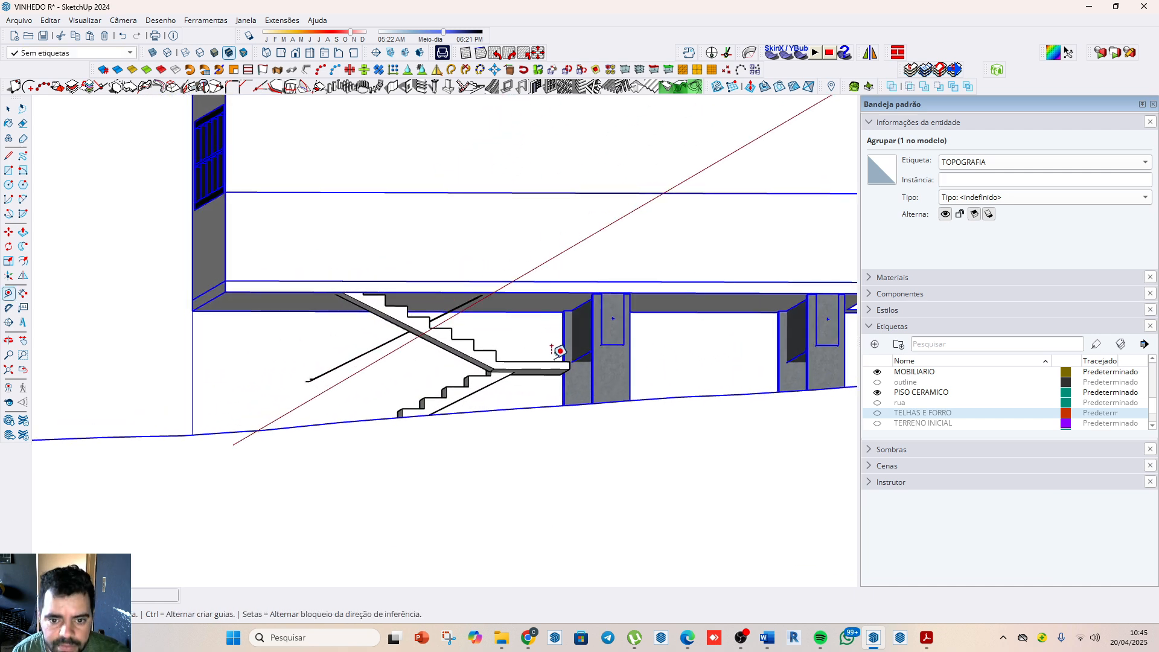
{"action": "left_click", "coordinate": [553, 361]}
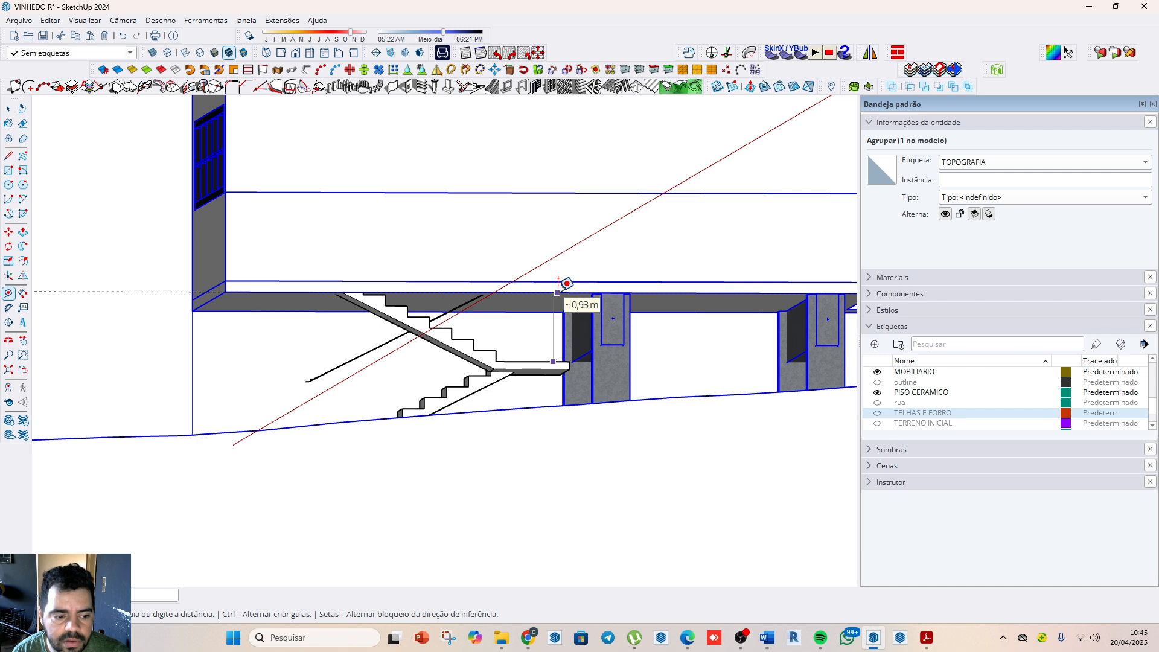
{"action": "key", "text": "space"}
{"action": "scroll", "coordinate": [483, 347], "scroll_direction": "down", "scroll_amount": 2}
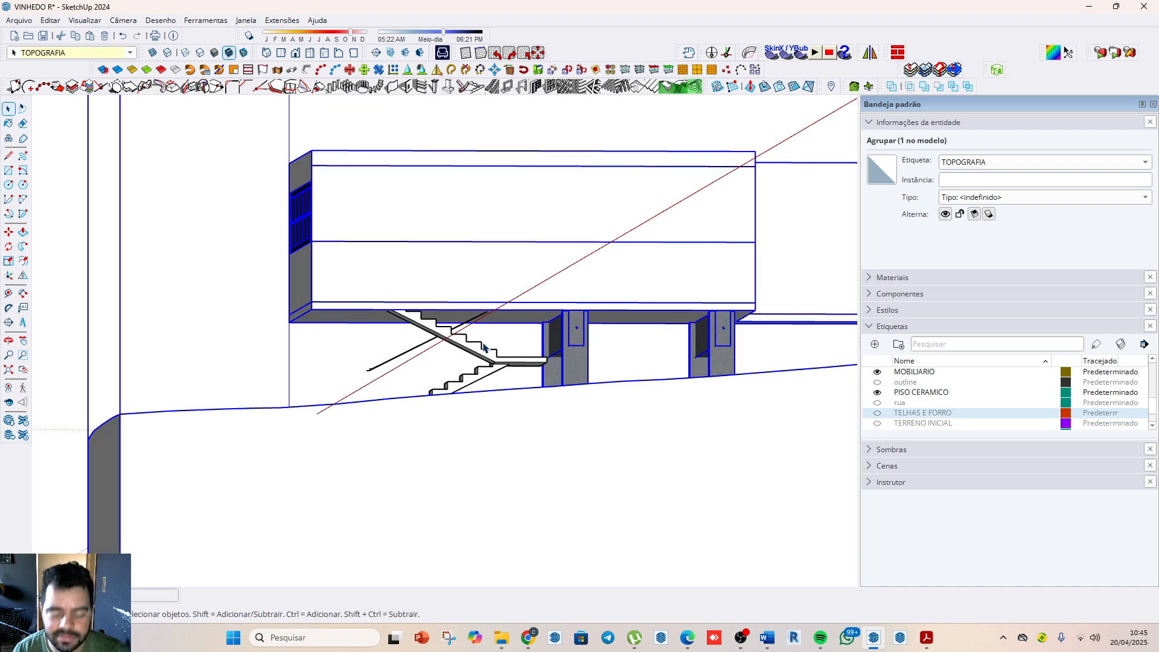
Step: Move the staircase by the foot of its lower flight from beneath the stilted house into the open gap between the two houses
{"action": "middle_click_drag", "start_coordinate": [541, 300], "coordinate": [410, 353]}
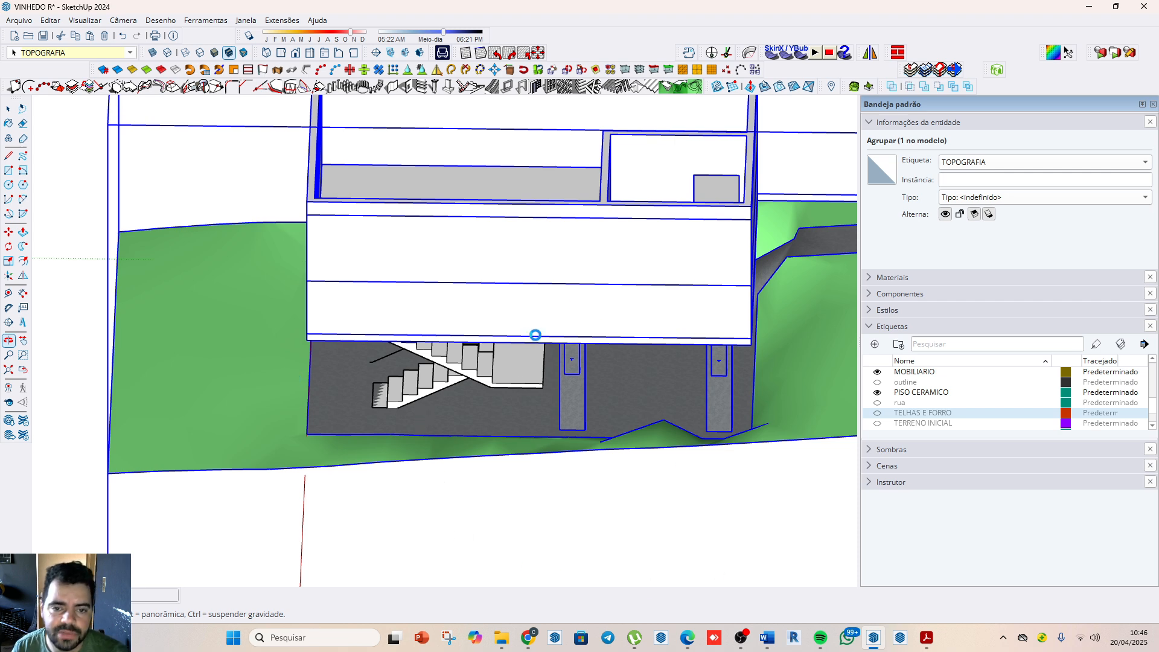
{"action": "left_click_drag", "start_coordinate": [507, 315], "coordinate": [615, 346]}
{"action": "scroll", "coordinate": [606, 178], "scroll_direction": "up", "scroll_amount": 4}
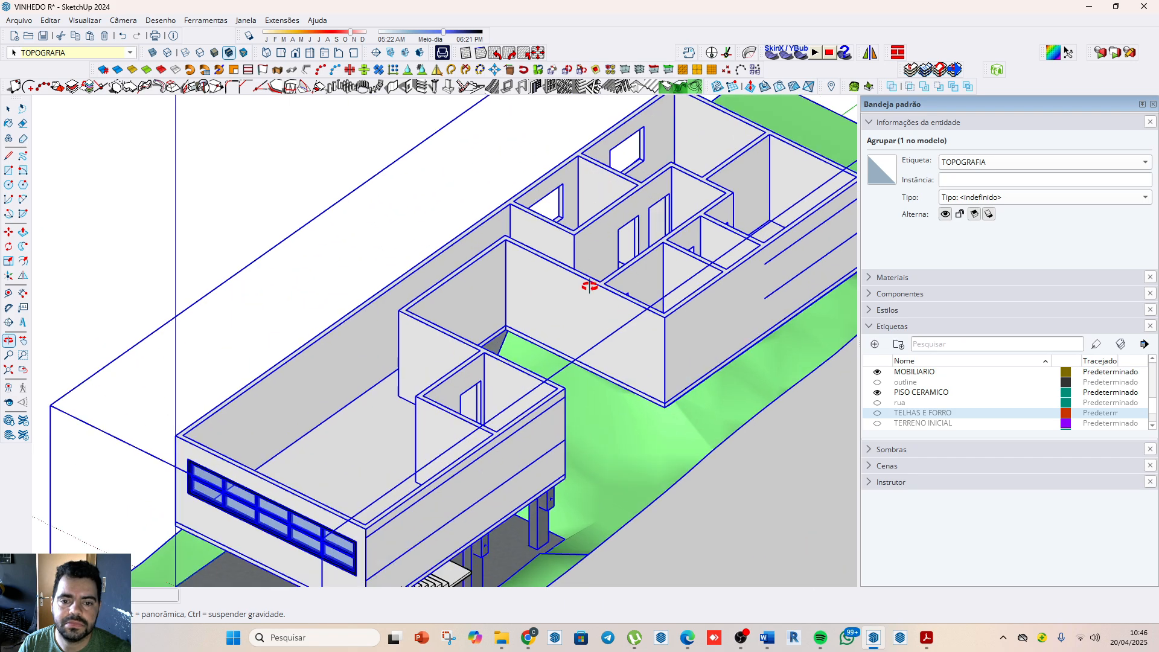
{"action": "left_click_drag", "start_coordinate": [572, 312], "coordinate": [274, 320]}
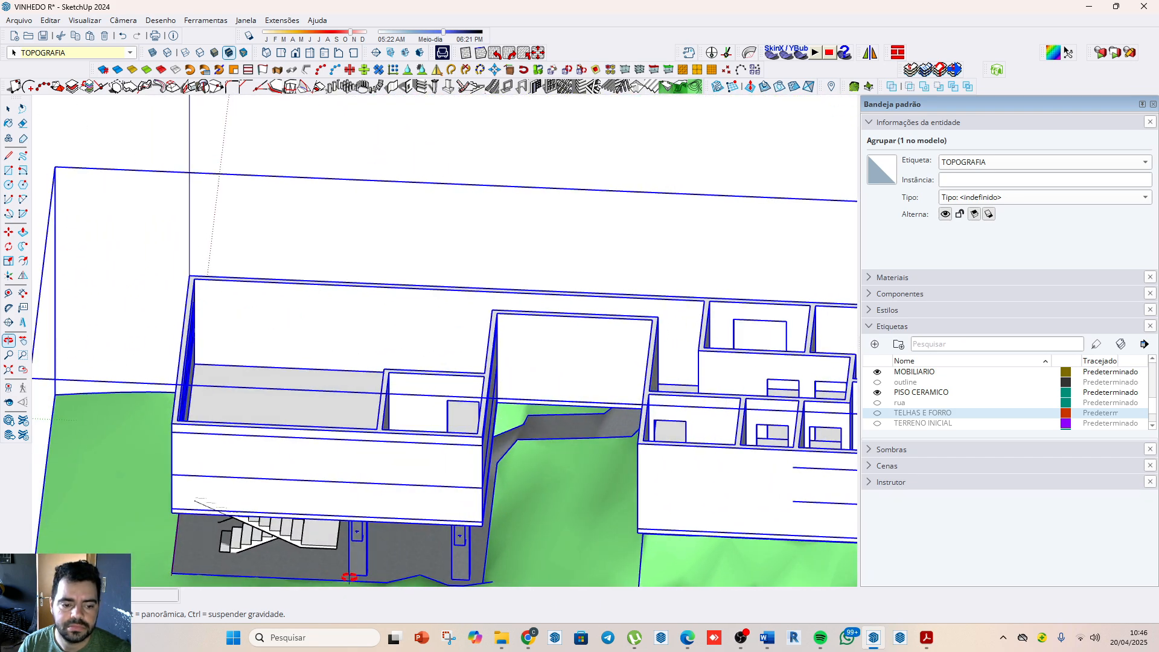
{"action": "key", "text": "space"}
{"action": "left_click", "coordinate": [297, 547]}
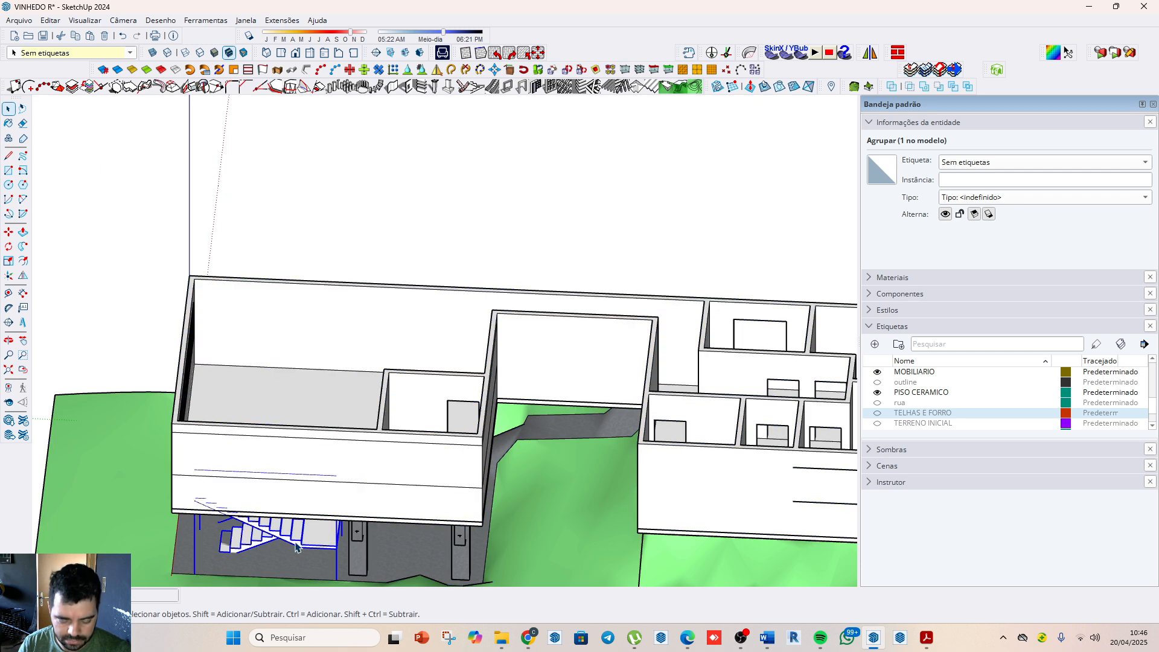
{"action": "key", "text": "m"}
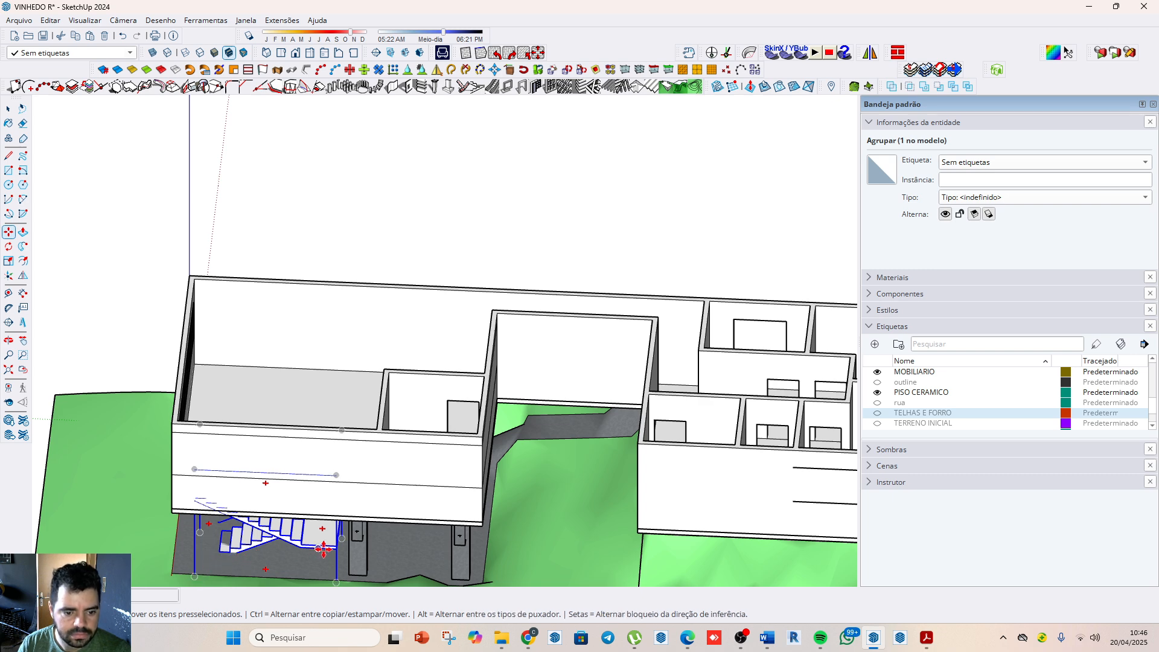
{"action": "left_click", "coordinate": [229, 552]}
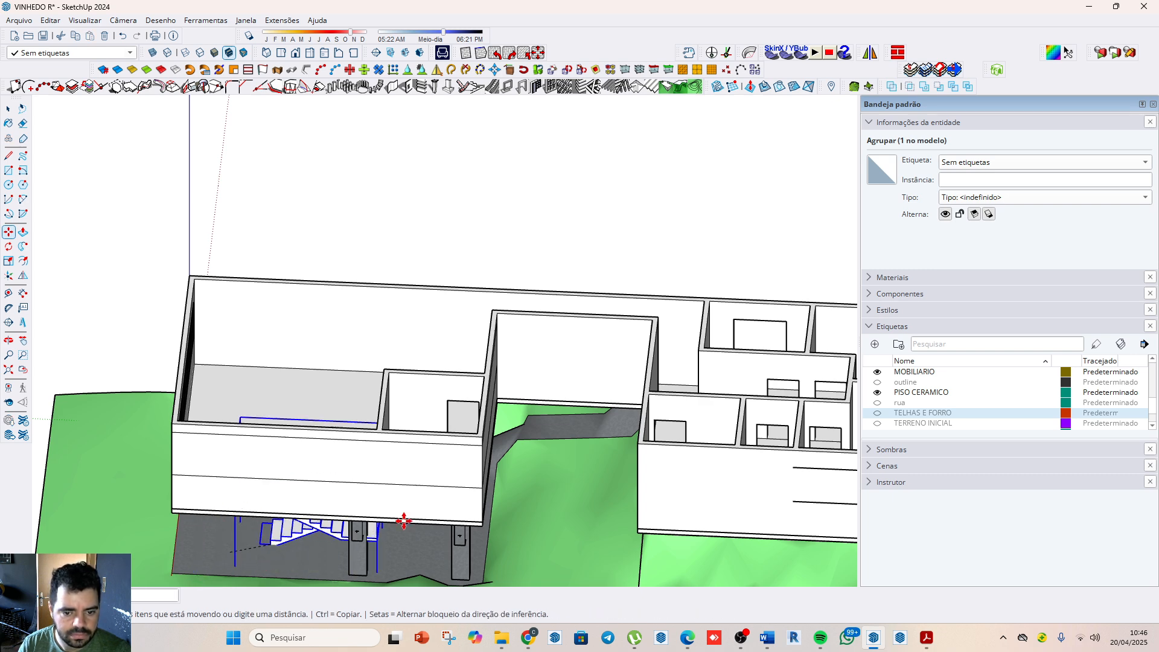
{"action": "scroll", "coordinate": [489, 483], "scroll_direction": "up", "scroll_amount": 10}
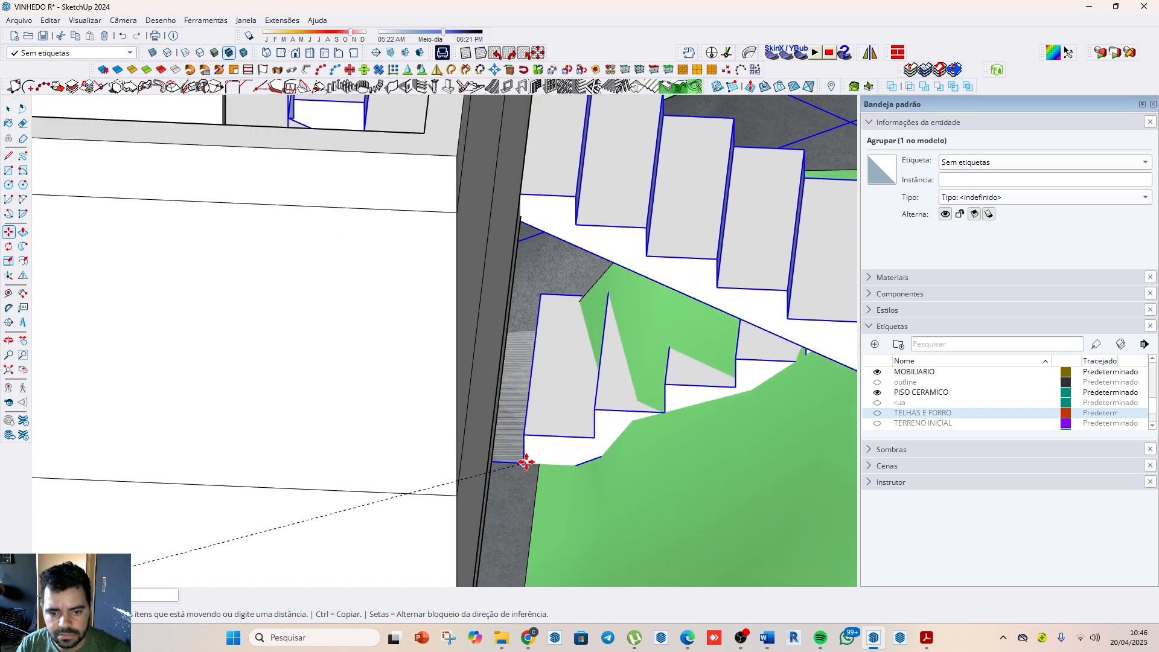
{"action": "left_click", "coordinate": [539, 466]}
{"action": "scroll", "coordinate": [504, 430], "scroll_direction": "down", "scroll_amount": 5}
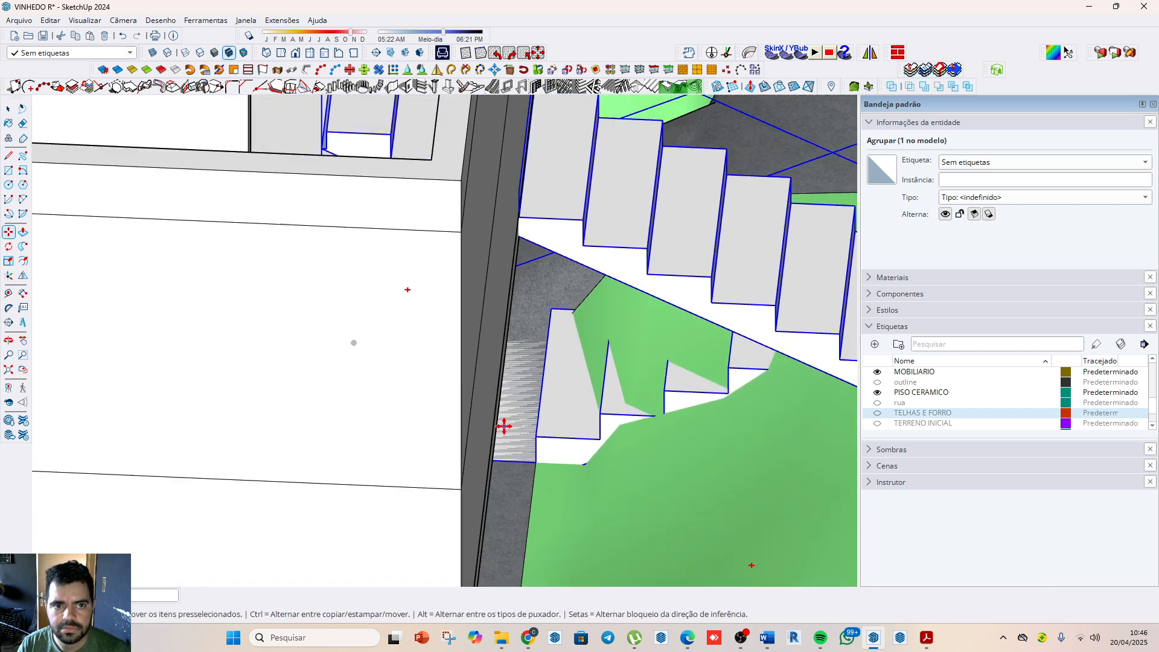
Step: Draw a vertical rectangle from the landing corner to the foot of the lower flight and extrude it across the flight as a block
{"action": "middle_click_drag", "start_coordinate": [452, 460], "coordinate": [615, 408]}
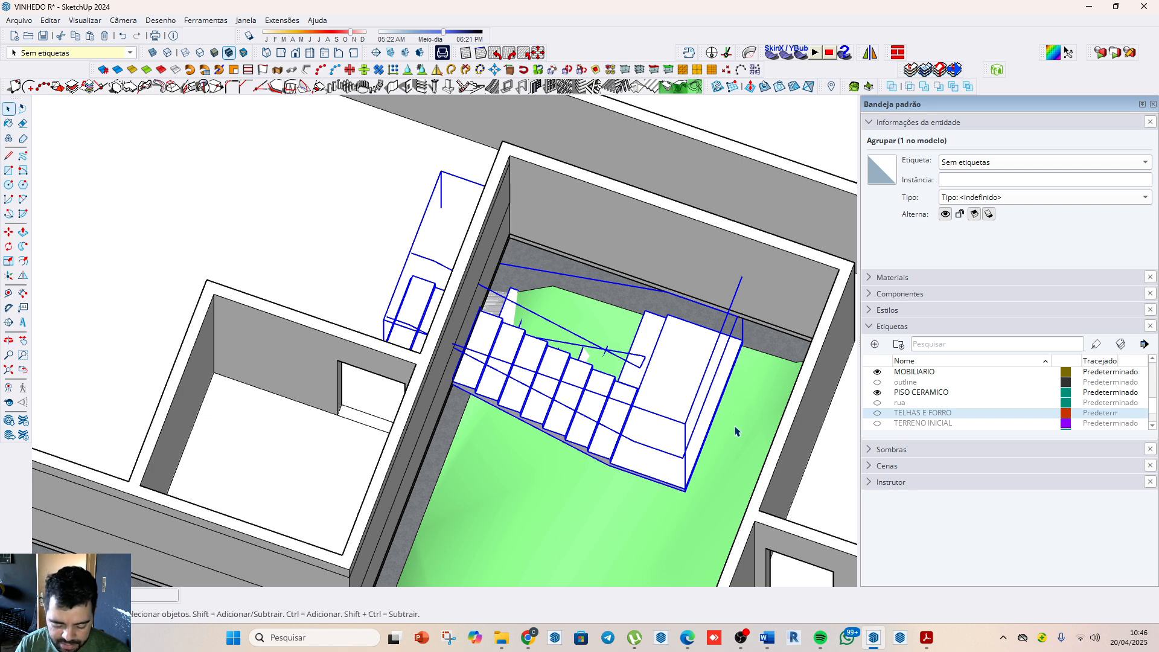
{"action": "key", "text": "t"}
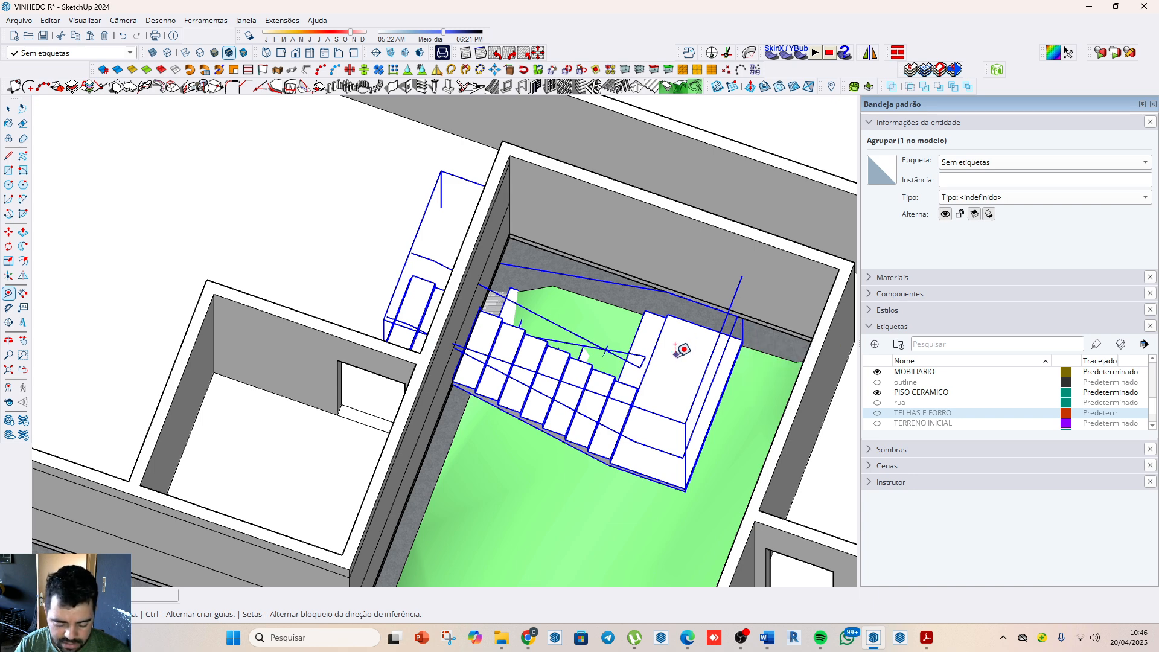
{"action": "key", "text": "r"}
{"action": "scroll", "coordinate": [646, 320], "scroll_direction": "up", "scroll_amount": 2}
{"action": "left_click", "coordinate": [656, 307]}
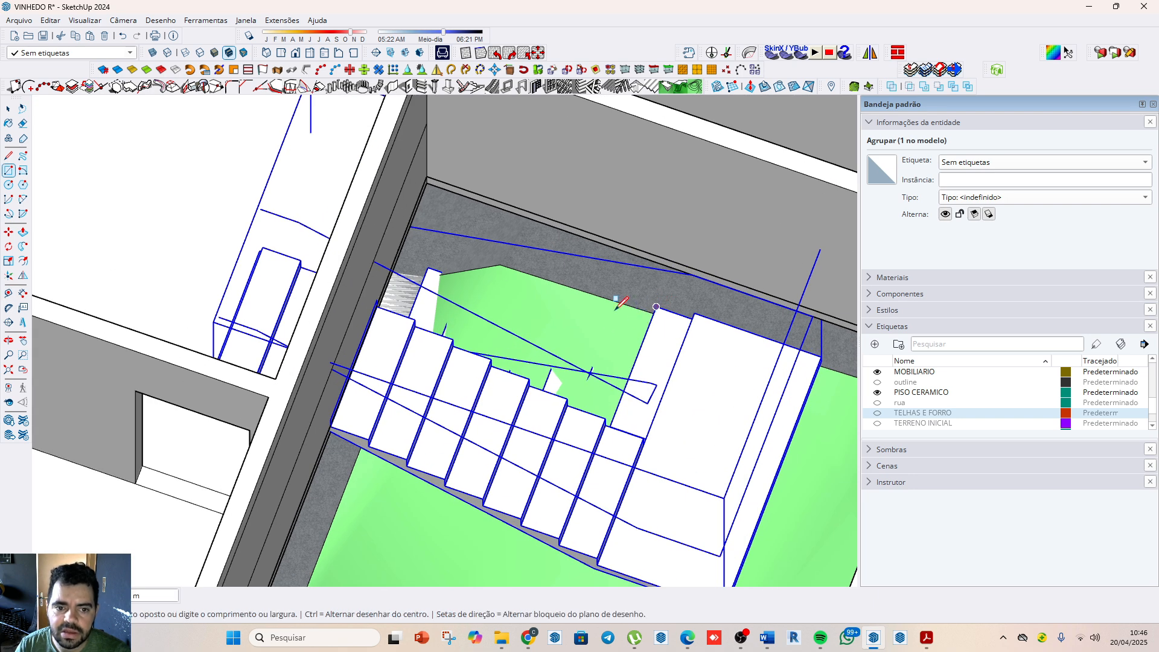
{"action": "left_click", "coordinate": [427, 266]}
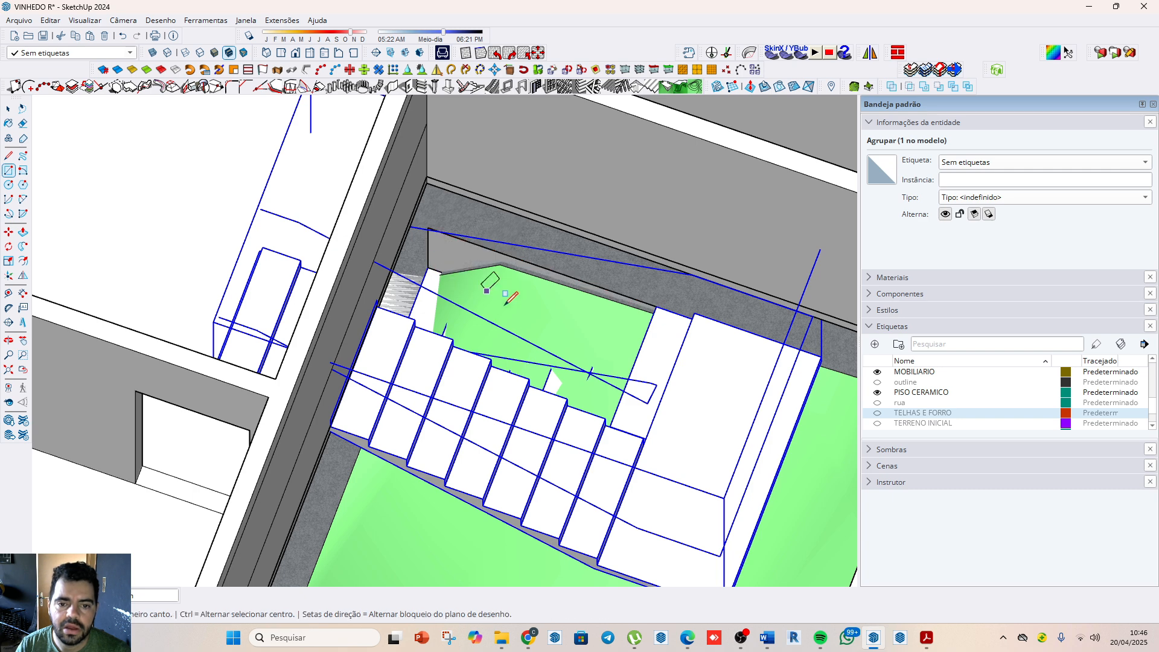
{"action": "key", "text": "p"}
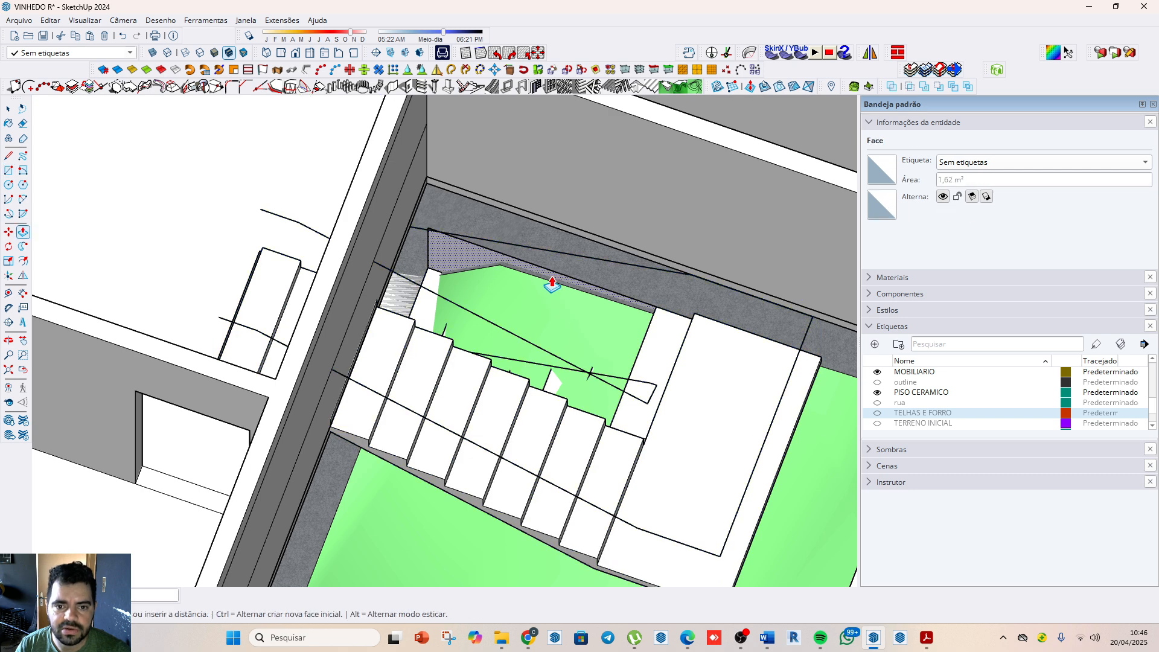
{"action": "scroll", "coordinate": [537, 330], "scroll_direction": "down", "scroll_amount": 3}
{"action": "scroll", "coordinate": [576, 369], "scroll_direction": "up", "scroll_amount": 6}
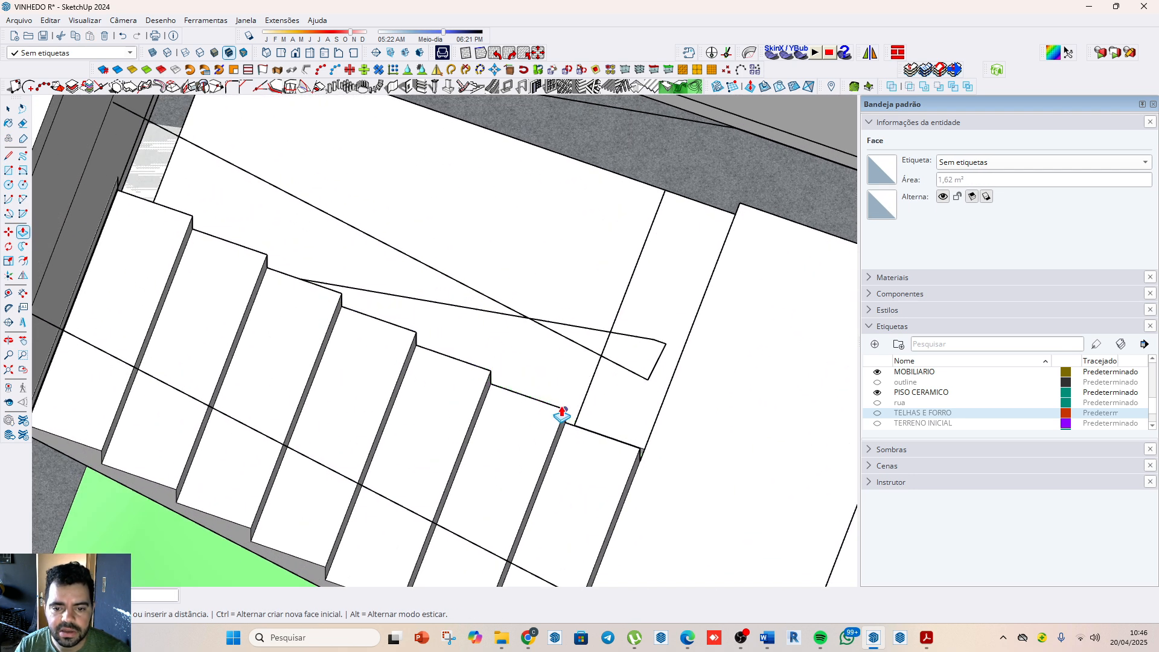
Step: Select all geometry of the new block and try to drape it onto the terrain while still ungrouped
{"action": "key", "text": "space"}
{"action": "left_click", "coordinate": [531, 289]}
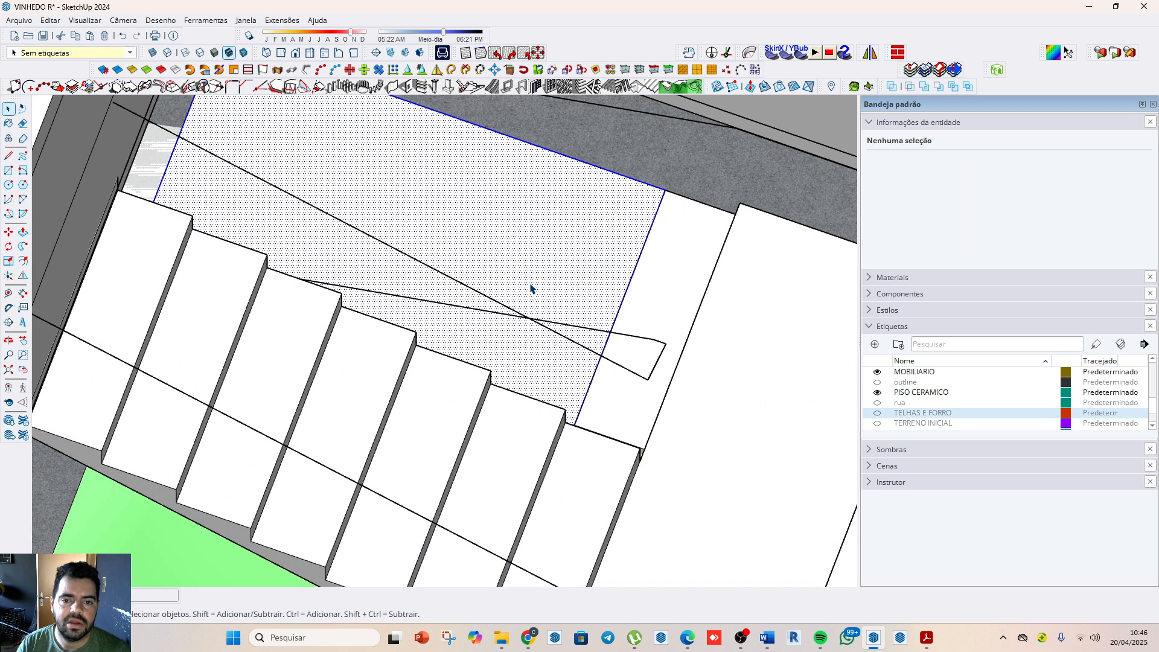
{"action": "middle_click_drag", "start_coordinate": [531, 289], "coordinate": [506, 310]}
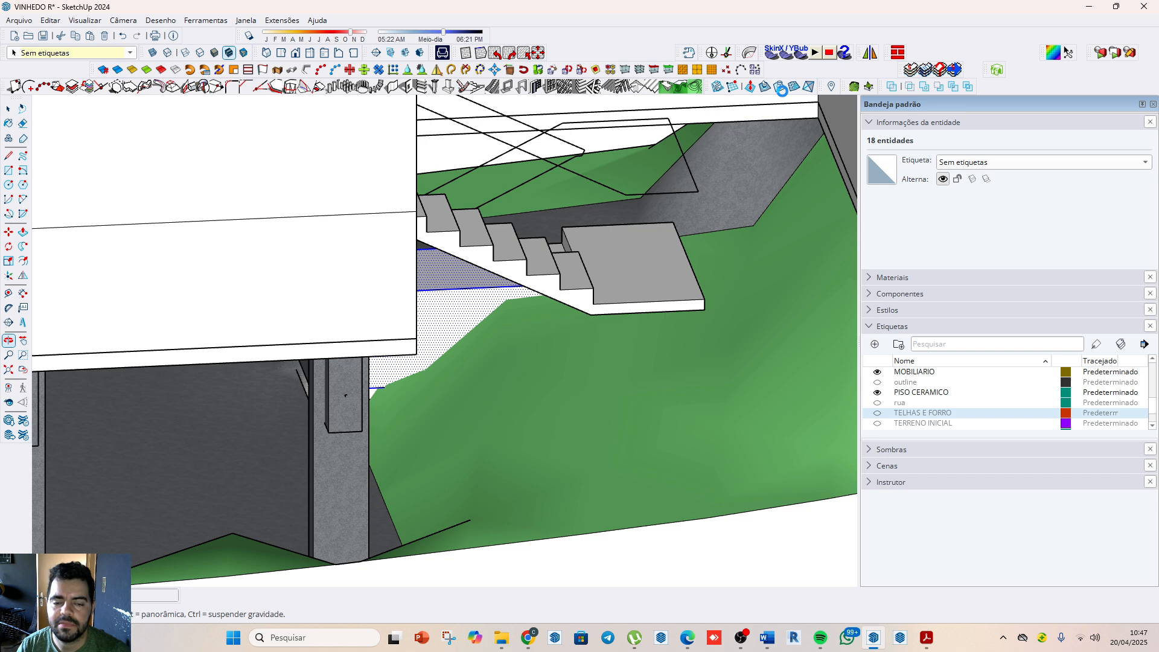
{"action": "scroll", "coordinate": [778, 94], "scroll_direction": "down", "scroll_amount": 1}
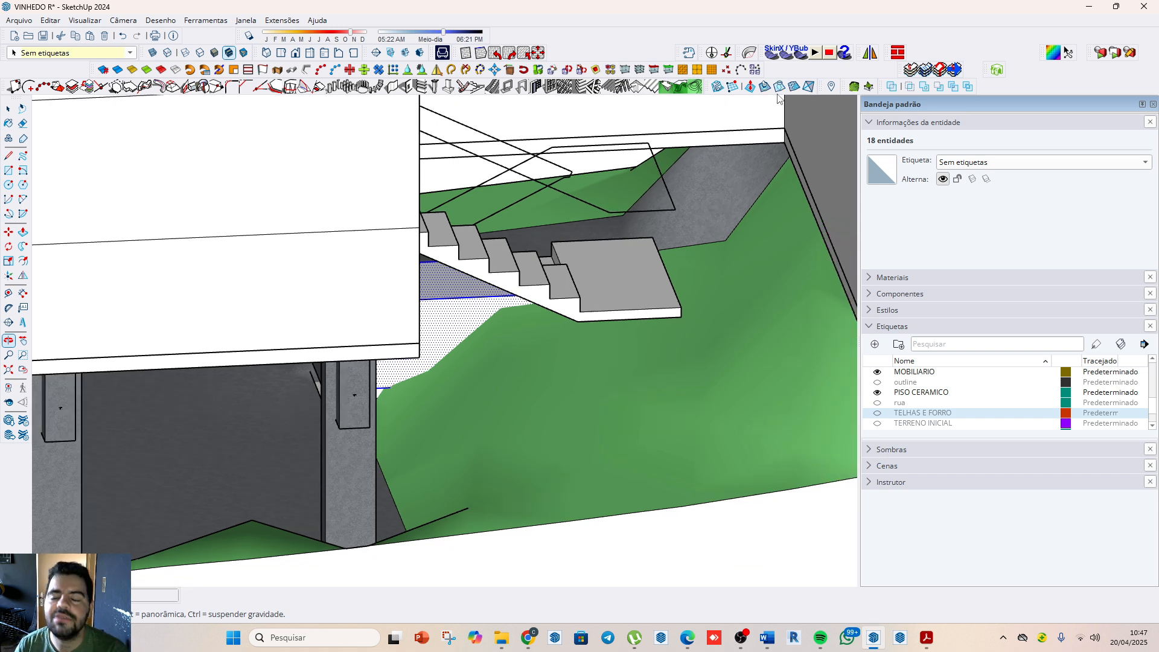
{"action": "left_click", "coordinate": [779, 86]}
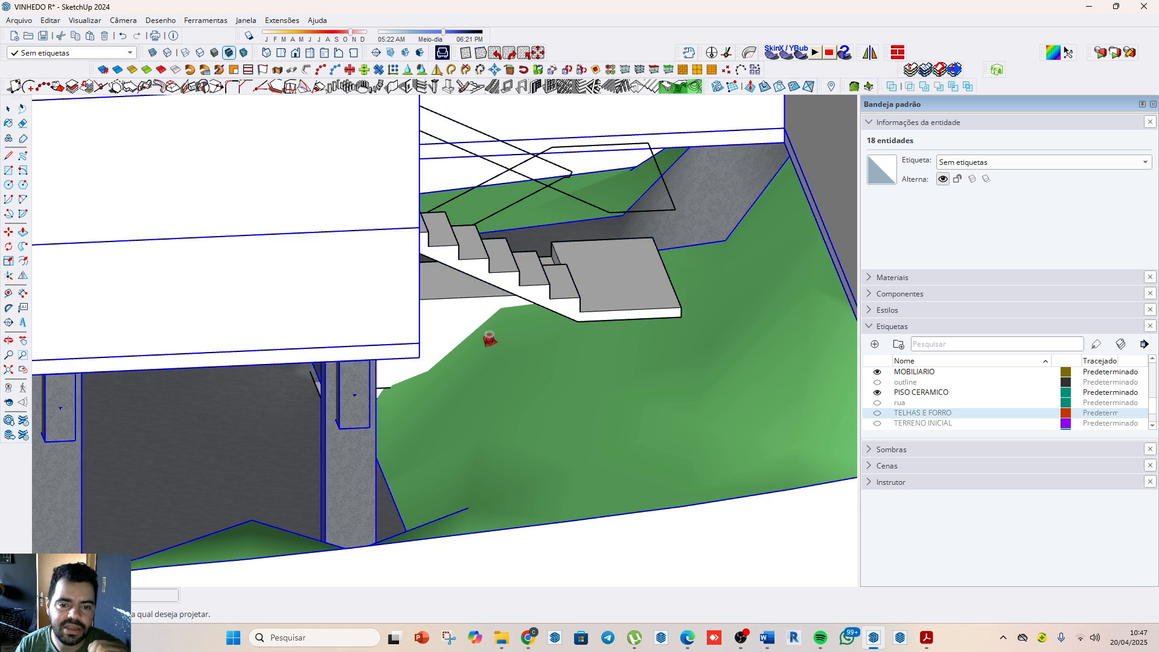
{"action": "left_click", "coordinate": [487, 343]}
{"action": "key", "text": "space"}
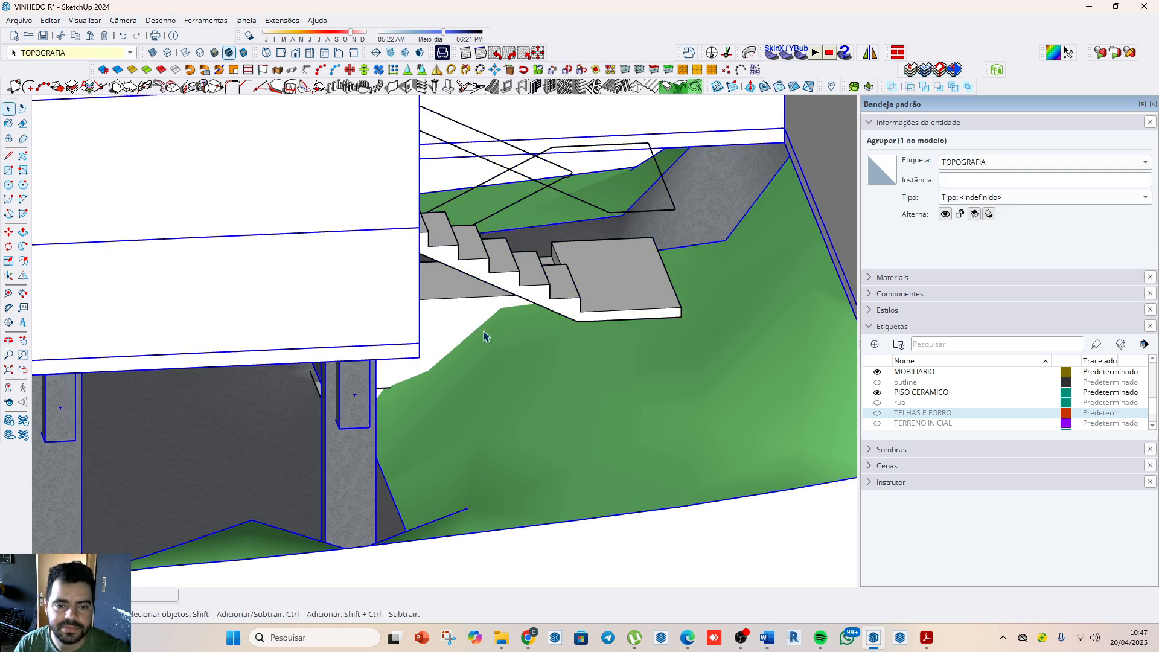
Step: Group the block's geometry and try to drape the group onto the terrain
{"action": "left_click", "coordinate": [474, 320]}
{"action": "right_click", "coordinate": [473, 320]}
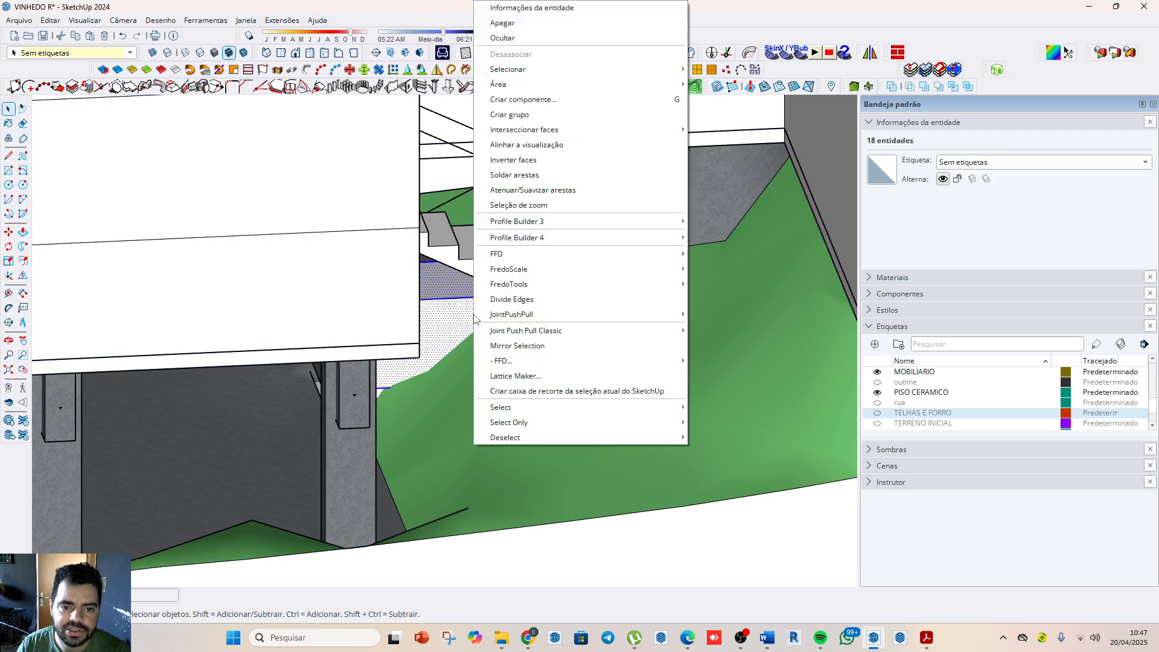
{"action": "left_click", "coordinate": [562, 114]}
{"action": "left_click", "coordinate": [786, 88]}
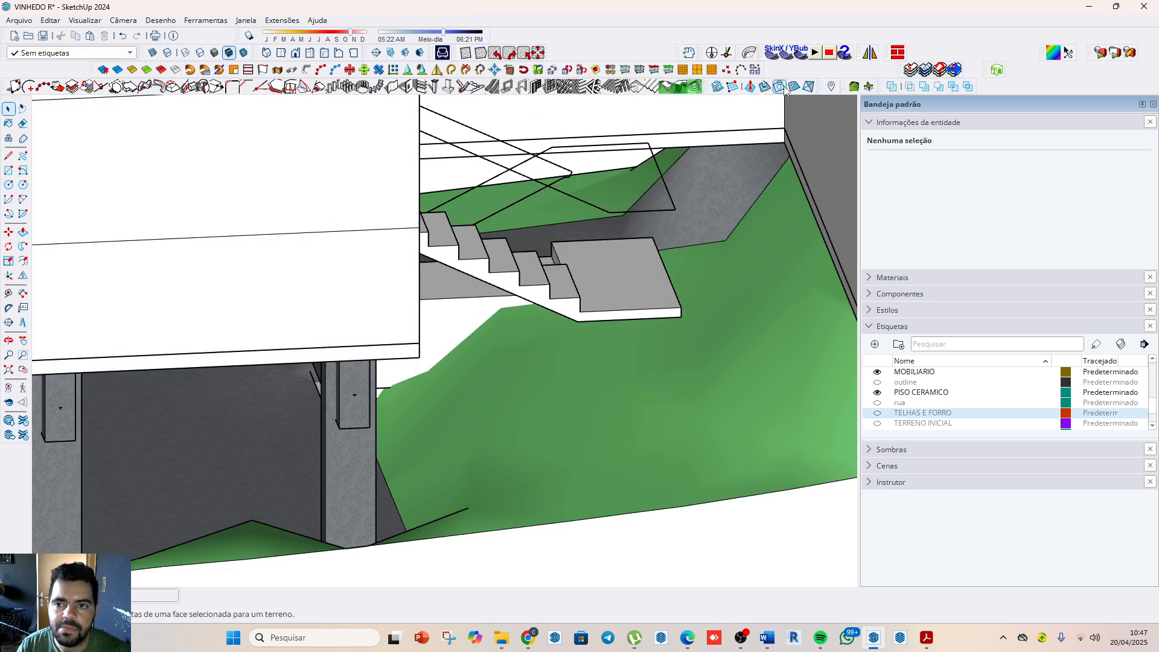
{"action": "left_click", "coordinate": [535, 360]}
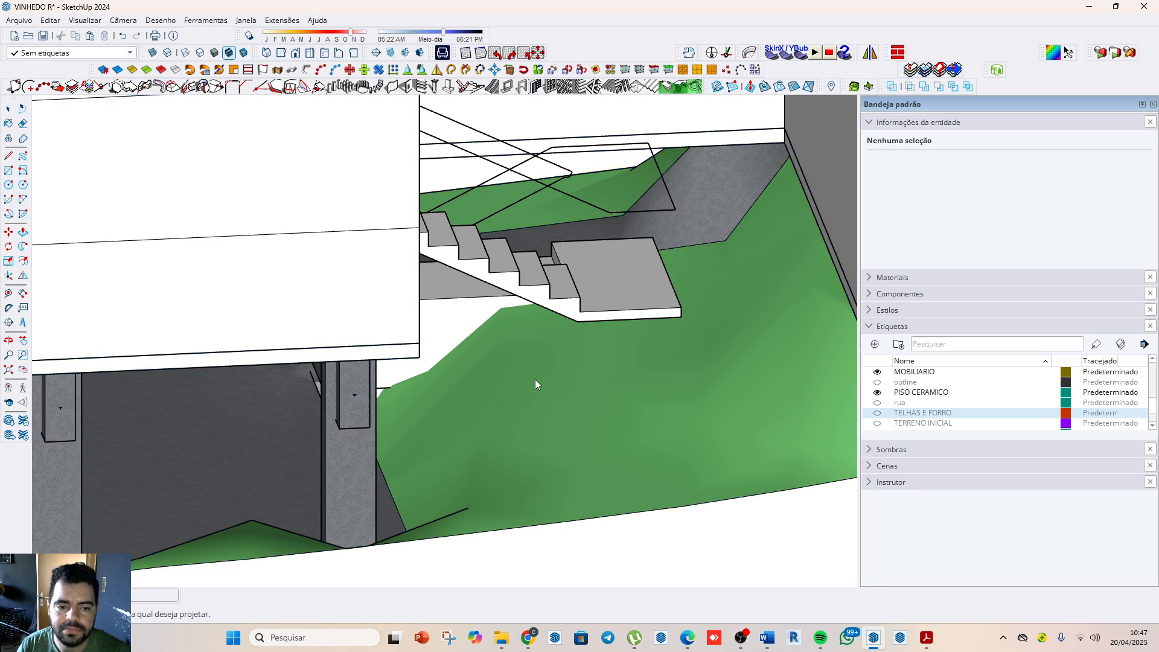
{"action": "key", "text": "space"}
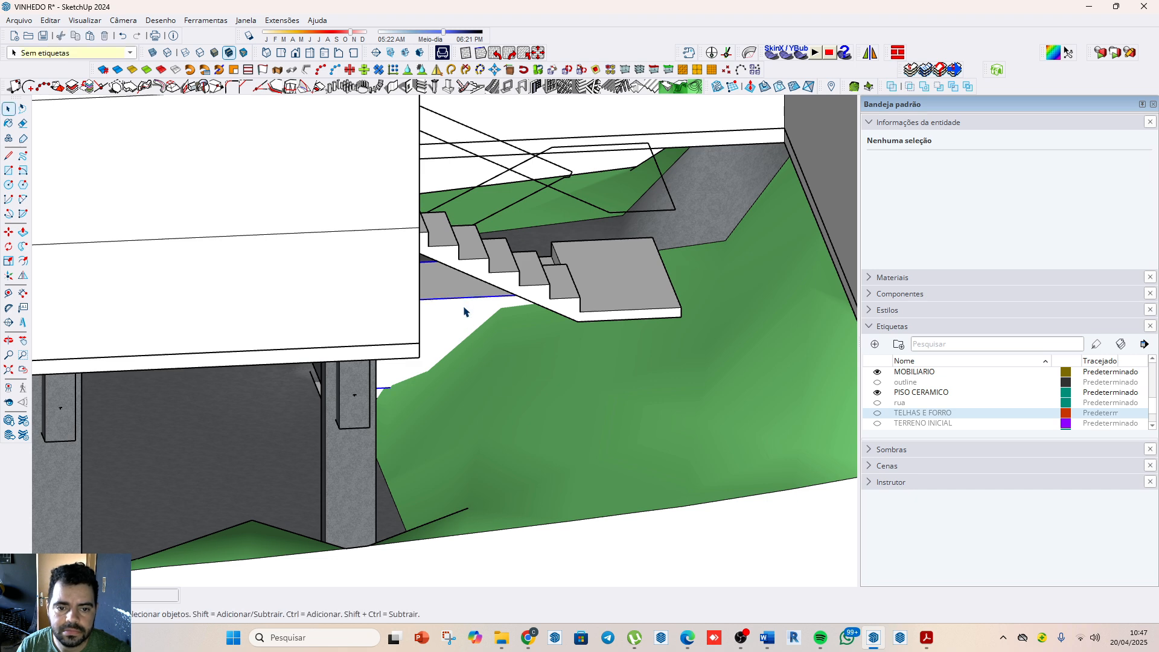
Step: Delete the grouped block covering the staircase's lower flight
{"action": "left_click", "coordinate": [464, 309]}
{"action": "left_click", "coordinate": [559, 422]}
{"action": "left_click", "coordinate": [467, 312]}
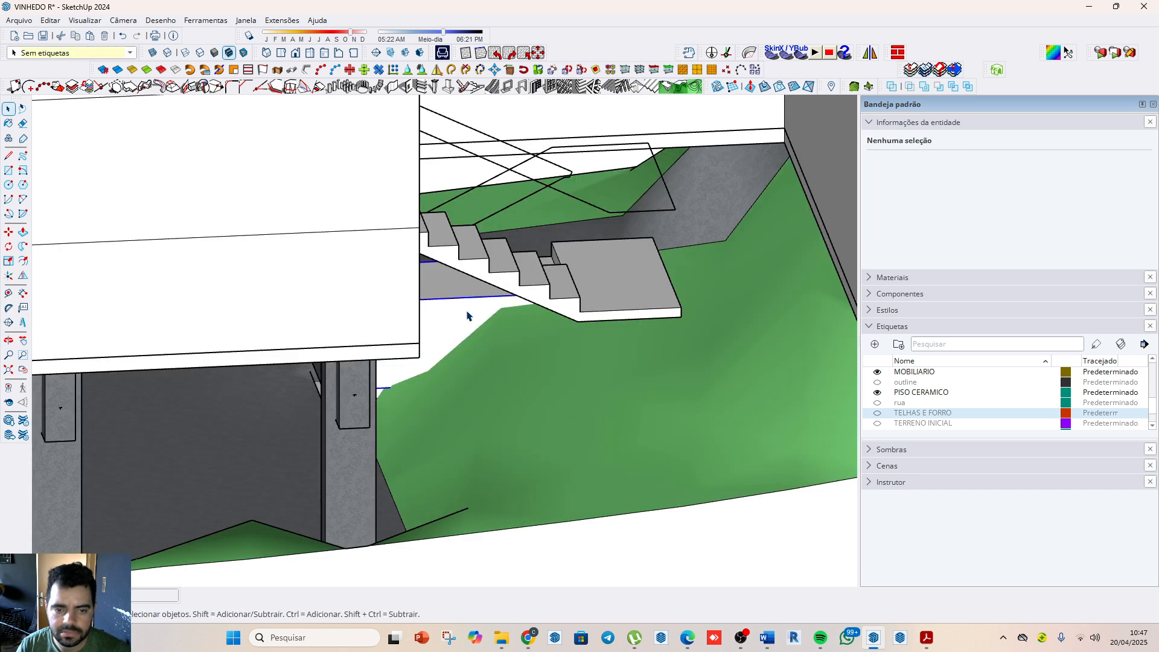
{"action": "key", "text": "Delete"}
{"action": "scroll", "coordinate": [493, 346], "scroll_direction": "up", "scroll_amount": 3}
{"action": "scroll", "coordinate": [508, 317], "scroll_direction": "down", "scroll_amount": 6}
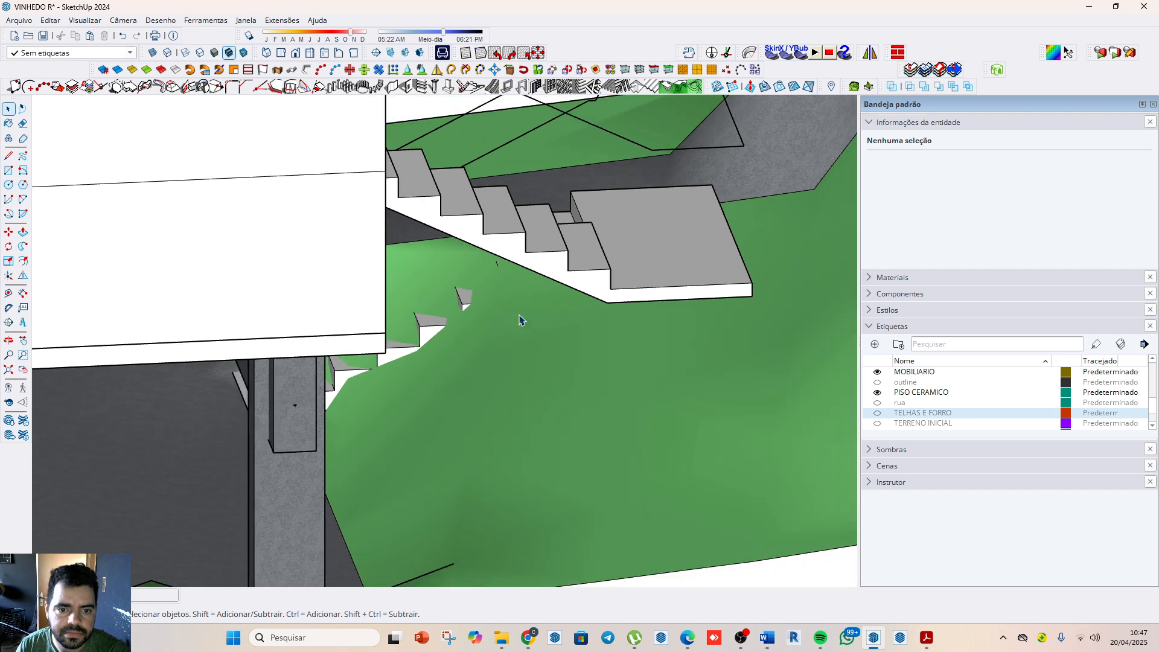
{"action": "scroll", "coordinate": [531, 362], "scroll_direction": "down", "scroll_amount": 8}
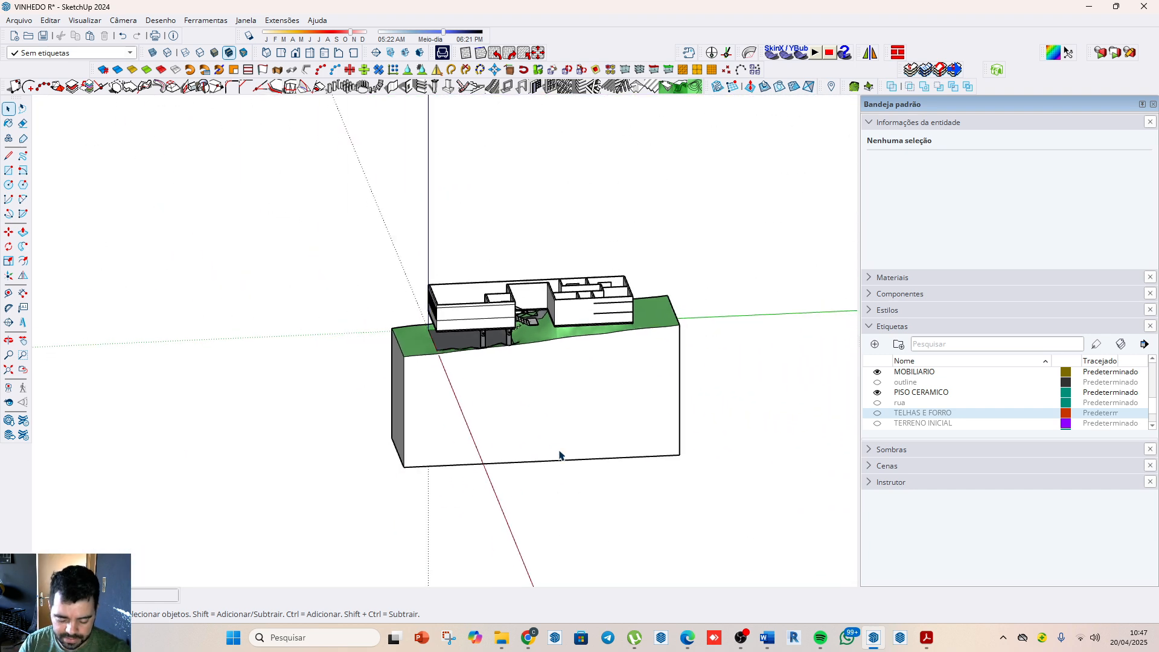
Step: Drape the grouped block's outline onto the TOPOGRAFIA terrain beneath the staircase's lower flight
{"action": "middle_click_drag", "start_coordinate": [561, 456], "coordinate": [513, 324]}
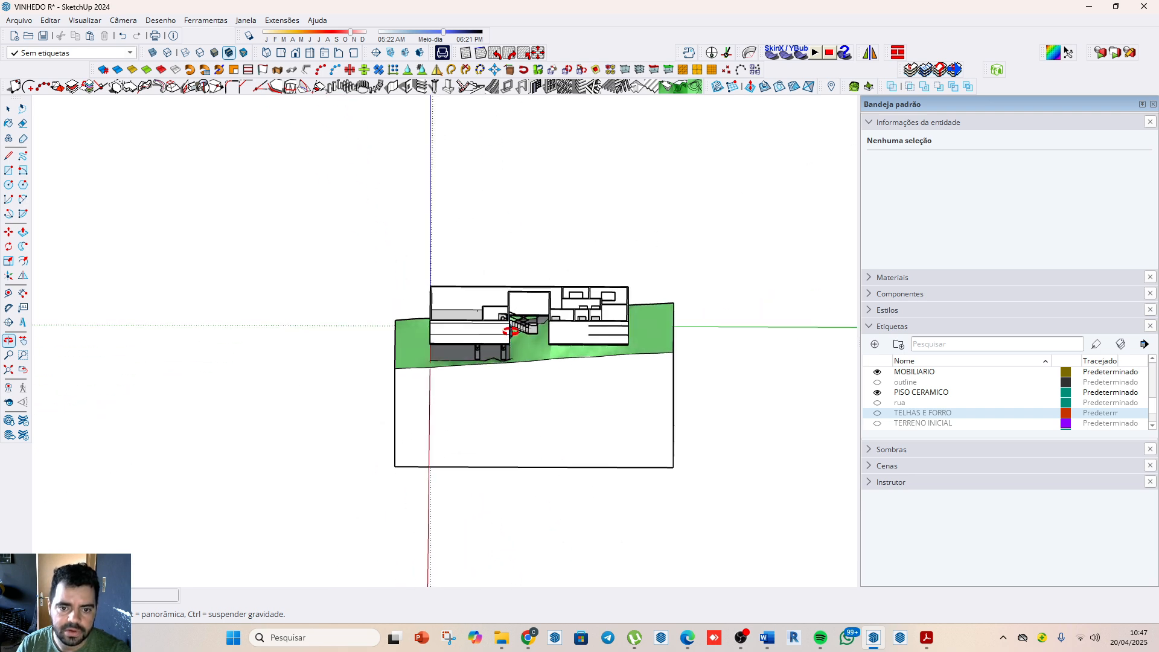
{"action": "scroll", "coordinate": [527, 345], "scroll_direction": "up", "scroll_amount": 4}
{"action": "scroll", "coordinate": [526, 345], "scroll_direction": "up", "scroll_amount": 2}
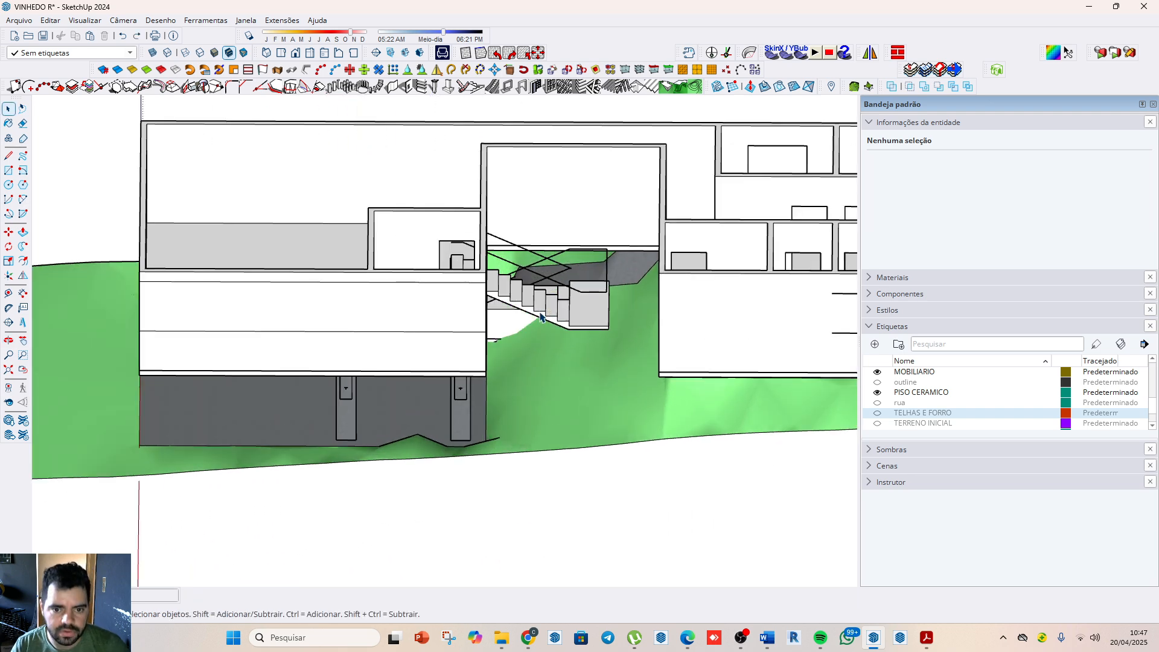
{"action": "scroll", "coordinate": [531, 326], "scroll_direction": "up", "scroll_amount": 4}
{"action": "left_click", "coordinate": [468, 329]}
{"action": "scroll", "coordinate": [677, 152], "scroll_direction": "up", "scroll_amount": 2}
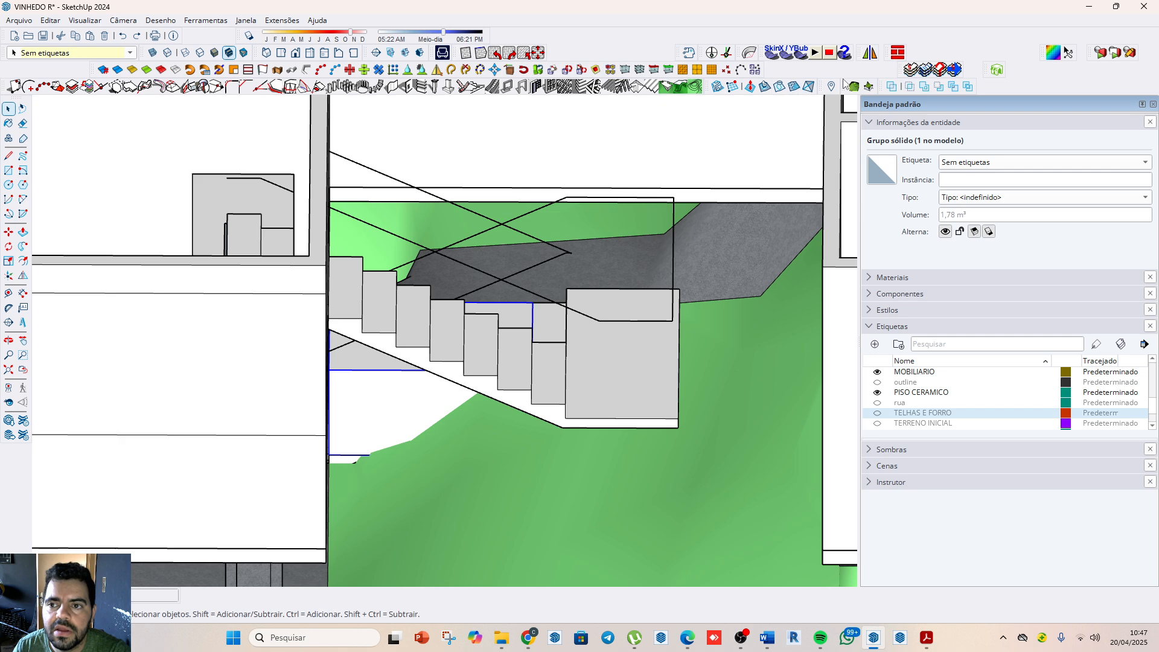
{"action": "left_click", "coordinate": [780, 86]}
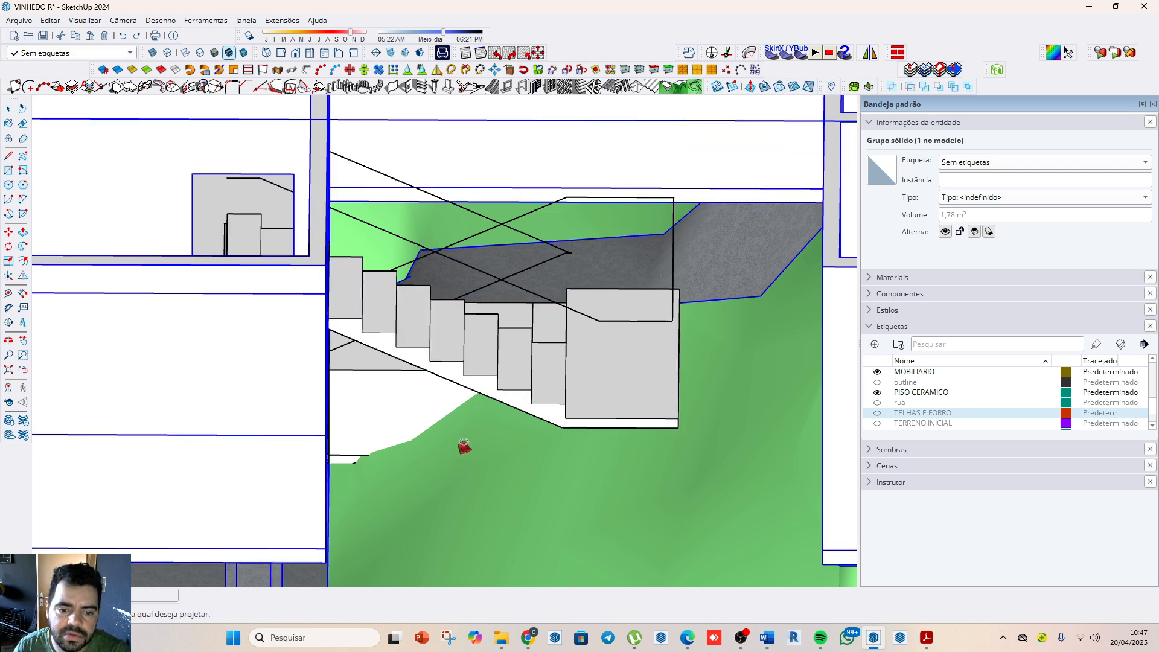
{"action": "scroll", "coordinate": [468, 374], "scroll_direction": "down", "scroll_amount": 3}
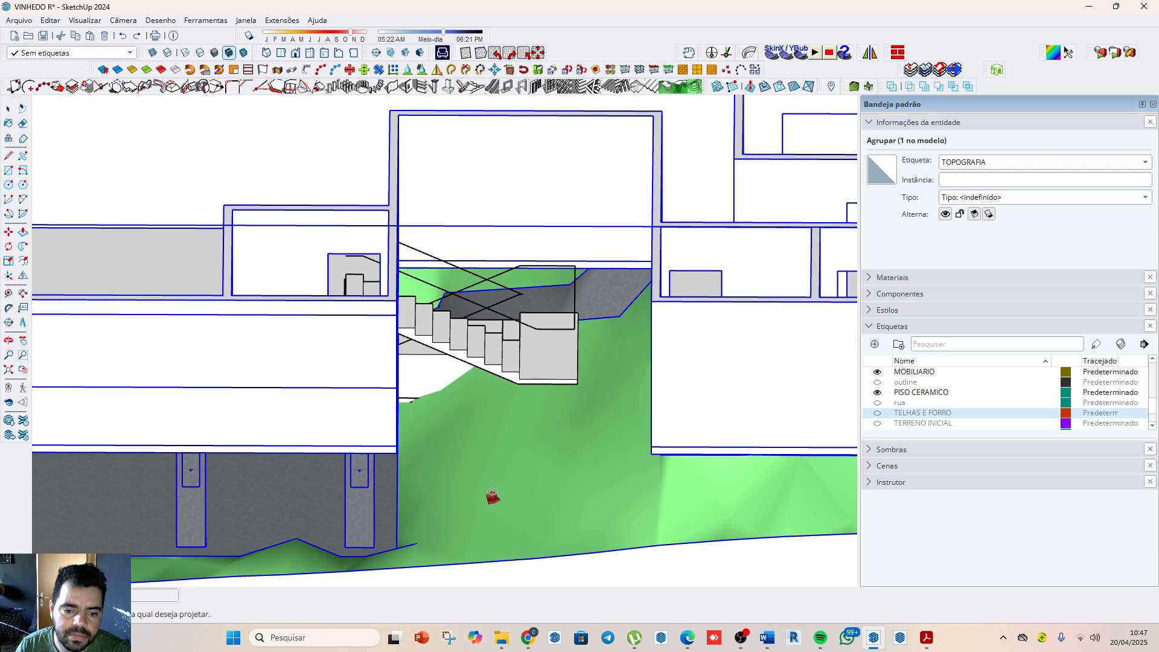
{"action": "scroll", "coordinate": [502, 432], "scroll_direction": "down", "scroll_amount": 2}
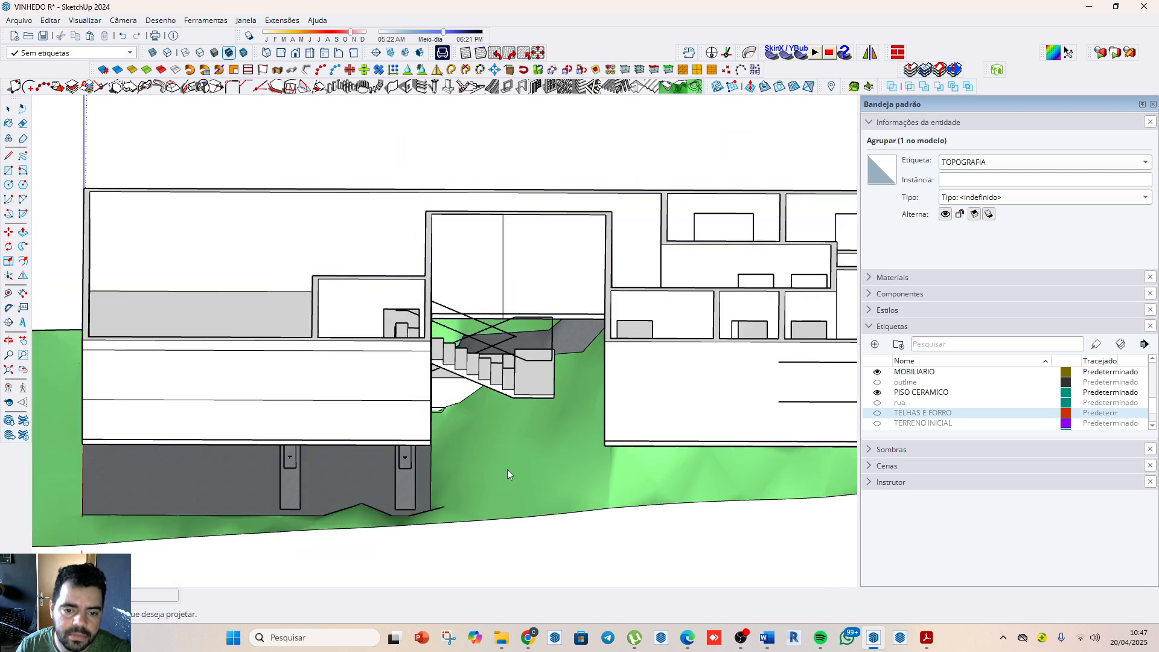
{"action": "key", "text": "space"}
Step: Delete the grouped block so that only its draped outline remains around the lower flight
{"action": "scroll", "coordinate": [459, 395], "scroll_direction": "up", "scroll_amount": 5}
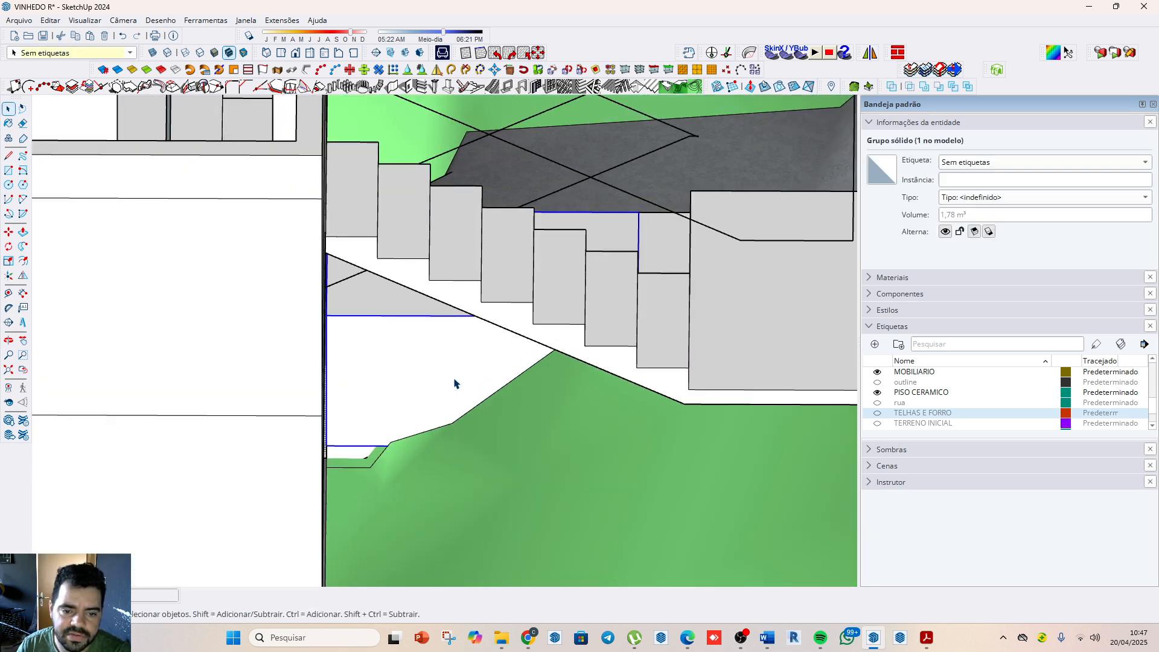
{"action": "key", "text": "Delete"}
{"action": "scroll", "coordinate": [473, 396], "scroll_direction": "down", "scroll_amount": 5}
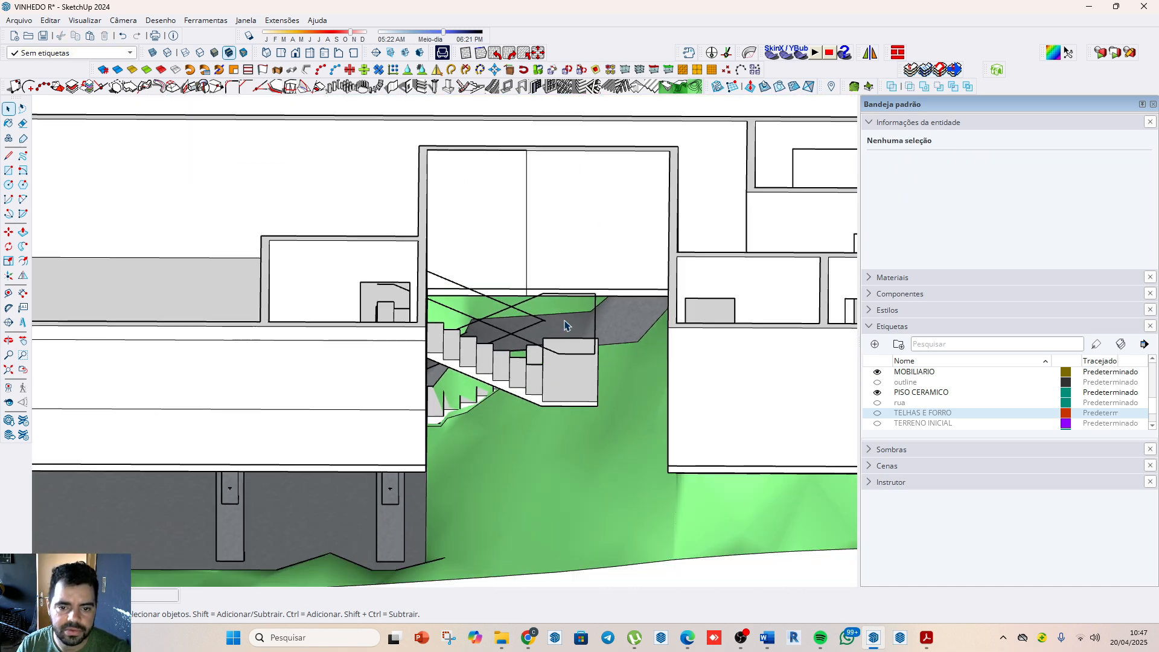
{"action": "scroll", "coordinate": [437, 164], "scroll_direction": "down", "scroll_amount": 2}
{"action": "scroll", "coordinate": [899, 407], "scroll_direction": "down", "scroll_amount": 1}
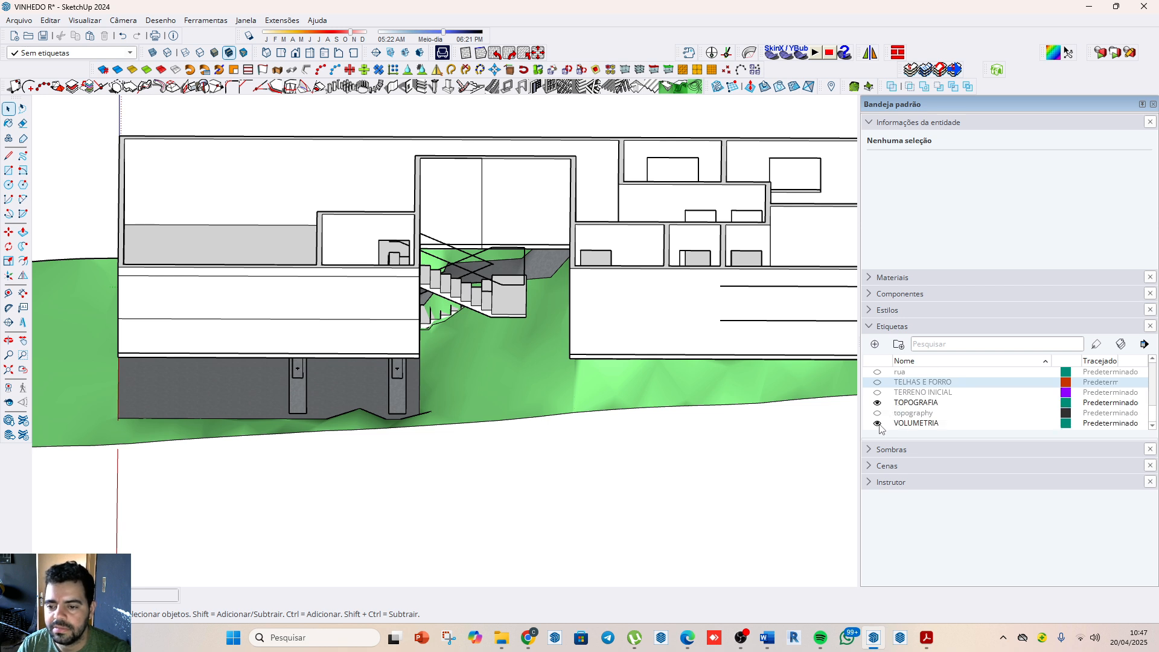
Step: Hide the VOLUMETRIA, MOB DECOR, LIBFREDO6_TEMP_LAYER, Etiqueta and PISO CERAMICO tags
{"action": "left_click", "coordinate": [877, 425]}
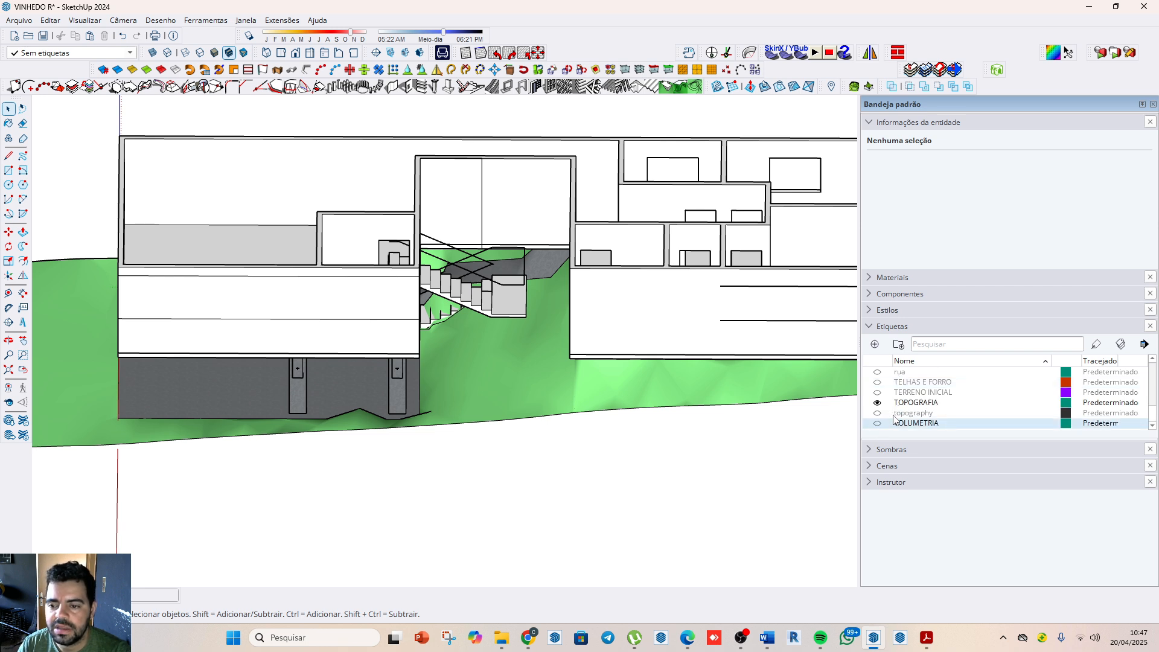
{"action": "scroll", "coordinate": [893, 416], "scroll_direction": "up", "scroll_amount": 2}
{"action": "left_click", "coordinate": [879, 403]}
{"action": "left_click", "coordinate": [880, 397]}
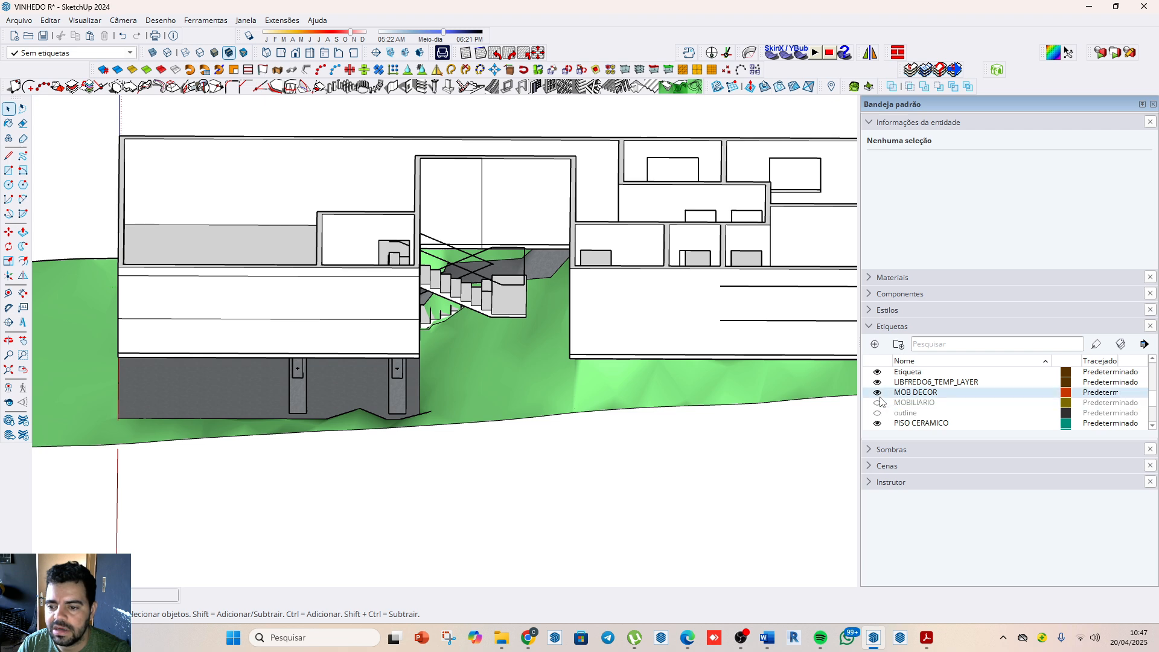
{"action": "left_click", "coordinate": [877, 392]}
{"action": "left_click", "coordinate": [877, 382]}
{"action": "left_click", "coordinate": [878, 372]}
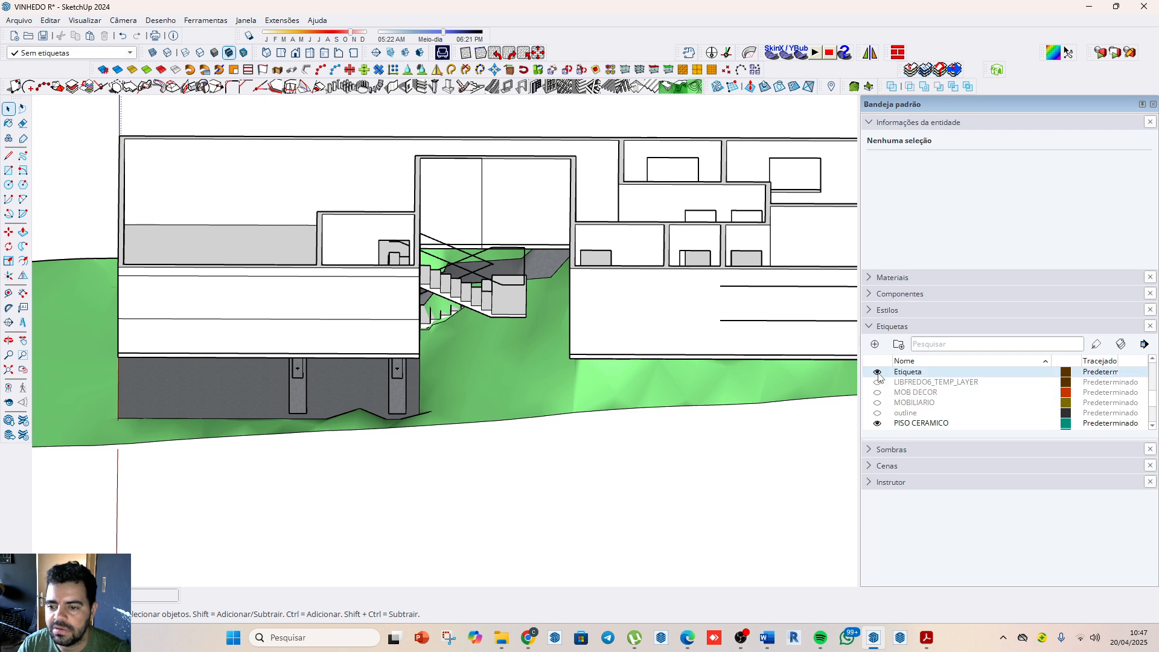
{"action": "left_click", "coordinate": [877, 424]}
Step: Hide the ESQUADRIAS, Decoração, DECORACAO, contours, CASA and calçada tags
{"action": "scroll", "coordinate": [884, 427], "scroll_direction": "up", "scroll_amount": 2}
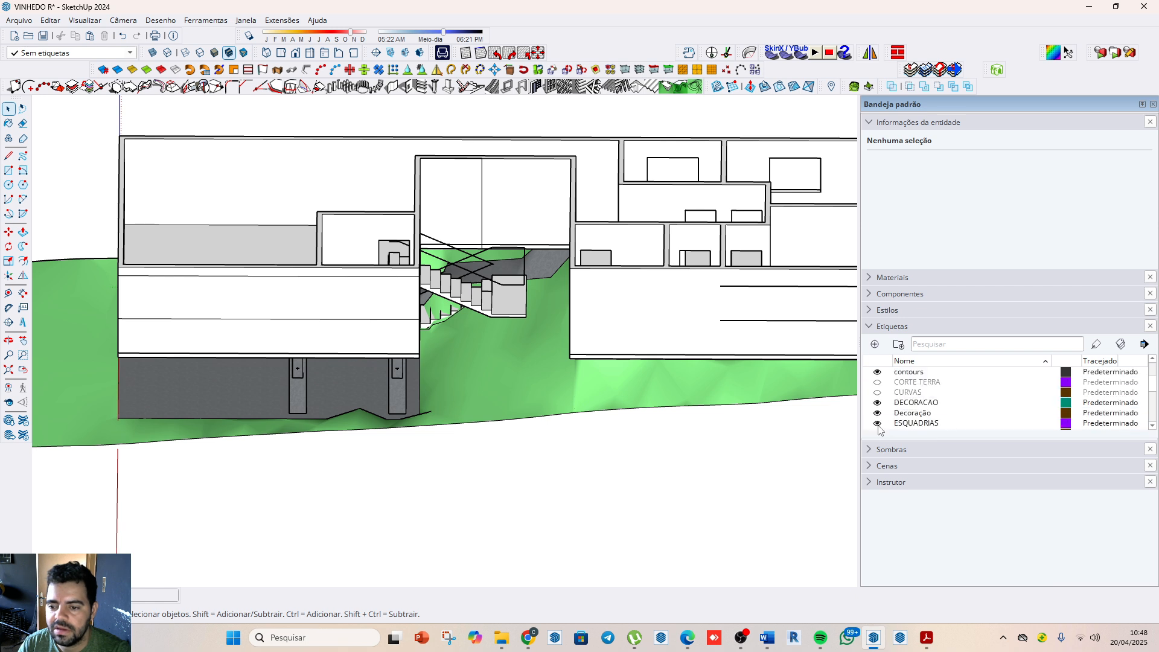
{"action": "left_click", "coordinate": [877, 423]}
{"action": "left_click", "coordinate": [877, 413]}
{"action": "left_click", "coordinate": [877, 403]}
{"action": "scroll", "coordinate": [879, 392], "scroll_direction": "up", "scroll_amount": 1}
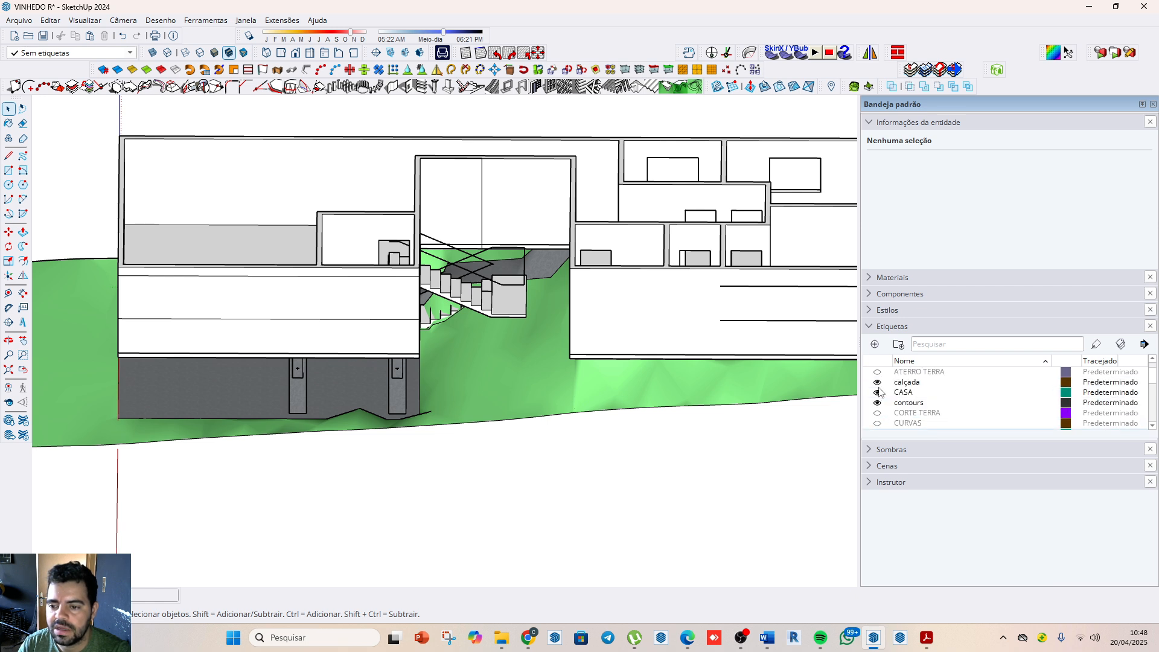
{"action": "left_click", "coordinate": [878, 402]}
{"action": "left_click", "coordinate": [878, 392]}
{"action": "left_click", "coordinate": [877, 382]}
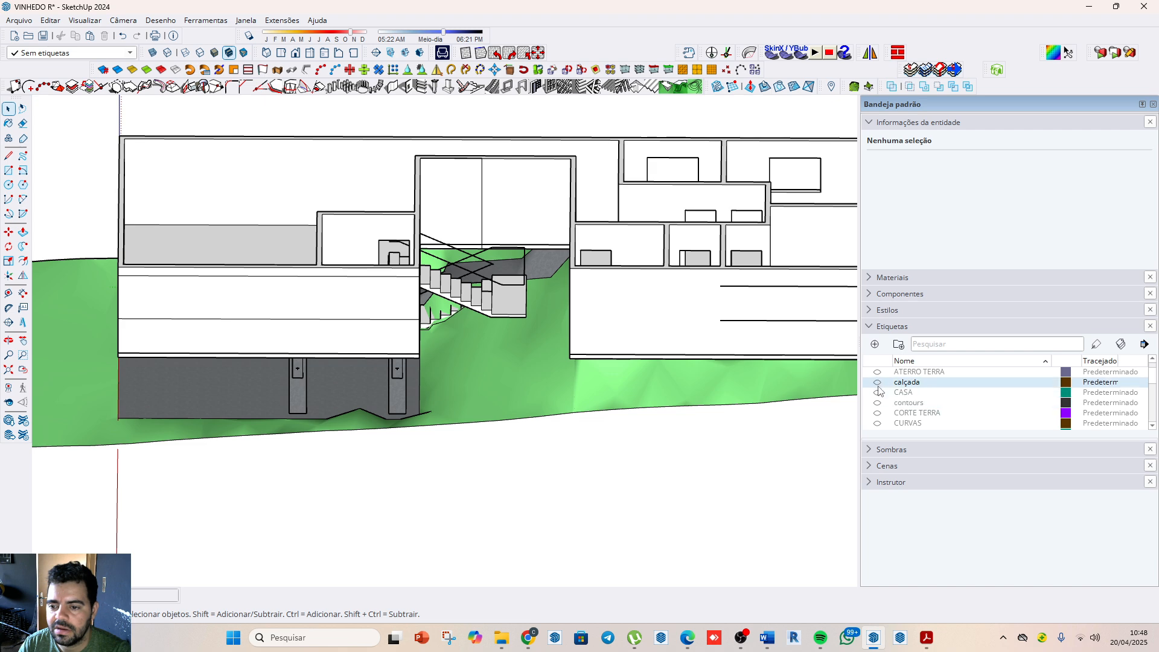
{"action": "scroll", "coordinate": [878, 386], "scroll_direction": "down", "scroll_amount": 1}
{"action": "scroll", "coordinate": [477, 311], "scroll_direction": "down", "scroll_amount": 4}
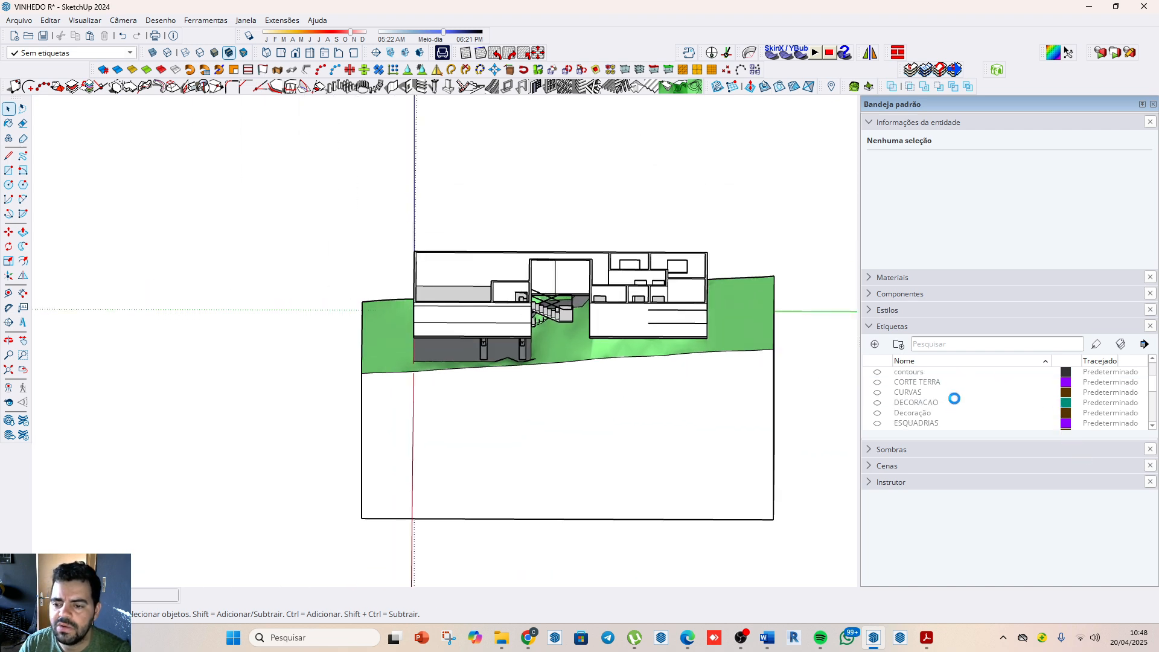
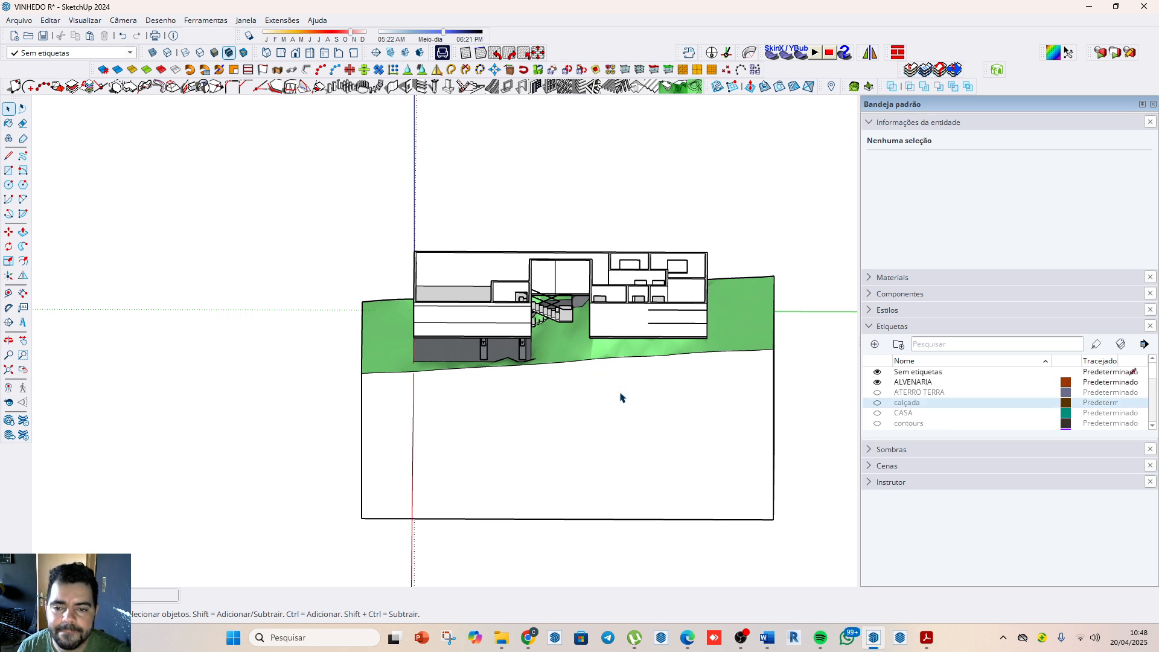
Step: Assign the house walls group inside the terrain group to the ALVENARIA tag and hide that tag
{"action": "left_click", "coordinate": [627, 309]}
{"action": "double_click", "coordinate": [656, 313]}
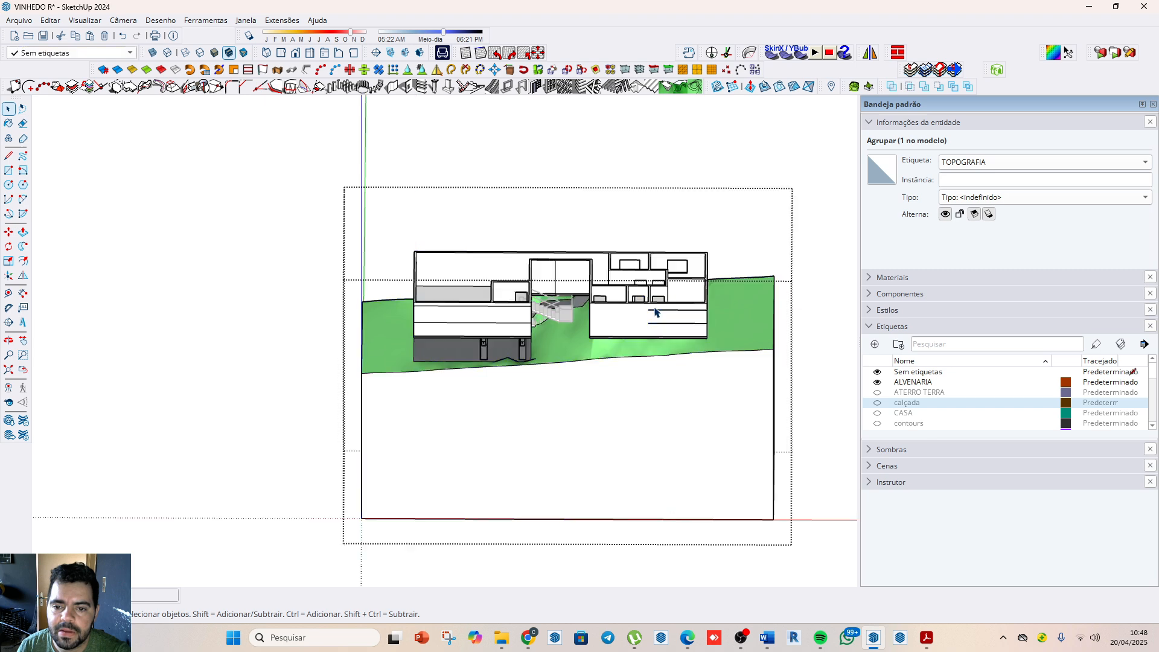
{"action": "left_click", "coordinate": [654, 313]}
{"action": "left_click", "coordinate": [1013, 163]}
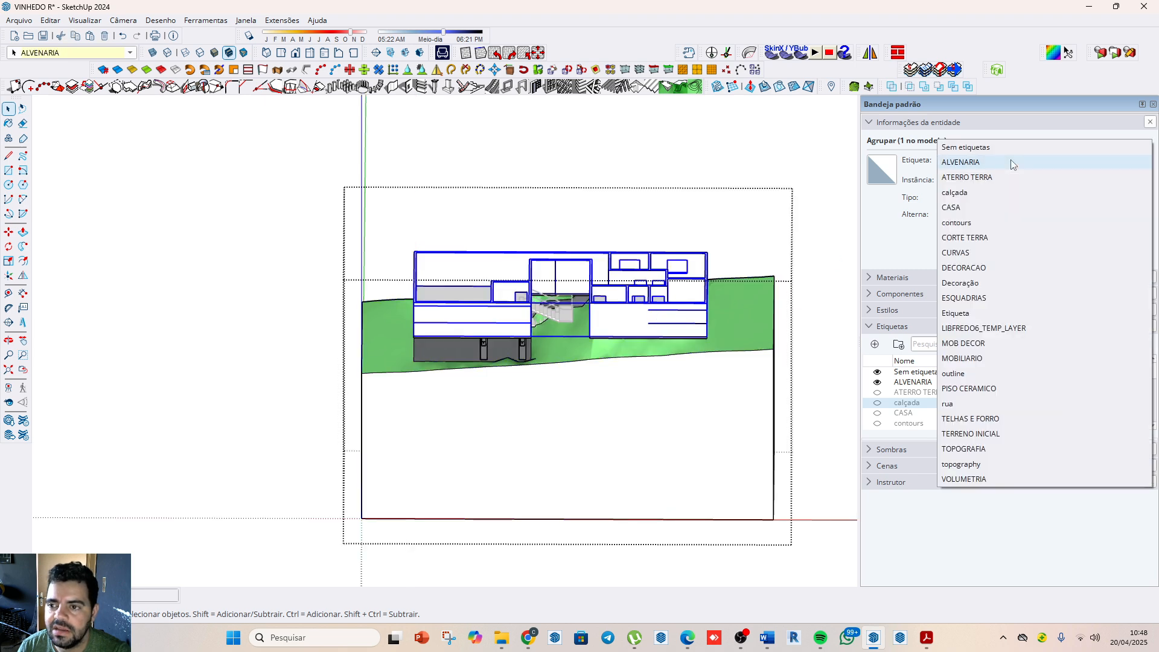
{"action": "left_click", "coordinate": [1013, 164]}
{"action": "left_click", "coordinate": [877, 382]}
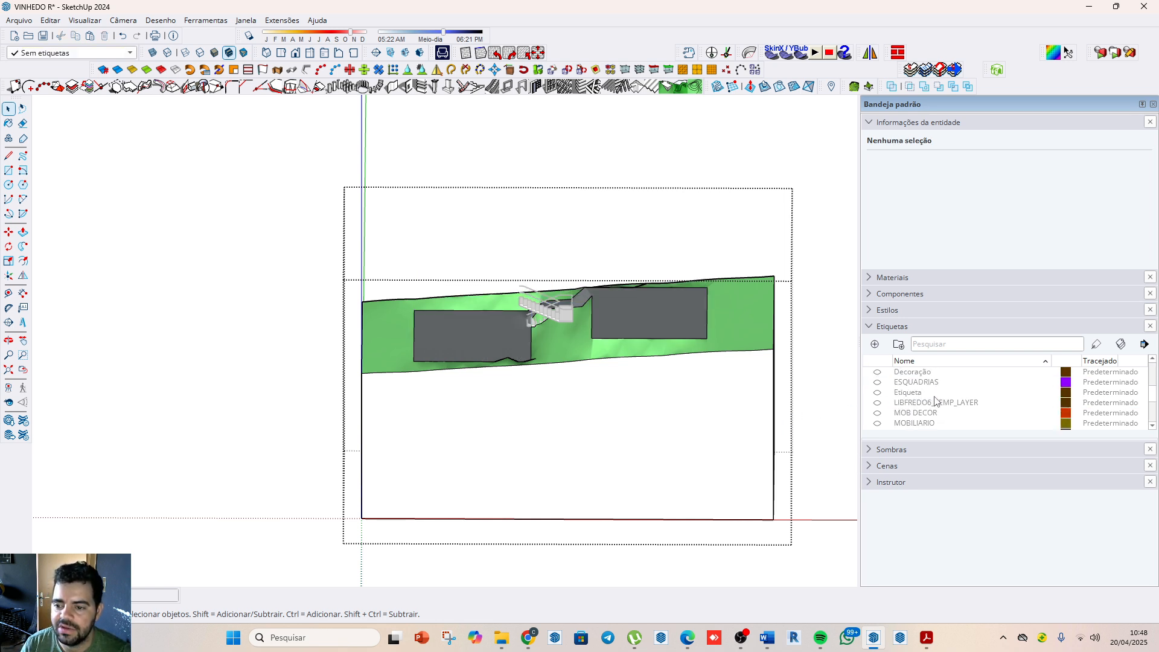
Step: Assign the staircase group between the two grey platforms to the ALVENARIA tag so that it is hidden as well
{"action": "scroll", "coordinate": [543, 311], "scroll_direction": "up", "scroll_amount": 5}
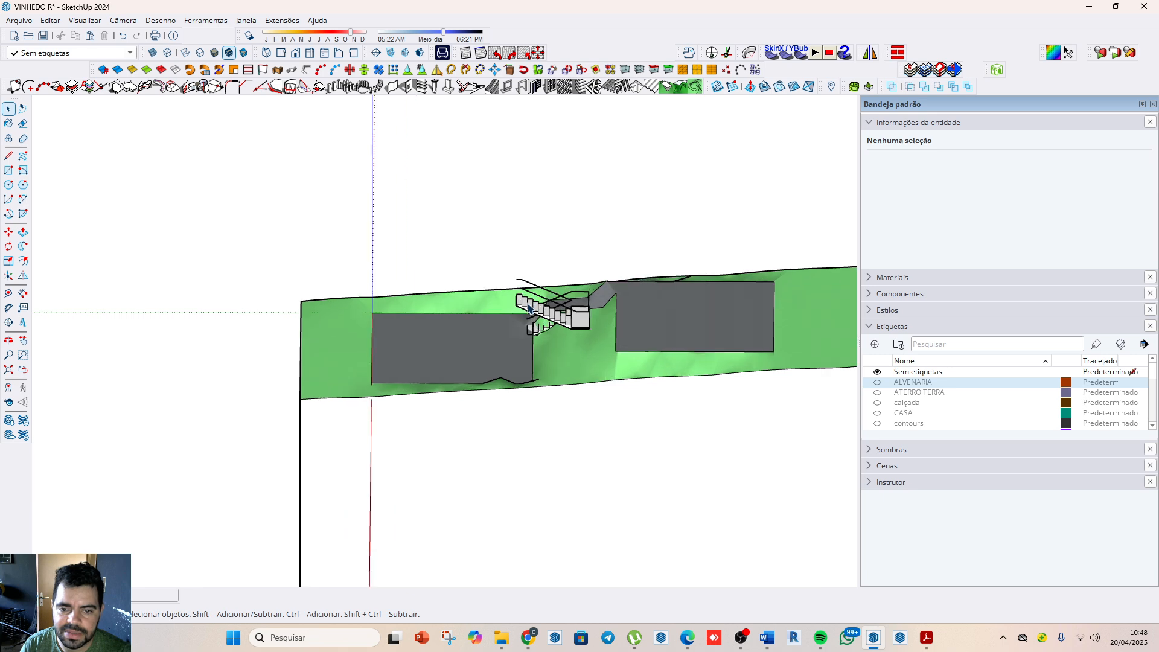
{"action": "middle_click_drag", "start_coordinate": [454, 311], "coordinate": [874, 316]}
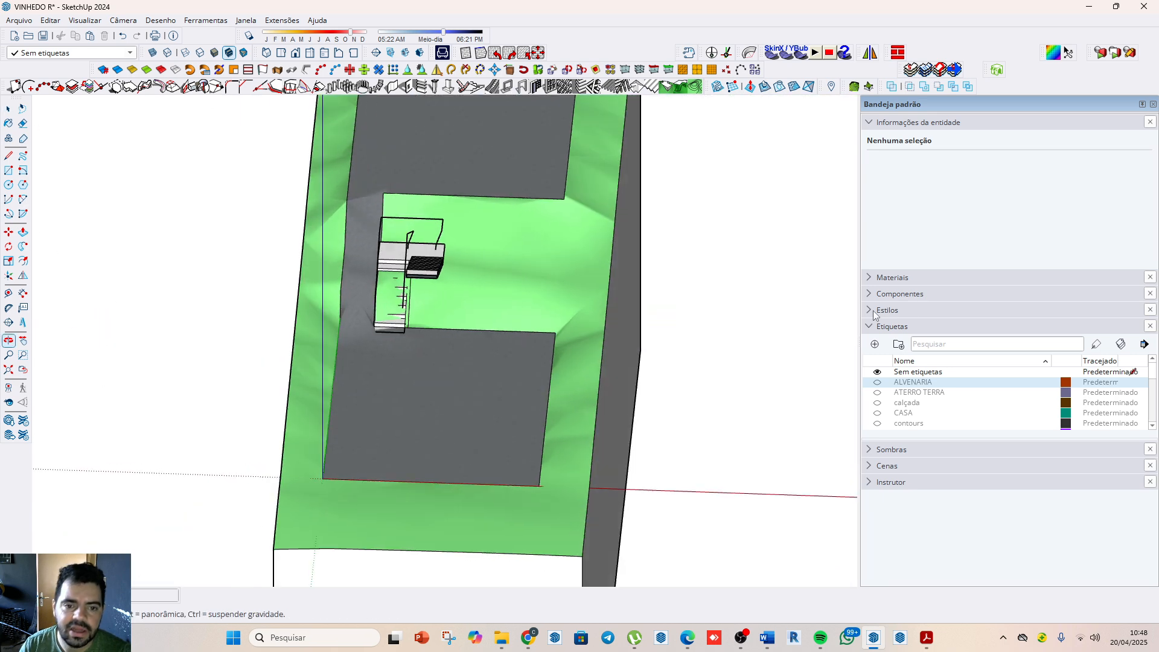
{"action": "scroll", "coordinate": [482, 290], "scroll_direction": "up", "scroll_amount": 3}
{"action": "left_click", "coordinate": [396, 247]}
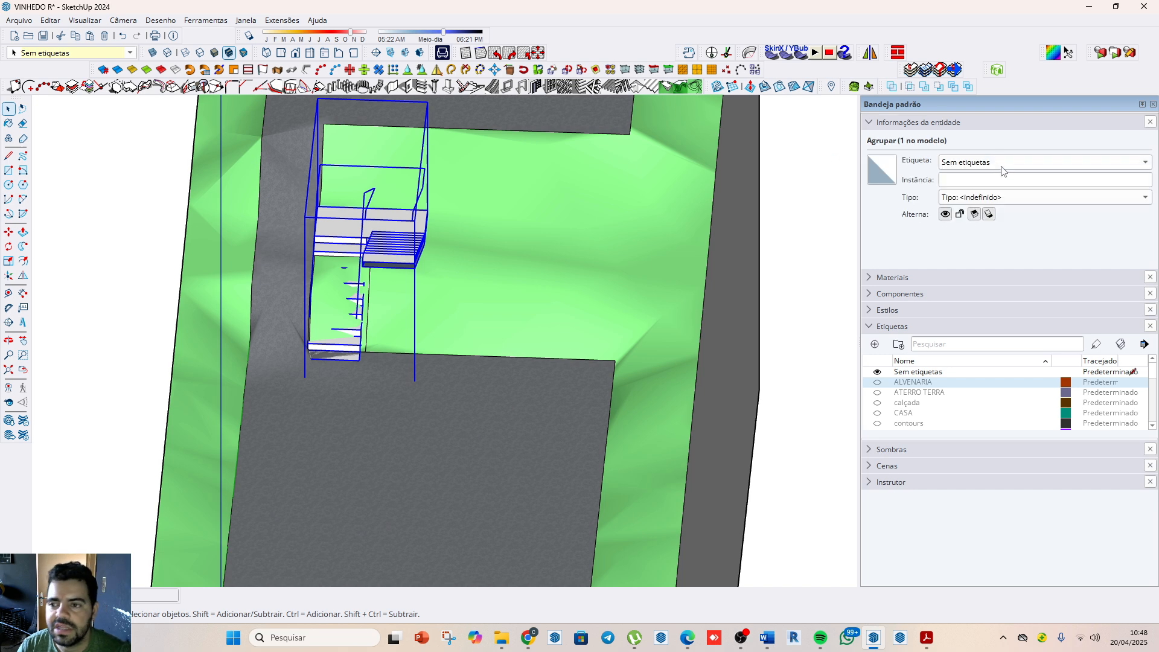
{"action": "left_click", "coordinate": [1001, 166]}
{"action": "left_click", "coordinate": [978, 177]}
Step: Inside the TOPOGRAFIA group, flatten the rectangular staircase footprint beside the lower grey platform with Center on Blue
{"action": "scroll", "coordinate": [414, 307], "scroll_direction": "down", "scroll_amount": 2}
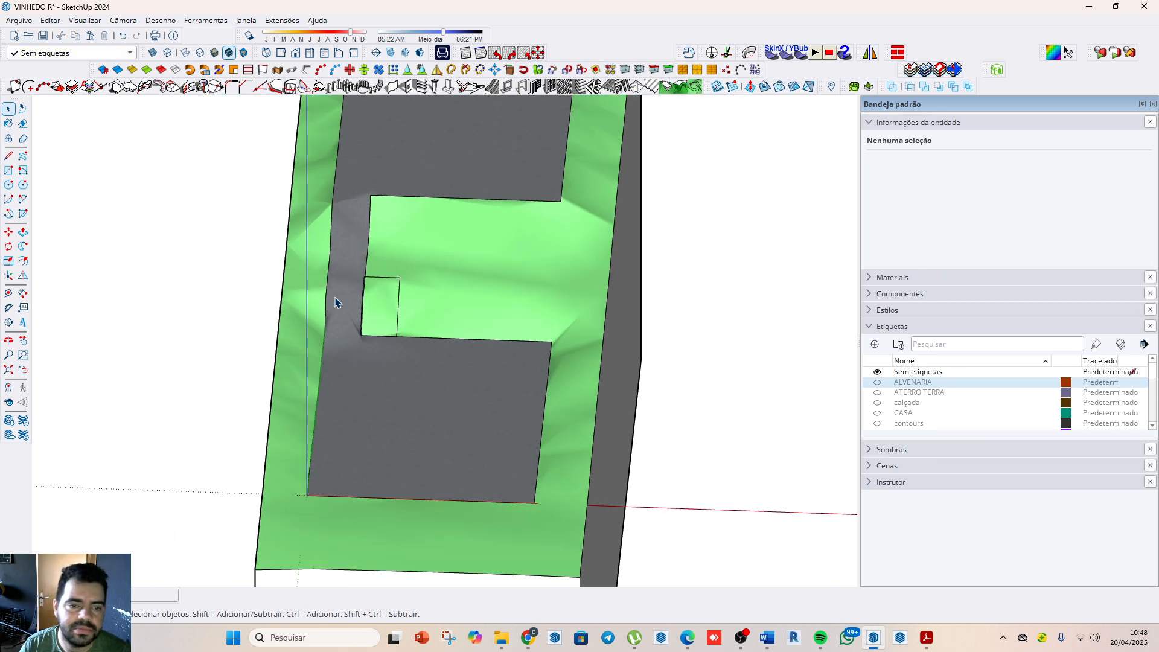
{"action": "scroll", "coordinate": [362, 302], "scroll_direction": "up", "scroll_amount": 3}
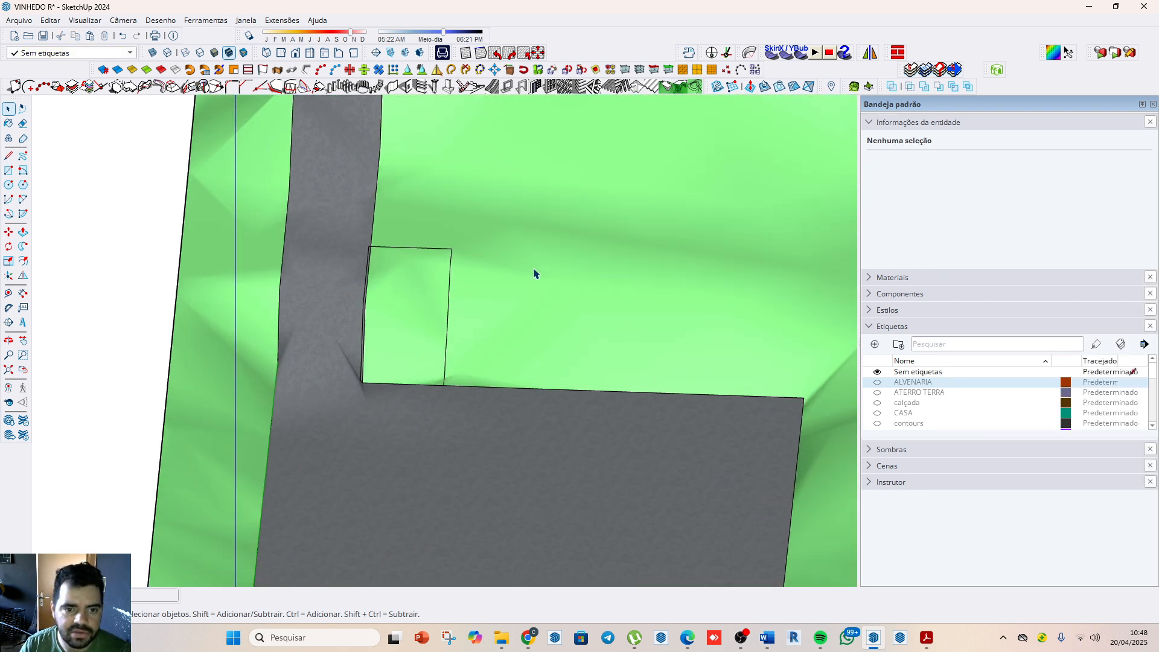
{"action": "scroll", "coordinate": [621, 306], "scroll_direction": "down", "scroll_amount": 3}
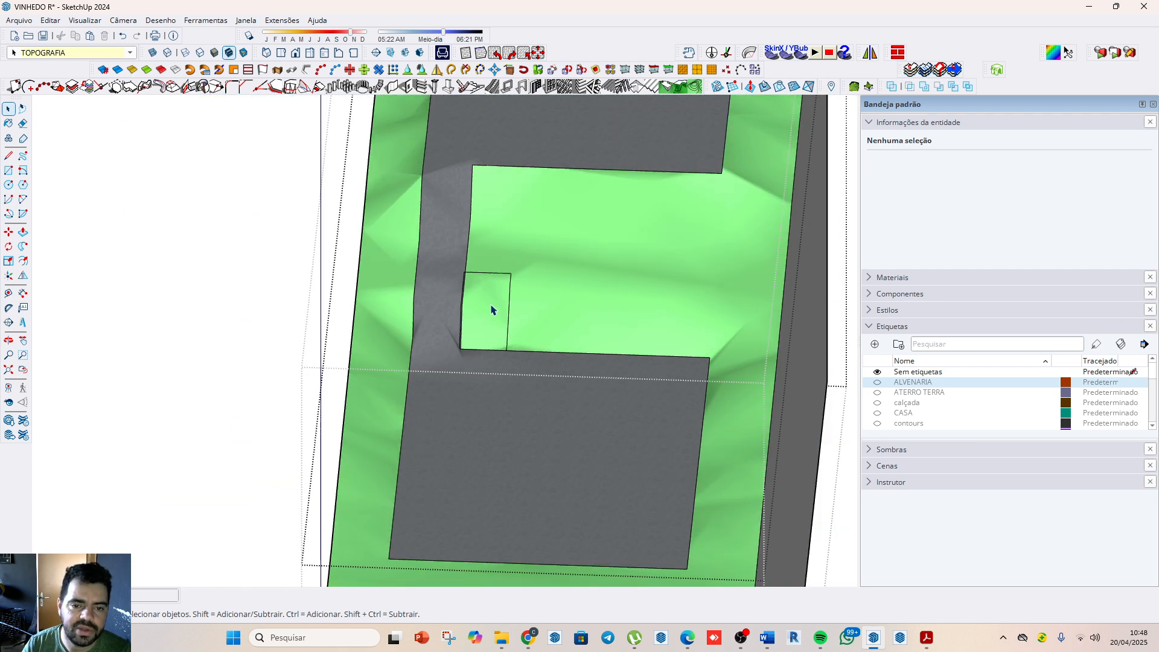
{"action": "double_click", "coordinate": [490, 310]}
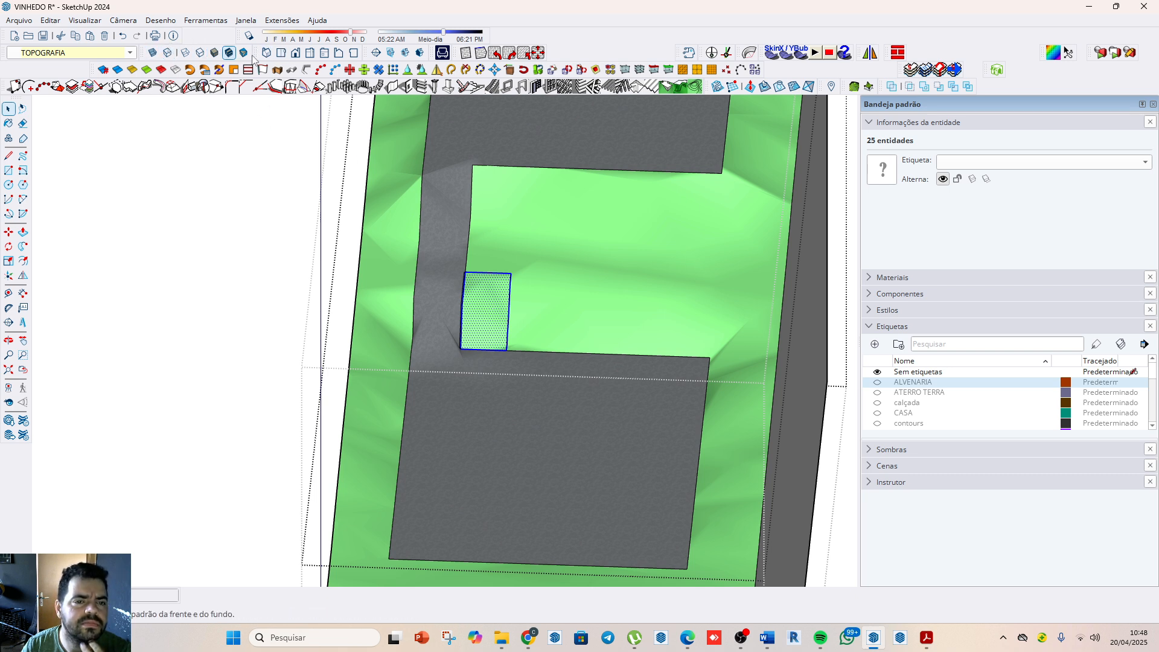
{"action": "left_click", "coordinate": [381, 73]}
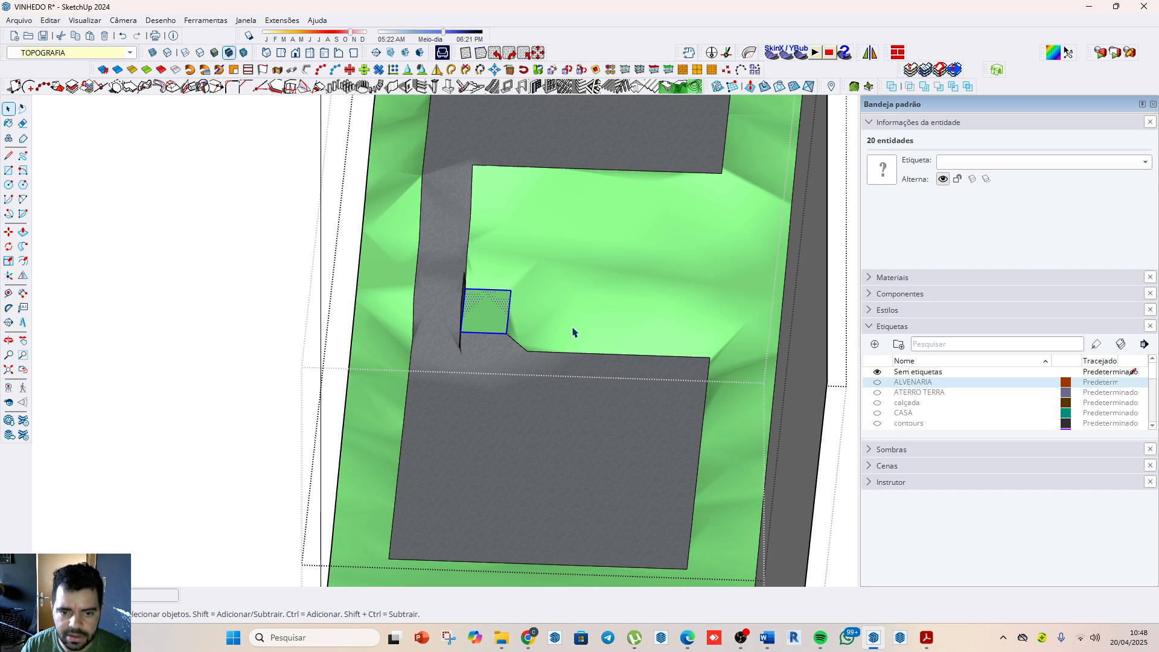
Step: Move the flattened footprint patch vertically down to the level of the lower grey platform
{"action": "middle_click_drag", "start_coordinate": [517, 357], "coordinate": [468, 257]}
{"action": "key", "text": "m"}
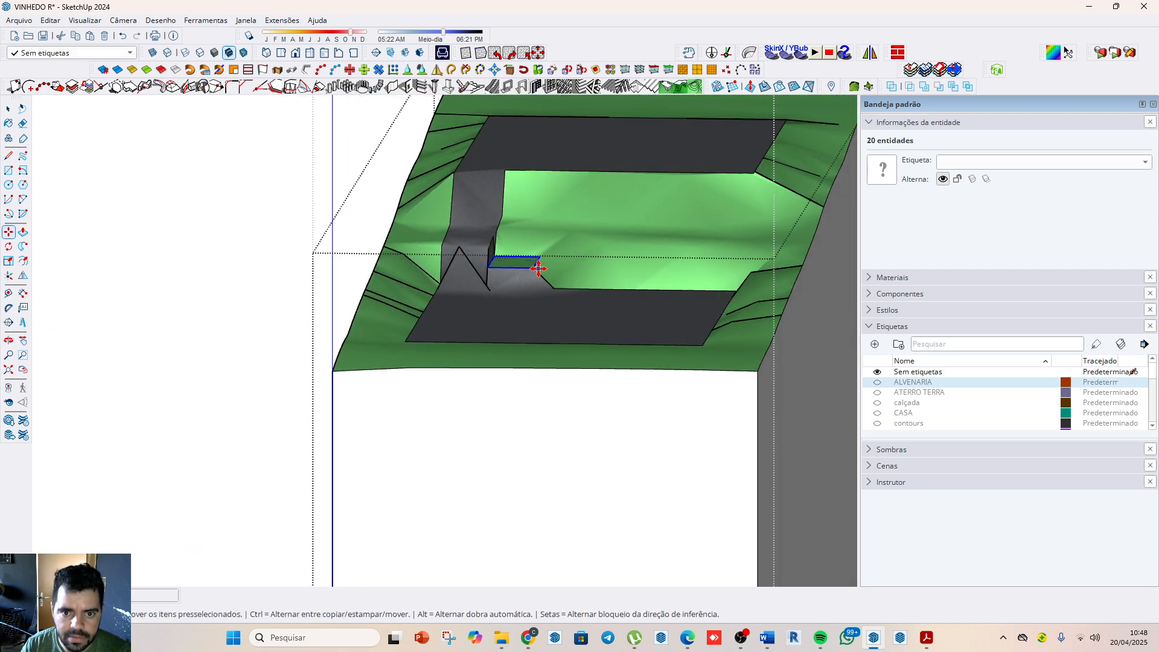
{"action": "left_click", "coordinate": [534, 270]}
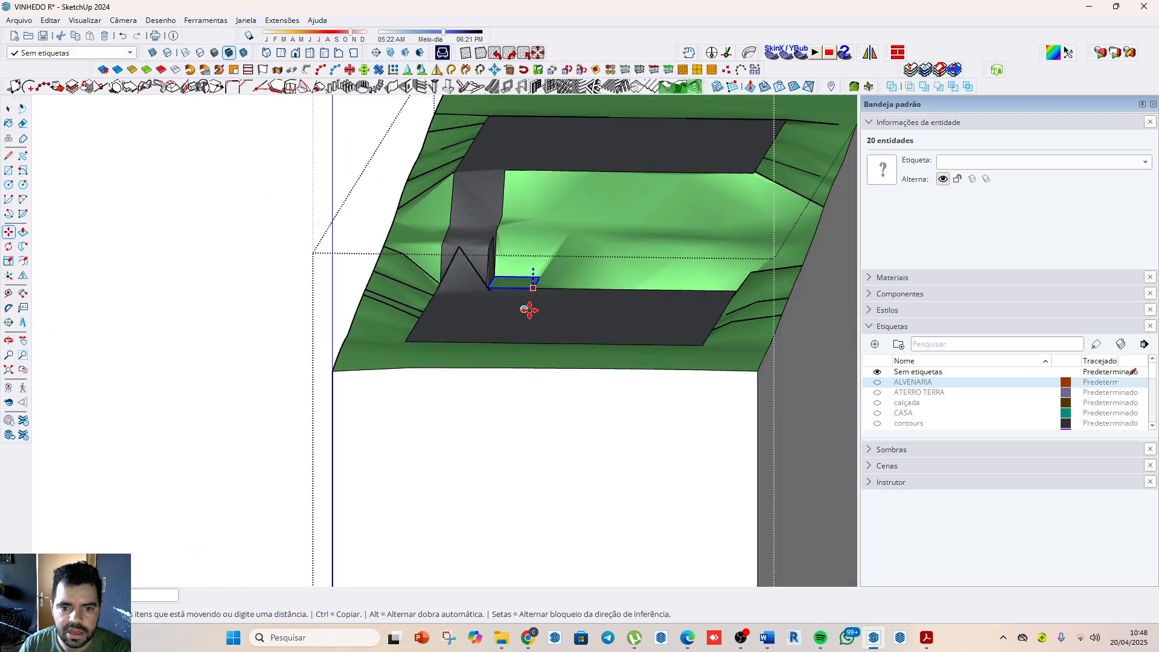
{"action": "left_click", "coordinate": [527, 316]}
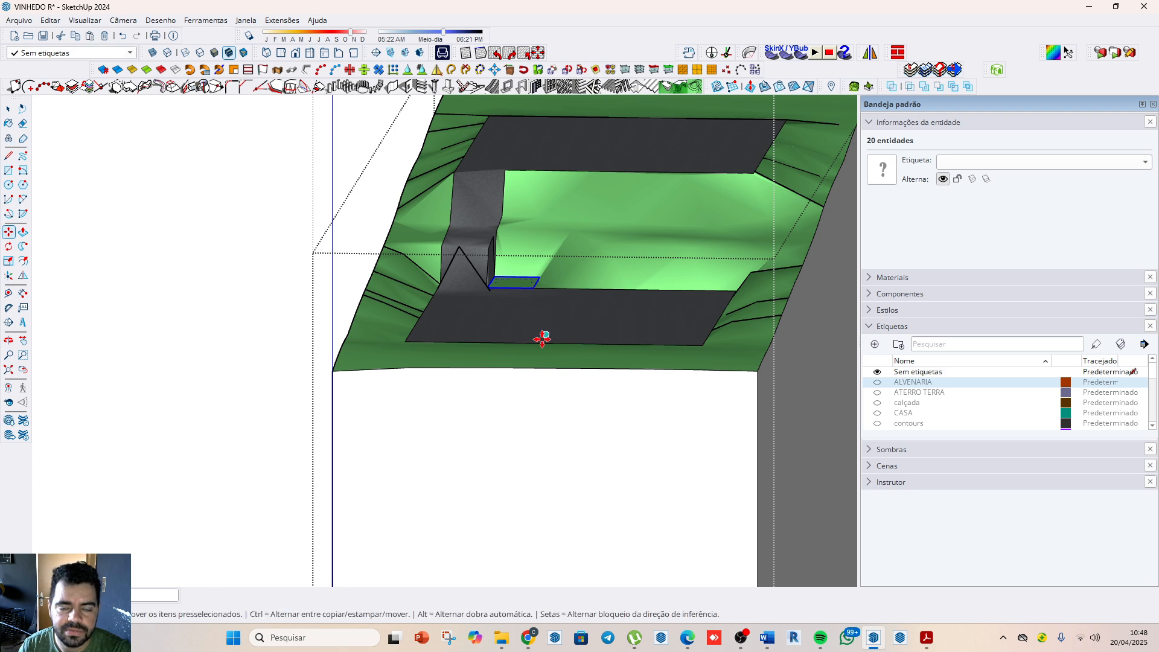
{"action": "key", "text": "space"}
{"action": "left_click", "coordinate": [462, 272]}
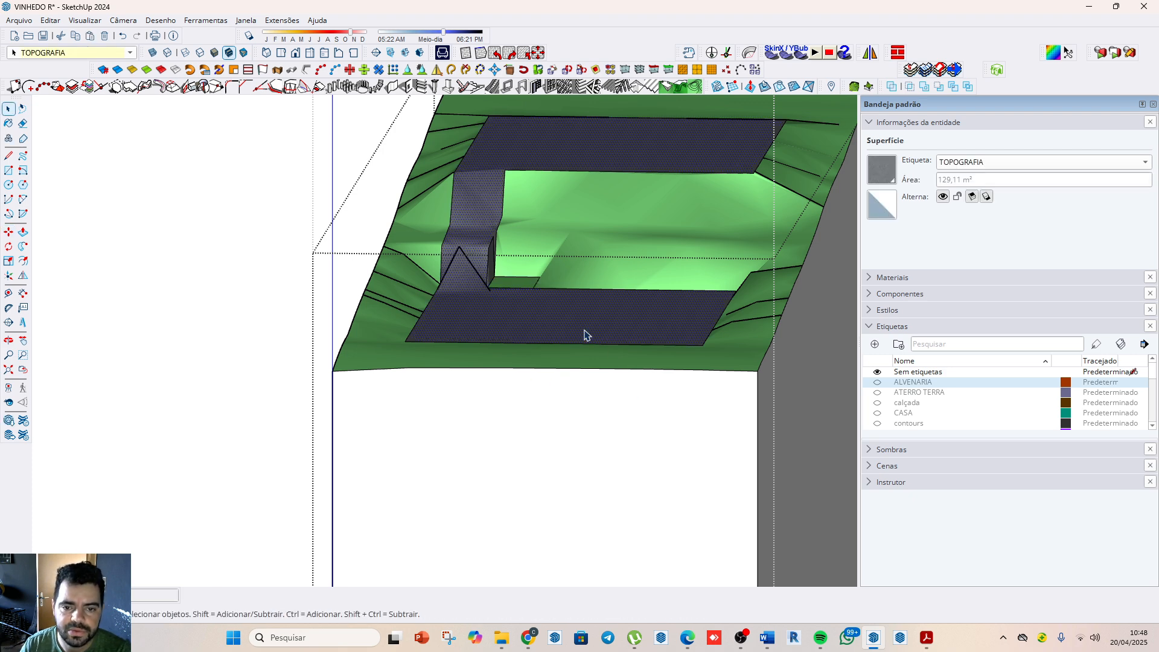
{"action": "left_click", "coordinate": [235, 244]}
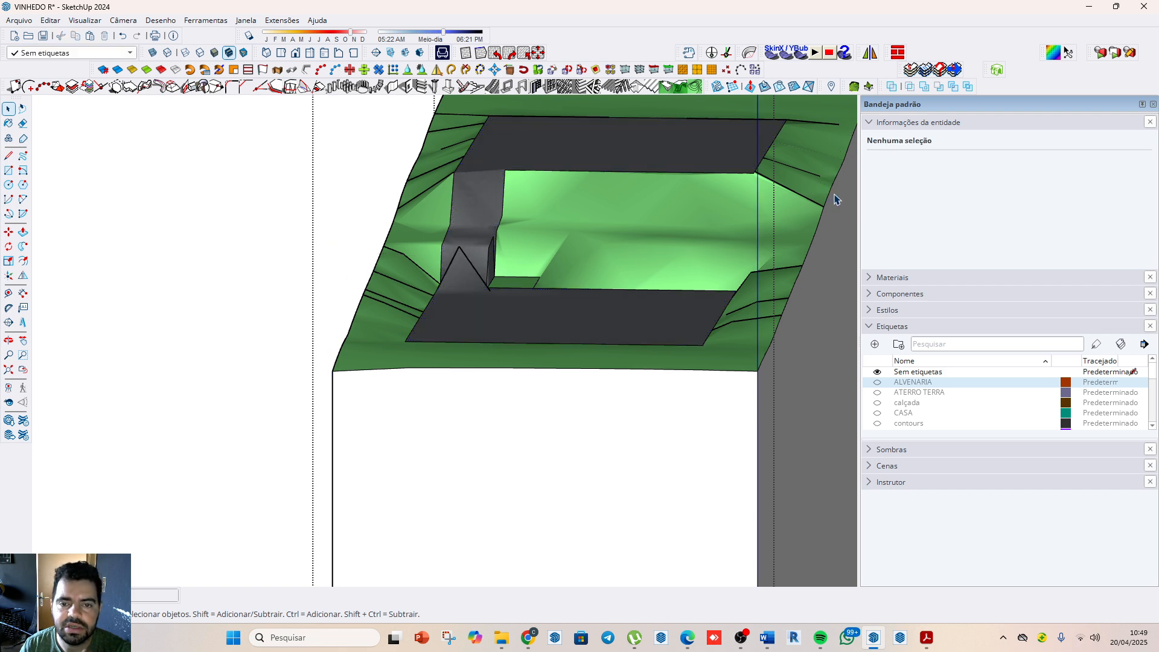
Step: Show the ALVENARIA tag again and check how the staircase's lower flight meets the reshaped terrain
{"action": "left_click", "coordinate": [878, 383]}
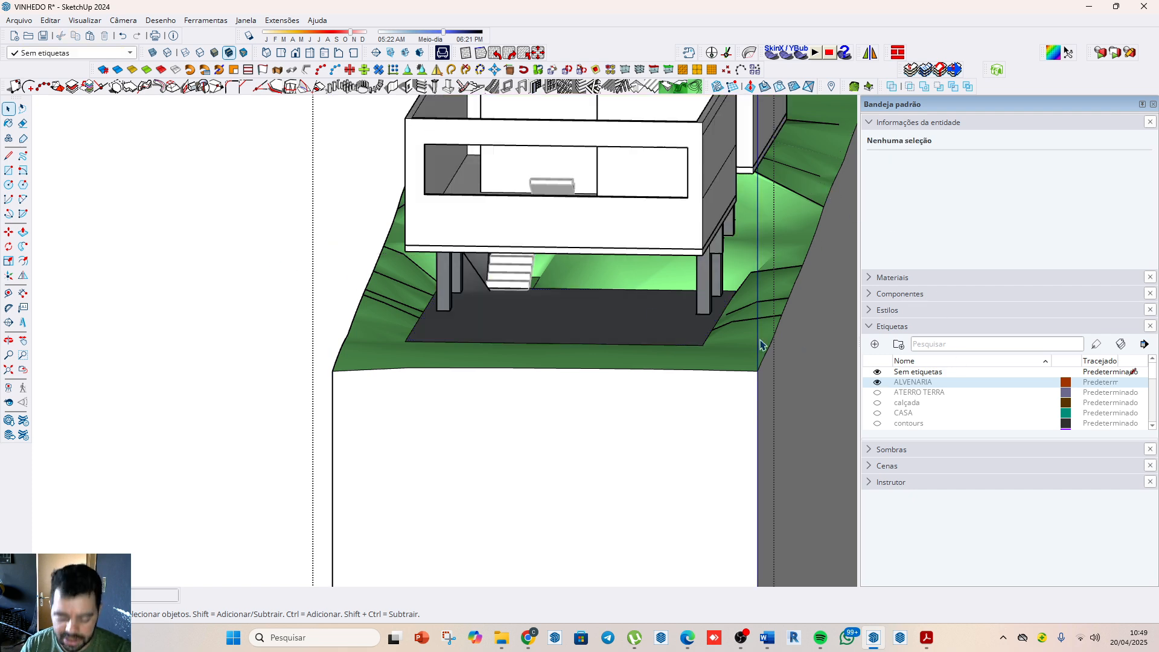
{"action": "middle_click_drag", "start_coordinate": [759, 345], "coordinate": [550, 379]}
{"action": "scroll", "coordinate": [535, 233], "scroll_direction": "up", "scroll_amount": 3}
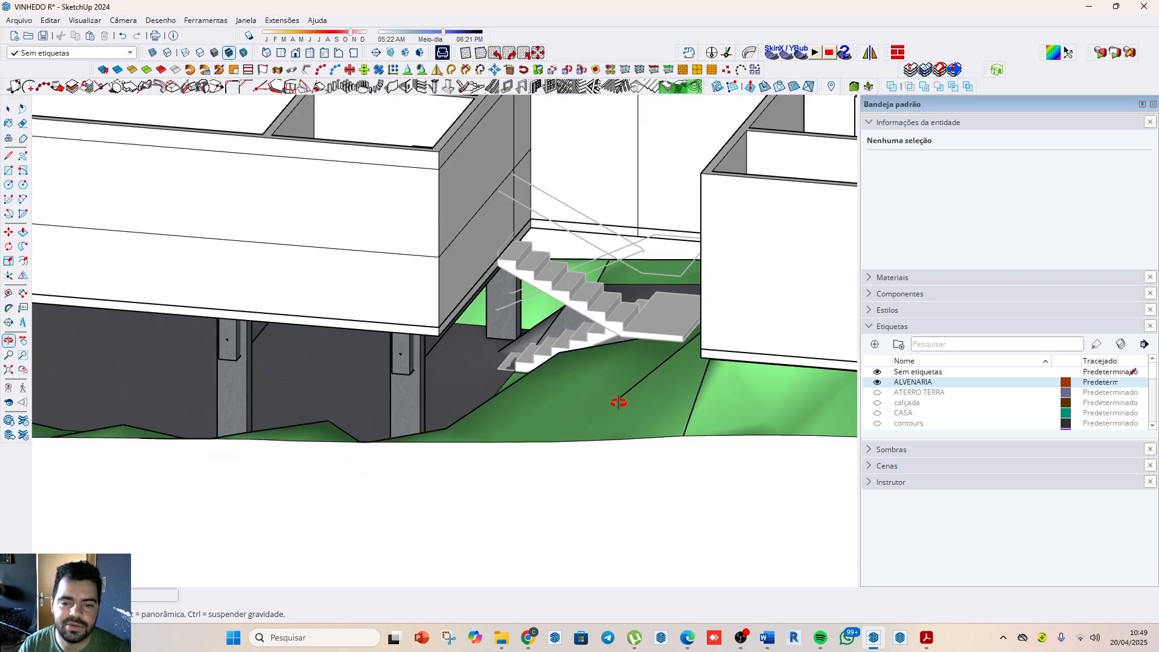
{"action": "scroll", "coordinate": [618, 402], "scroll_direction": "down", "scroll_amount": 5}
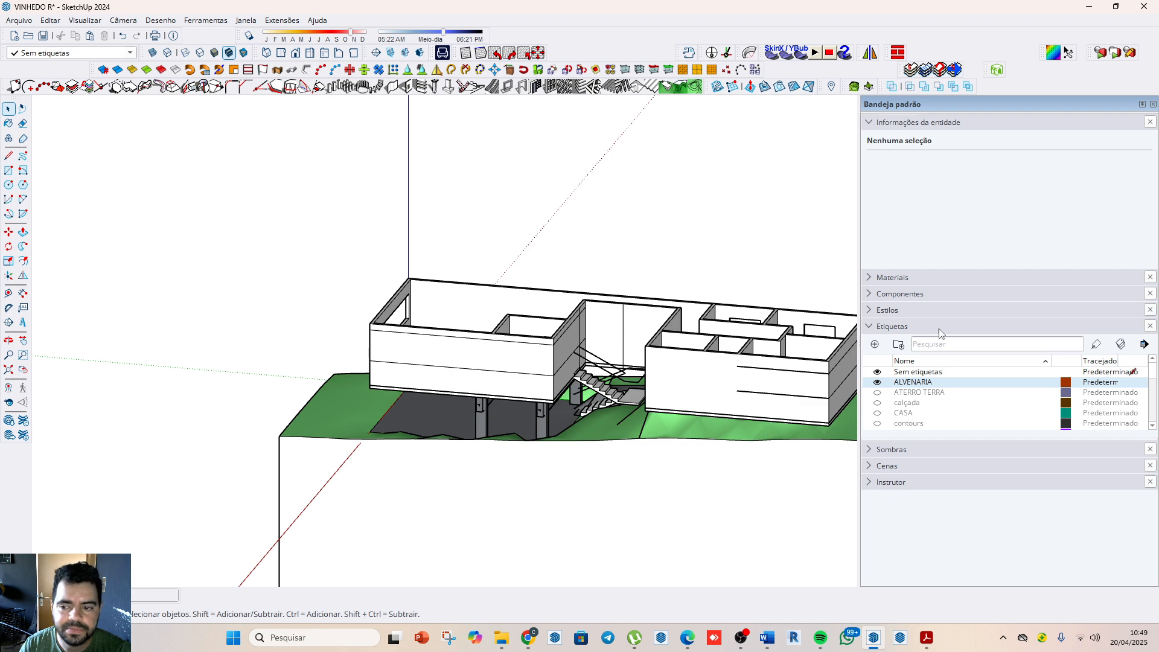
Step: Show the TELHAS E FORRO tag to inspect the roof over the staircase, and hide it again
{"action": "scroll", "coordinate": [903, 416], "scroll_direction": "down", "scroll_amount": 2}
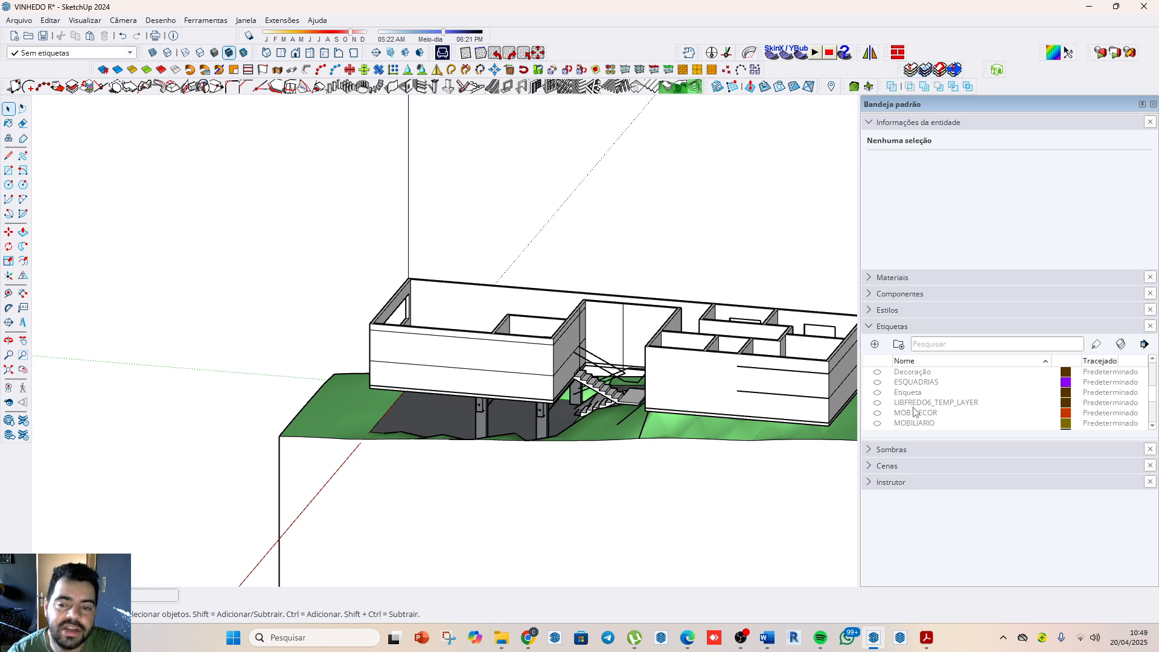
{"action": "scroll", "coordinate": [915, 412], "scroll_direction": "down", "scroll_amount": 3}
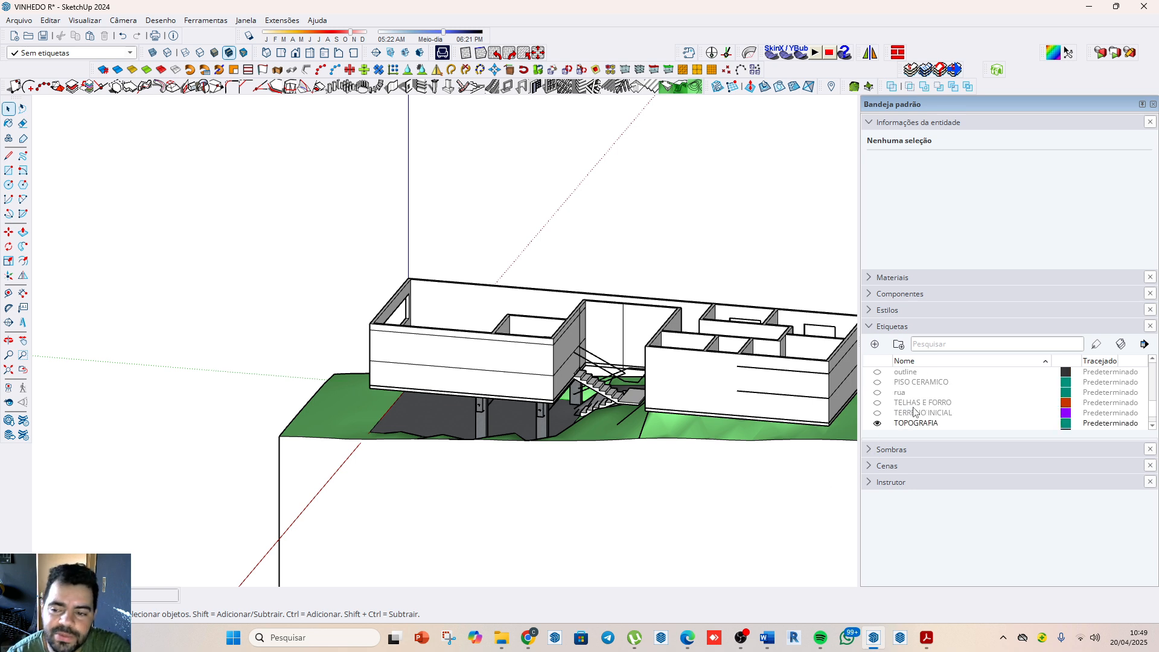
{"action": "left_click", "coordinate": [877, 401]}
{"action": "scroll", "coordinate": [641, 425], "scroll_direction": "up", "scroll_amount": 5}
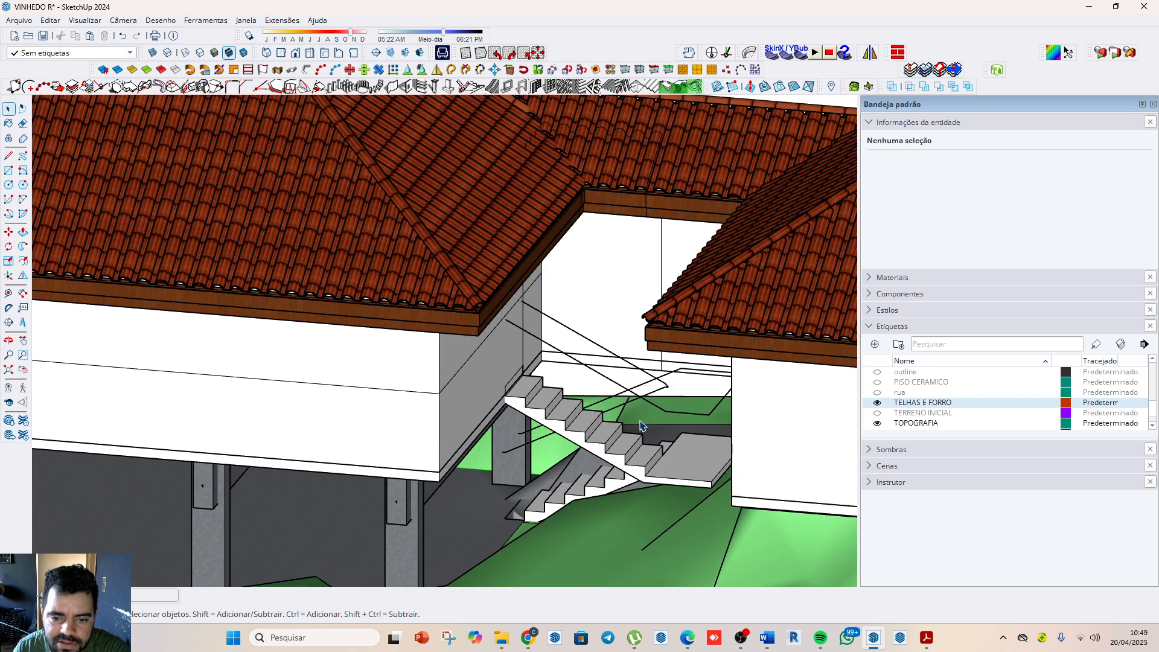
{"action": "scroll", "coordinate": [591, 395], "scroll_direction": "down", "scroll_amount": 2}
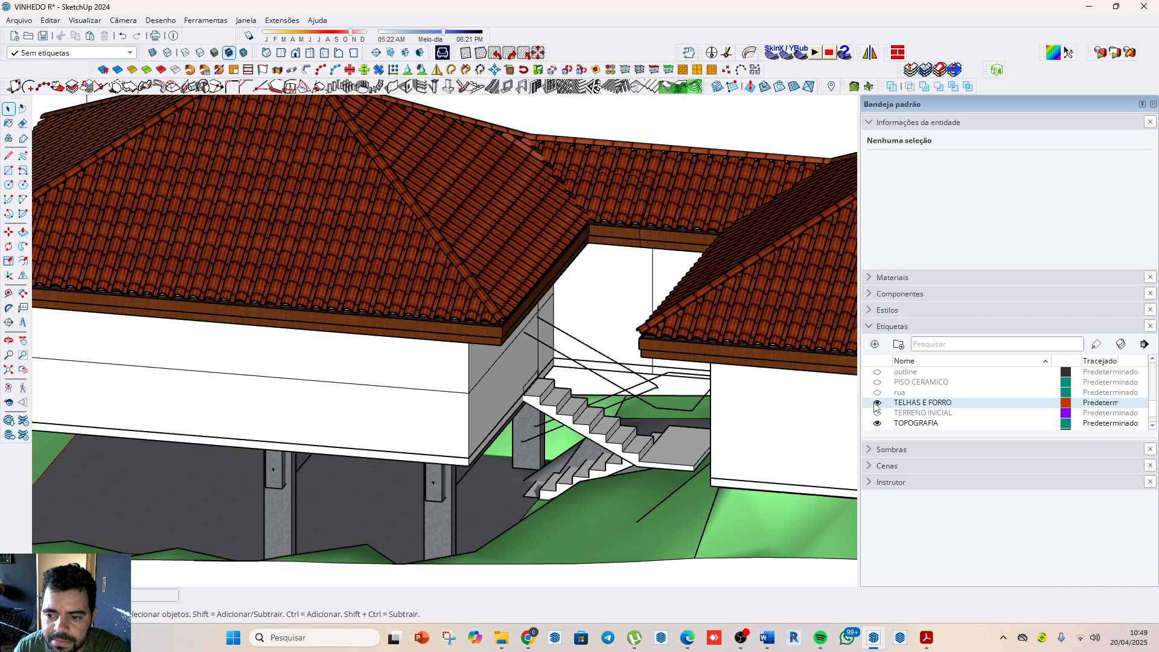
{"action": "left_click", "coordinate": [877, 402]}
Step: Try to place a PORTA PADRAO 90CM opening, 0.9 m wide and 2.1 m high, in the wall at the staircase's upper end
{"action": "key", "text": "o"}
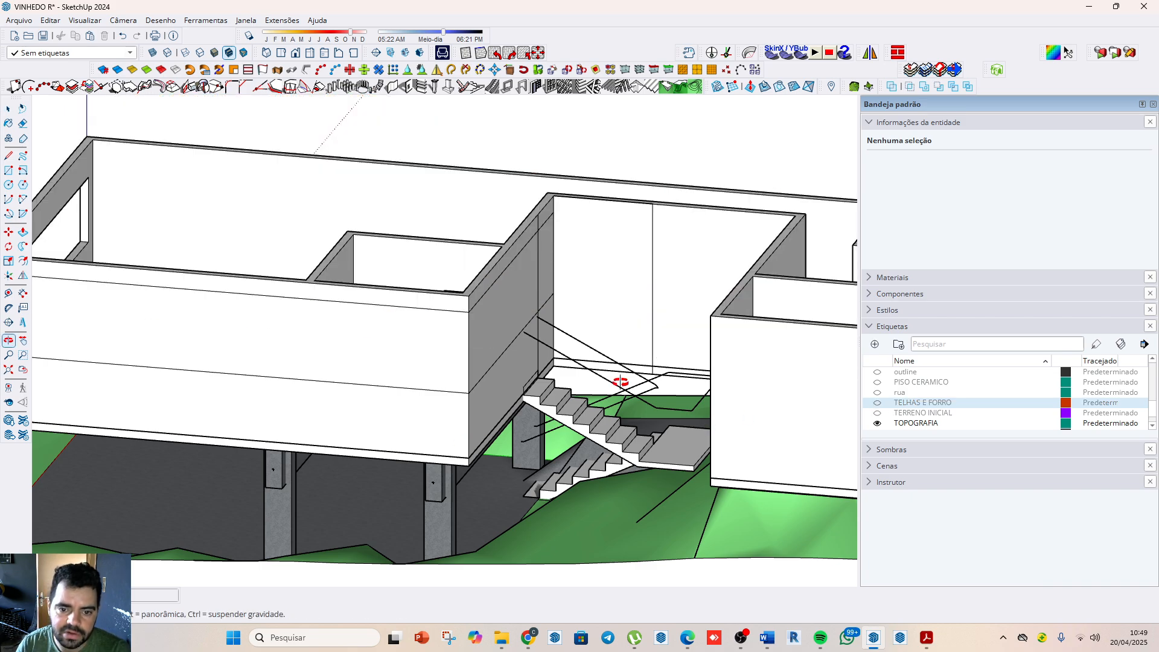
{"action": "mouse_move", "coordinate": [620, 383]}
{"action": "left_mouse_down"}
{"action": "mouse_move", "coordinate": [481, 401]}
{"action": "mouse_move", "coordinate": [297, 504]}
{"action": "left_mouse_up"}
{"action": "scroll", "coordinate": [434, 427], "scroll_direction": "up", "scroll_amount": 8}
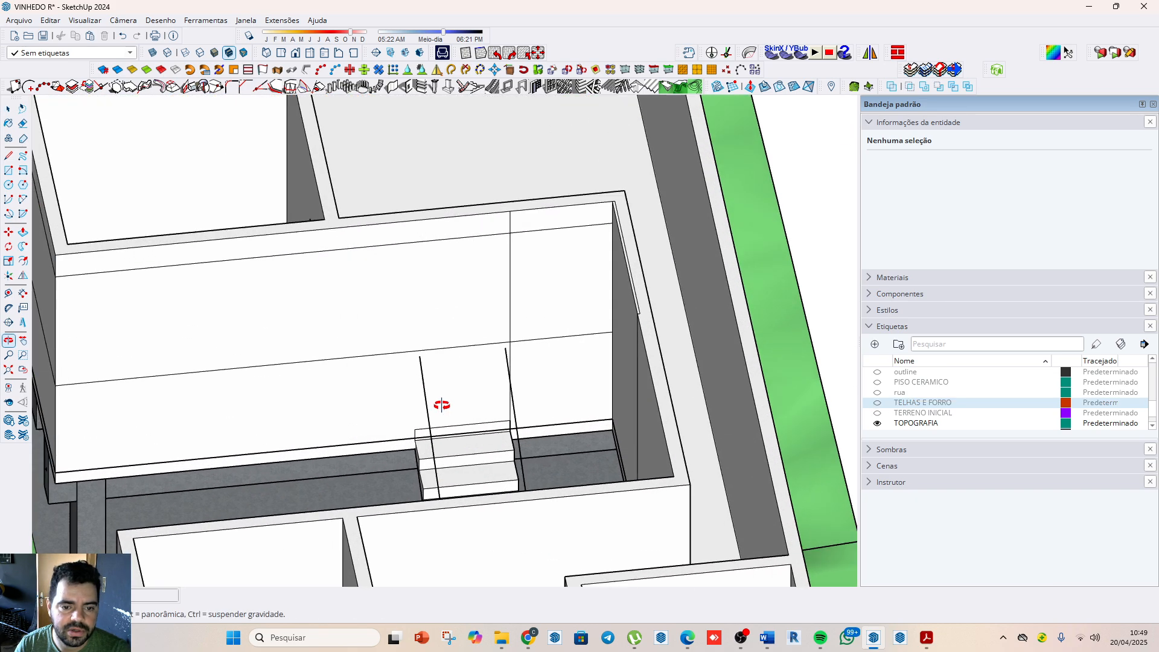
{"action": "scroll", "coordinate": [416, 431], "scroll_direction": "up", "scroll_amount": 2}
{"action": "left_click_drag", "start_coordinate": [476, 449], "coordinate": [511, 420]}
{"action": "left_click", "coordinate": [407, 87]}
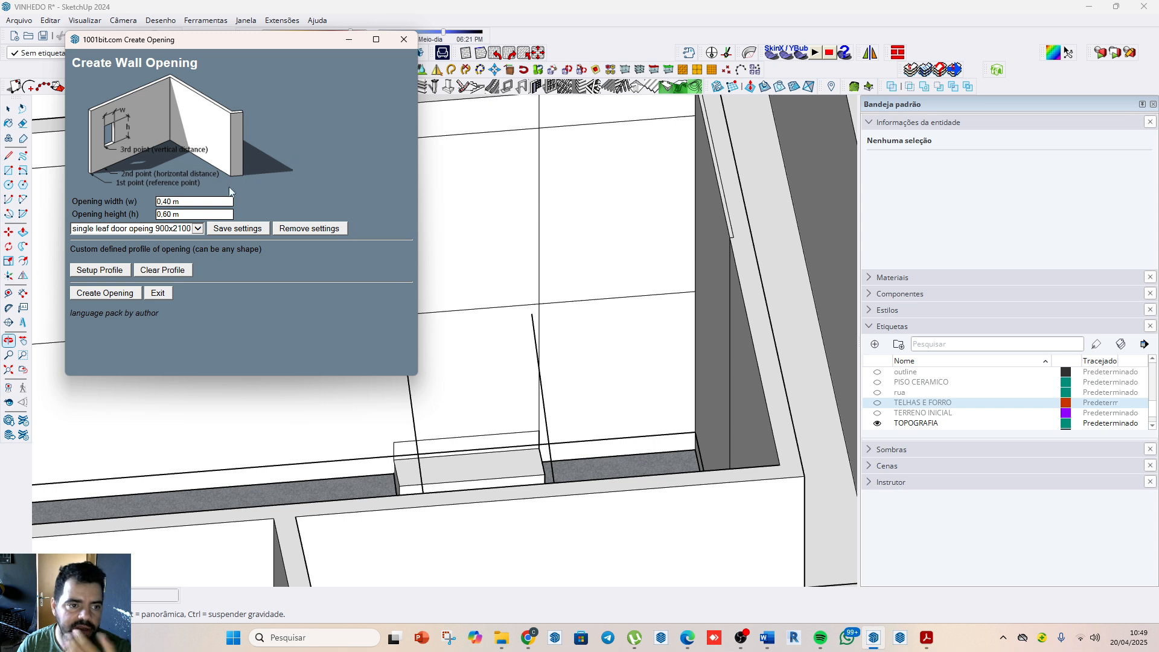
{"action": "left_click", "coordinate": [180, 229]}
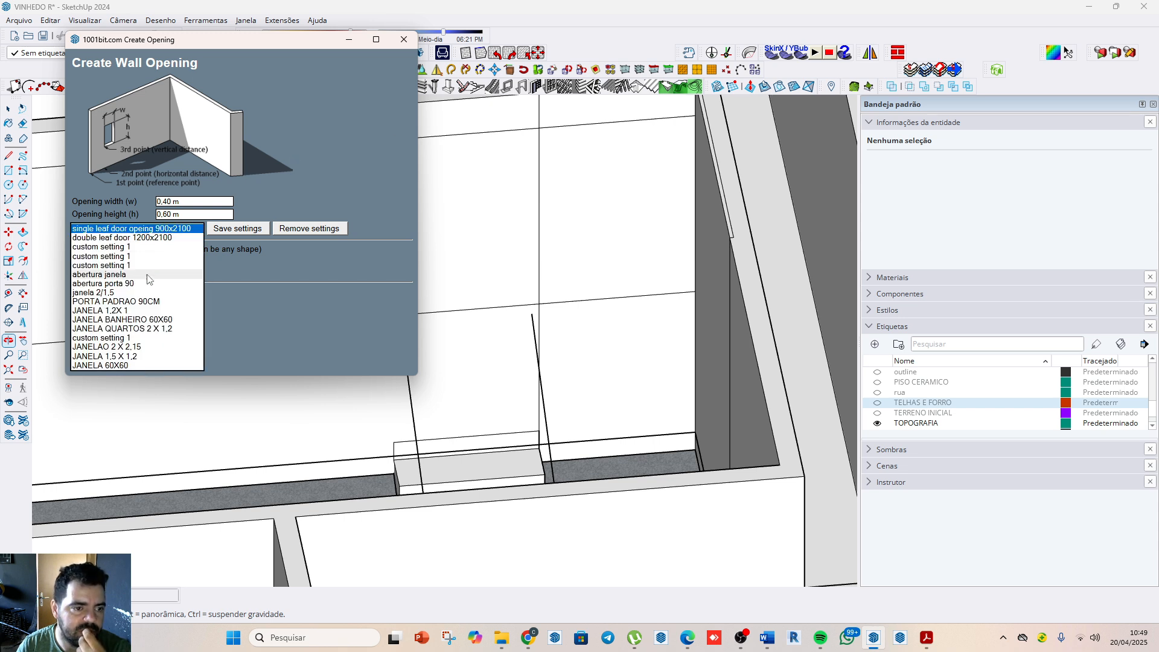
{"action": "left_click", "coordinate": [145, 302]}
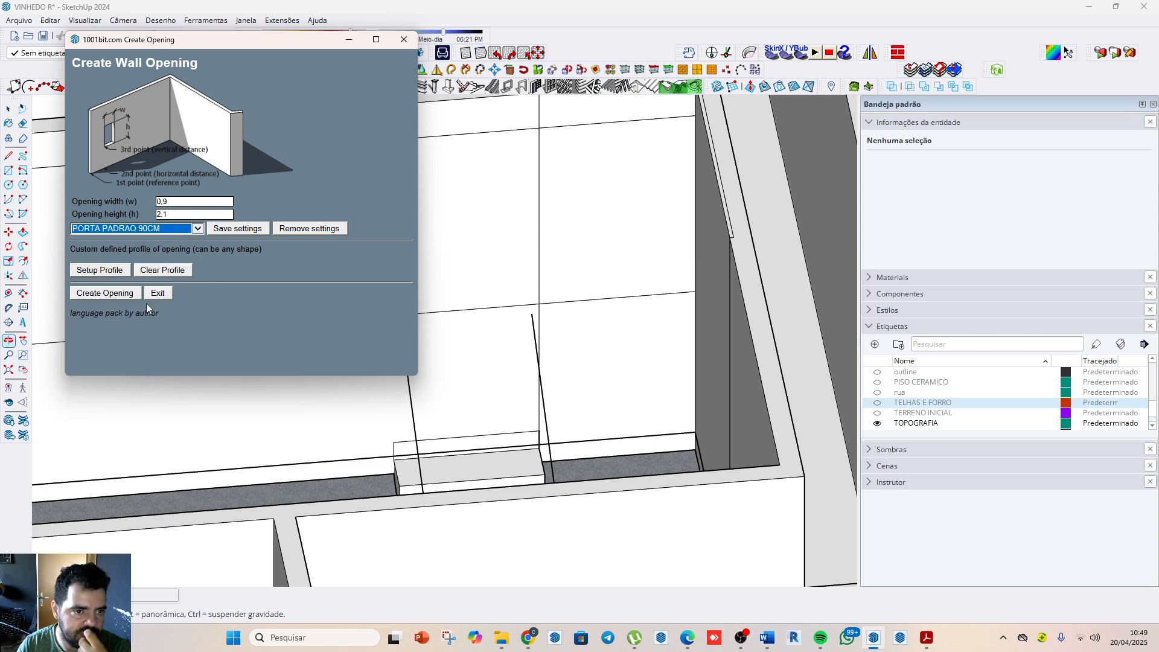
{"action": "left_click", "coordinate": [121, 296]}
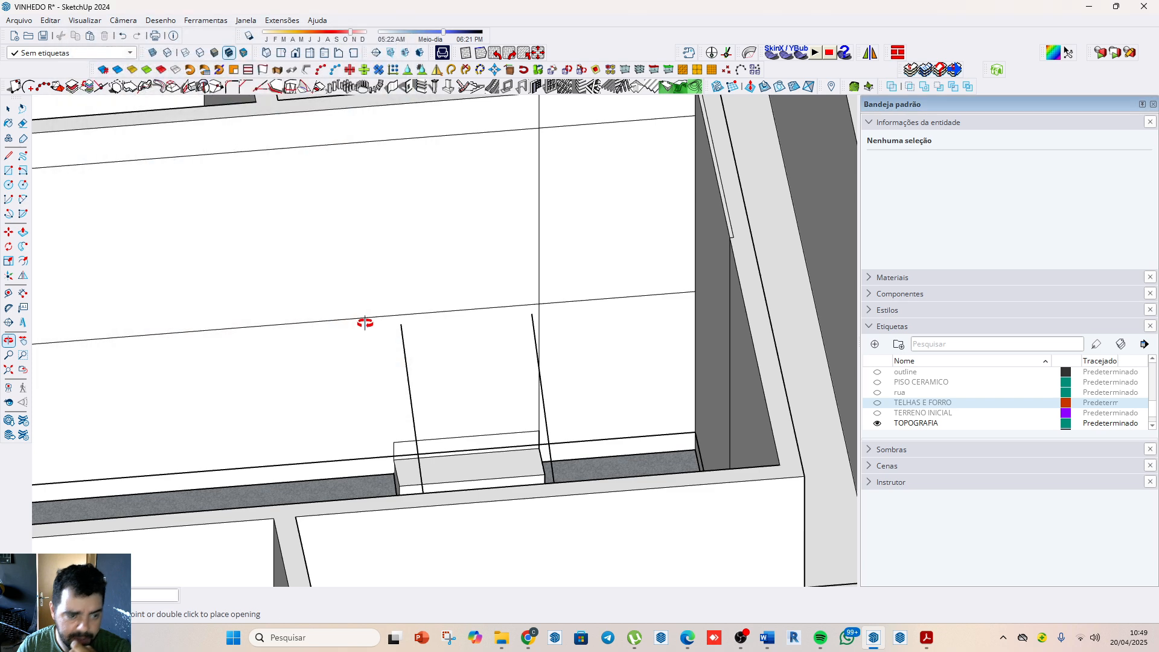
{"action": "scroll", "coordinate": [396, 459], "scroll_direction": "up", "scroll_amount": 2}
{"action": "left_click", "coordinate": [395, 459]}
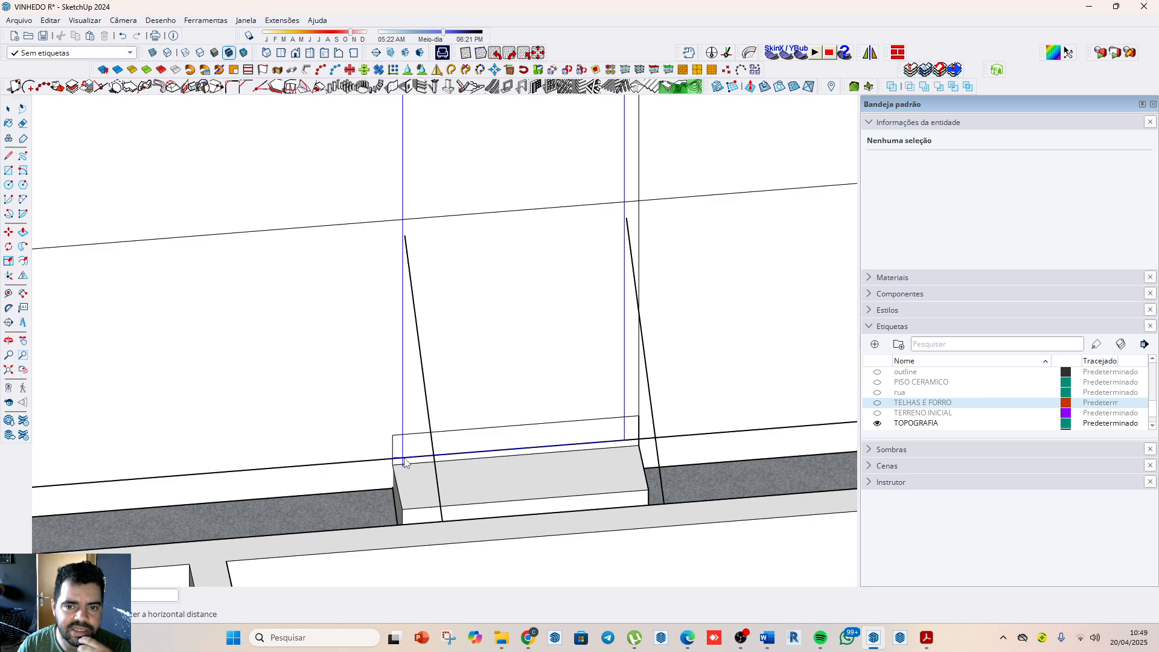
{"action": "scroll", "coordinate": [404, 463], "scroll_direction": "down", "scroll_amount": 1}
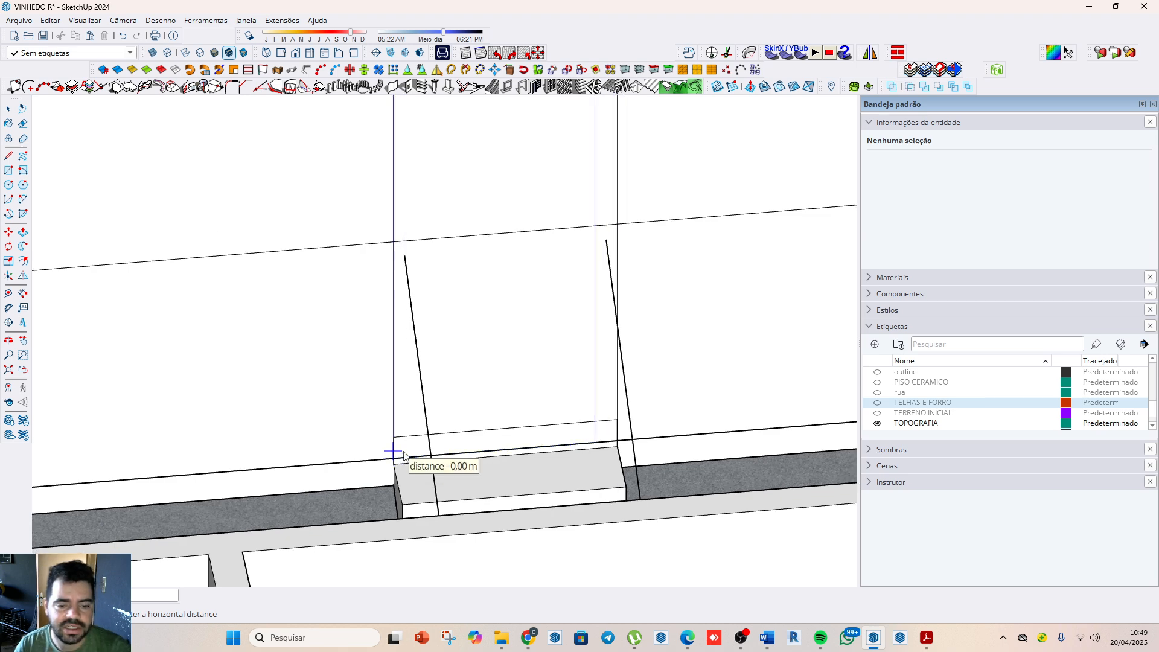
{"action": "key", "text": "space"}
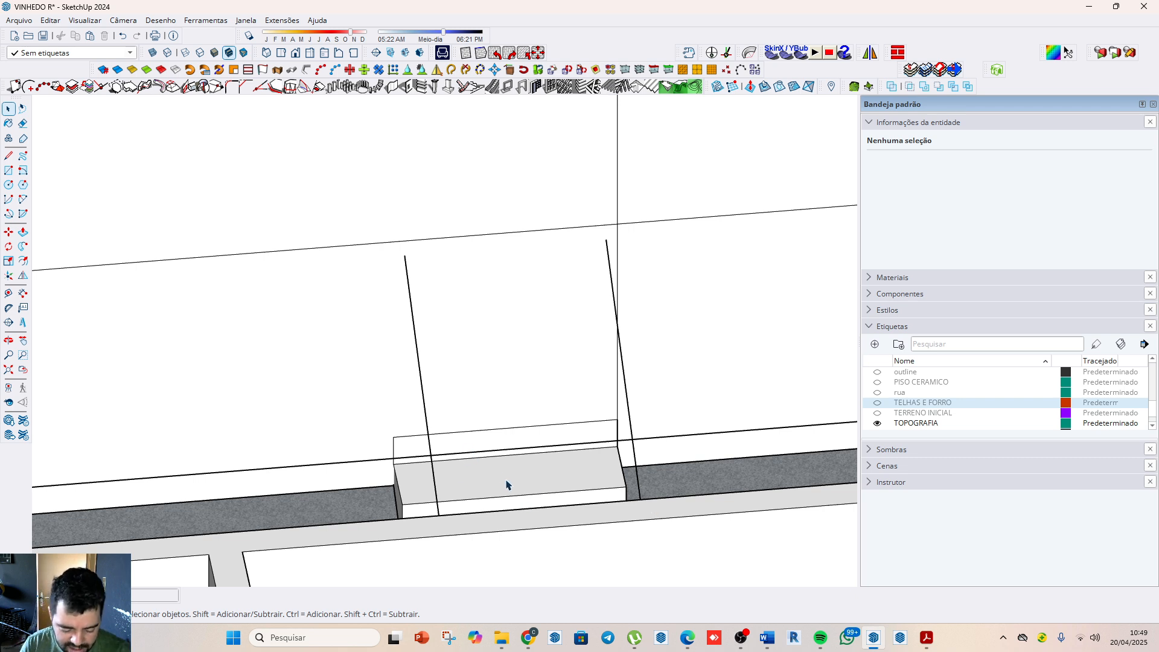
Step: Measure the width of the staircase's top step along the wall
{"action": "key", "text": "t"}
{"action": "left_click", "coordinate": [616, 432]}
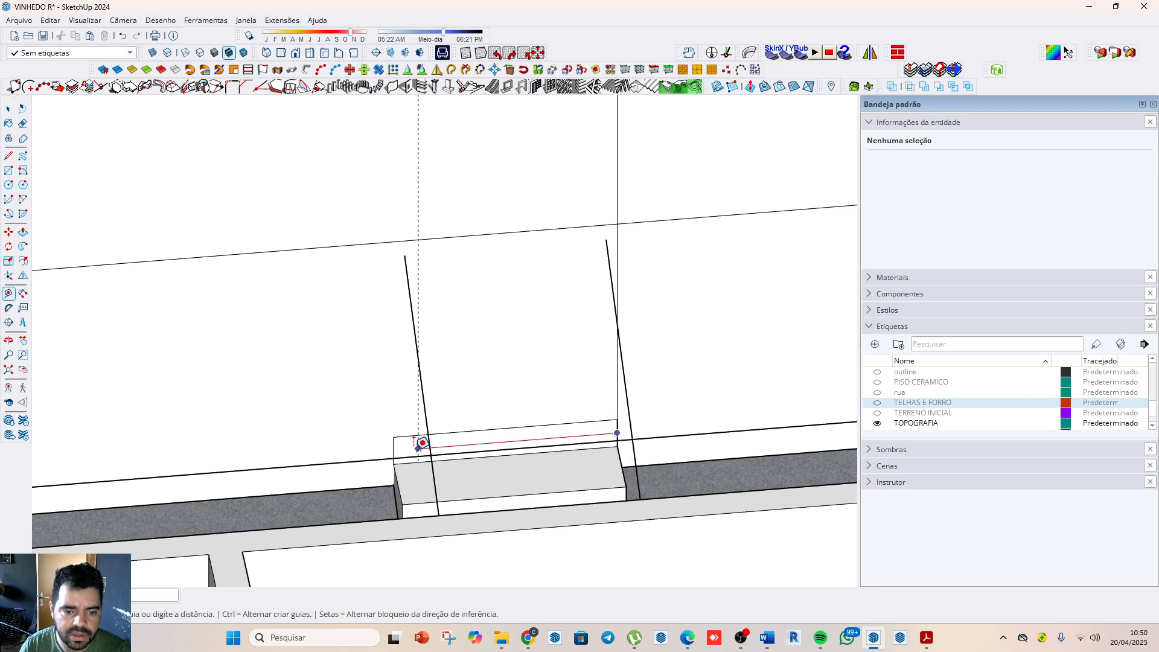
{"action": "key", "text": "Escape"}
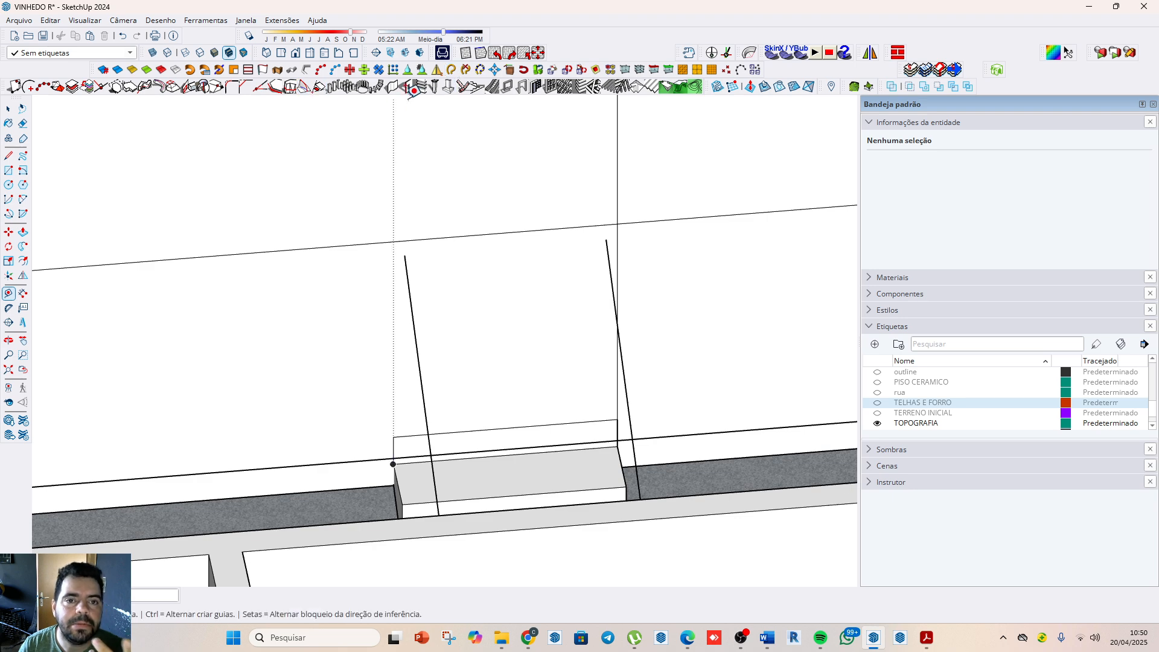
Step: Try to place a wall opening 1 m wide and 2.10 m high from the corner of the staircase's top step
{"action": "left_click", "coordinate": [407, 86]}
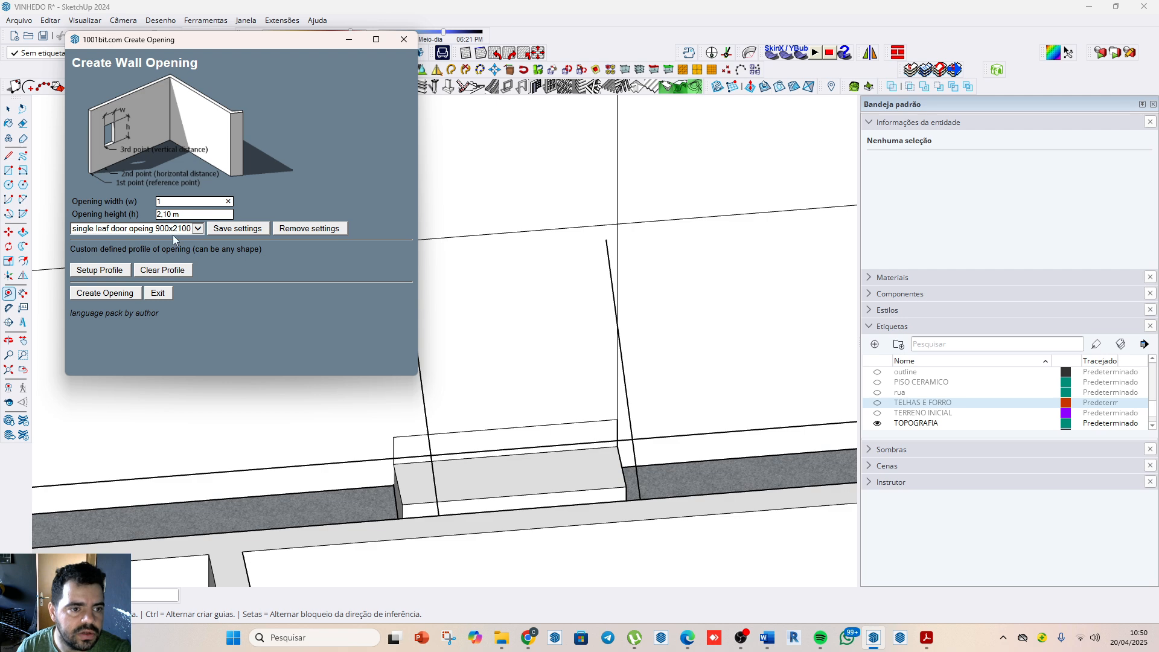
{"action": "left_click", "coordinate": [104, 293]}
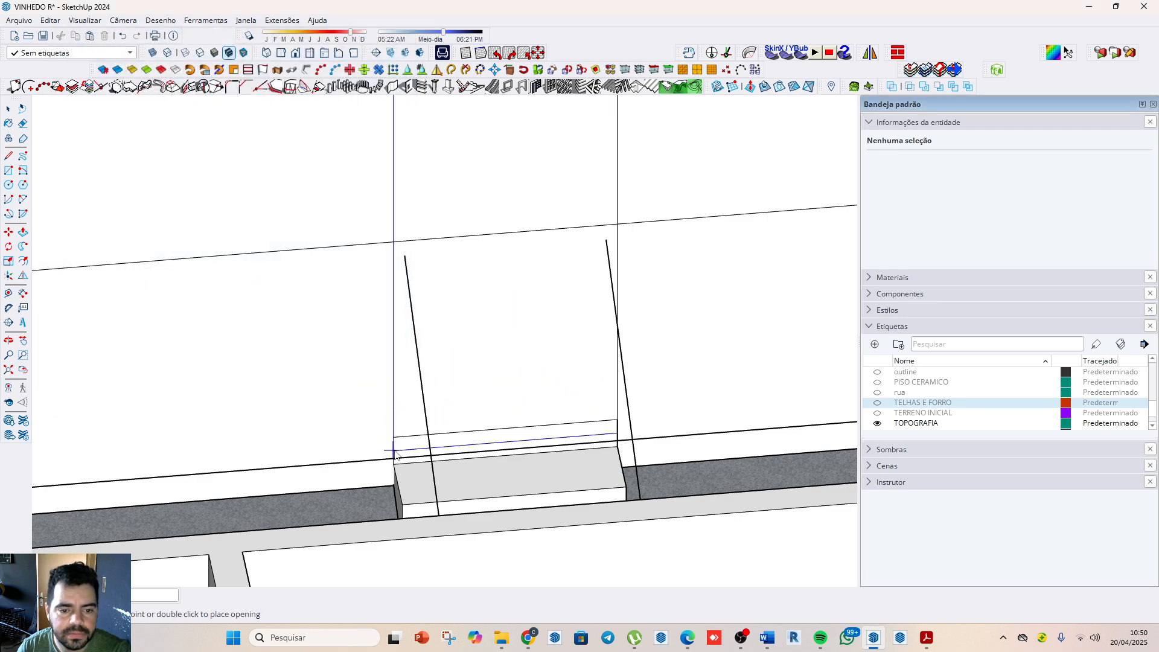
{"action": "scroll", "coordinate": [394, 462], "scroll_direction": "up", "scroll_amount": 2}
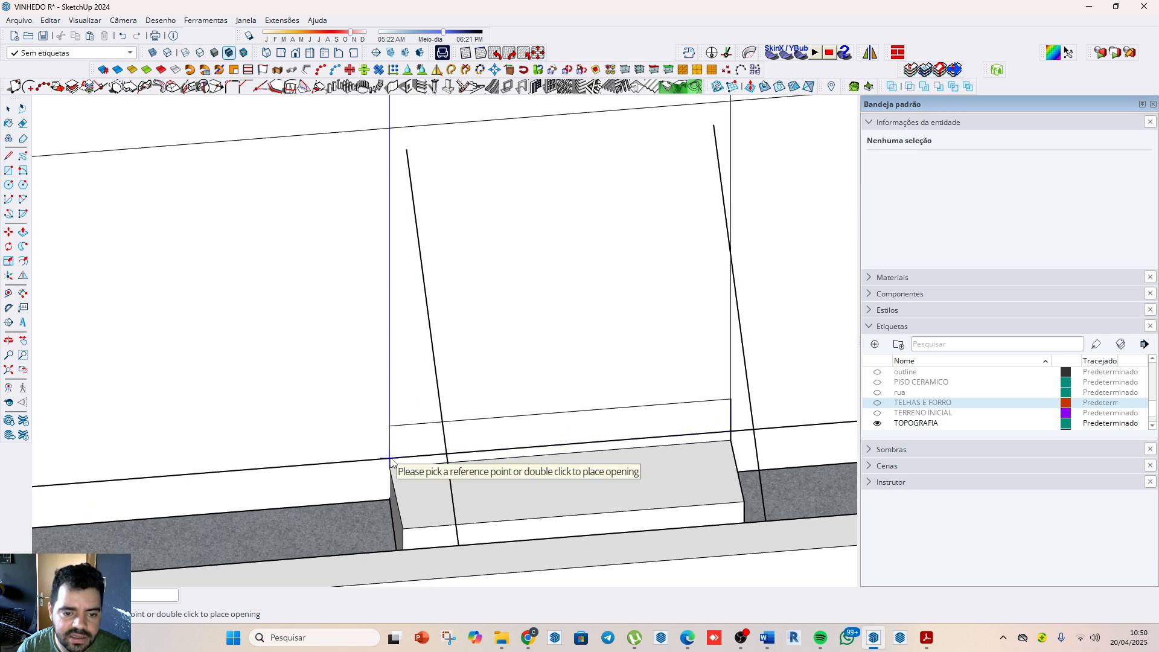
{"action": "left_click", "coordinate": [392, 463]}
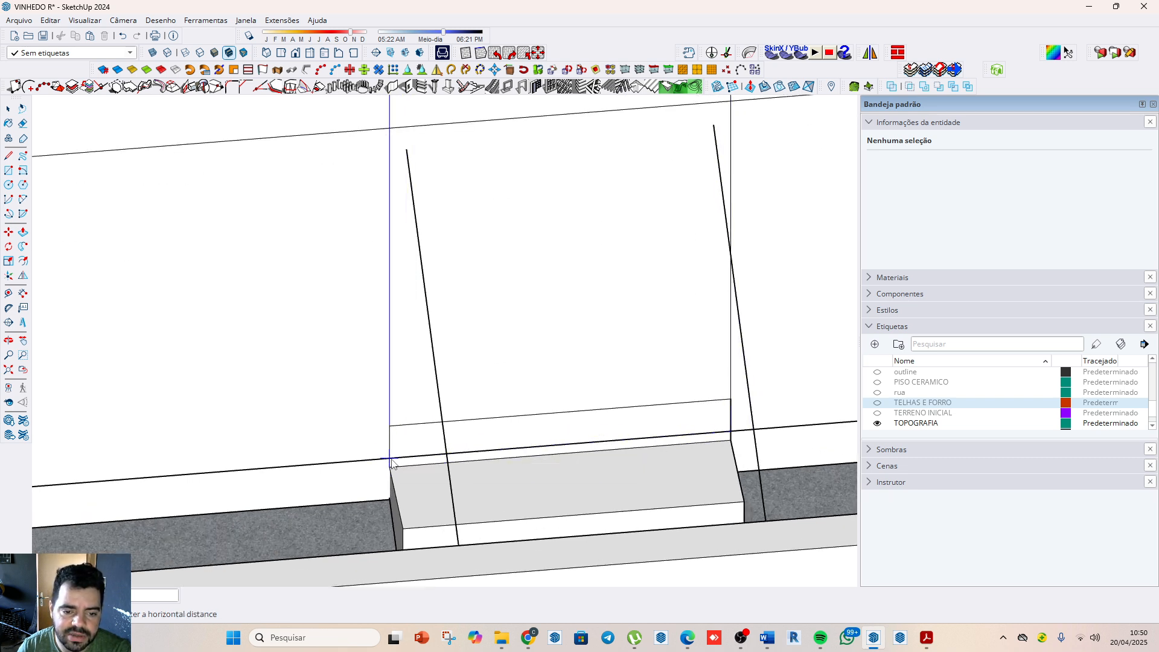
{"action": "left_click", "coordinate": [391, 460]}
{"action": "scroll", "coordinate": [433, 456], "scroll_direction": "down", "scroll_amount": 2}
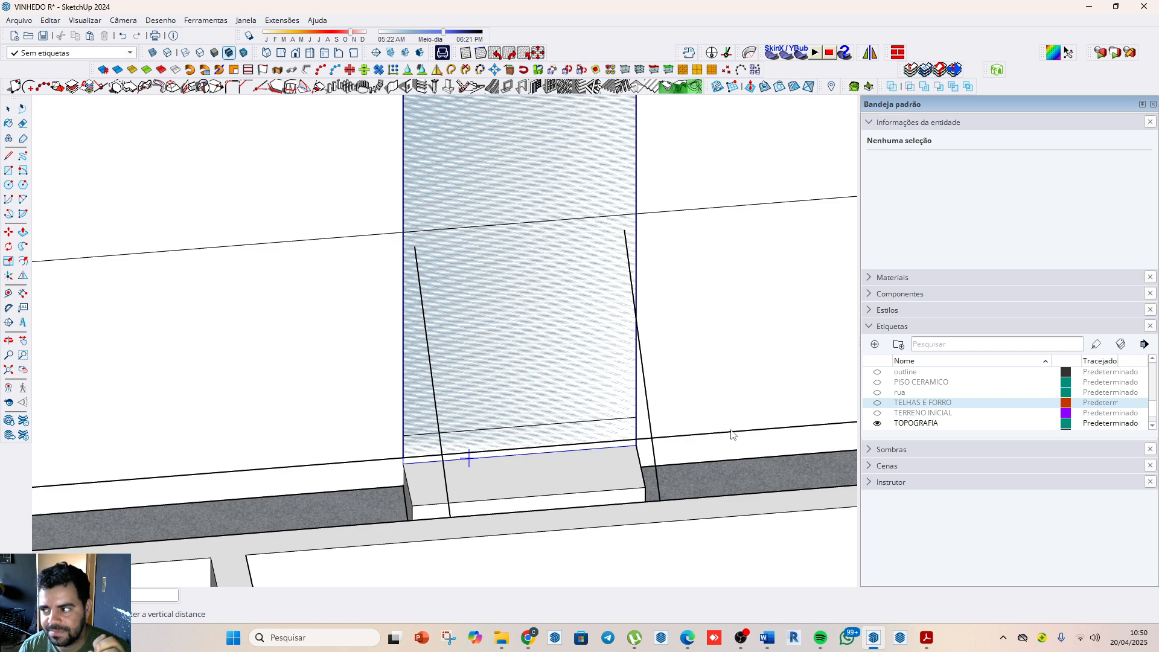
{"action": "key", "text": "space"}
{"action": "scroll", "coordinate": [731, 433], "scroll_direction": "down", "scroll_amount": 5}
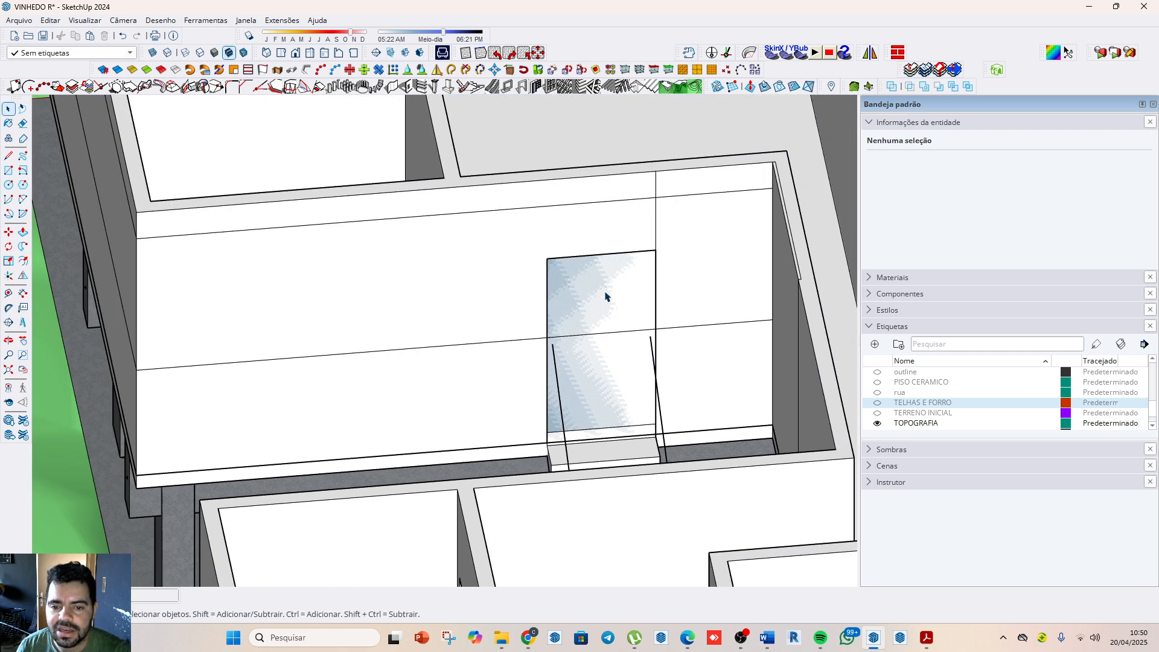
Step: Inspect which group holds the new door opening above the staircase, and undo its placement
{"action": "double_click", "coordinate": [606, 296]}
{"action": "left_click", "coordinate": [612, 321]}
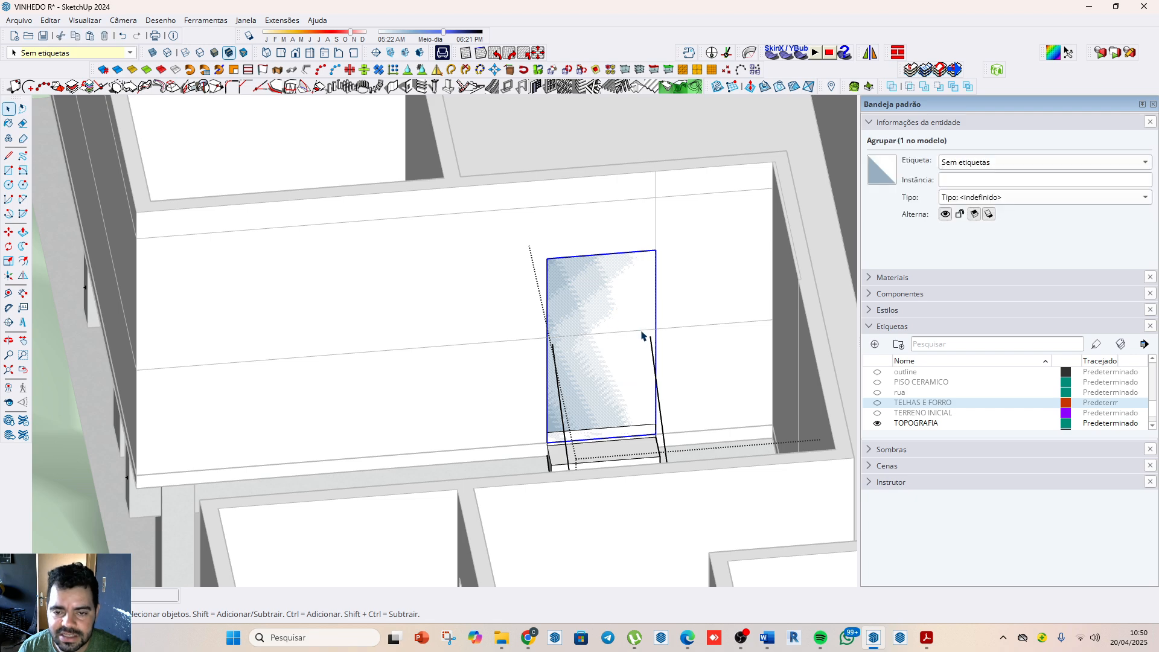
{"action": "middle_click_drag", "start_coordinate": [641, 331], "coordinate": [406, 275]}
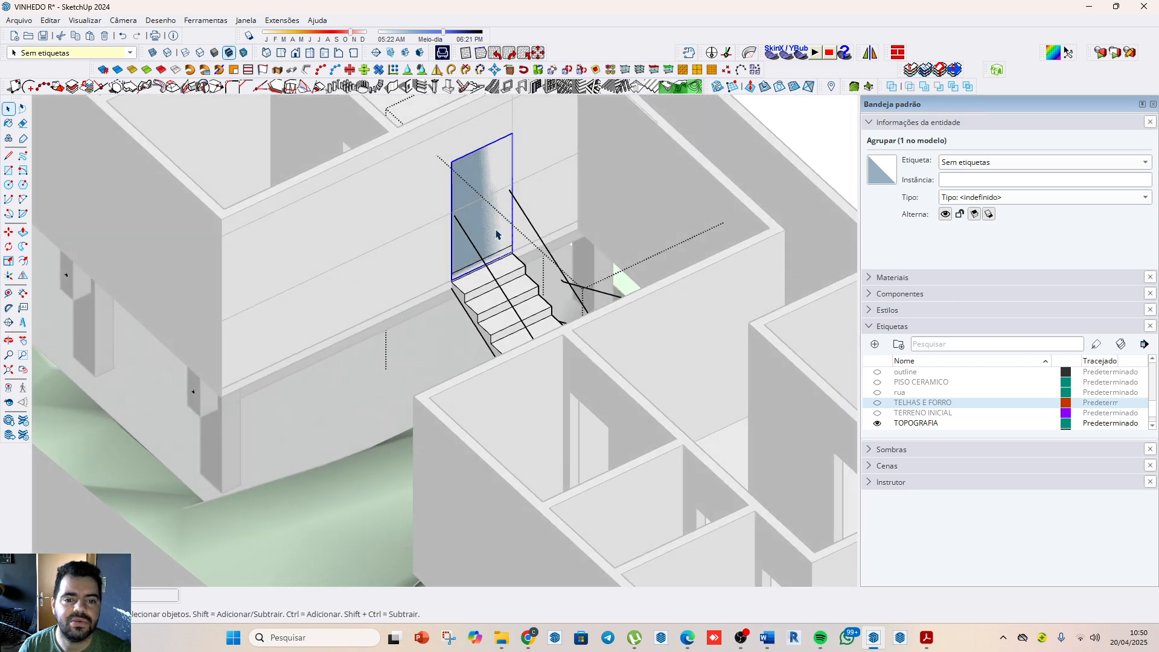
{"action": "scroll", "coordinate": [498, 207], "scroll_direction": "up", "scroll_amount": 2}
{"action": "scroll", "coordinate": [483, 309], "scroll_direction": "down", "scroll_amount": 4}
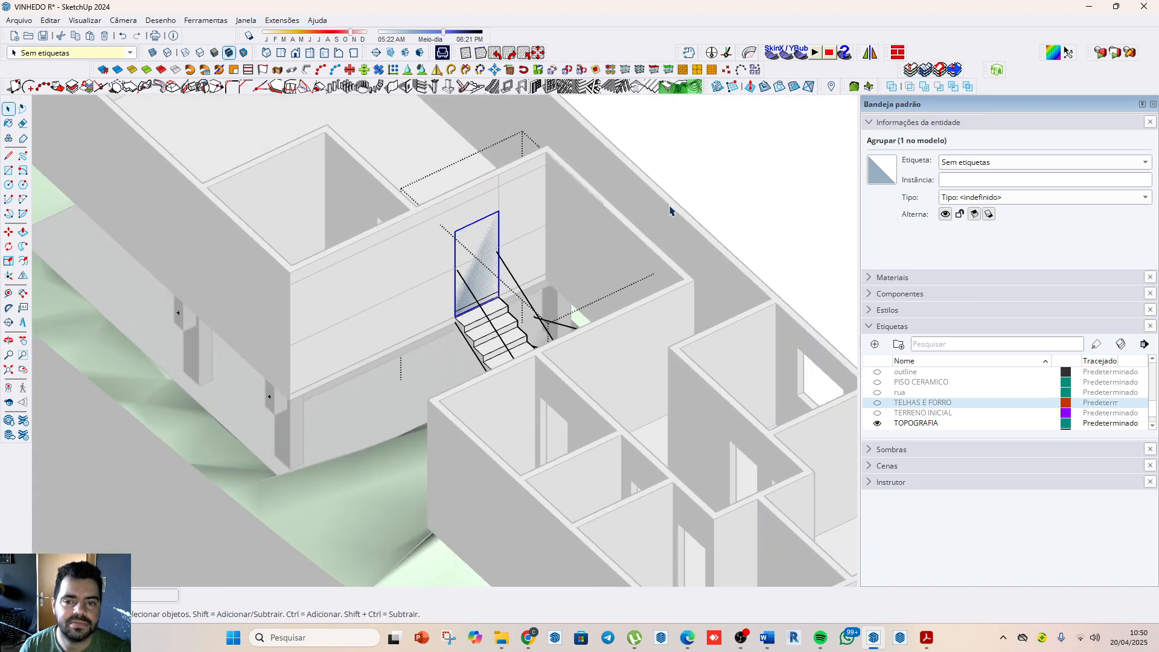
{"action": "left_click", "coordinate": [721, 187]}
{"action": "left_click", "coordinate": [468, 244]}
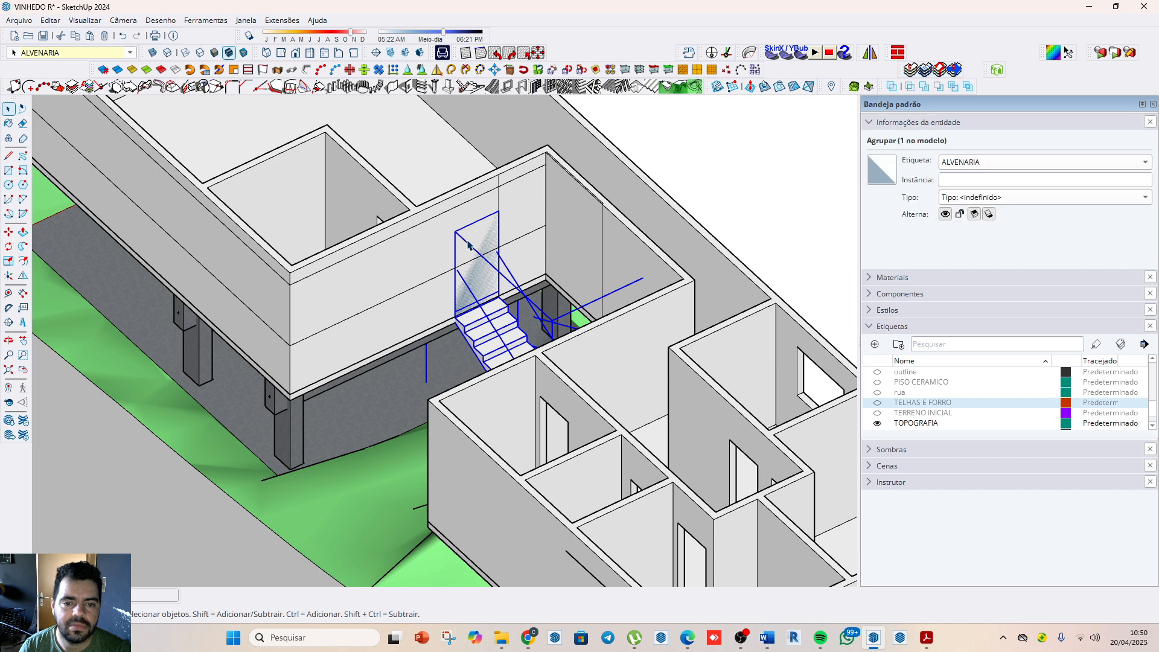
{"action": "key", "text": "ctrl+z"}
{"action": "key", "text": "ctrl+z"}
{"action": "key", "text": "ctrl+z"}
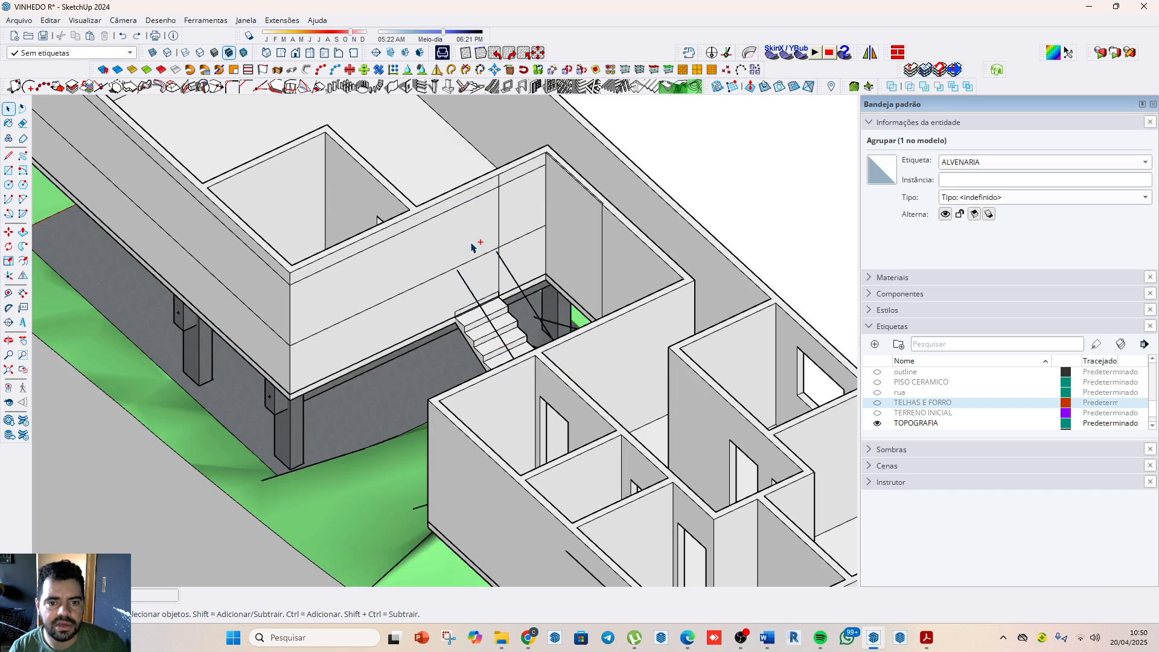
Step: Open the ALVENARIA wall group and erase the vertical line and the upper horizontal line on the wall above the staircase
{"action": "left_click", "coordinate": [470, 236]}
{"action": "scroll", "coordinate": [470, 236], "scroll_direction": "up", "scroll_amount": 3}
{"action": "double_click", "coordinate": [475, 222]}
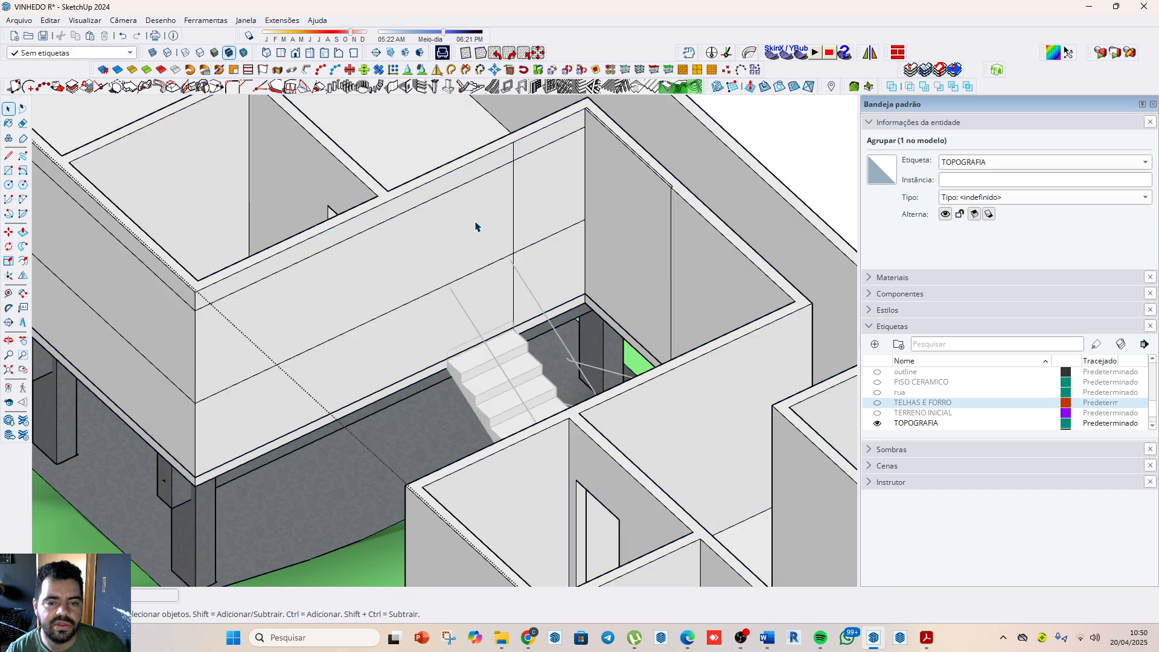
{"action": "left_click", "coordinate": [477, 238]}
{"action": "double_click", "coordinate": [477, 267]}
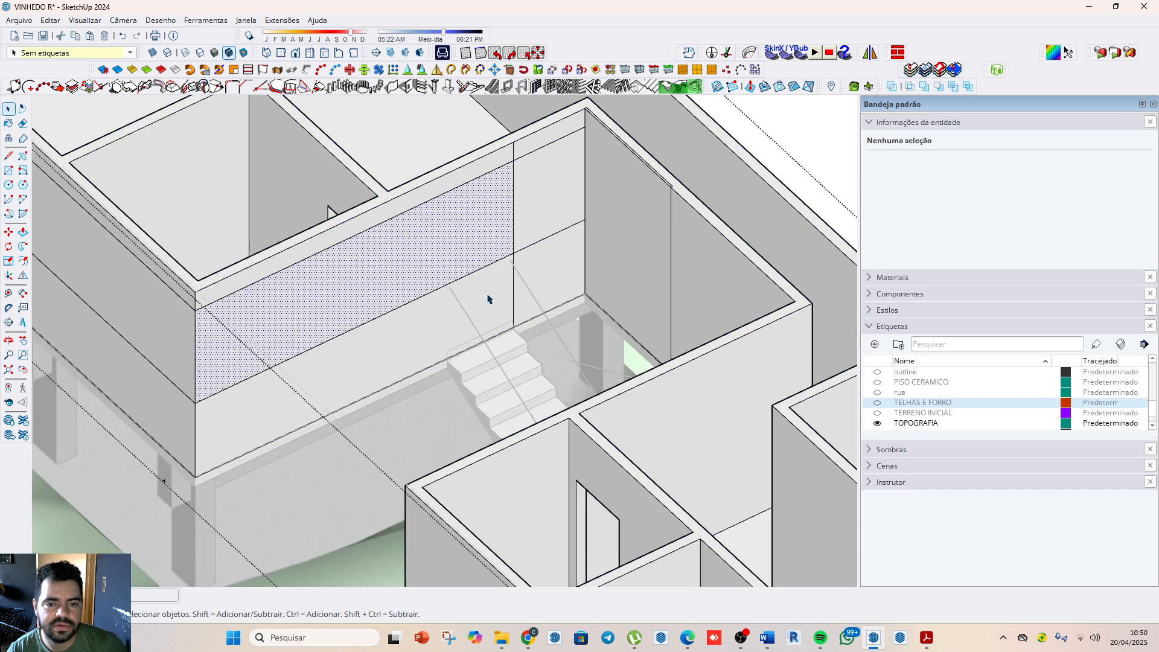
{"action": "left_click", "coordinate": [509, 353]}
{"action": "left_click", "coordinate": [365, 331]}
{"action": "scroll", "coordinate": [513, 339], "scroll_direction": "down", "scroll_amount": 3}
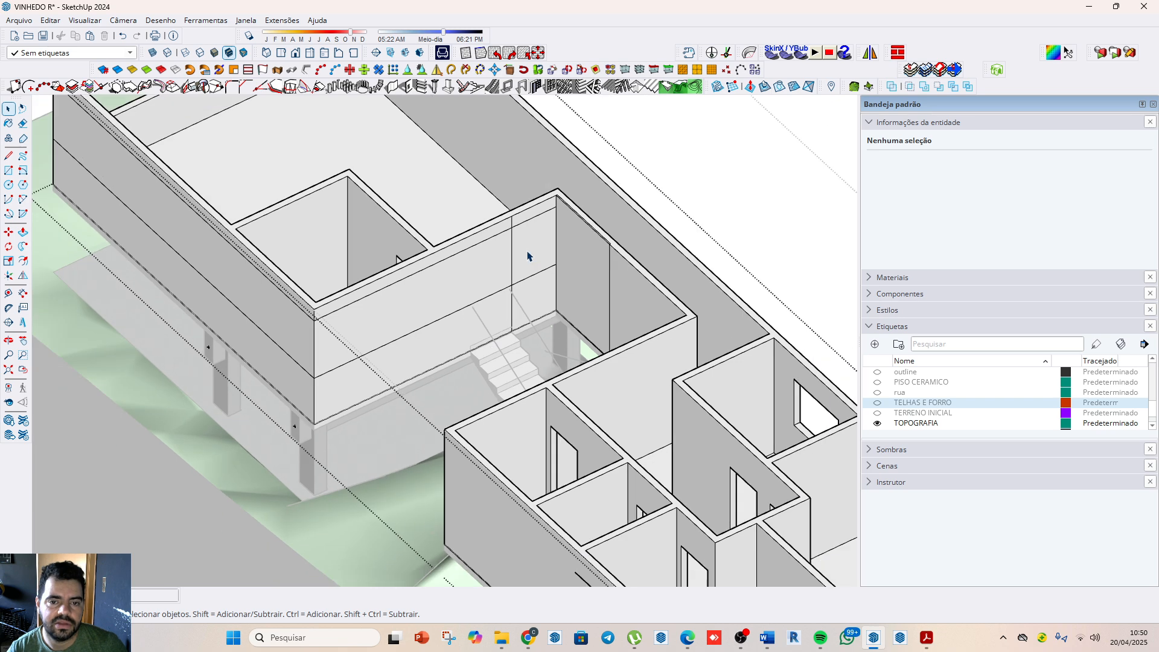
{"action": "key", "text": "e"}
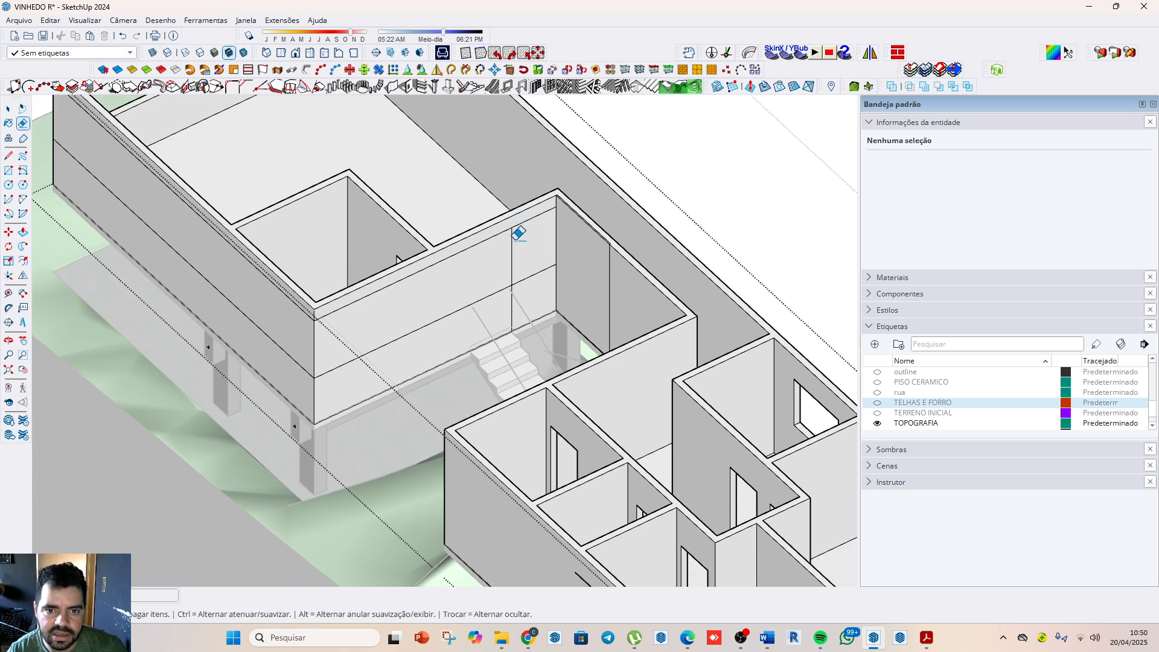
{"action": "left_click", "coordinate": [512, 252]}
{"action": "left_click_drag", "start_coordinate": [533, 281], "coordinate": [529, 266]}
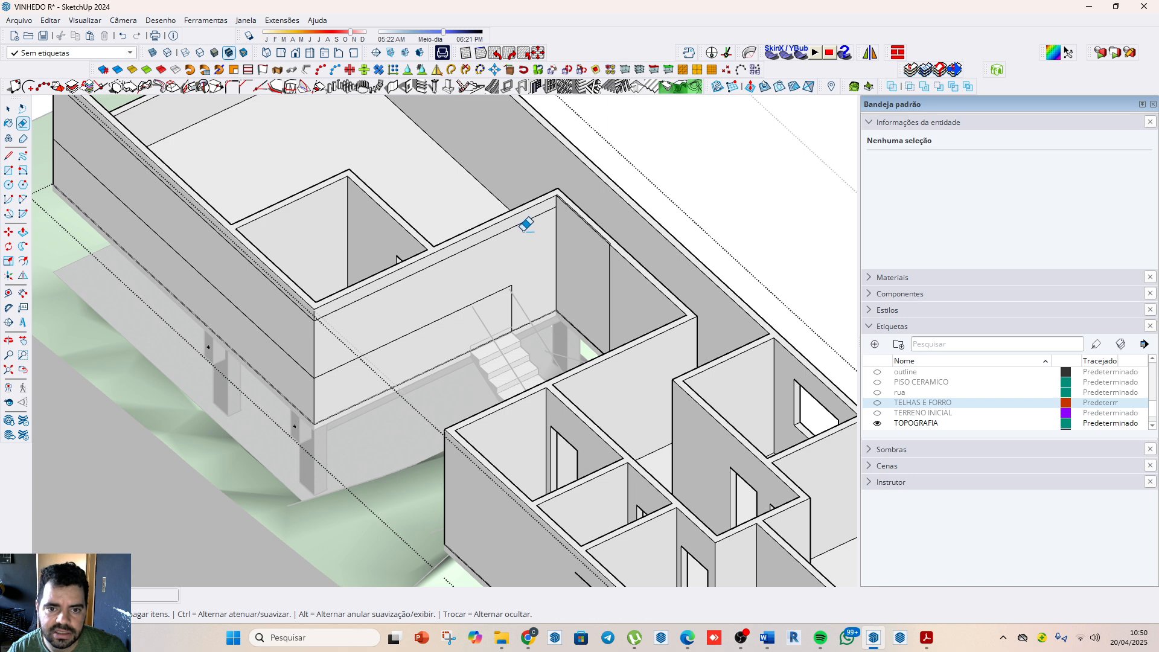
{"action": "left_click", "coordinate": [512, 293]}
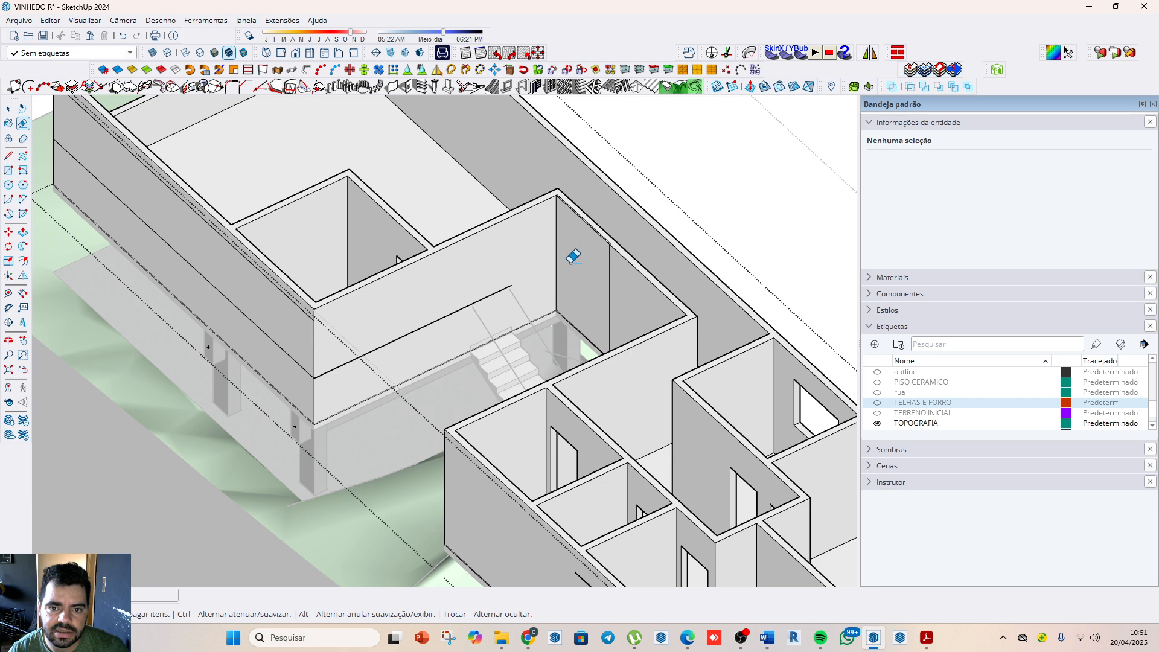
Step: Erase the leftover line just below the top edge of the wall adjoining the staircase wall
{"action": "scroll", "coordinate": [596, 257], "scroll_direction": "up", "scroll_amount": 2}
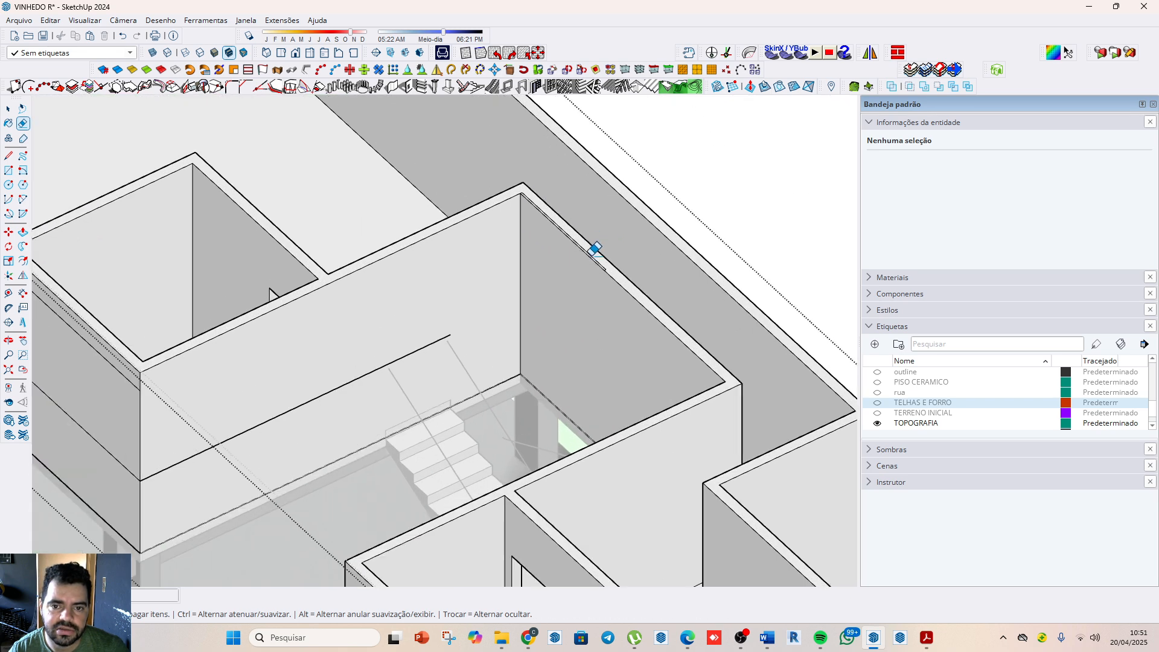
{"action": "scroll", "coordinate": [600, 257], "scroll_direction": "up", "scroll_amount": 2}
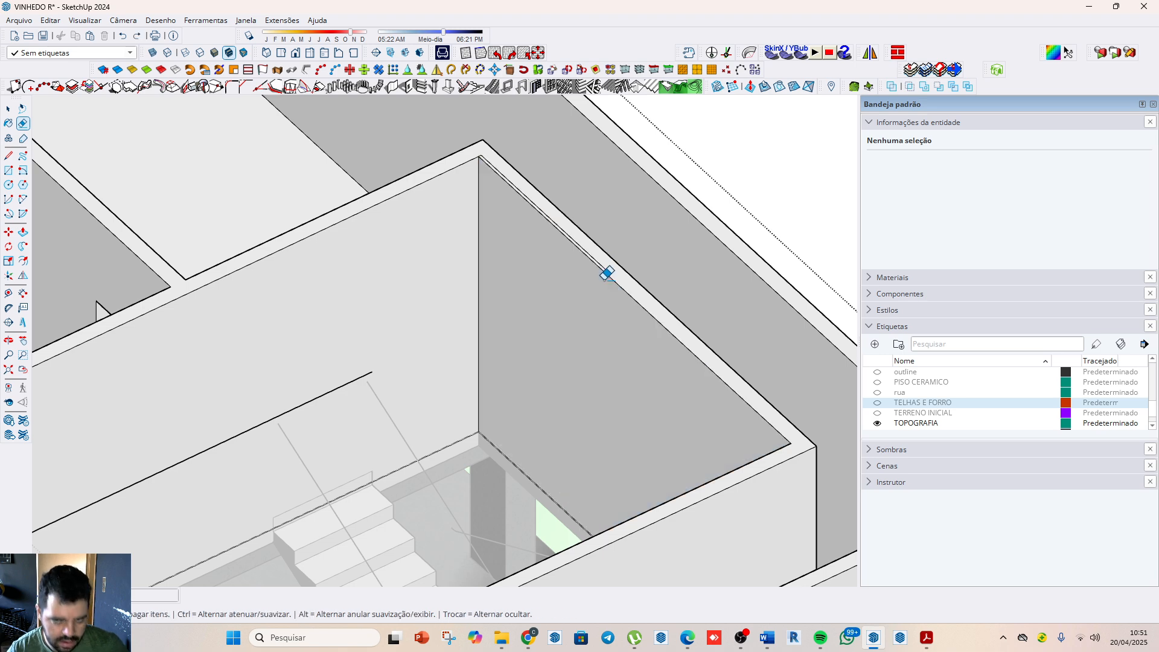
{"action": "scroll", "coordinate": [609, 271], "scroll_direction": "up", "scroll_amount": 3}
{"action": "scroll", "coordinate": [616, 295], "scroll_direction": "down", "scroll_amount": 1}
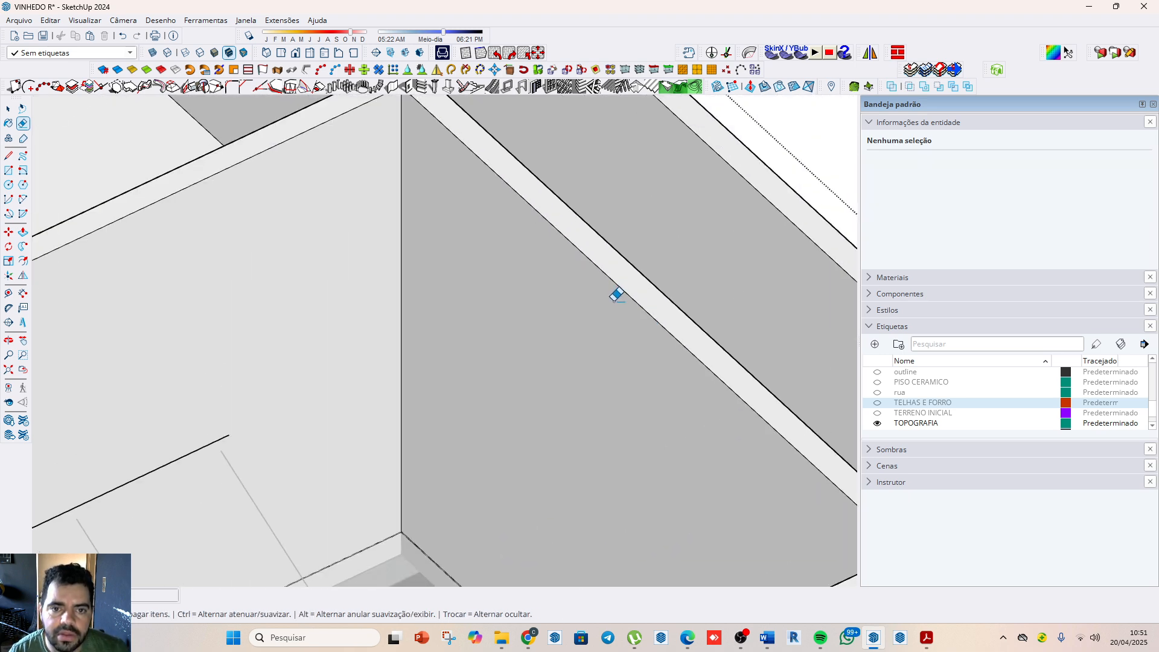
{"action": "scroll", "coordinate": [533, 277], "scroll_direction": "down", "scroll_amount": 2}
{"action": "scroll", "coordinate": [465, 145], "scroll_direction": "up", "scroll_amount": 3}
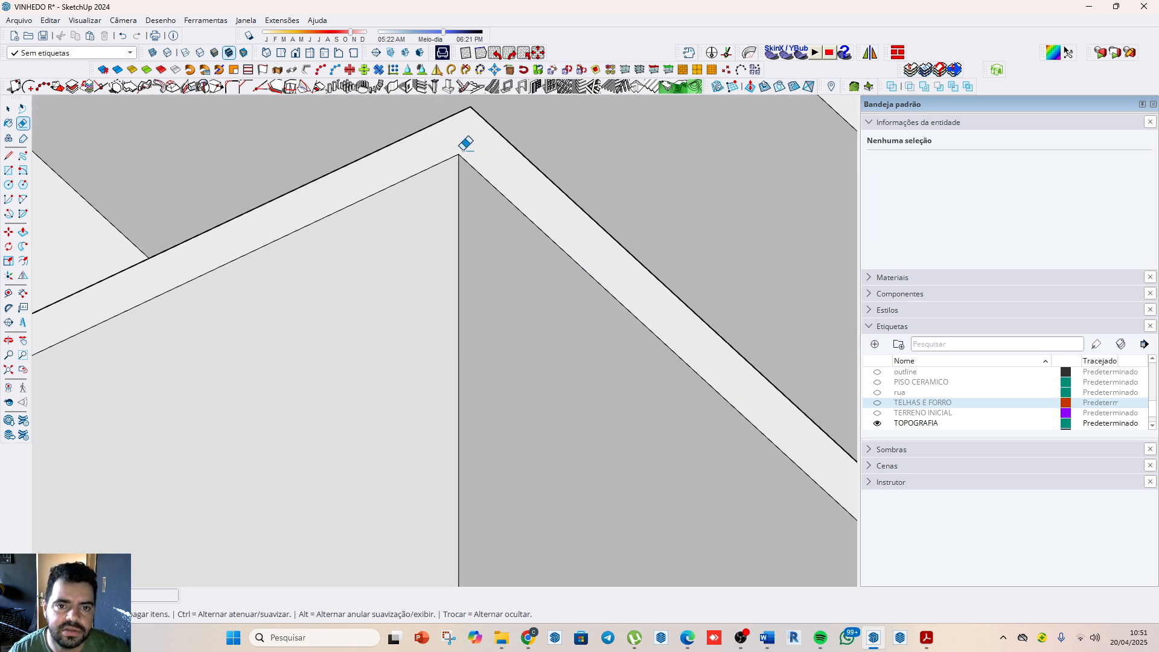
{"action": "scroll", "coordinate": [482, 181], "scroll_direction": "down", "scroll_amount": 5}
{"action": "key", "text": "space"}
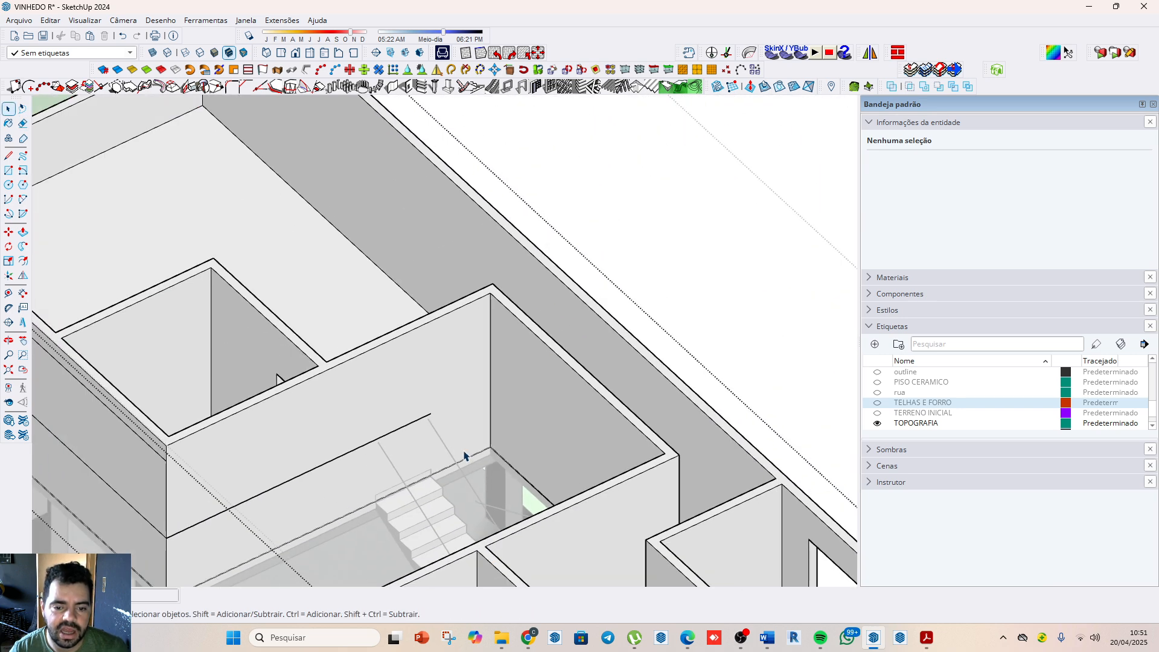
{"action": "scroll", "coordinate": [565, 276], "scroll_direction": "down", "scroll_amount": 2}
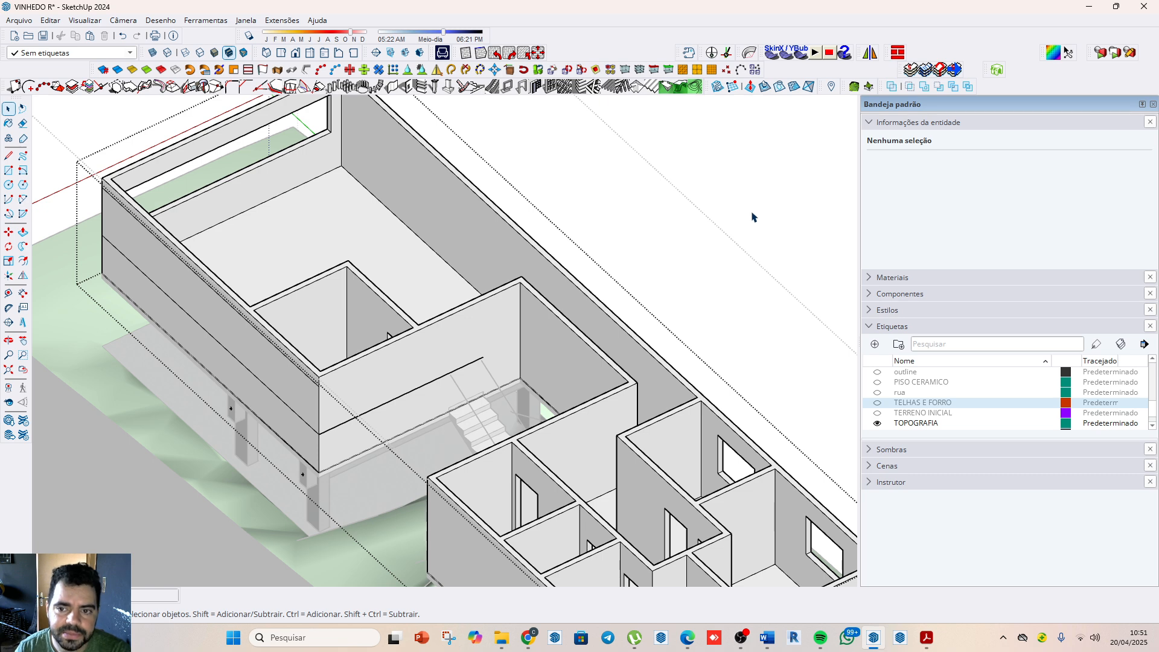
Step: Draw a vertical line from the wall's base to its horizontal line beside the staircase, and delete the horizontal segment above the stairs
{"action": "scroll", "coordinate": [443, 386], "scroll_direction": "up", "scroll_amount": 4}
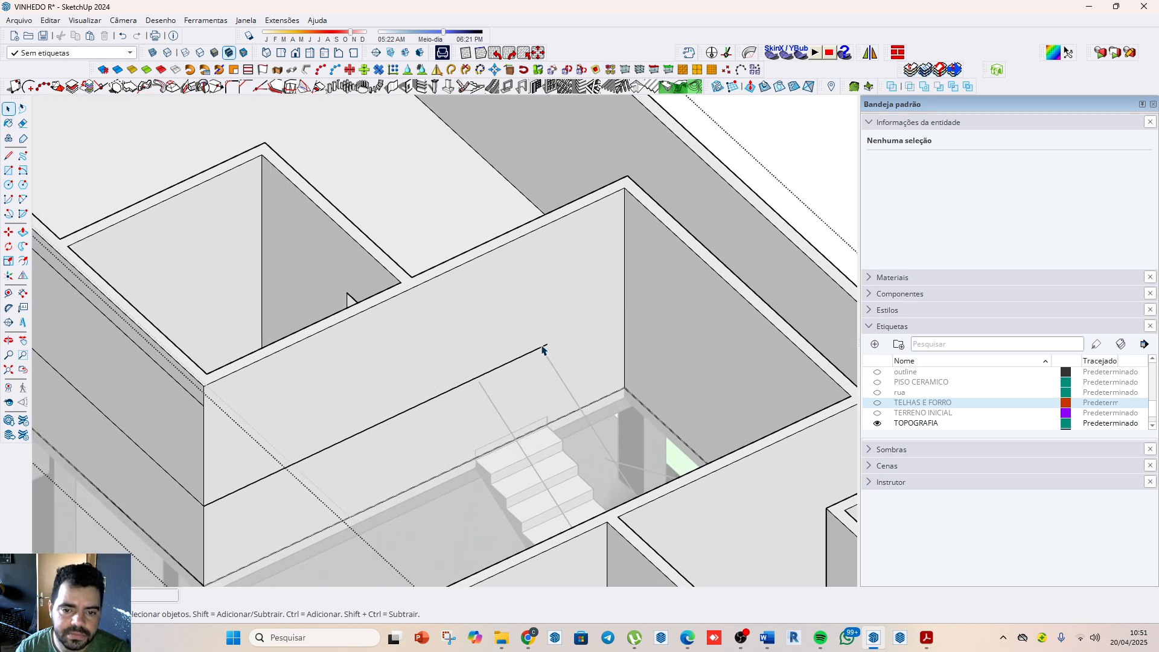
{"action": "left_click", "coordinate": [541, 350]}
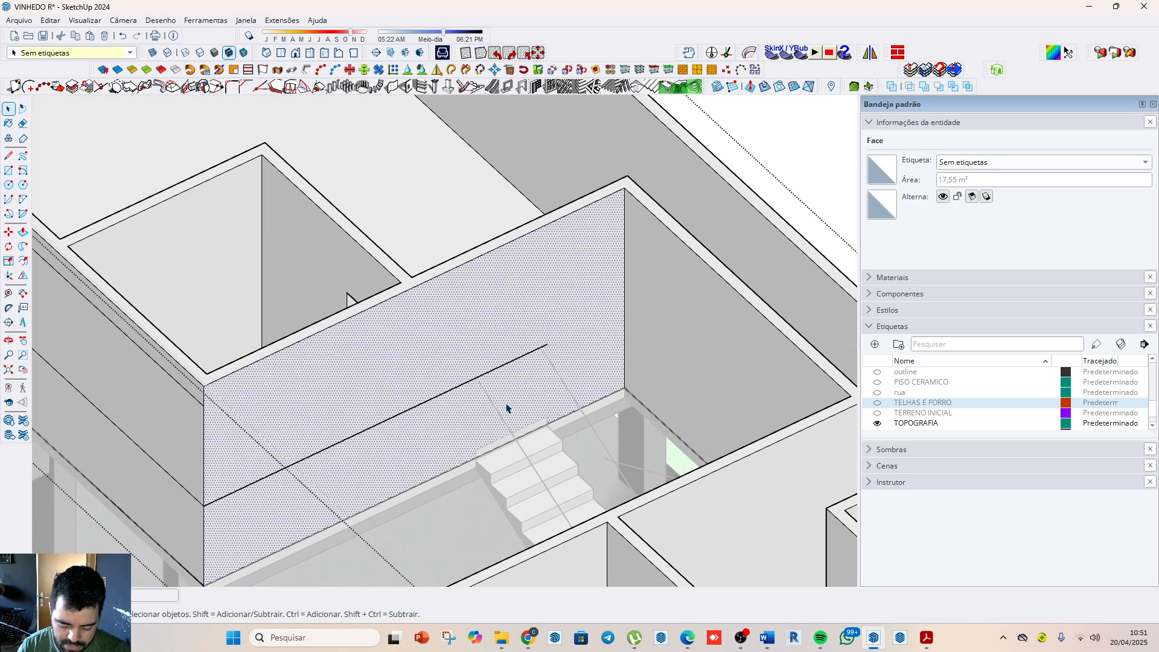
{"action": "key", "text": "l"}
{"action": "left_click", "coordinate": [475, 449]}
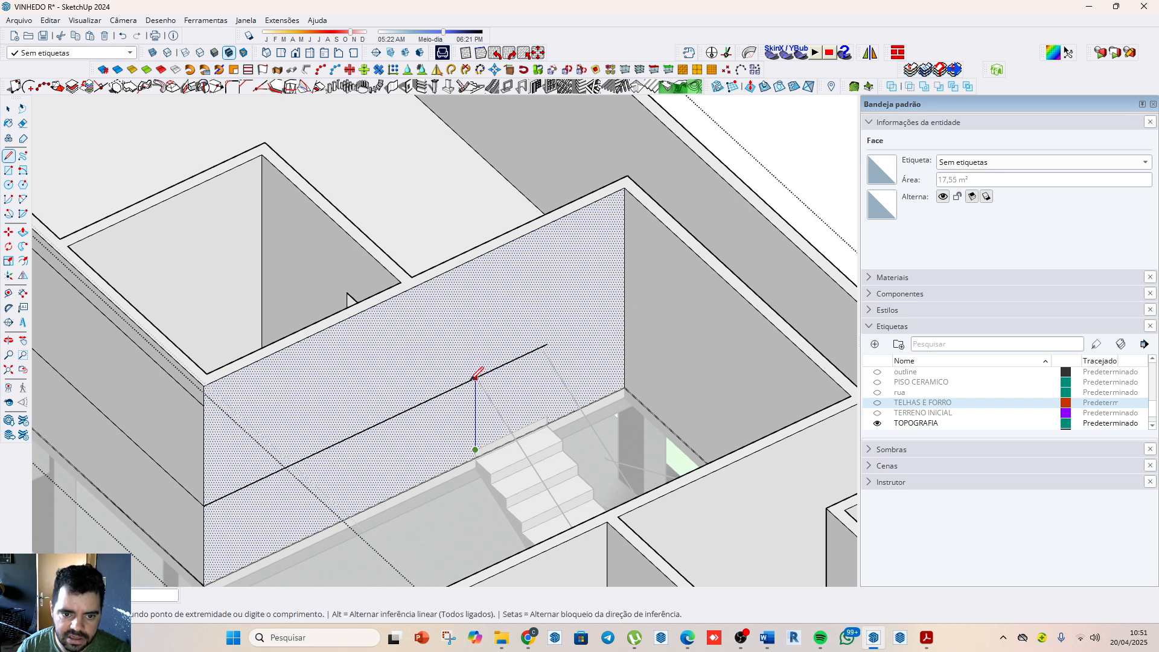
{"action": "key", "text": "Escape"}
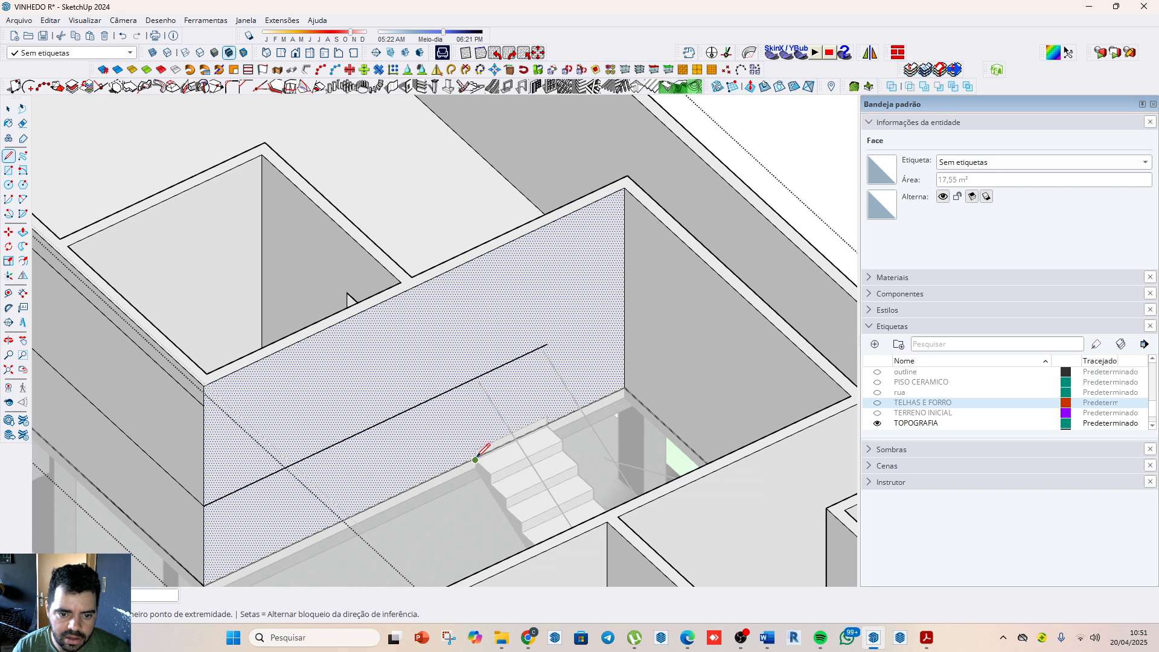
{"action": "left_click", "coordinate": [447, 470]}
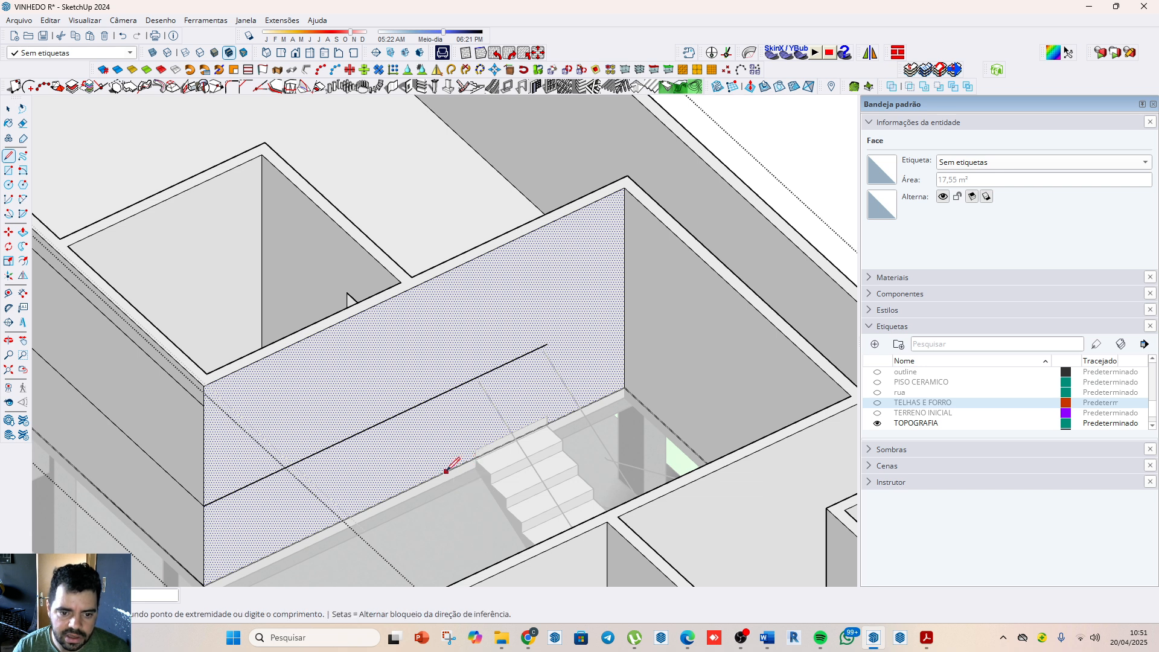
{"action": "left_click", "coordinate": [446, 391]}
{"action": "key", "text": "space"}
{"action": "left_click", "coordinate": [520, 357]}
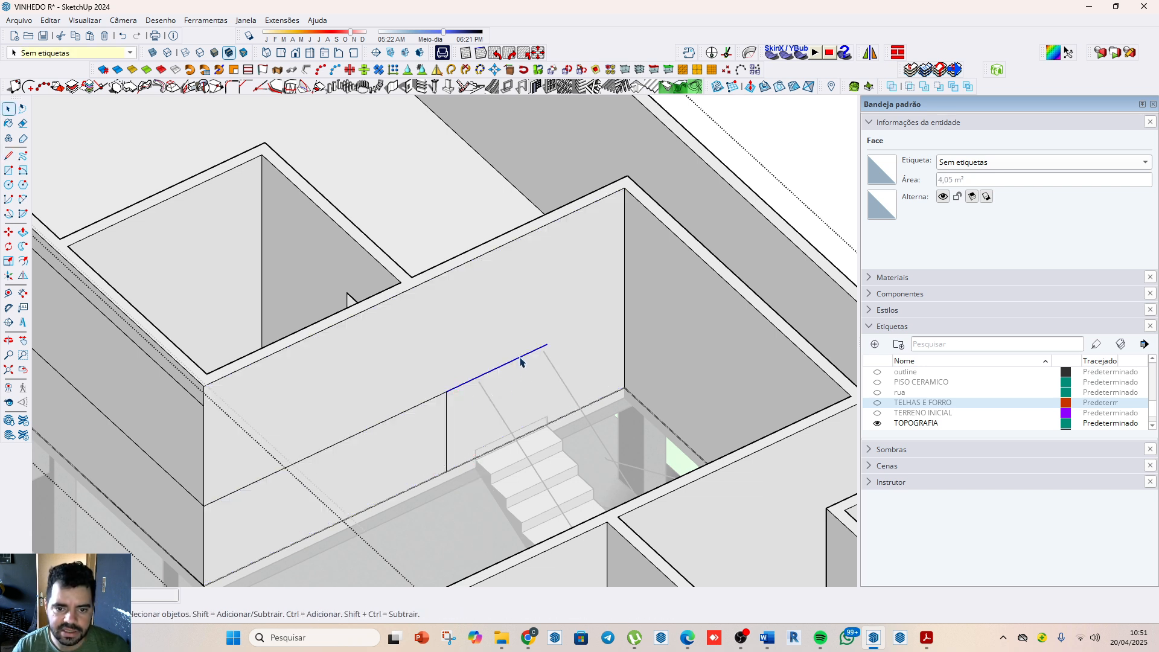
{"action": "key", "text": "Delete"}
Step: Try to place a 1.00 m wide, 2.10 m high wall opening in the ALVENARIA wall at the outer corner of the staircase's upper end
{"action": "scroll", "coordinate": [520, 358], "scroll_direction": "down", "scroll_amount": 2}
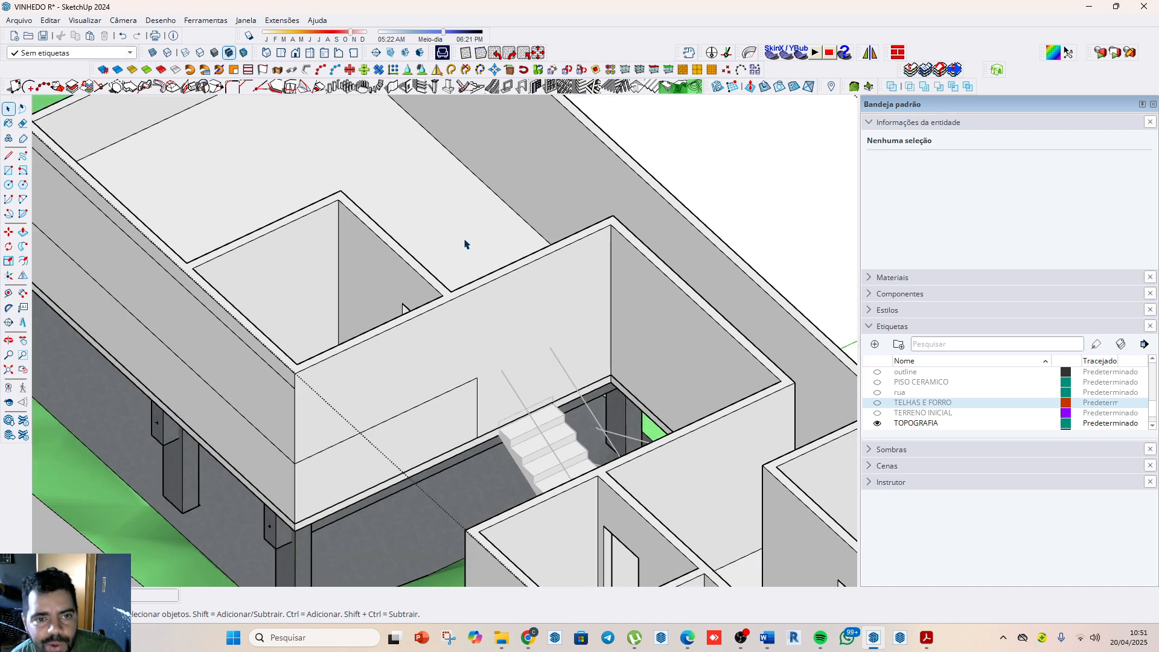
{"action": "scroll", "coordinate": [464, 244], "scroll_direction": "up", "scroll_amount": 1}
{"action": "left_click", "coordinate": [664, 342]}
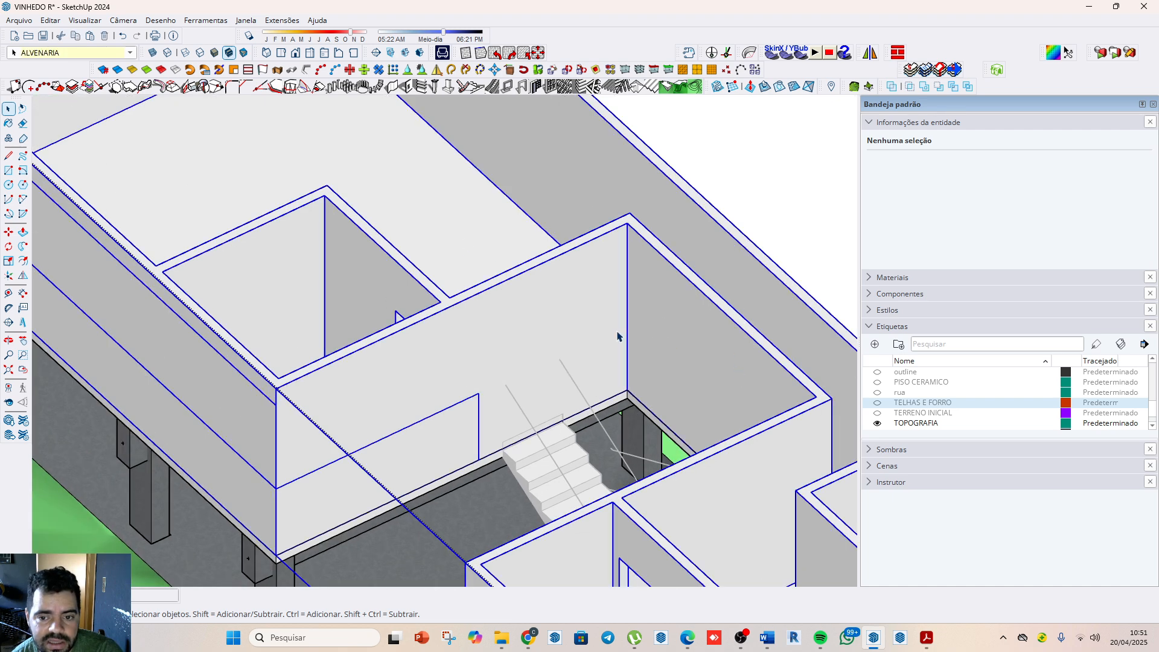
{"action": "scroll", "coordinate": [603, 323], "scroll_direction": "down", "scroll_amount": 1}
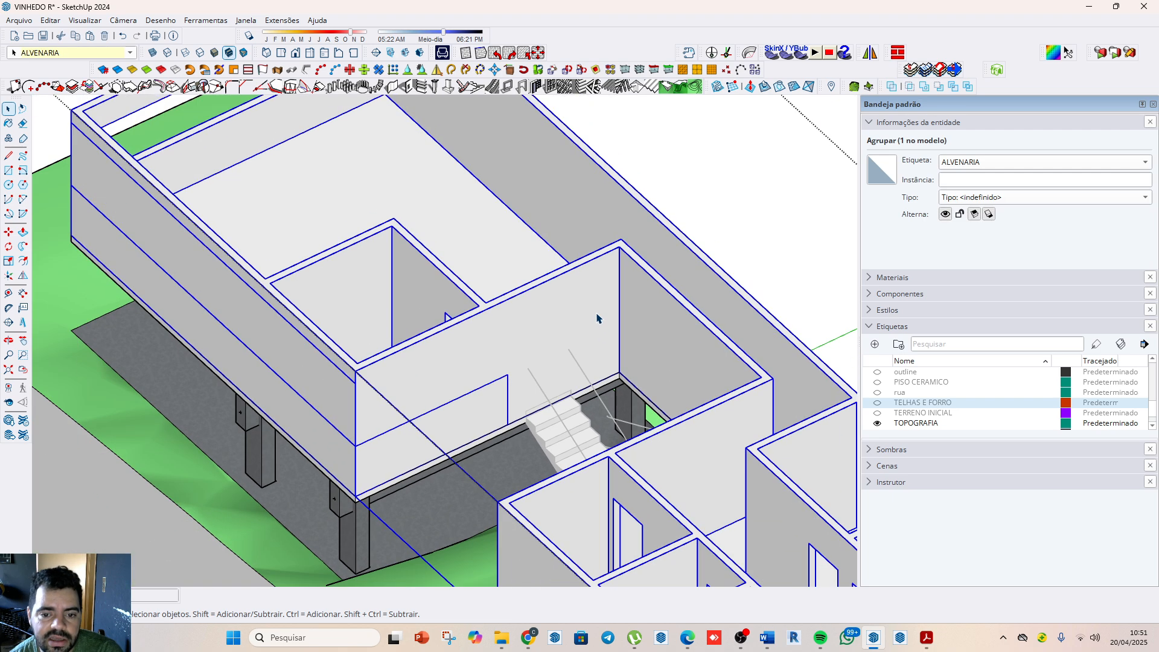
{"action": "left_click", "coordinate": [414, 90]}
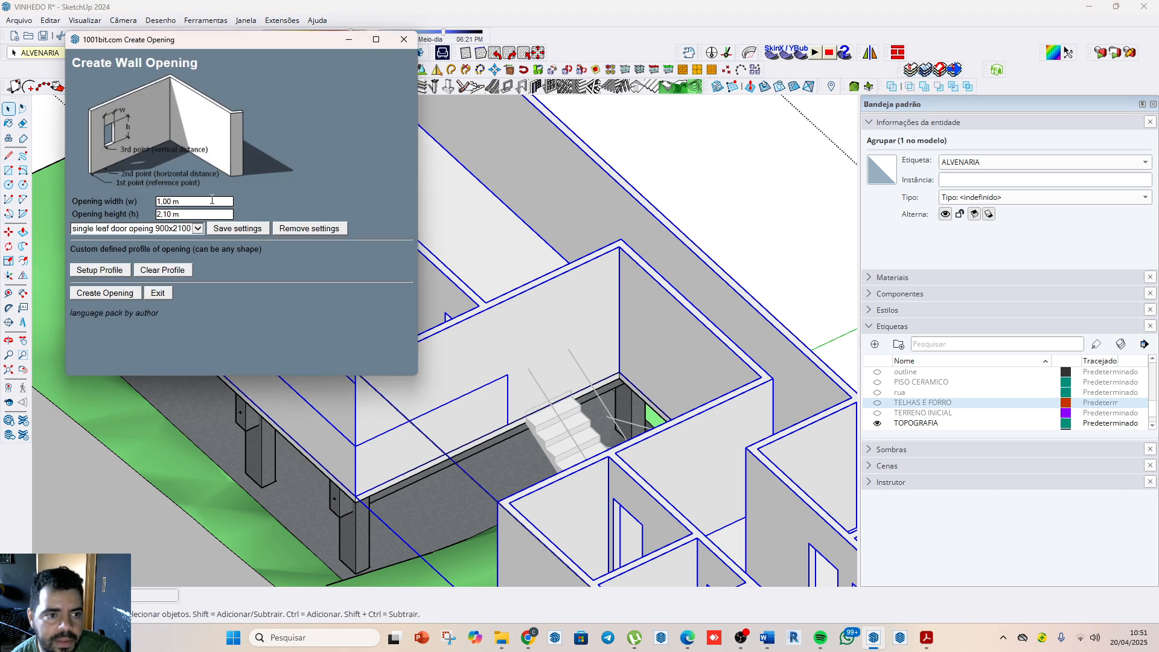
{"action": "left_click", "coordinate": [122, 295]}
{"action": "scroll", "coordinate": [499, 310], "scroll_direction": "up", "scroll_amount": 6}
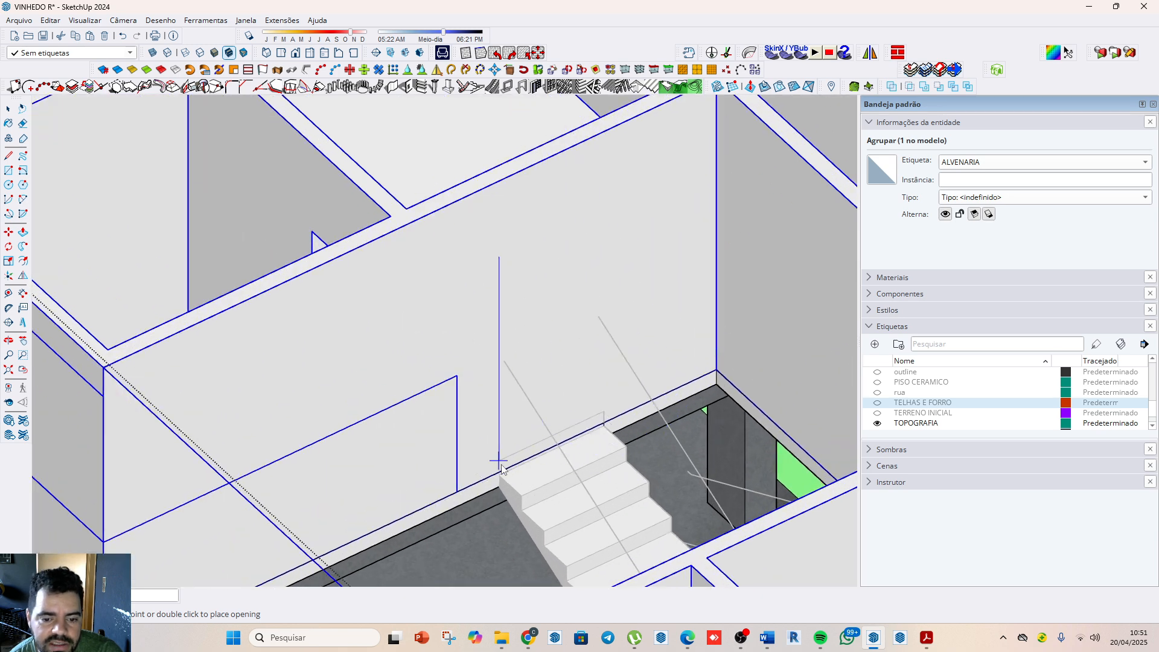
{"action": "scroll", "coordinate": [501, 477], "scroll_direction": "up", "scroll_amount": 5}
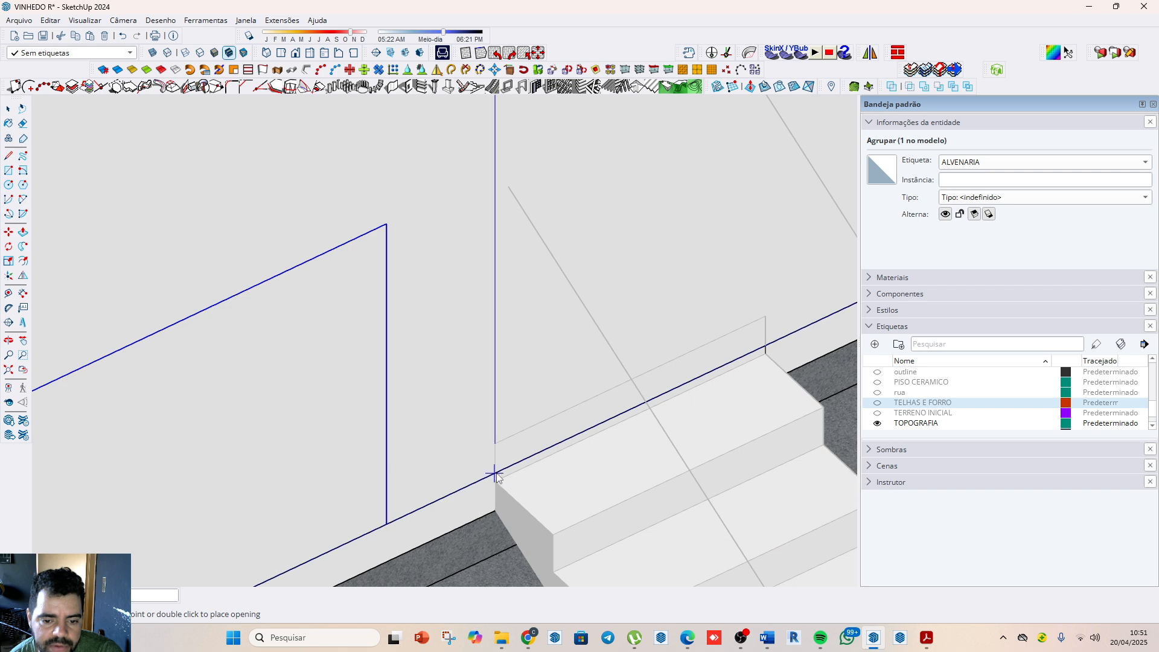
{"action": "left_click", "coordinate": [496, 474]}
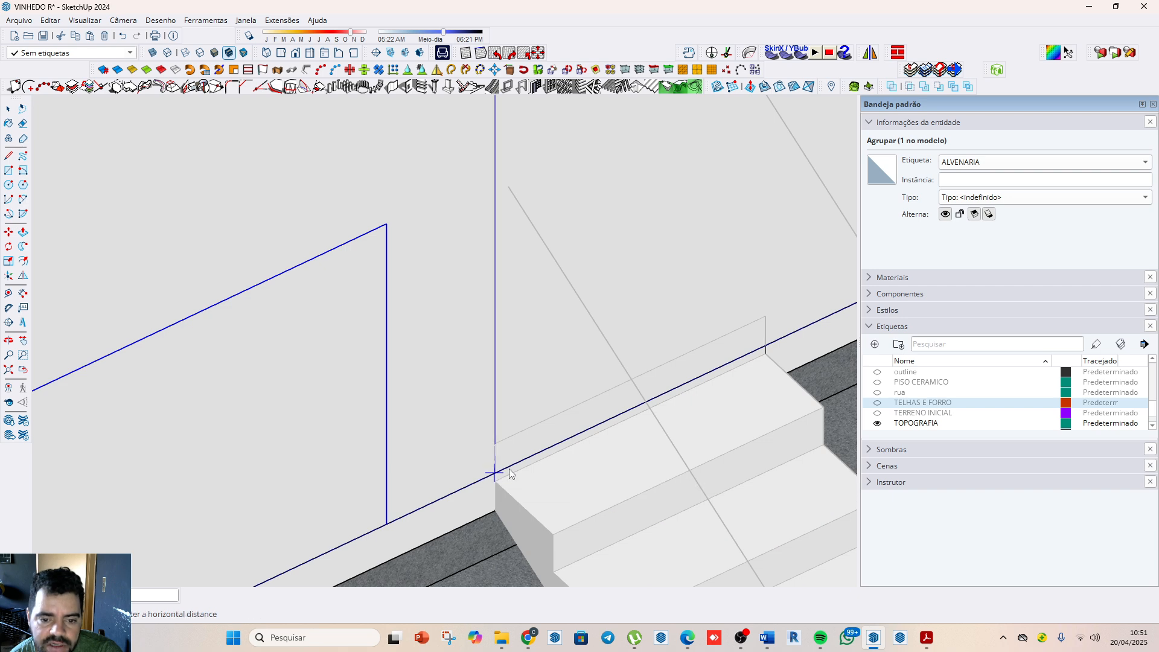
{"action": "scroll", "coordinate": [575, 292], "scroll_direction": "down", "scroll_amount": 3}
{"action": "scroll", "coordinate": [575, 292], "scroll_direction": "down", "scroll_amount": 4}
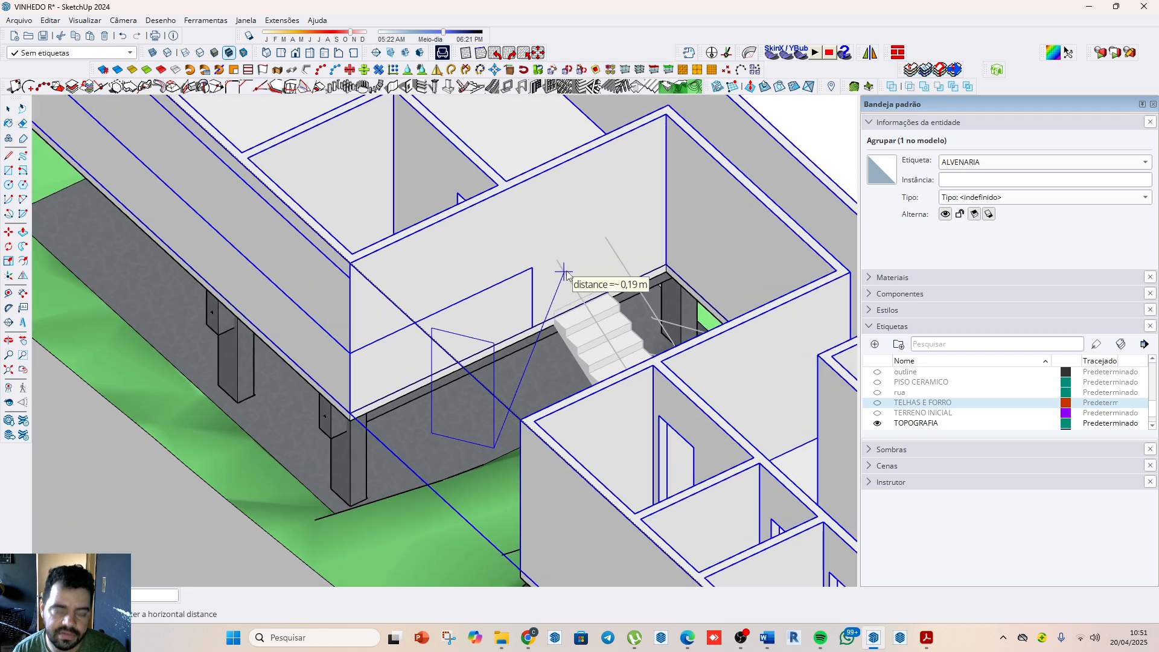
{"action": "middle_click_drag", "start_coordinate": [584, 299], "coordinate": [491, 370]}
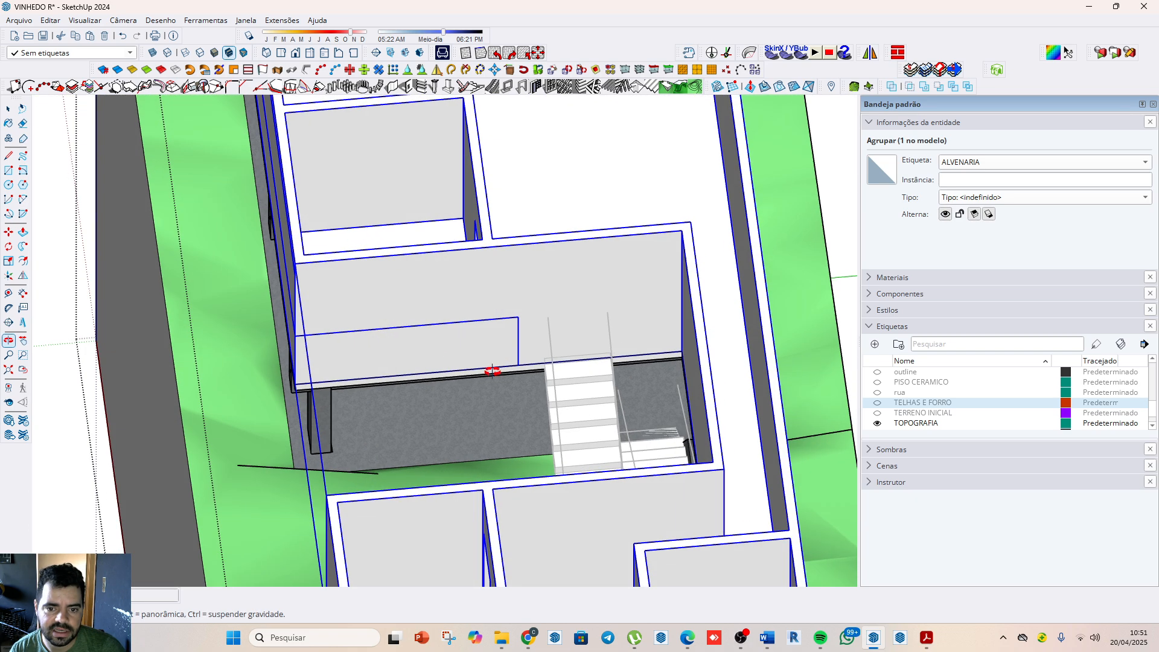
{"action": "key", "text": "space"}
{"action": "scroll", "coordinate": [590, 363], "scroll_direction": "up", "scroll_amount": 3}
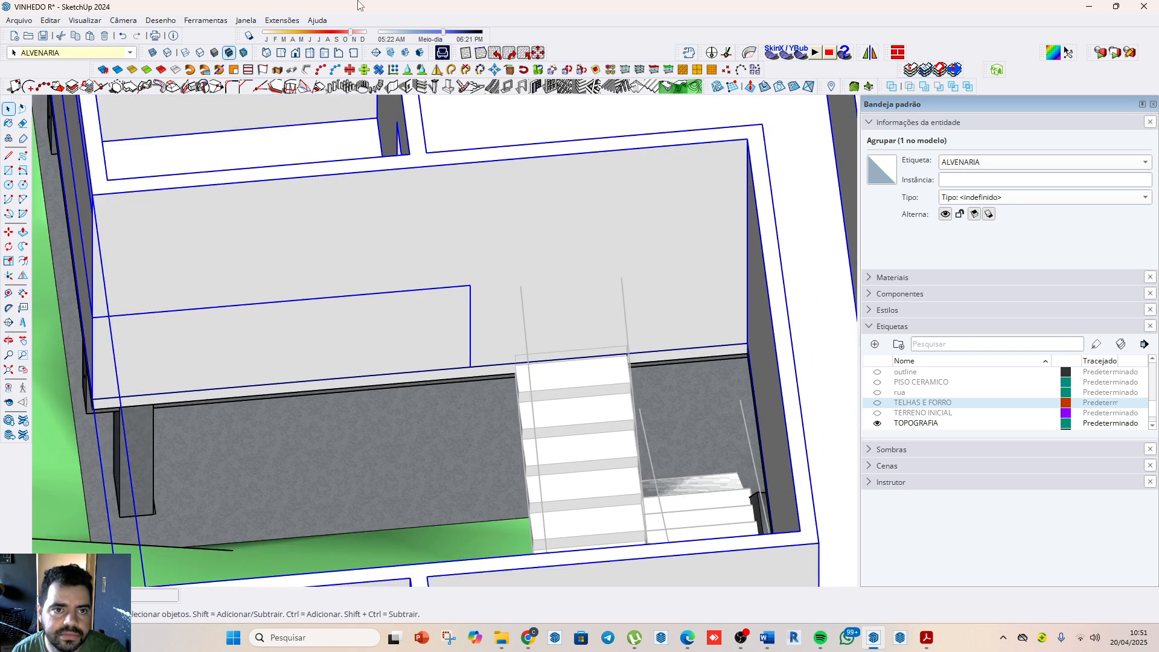
Step: Start the 1.00 by 2.10 m wall opening again and check its orientation in the front view
{"action": "left_click", "coordinate": [408, 87]}
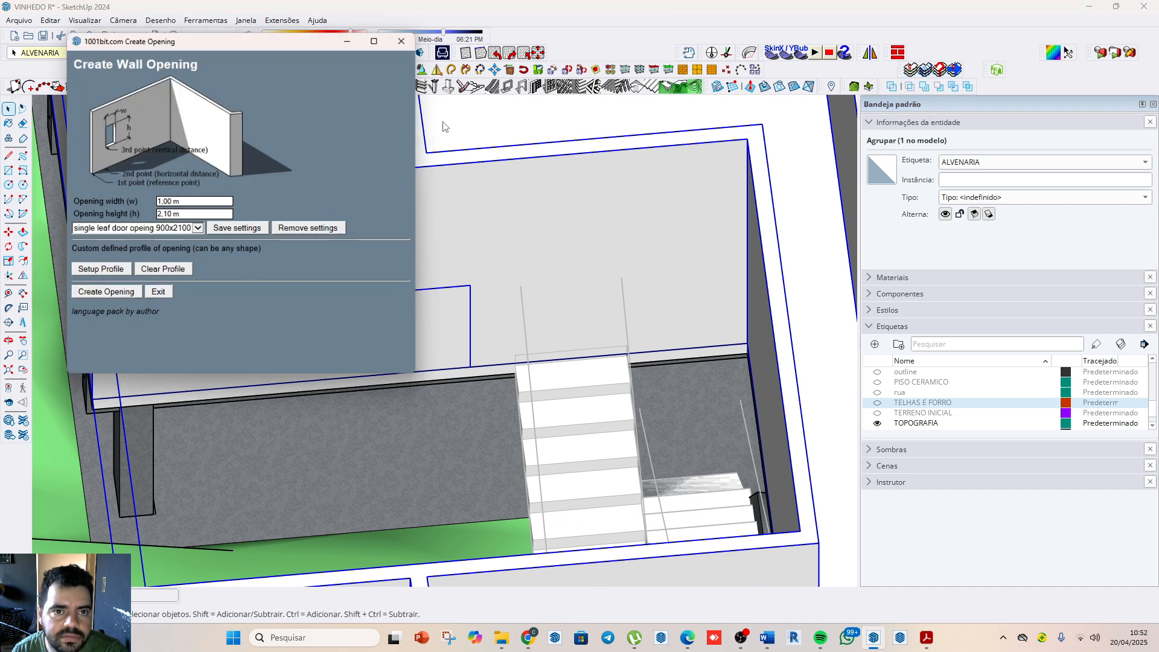
{"action": "left_click", "coordinate": [125, 294]}
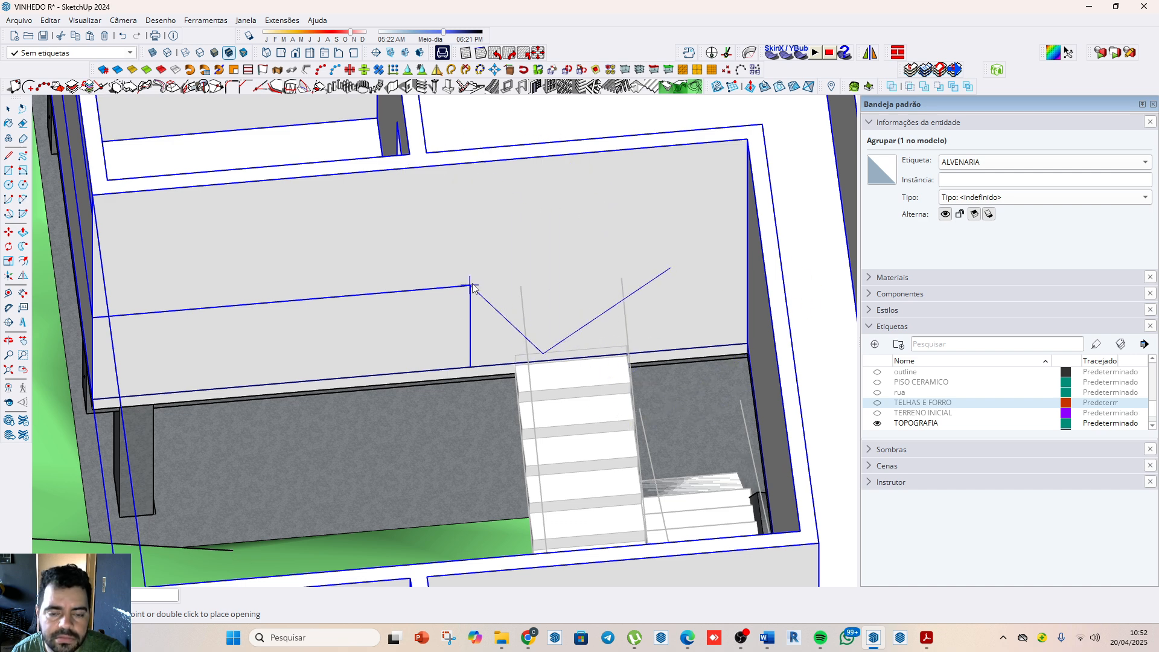
{"action": "scroll", "coordinate": [473, 284], "scroll_direction": "down", "scroll_amount": 4}
{"action": "left_click", "coordinate": [538, 71]}
{"action": "left_click", "coordinate": [375, 53]}
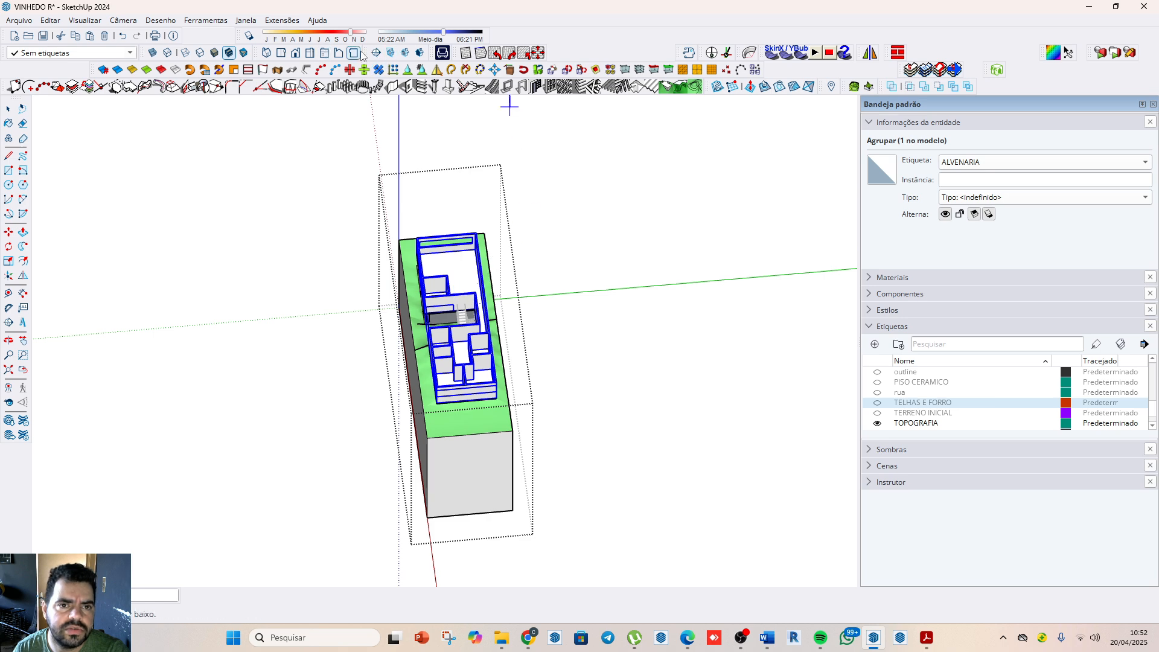
{"action": "left_click", "coordinate": [295, 53]}
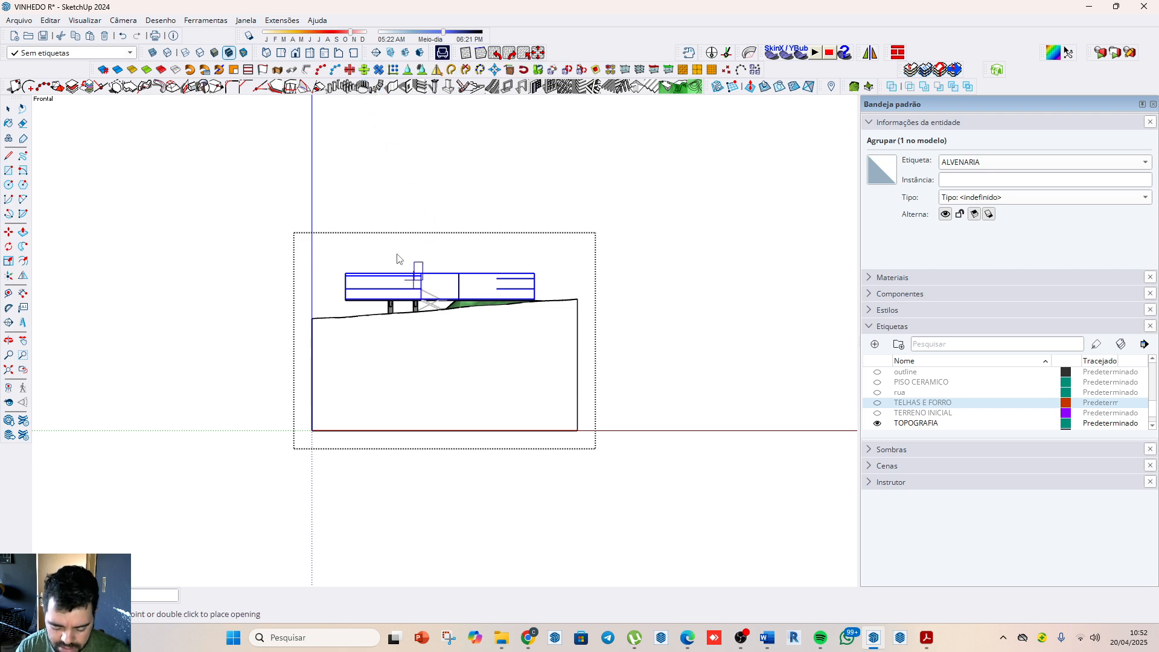
{"action": "middle_click_drag", "start_coordinate": [340, 210], "coordinate": [620, 353]}
{"action": "key", "text": "space"}
{"action": "scroll", "coordinate": [360, 391], "scroll_direction": "up", "scroll_amount": 2}
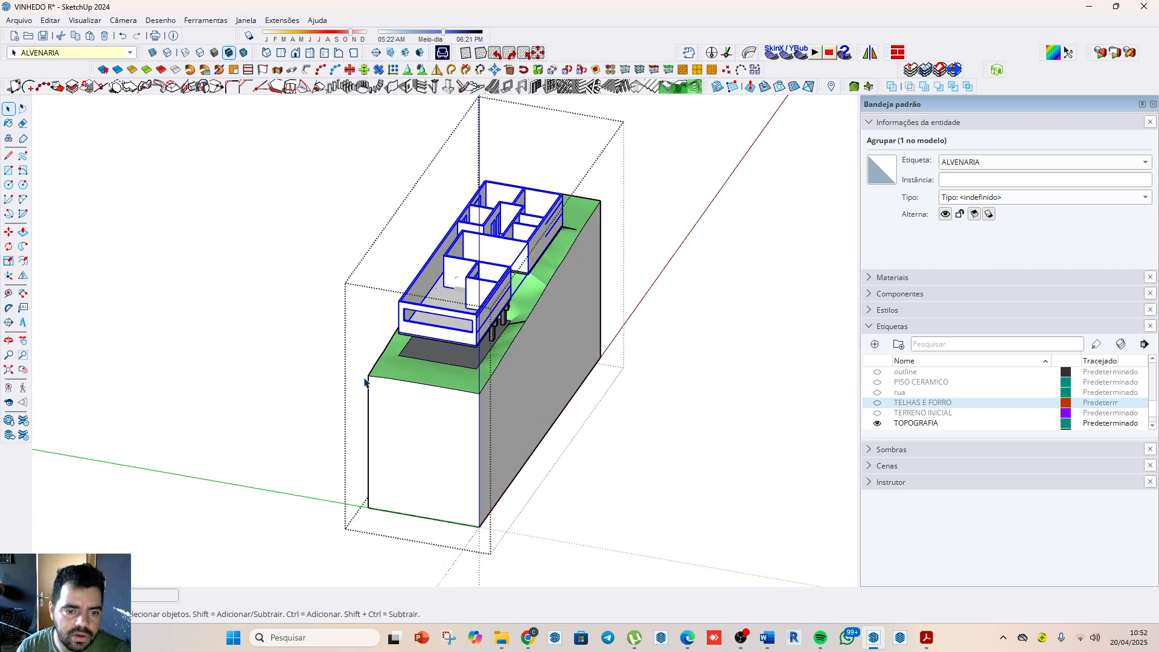
Step: Relocate the model axes to the front corner of the dark slab under the house, aligning the red axis with the slab's front edge
{"action": "left_click", "coordinate": [8, 276]}
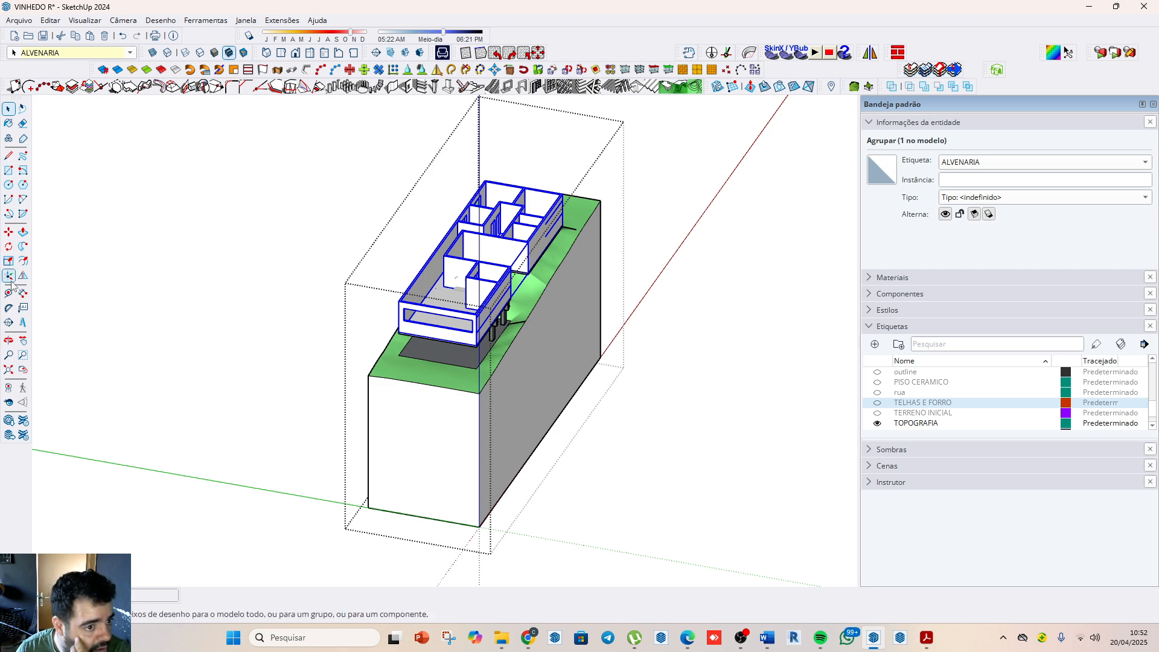
{"action": "left_click", "coordinate": [399, 354]}
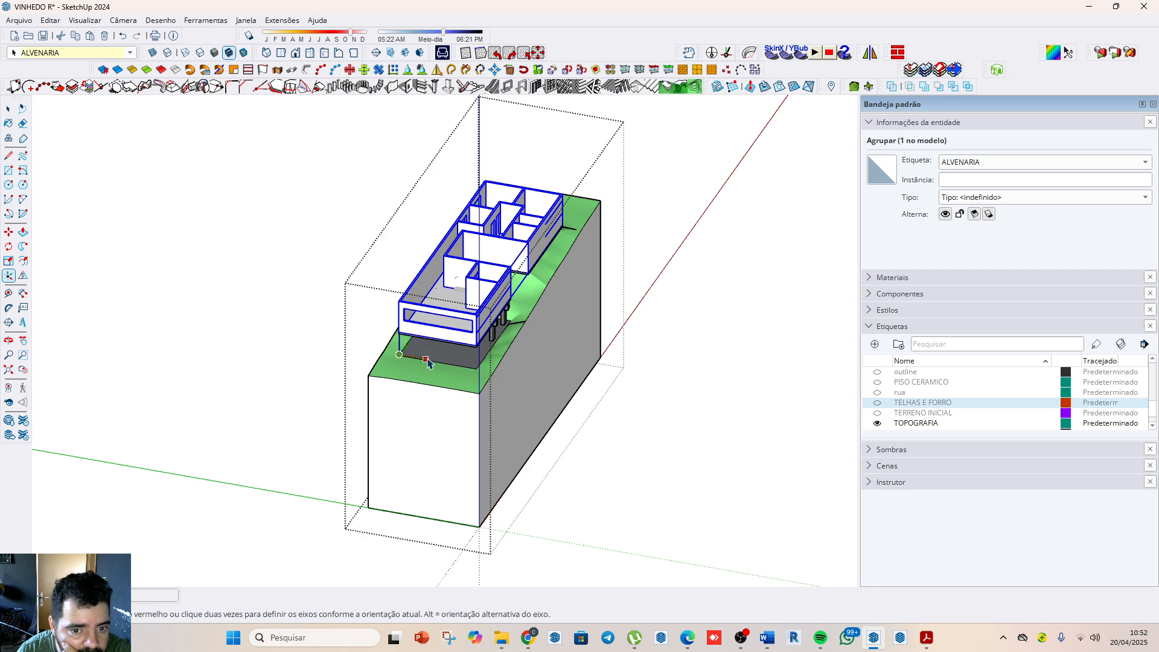
{"action": "left_click", "coordinate": [431, 363]}
{"action": "scroll", "coordinate": [408, 348], "scroll_direction": "up", "scroll_amount": 2}
{"action": "scroll", "coordinate": [408, 348], "scroll_direction": "down", "scroll_amount": 3}
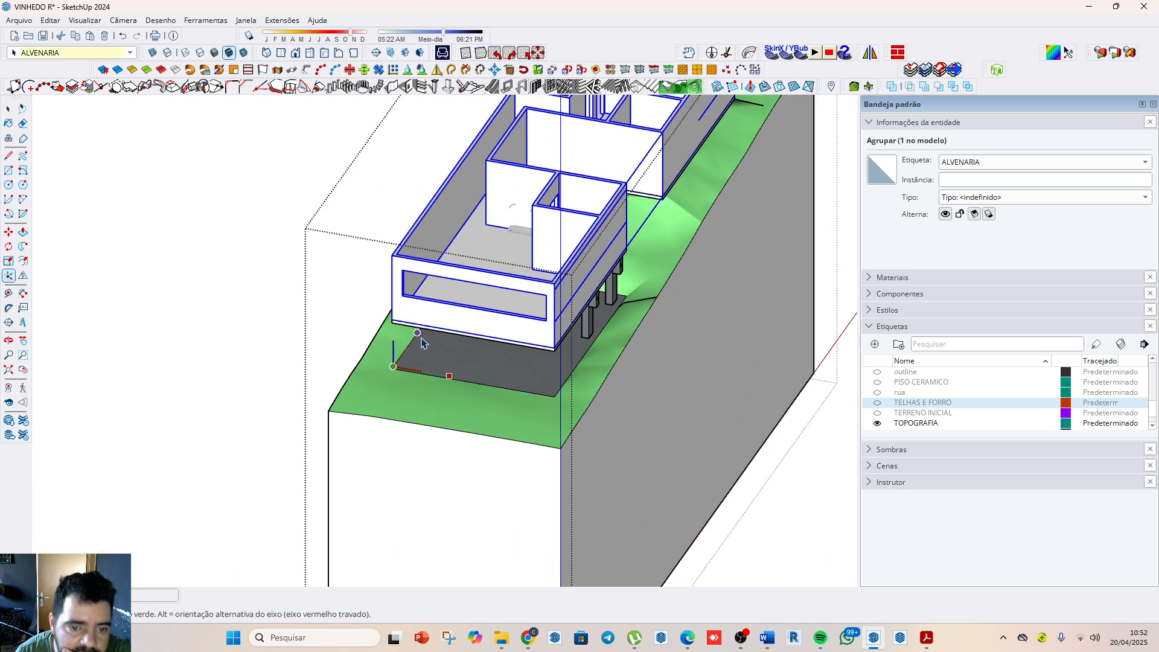
{"action": "left_click", "coordinate": [405, 338]}
{"action": "scroll", "coordinate": [446, 398], "scroll_direction": "down", "scroll_amount": 2}
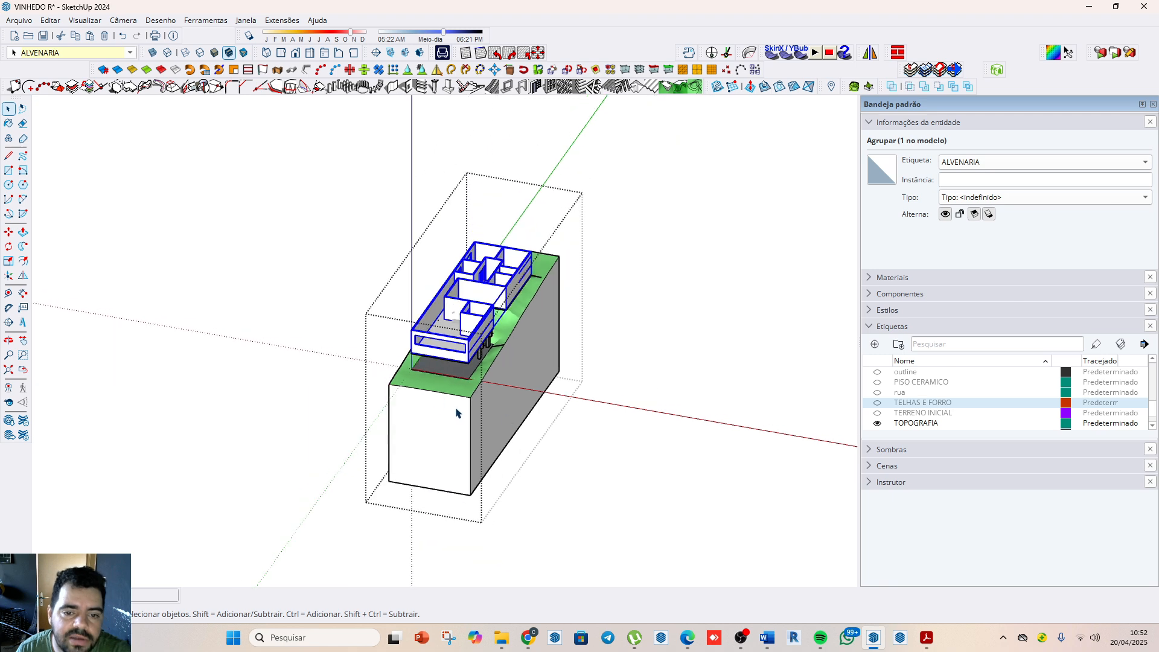
{"action": "left_click", "coordinate": [704, 417]}
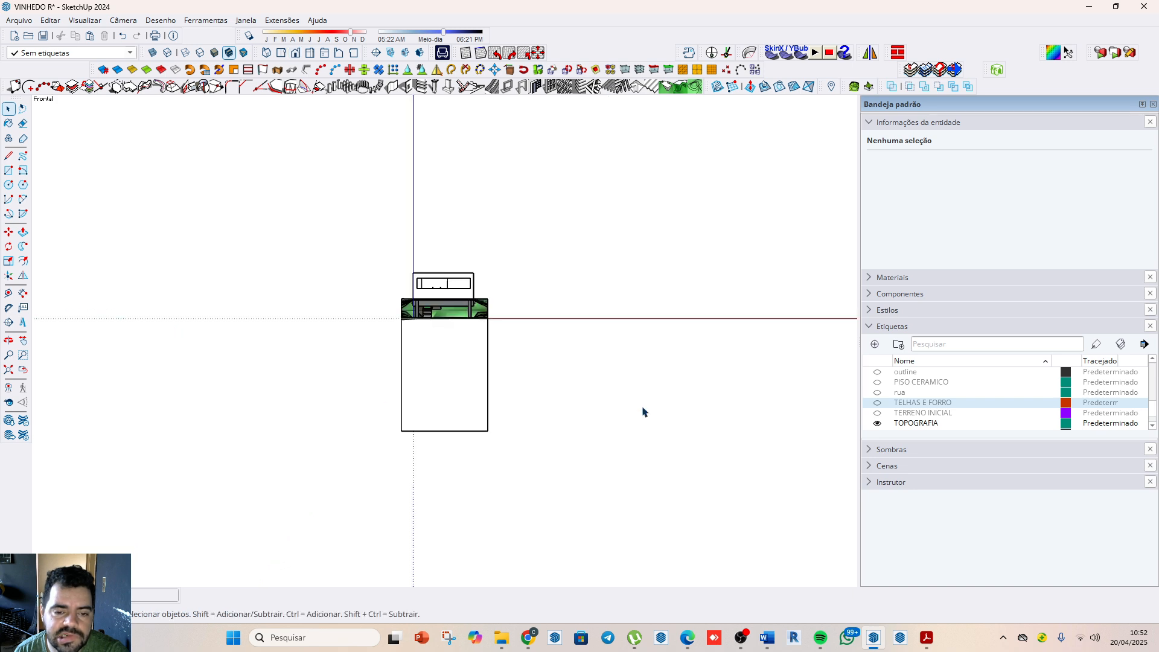
Step: Place a 1.00 m wide, 2.10 m high wall opening with its lower corner where the staircase's upper end meets the wall
{"action": "middle_click_drag", "start_coordinate": [522, 260], "coordinate": [418, 270]}
{"action": "scroll", "coordinate": [466, 310], "scroll_direction": "up", "scroll_amount": 2}
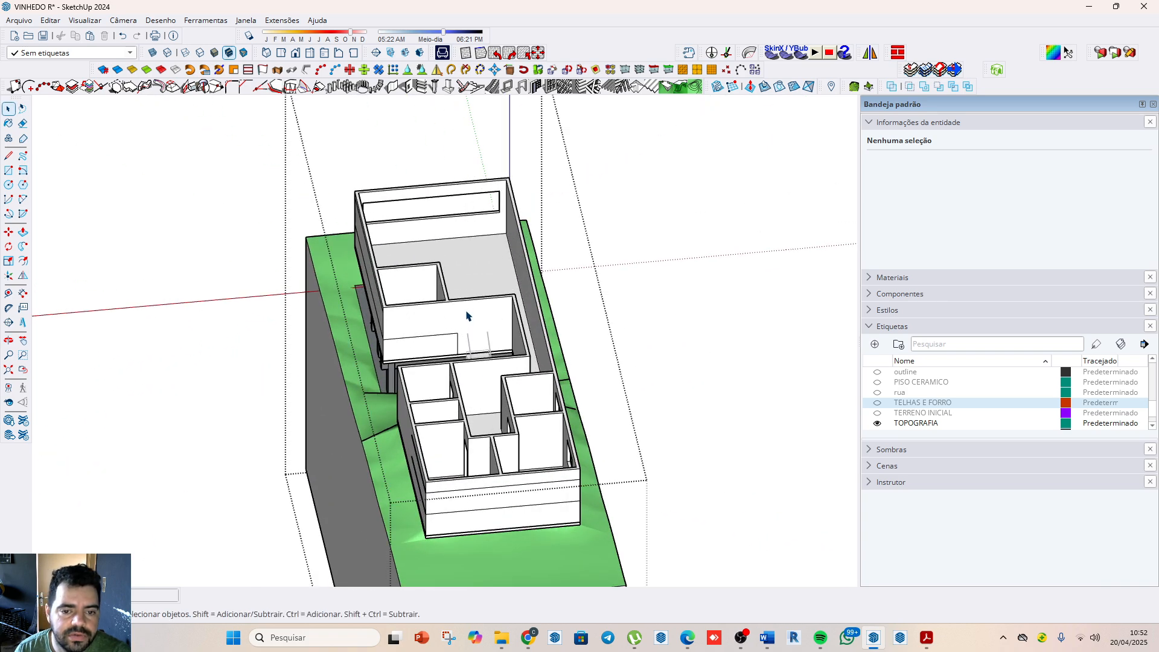
{"action": "scroll", "coordinate": [468, 313], "scroll_direction": "up", "scroll_amount": 4}
{"action": "scroll", "coordinate": [492, 362], "scroll_direction": "up", "scroll_amount": 2}
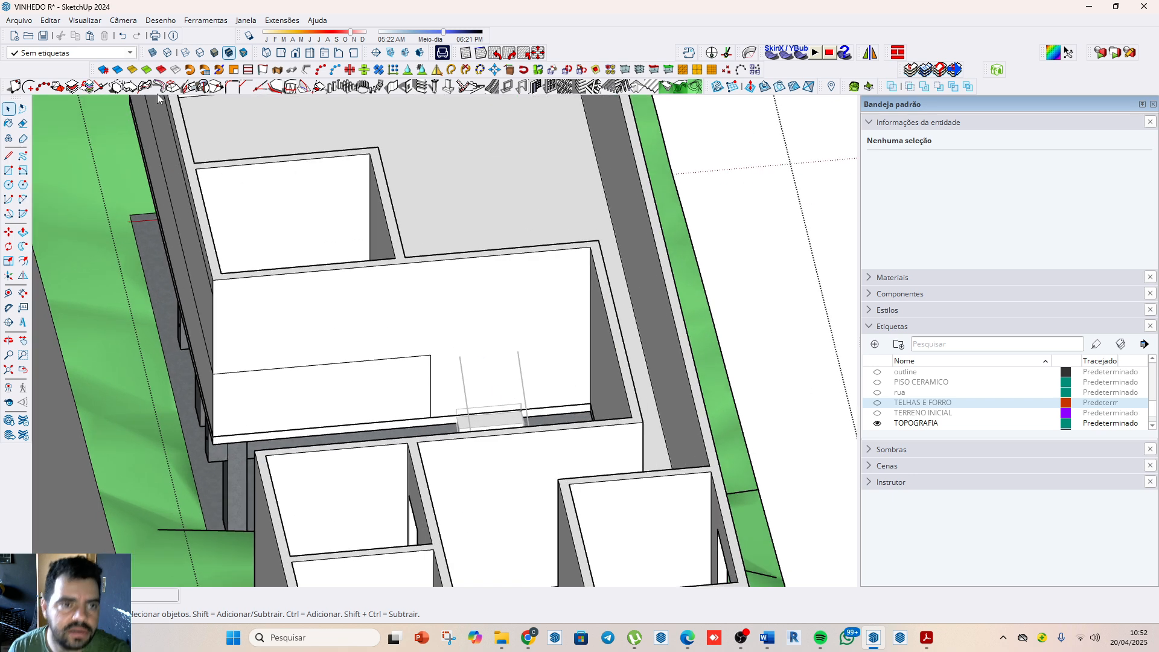
{"action": "left_click", "coordinate": [408, 87]}
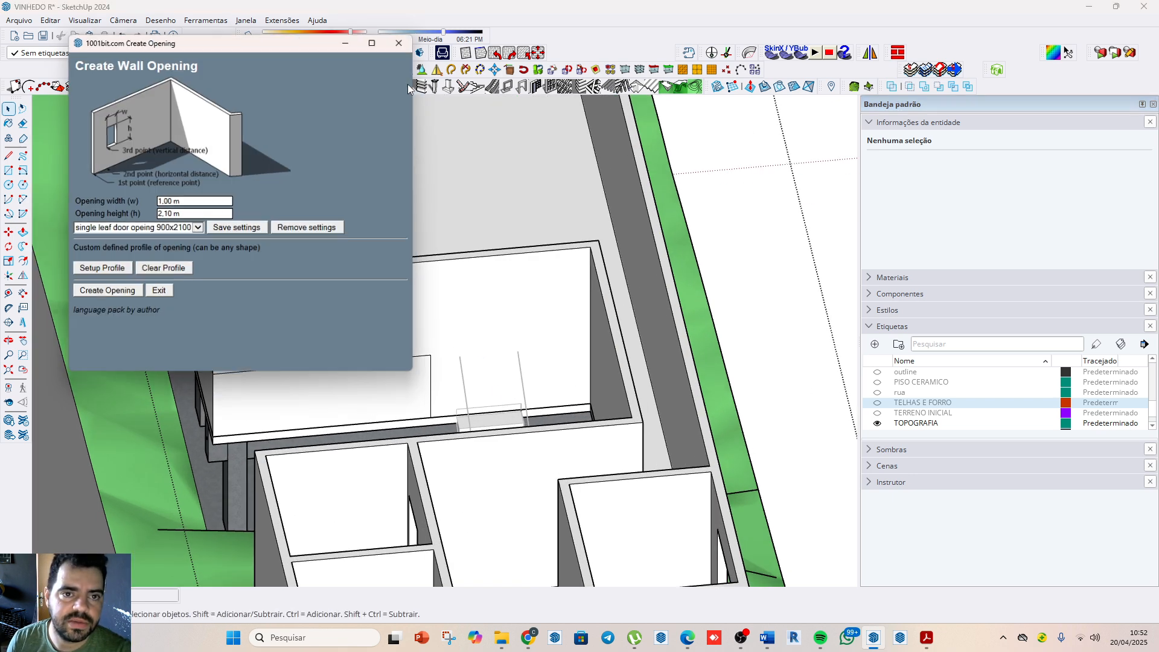
{"action": "left_click", "coordinate": [125, 295]}
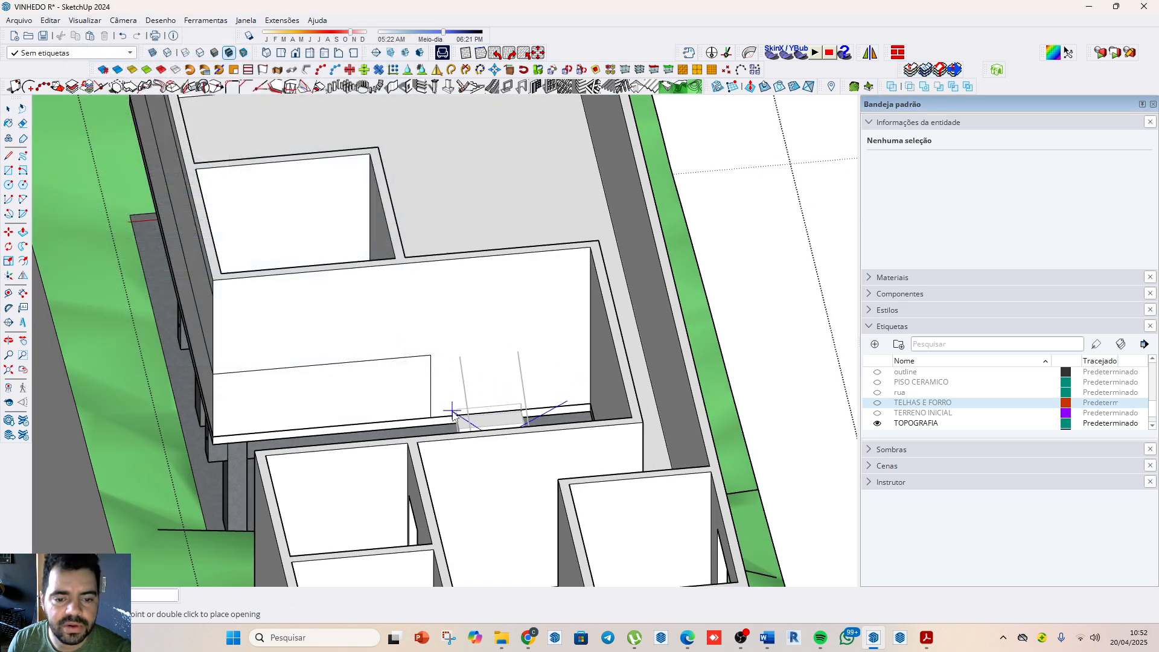
{"action": "scroll", "coordinate": [462, 421], "scroll_direction": "up", "scroll_amount": 1}
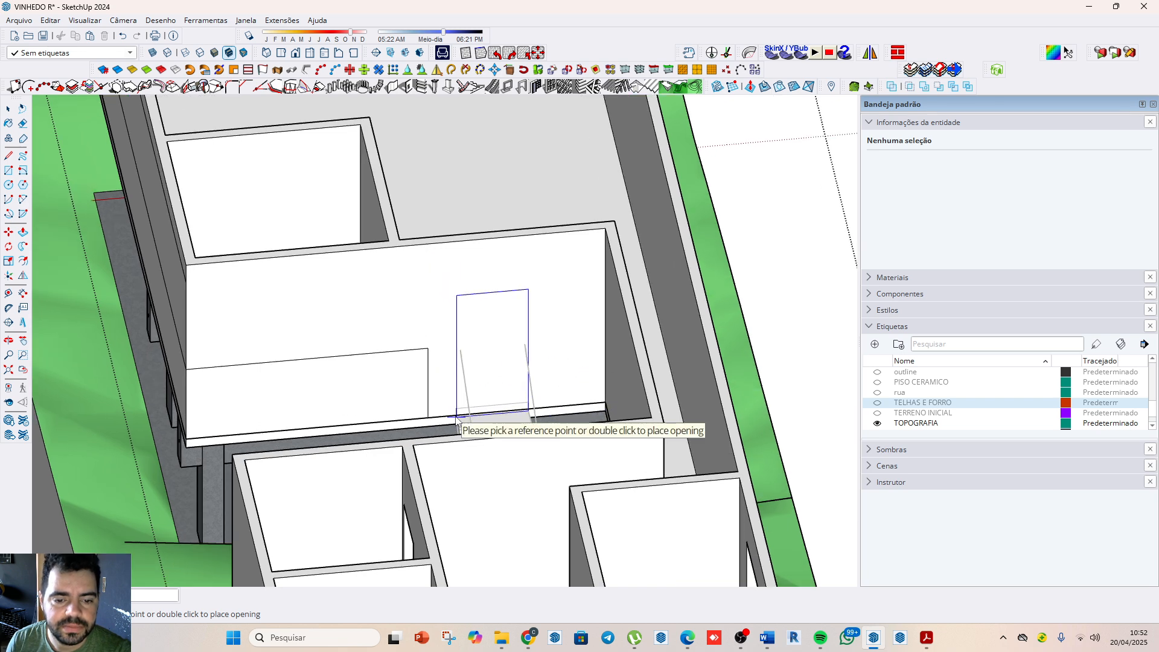
{"action": "scroll", "coordinate": [456, 418], "scroll_direction": "up", "scroll_amount": 2}
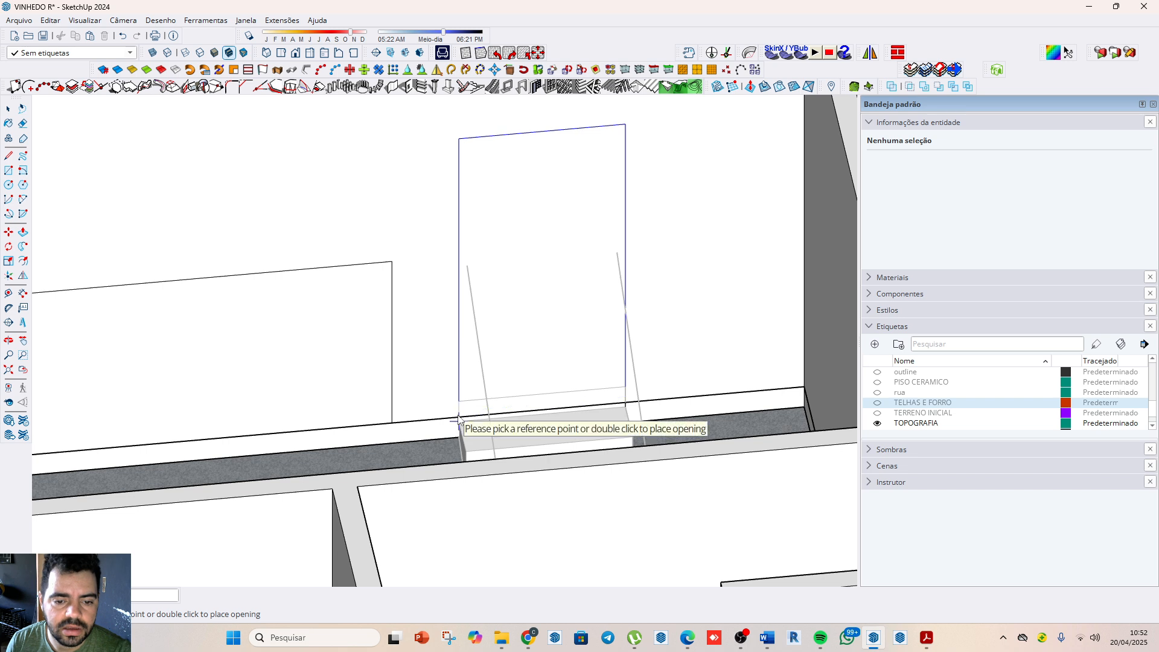
{"action": "scroll", "coordinate": [457, 415], "scroll_direction": "up", "scroll_amount": 1}
{"action": "scroll", "coordinate": [459, 417], "scroll_direction": "up", "scroll_amount": 2}
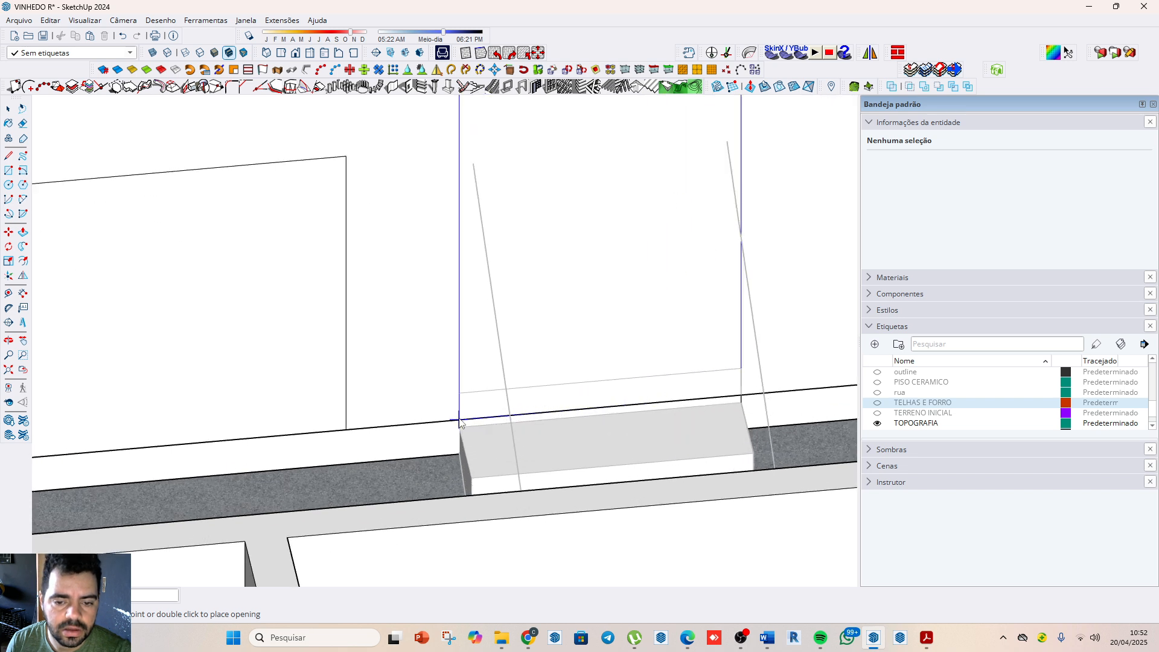
{"action": "left_click", "coordinate": [459, 421]}
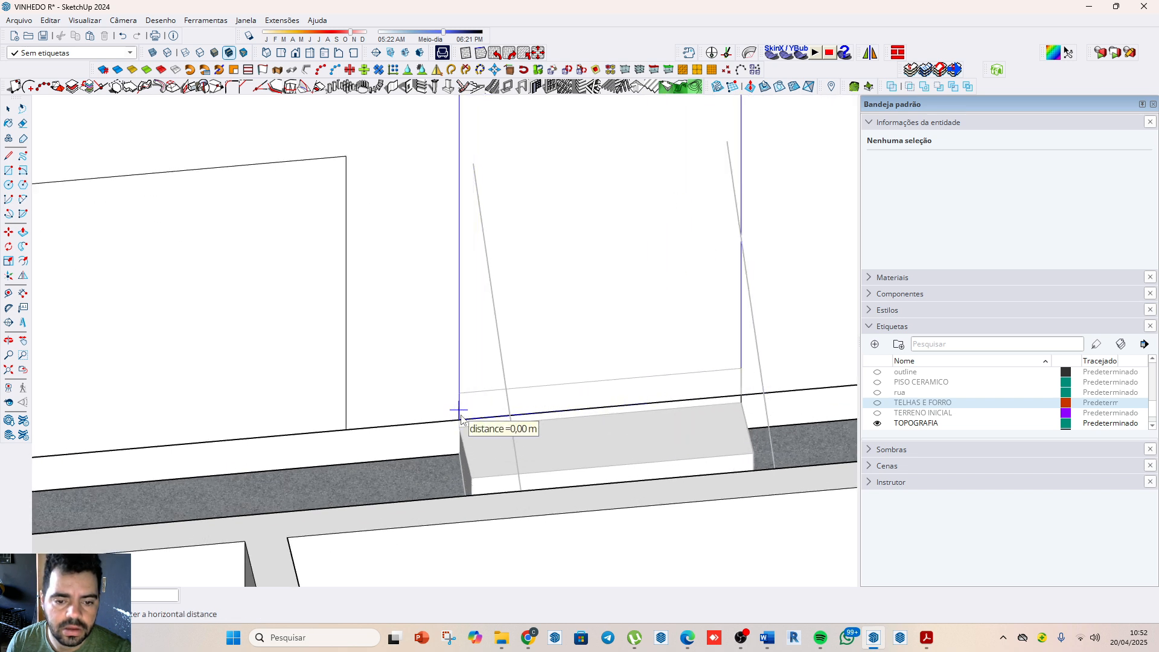
{"action": "scroll", "coordinate": [461, 419], "scroll_direction": "down", "scroll_amount": 6}
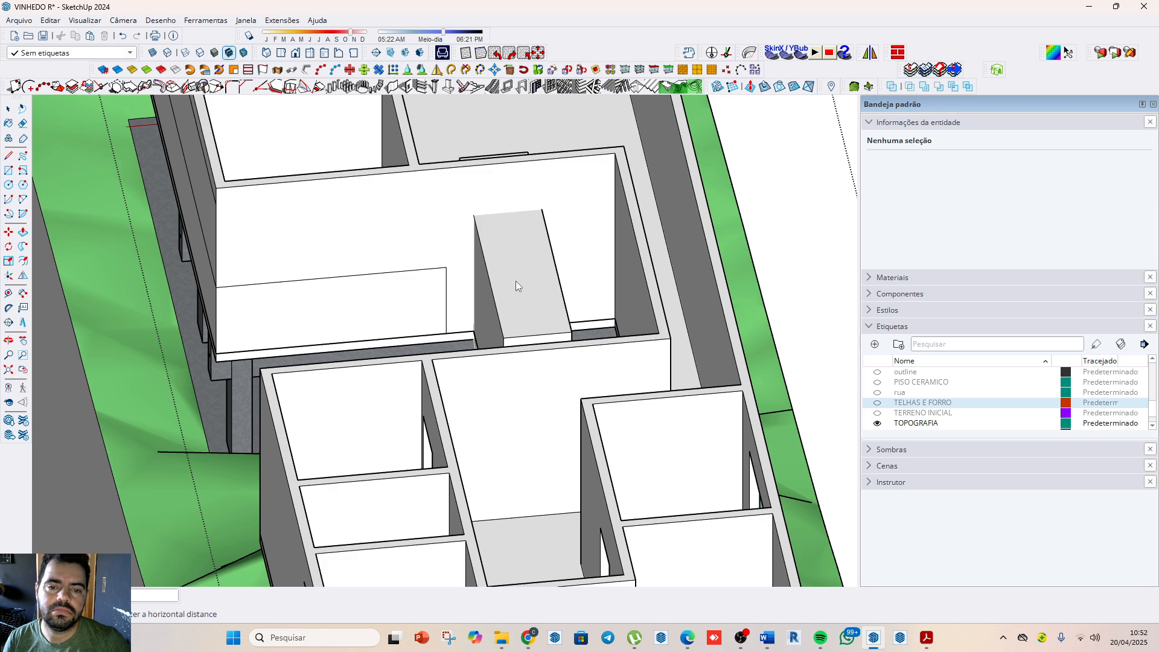
{"action": "mouse_move", "coordinate": [537, 281]}
{"action": "middle_mouse_down"}
{"action": "mouse_move", "coordinate": [535, 370]}
{"action": "mouse_move", "coordinate": [590, 339]}
{"action": "mouse_move", "coordinate": [747, 353]}
{"action": "middle_mouse_up"}
Step: Open the ALVENARIA group and delete the box-shaped opening group that crosses the staircase wall
{"action": "double_click", "coordinate": [752, 350]}
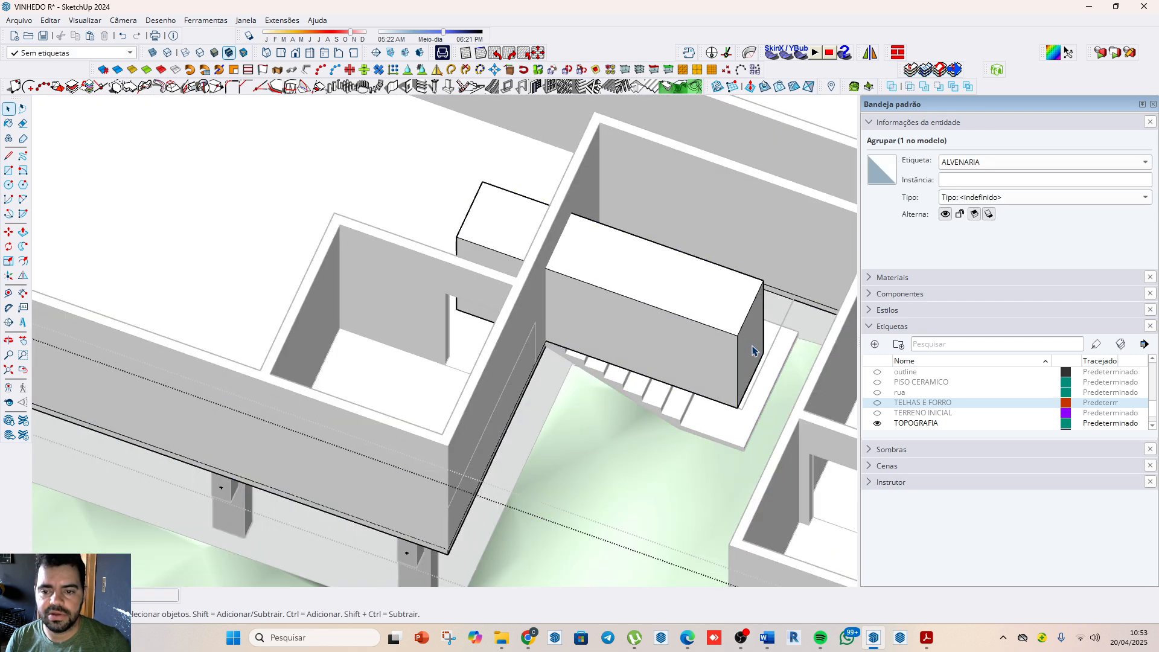
{"action": "triple_click", "coordinate": [752, 350]}
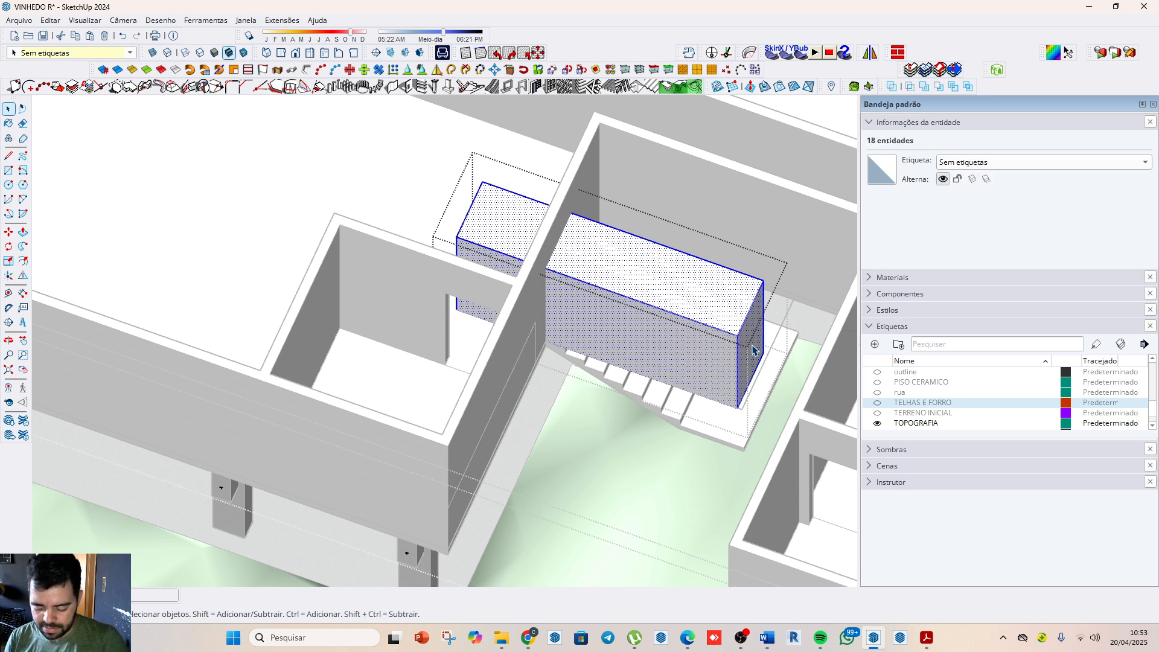
{"action": "key", "text": "Escape"}
{"action": "key", "text": "Escape"}
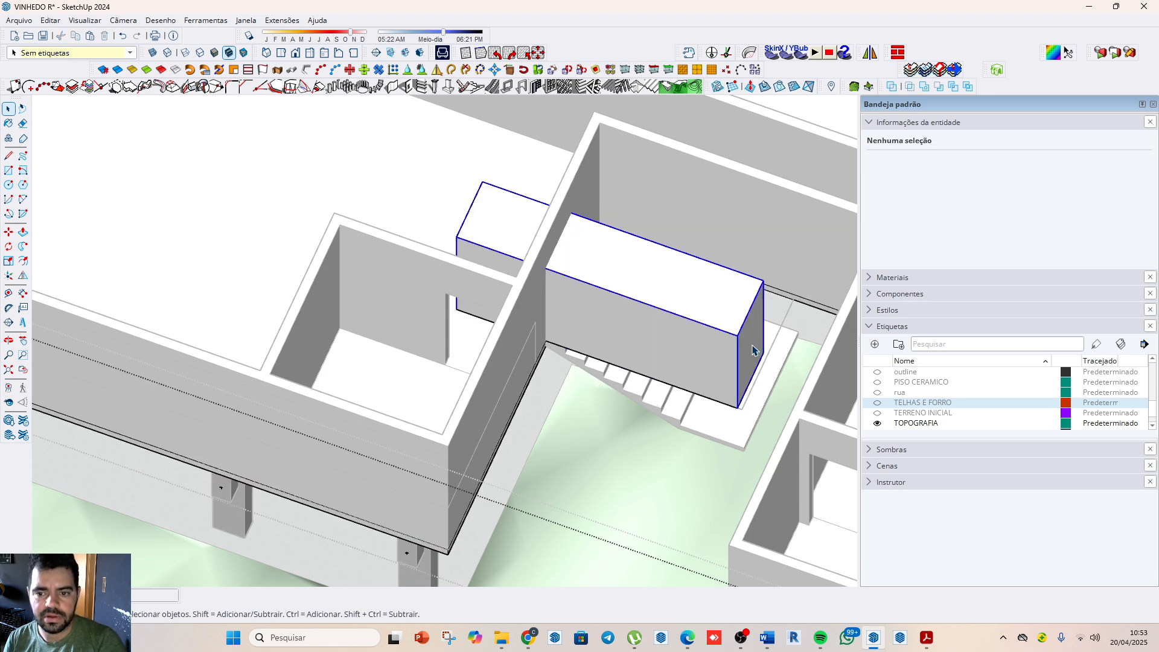
{"action": "left_click", "coordinate": [751, 350]}
{"action": "key", "text": "Delete"}
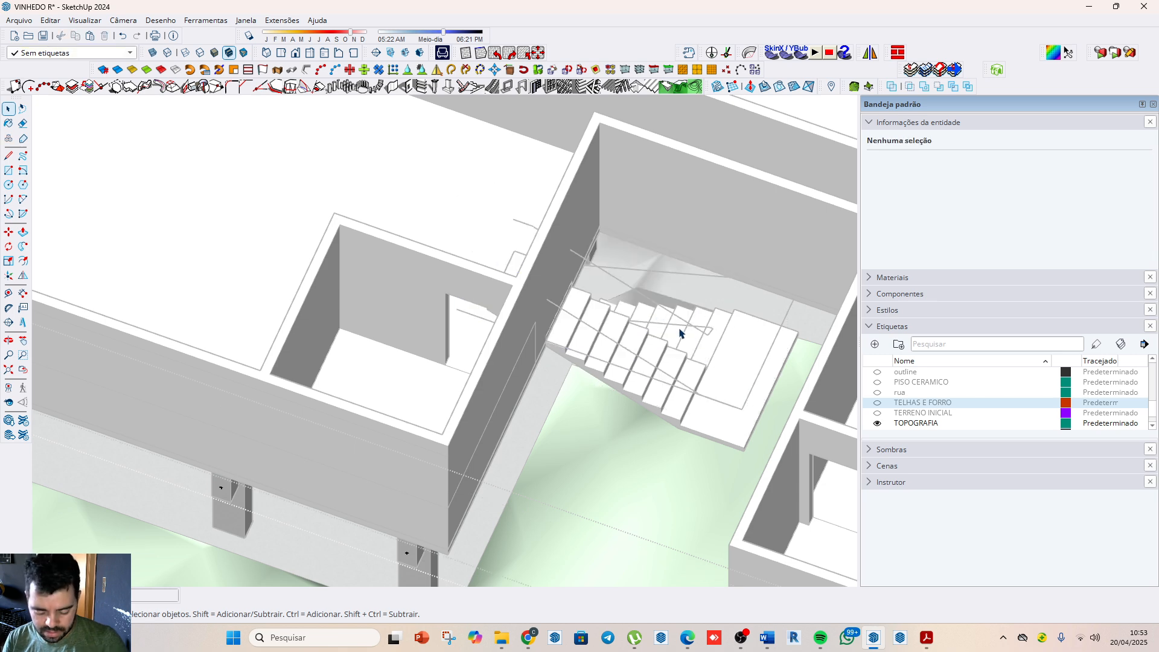
Step: Draw a 1 m wide, 2.10 m high rectangle on the wall face, starting at the corner of the staircase's upper end
{"action": "middle_click_drag", "start_coordinate": [679, 333], "coordinate": [362, 297]}
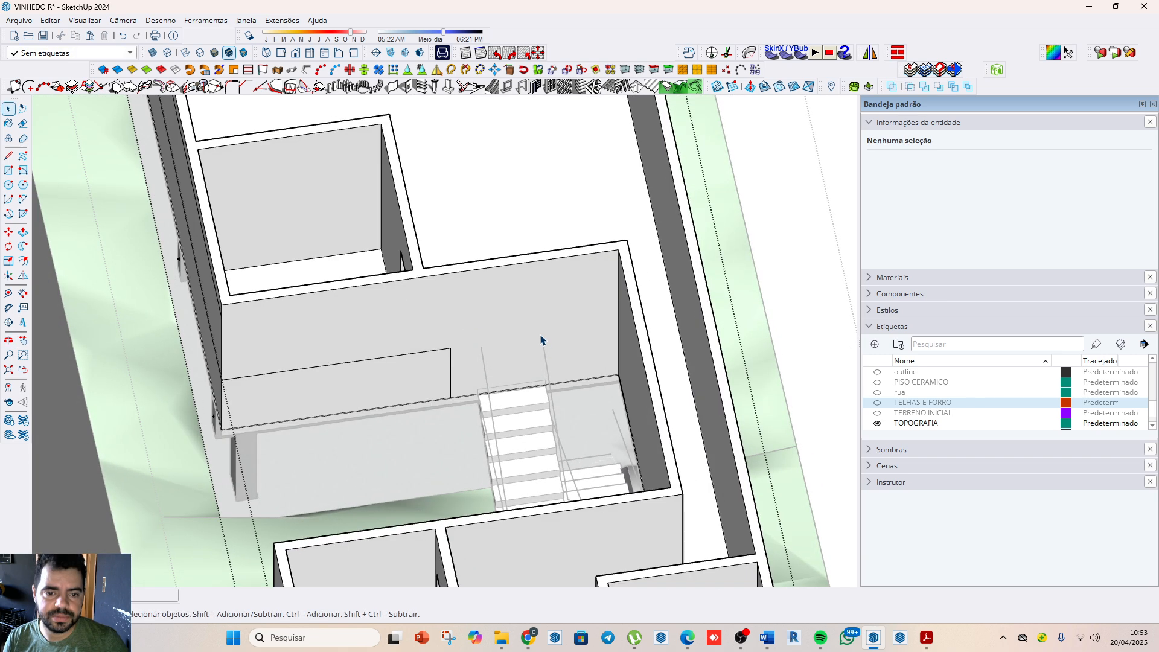
{"action": "left_click", "coordinate": [539, 319]}
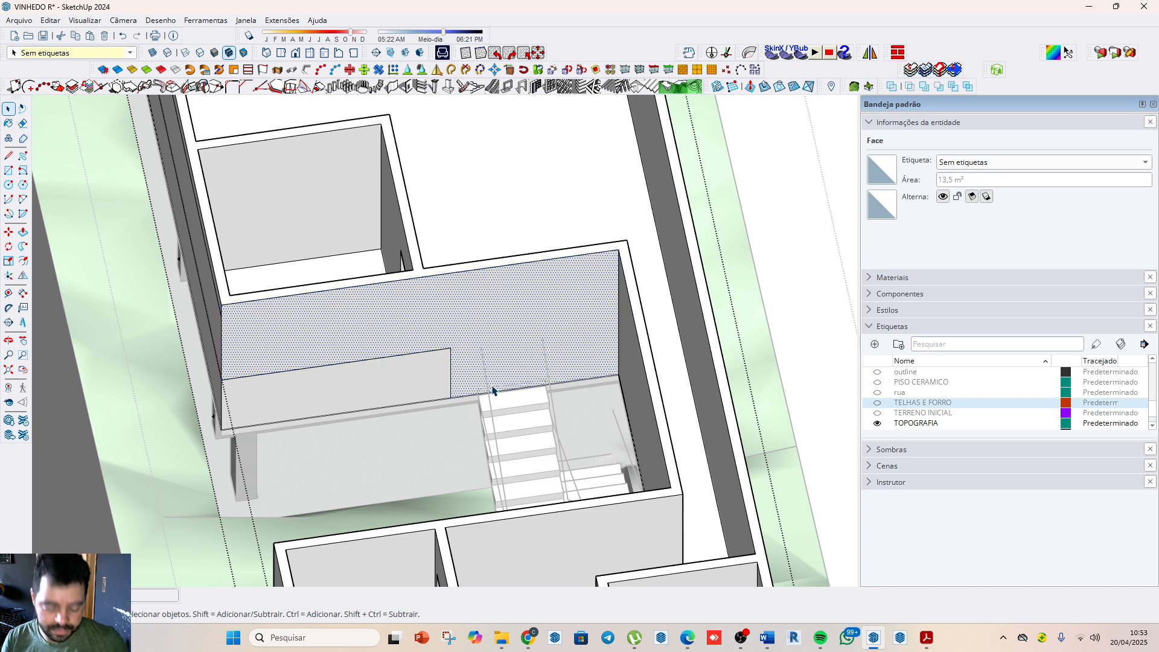
{"action": "key", "text": "r"}
{"action": "scroll", "coordinate": [487, 384], "scroll_direction": "up", "scroll_amount": 4}
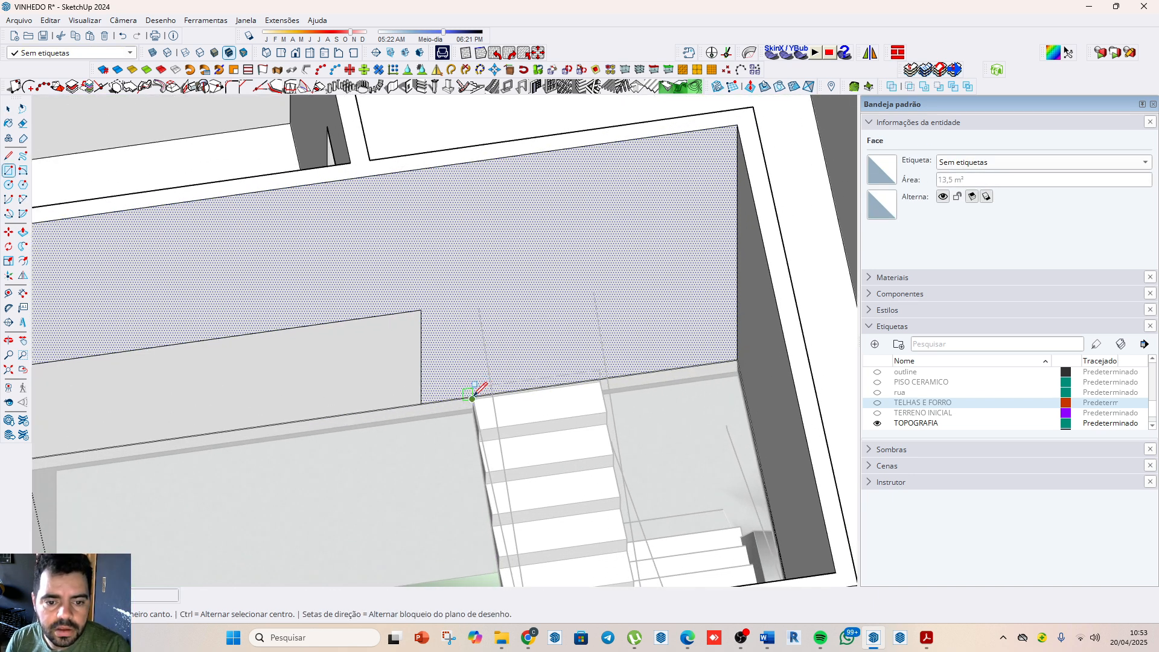
{"action": "scroll", "coordinate": [472, 387], "scroll_direction": "up", "scroll_amount": 2}
{"action": "scroll", "coordinate": [473, 391], "scroll_direction": "up", "scroll_amount": 1}
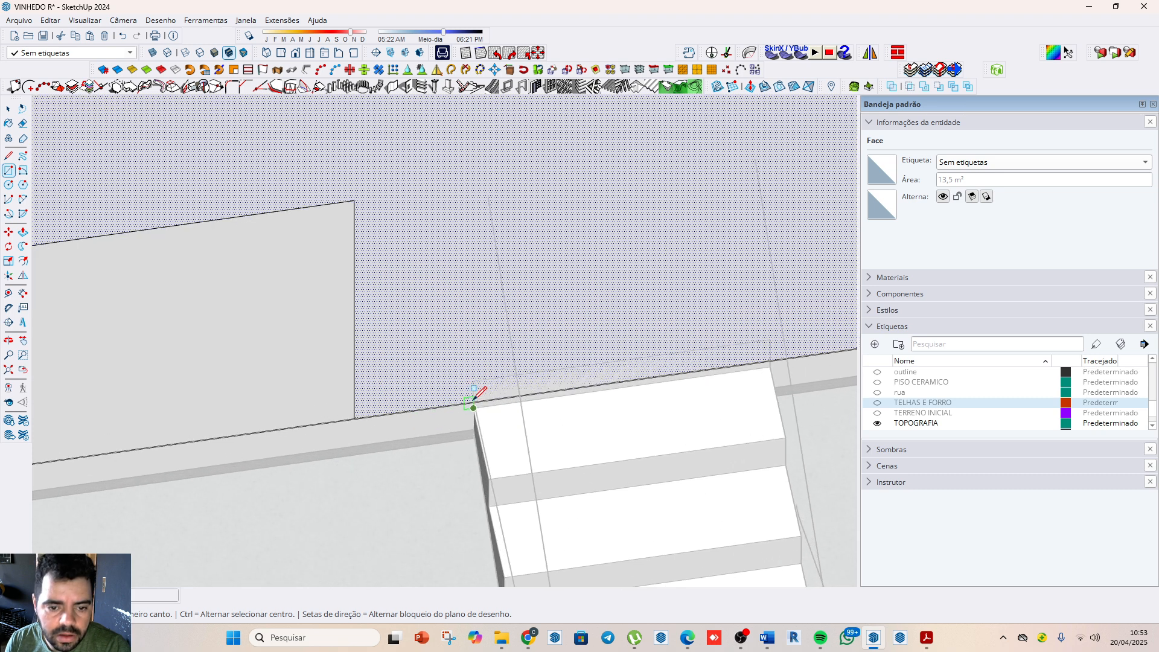
{"action": "scroll", "coordinate": [473, 392], "scroll_direction": "up", "scroll_amount": 2}
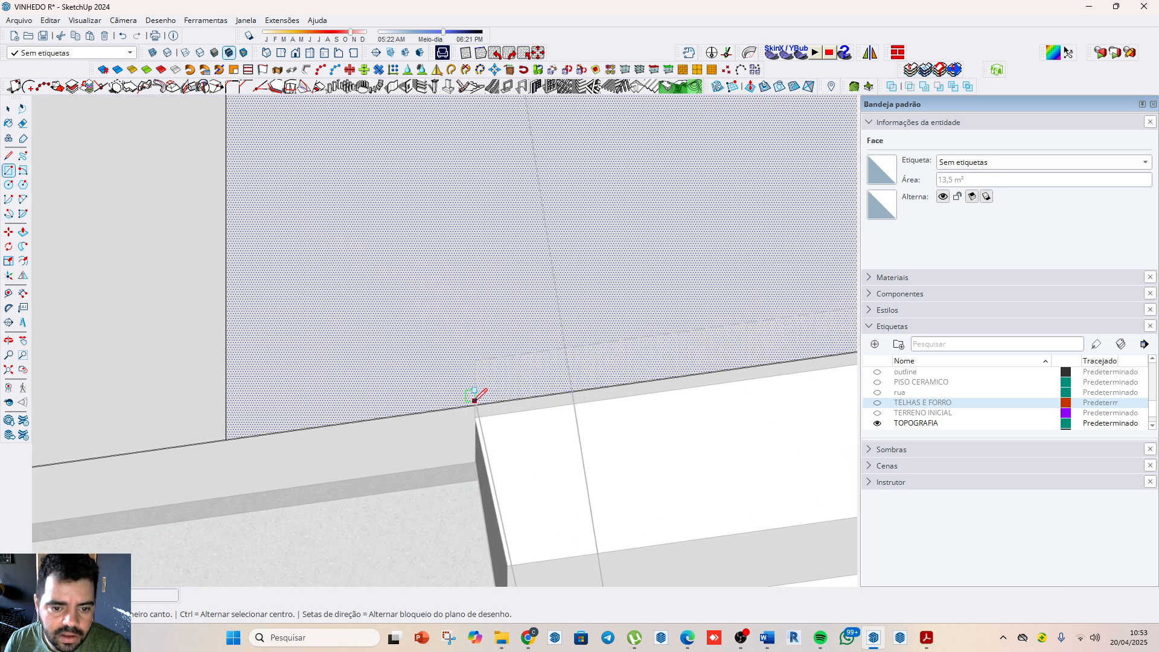
{"action": "left_click", "coordinate": [475, 408]}
{"action": "scroll", "coordinate": [362, 342], "scroll_direction": "down", "scroll_amount": 5}
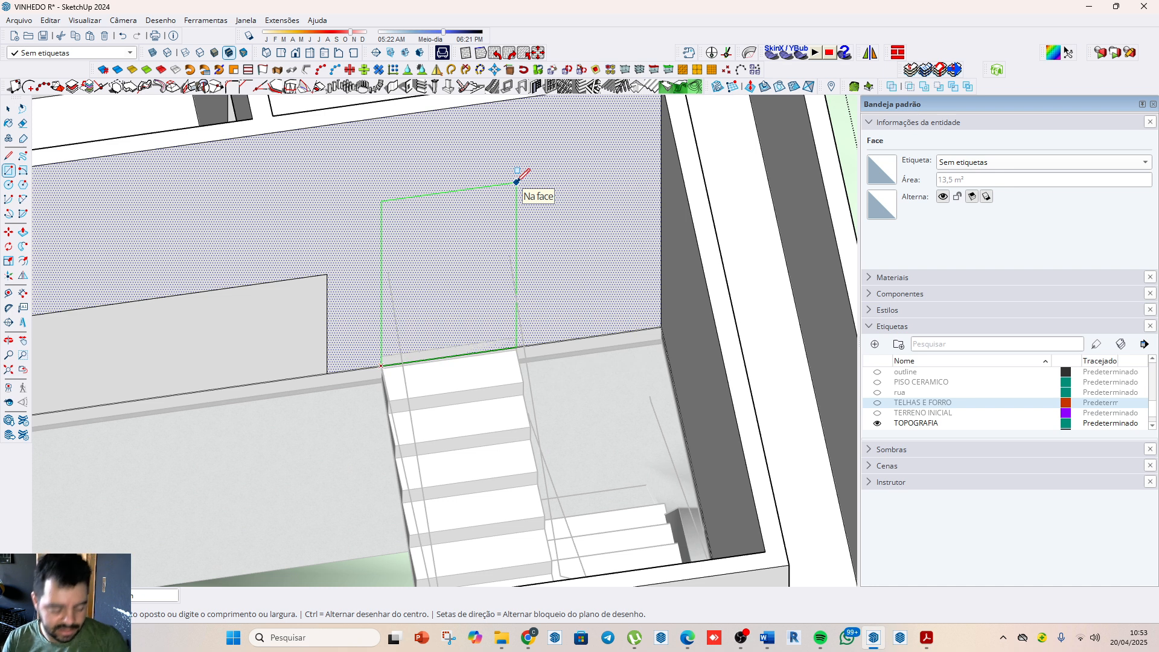
{"action": "type", "text": "1"}
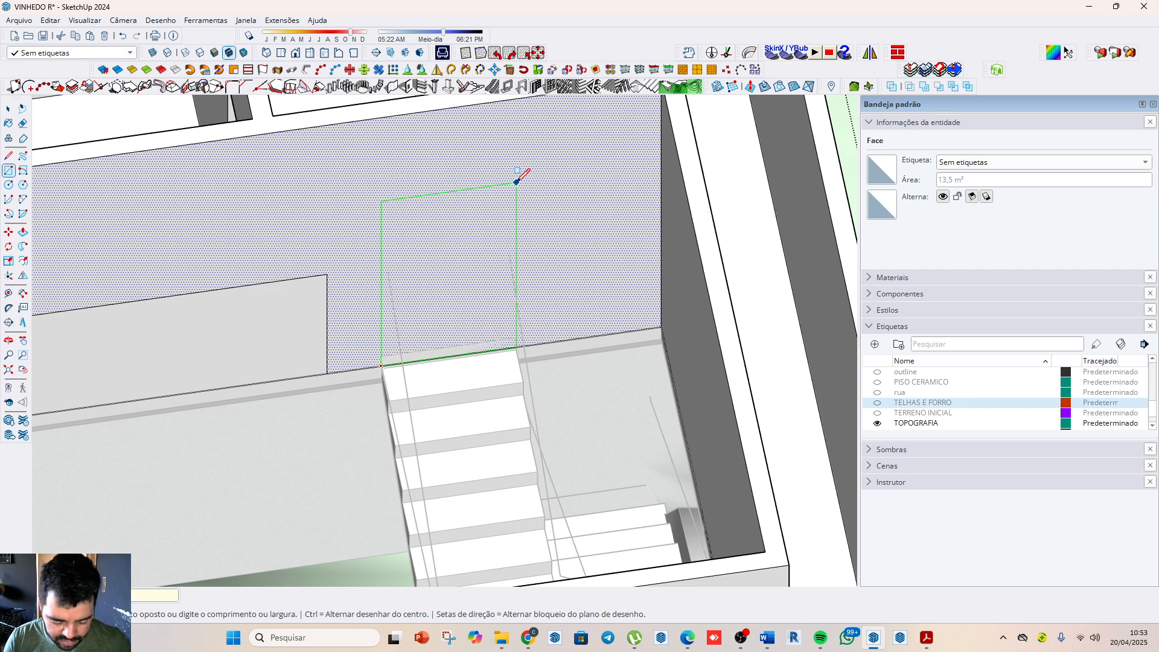
{"action": "key", "text": "Return"}
{"action": "key", "text": "space"}
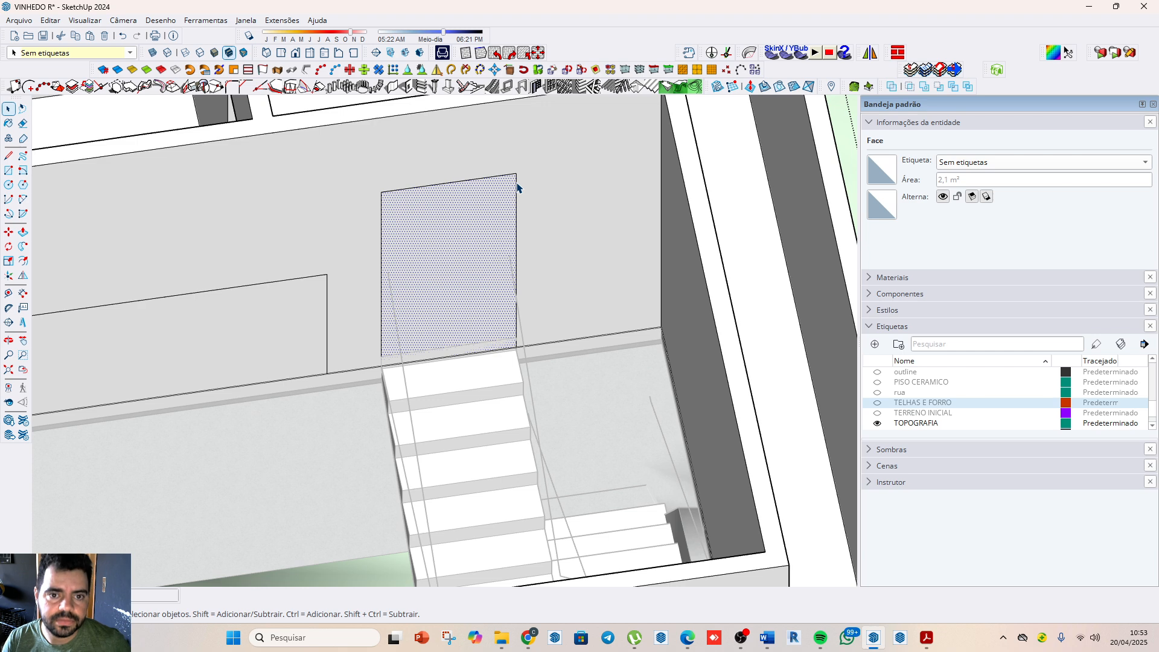
Step: Push the door rectangle through the 0.15 m thick wall to cut the opening, and close the masonry group
{"action": "key", "text": "p"}
{"action": "left_click", "coordinate": [496, 233]}
{"action": "scroll", "coordinate": [481, 165], "scroll_direction": "down", "scroll_amount": 4}
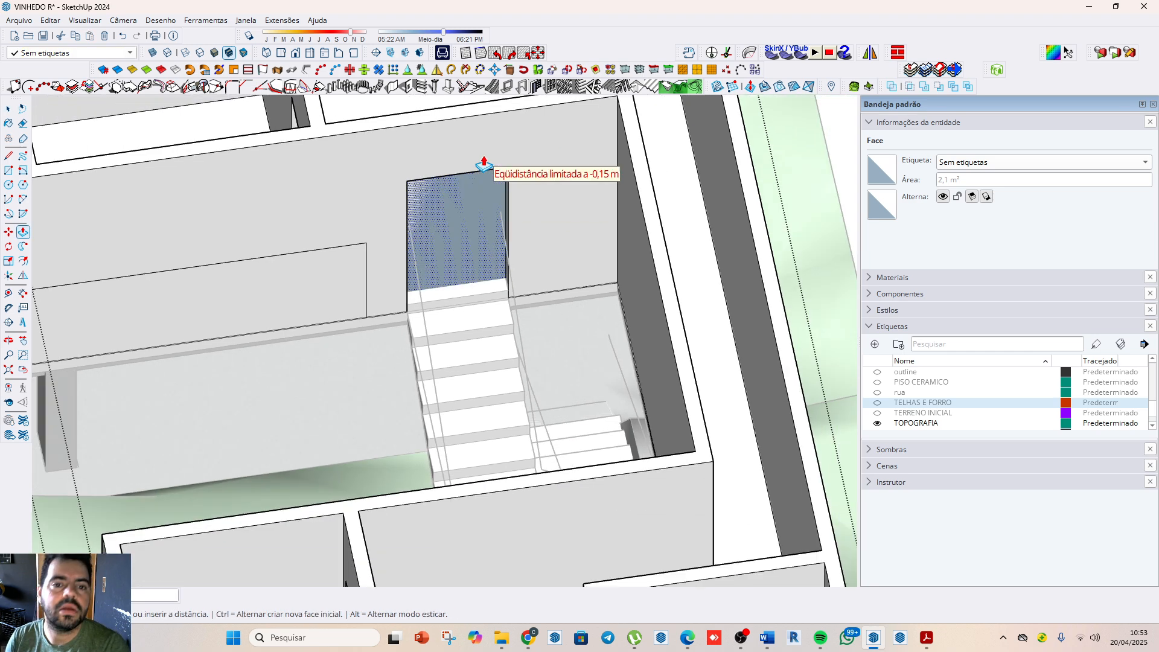
{"action": "left_click", "coordinate": [480, 124]}
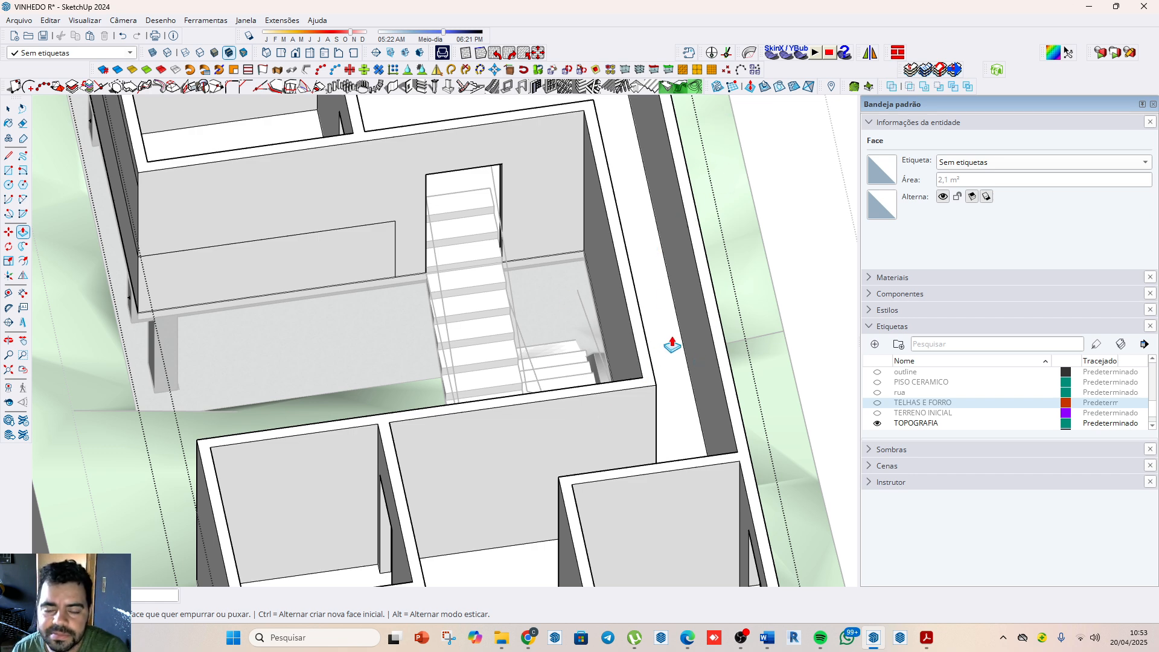
{"action": "key", "text": "space"}
{"action": "scroll", "coordinate": [673, 341], "scroll_direction": "down", "scroll_amount": 5}
{"action": "key", "text": "Escape"}
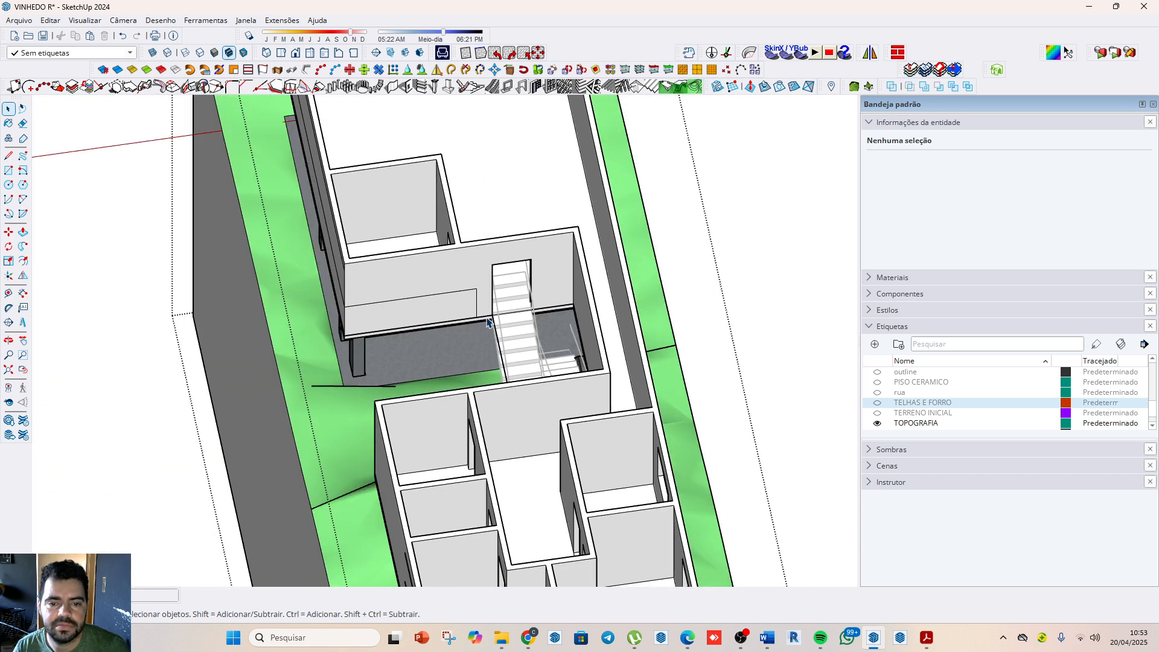
{"action": "left_click", "coordinate": [794, 290]}
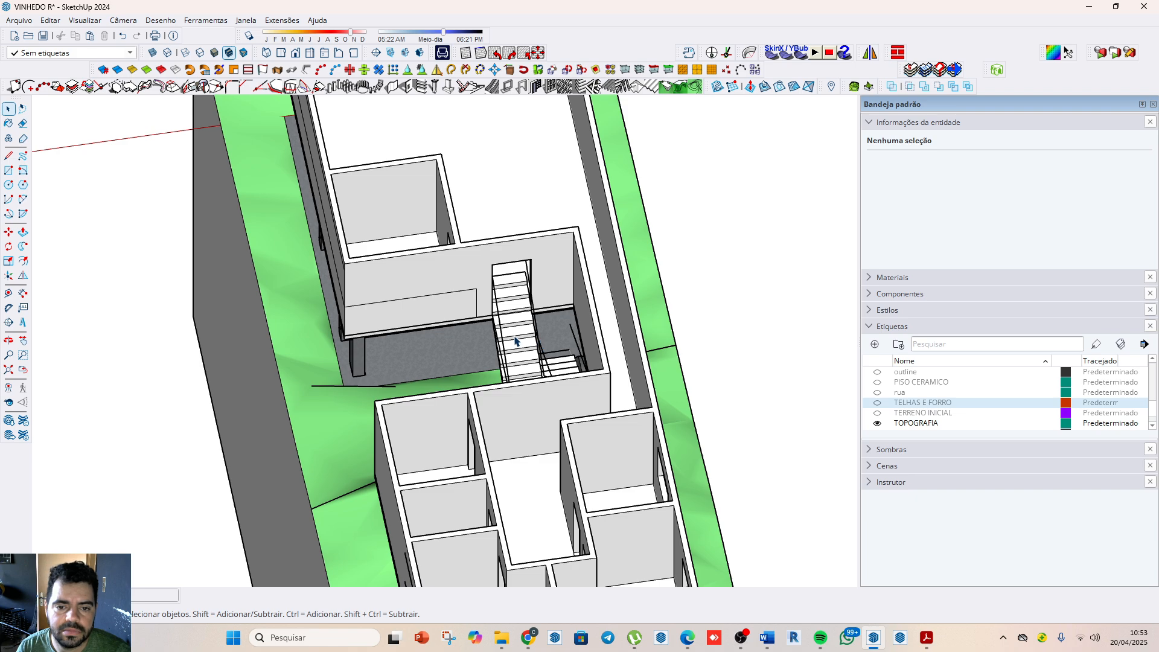
Step: Open the staircase group for editing at its upper end beside the wall, and select all of its geometry
{"action": "left_click", "coordinate": [548, 338]}
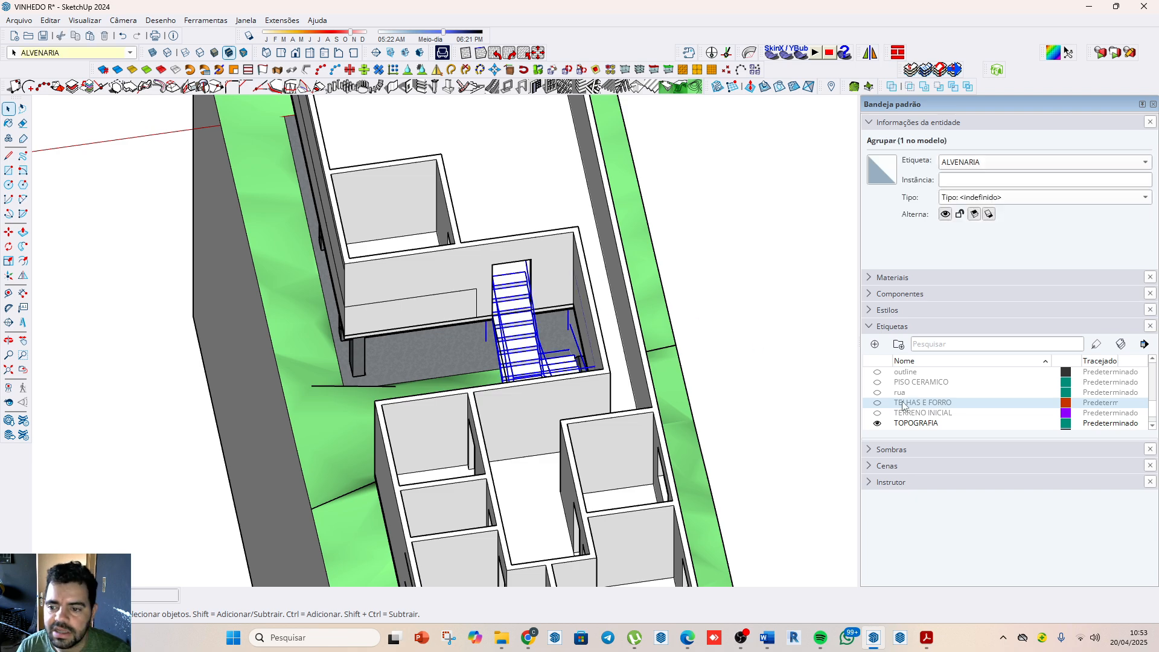
{"action": "middle_click_drag", "start_coordinate": [492, 394], "coordinate": [882, 374]}
{"action": "middle_click_drag", "start_coordinate": [553, 250], "coordinate": [487, 192]}
{"action": "scroll", "coordinate": [505, 238], "scroll_direction": "up", "scroll_amount": 10}
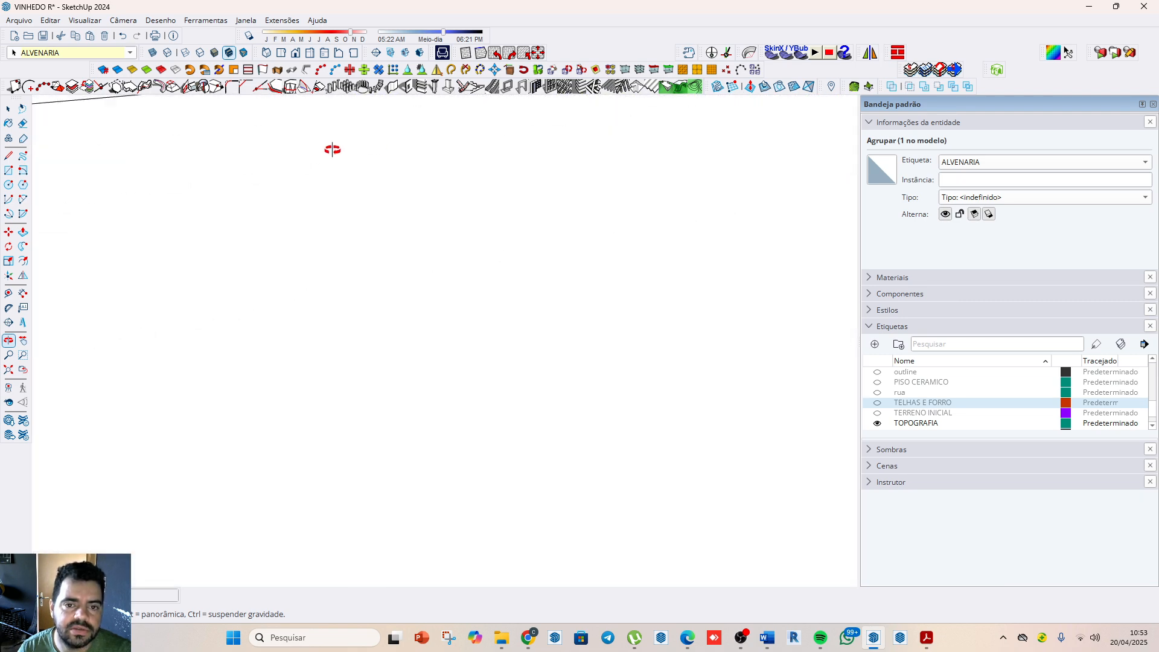
{"action": "middle_click_drag", "start_coordinate": [333, 149], "coordinate": [556, 244]}
{"action": "scroll", "coordinate": [629, 348], "scroll_direction": "up", "scroll_amount": 2}
{"action": "double_click", "coordinate": [641, 369]}
{"action": "key", "text": "ctrl+a"}
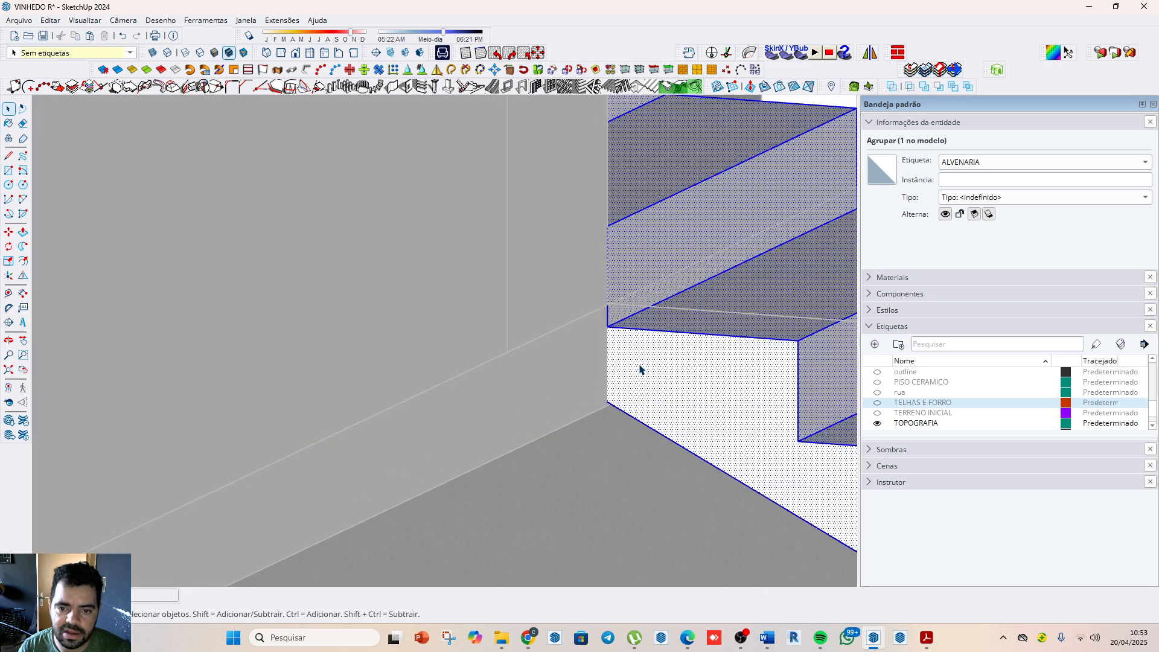
Step: Draw a vertical line on the staircase's side face from the tread level to the underside, where it meets the wall
{"action": "key", "text": "l"}
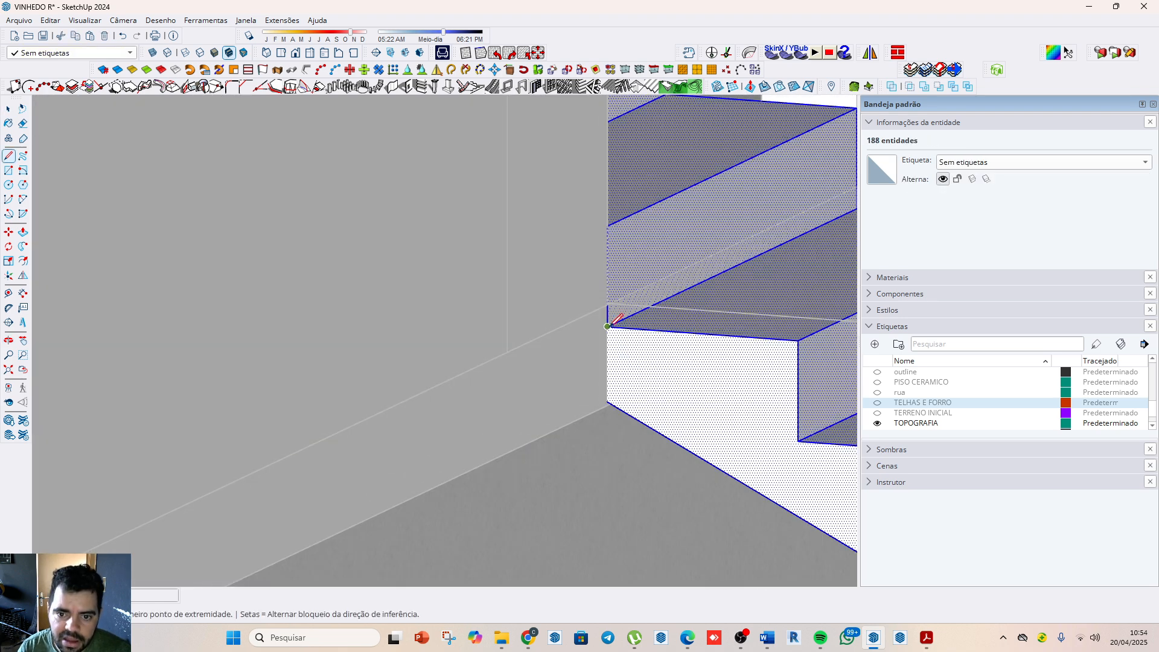
{"action": "left_click", "coordinate": [607, 325]}
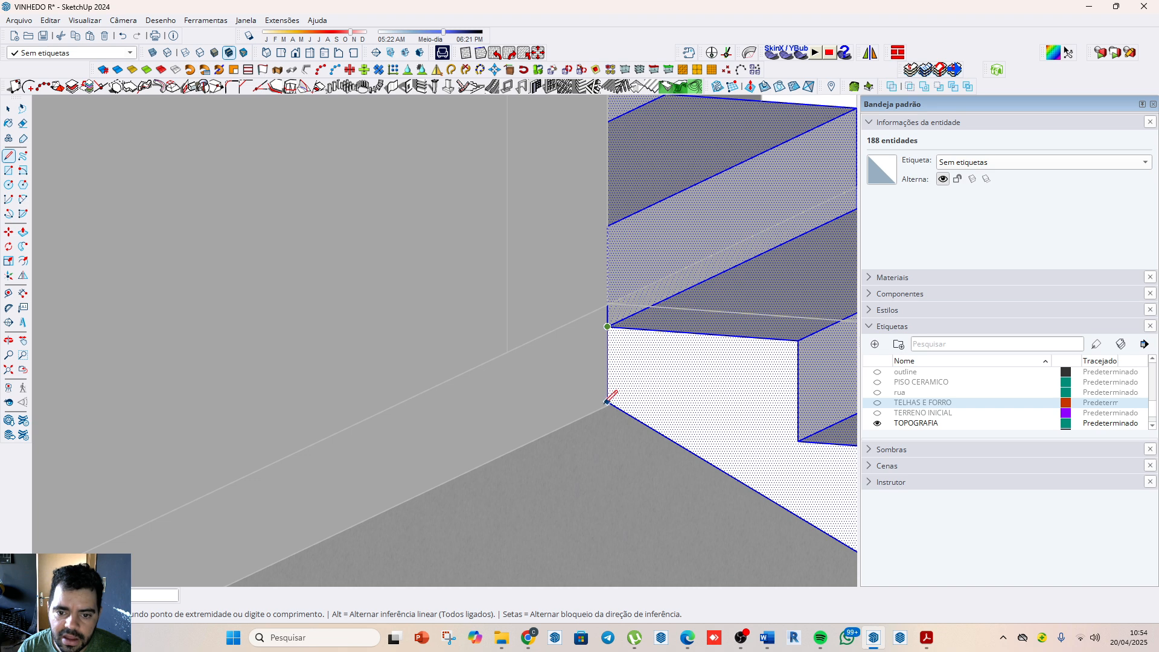
{"action": "key", "text": "Escape"}
{"action": "key", "text": "space"}
{"action": "scroll", "coordinate": [441, 329], "scroll_direction": "down", "scroll_amount": 3}
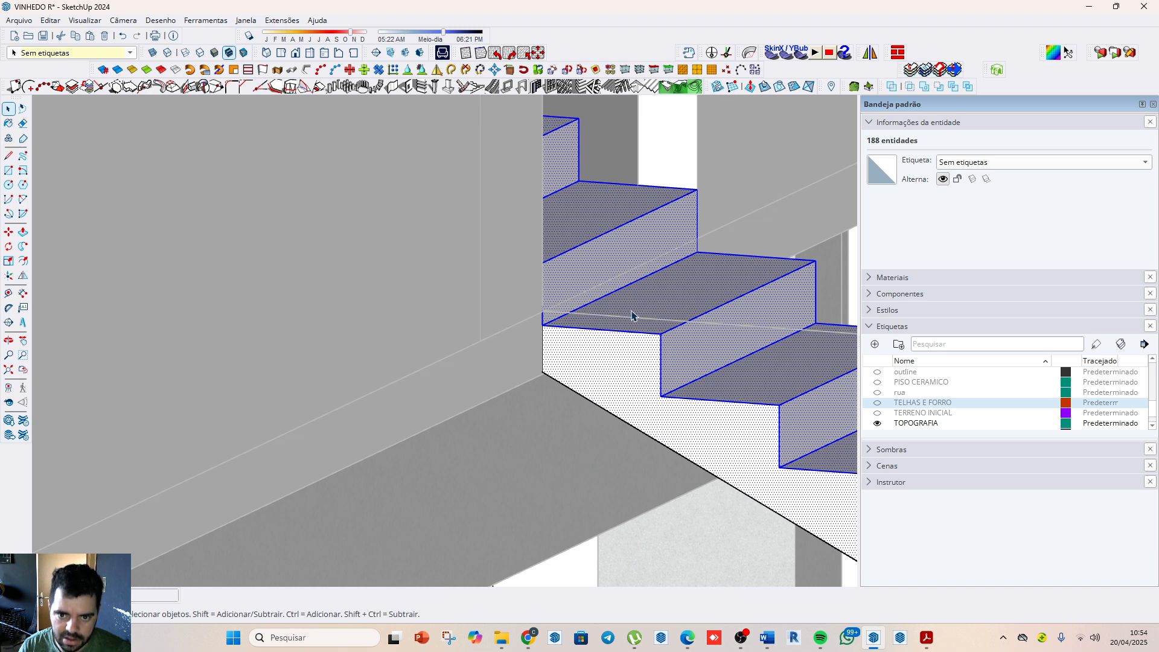
Step: Push the side face of the stair portion beyond the wall across the flight's full width to remove it
{"action": "left_click", "coordinate": [517, 350]}
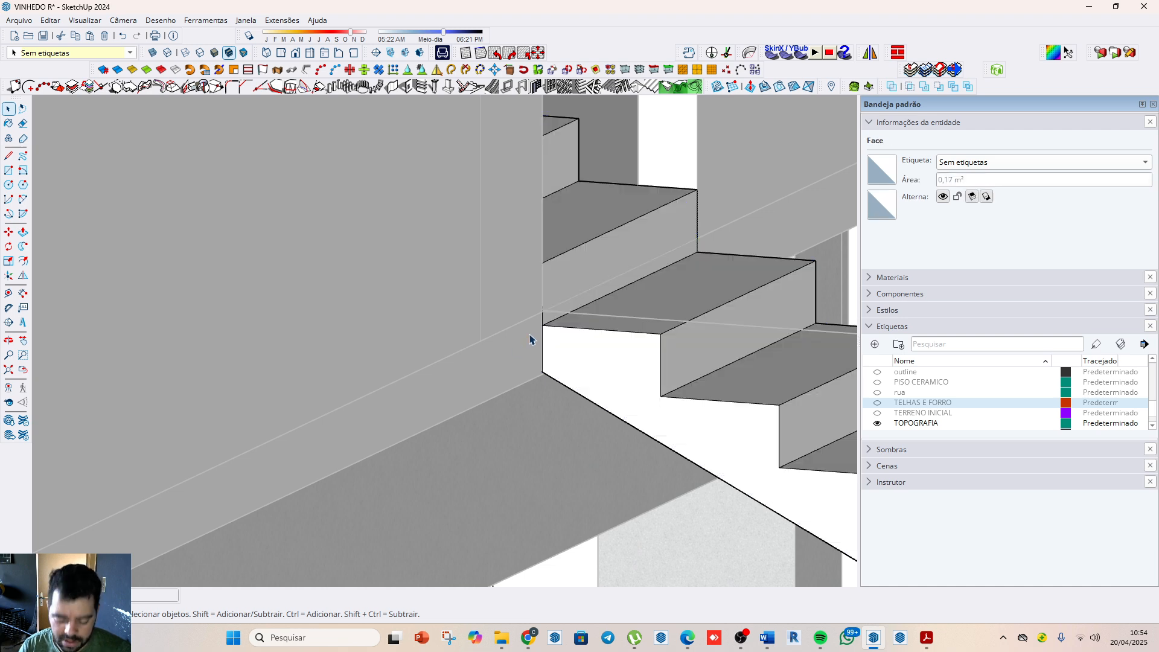
{"action": "key", "text": "p"}
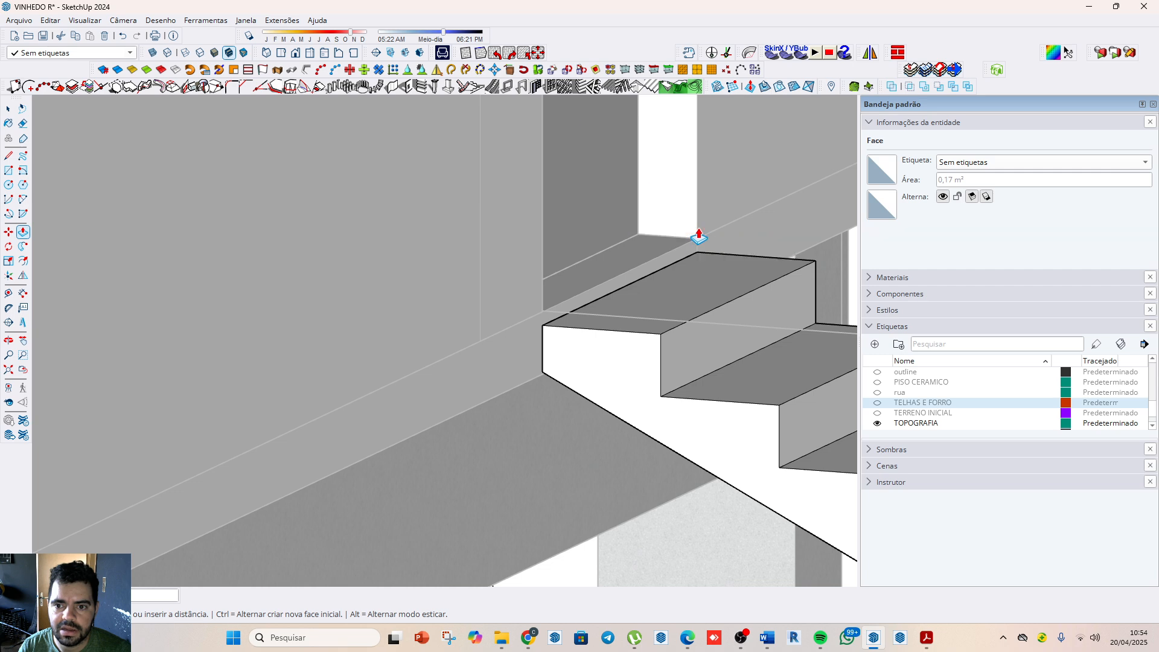
{"action": "left_click", "coordinate": [698, 237]}
{"action": "key", "text": "space"}
{"action": "left_click", "coordinate": [508, 556]}
{"action": "scroll", "coordinate": [490, 428], "scroll_direction": "down", "scroll_amount": 7}
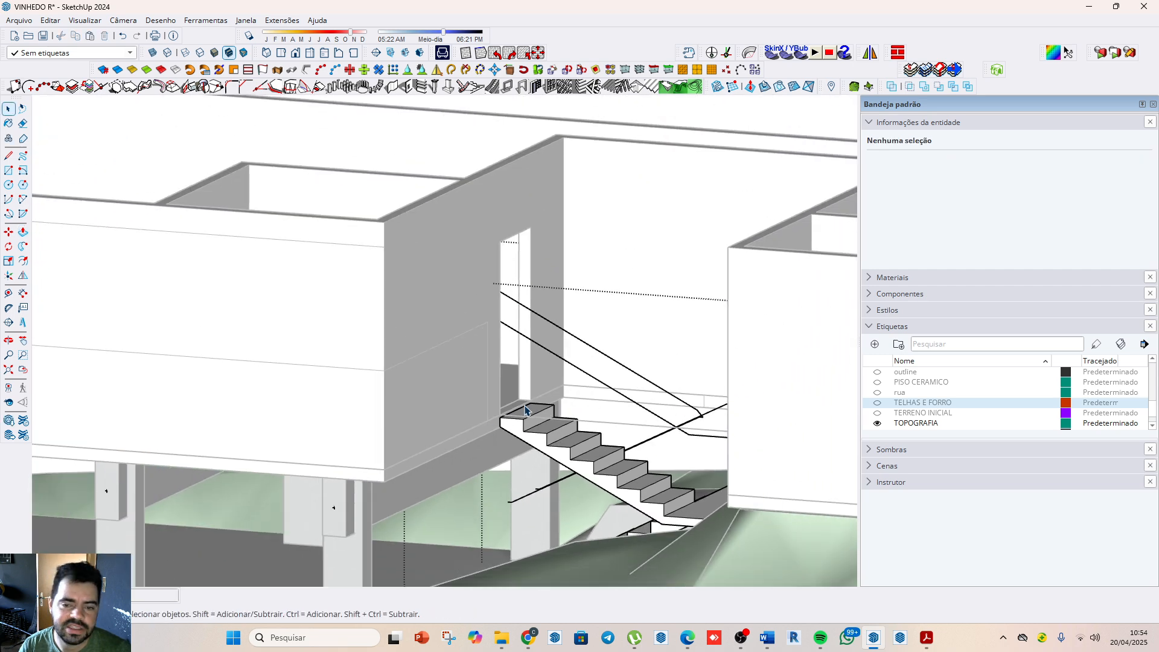
Step: Delete the detached leftover strip of the staircase lying on the upper floor just inside the new door
{"action": "scroll", "coordinate": [617, 396], "scroll_direction": "down", "scroll_amount": 3}
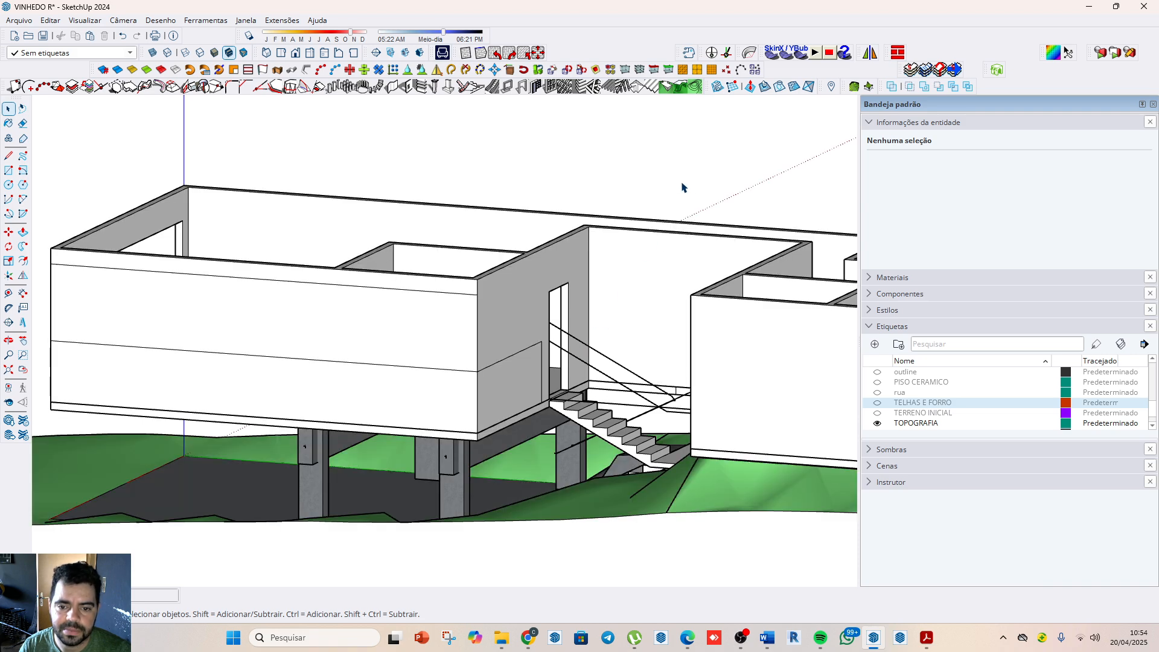
{"action": "scroll", "coordinate": [519, 353], "scroll_direction": "down", "scroll_amount": 3}
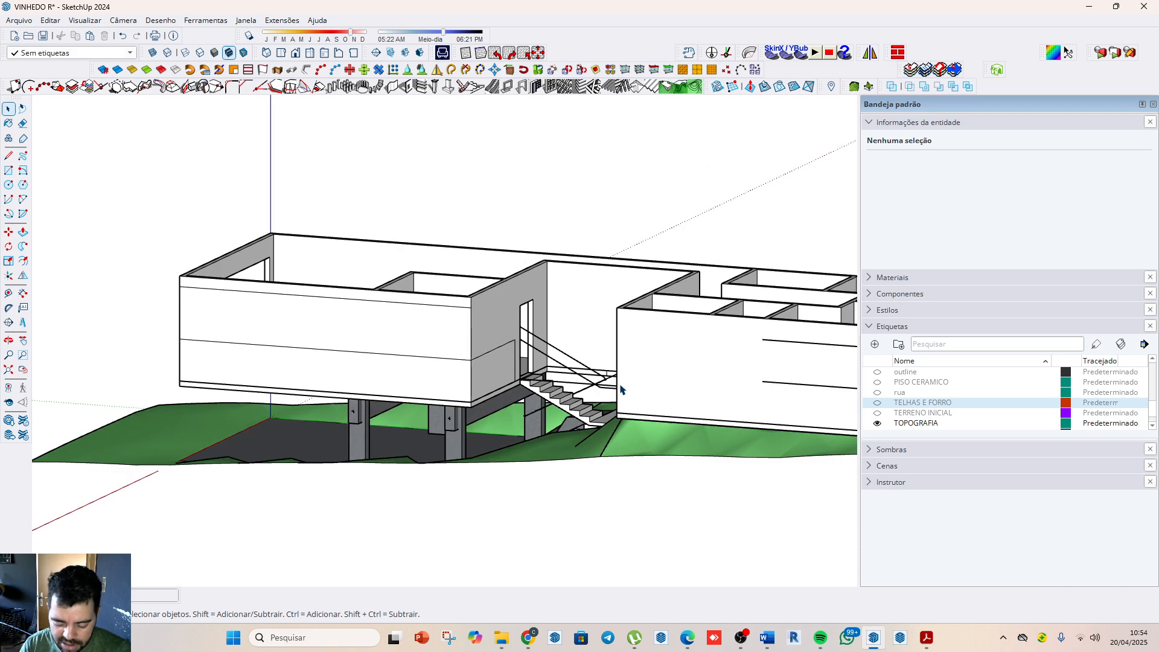
{"action": "middle_click_drag", "start_coordinate": [619, 389], "coordinate": [684, 389]}
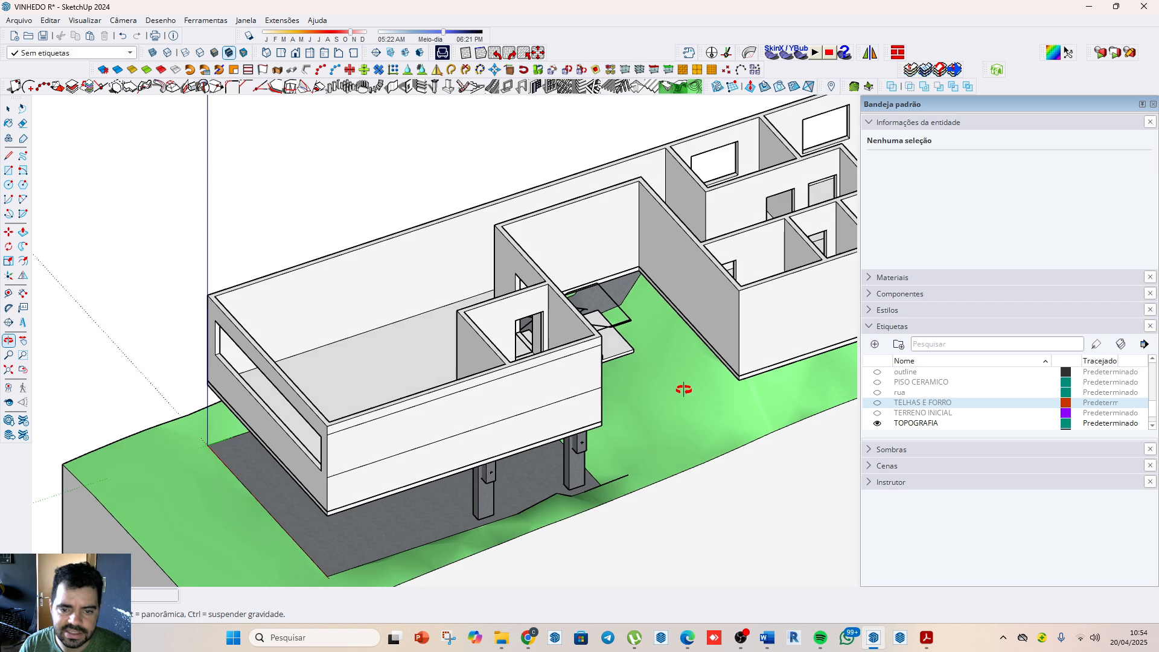
{"action": "left_click_drag", "start_coordinate": [684, 389], "coordinate": [597, 364]}
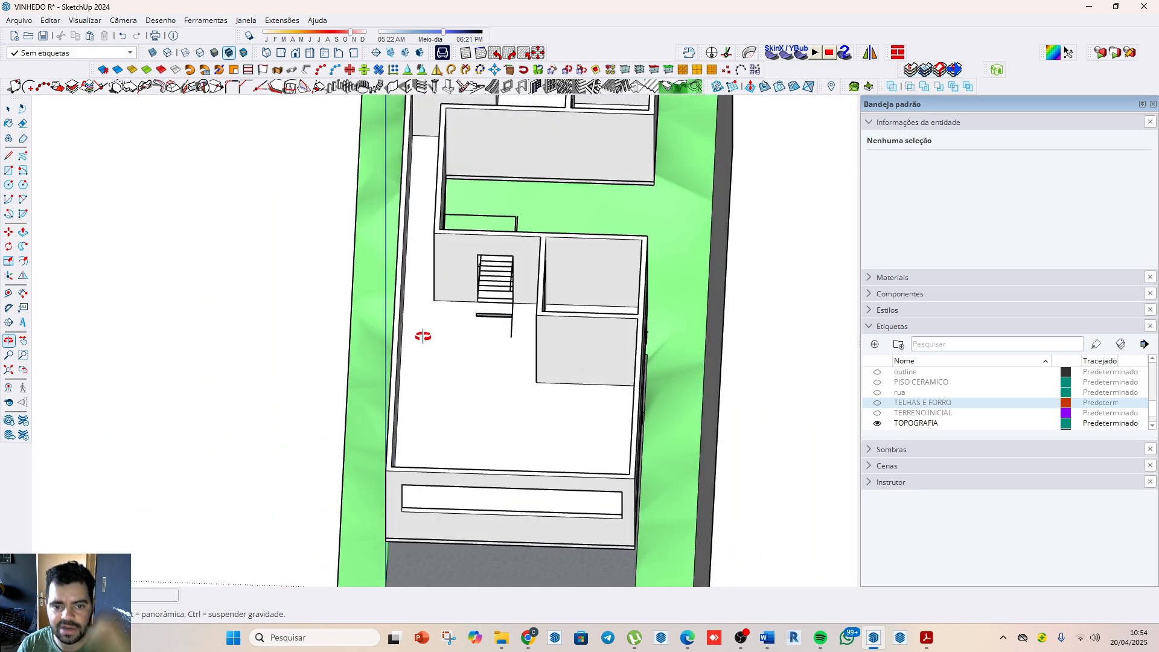
{"action": "scroll", "coordinate": [458, 320], "scroll_direction": "up", "scroll_amount": 5}
{"action": "key", "text": "space"}
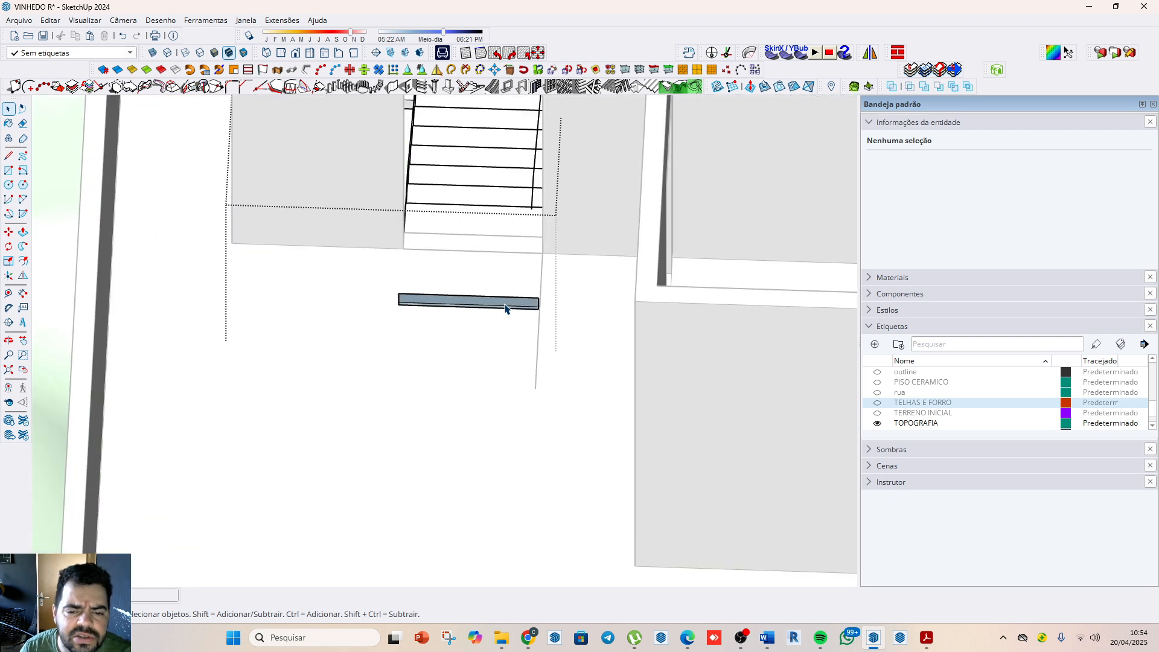
{"action": "left_click", "coordinate": [505, 307]}
{"action": "key", "text": "Delete"}
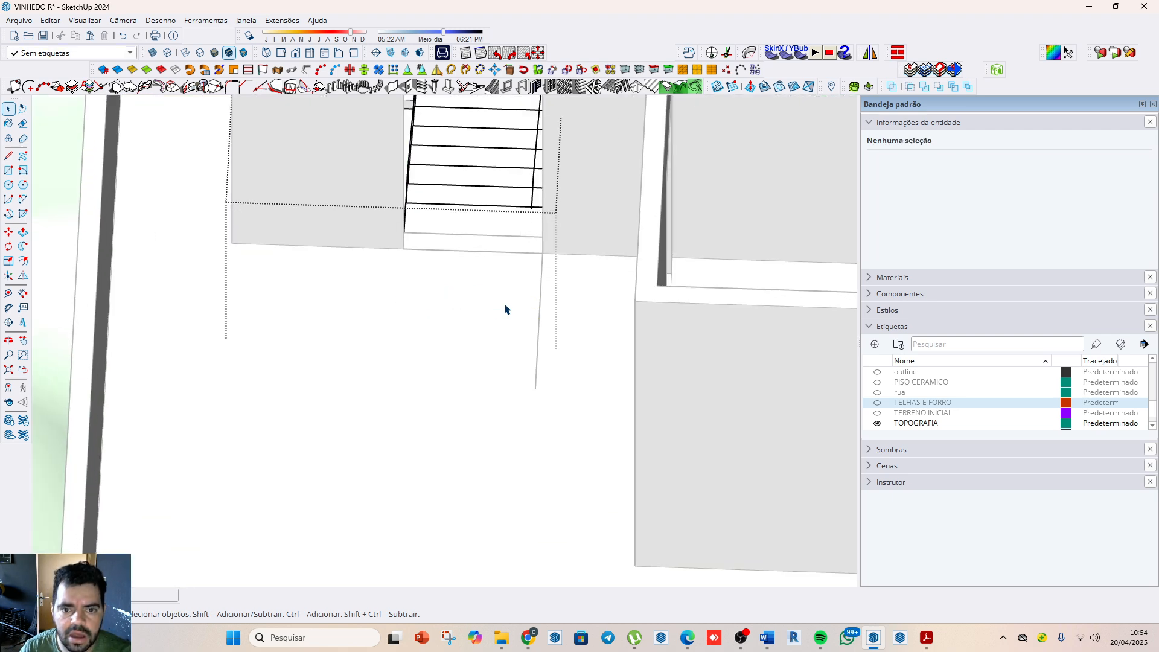
Step: Select the connected outer handrail path that runs along both stair flights and around the landing
{"action": "scroll", "coordinate": [505, 309], "scroll_direction": "down", "scroll_amount": 5}
{"action": "key", "text": "o"}
{"action": "left_click_drag", "start_coordinate": [706, 434], "coordinate": [599, 211]}
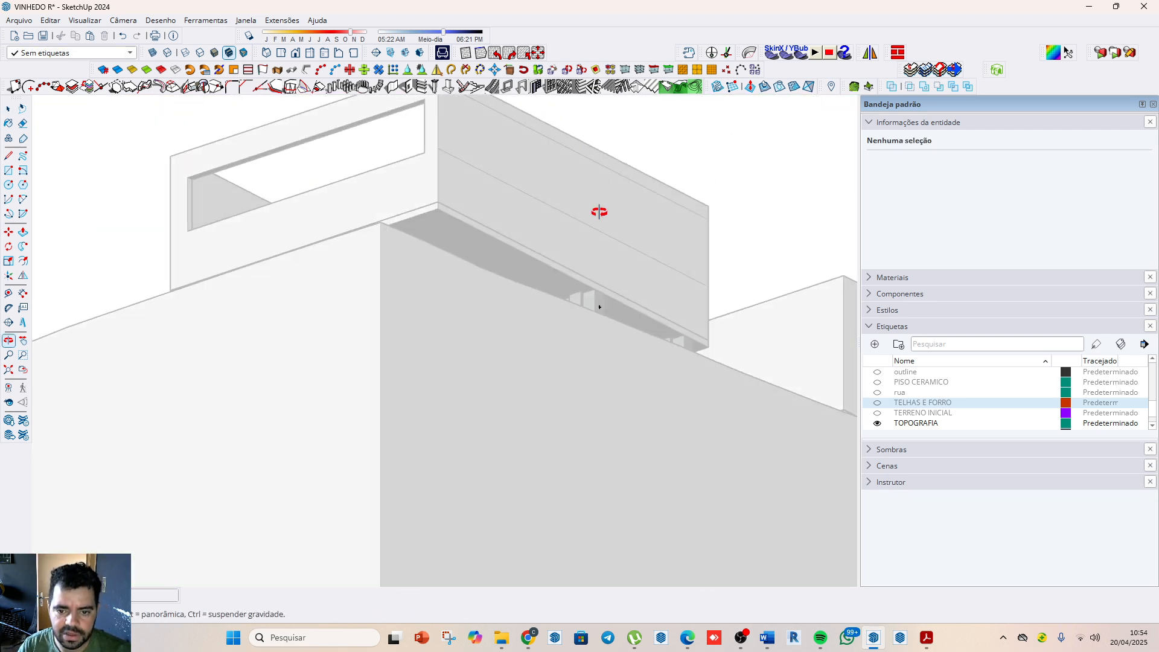
{"action": "middle_click_drag", "start_coordinate": [599, 211], "coordinate": [685, 310]}
{"action": "scroll", "coordinate": [740, 406], "scroll_direction": "up", "scroll_amount": 3}
{"action": "middle_click_drag", "start_coordinate": [740, 407], "coordinate": [248, 502]}
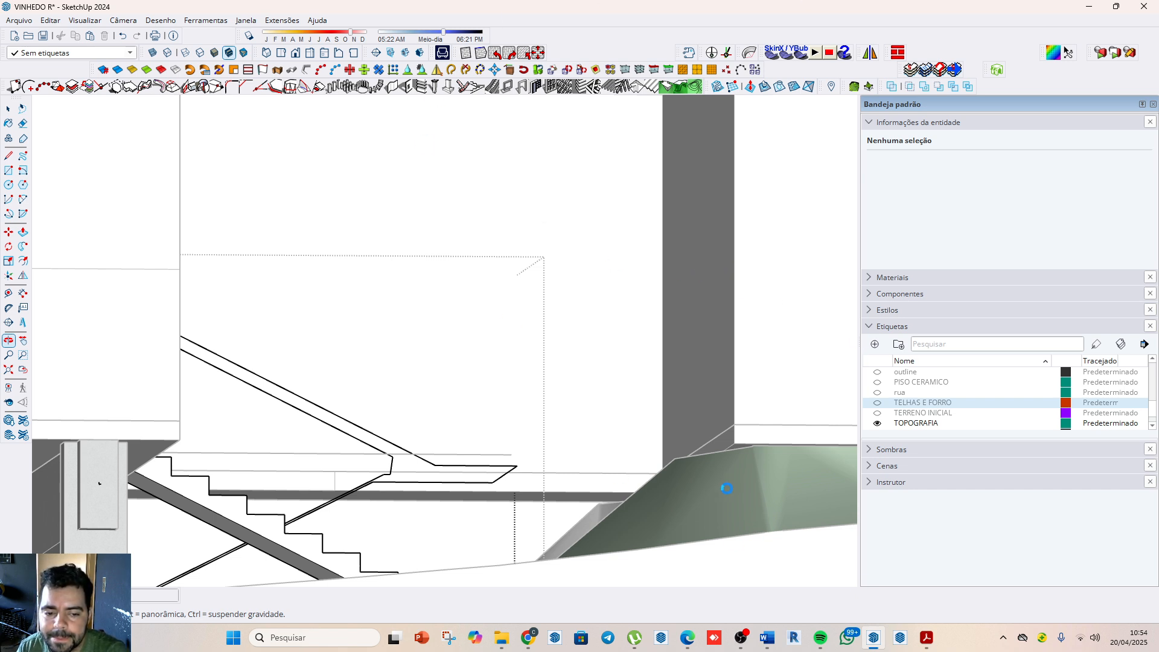
{"action": "middle_click_drag", "start_coordinate": [468, 122], "coordinate": [442, 441], "text": "shift"}
{"action": "scroll", "coordinate": [541, 259], "scroll_direction": "down", "scroll_amount": 7}
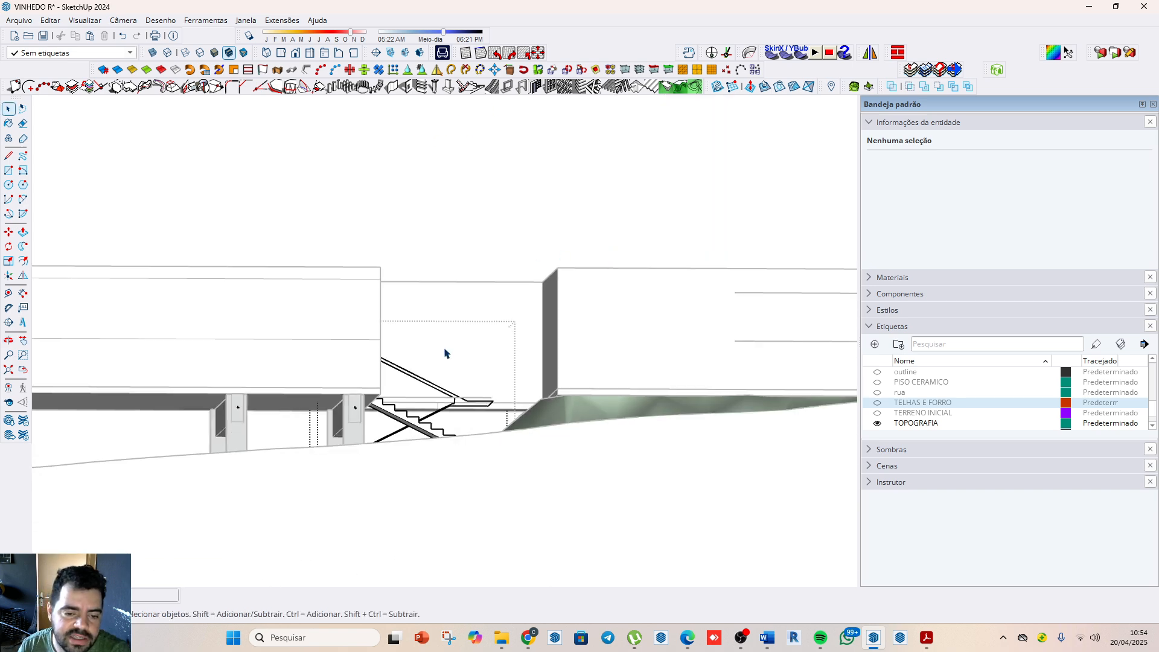
{"action": "scroll", "coordinate": [465, 362], "scroll_direction": "up", "scroll_amount": 6}
{"action": "left_click", "coordinate": [496, 408]}
{"action": "left_click", "coordinate": [495, 410]}
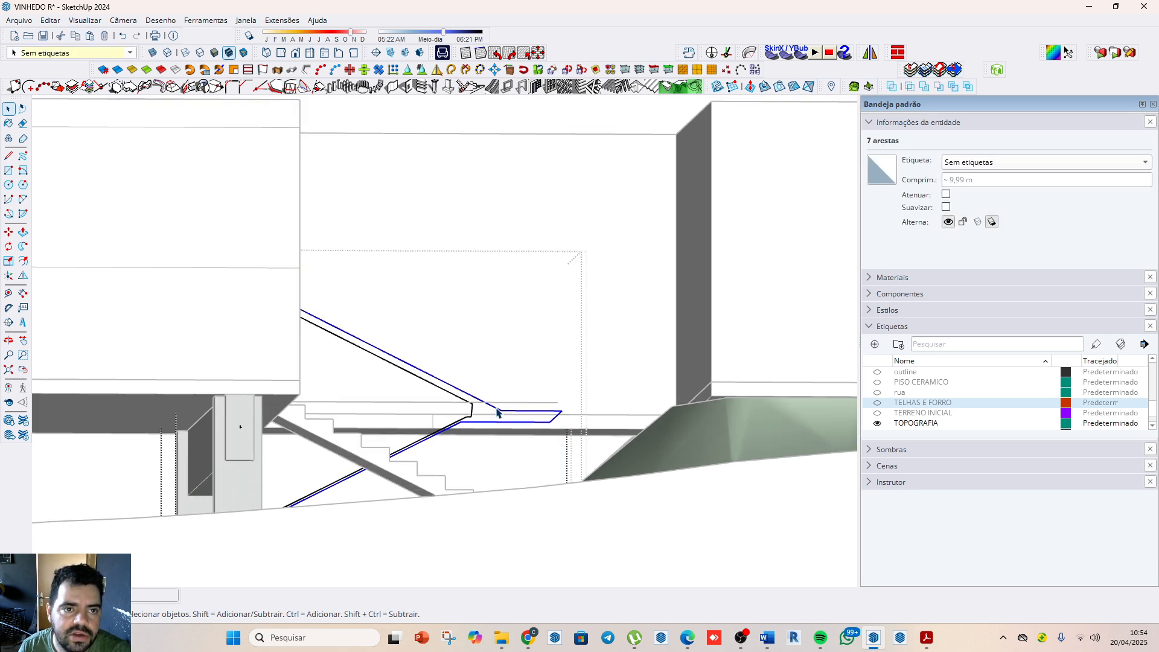
Step: Try converting the selected handrail path into grouped tubes with 0.10 m diameter and precision 10, and undo it
{"action": "left_click", "coordinate": [306, 70]}
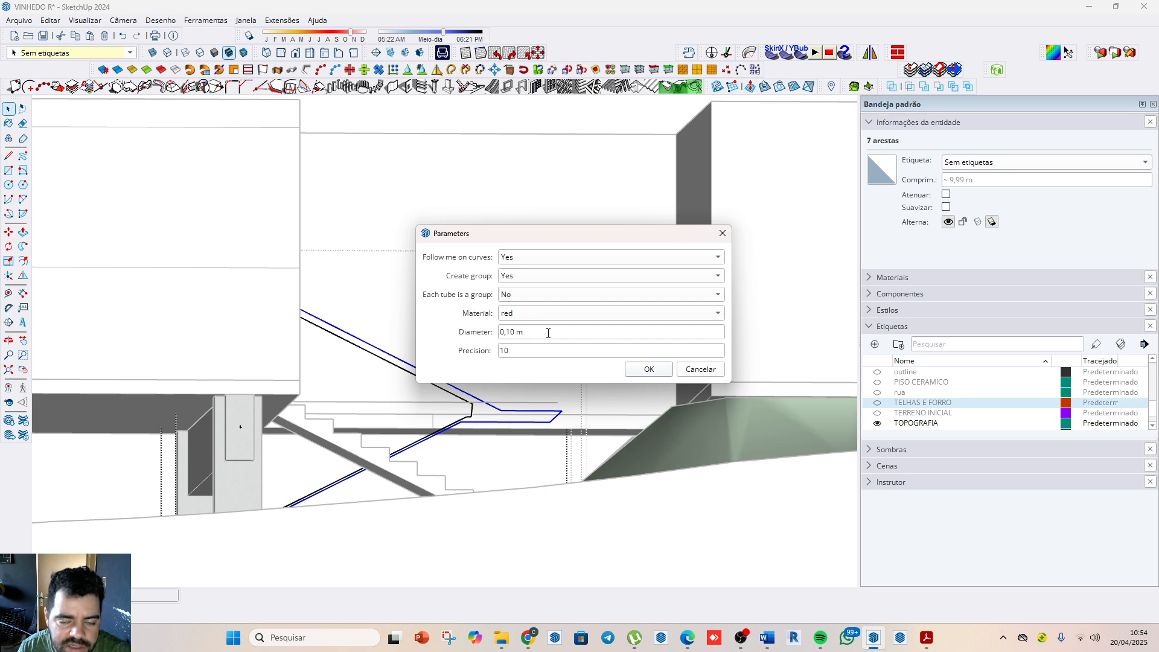
{"action": "left_click", "coordinate": [647, 370]}
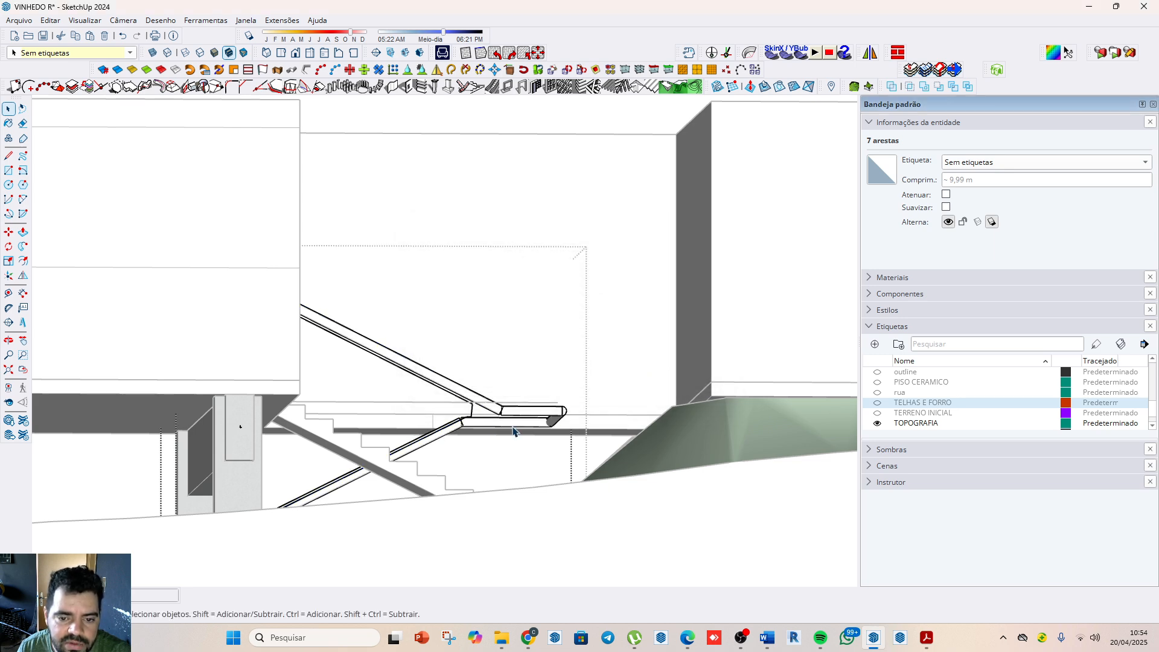
{"action": "middle_click_drag", "start_coordinate": [544, 452], "coordinate": [437, 411]}
{"action": "scroll", "coordinate": [437, 411], "scroll_direction": "up", "scroll_amount": 4}
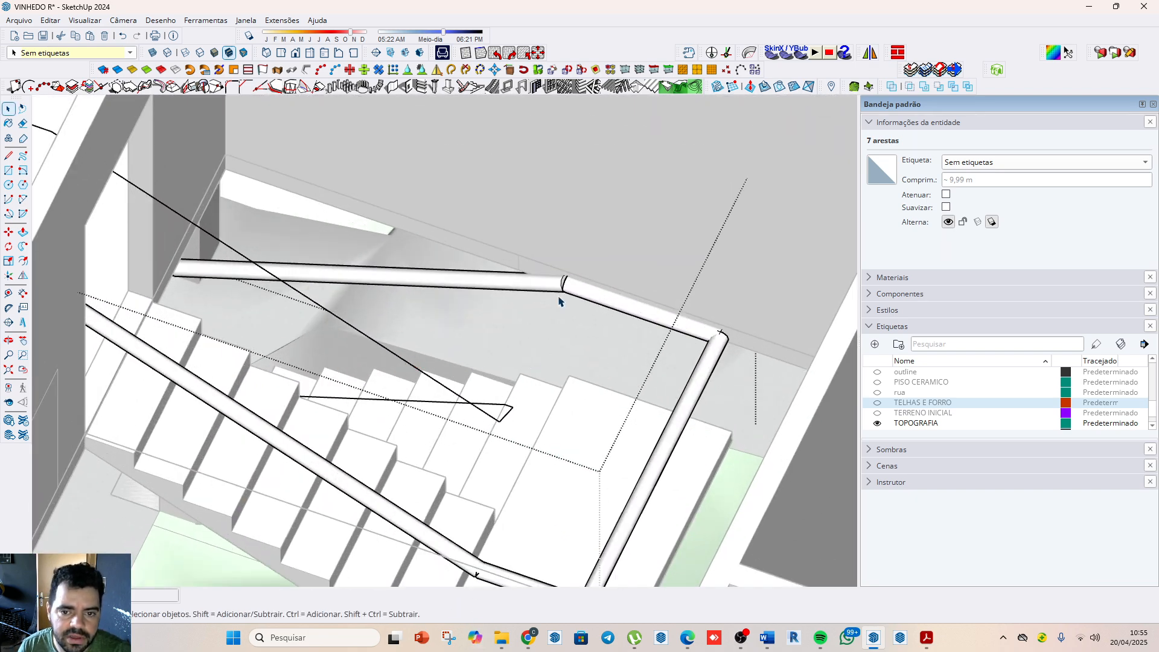
{"action": "key", "text": "ctrl+z"}
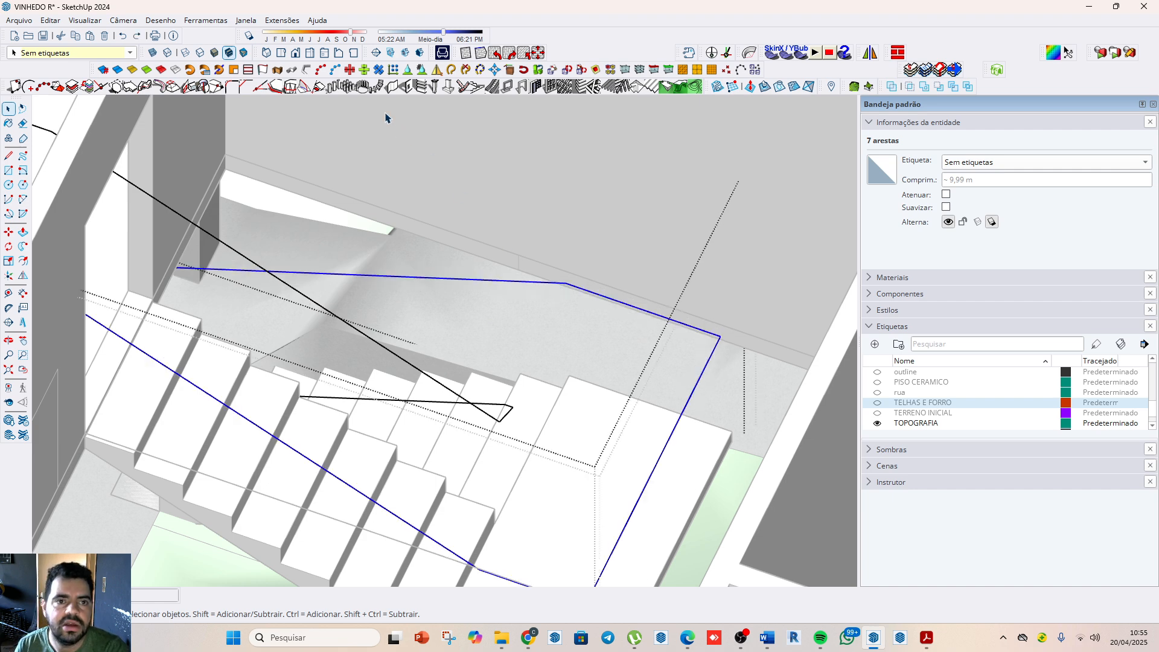
Step: Try converting the selected outer handrail path into individually grouped tubes with 0.10 m diameter and precision 100, and undo it
{"action": "left_click", "coordinate": [307, 70]}
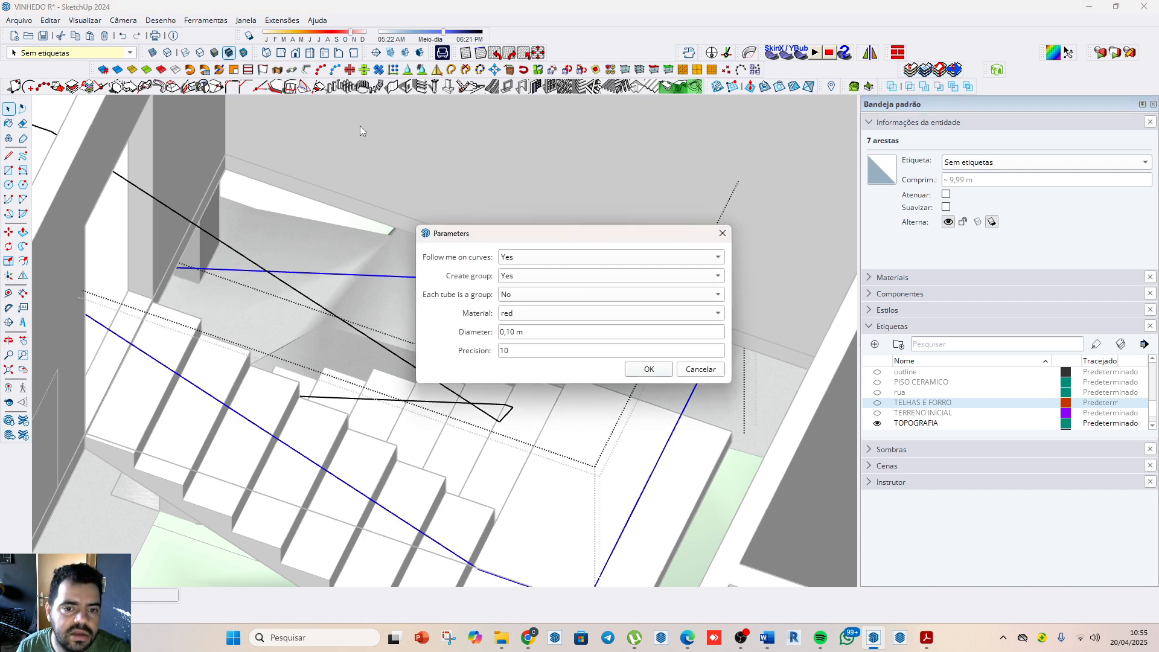
{"action": "left_click", "coordinate": [534, 352]}
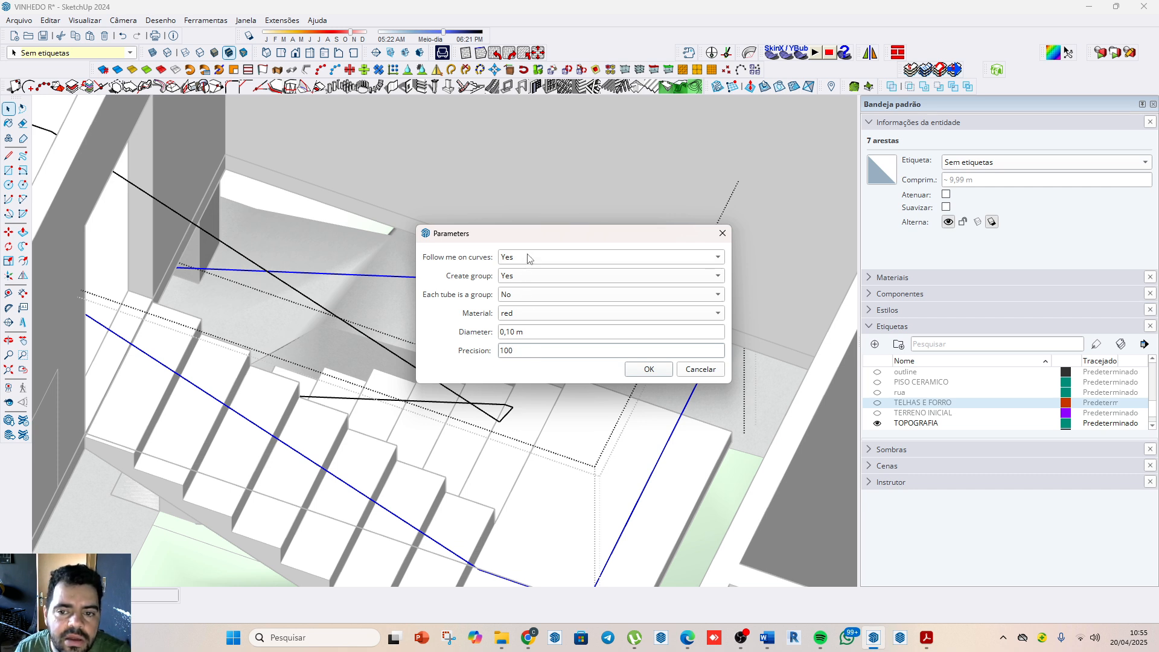
{"action": "left_click", "coordinate": [563, 295]}
{"action": "left_click", "coordinate": [546, 277]}
{"action": "left_click", "coordinate": [647, 370]}
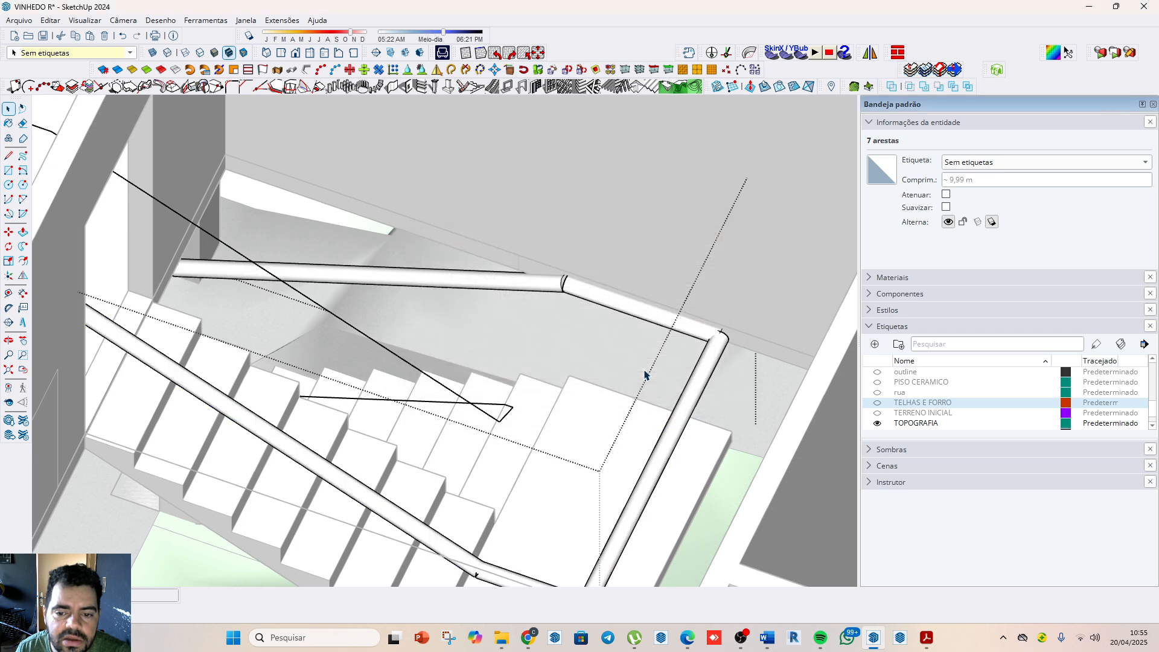
{"action": "scroll", "coordinate": [676, 357], "scroll_direction": "up", "scroll_amount": 2}
{"action": "scroll", "coordinate": [697, 275], "scroll_direction": "down", "scroll_amount": 4}
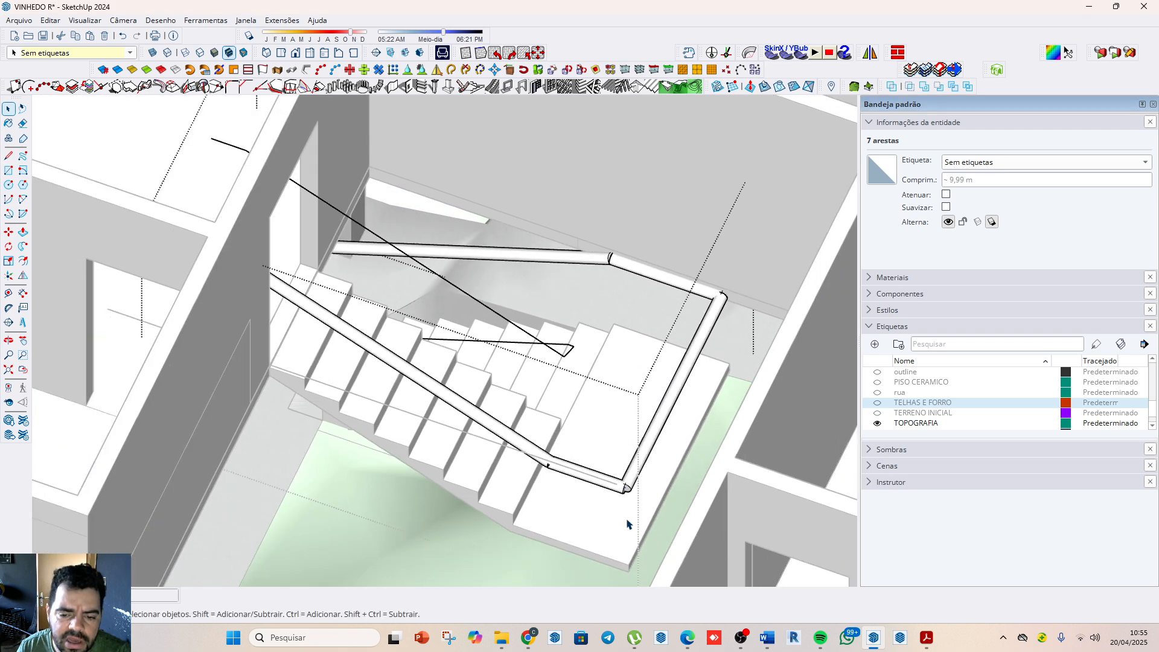
{"action": "scroll", "coordinate": [626, 522], "scroll_direction": "up", "scroll_amount": 2}
{"action": "key", "text": "ctrl+z"}
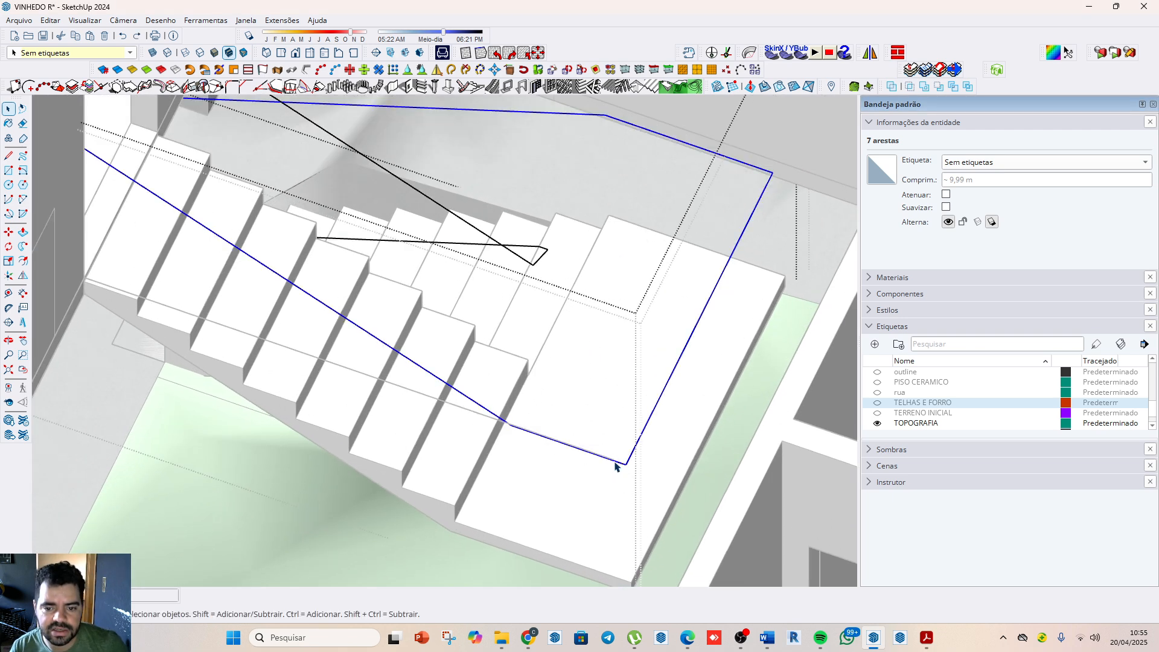
Step: Weld the outer handrail path's edges into one curve and convert it into a grouped tube with 0.10 m diameter and precision 100
{"action": "key", "text": "Escape"}
{"action": "left_click", "coordinate": [614, 462]}
{"action": "left_click", "coordinate": [626, 464]}
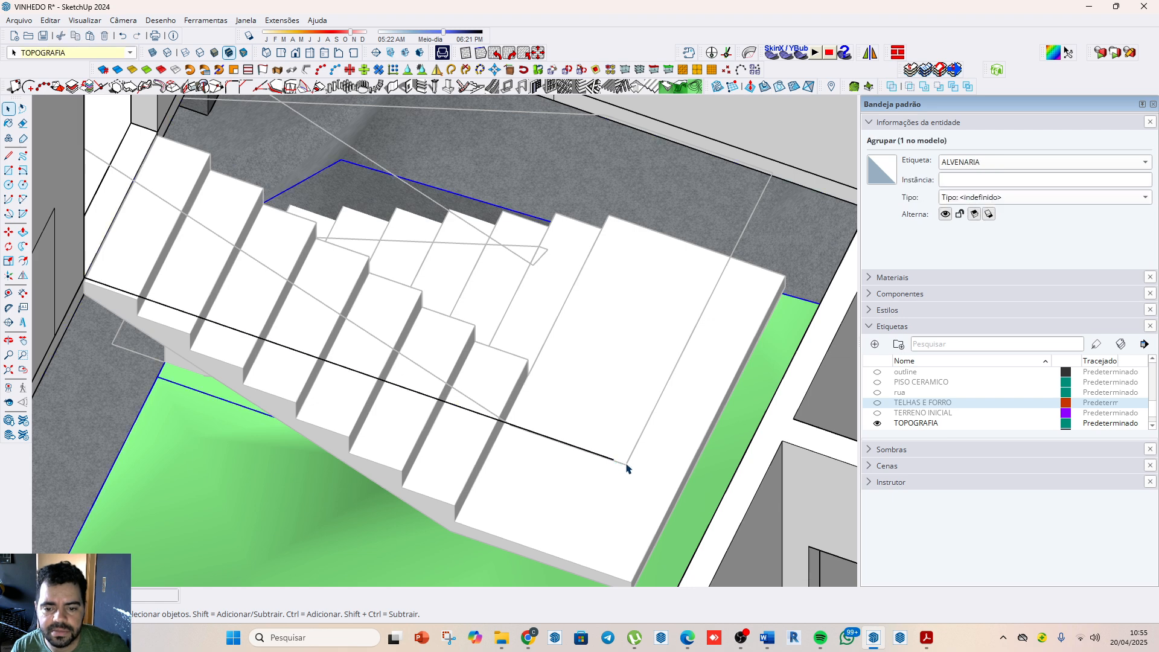
{"action": "left_click", "coordinate": [543, 342]}
{"action": "double_click", "coordinate": [318, 306]}
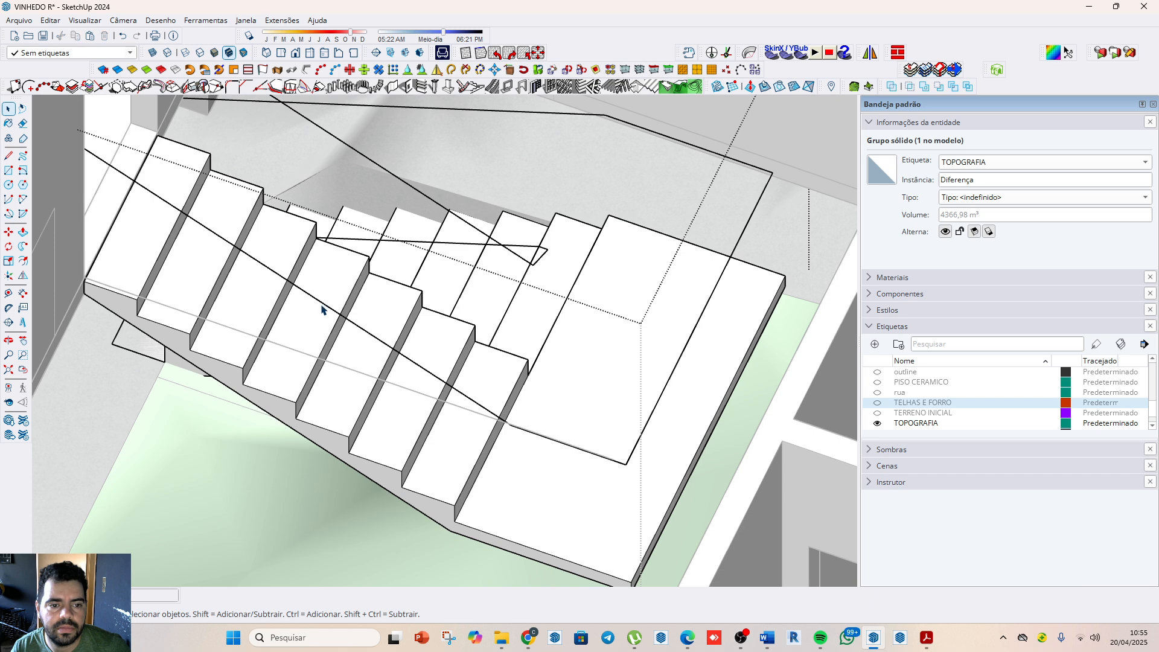
{"action": "triple_click", "coordinate": [325, 304]}
{"action": "right_click", "coordinate": [325, 307]}
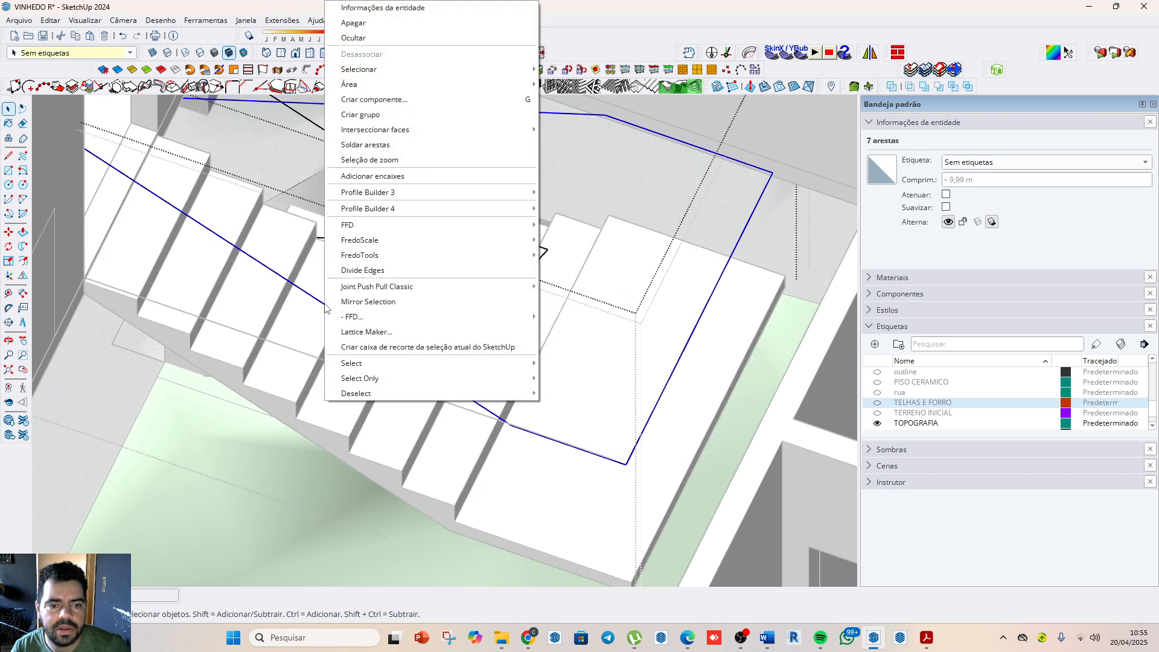
{"action": "left_click", "coordinate": [354, 152]}
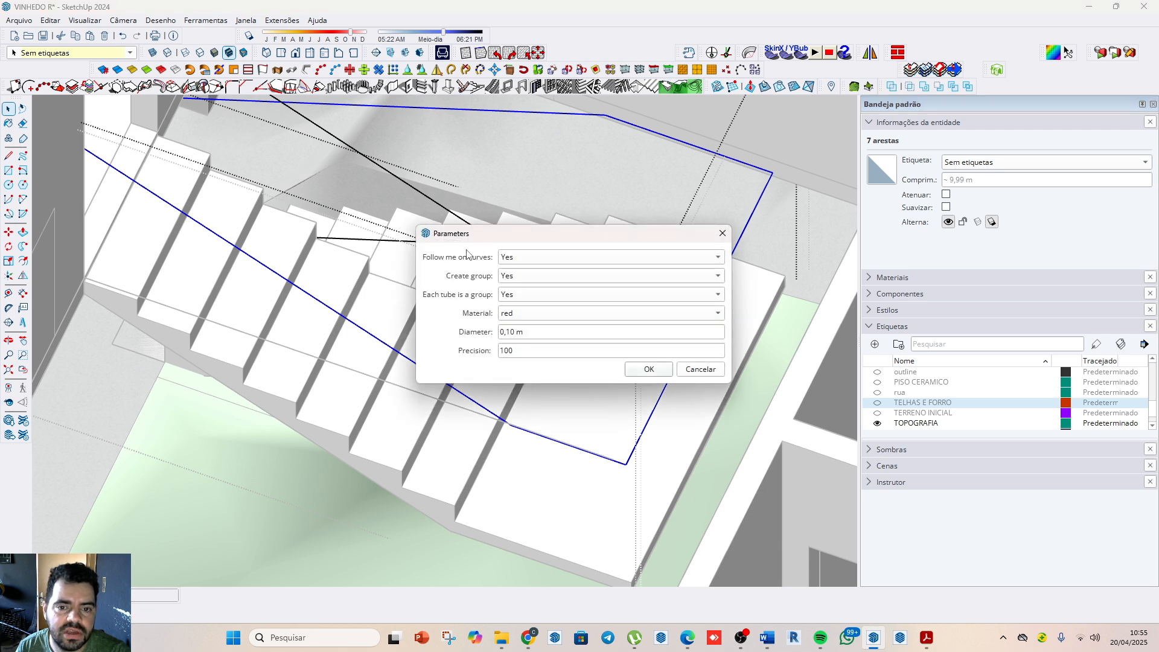
{"action": "left_click", "coordinate": [648, 369]}
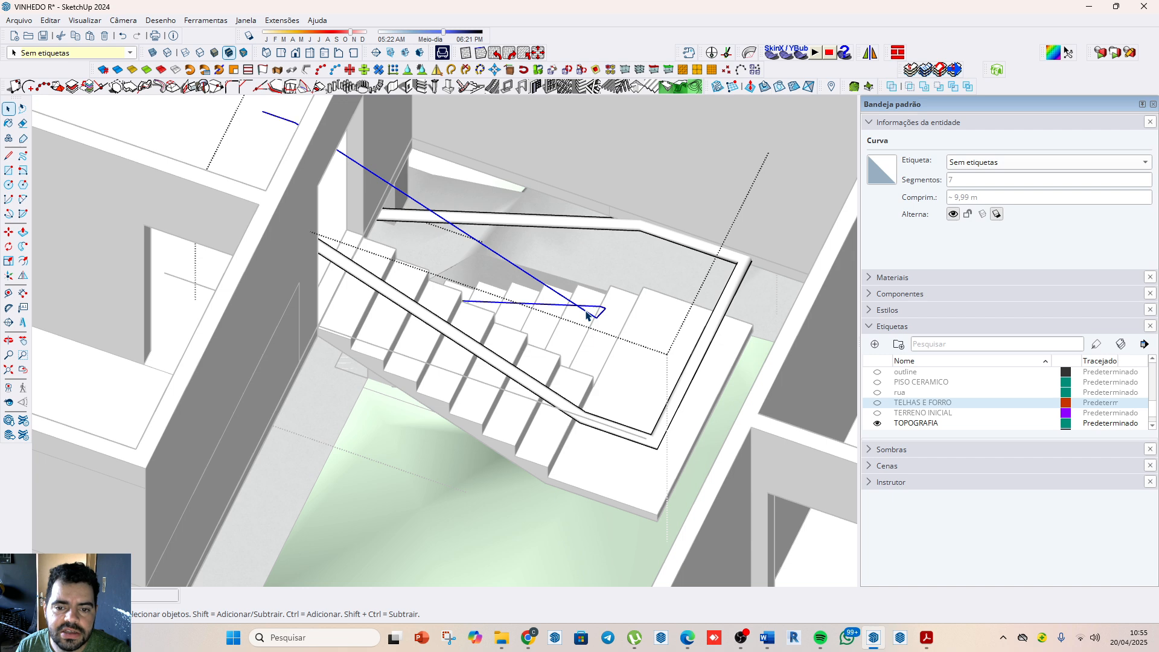
Step: Weld the inner handrail path's edges and convert the curve into a grouped tube with 0.10 m diameter and precision 100
{"action": "right_click", "coordinate": [586, 315]}
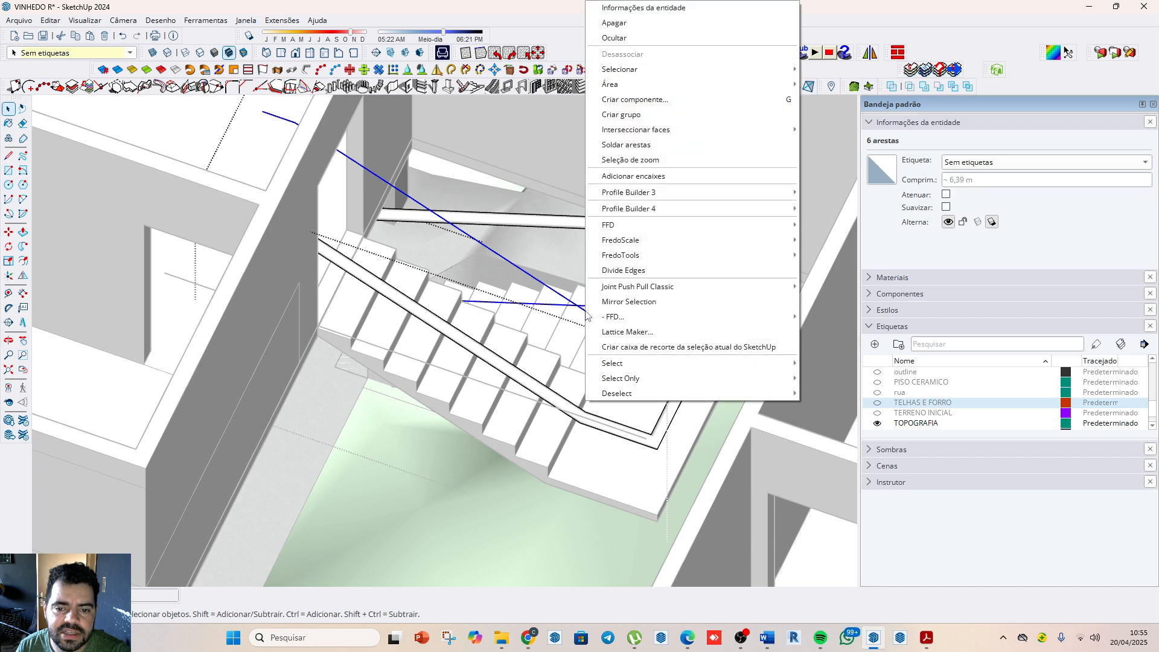
{"action": "left_click", "coordinate": [629, 149]}
{"action": "left_click", "coordinate": [306, 70]}
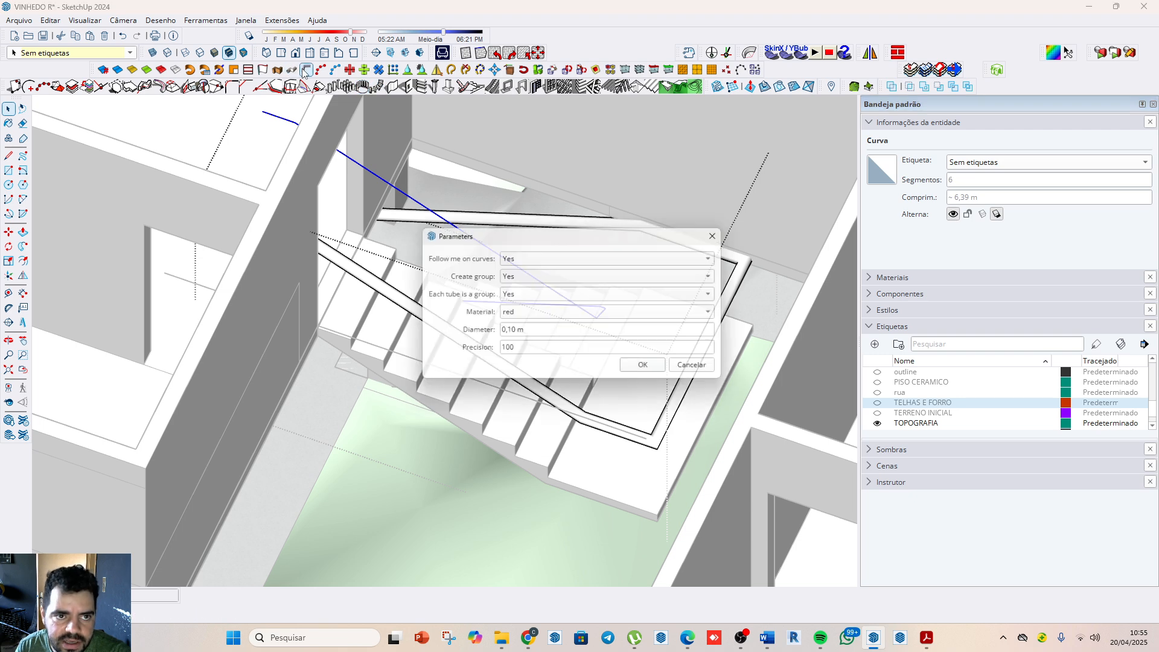
{"action": "left_click", "coordinate": [649, 369]}
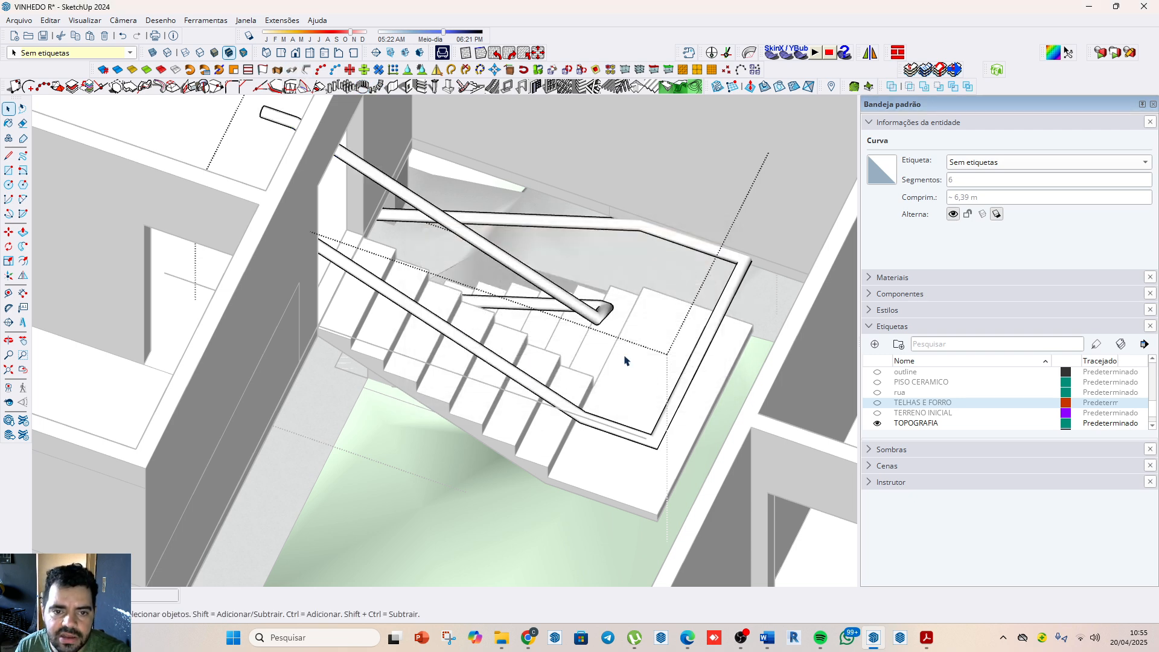
Step: Shorten the outer handrail tube by pushing back its circular end face at the top of the stairs
{"action": "scroll", "coordinate": [414, 348], "scroll_direction": "down", "scroll_amount": 3}
{"action": "middle_click_drag", "start_coordinate": [468, 418], "coordinate": [474, 383]}
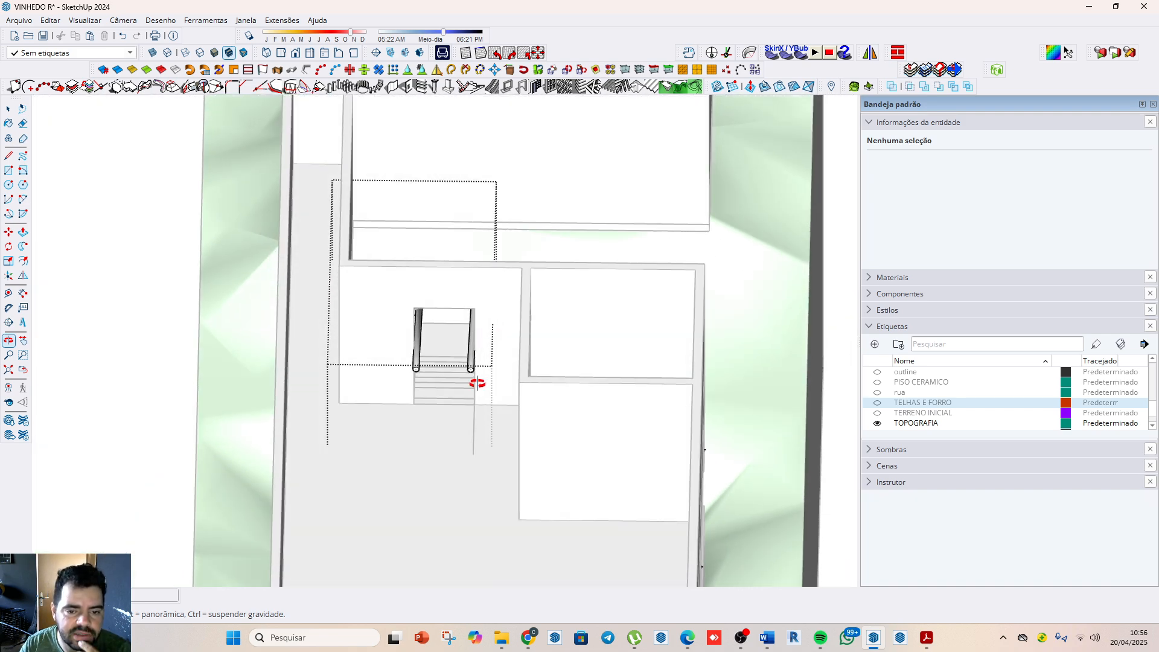
{"action": "scroll", "coordinate": [474, 380], "scroll_direction": "up", "scroll_amount": 5}
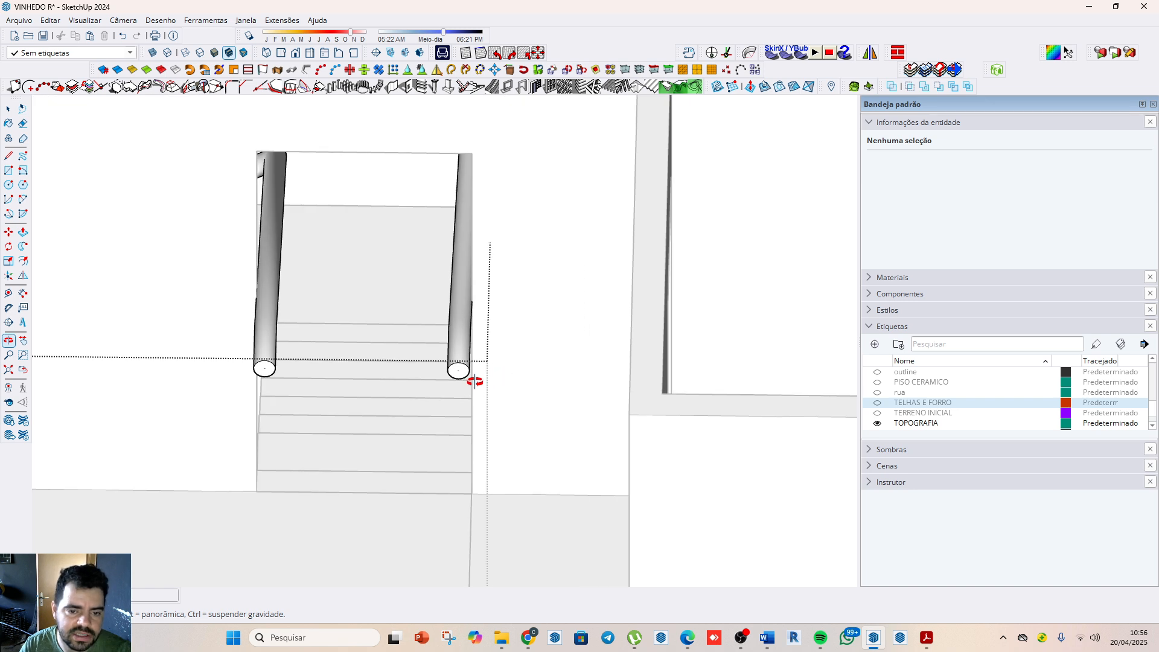
{"action": "key", "text": "space"}
{"action": "scroll", "coordinate": [467, 378], "scroll_direction": "up", "scroll_amount": 2}
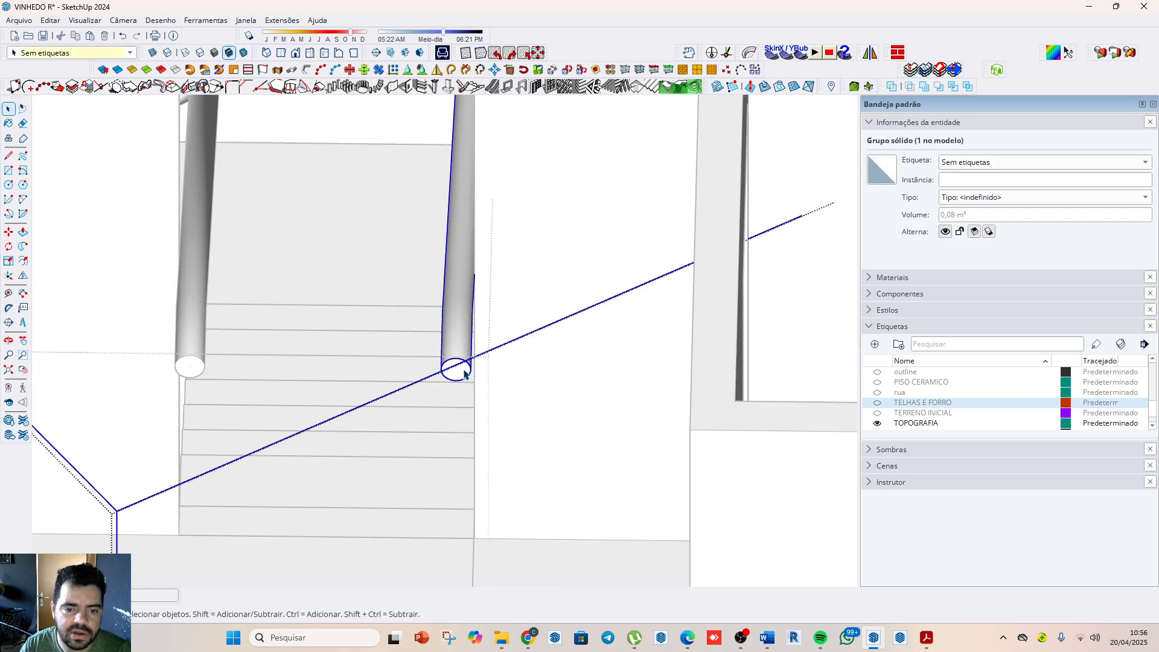
{"action": "double_click", "coordinate": [464, 369]}
{"action": "triple_click", "coordinate": [464, 369]}
{"action": "left_click", "coordinate": [461, 374]}
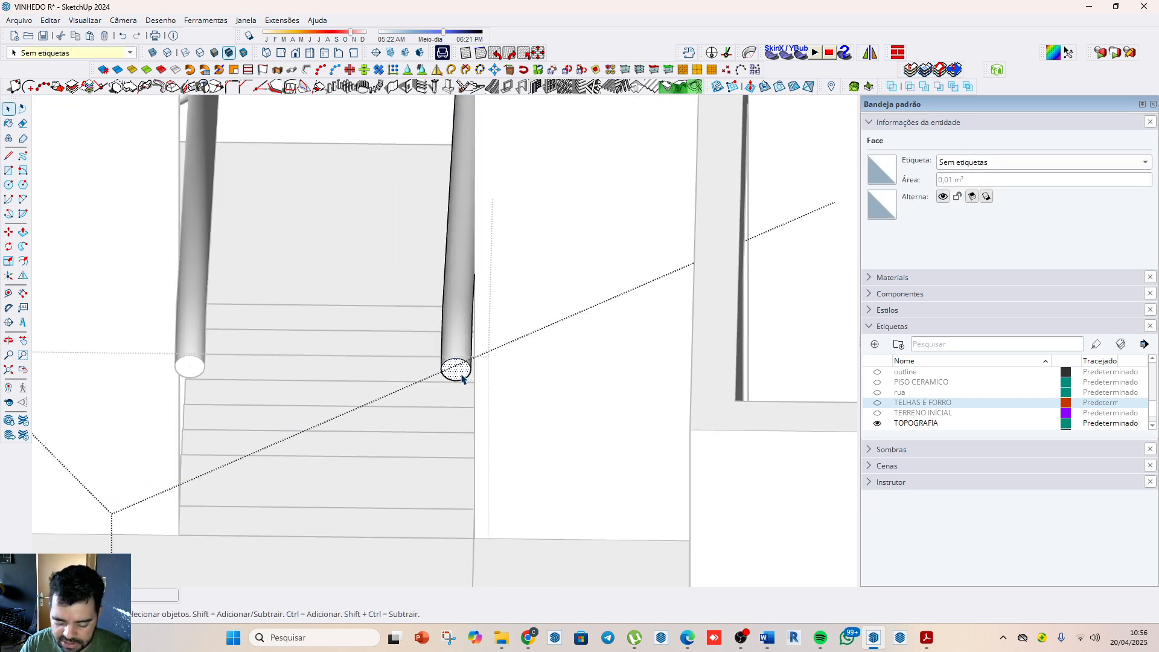
{"action": "key", "text": "p"}
{"action": "left_click", "coordinate": [462, 369]}
{"action": "left_click", "coordinate": [481, 214]}
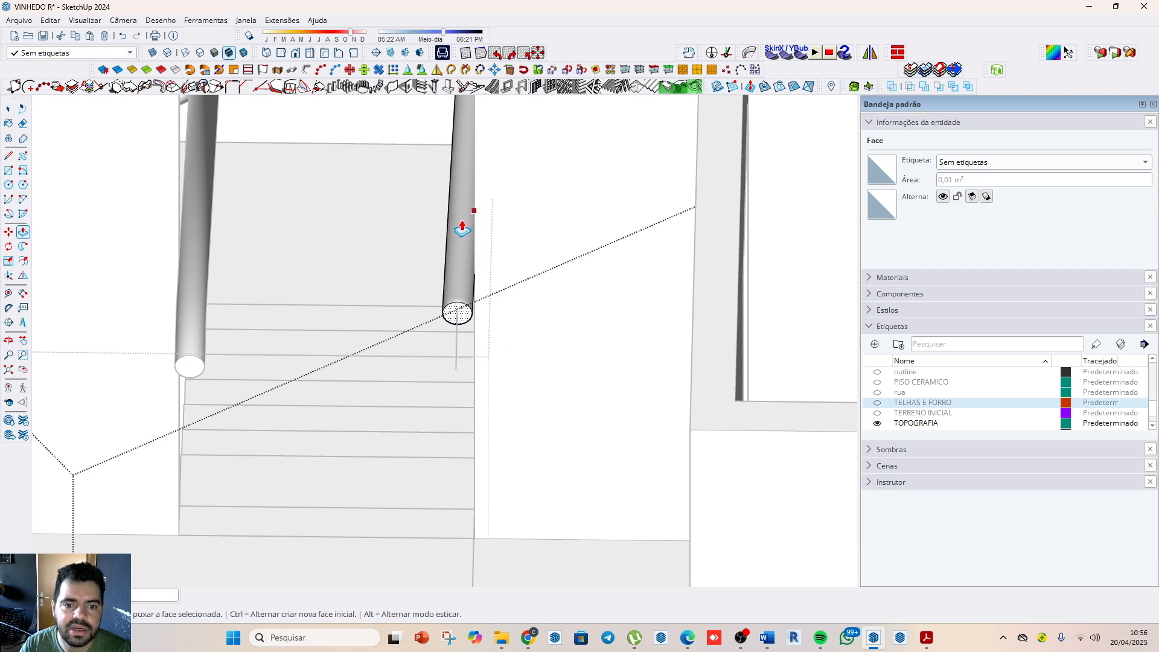
{"action": "key", "text": "space"}
Step: Push back the inner handrail tube's circular end face at the top of the stairs, level with the shortened outer tube
{"action": "left_click", "coordinate": [187, 373]}
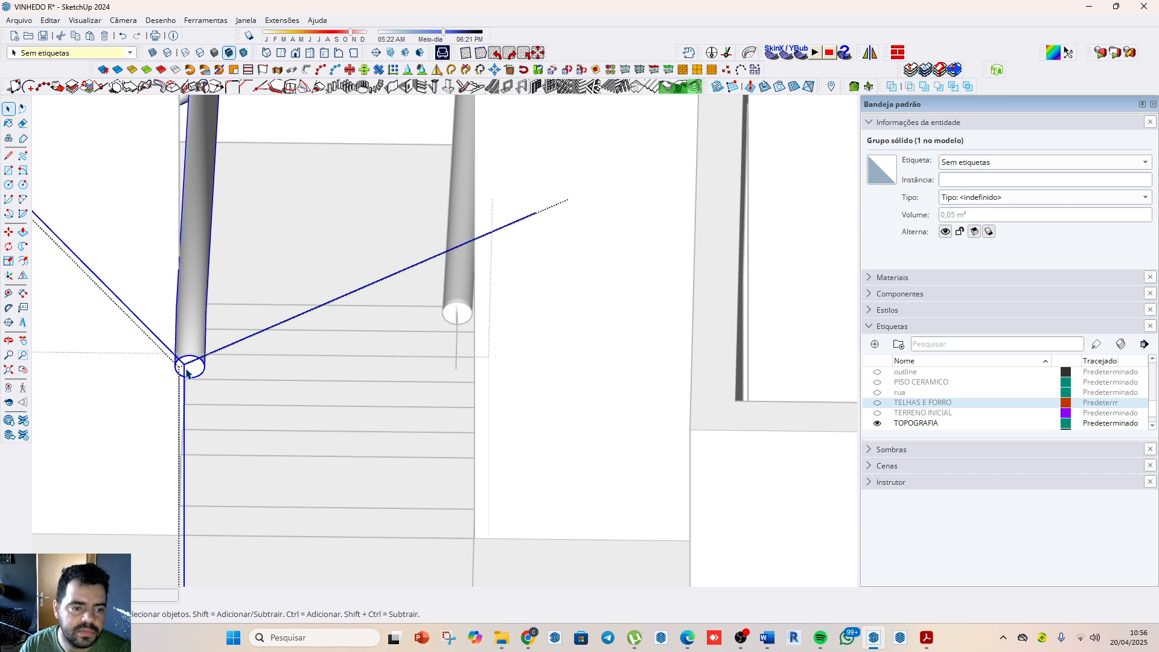
{"action": "double_click", "coordinate": [193, 376]}
{"action": "triple_click", "coordinate": [194, 375]}
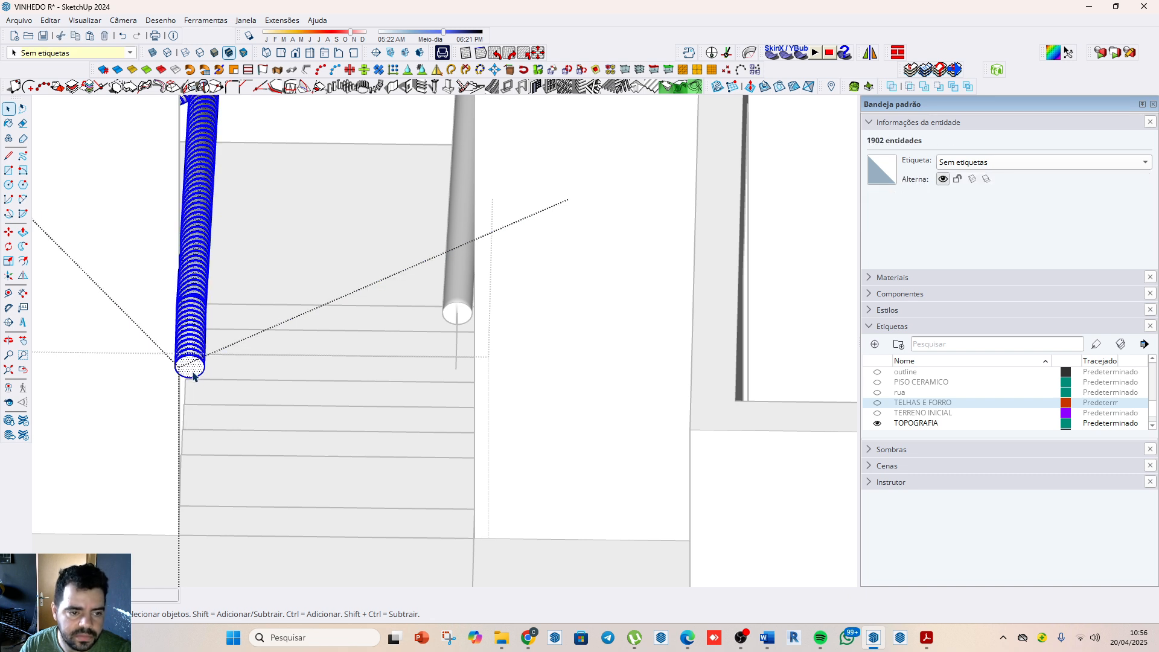
{"action": "left_click", "coordinate": [195, 369]}
{"action": "key", "text": "p"}
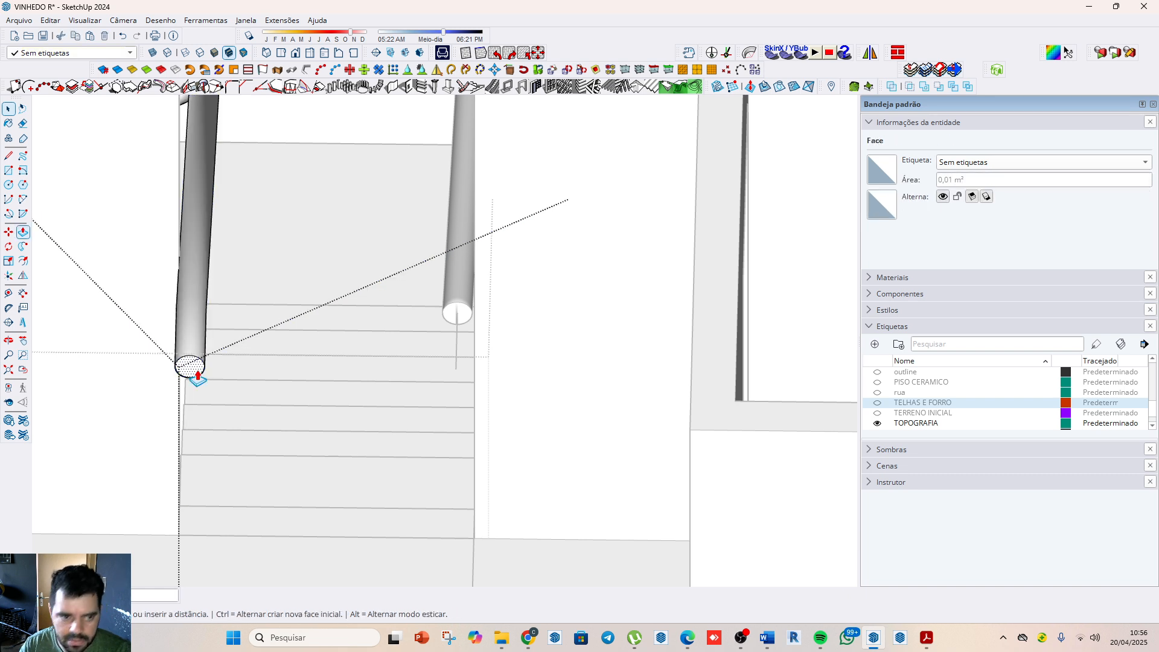
{"action": "left_click_drag", "start_coordinate": [189, 366], "coordinate": [168, 221]}
{"action": "key", "text": "space"}
Step: Delete the two leftover path lines projecting from the shortened ends of the outer and inner handrail tubes
{"action": "scroll", "coordinate": [336, 440], "scroll_direction": "down", "scroll_amount": 4}
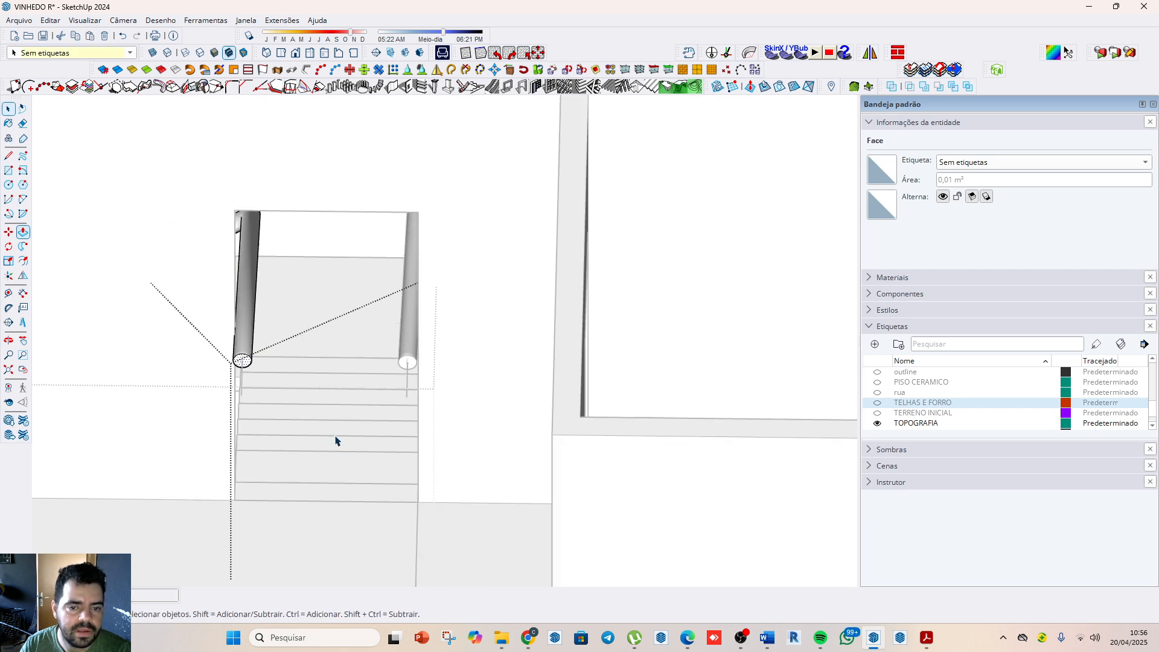
{"action": "left_click", "coordinate": [509, 483]}
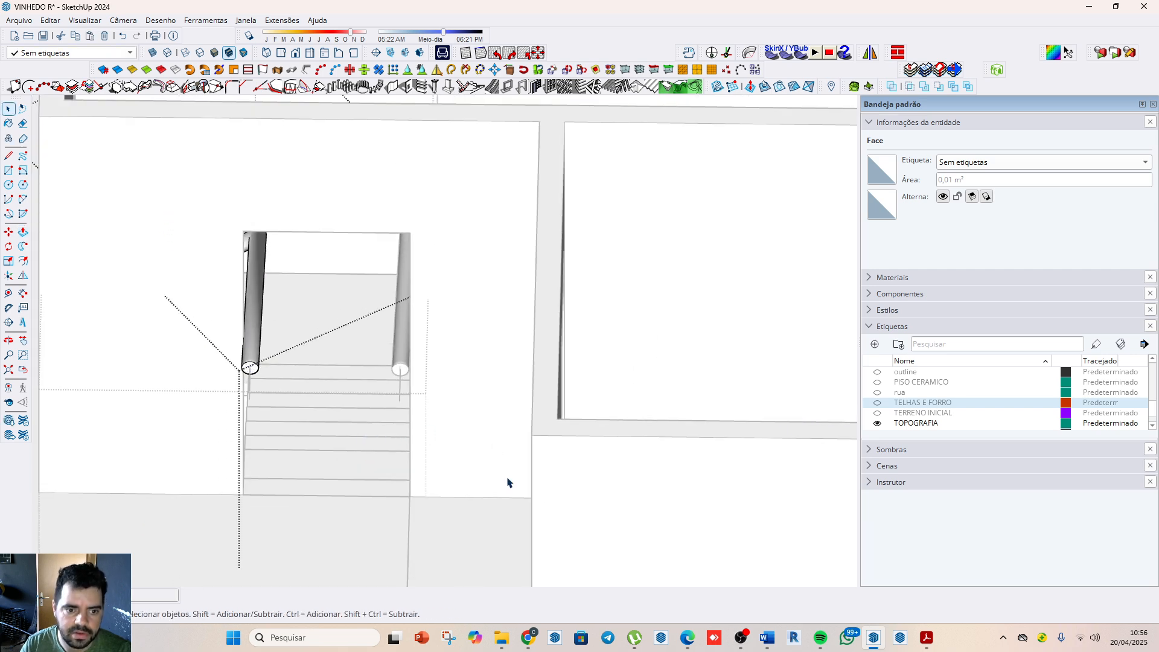
{"action": "left_click", "coordinate": [631, 355]}
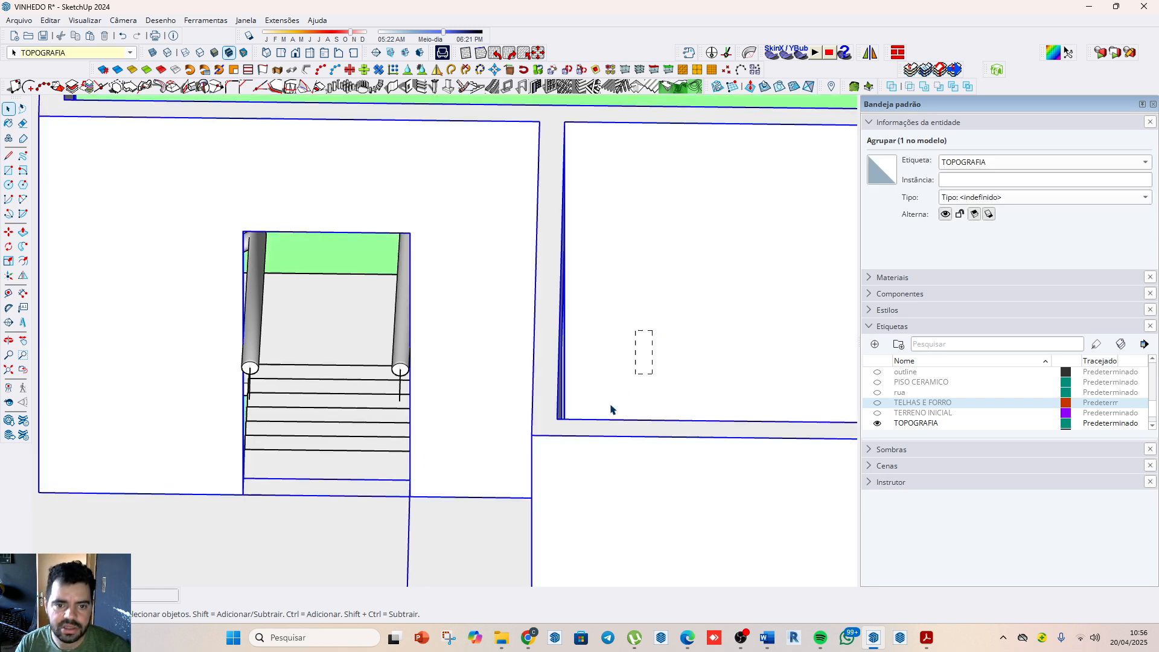
{"action": "double_click", "coordinate": [401, 389]}
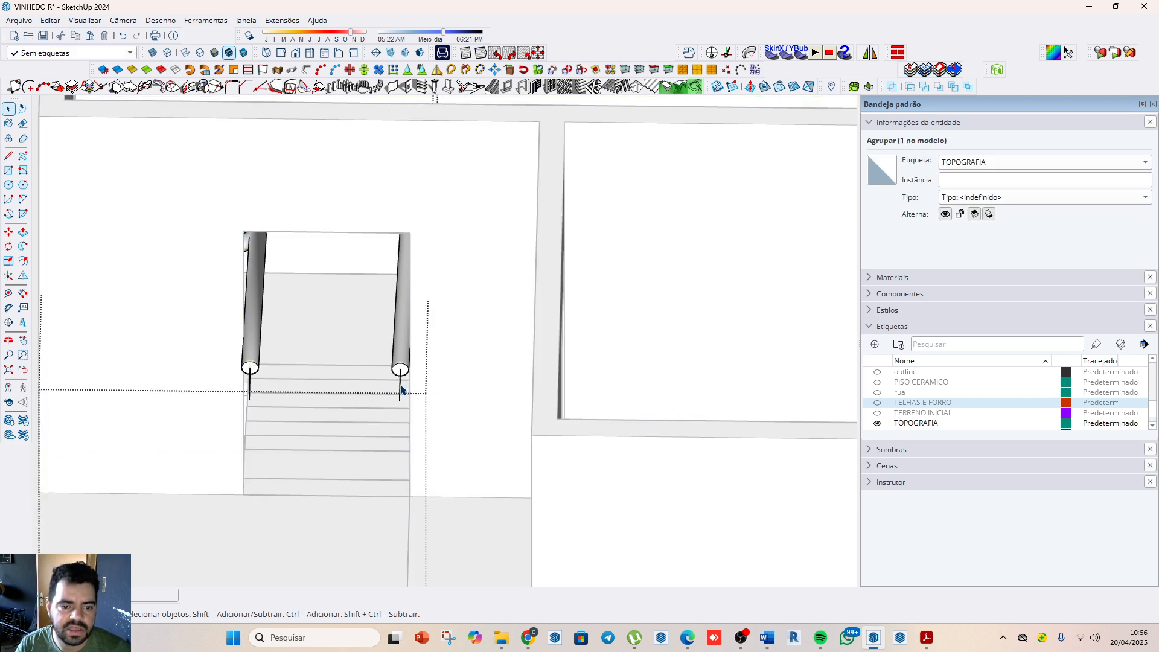
{"action": "key", "text": "Delete"}
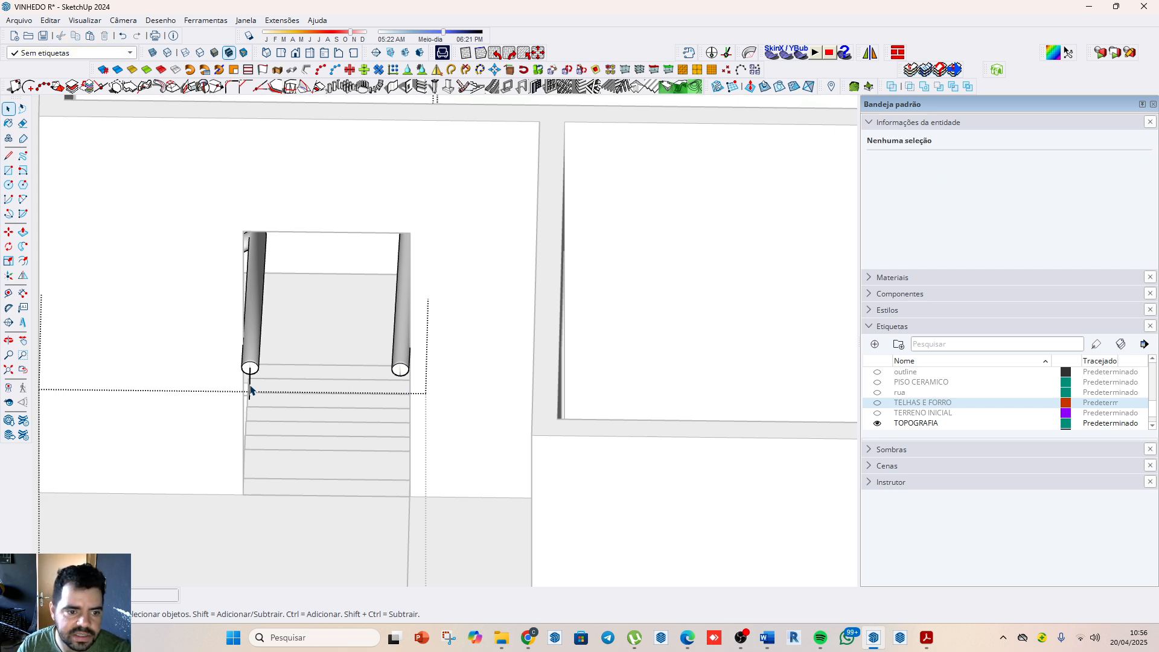
{"action": "left_click", "coordinate": [251, 390]}
{"action": "key", "text": "Delete"}
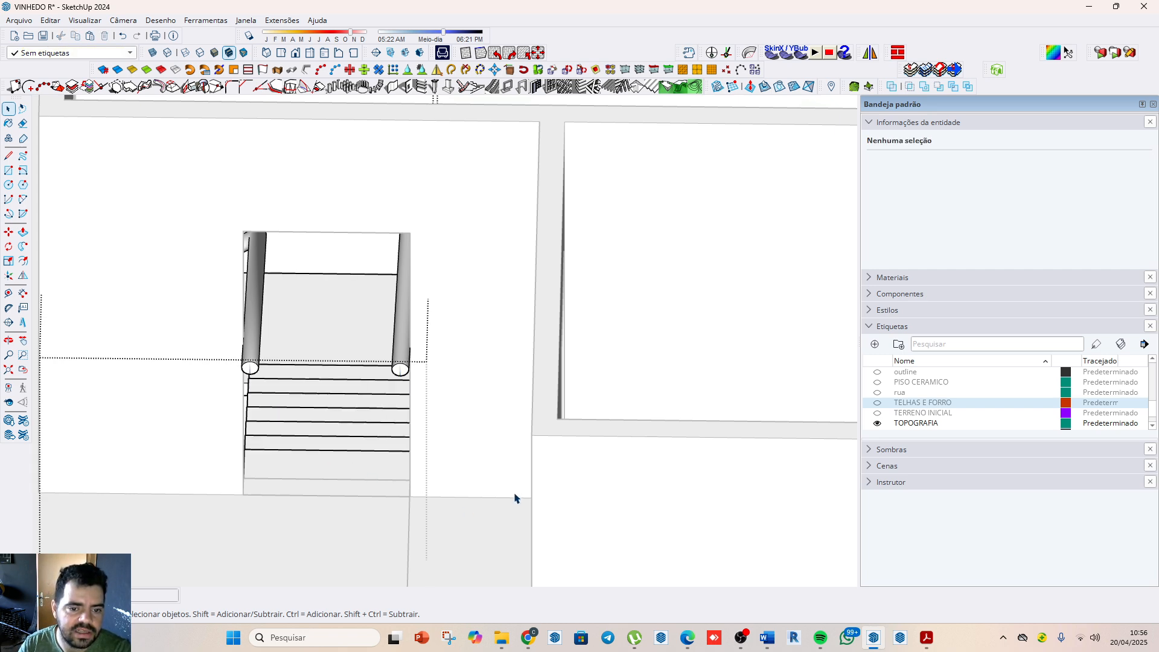
Step: Delete the stray edge spanning the stairwell gap between the two building blocks inside its nested group, and leave the group
{"action": "middle_click_drag", "start_coordinate": [670, 422], "coordinate": [518, 284]}
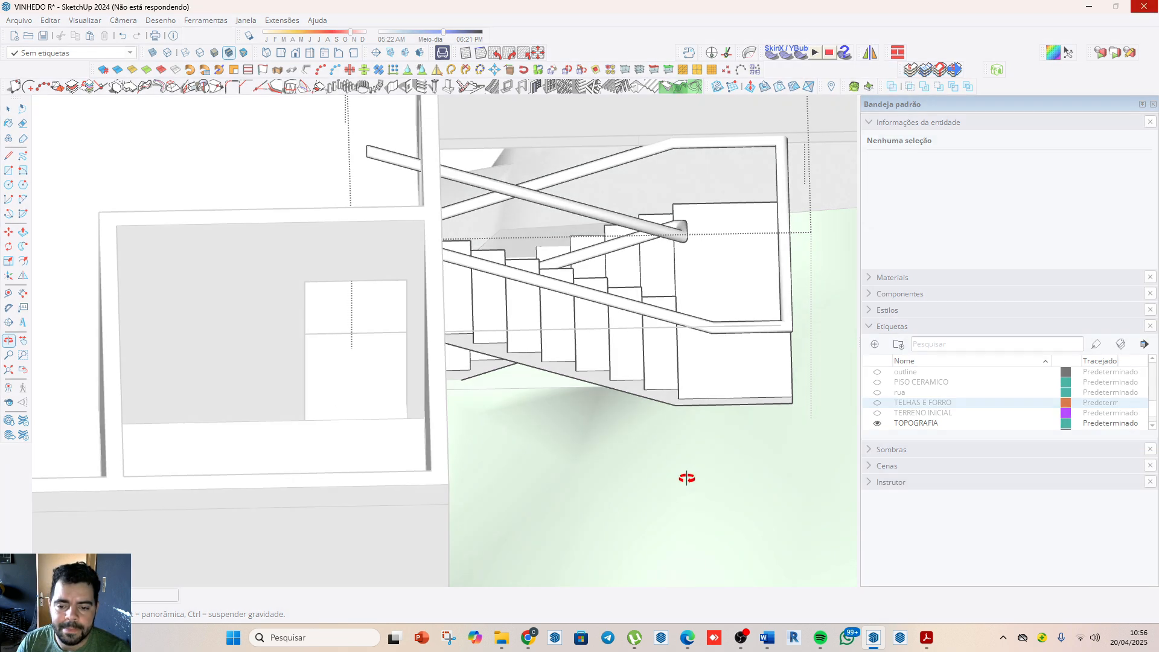
{"action": "key", "text": "space"}
{"action": "scroll", "coordinate": [592, 406], "scroll_direction": "down", "scroll_amount": 6}
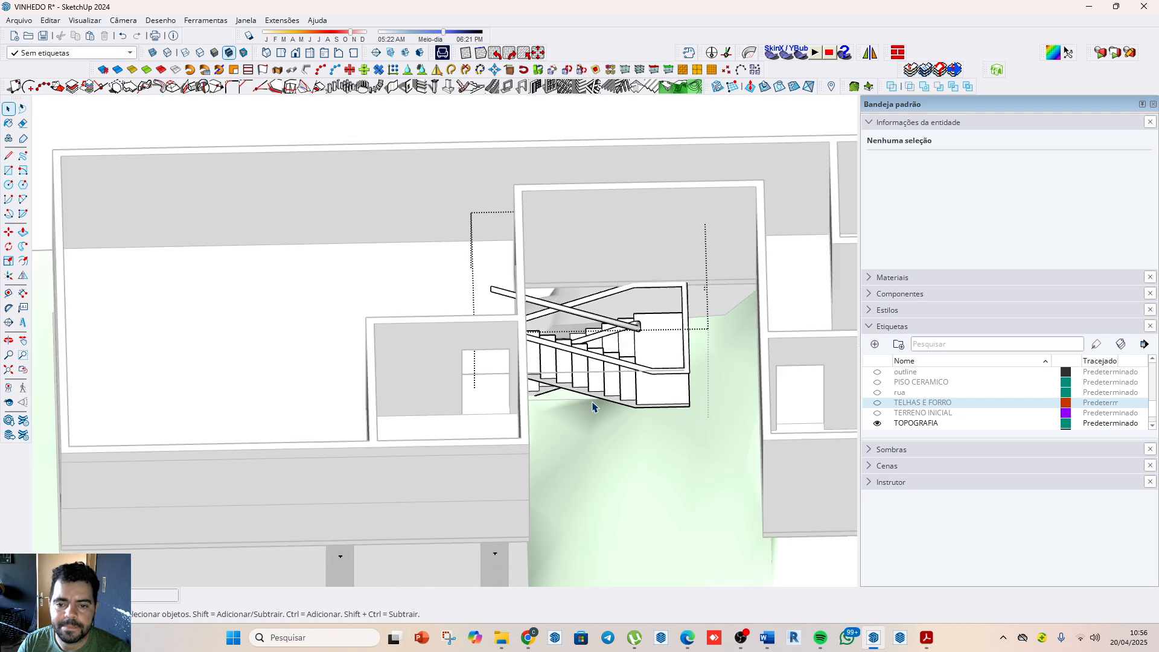
{"action": "middle_click_drag", "start_coordinate": [731, 508], "coordinate": [627, 362]}
{"action": "scroll", "coordinate": [584, 362], "scroll_direction": "up", "scroll_amount": 2}
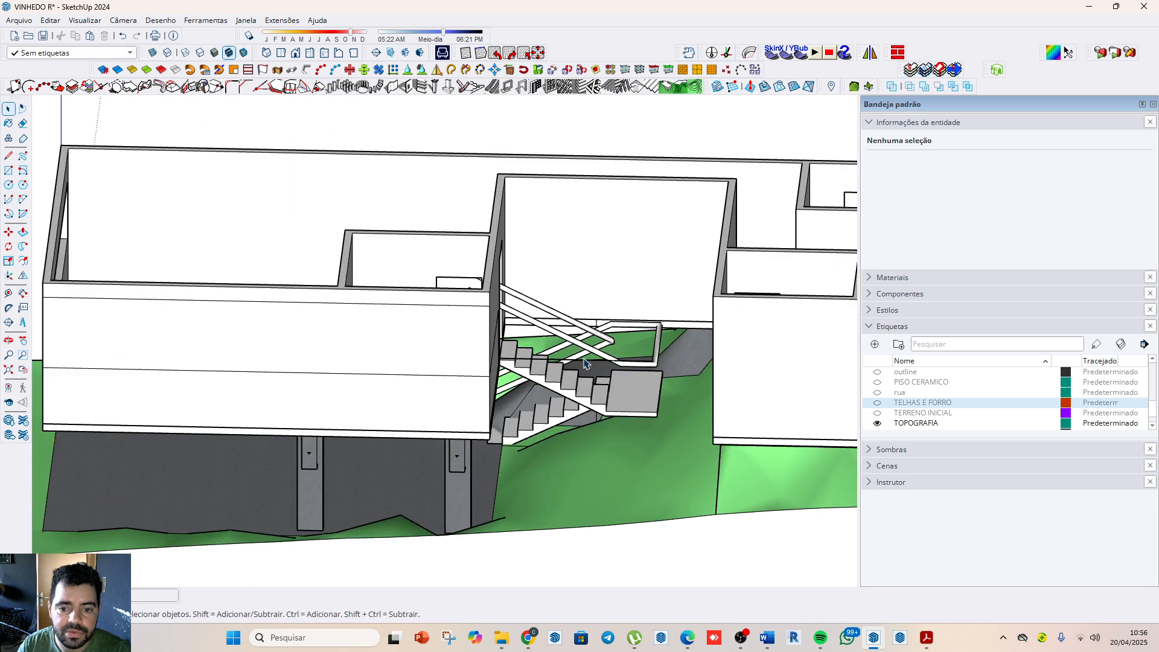
{"action": "left_click", "coordinate": [588, 366]}
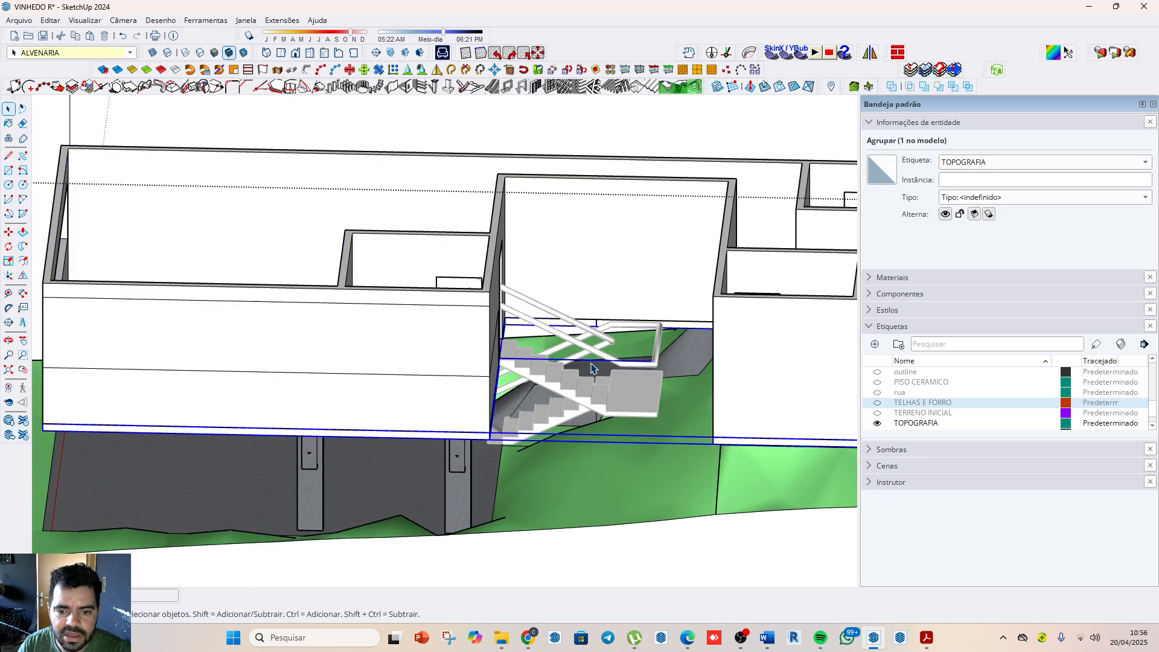
{"action": "triple_click", "coordinate": [590, 364]}
{"action": "double_click", "coordinate": [591, 362]}
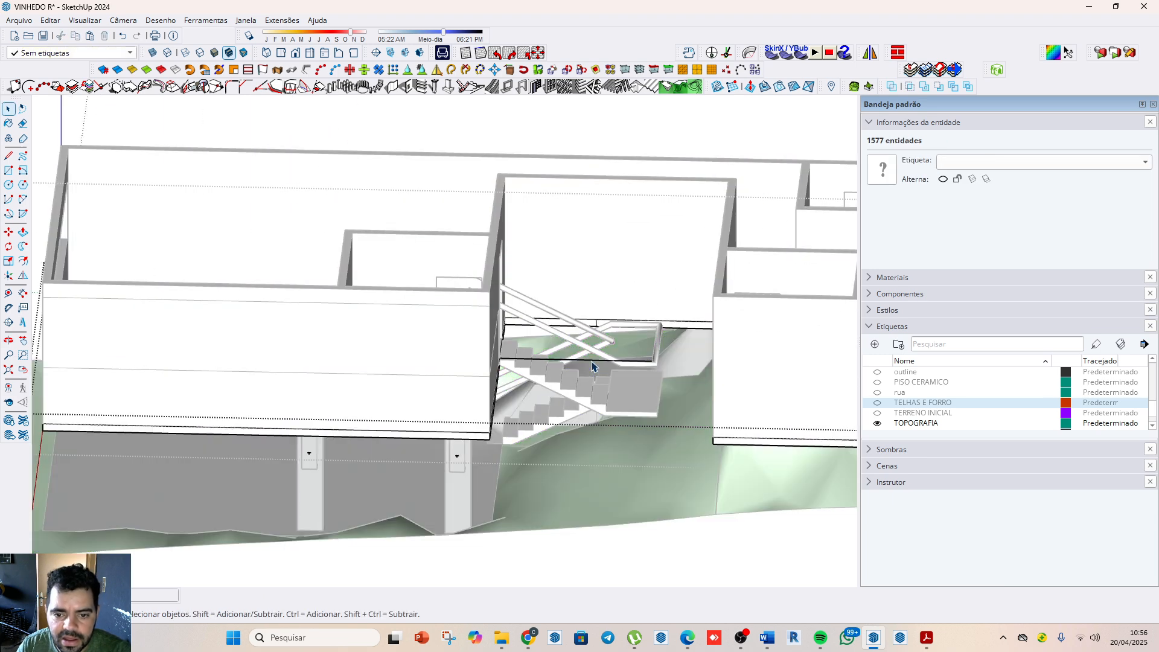
{"action": "scroll", "coordinate": [592, 361], "scroll_direction": "up", "scroll_amount": 3}
{"action": "left_click", "coordinate": [592, 360]}
{"action": "key", "text": "Delete"}
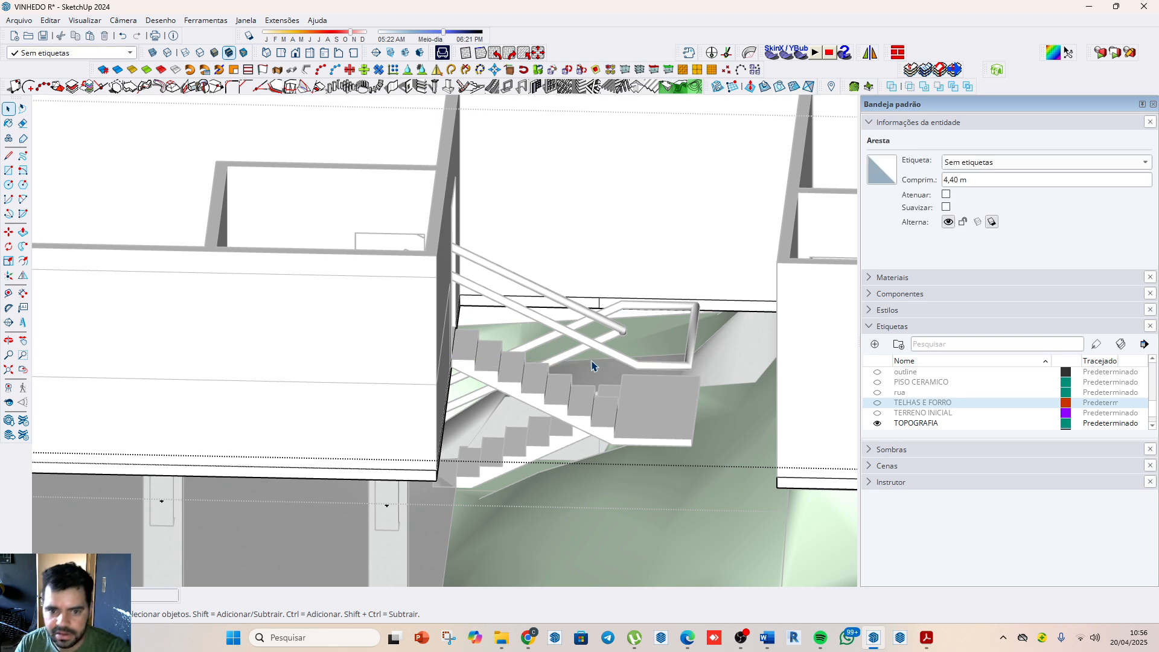
{"action": "scroll", "coordinate": [581, 318], "scroll_direction": "down", "scroll_amount": 5}
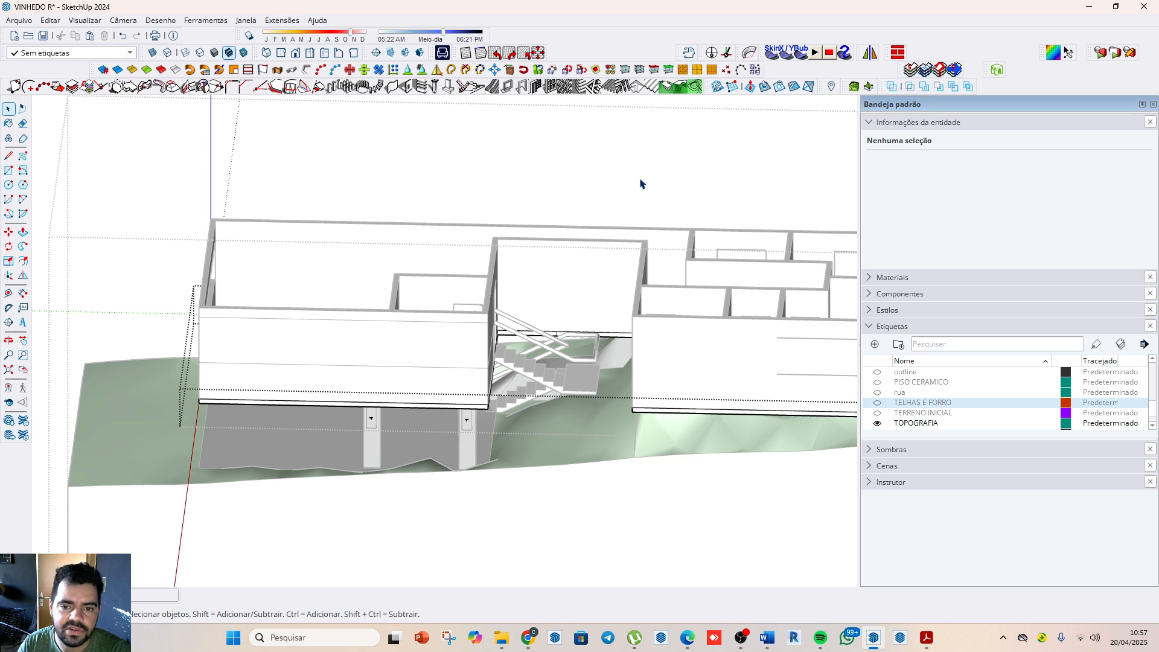
{"action": "left_click", "coordinate": [640, 183]}
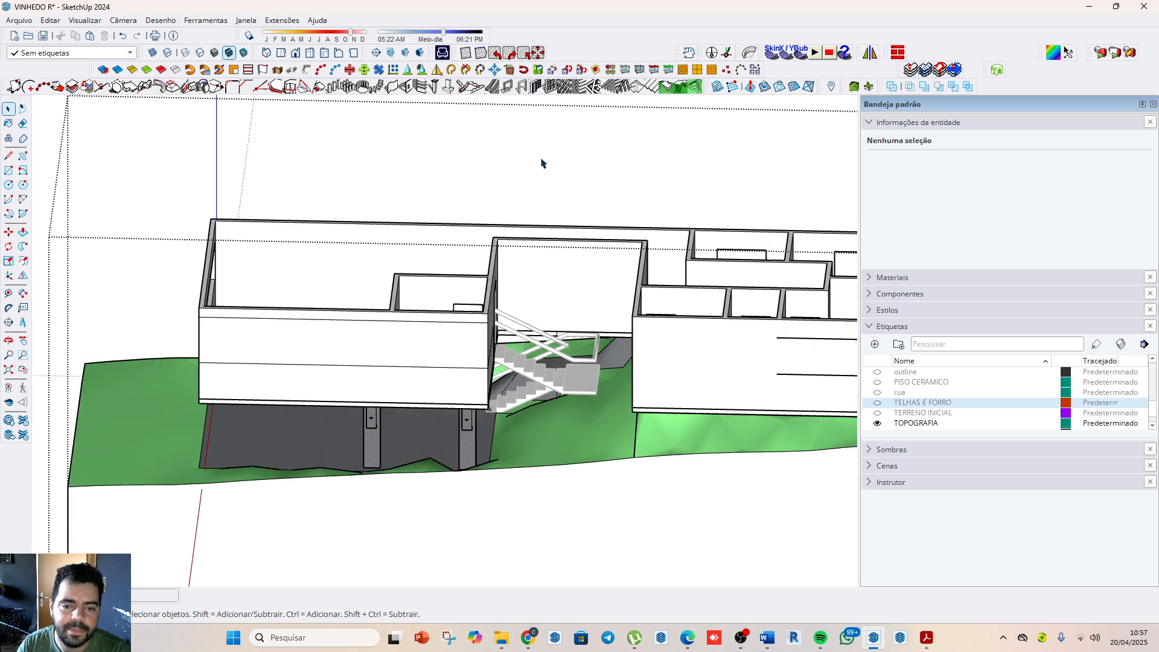
Step: Save the VINHEDO R model and close its window
{"action": "scroll", "coordinate": [418, 248], "scroll_direction": "down", "scroll_amount": 6}
{"action": "scroll", "coordinate": [491, 360], "scroll_direction": "up", "scroll_amount": 3}
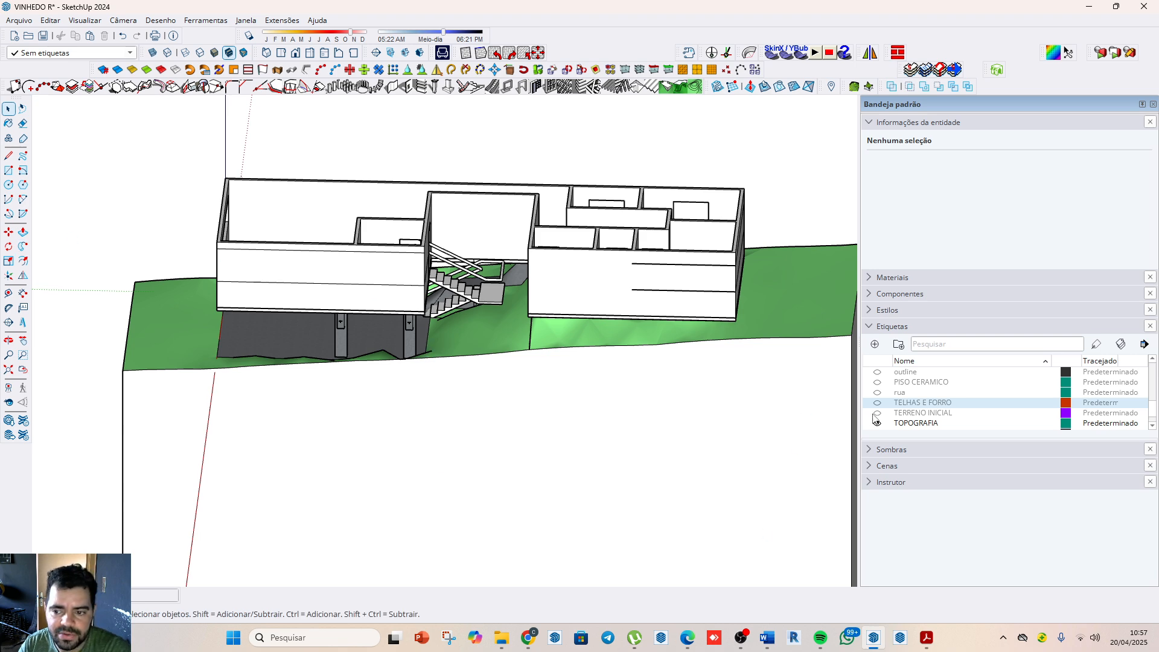
{"action": "scroll", "coordinate": [589, 418], "scroll_direction": "down", "scroll_amount": 5}
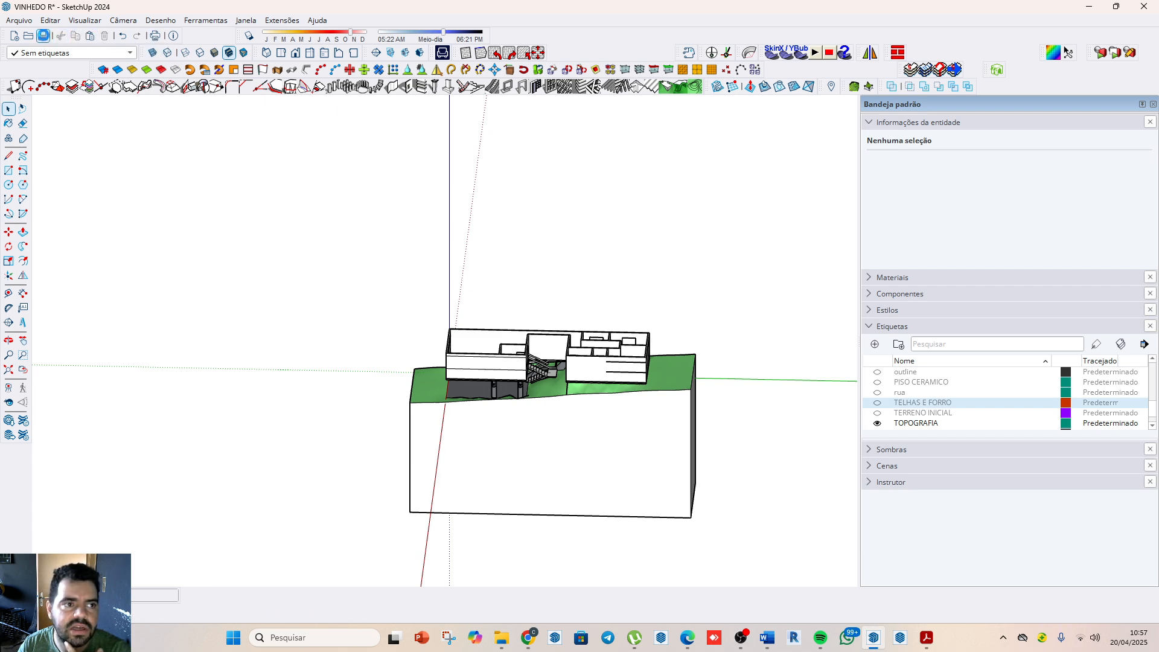
{"action": "left_click", "coordinate": [43, 35]}
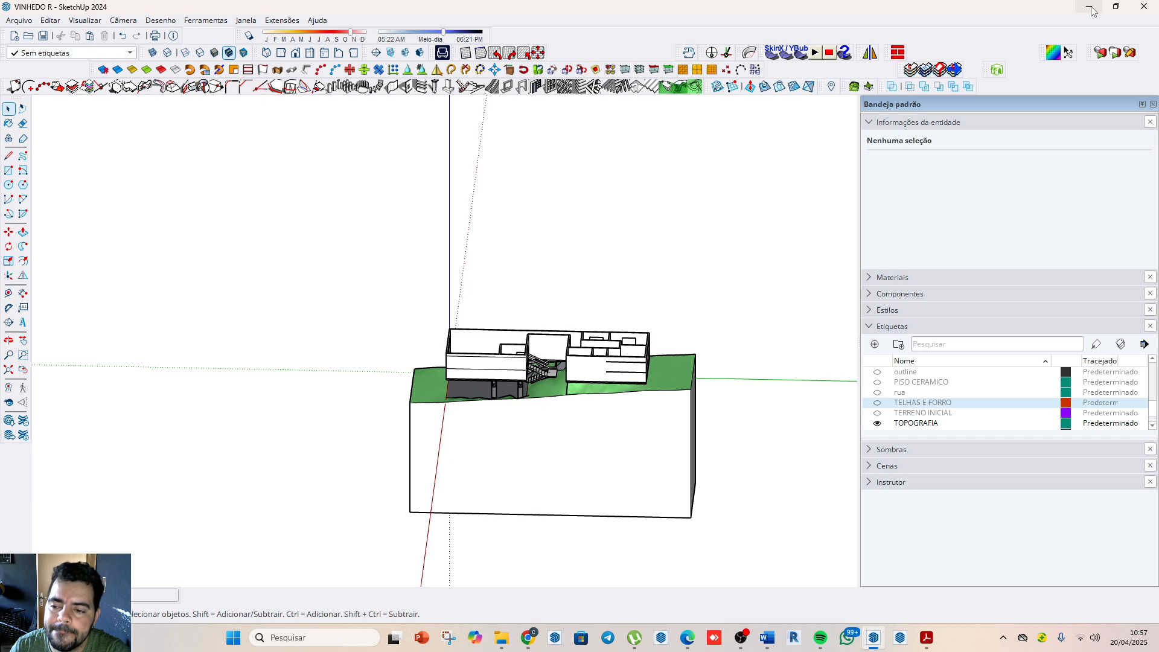
{"action": "left_click", "coordinate": [1143, 7]}
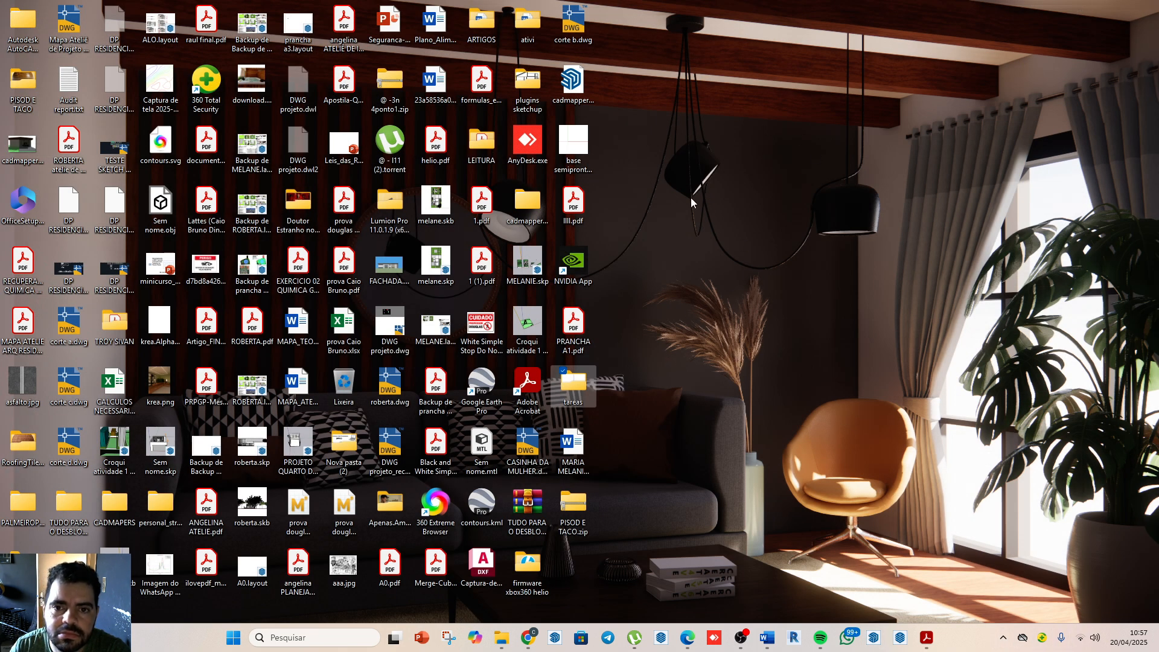
{"action": "left_click", "coordinate": [578, 154]}
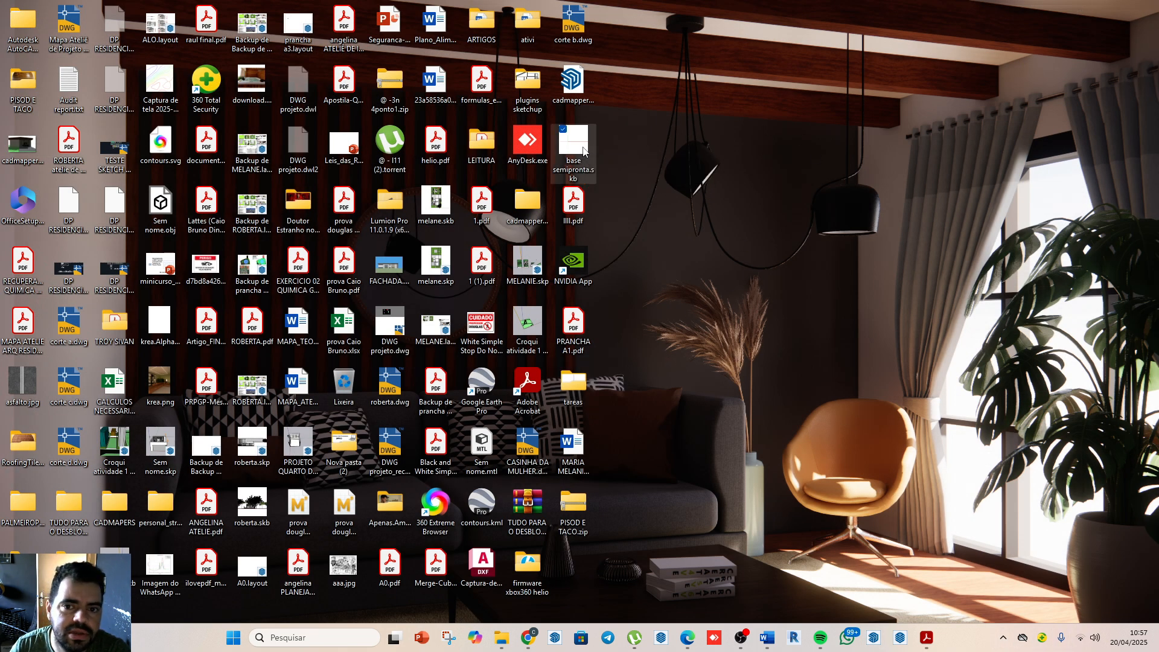
{"action": "double_click", "coordinate": [574, 145]}
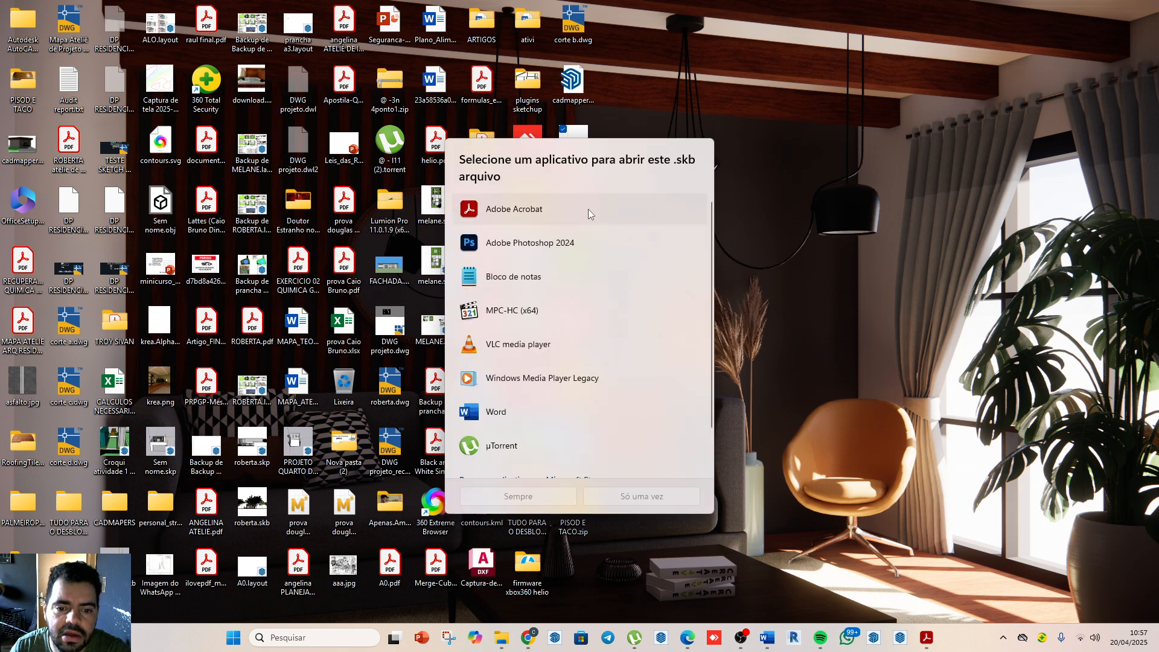
{"action": "key", "text": "Escape"}
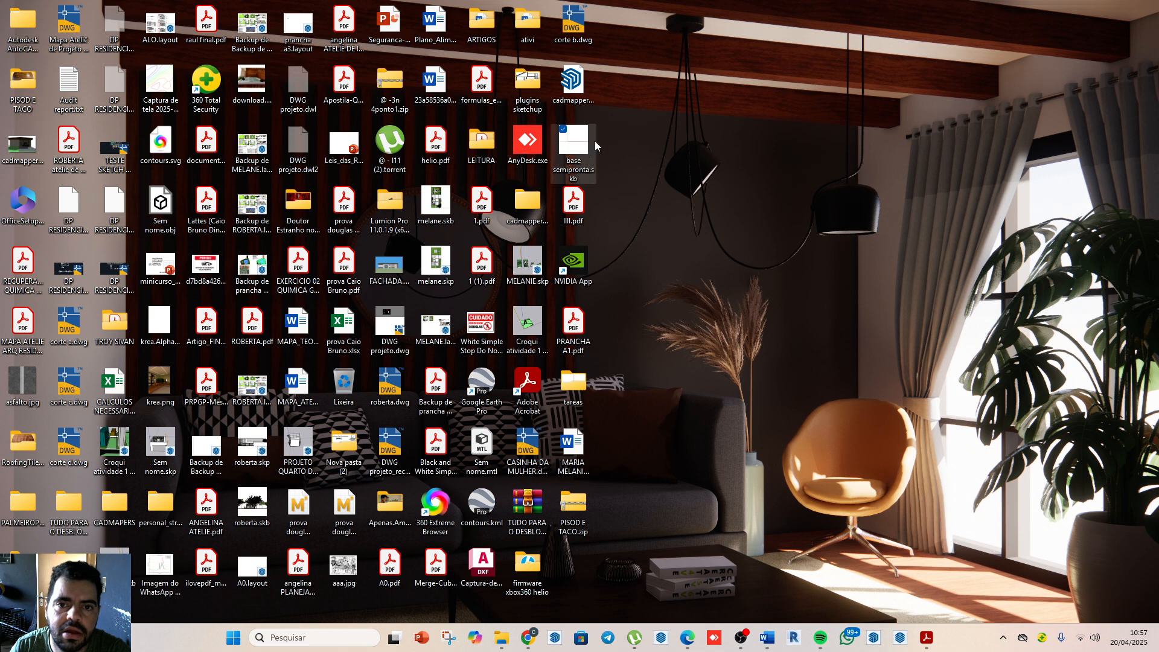
{"action": "left_click", "coordinate": [767, 221]}
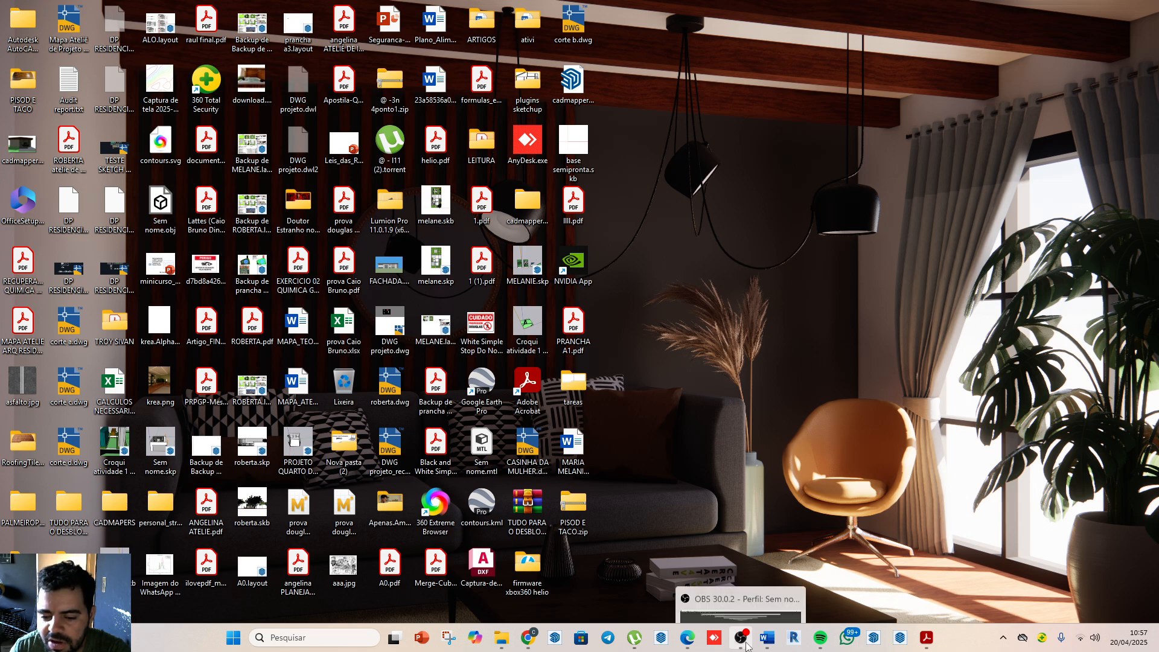
{"action": "left_click", "coordinate": [742, 603]}
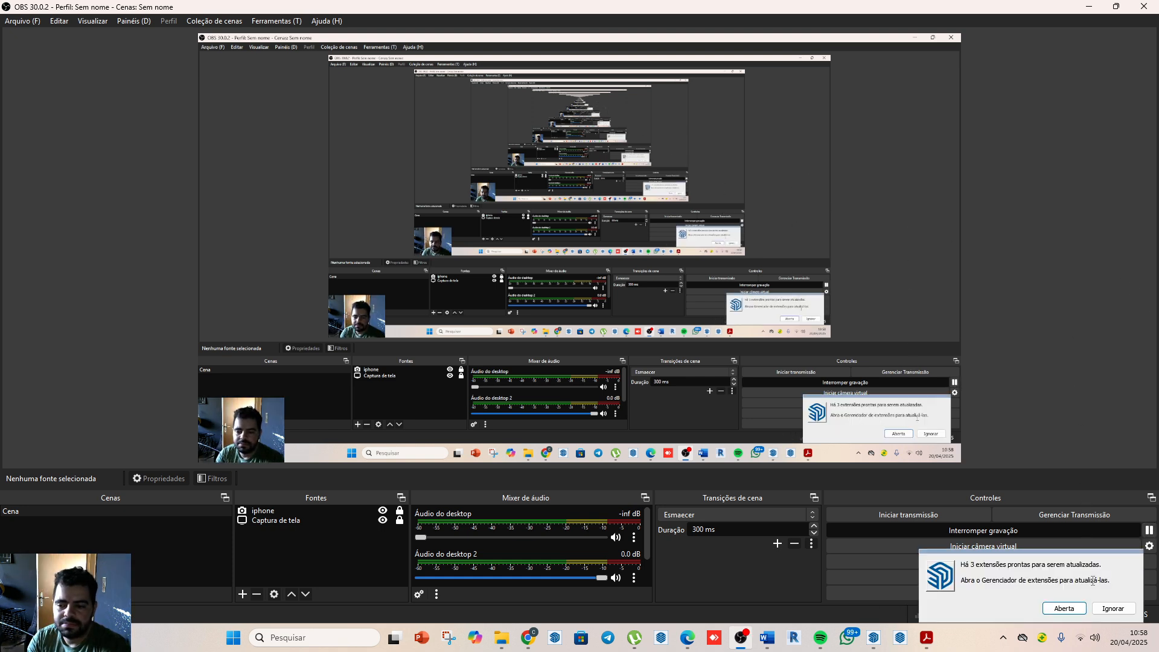
{"action": "left_click", "coordinate": [1110, 609]}
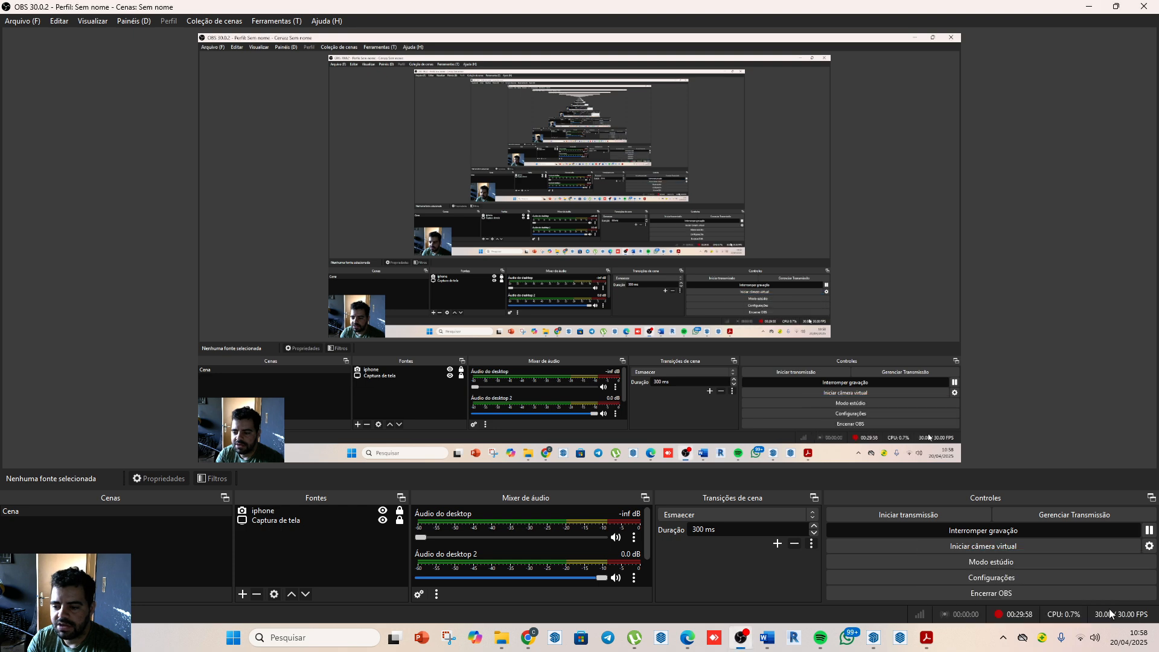
{"action": "left_click", "coordinate": [1090, 10]}
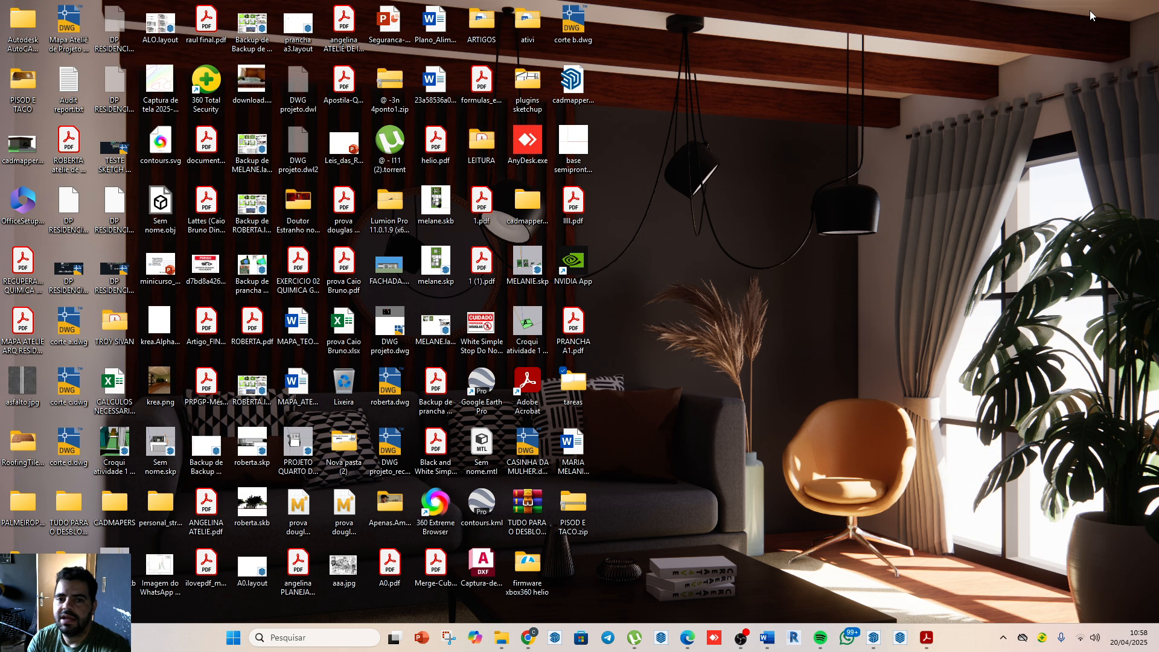
Step: Switch to the BASE model in SketchUp and import VINHEDO R.skp from the tareas folder on the desktop
{"action": "left_click", "coordinate": [873, 638]}
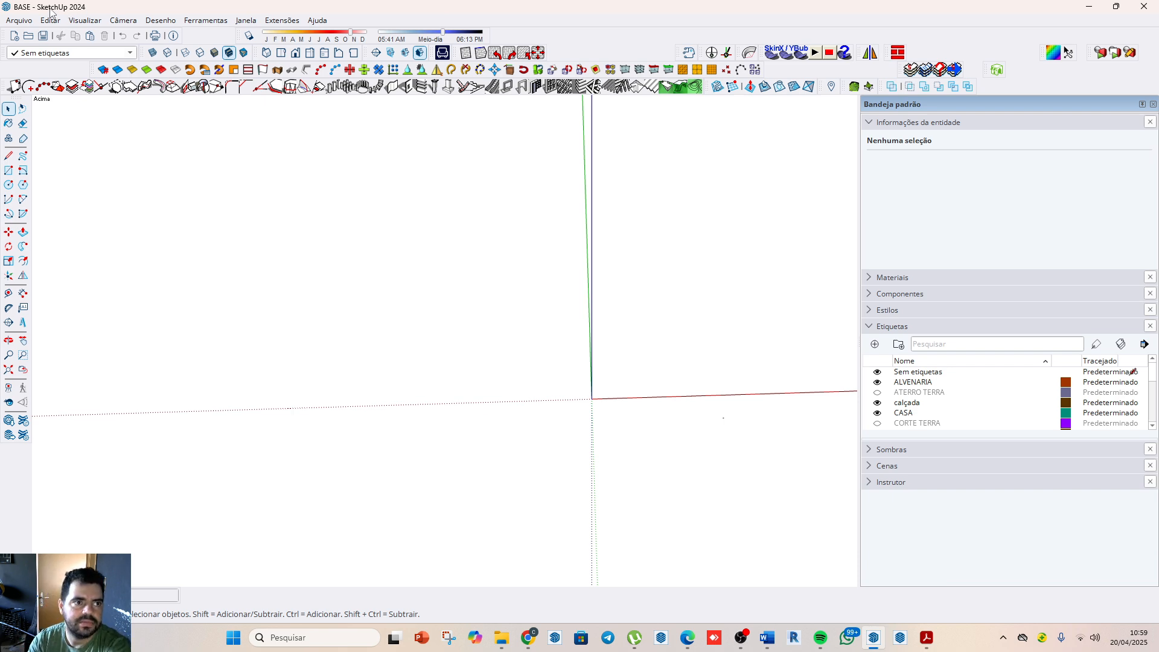
{"action": "left_click", "coordinate": [19, 20]}
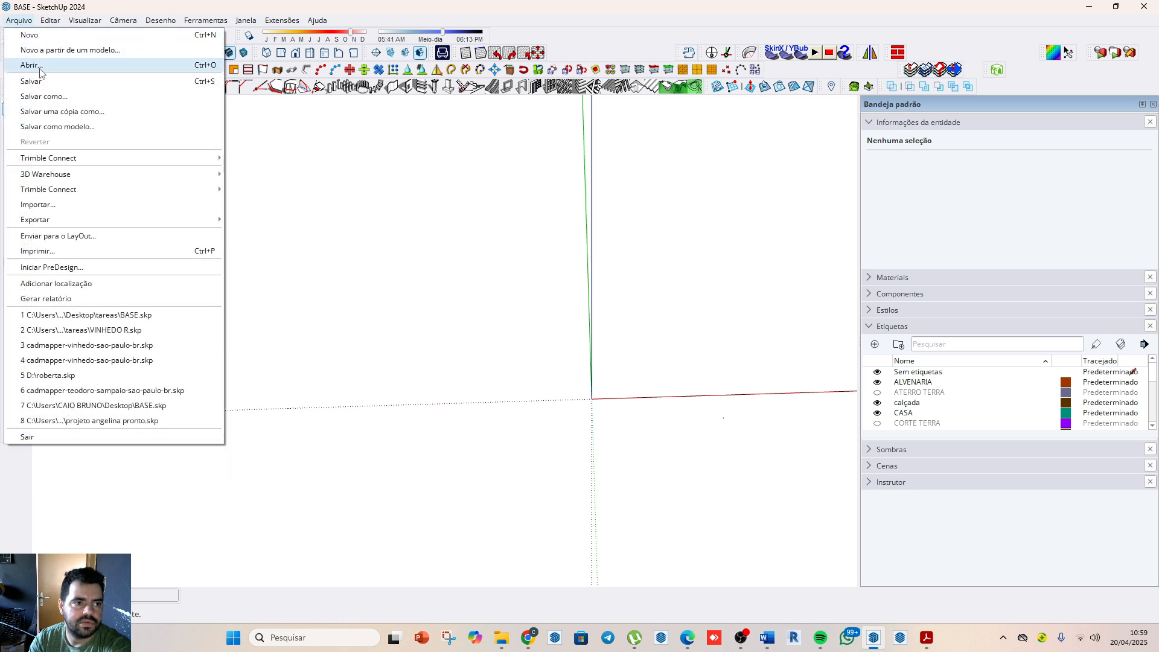
{"action": "left_click", "coordinate": [60, 209]}
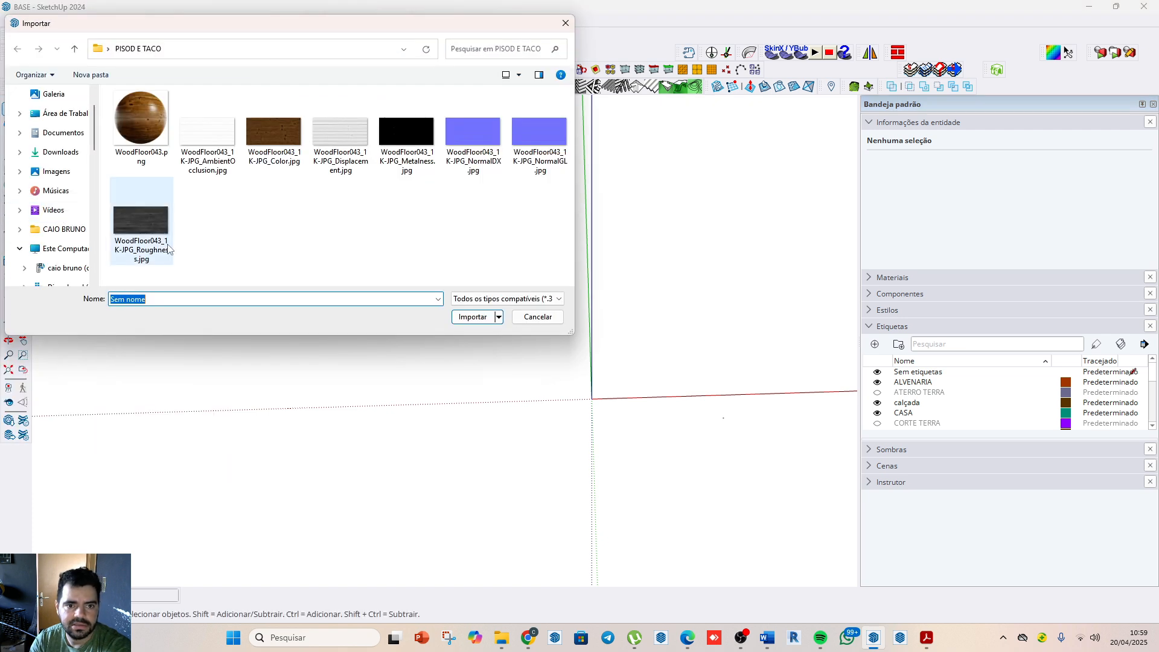
{"action": "left_click", "coordinate": [61, 114]}
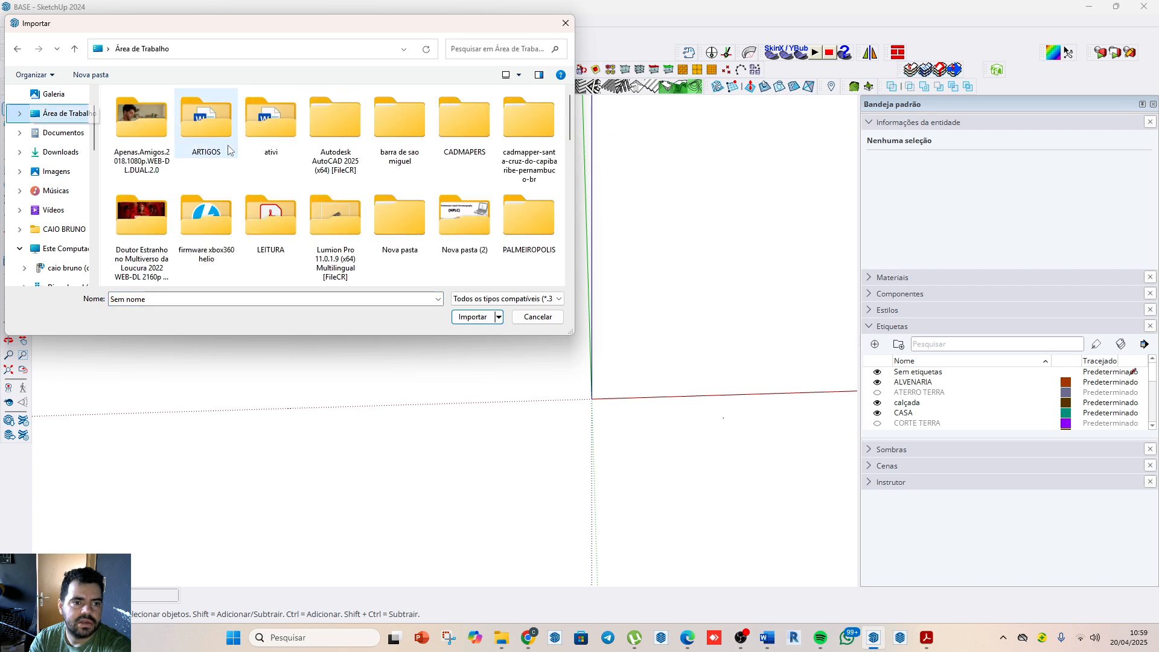
{"action": "scroll", "coordinate": [362, 181], "scroll_direction": "down", "scroll_amount": 3}
{"action": "double_click", "coordinate": [405, 140]}
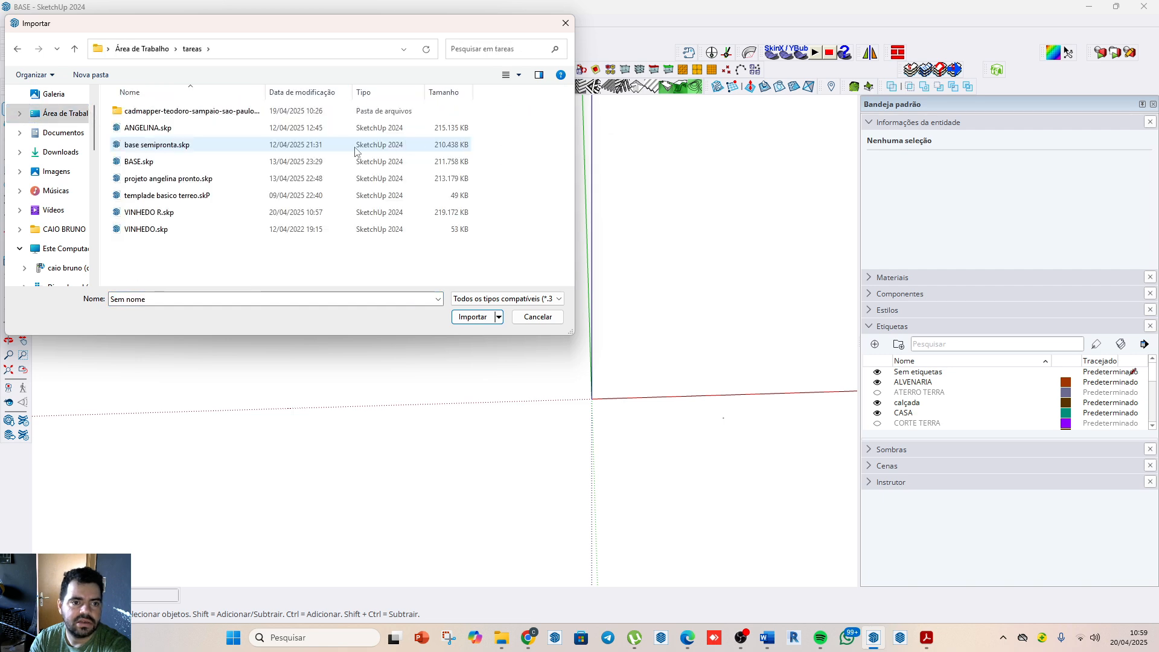
{"action": "left_click", "coordinate": [161, 214]}
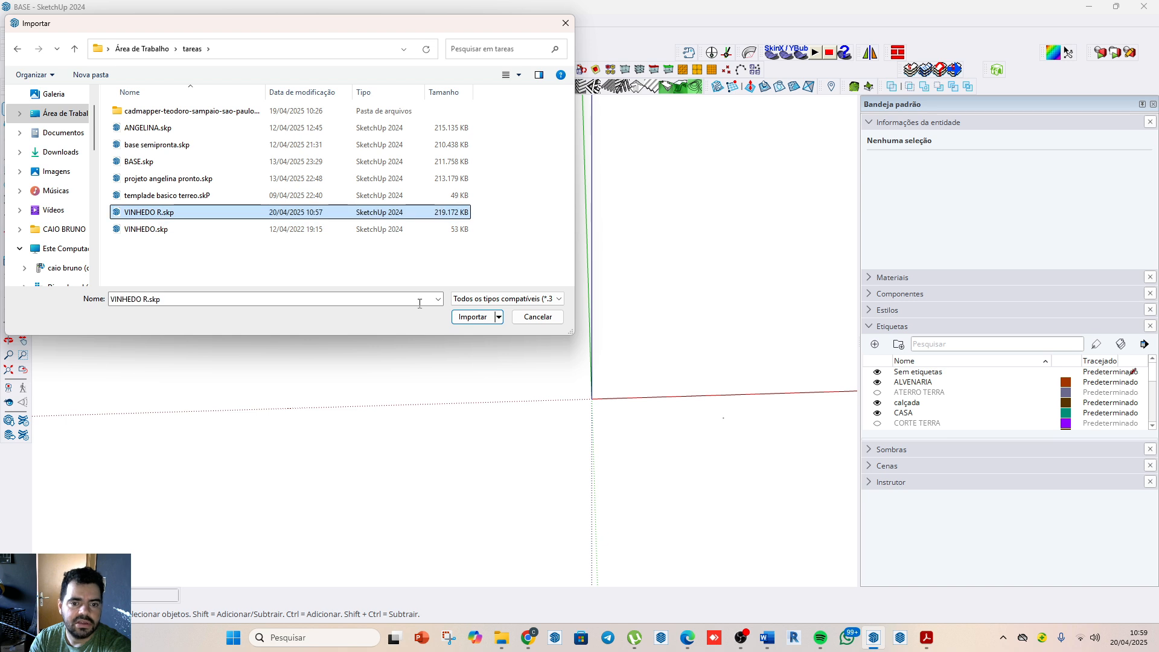
{"action": "left_click", "coordinate": [472, 317]}
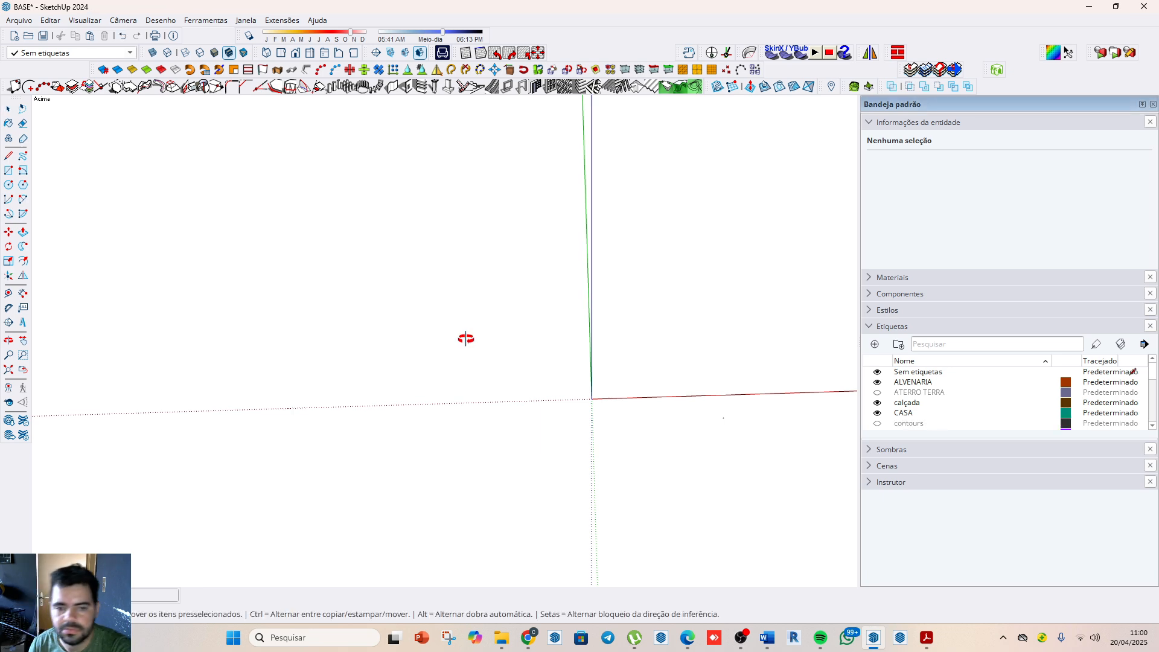
Step: Move the imported VINHEDO R component to the axes origin, using the front top corner of its terrain block as the base point
{"action": "left_click_drag", "start_coordinate": [465, 339], "coordinate": [561, 405]}
{"action": "key", "text": "space"}
{"action": "scroll", "coordinate": [491, 306], "scroll_direction": "up", "scroll_amount": 6}
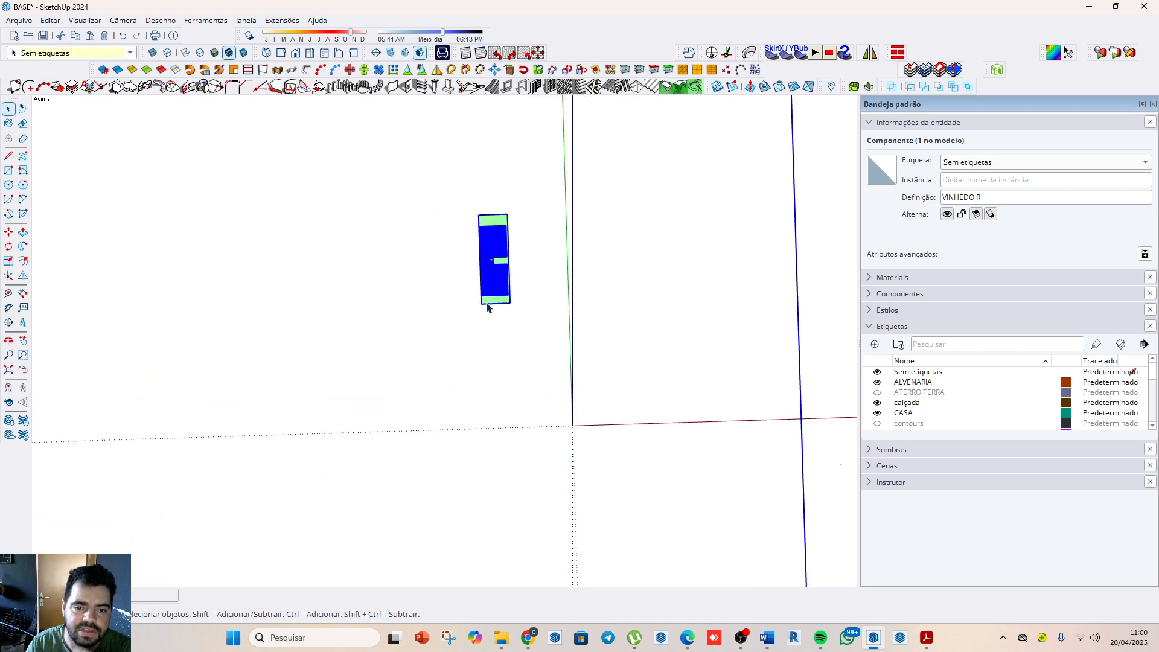
{"action": "key", "text": "o"}
{"action": "left_click_drag", "start_coordinate": [555, 351], "coordinate": [597, 301]}
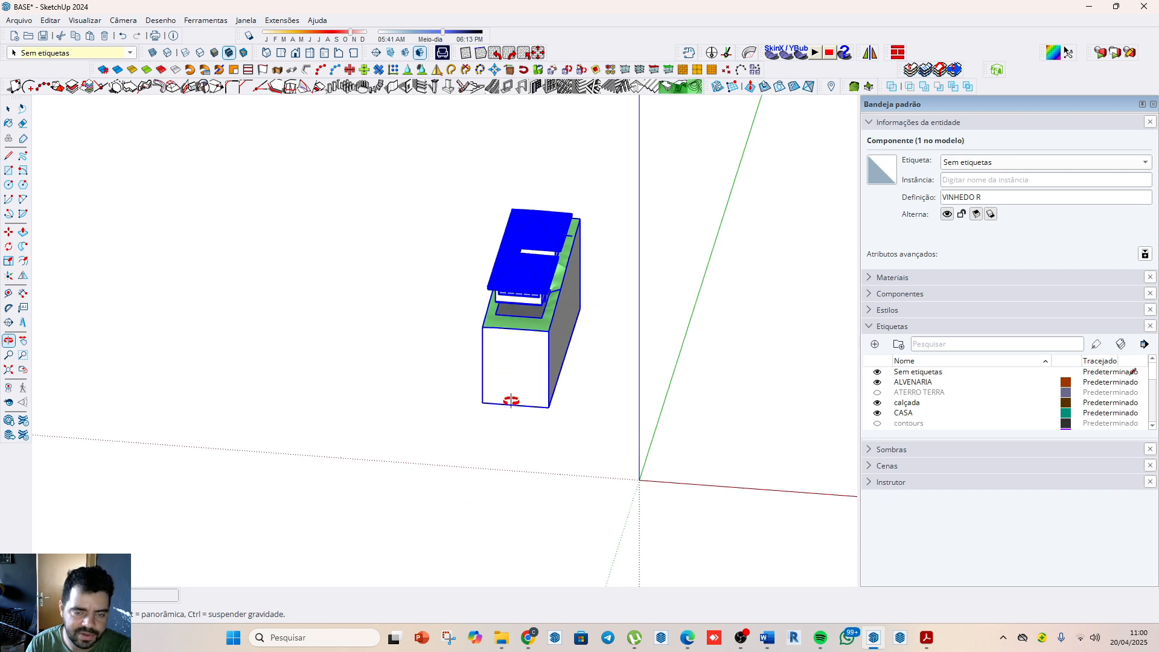
{"action": "key", "text": "m"}
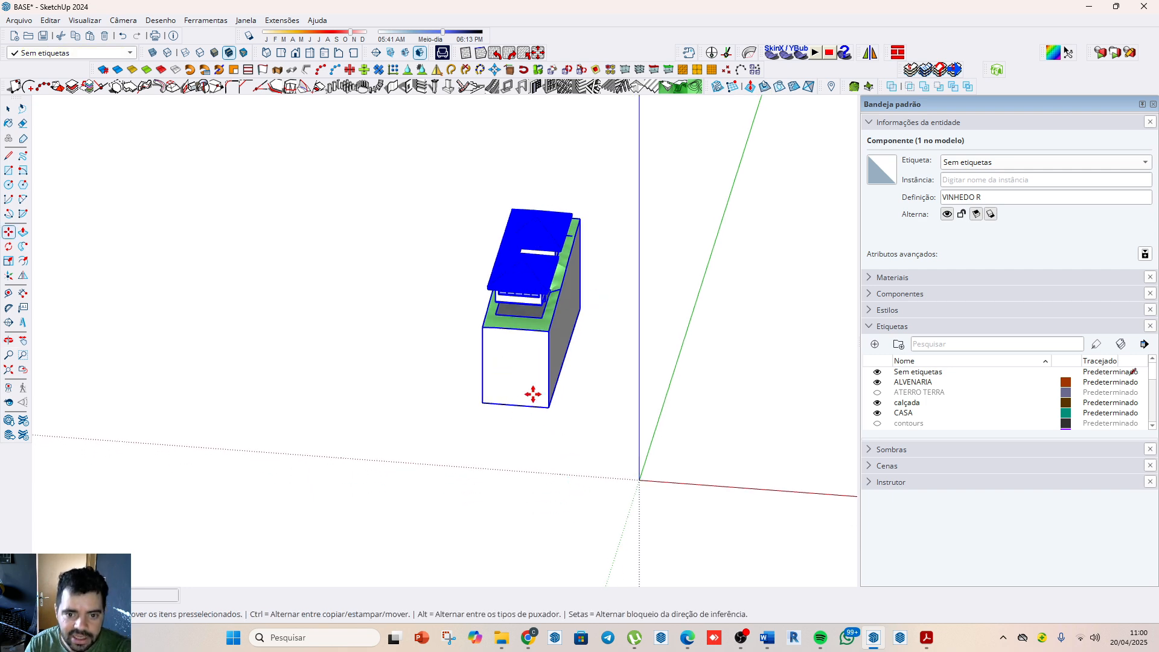
{"action": "left_click", "coordinate": [484, 327]}
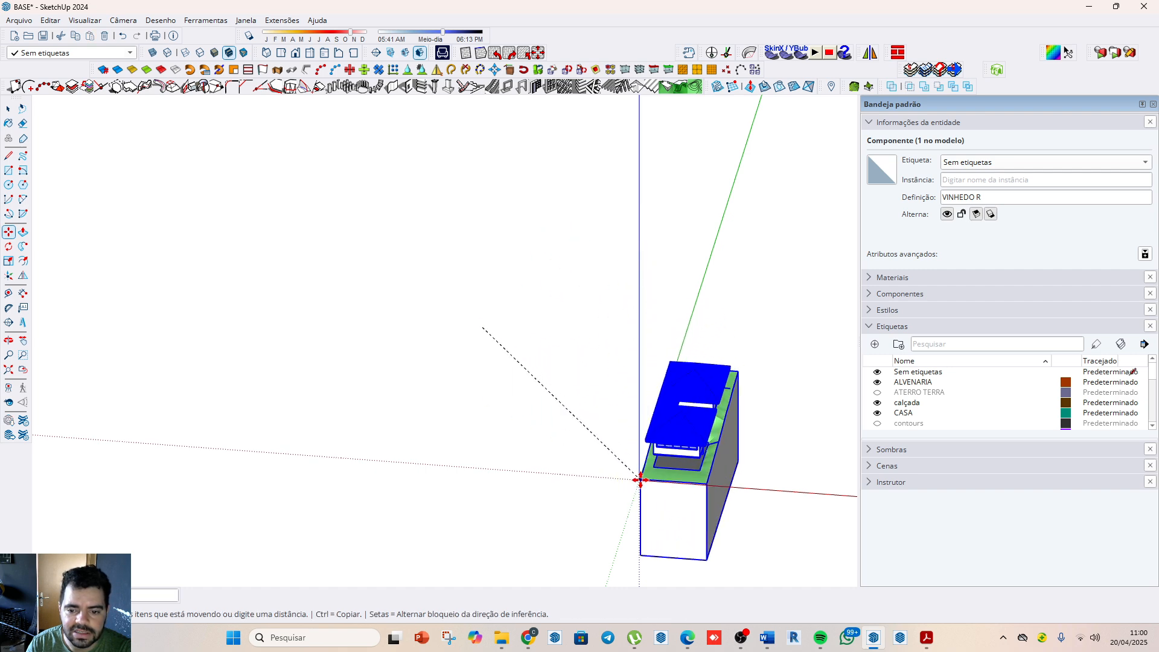
{"action": "scroll", "coordinate": [638, 481], "scroll_direction": "up", "scroll_amount": 4}
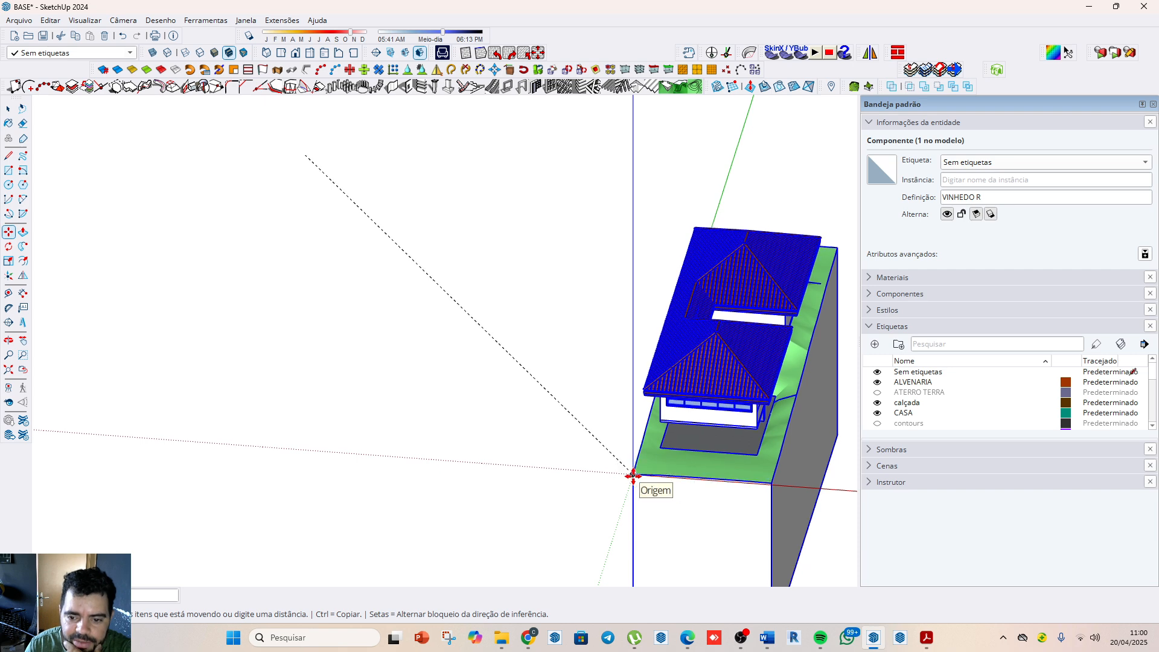
{"action": "left_click", "coordinate": [633, 475]}
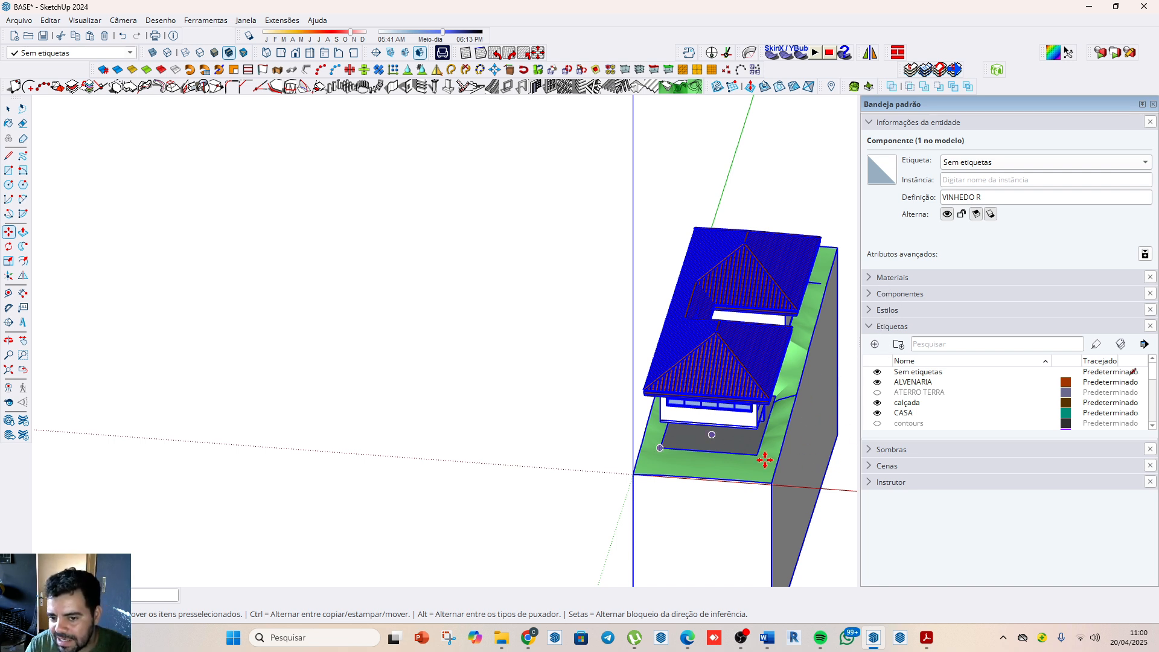
Step: Bring up the list of scenes and activate the PERSPECTIVA scene
{"action": "left_click", "coordinate": [870, 466]}
{"action": "scroll", "coordinate": [962, 406], "scroll_direction": "down", "scroll_amount": 5}
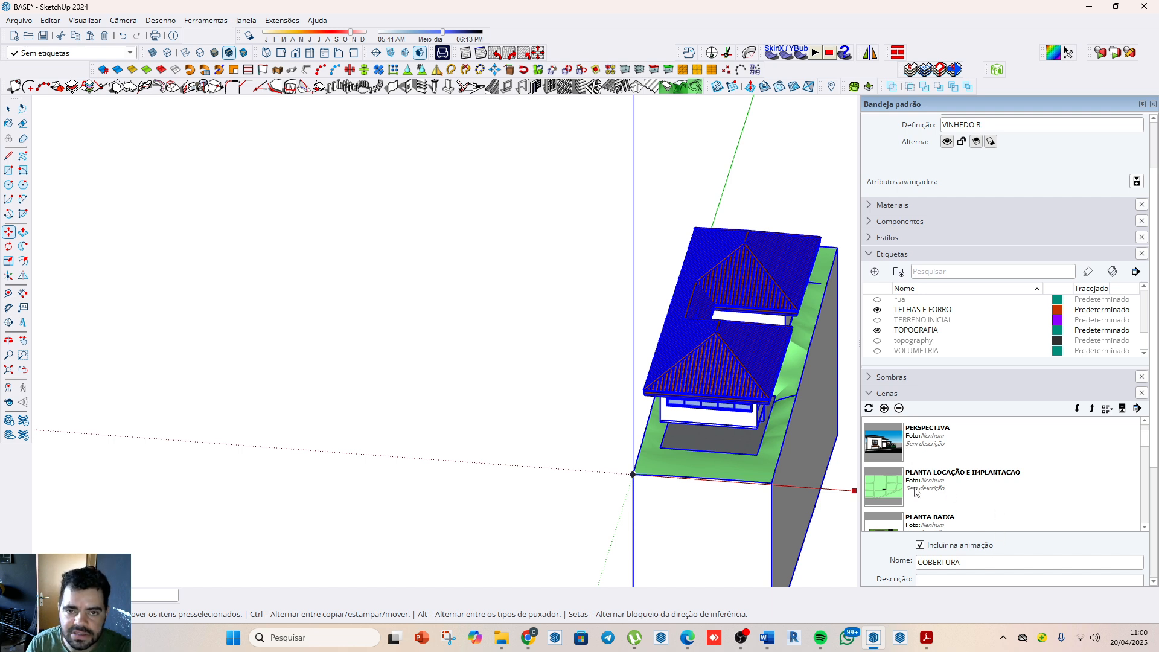
{"action": "double_click", "coordinate": [895, 445]}
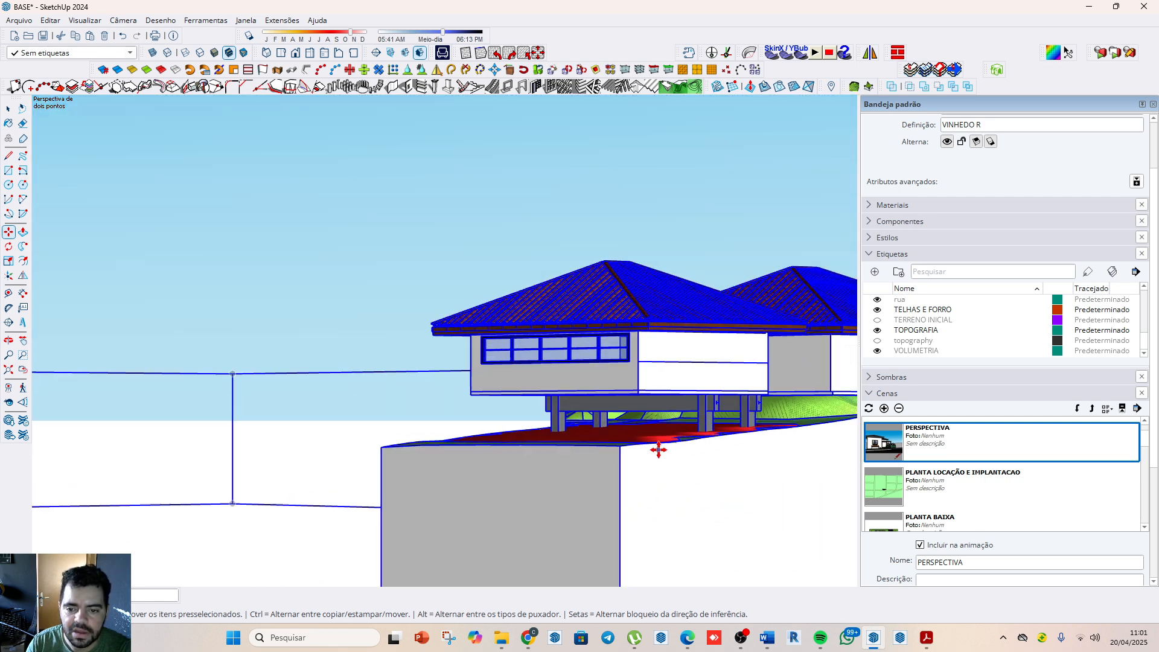
Step: Examine the imported house in the perspective scene and its placement relative to the origin and the rest of the component
{"action": "scroll", "coordinate": [658, 450], "scroll_direction": "up", "scroll_amount": 2}
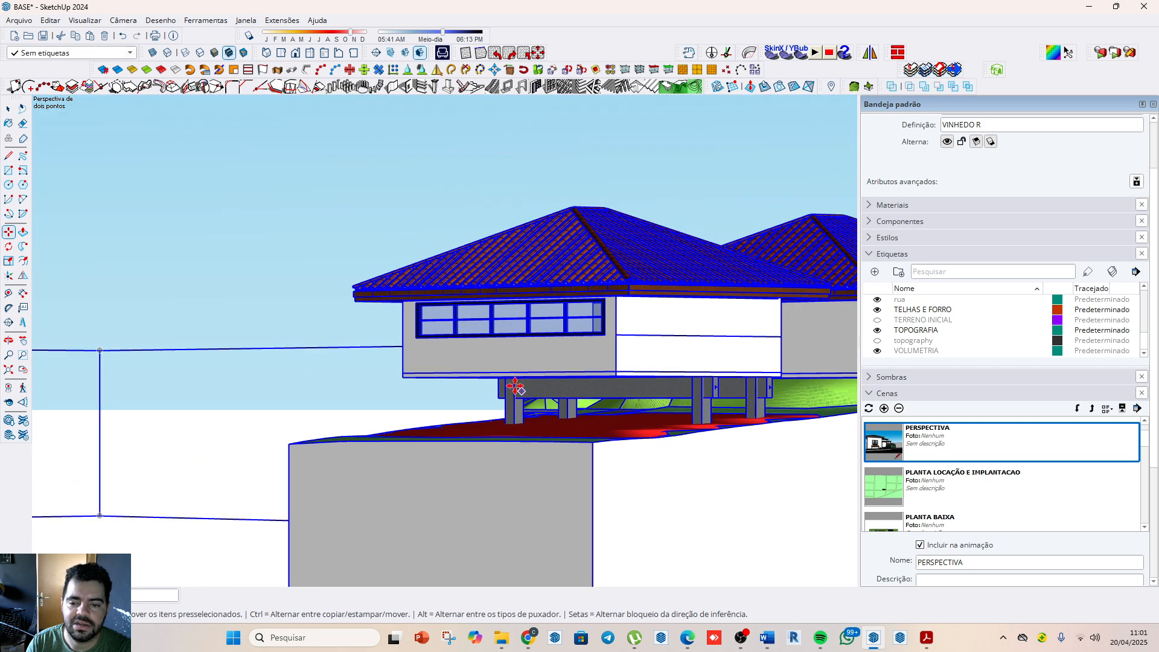
{"action": "scroll", "coordinate": [498, 364], "scroll_direction": "down", "scroll_amount": 3}
{"action": "scroll", "coordinate": [685, 354], "scroll_direction": "up", "scroll_amount": 2}
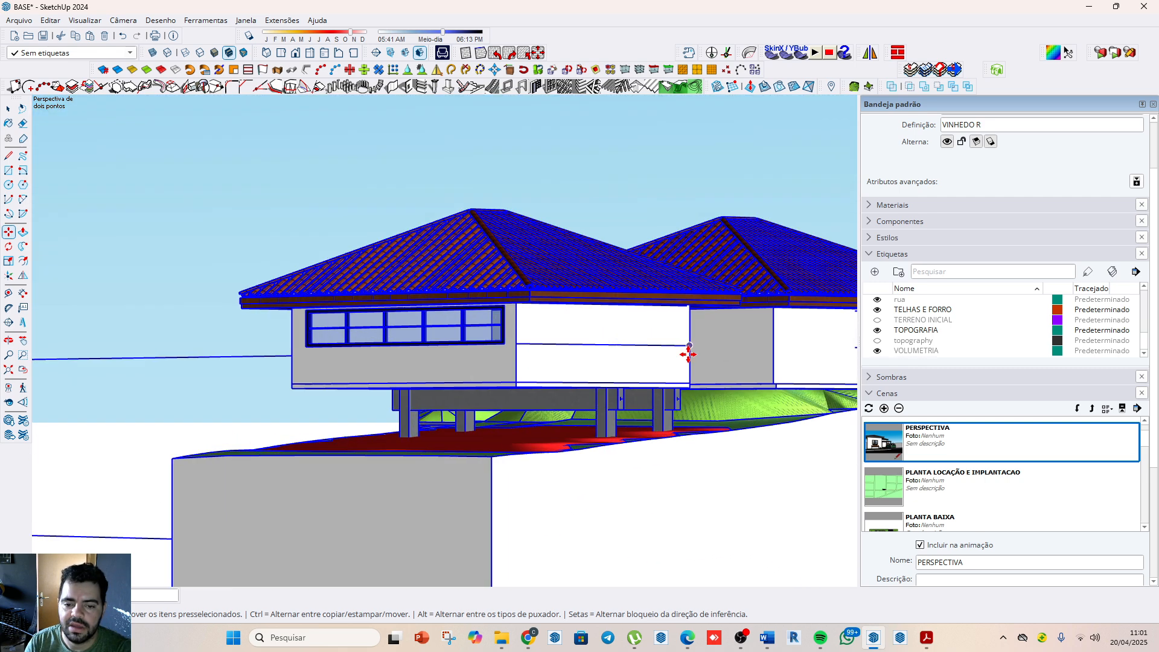
{"action": "scroll", "coordinate": [749, 394], "scroll_direction": "down", "scroll_amount": 5}
{"action": "scroll", "coordinate": [749, 394], "scroll_direction": "up", "scroll_amount": 8}
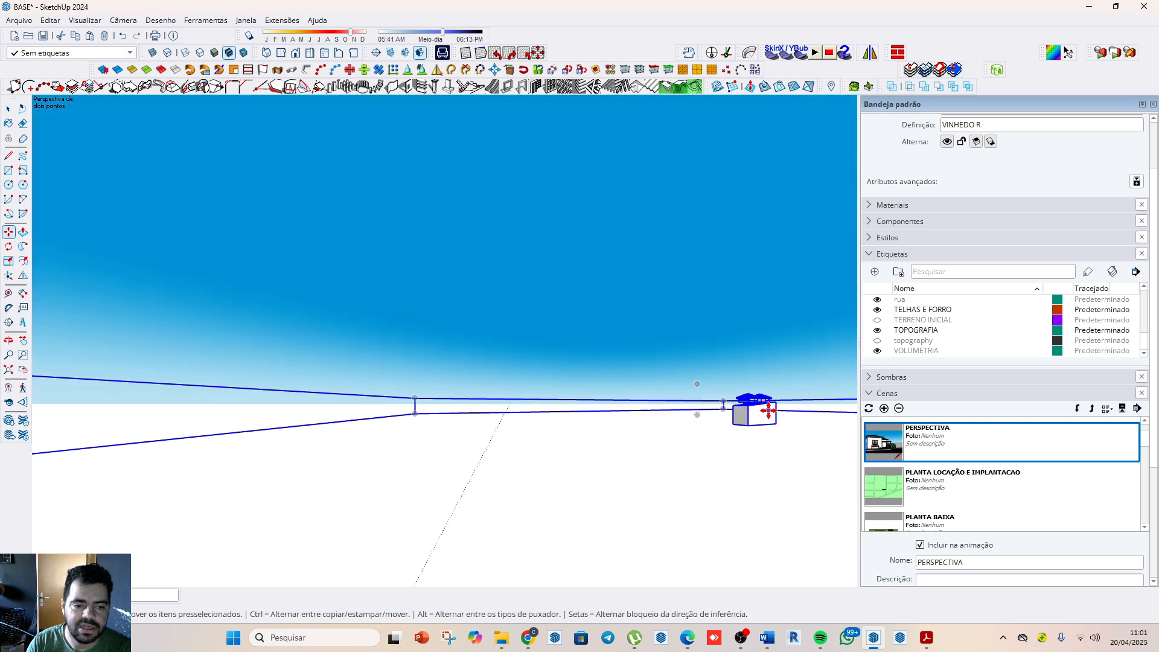
{"action": "scroll", "coordinate": [761, 404], "scroll_direction": "up", "scroll_amount": 4}
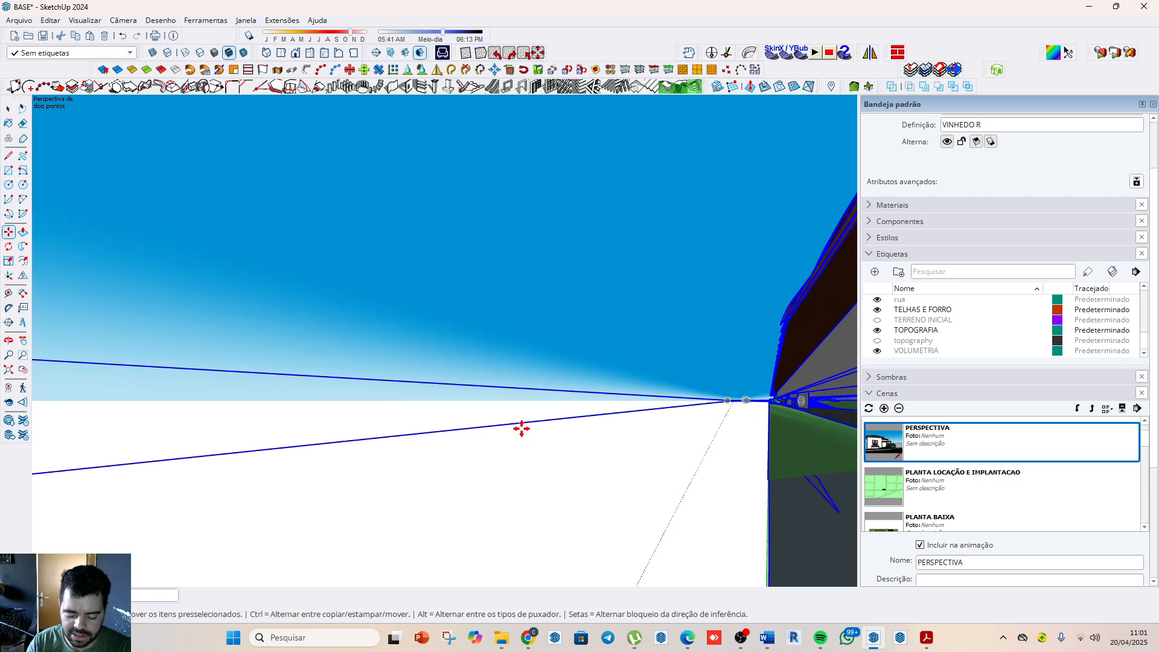
{"action": "middle_click_drag", "start_coordinate": [521, 428], "coordinate": [729, 337]}
{"action": "key", "text": "space"}
{"action": "scroll", "coordinate": [659, 300], "scroll_direction": "up", "scroll_amount": 2}
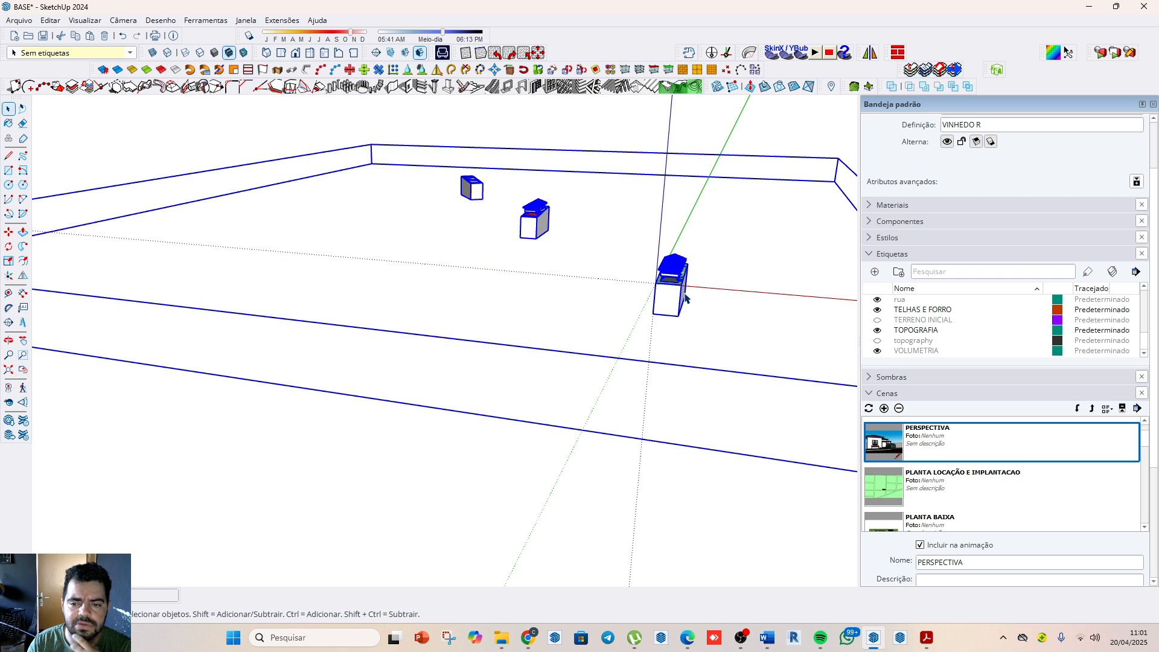
Step: Undo the component's move to the origin, return to the PERSPECTIVA scene and clear the selection
{"action": "left_click", "coordinate": [122, 37]}
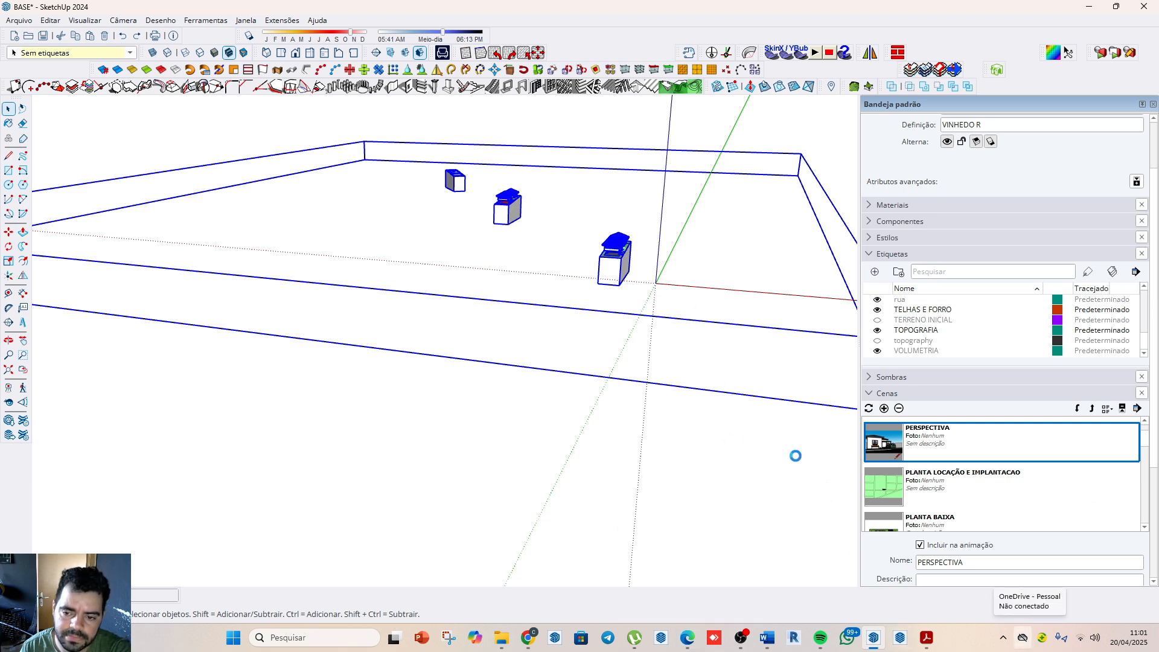
{"action": "double_click", "coordinate": [906, 446]}
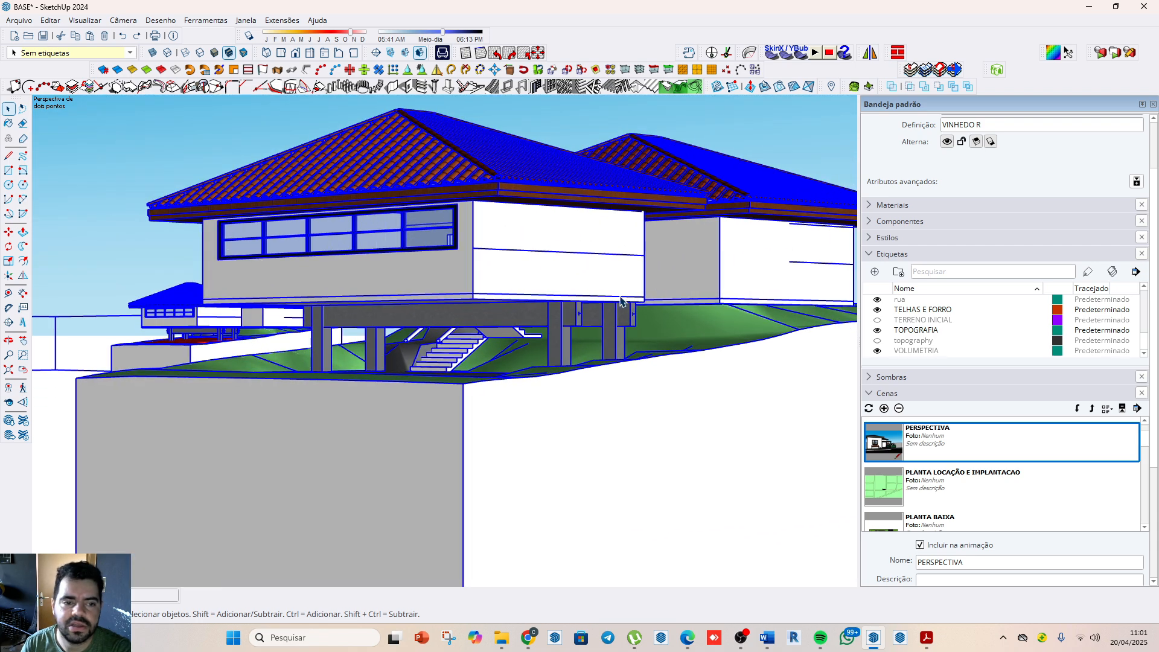
{"action": "scroll", "coordinate": [525, 311], "scroll_direction": "down", "scroll_amount": 2}
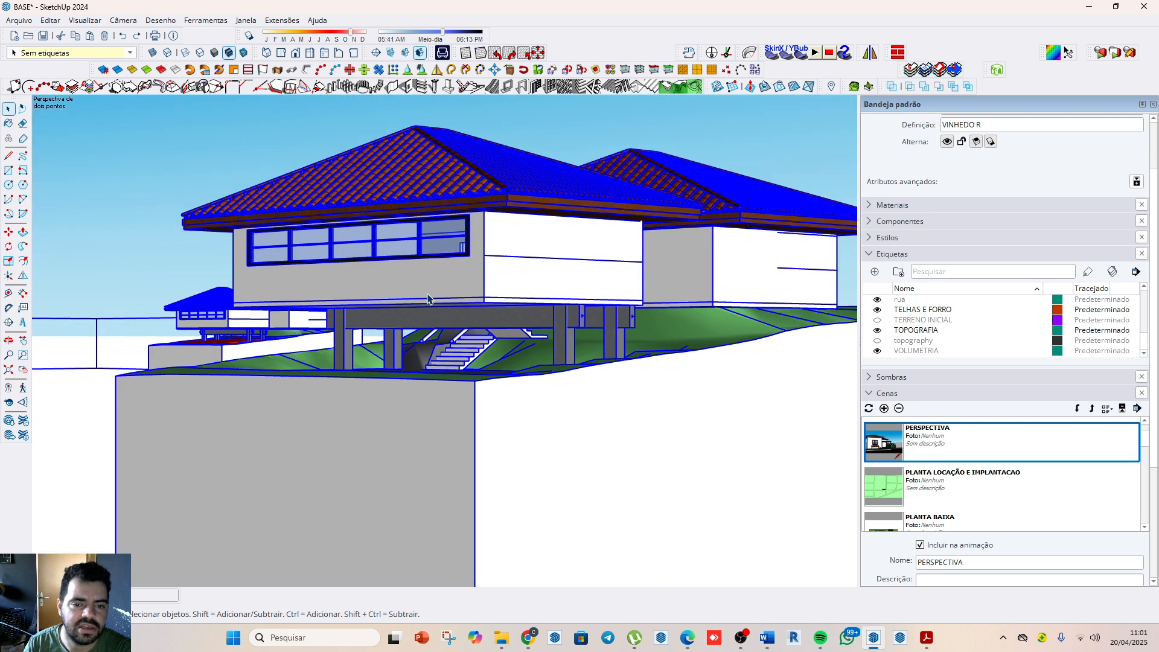
{"action": "left_click", "coordinate": [211, 349]}
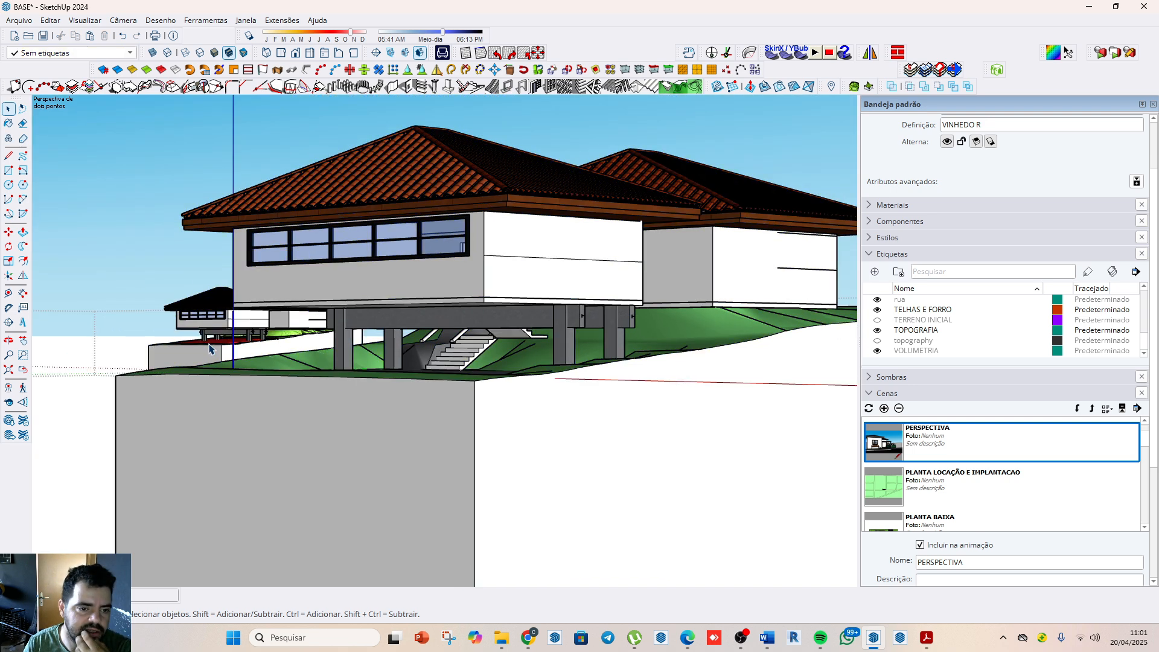
Step: Hide the small background copy of the house and its terrain block behind the main model
{"action": "left_click", "coordinate": [221, 355]}
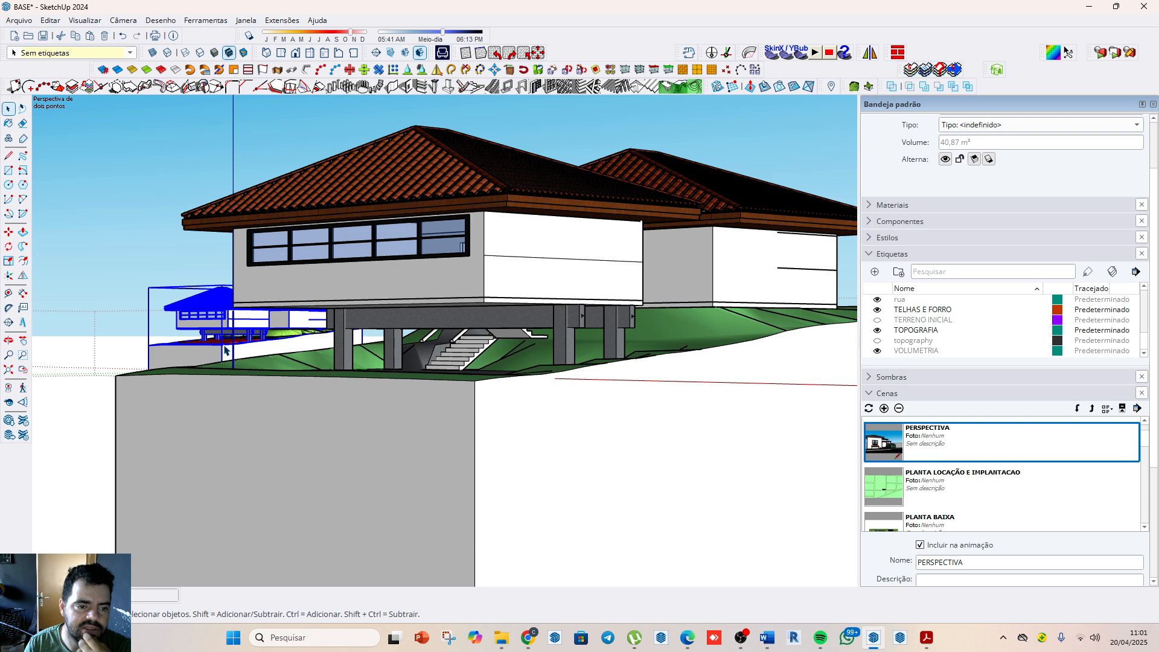
{"action": "right_click", "coordinate": [223, 344]}
{"action": "left_click", "coordinate": [221, 361]}
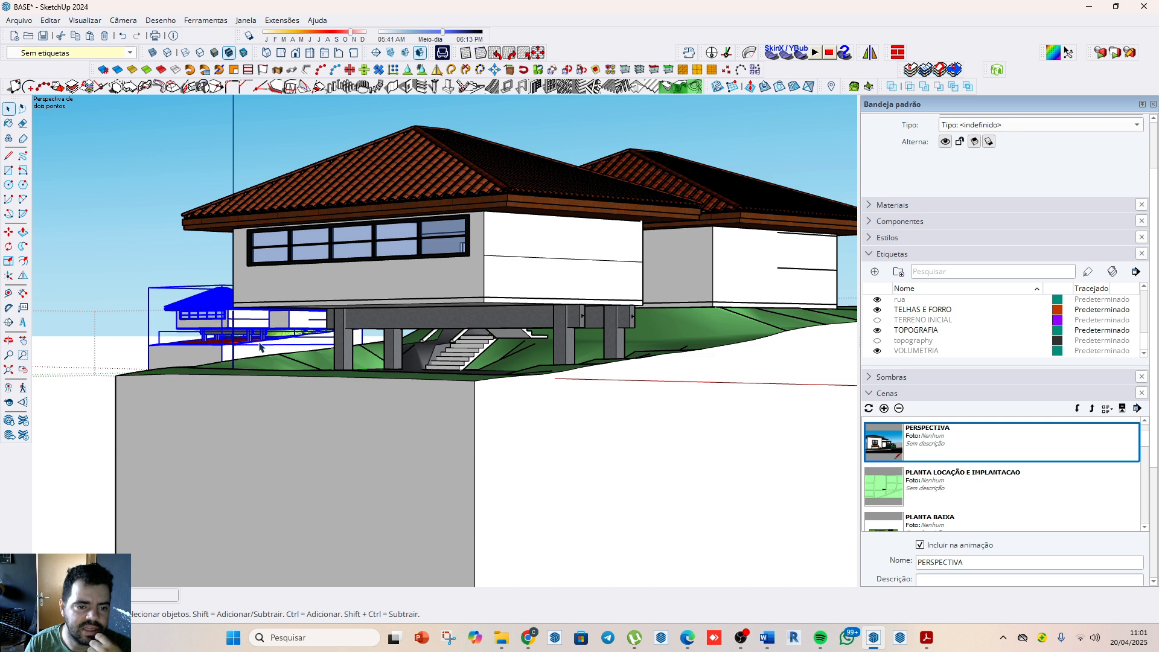
{"action": "right_click", "coordinate": [261, 347]}
{"action": "left_click", "coordinate": [305, 37]}
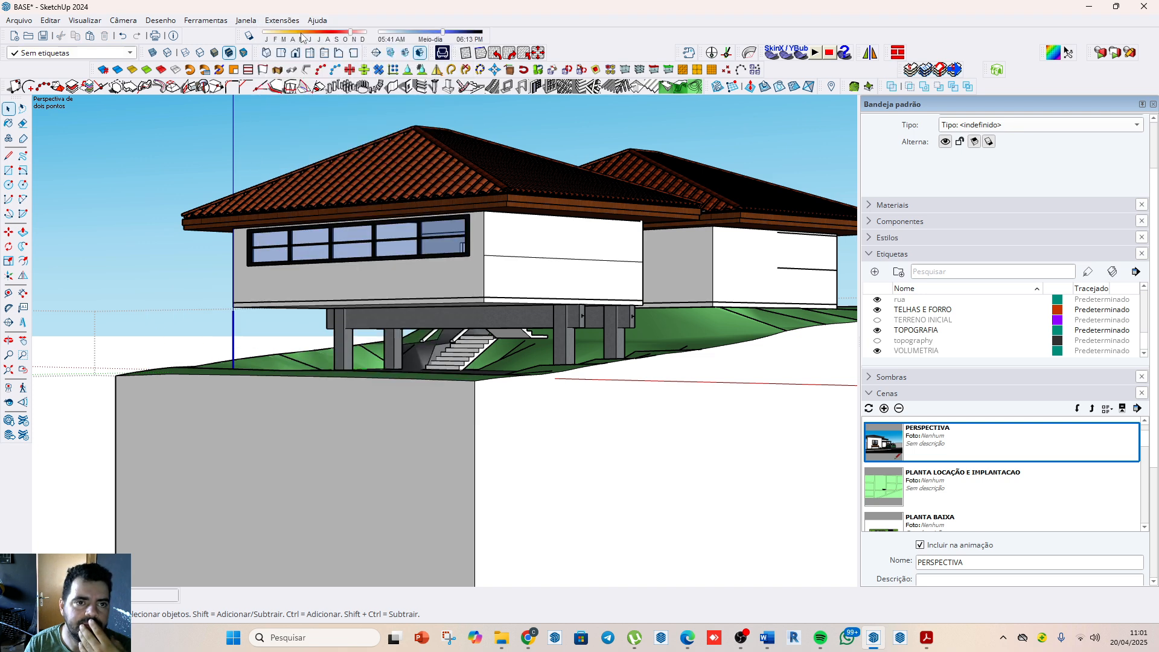
Step: Update the PERSPECTIVA scene with the current view and object visibility
{"action": "right_click", "coordinate": [975, 438]}
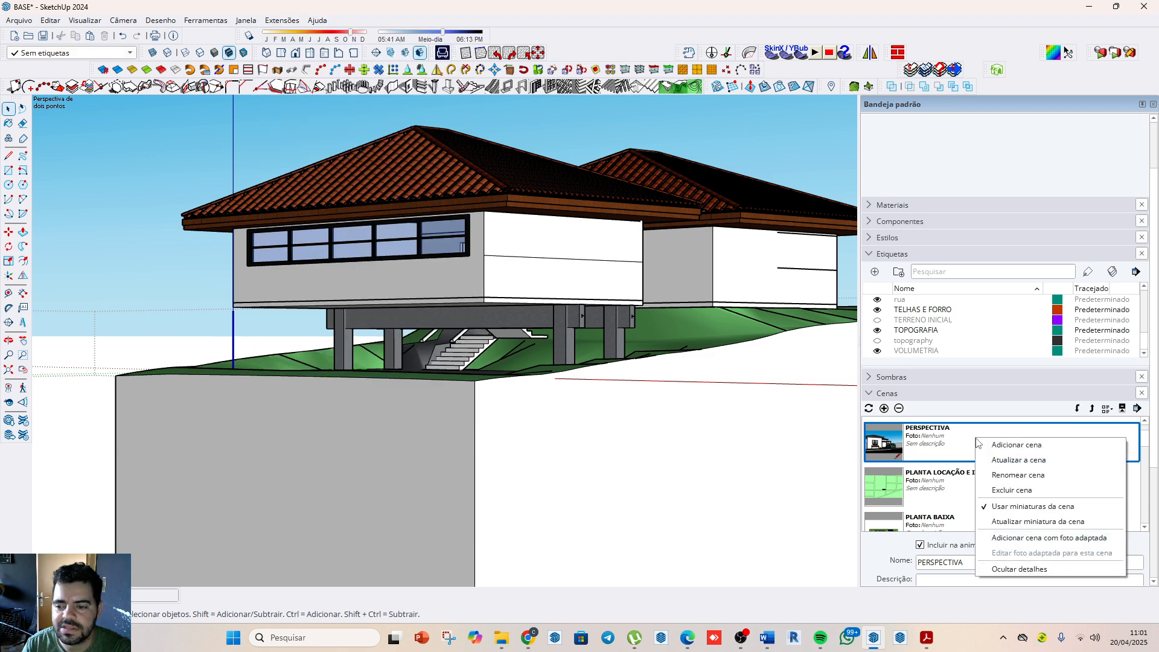
{"action": "left_click", "coordinate": [1026, 462]}
{"action": "left_click", "coordinate": [569, 375]}
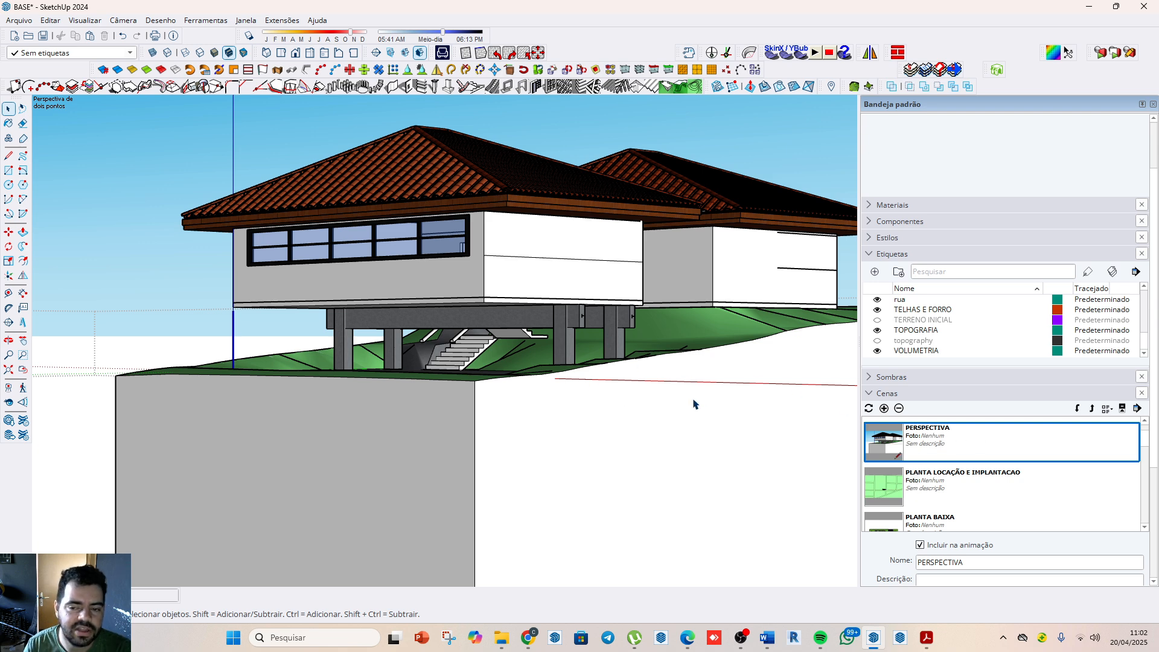
Step: In the PLANTA LOCAÇÃO E IMPLANTACAO scene, delete the template's large topography terrain and its street grid
{"action": "left_click", "coordinate": [905, 491]}
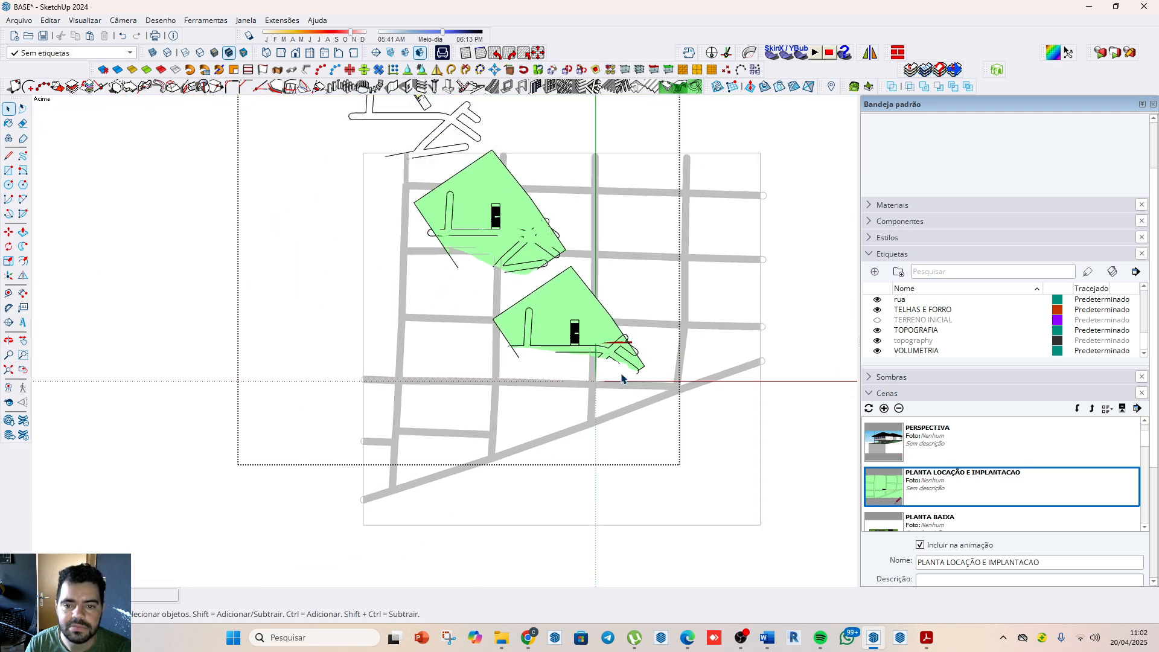
{"action": "left_click", "coordinate": [724, 282]}
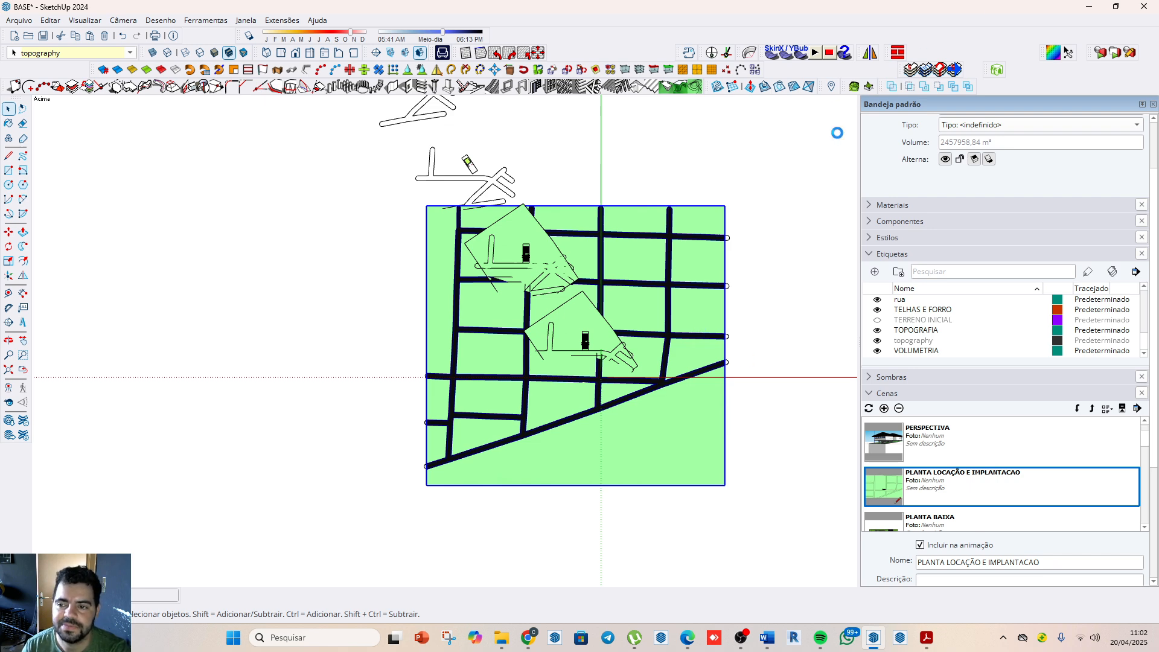
{"action": "key", "text": "Delete"}
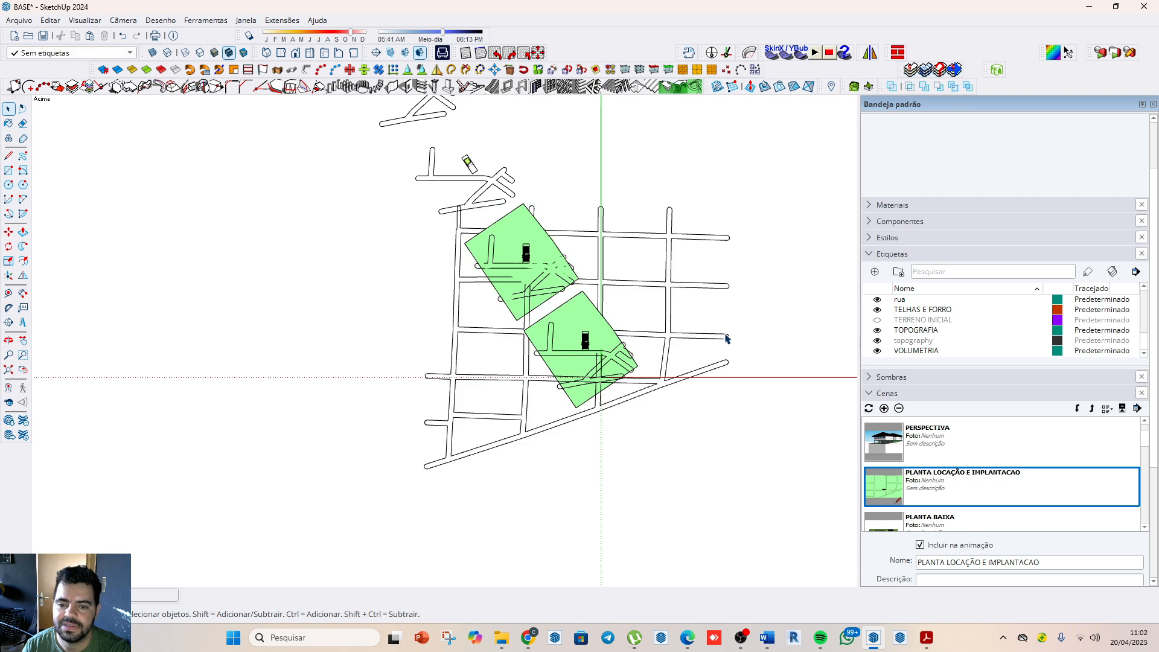
{"action": "left_click", "coordinate": [694, 355]}
{"action": "key", "text": "Delete"}
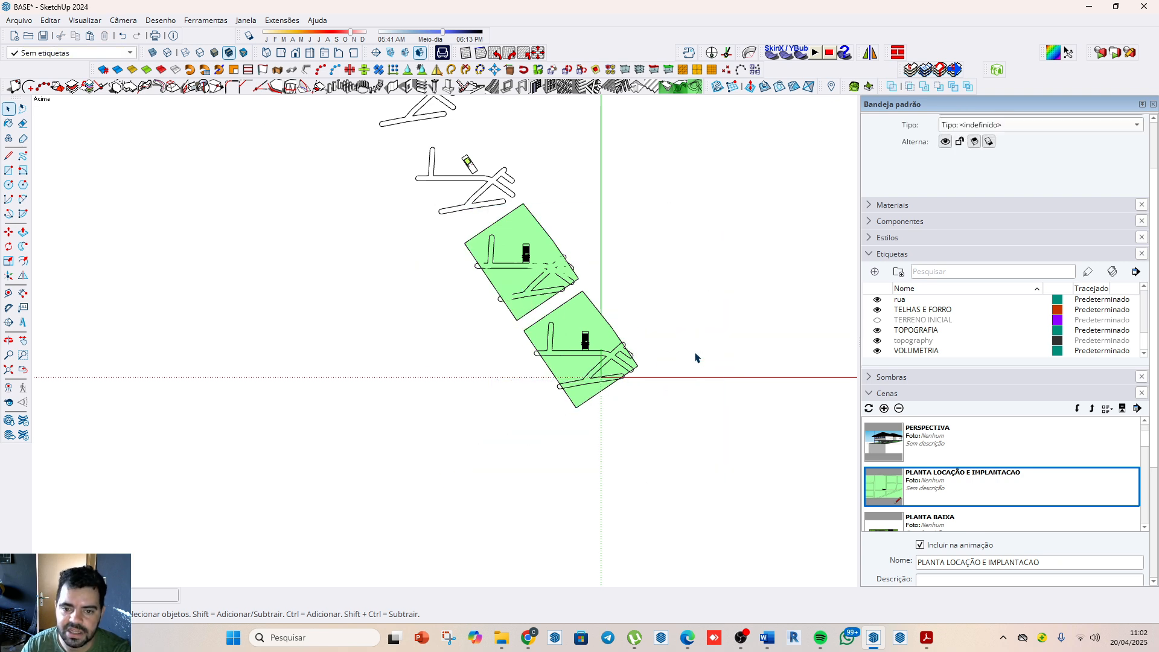
Step: Update the PLANTA LOCAÇÃO E IMPLANTACAO scene to a closer top view of the house lot and adjoining streets, with nothing selected
{"action": "scroll", "coordinate": [531, 296], "scroll_direction": "up", "scroll_amount": 2}
{"action": "scroll", "coordinate": [598, 338], "scroll_direction": "up", "scroll_amount": 8}
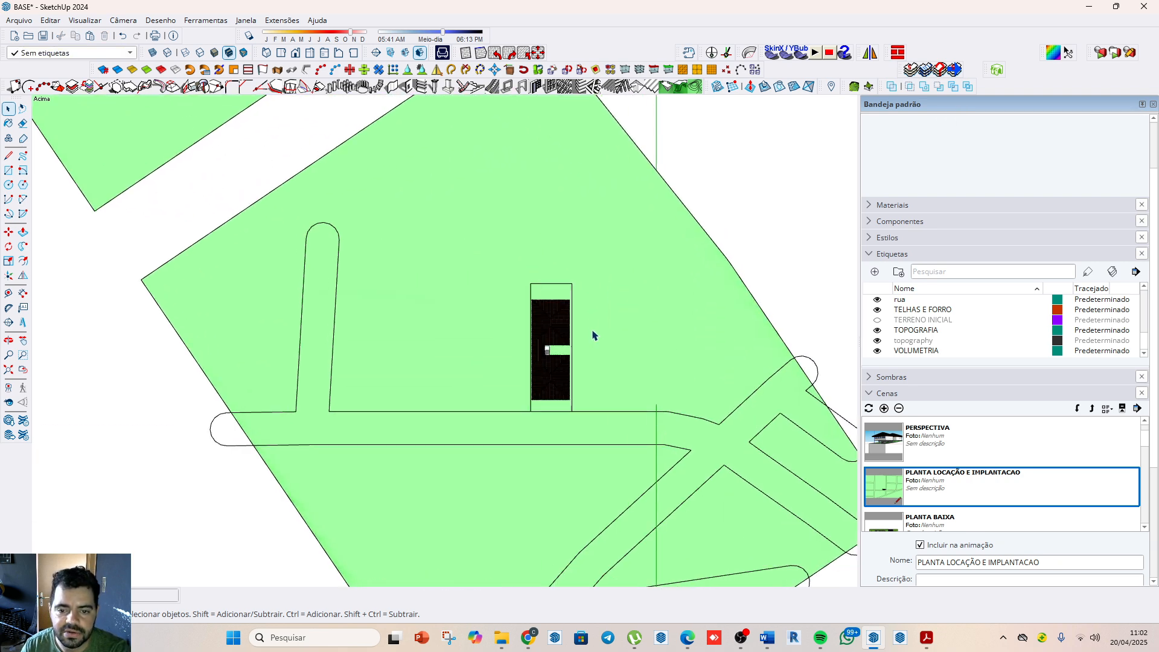
{"action": "left_click", "coordinate": [722, 430]}
{"action": "scroll", "coordinate": [558, 369], "scroll_direction": "up", "scroll_amount": 5}
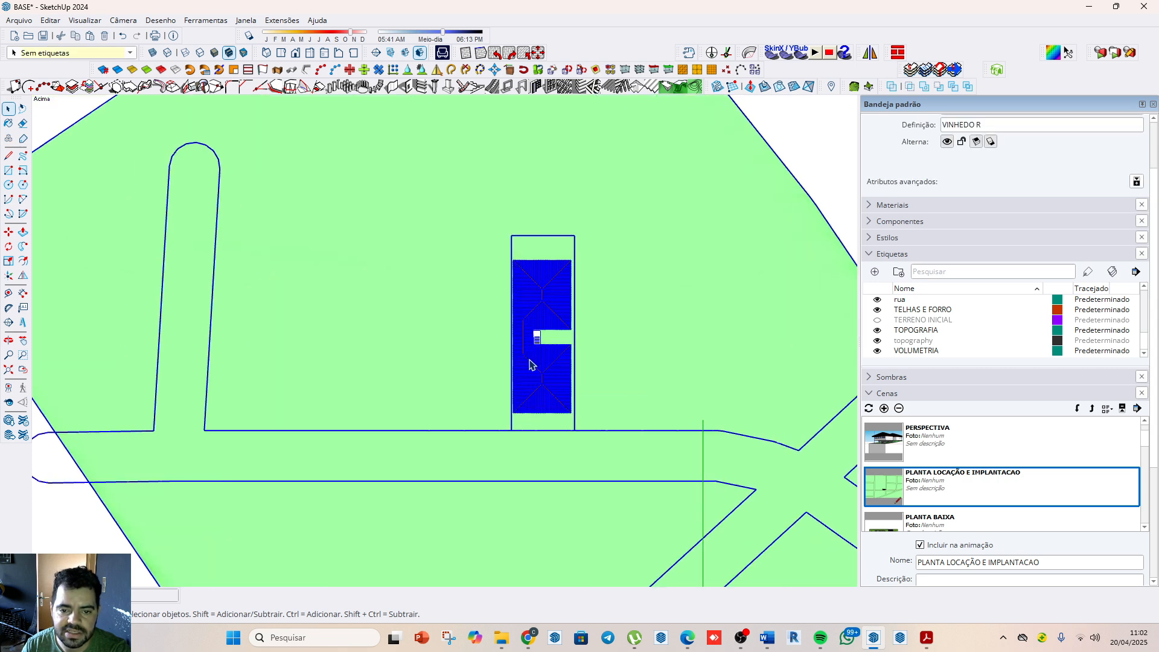
{"action": "scroll", "coordinate": [556, 346], "scroll_direction": "down", "scroll_amount": 6}
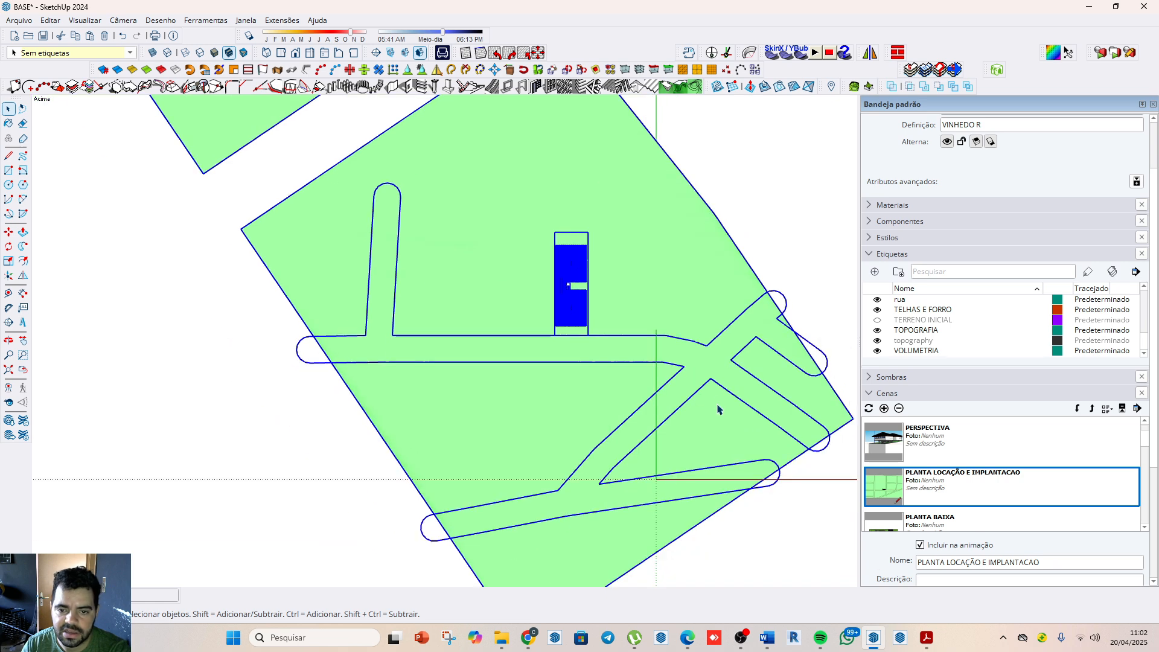
{"action": "scroll", "coordinate": [709, 392], "scroll_direction": "up", "scroll_amount": 2}
{"action": "scroll", "coordinate": [666, 278], "scroll_direction": "down", "scroll_amount": 2}
{"action": "scroll", "coordinate": [694, 267], "scroll_direction": "up", "scroll_amount": 3}
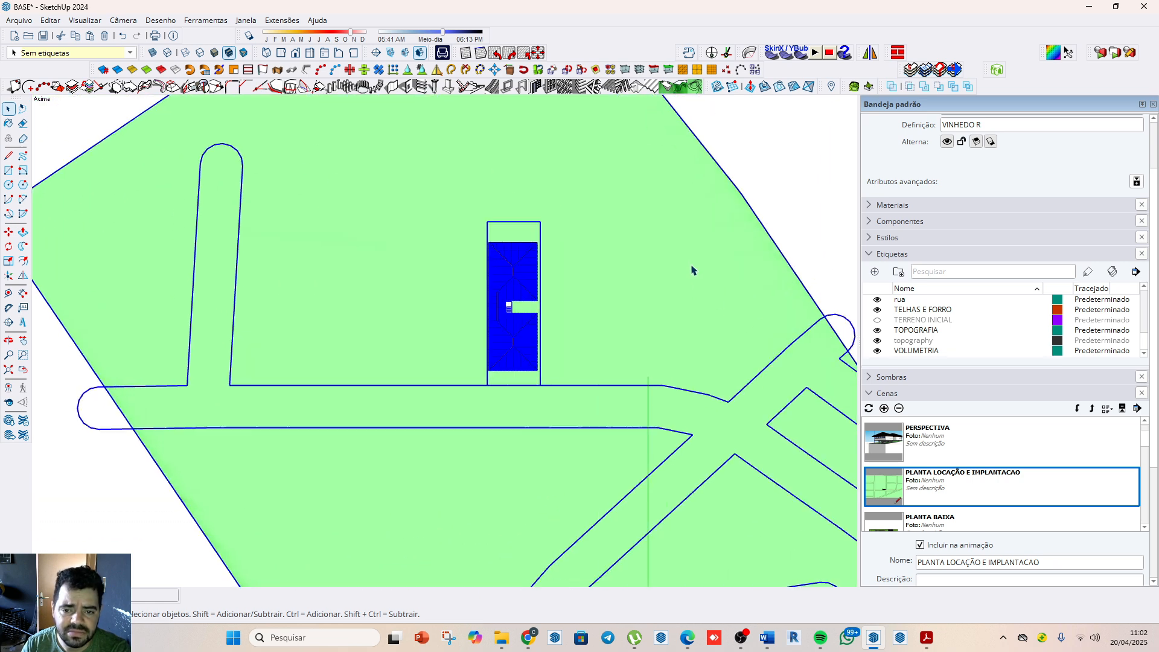
{"action": "left_click", "coordinate": [812, 202]}
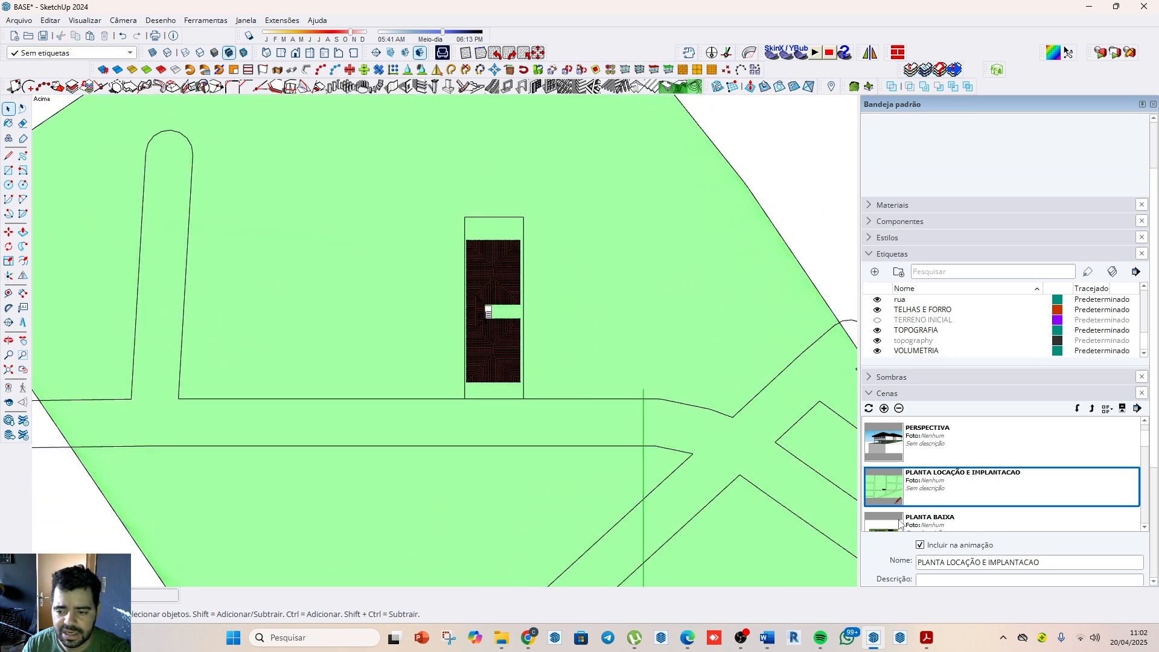
{"action": "right_click", "coordinate": [953, 476]}
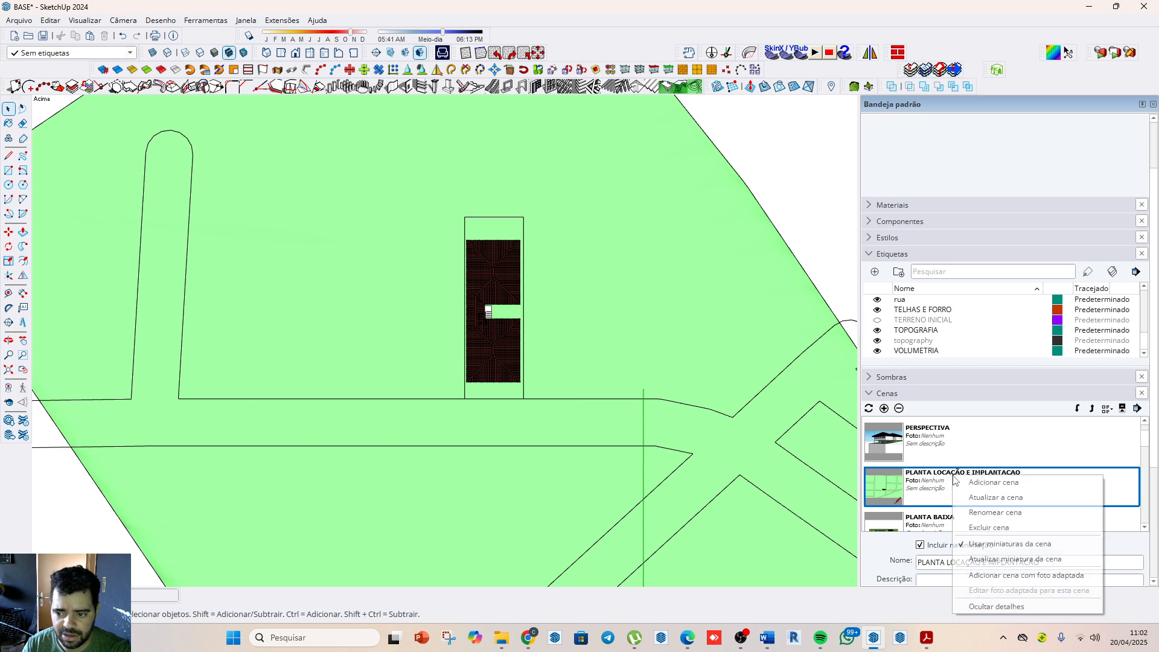
{"action": "left_click", "coordinate": [993, 507]}
{"action": "left_click", "coordinate": [561, 374]}
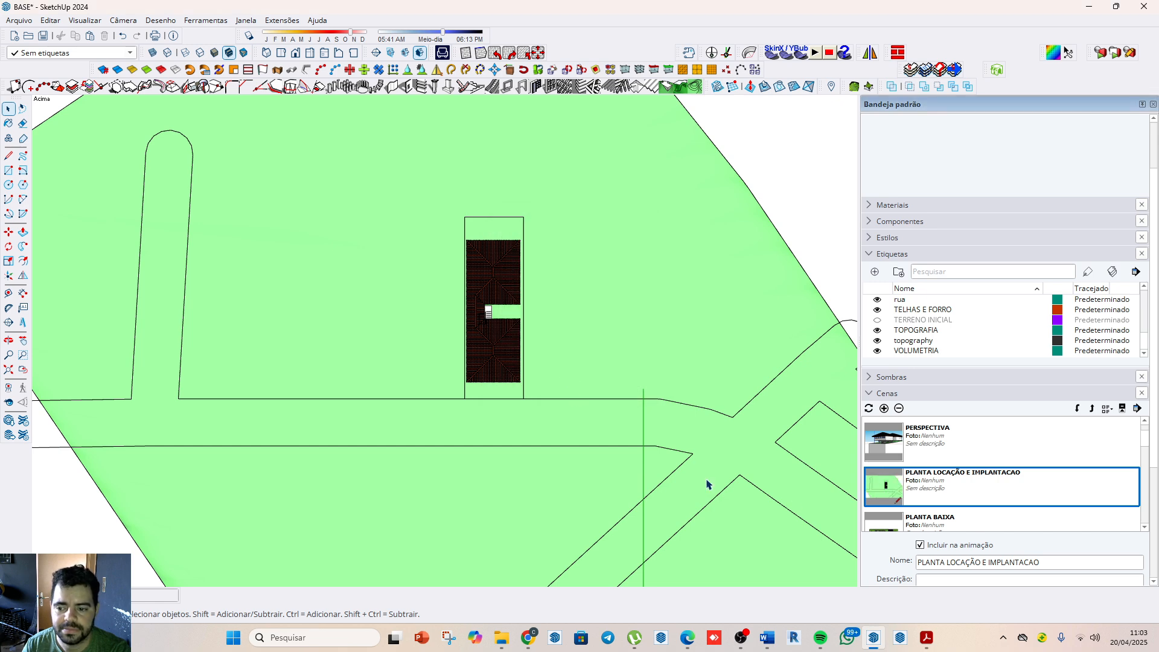
Step: Activate the PLANTA BAIXA scene and orbit to an oblique view showing the sectioned model beside the axes origin
{"action": "left_click", "coordinate": [946, 527]}
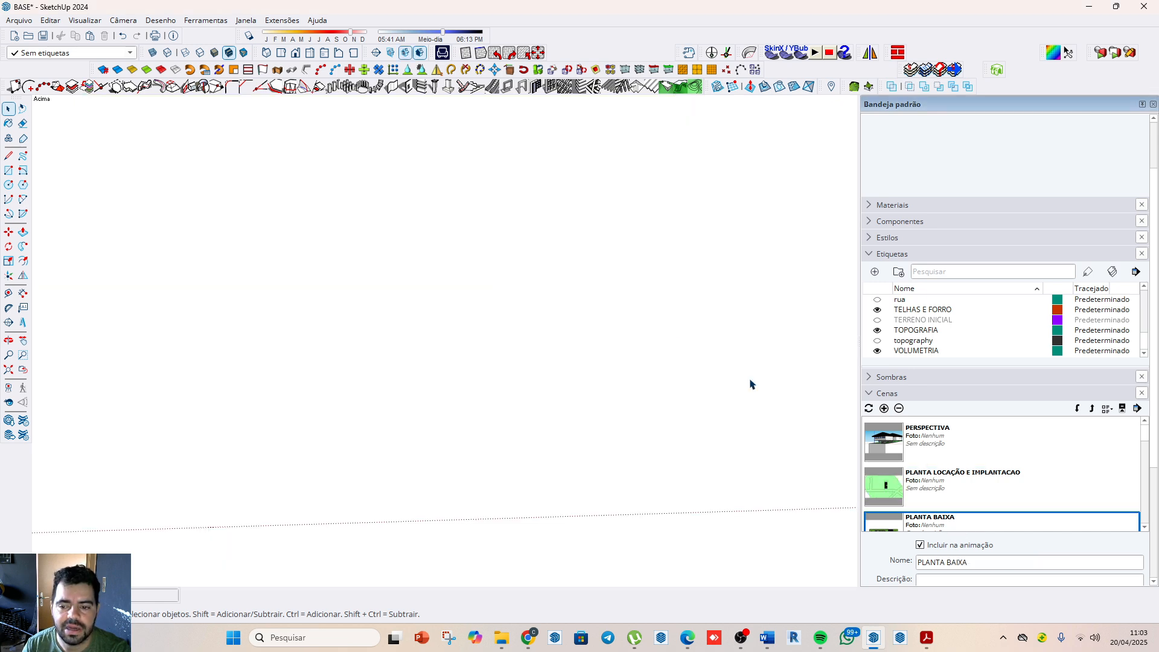
{"action": "key", "text": "o"}
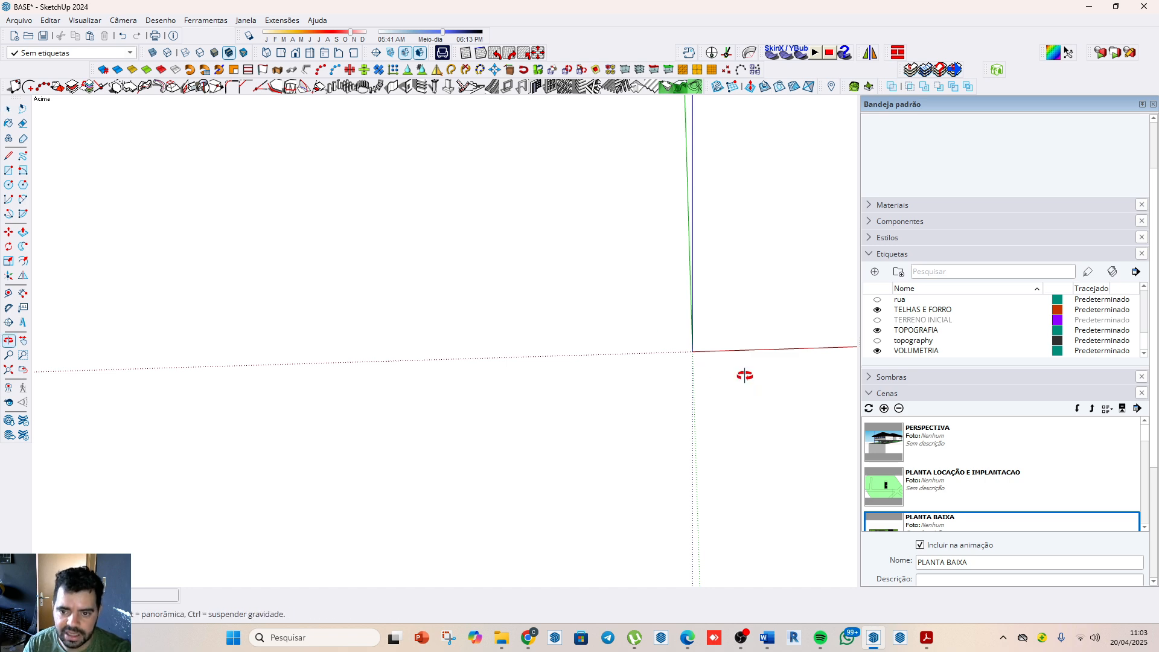
{"action": "left_click_drag", "start_coordinate": [744, 374], "coordinate": [535, 155]}
{"action": "left_click_drag", "start_coordinate": [727, 418], "coordinate": [678, 352]}
{"action": "key", "text": "space"}
Step: Raise the horizontal PB section plane so that it cuts through the walls of the house above the floor level
{"action": "left_click", "coordinate": [821, 245]}
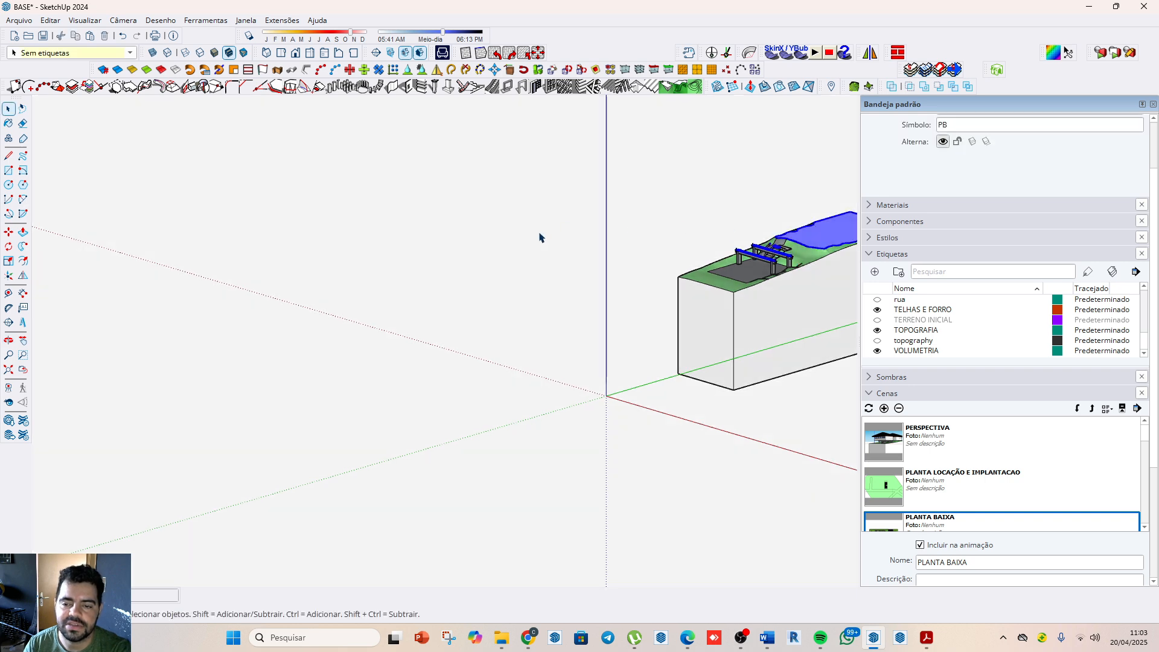
{"action": "scroll", "coordinate": [531, 254], "scroll_direction": "down", "scroll_amount": 6}
{"action": "scroll", "coordinate": [590, 473], "scroll_direction": "up", "scroll_amount": 1}
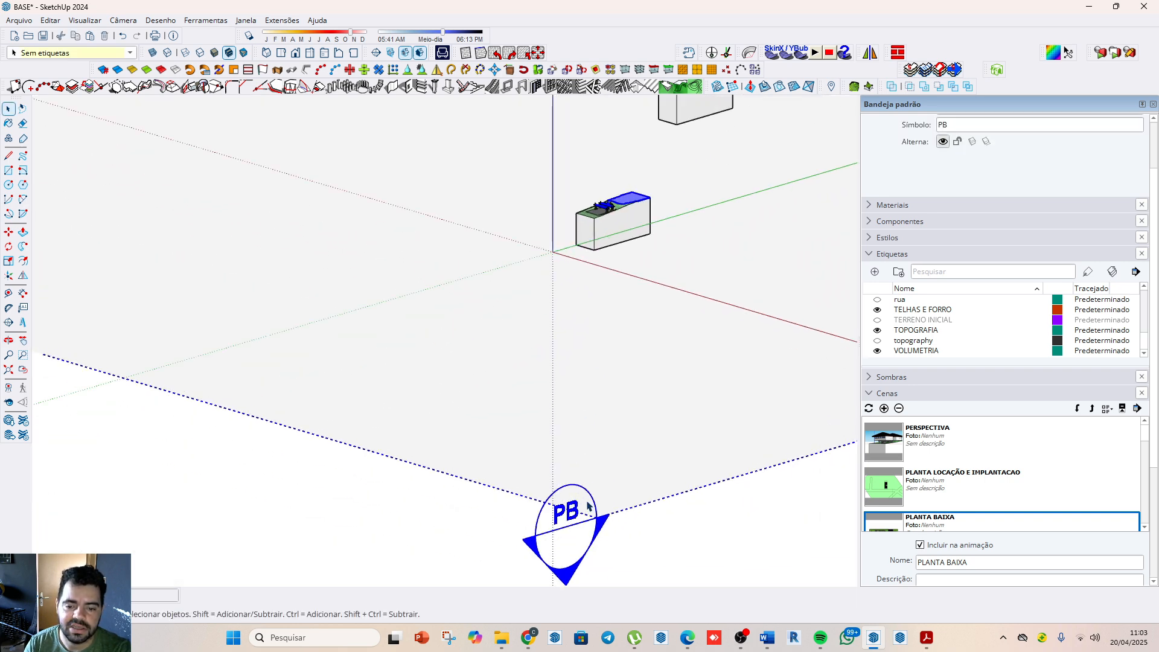
{"action": "scroll", "coordinate": [585, 187], "scroll_direction": "up", "scroll_amount": 3}
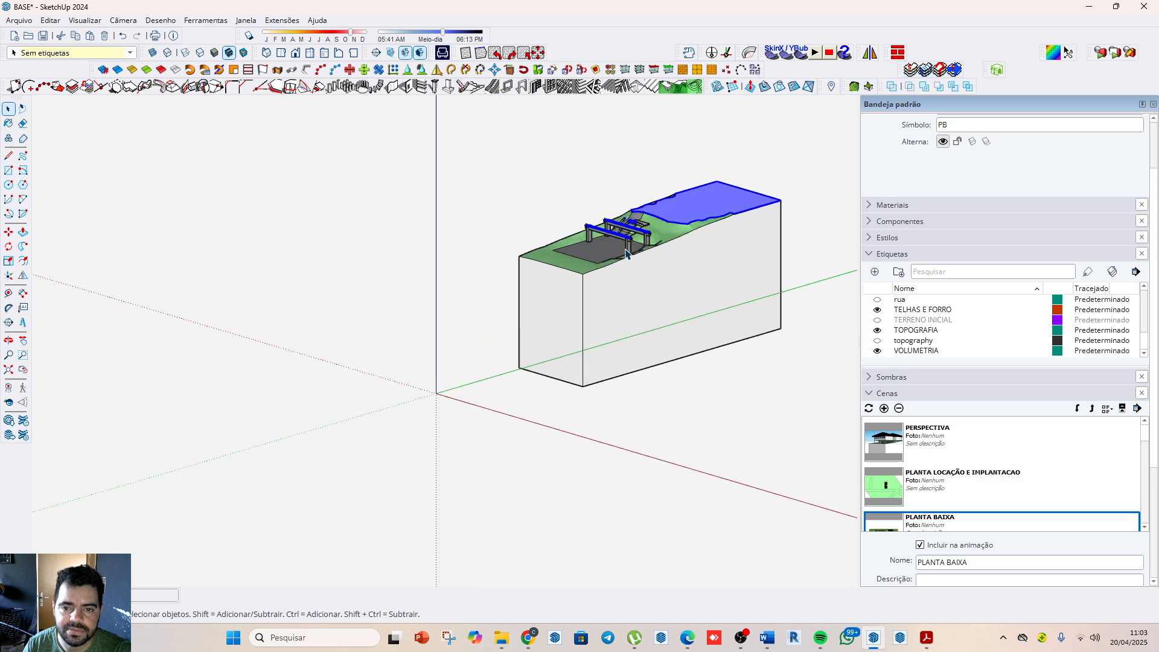
{"action": "scroll", "coordinate": [626, 254], "scroll_direction": "down", "scroll_amount": 6}
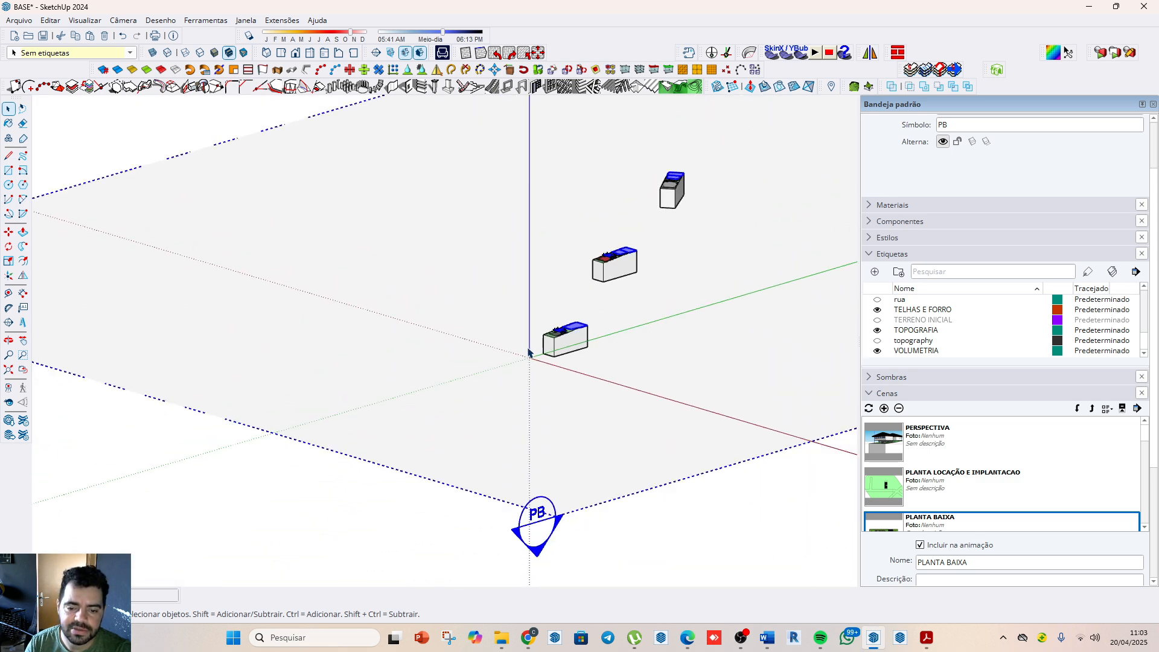
{"action": "key", "text": "m"}
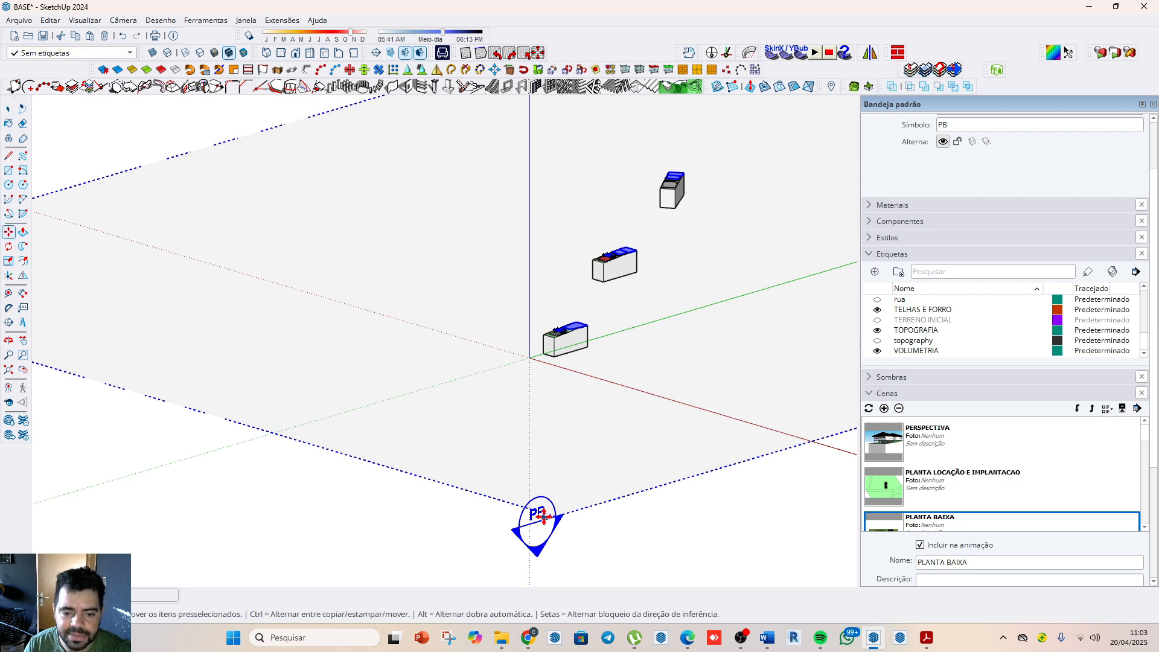
{"action": "left_click", "coordinate": [545, 514]}
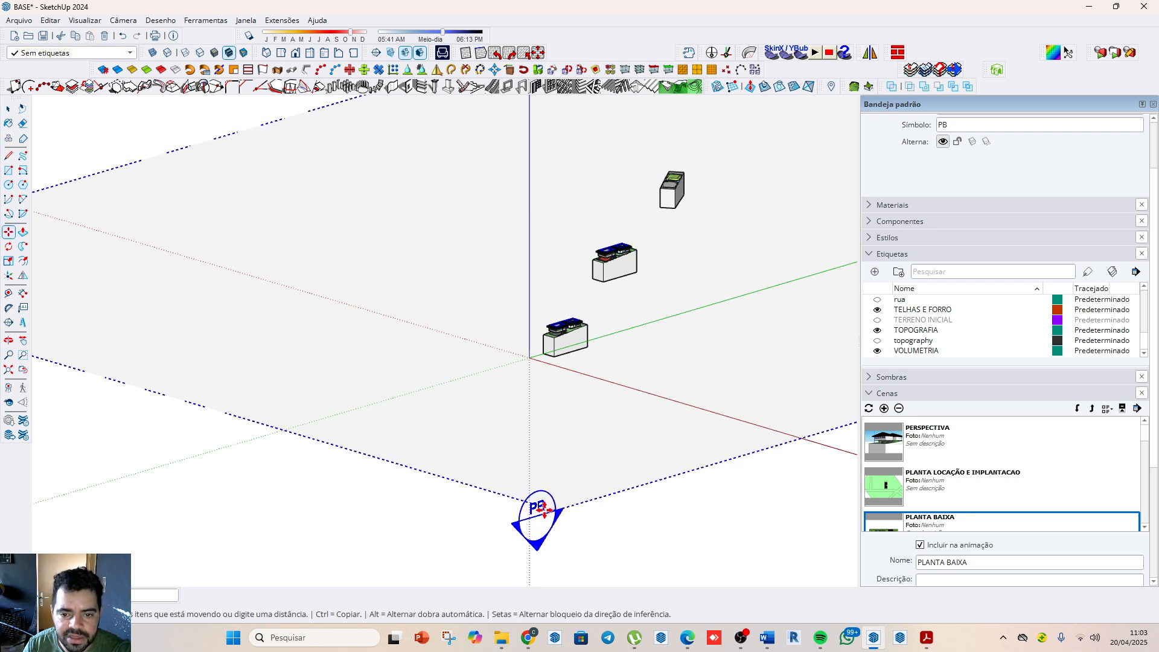
{"action": "left_click", "coordinate": [543, 512]}
{"action": "scroll", "coordinate": [567, 301], "scroll_direction": "up", "scroll_amount": 8}
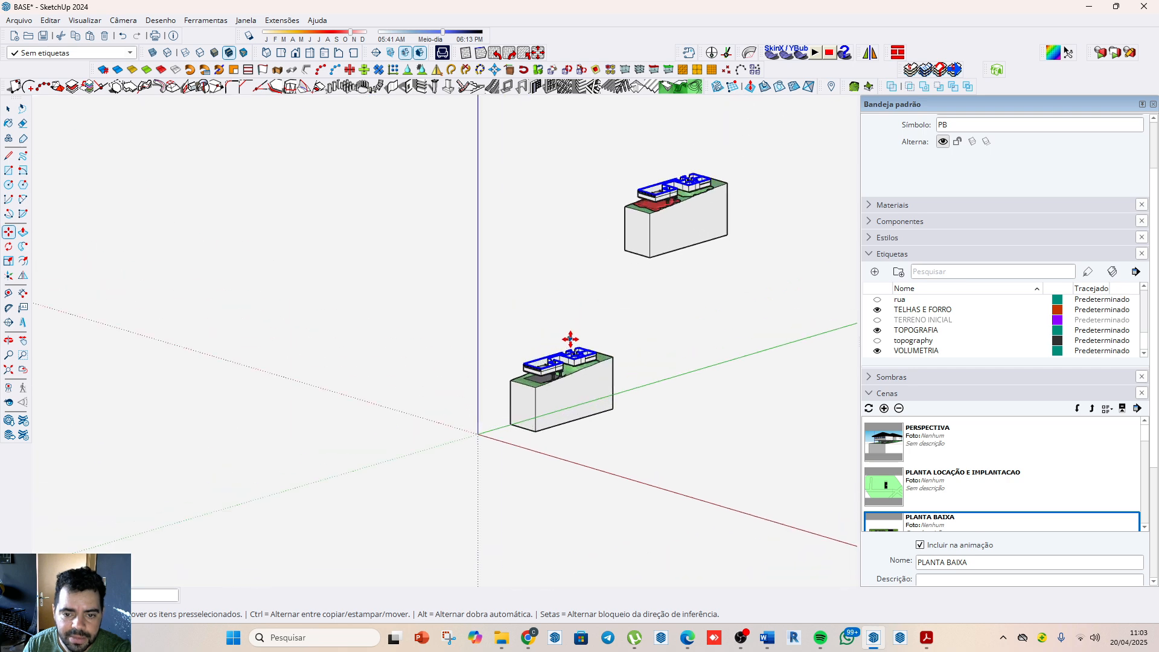
{"action": "scroll", "coordinate": [558, 385], "scroll_direction": "up", "scroll_amount": 1}
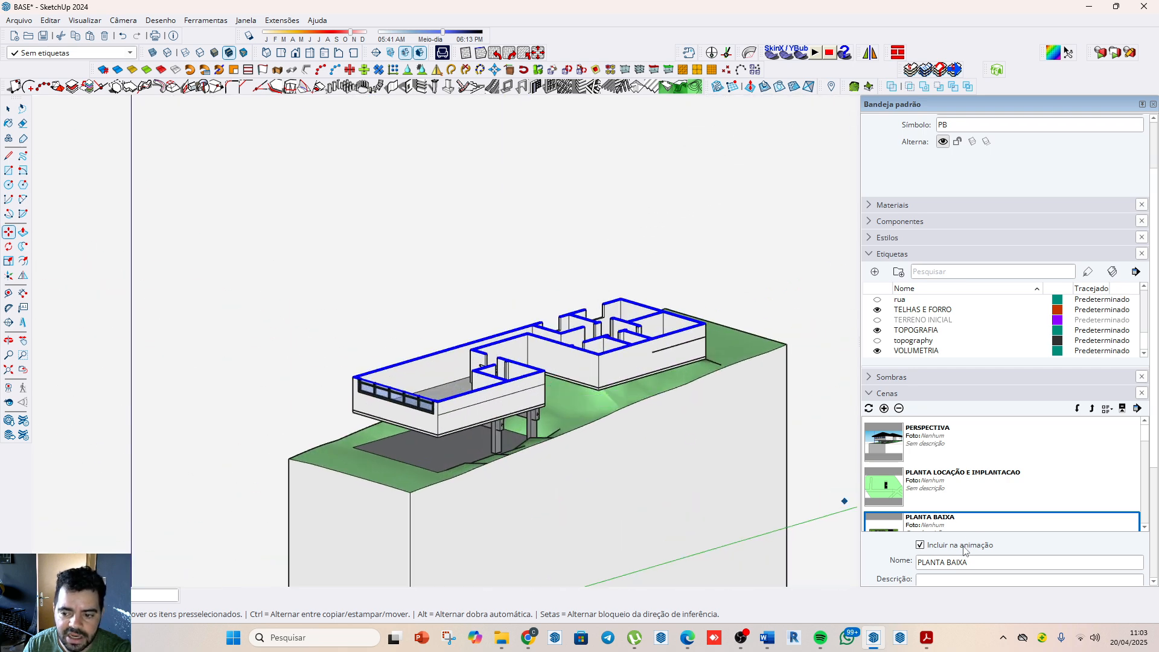
Step: Return to the PLANTA BAIXA scene and frame the sectioned floor plan with its whole lot in the top view
{"action": "left_click", "coordinate": [933, 527]}
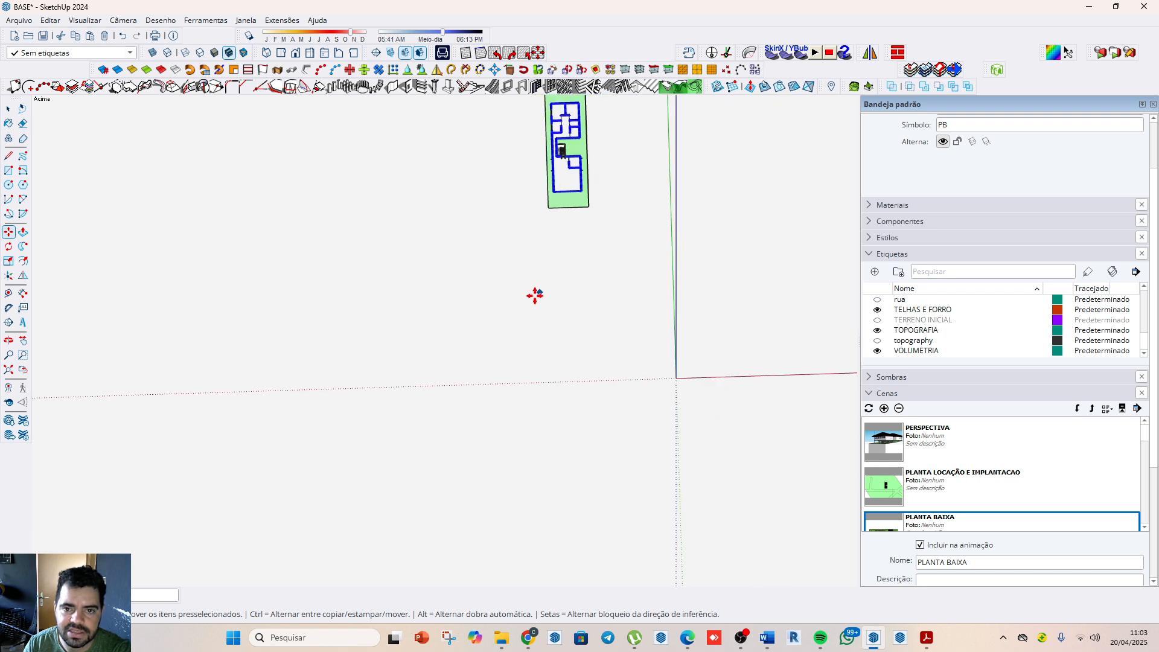
{"action": "scroll", "coordinate": [554, 144], "scroll_direction": "up", "scroll_amount": 6}
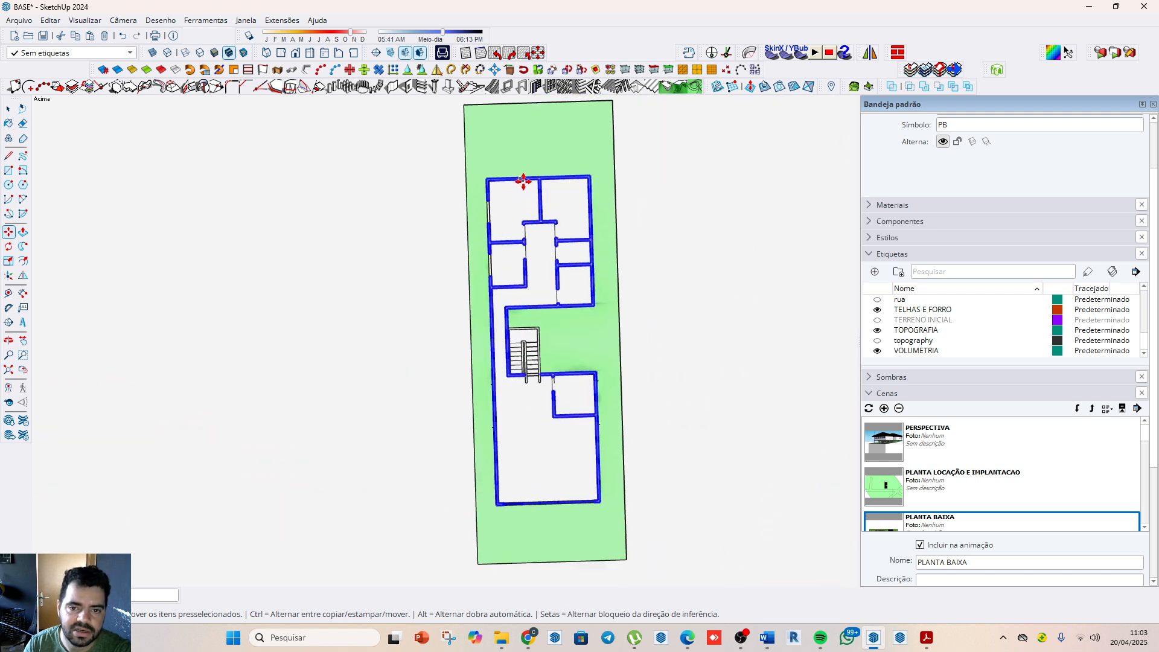
{"action": "scroll", "coordinate": [523, 181], "scroll_direction": "up", "scroll_amount": 4}
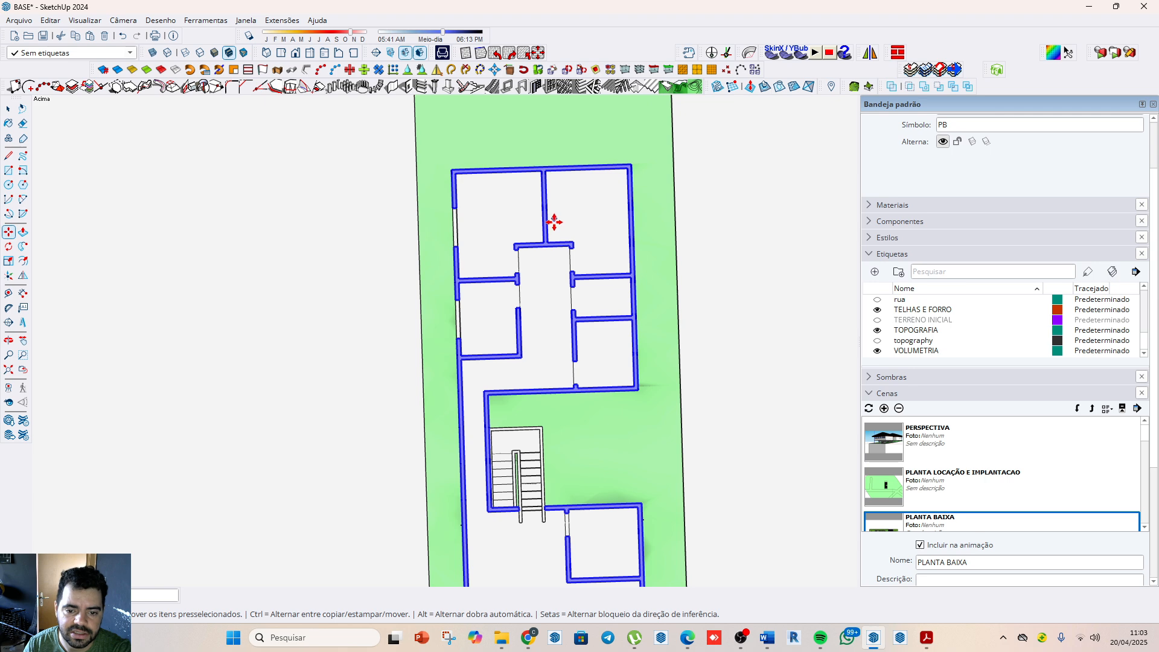
{"action": "scroll", "coordinate": [554, 222], "scroll_direction": "down", "scroll_amount": 1}
{"action": "key", "text": "space"}
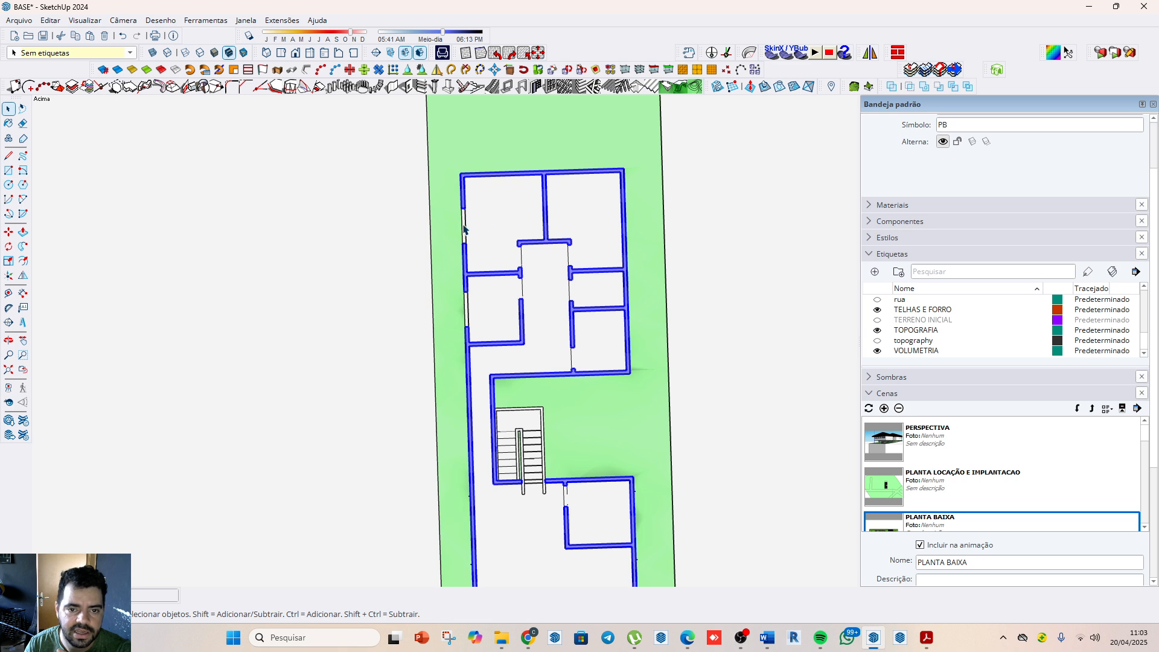
{"action": "scroll", "coordinate": [575, 203], "scroll_direction": "down", "scroll_amount": 3}
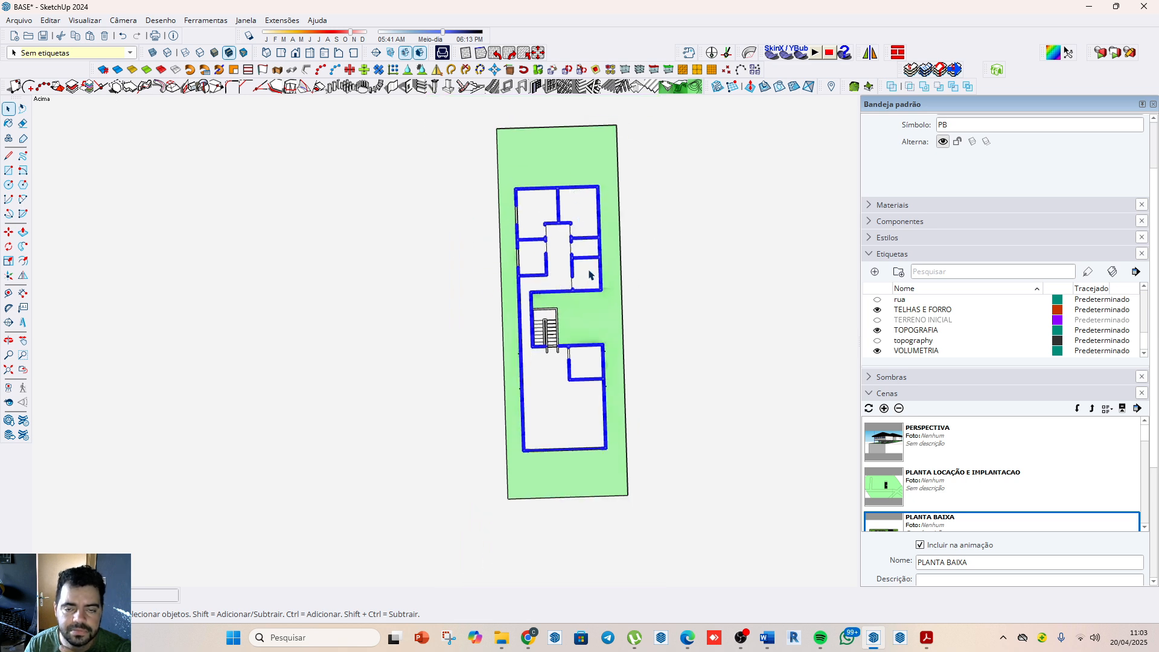
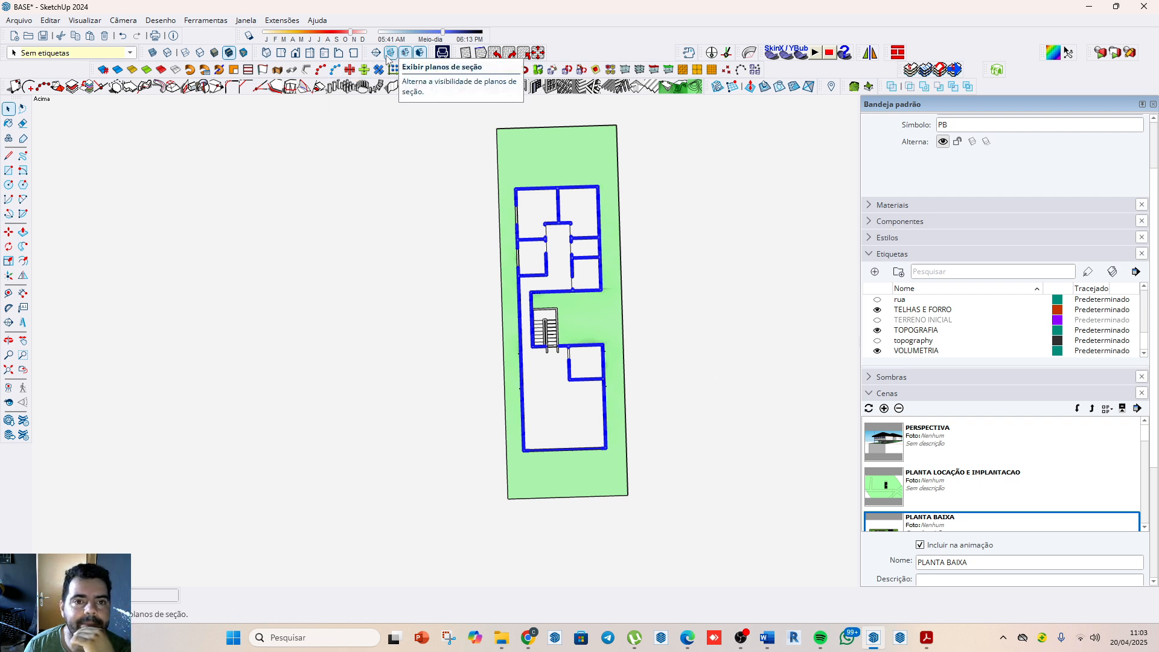
Step: Square the camera to the standard top view and frame the sectioned floor plan with its whole lot upright
{"action": "left_click", "coordinate": [295, 54]}
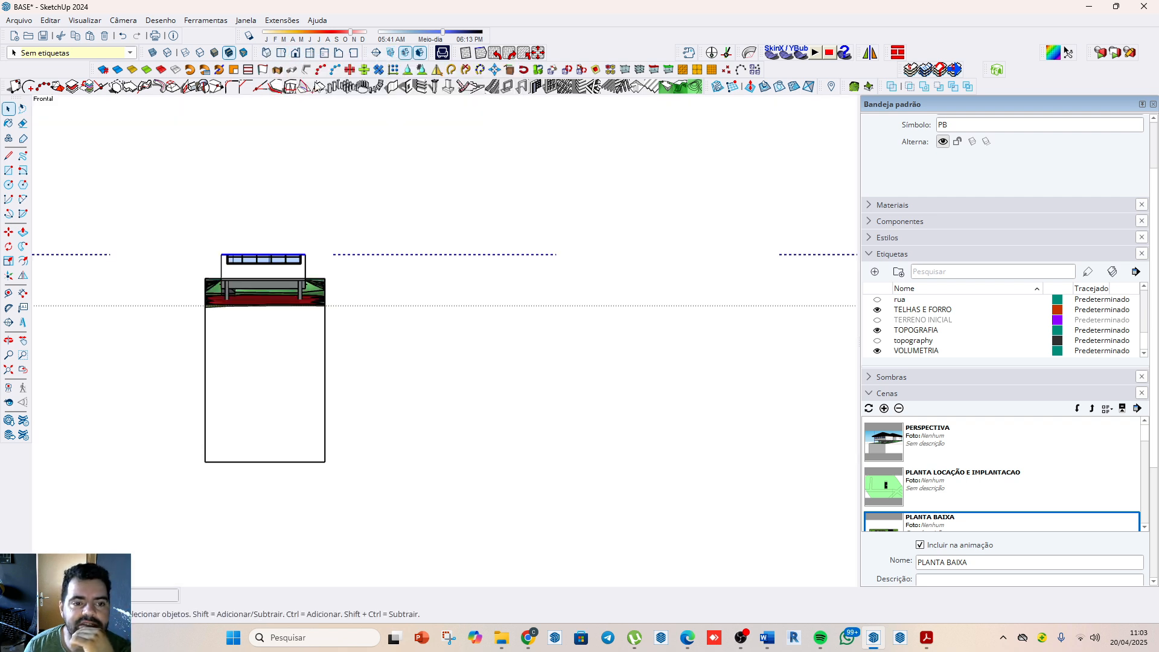
{"action": "left_click", "coordinate": [281, 54]}
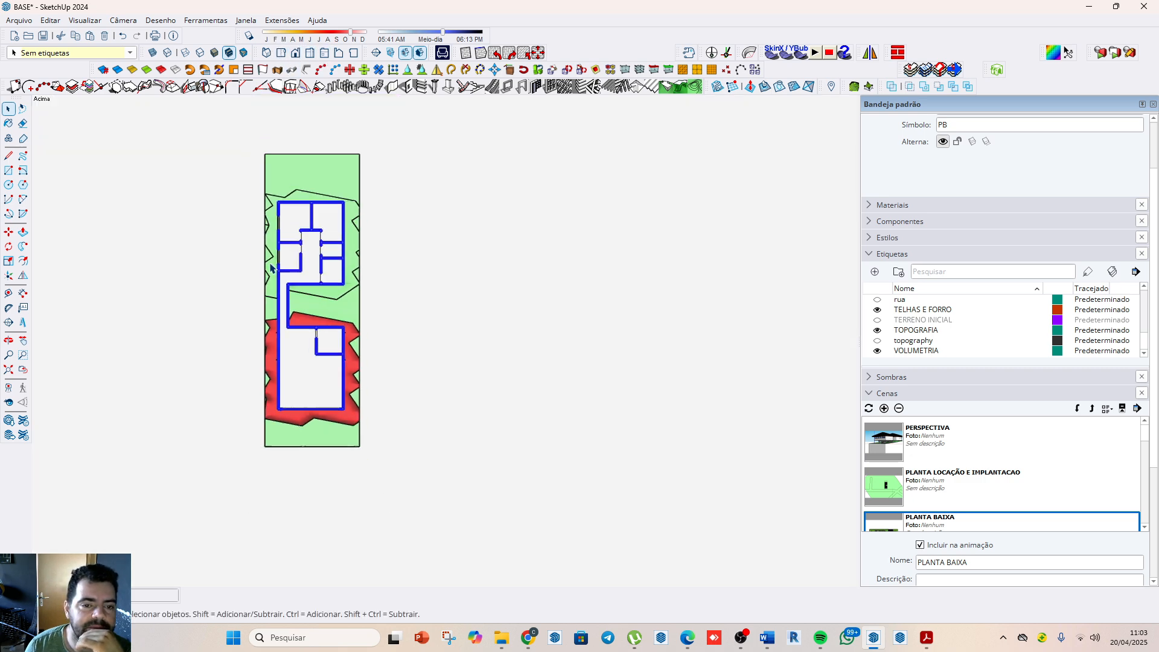
{"action": "scroll", "coordinate": [216, 147], "scroll_direction": "down", "scroll_amount": 3}
{"action": "scroll", "coordinate": [216, 146], "scroll_direction": "down", "scroll_amount": 4}
{"action": "scroll", "coordinate": [403, 456], "scroll_direction": "up", "scroll_amount": 10}
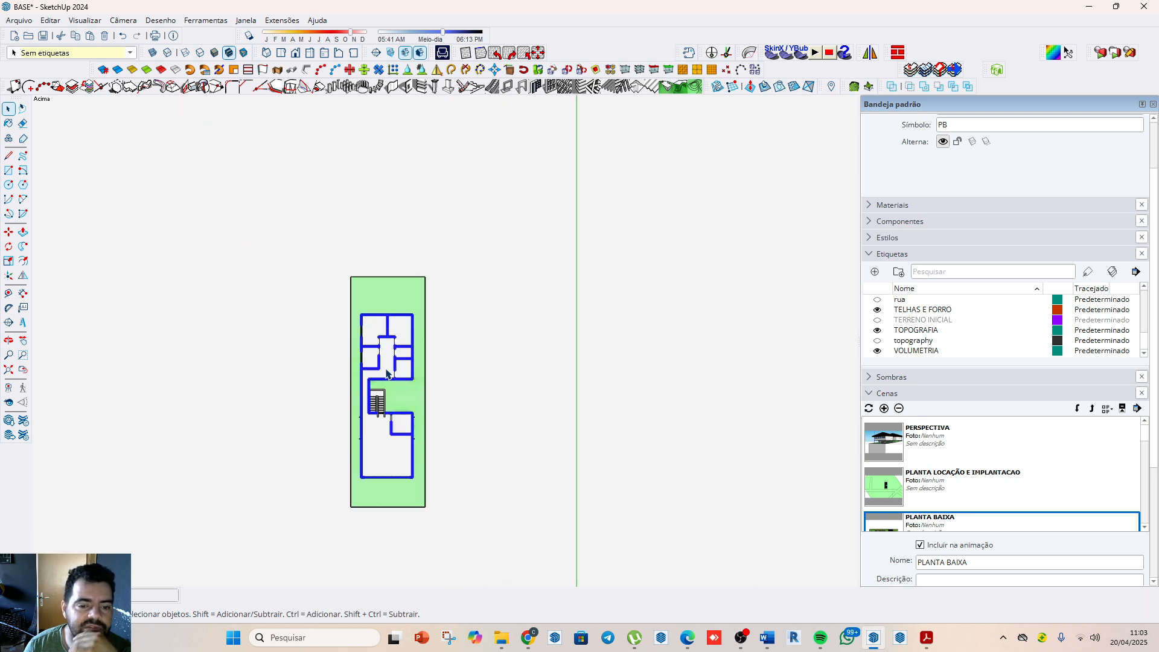
{"action": "scroll", "coordinate": [386, 386], "scroll_direction": "up", "scroll_amount": 2}
{"action": "scroll", "coordinate": [392, 362], "scroll_direction": "down", "scroll_amount": 4}
{"action": "scroll", "coordinate": [391, 317], "scroll_direction": "up", "scroll_amount": 4}
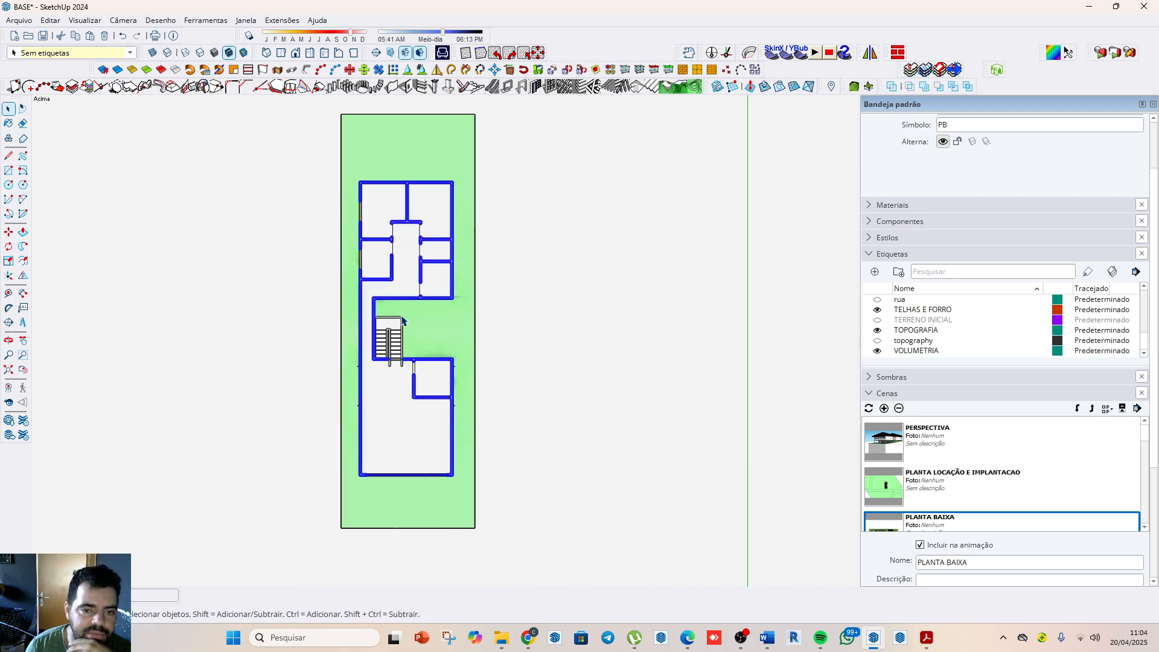
{"action": "scroll", "coordinate": [389, 320], "scroll_direction": "down", "scroll_amount": 1}
{"action": "scroll", "coordinate": [380, 316], "scroll_direction": "up", "scroll_amount": 1}
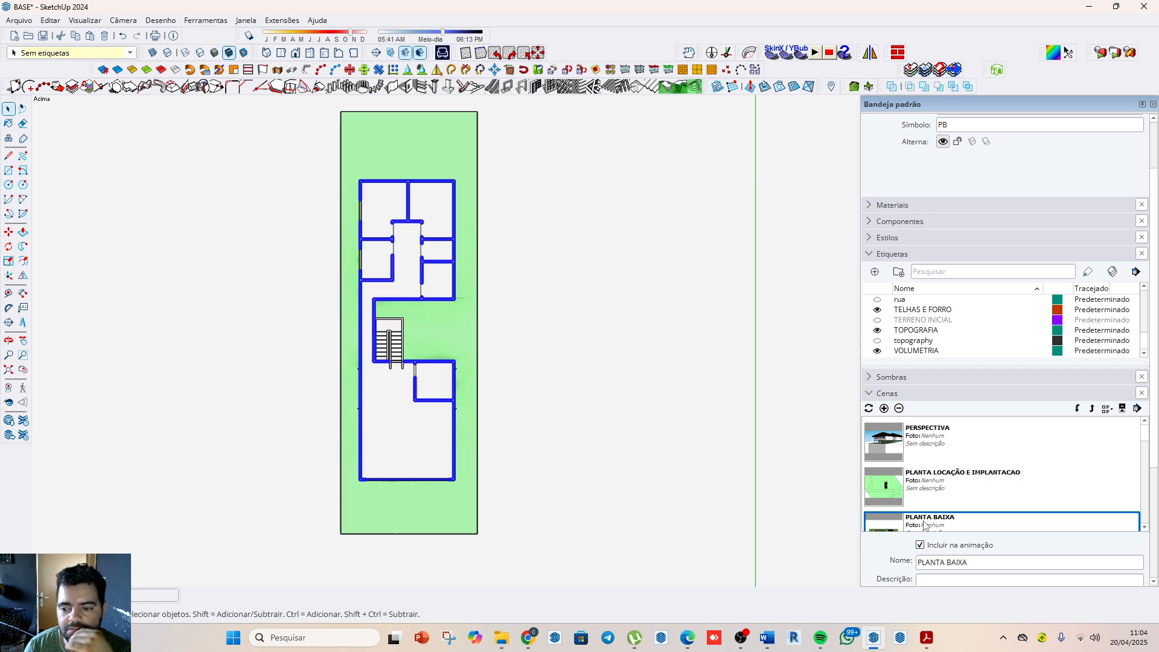
Step: Update the PLANTA BAIXA scene with the current view, keeping all scene properties included
{"action": "right_click", "coordinate": [925, 525]}
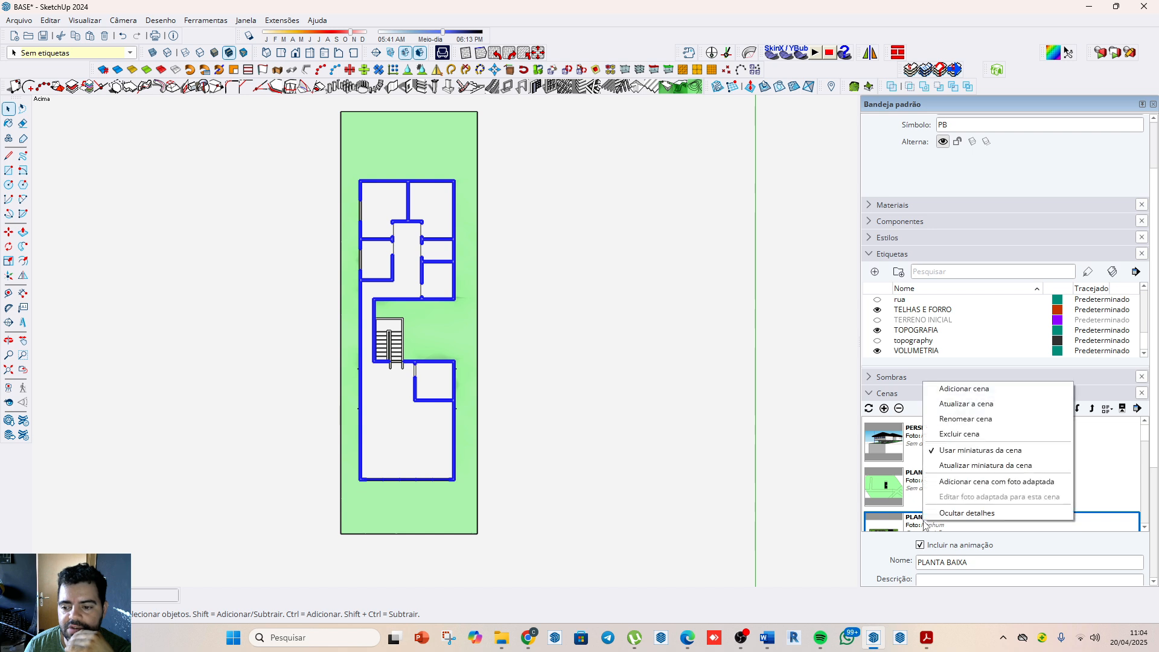
{"action": "left_click", "coordinate": [966, 403]}
{"action": "left_click", "coordinate": [558, 374]}
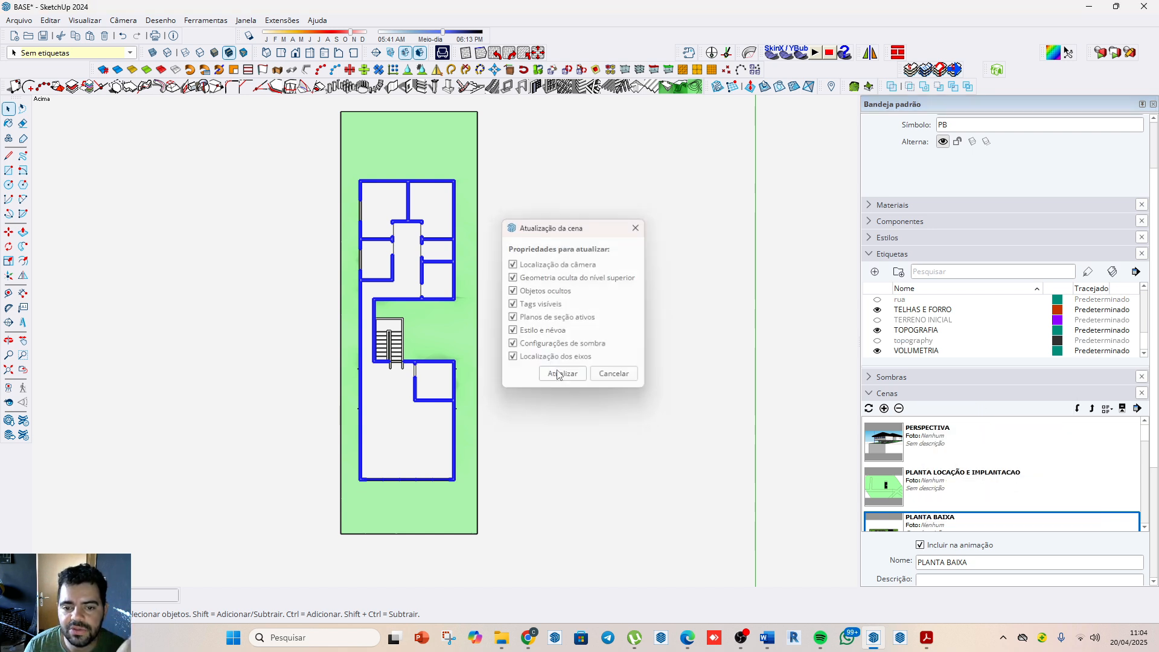
Step: Activate the COBERTURA scene and frame the tiled roof with its whole lot squarely in the standard top view
{"action": "scroll", "coordinate": [941, 479], "scroll_direction": "down", "scroll_amount": 2}
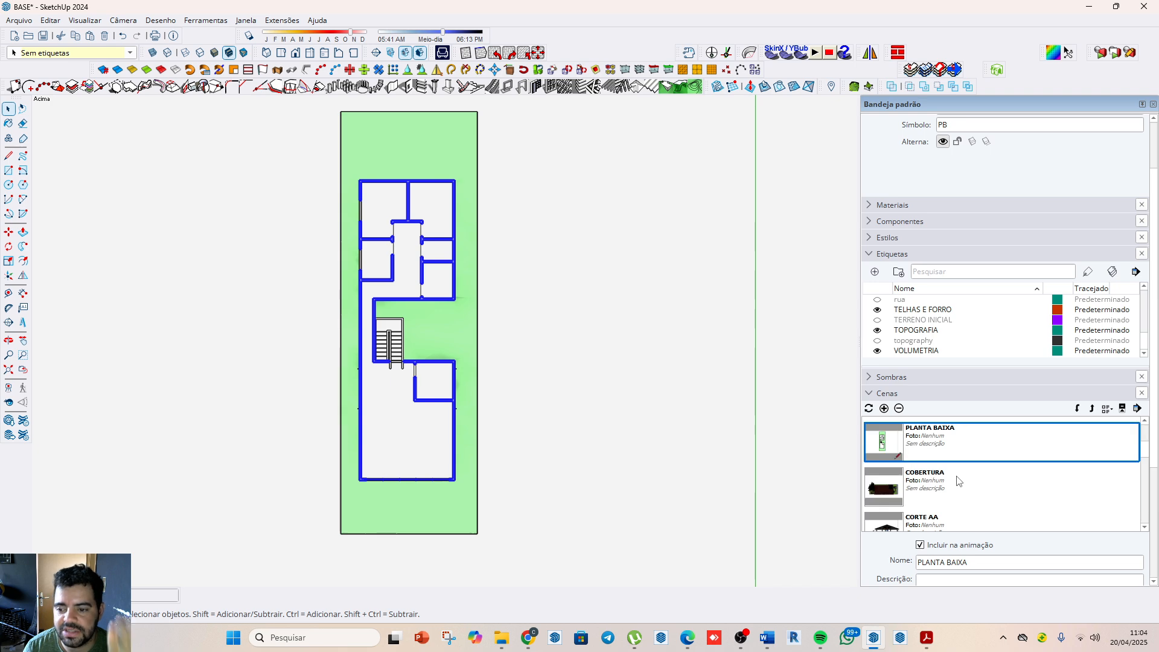
{"action": "left_click", "coordinate": [941, 490]}
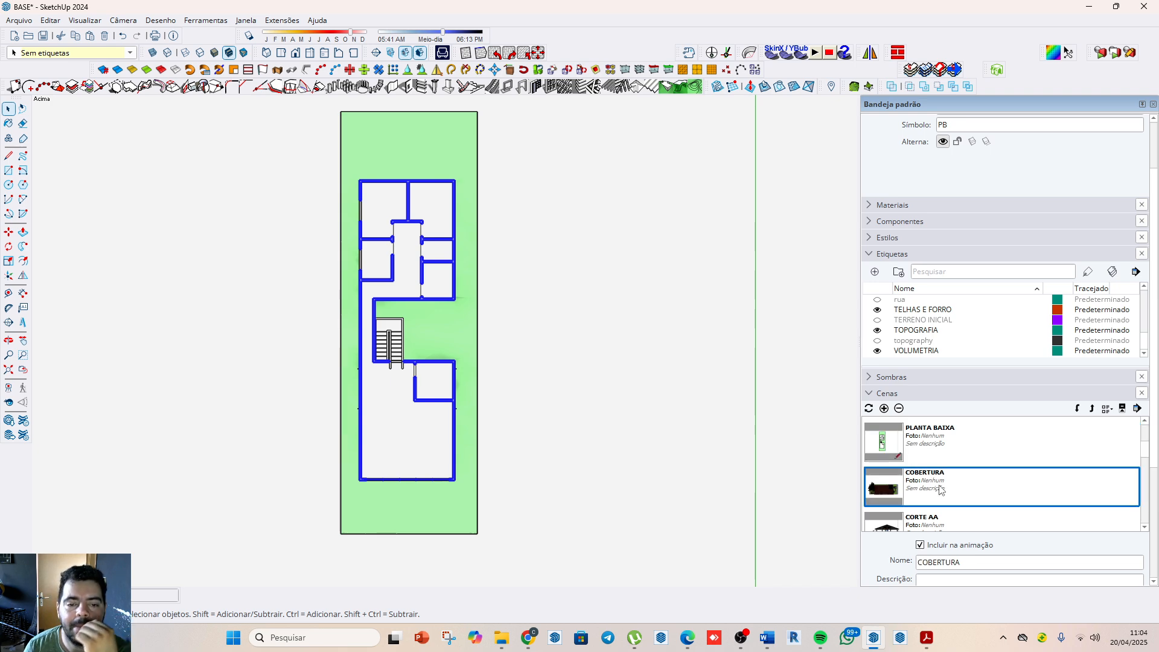
{"action": "double_click", "coordinate": [940, 490]}
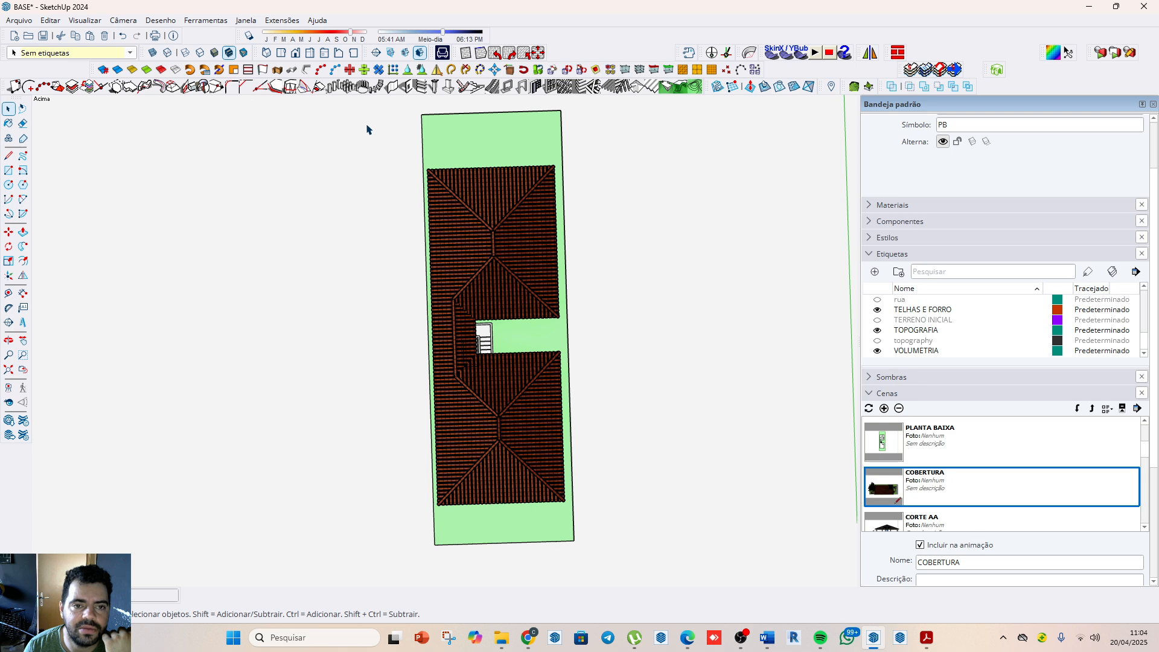
{"action": "left_click", "coordinate": [280, 54]}
{"action": "scroll", "coordinate": [376, 151], "scroll_direction": "down", "scroll_amount": 10}
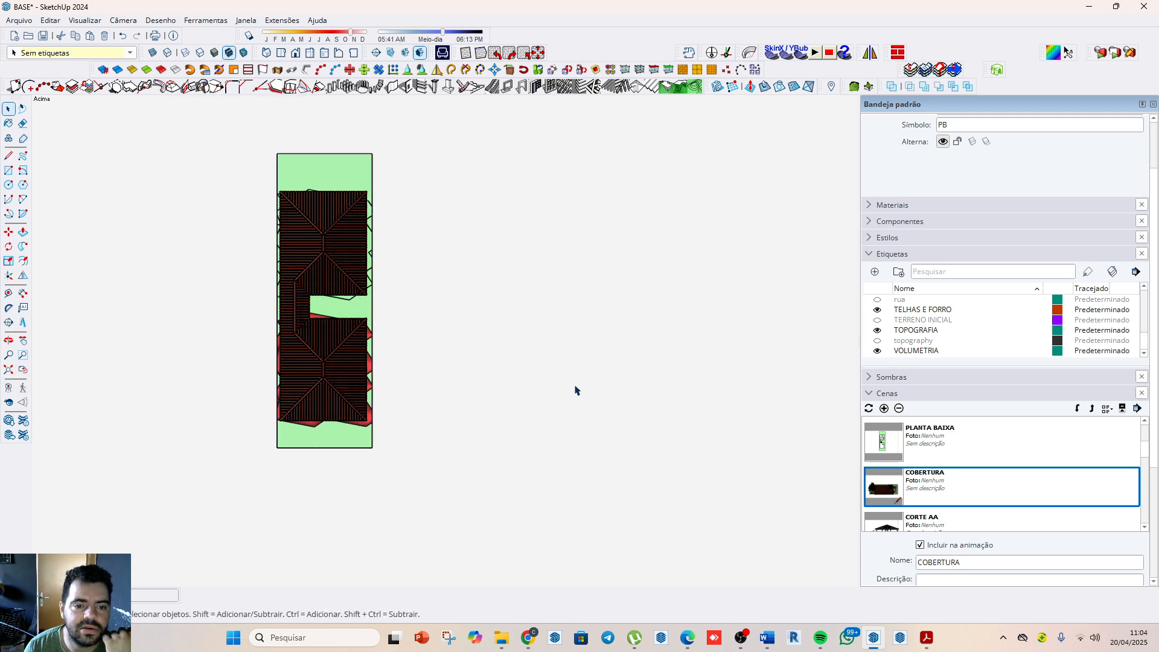
{"action": "scroll", "coordinate": [308, 167], "scroll_direction": "down", "scroll_amount": 2}
{"action": "scroll", "coordinate": [476, 392], "scroll_direction": "up", "scroll_amount": 8}
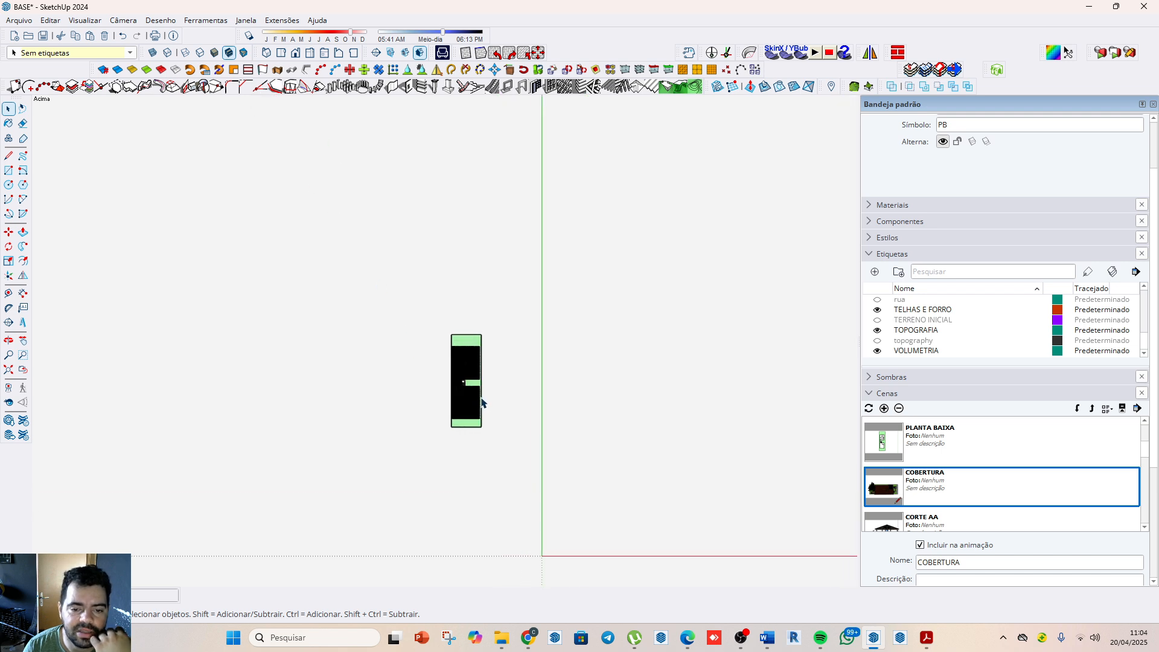
{"action": "scroll", "coordinate": [477, 393], "scroll_direction": "up", "scroll_amount": 3}
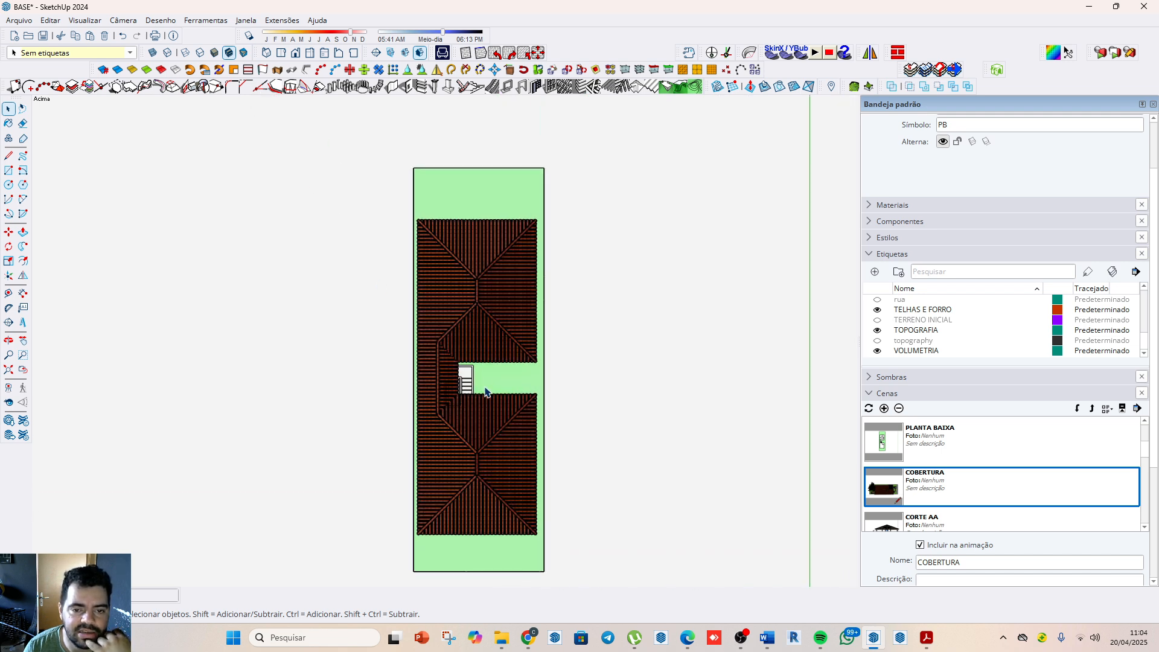
{"action": "scroll", "coordinate": [486, 392], "scroll_direction": "down", "scroll_amount": 1}
{"action": "scroll", "coordinate": [489, 398], "scroll_direction": "up", "scroll_amount": 2}
{"action": "scroll", "coordinate": [469, 362], "scroll_direction": "down", "scroll_amount": 2}
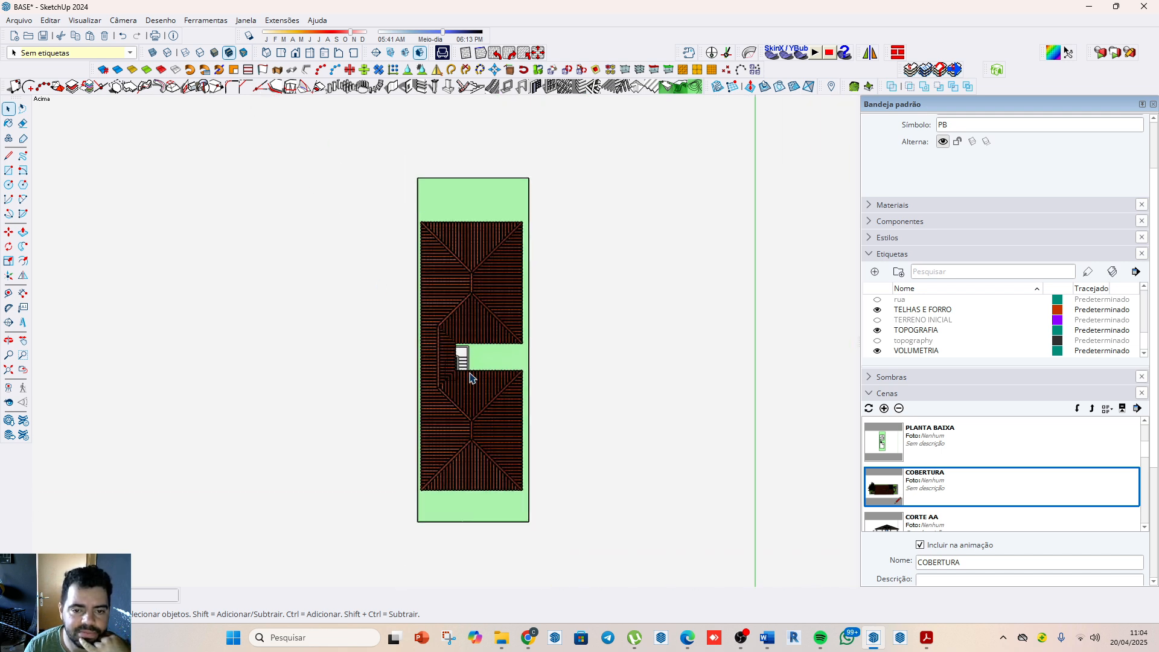
{"action": "scroll", "coordinate": [472, 378], "scroll_direction": "up", "scroll_amount": 1}
Step: Update the COBERTURA scene with the squared roof view, keeping all scene properties included
{"action": "right_click", "coordinate": [925, 487]}
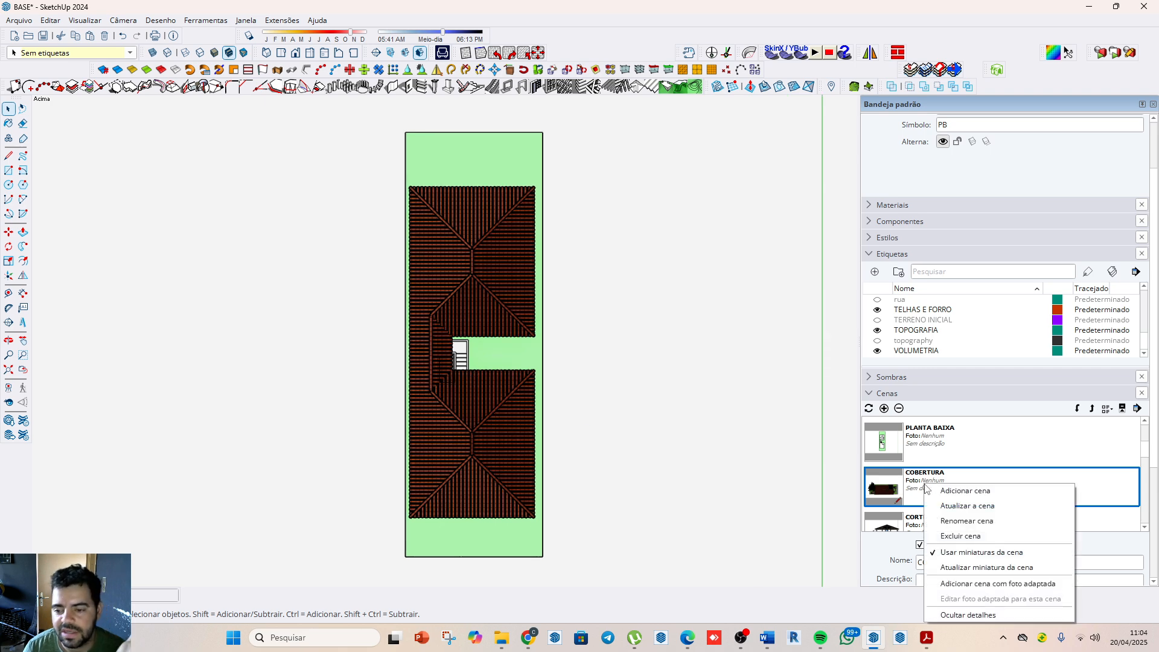
{"action": "left_click", "coordinate": [973, 505]}
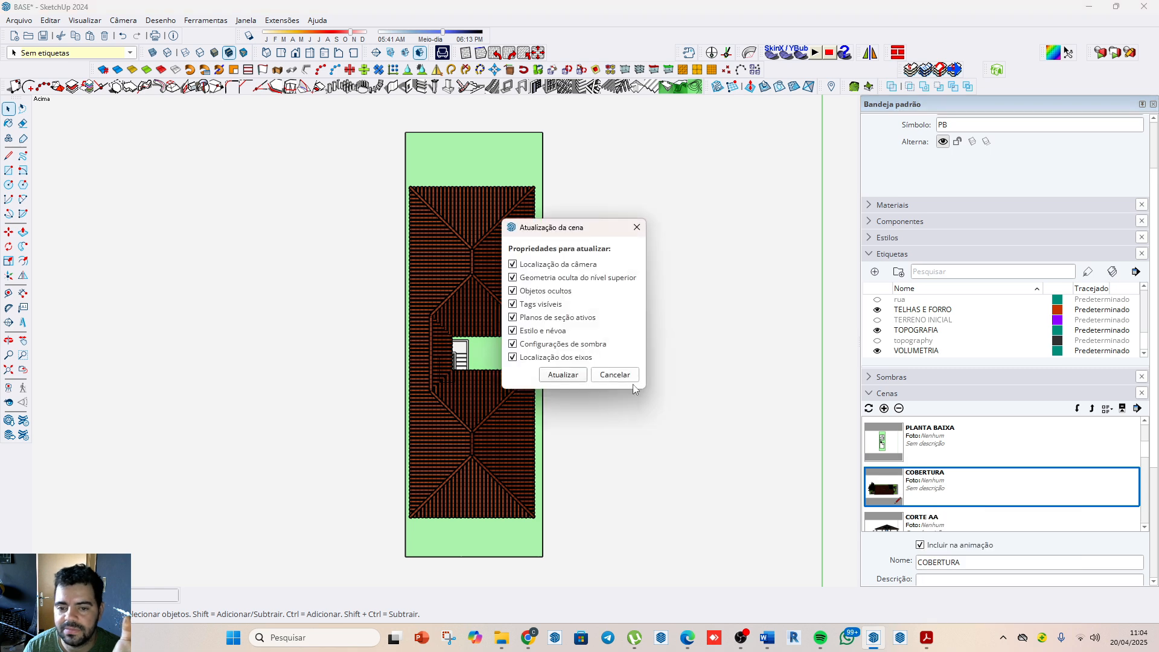
{"action": "left_click", "coordinate": [552, 376]}
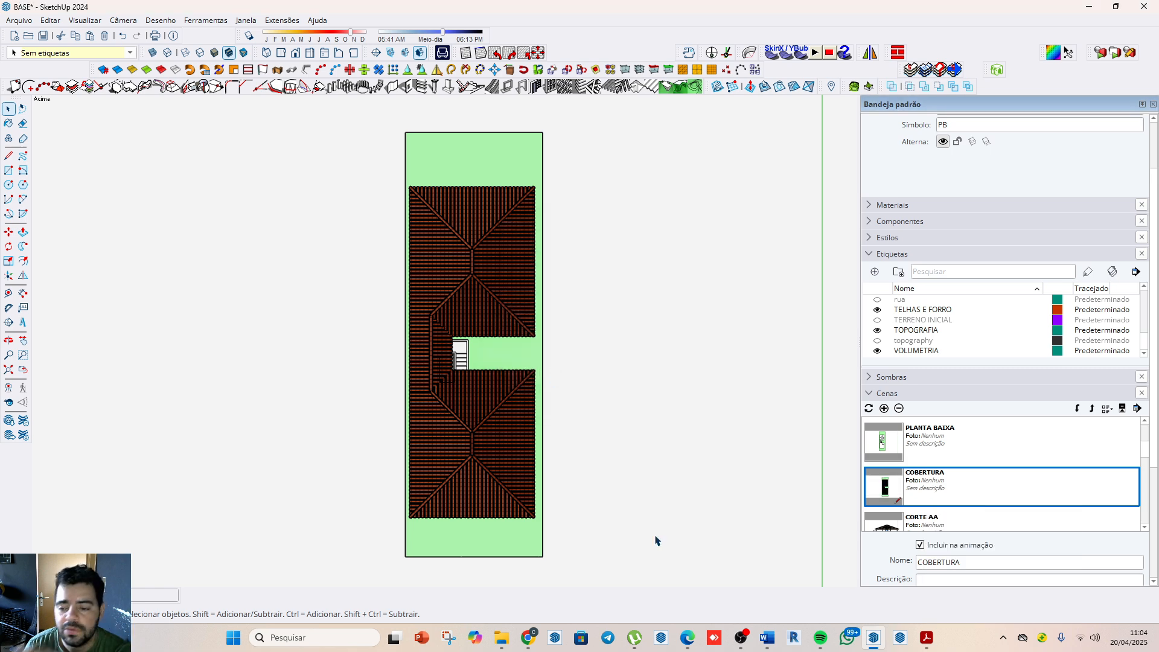
Step: Activate the CORTE AA scene and examine its section planes and the cut house from an oblique view
{"action": "scroll", "coordinate": [959, 519], "scroll_direction": "down", "scroll_amount": 1}
{"action": "left_click", "coordinate": [914, 489]}
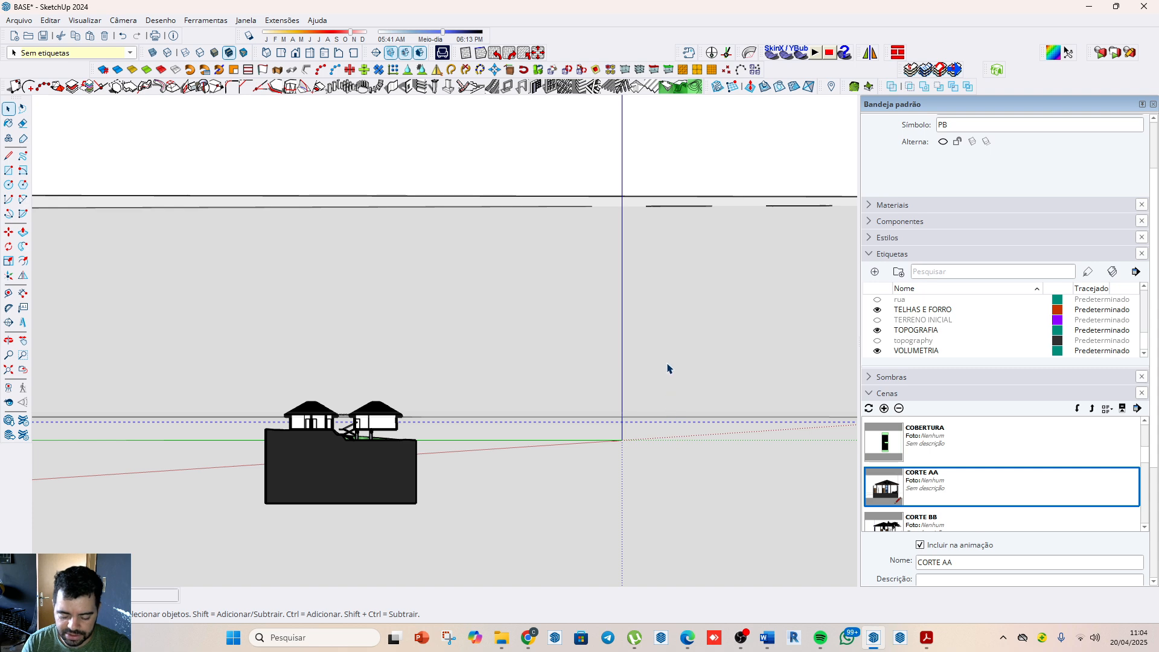
{"action": "middle_click_drag", "start_coordinate": [667, 368], "coordinate": [409, 443]}
{"action": "scroll", "coordinate": [409, 443], "scroll_direction": "down", "scroll_amount": 3}
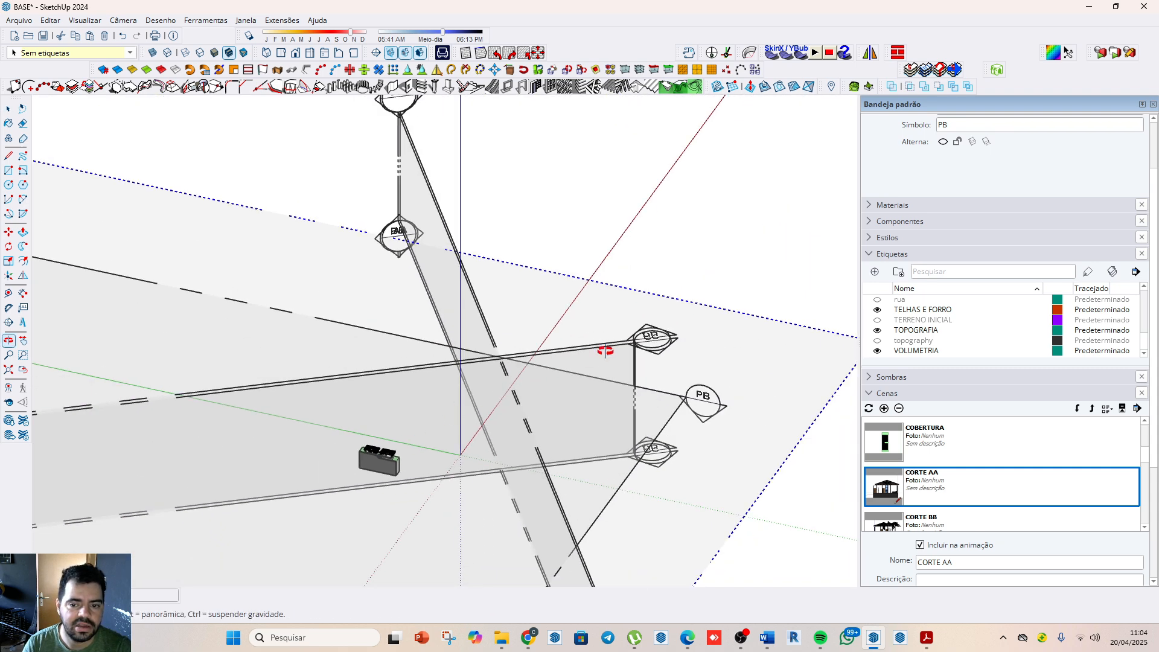
{"action": "left_click_drag", "start_coordinate": [631, 383], "coordinate": [639, 344]}
{"action": "scroll", "coordinate": [639, 344], "scroll_direction": "down", "scroll_amount": 2}
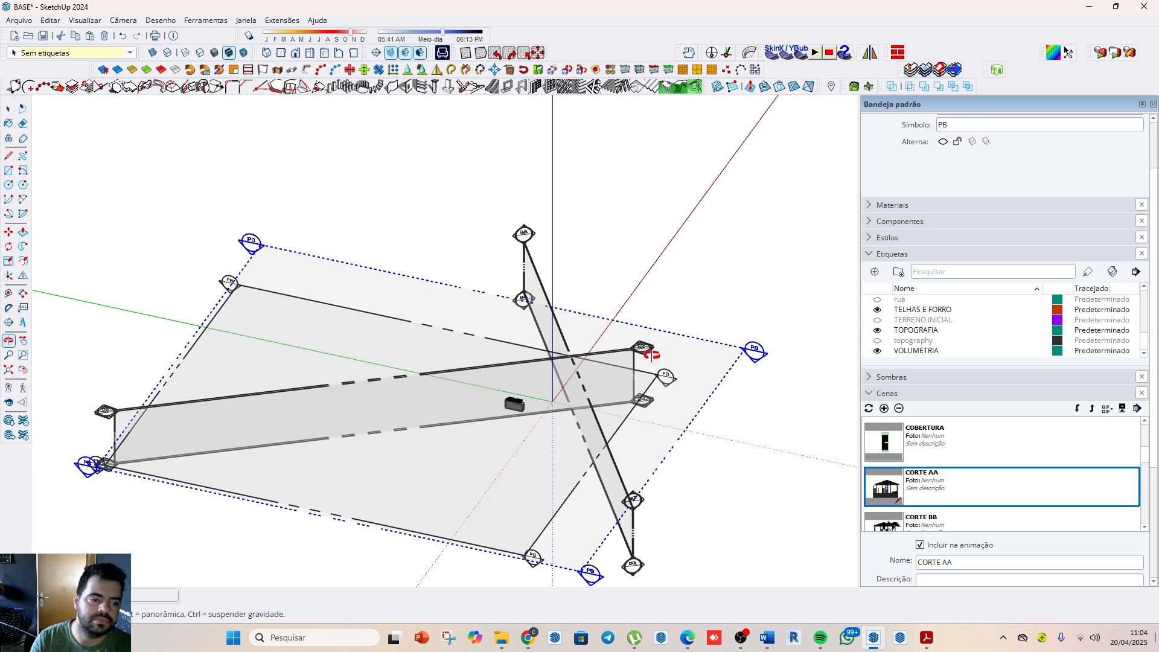
{"action": "scroll", "coordinate": [650, 354], "scroll_direction": "up", "scroll_amount": 2}
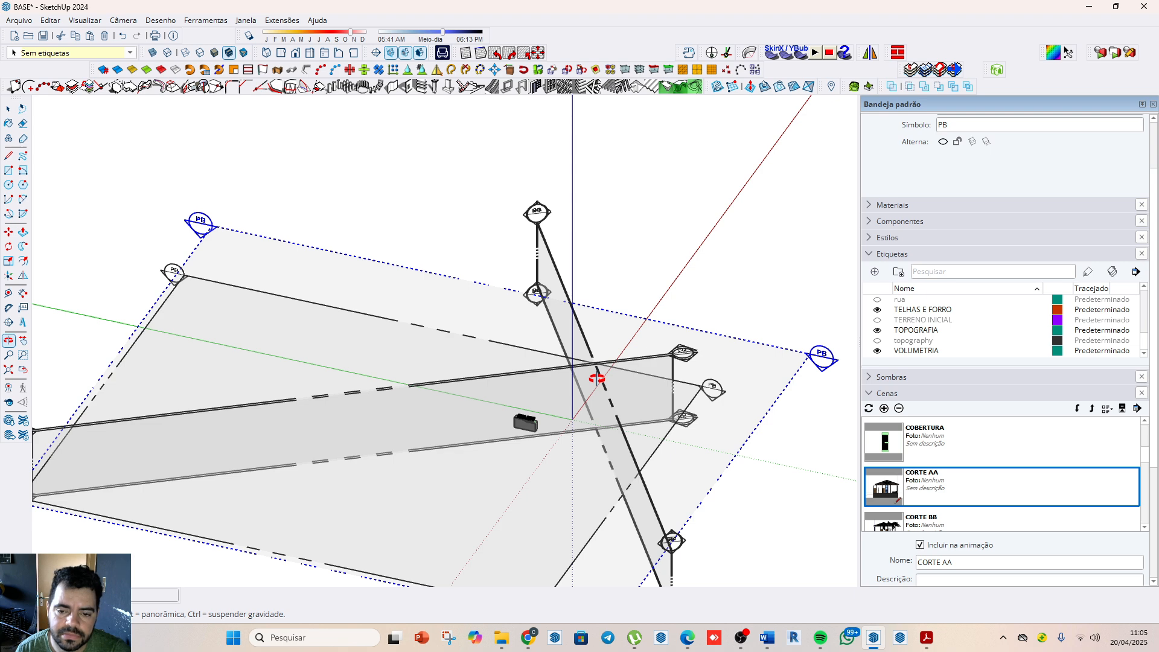
{"action": "key", "text": "space"}
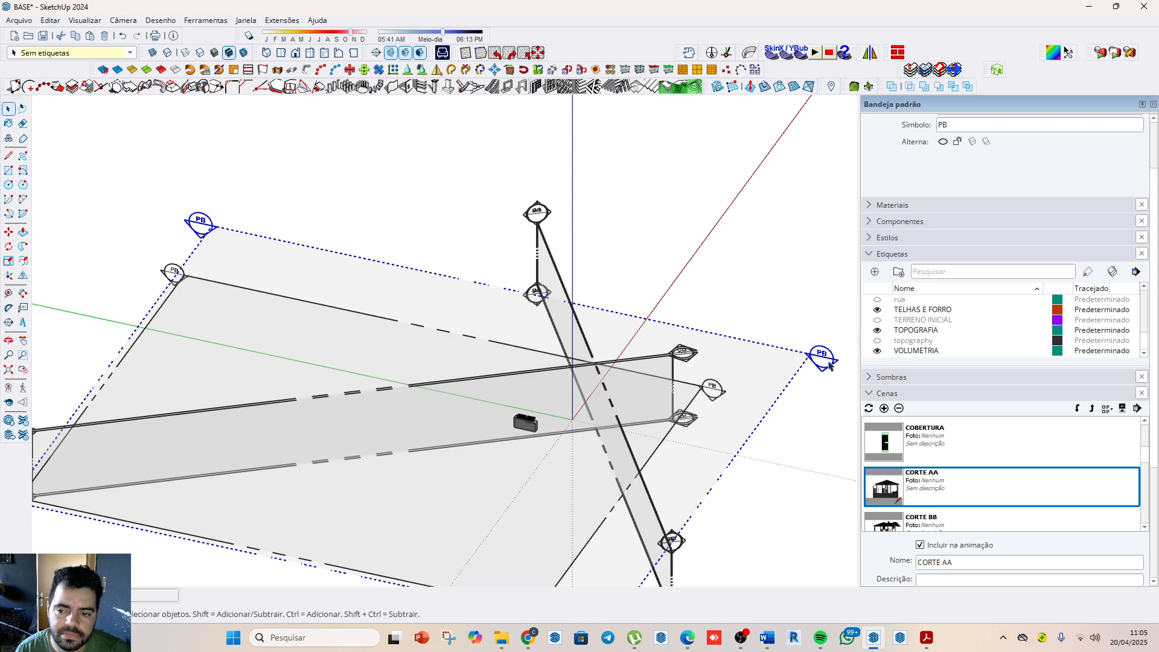
{"action": "scroll", "coordinate": [533, 423], "scroll_direction": "up", "scroll_amount": 10}
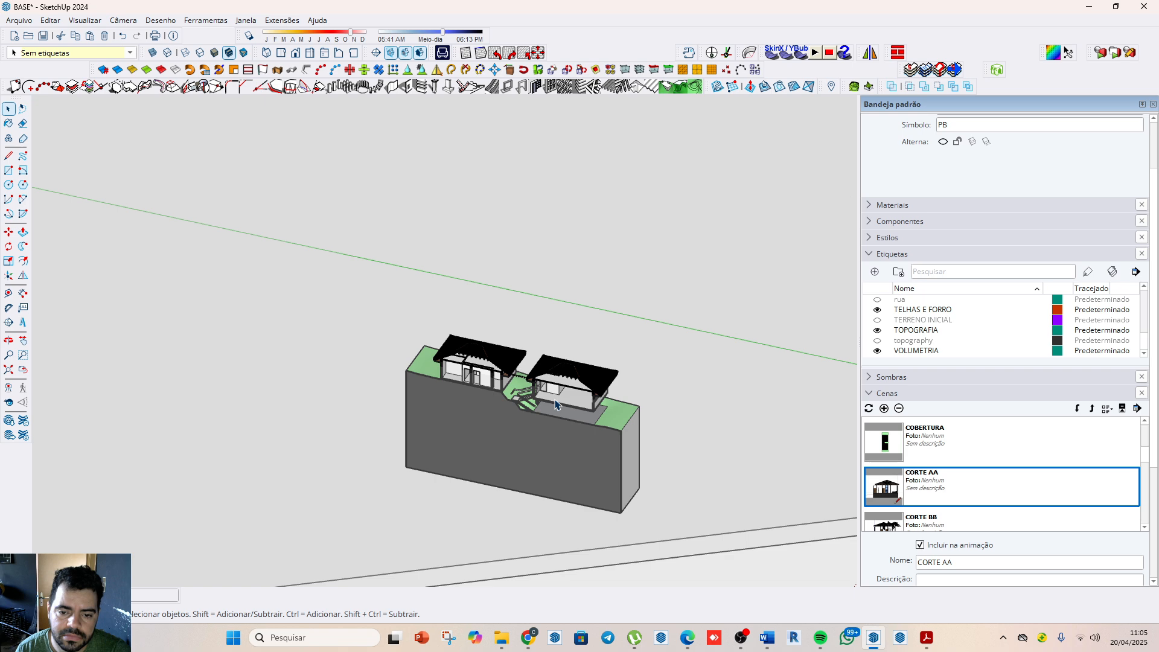
{"action": "scroll", "coordinate": [555, 403], "scroll_direction": "up", "scroll_amount": 4}
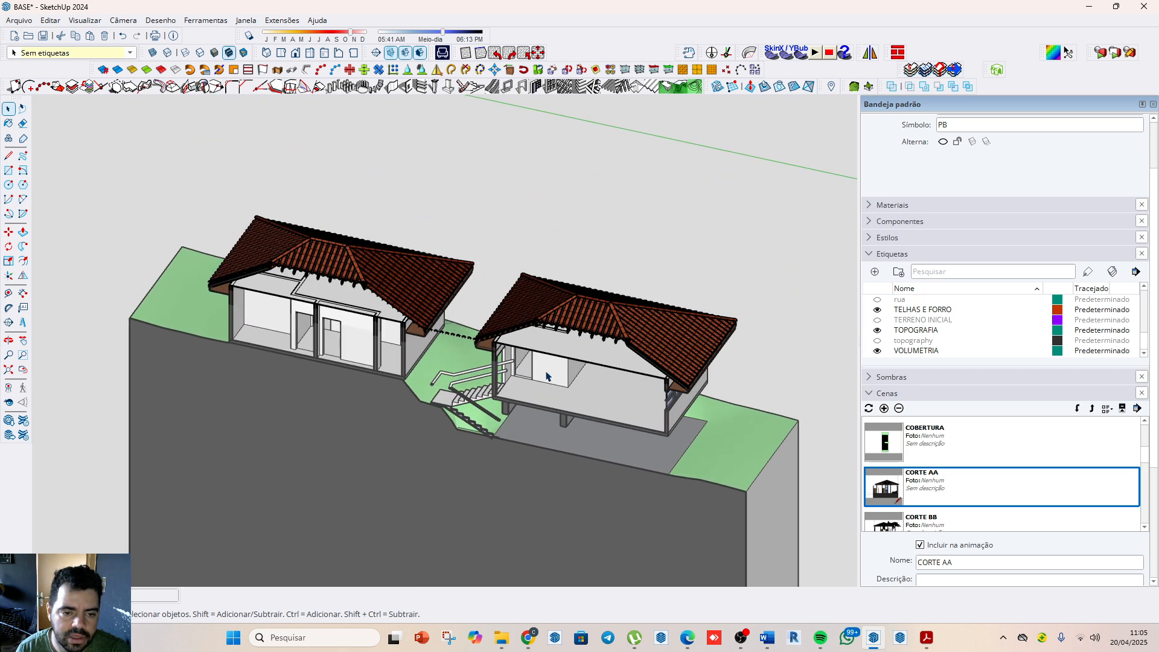
{"action": "scroll", "coordinate": [545, 373], "scroll_direction": "up", "scroll_amount": 2}
{"action": "scroll", "coordinate": [554, 293], "scroll_direction": "down", "scroll_amount": 2}
Step: Return to the CORTE AA scene and frame both cut house volumes with the stair and terrain in the section view
{"action": "double_click", "coordinate": [912, 502]}
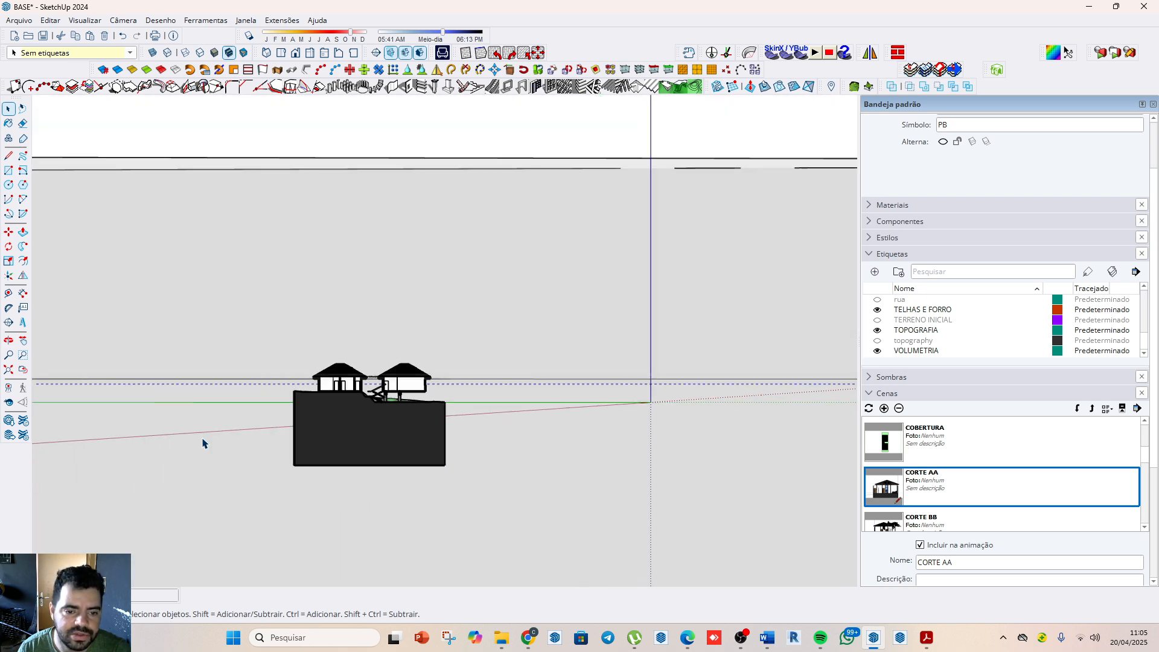
{"action": "scroll", "coordinate": [349, 408], "scroll_direction": "up", "scroll_amount": 2}
{"action": "scroll", "coordinate": [429, 360], "scroll_direction": "up", "scroll_amount": 2}
{"action": "scroll", "coordinate": [407, 300], "scroll_direction": "up", "scroll_amount": 2}
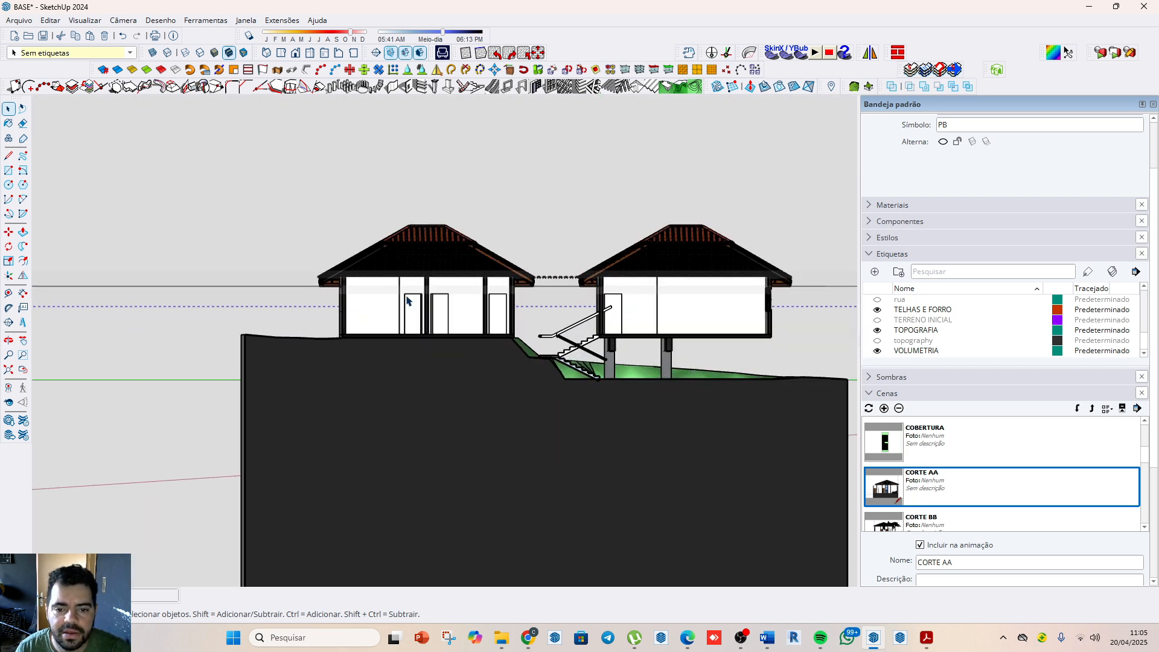
{"action": "scroll", "coordinate": [604, 307], "scroll_direction": "up", "scroll_amount": 1}
{"action": "scroll", "coordinate": [688, 348], "scroll_direction": "up", "scroll_amount": 1}
{"action": "scroll", "coordinate": [576, 310], "scroll_direction": "up", "scroll_amount": 1}
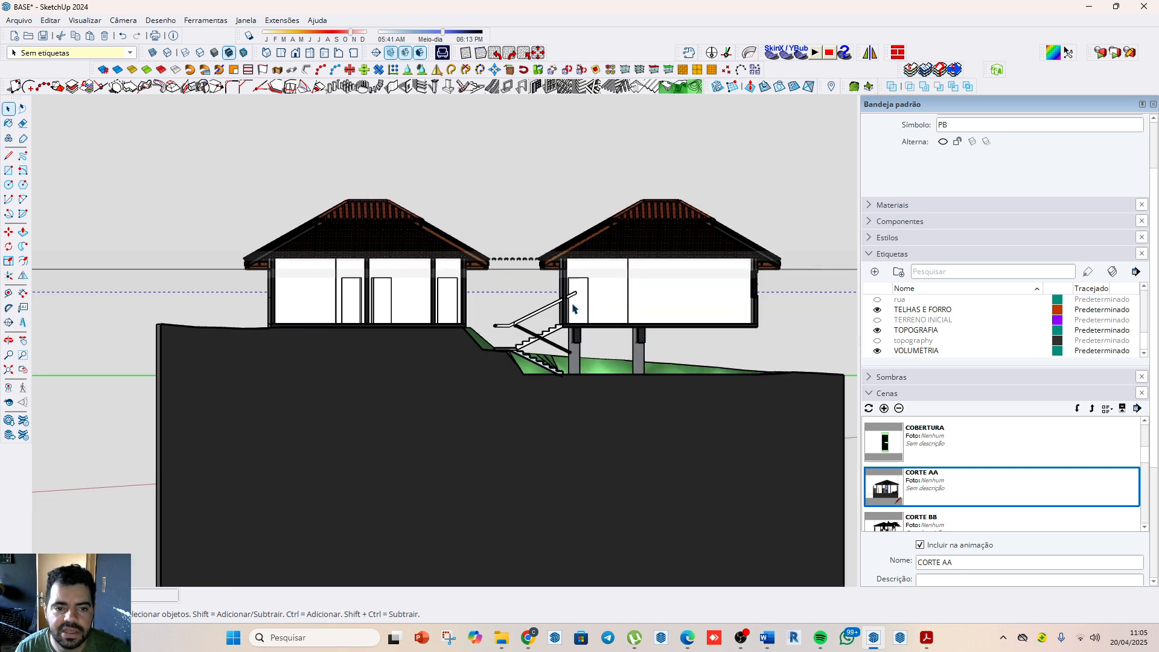
{"action": "scroll", "coordinate": [720, 343], "scroll_direction": "up", "scroll_amount": 1}
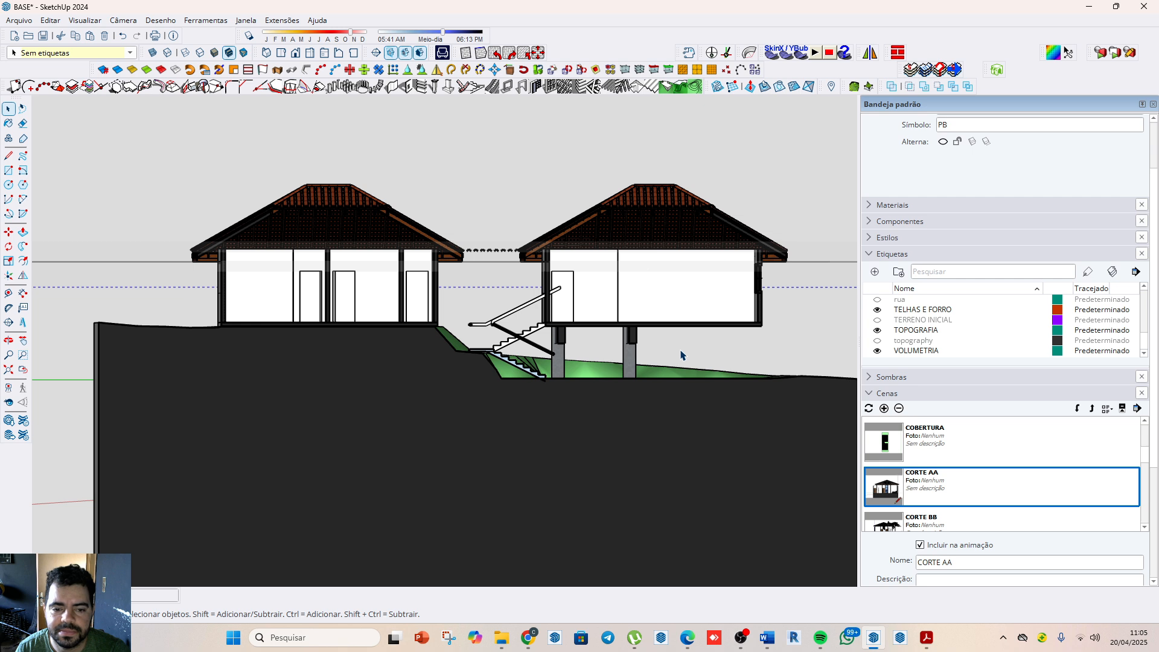
{"action": "middle_click_drag", "start_coordinate": [678, 453], "coordinate": [654, 472], "text": "shift"}
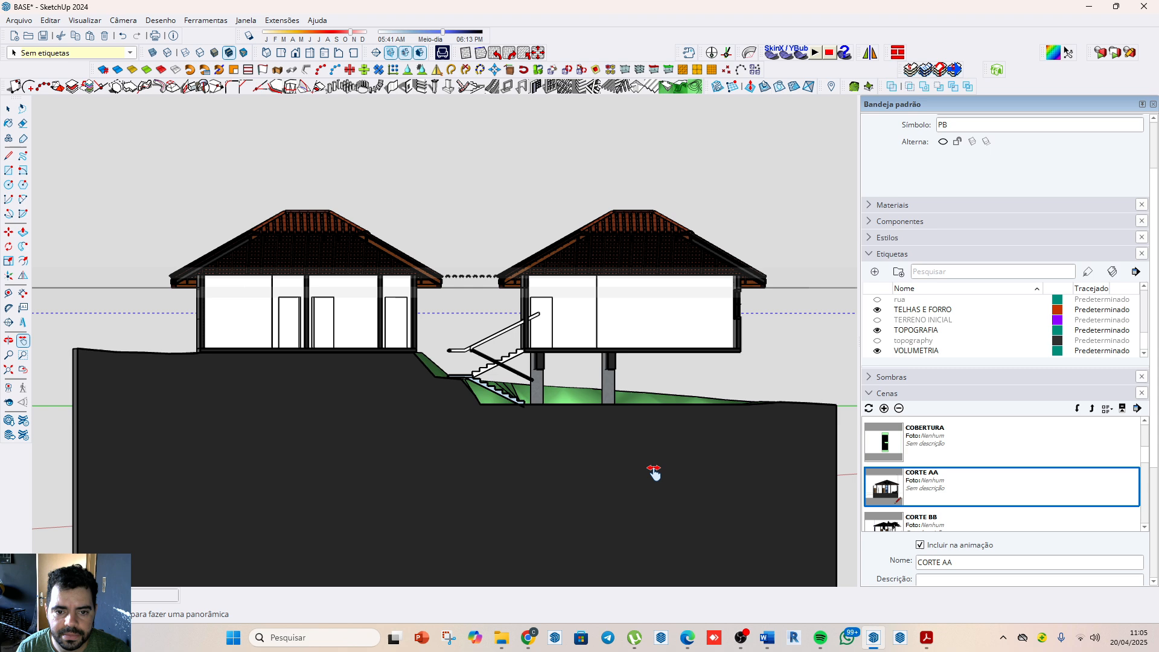
Step: Hide the section planes and update the CORTE AA scene with all properties, saving the style changes as a new style
{"action": "left_click", "coordinate": [390, 52]}
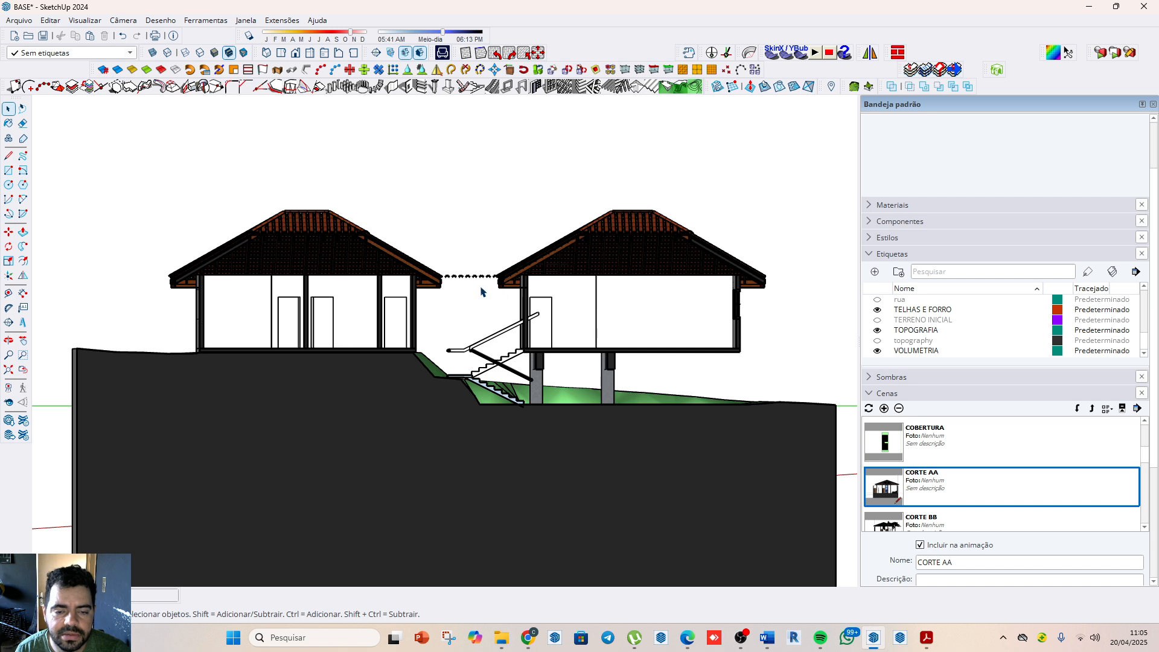
{"action": "right_click", "coordinate": [952, 479]}
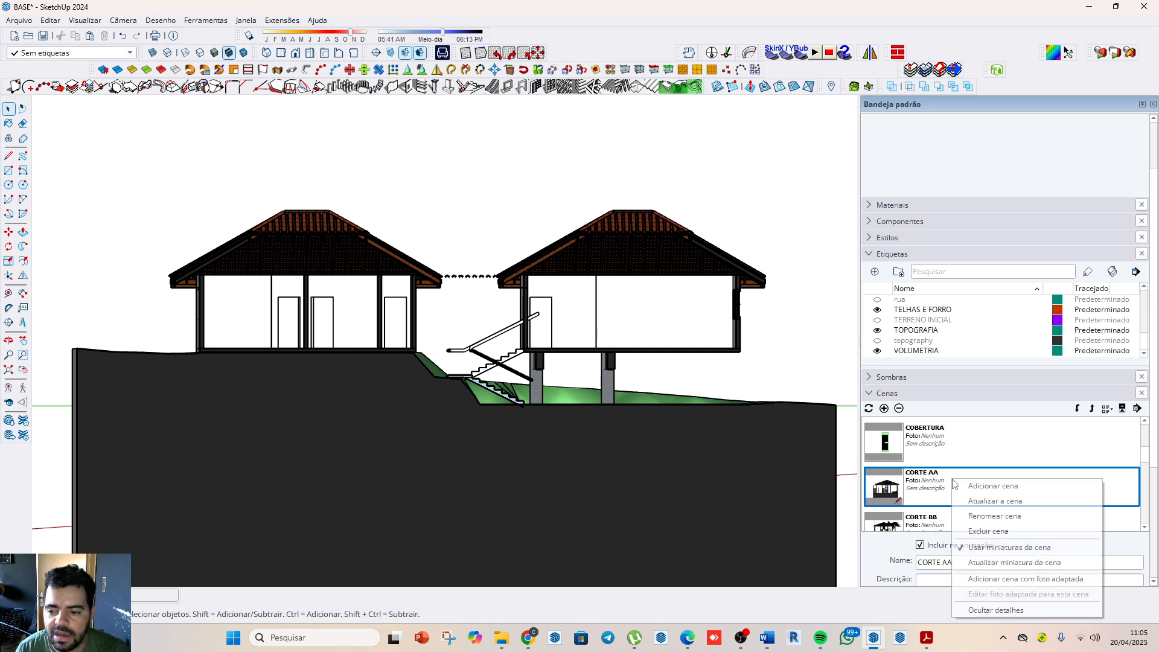
{"action": "left_click", "coordinate": [994, 501]}
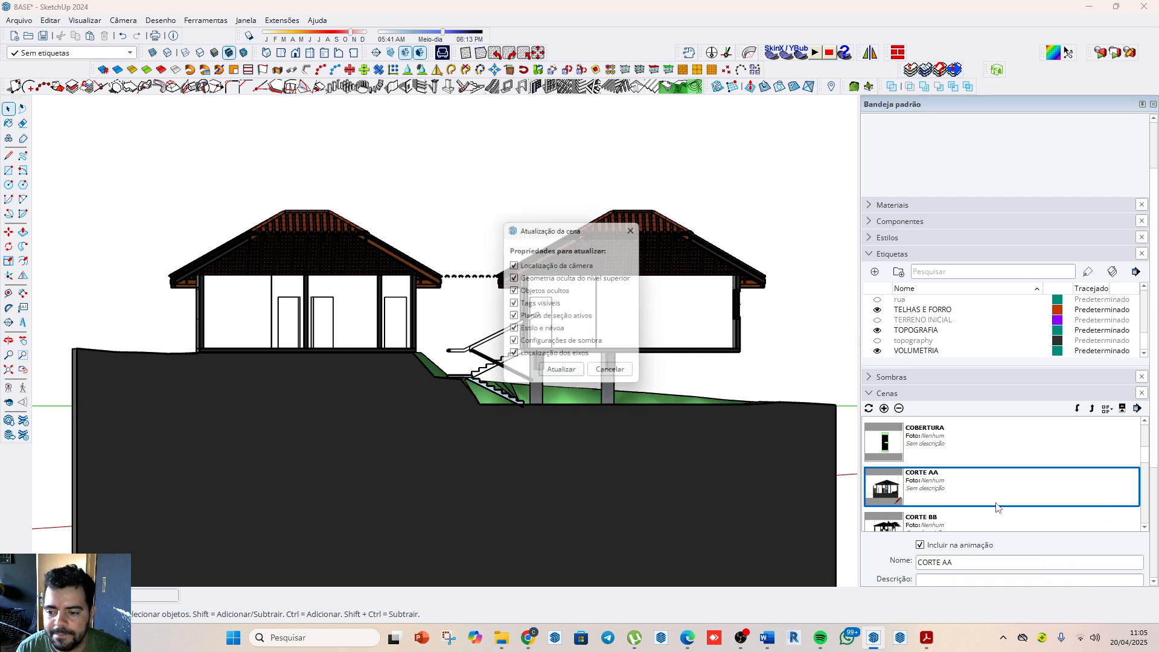
{"action": "left_click", "coordinate": [564, 373]}
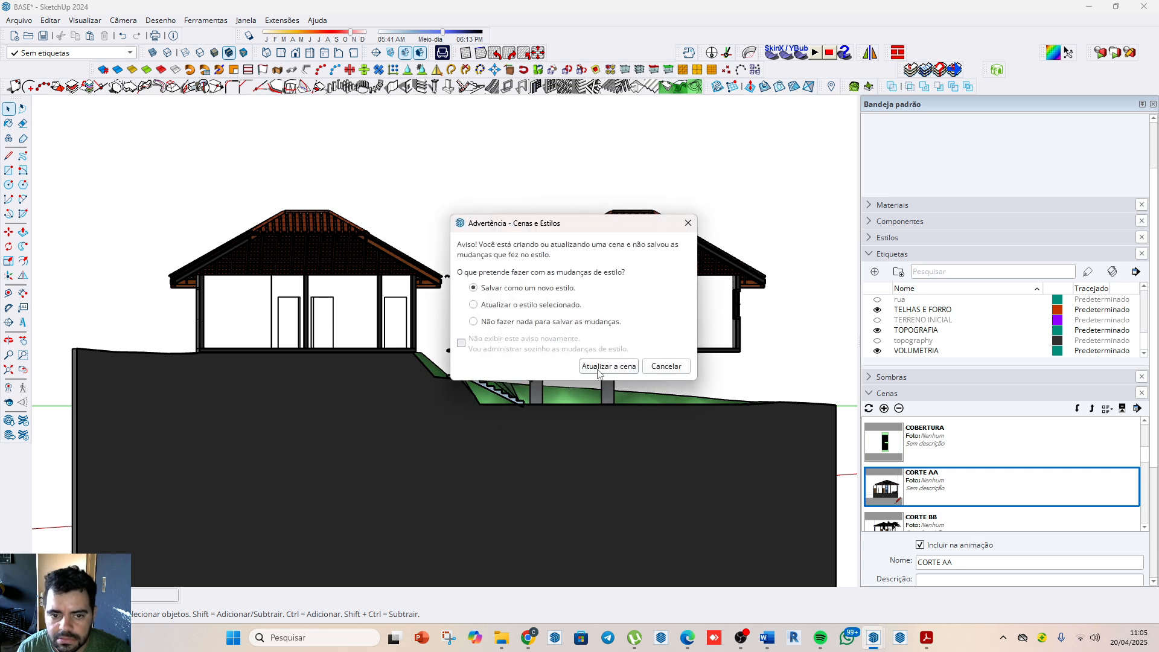
{"action": "left_click", "coordinate": [598, 366]}
Step: Activate the CORTE BB scene and examine its section planes and the cut house from an oblique view
{"action": "left_click", "coordinate": [945, 519]}
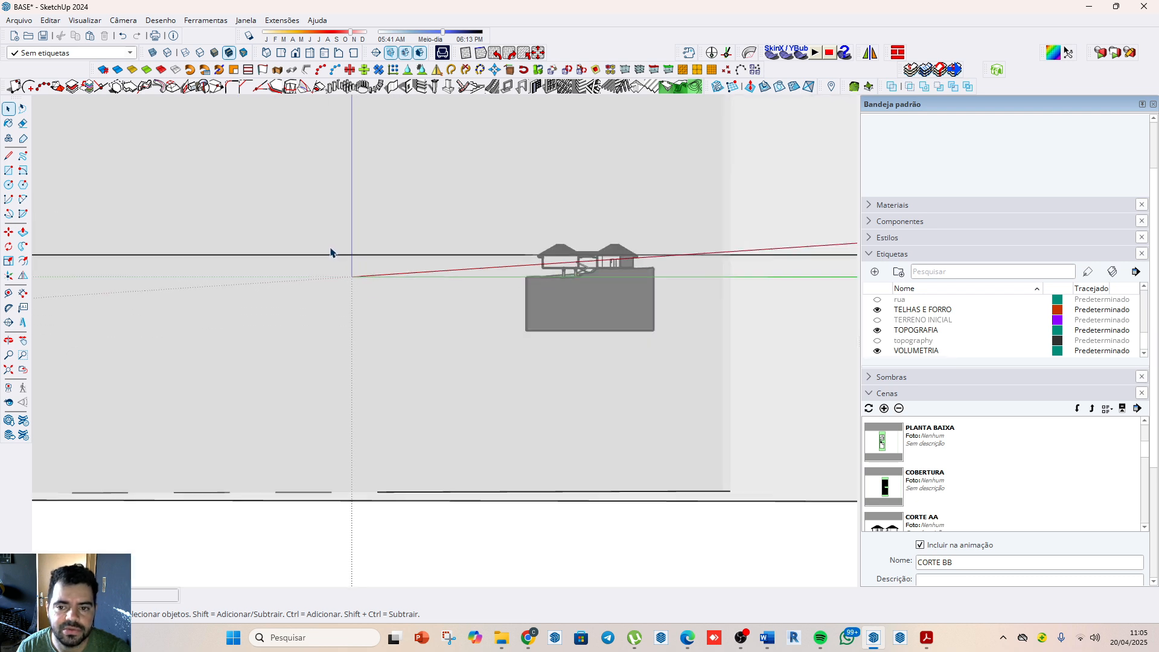
{"action": "scroll", "coordinate": [603, 269], "scroll_direction": "down", "scroll_amount": 8}
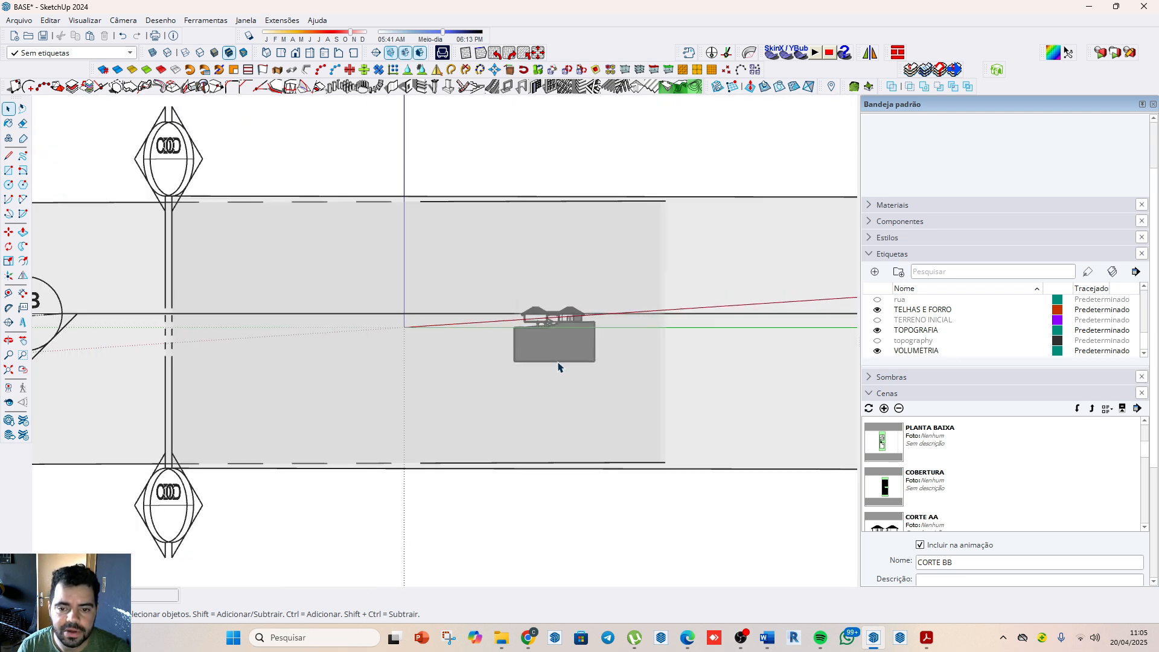
{"action": "middle_click_drag", "start_coordinate": [647, 228], "coordinate": [478, 529]}
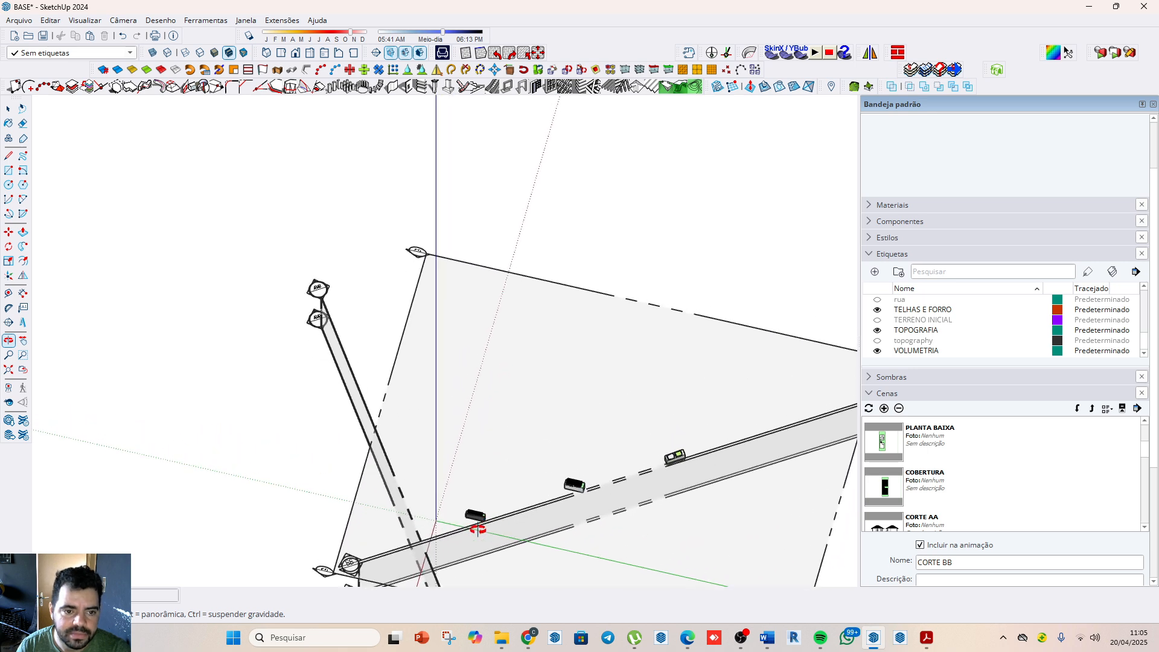
{"action": "scroll", "coordinate": [310, 331], "scroll_direction": "up", "scroll_amount": 6}
{"action": "scroll", "coordinate": [291, 193], "scroll_direction": "down", "scroll_amount": 2}
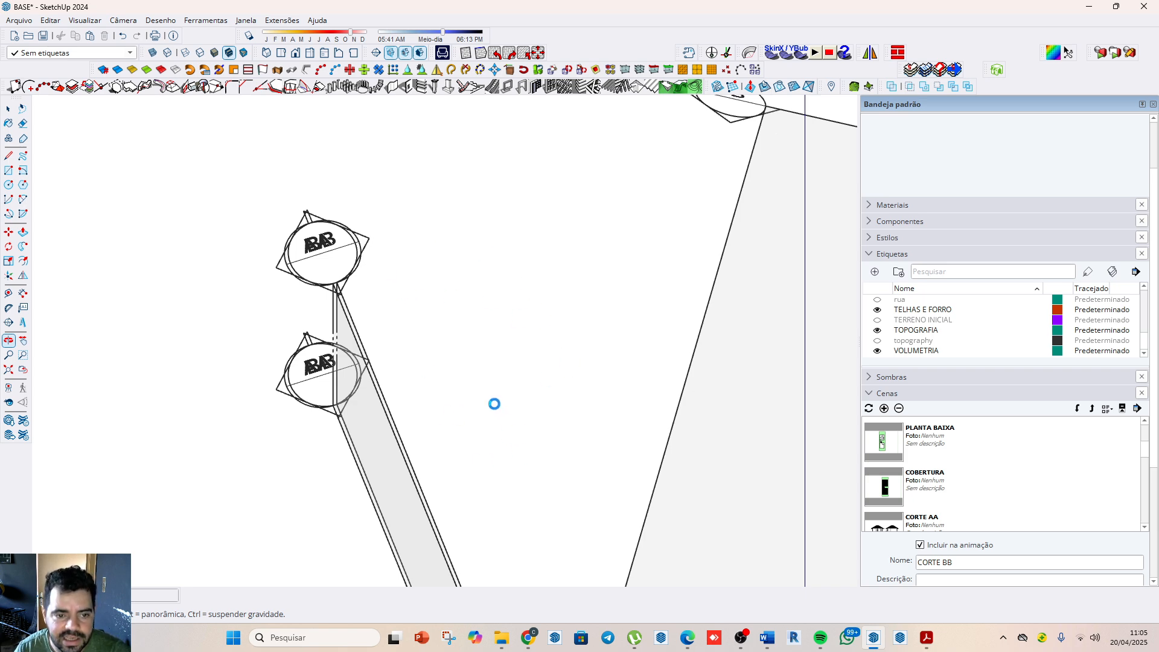
{"action": "left_click", "coordinate": [634, 637]}
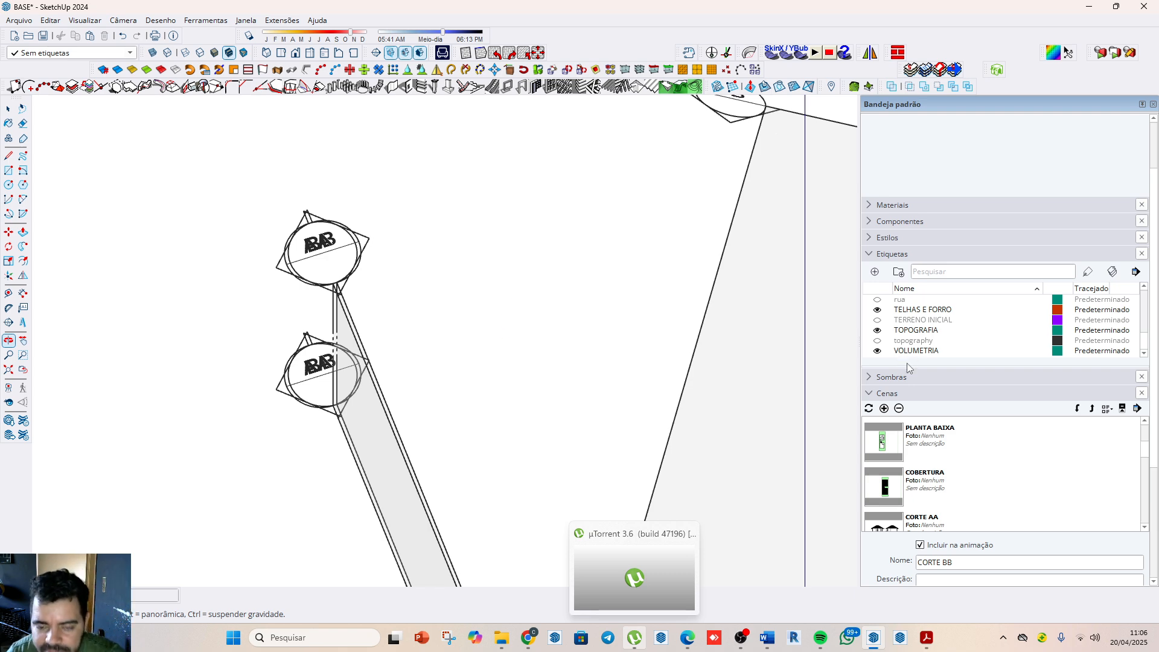
{"action": "left_click_drag", "start_coordinate": [785, 347], "coordinate": [511, 228]}
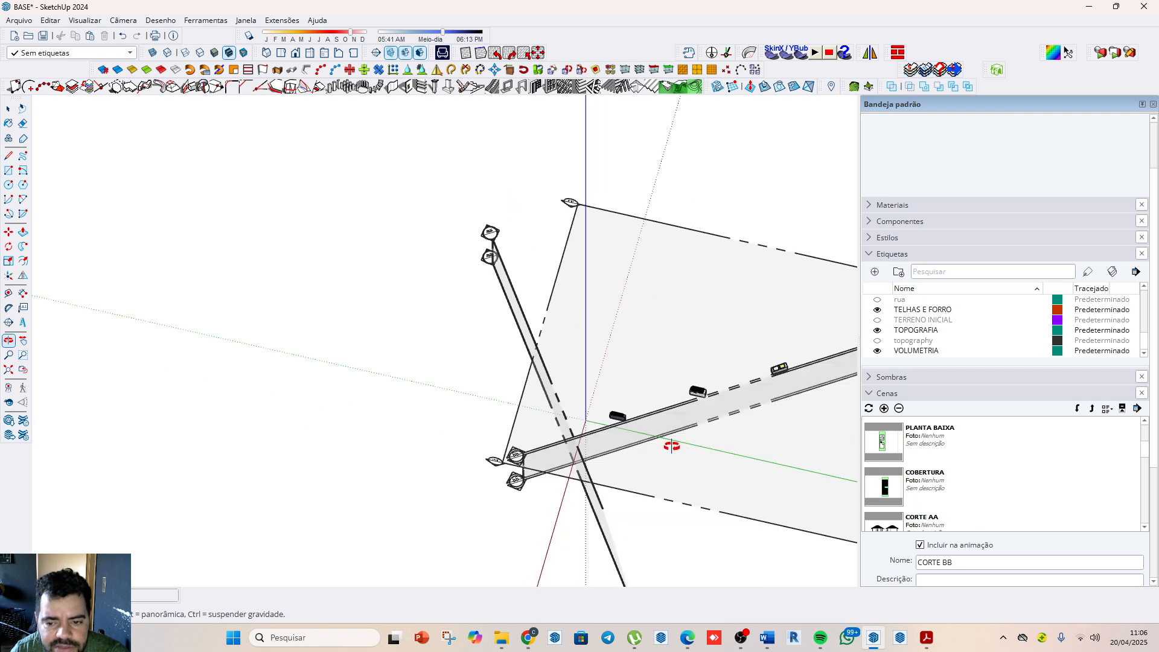
{"action": "left_click_drag", "start_coordinate": [671, 445], "coordinate": [569, 551]}
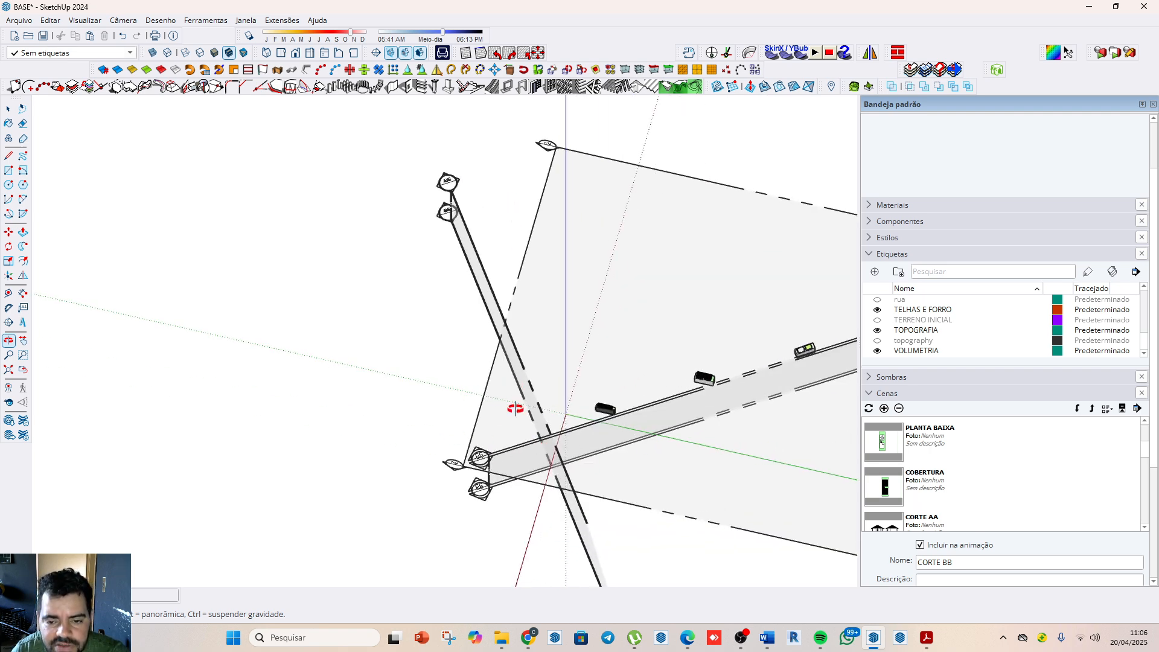
{"action": "scroll", "coordinate": [596, 442], "scroll_direction": "up", "scroll_amount": 10}
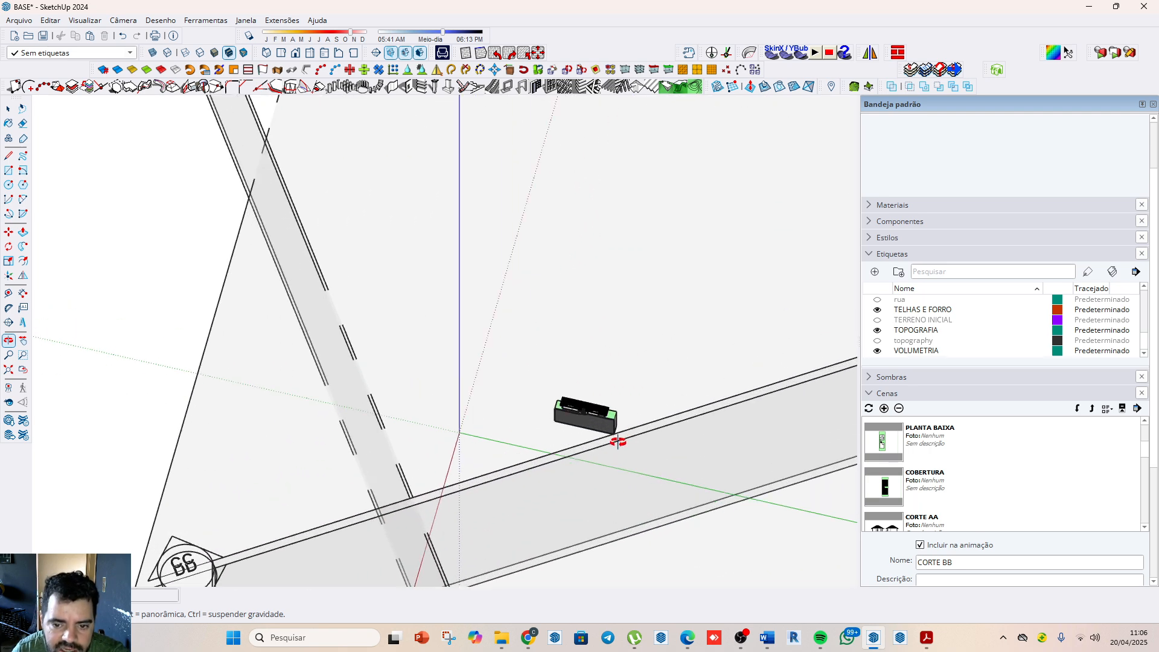
{"action": "scroll", "coordinate": [543, 346], "scroll_direction": "up", "scroll_amount": 5}
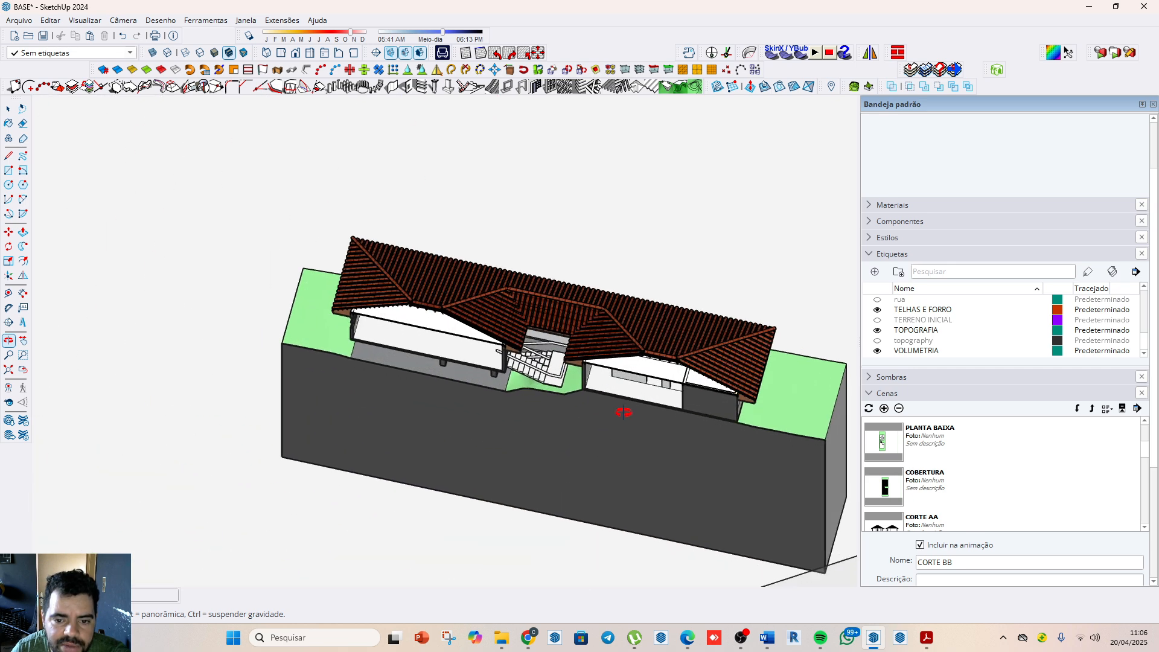
Step: Turn the CORTE BB view to face the longitudinal cut of the house and hide the section planes
{"action": "left_click_drag", "start_coordinate": [623, 410], "coordinate": [676, 96]}
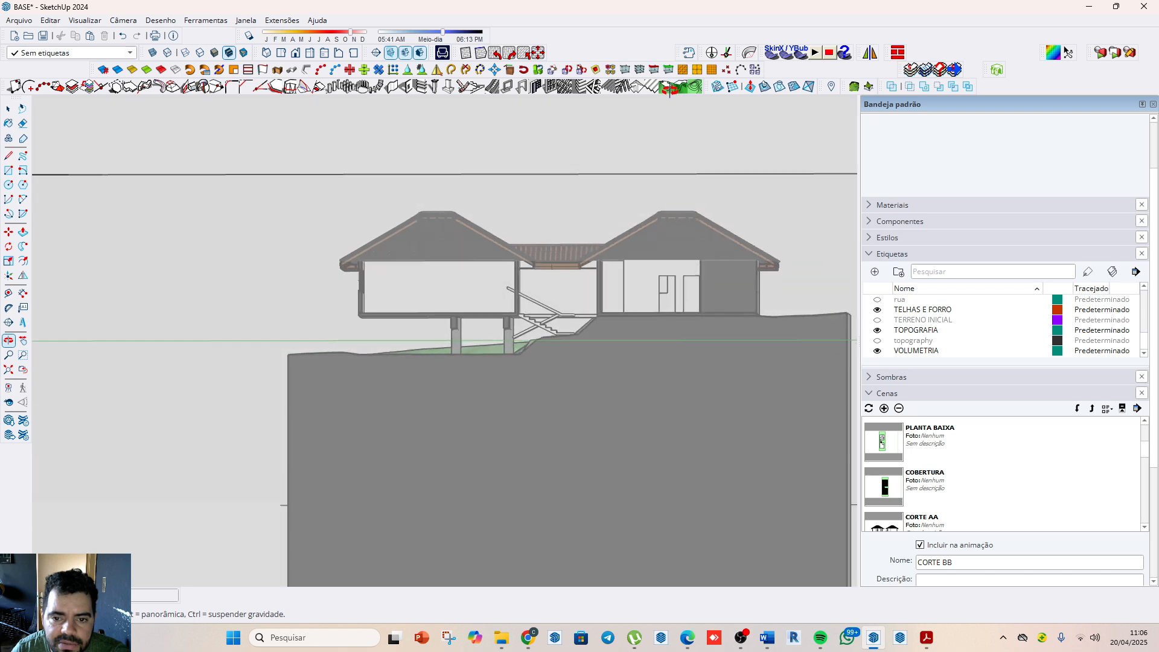
{"action": "left_click", "coordinate": [391, 56]}
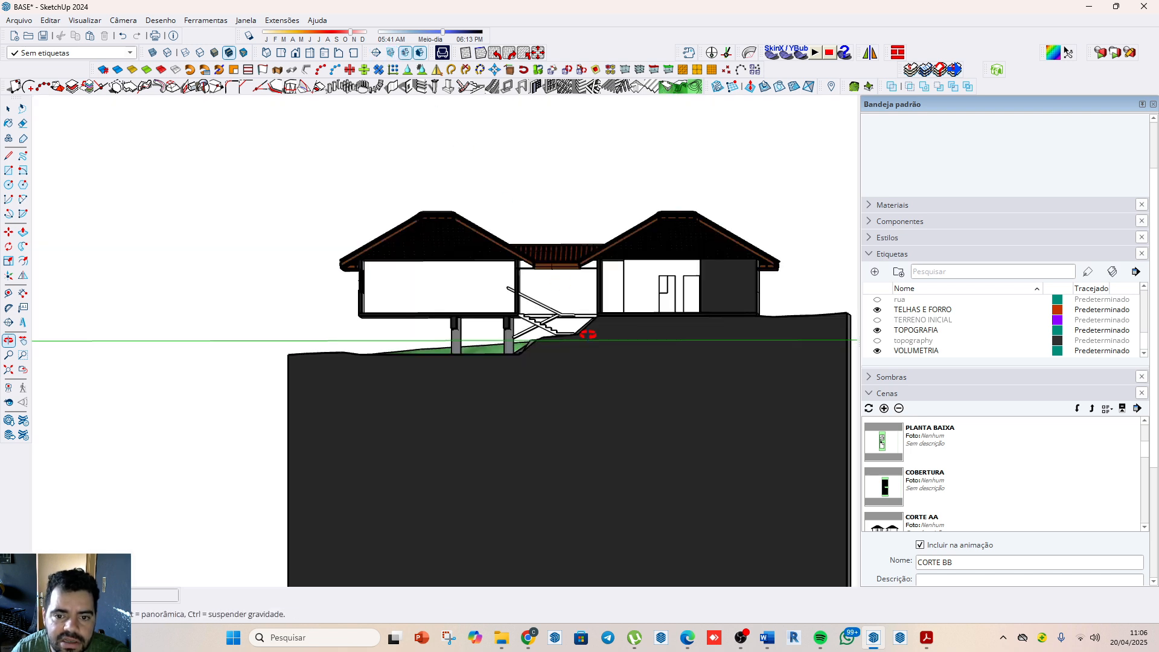
{"action": "left_click_drag", "start_coordinate": [587, 333], "coordinate": [611, 345]}
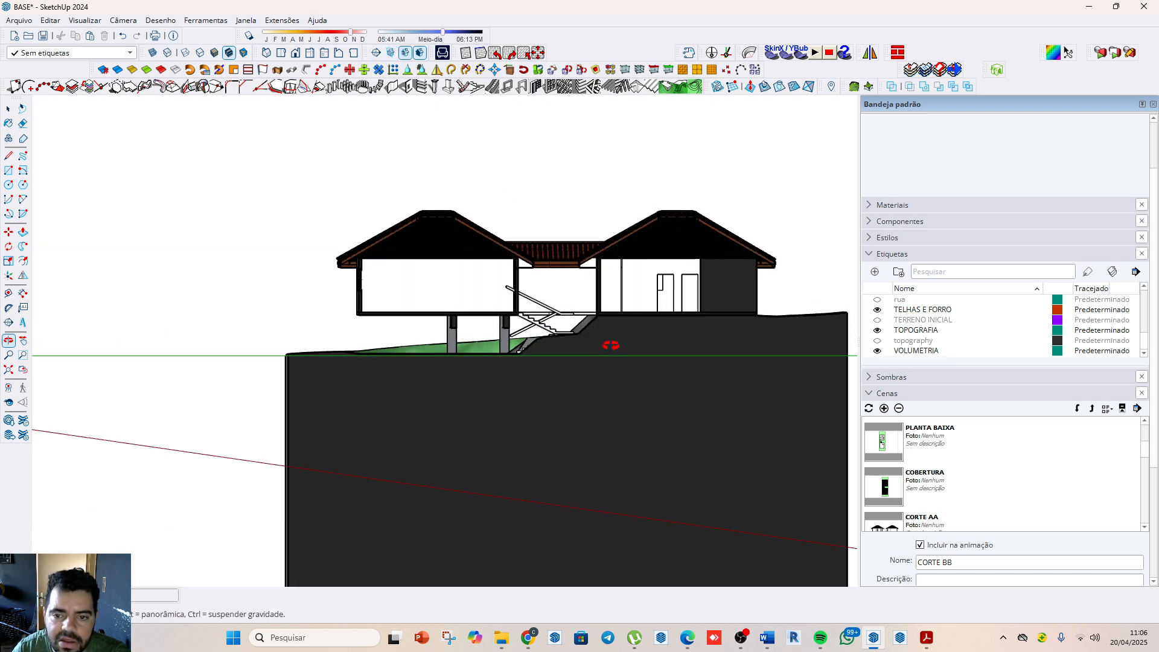
Step: Try the left, right and back standard views to square the camera to the section cut
{"action": "left_click", "coordinate": [124, 21]}
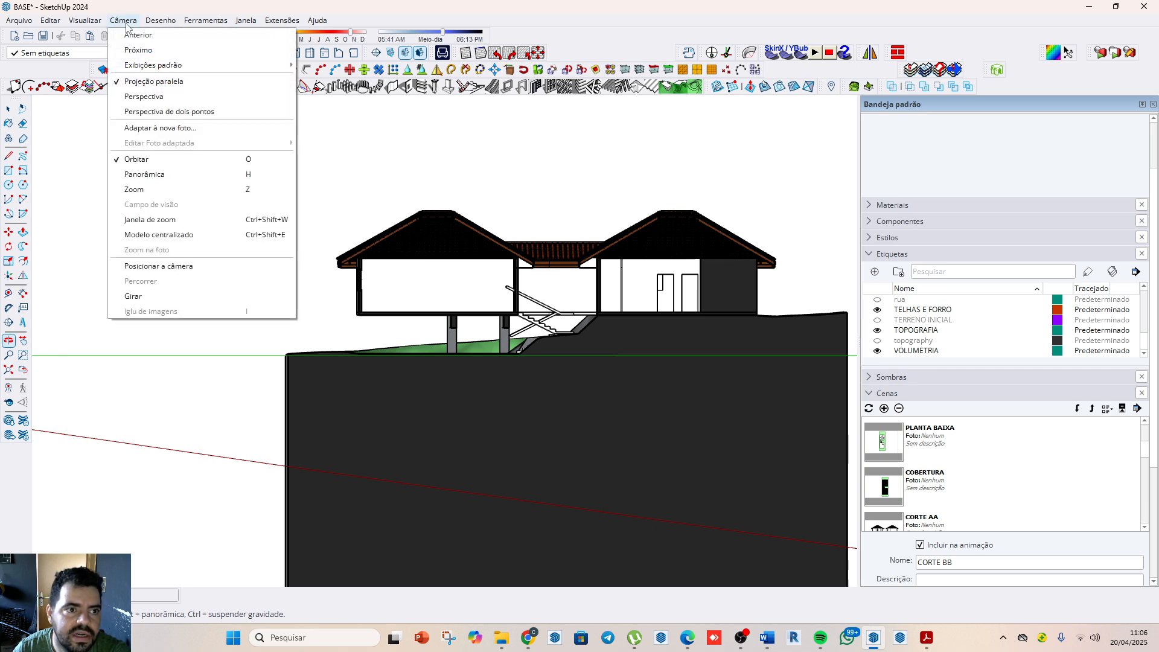
{"action": "left_click", "coordinate": [162, 6]}
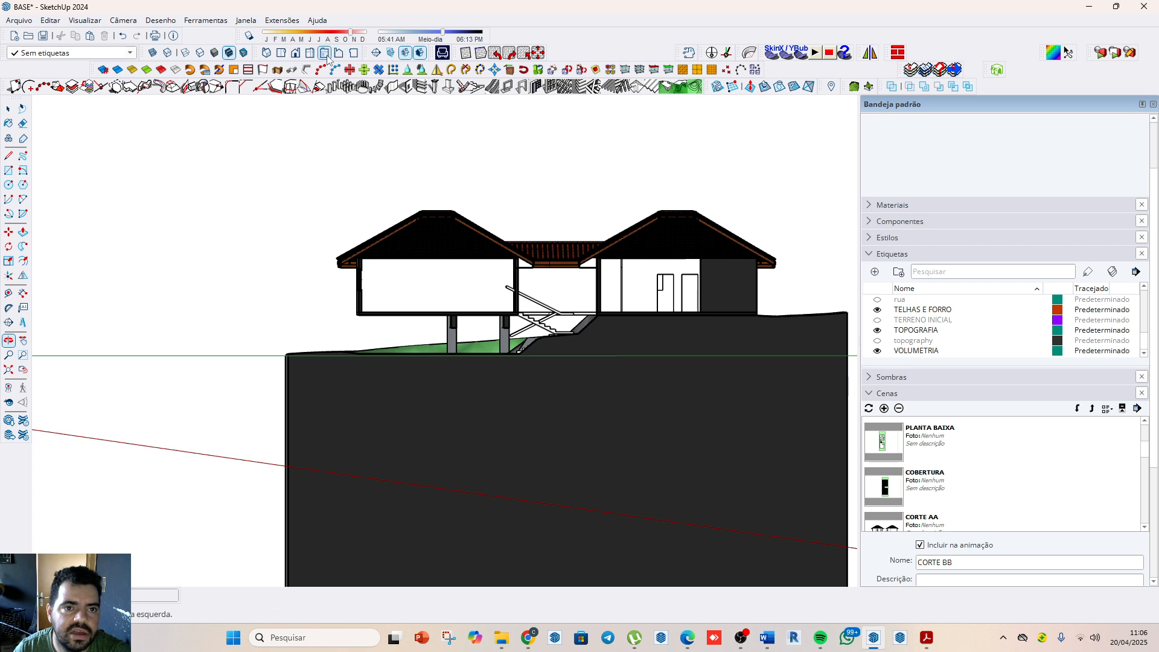
{"action": "left_click", "coordinate": [325, 54]}
{"action": "left_click", "coordinate": [314, 54]}
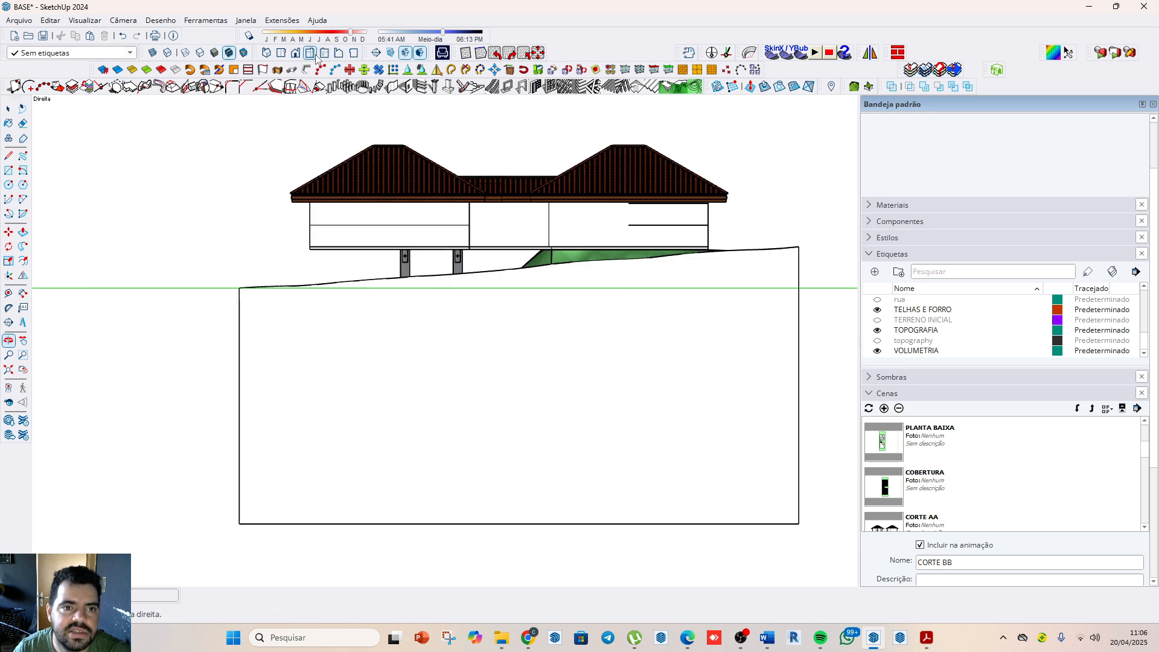
{"action": "left_click", "coordinate": [340, 54]}
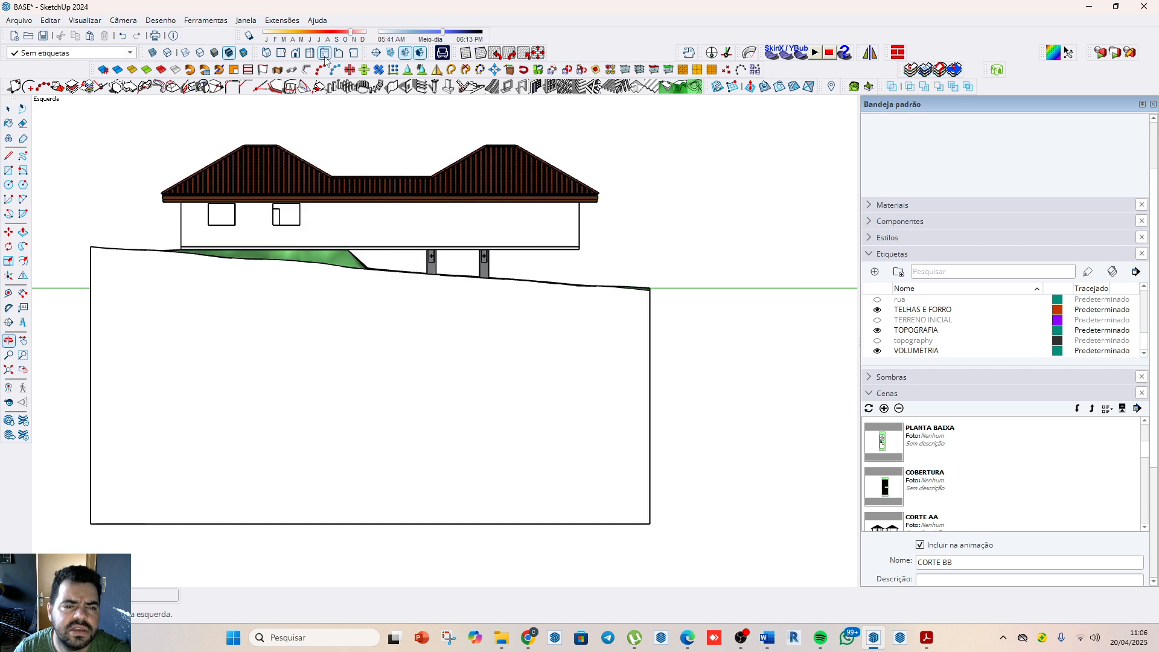
{"action": "left_click", "coordinate": [345, 56]}
{"action": "scroll", "coordinate": [311, 254], "scroll_direction": "down", "scroll_amount": 5}
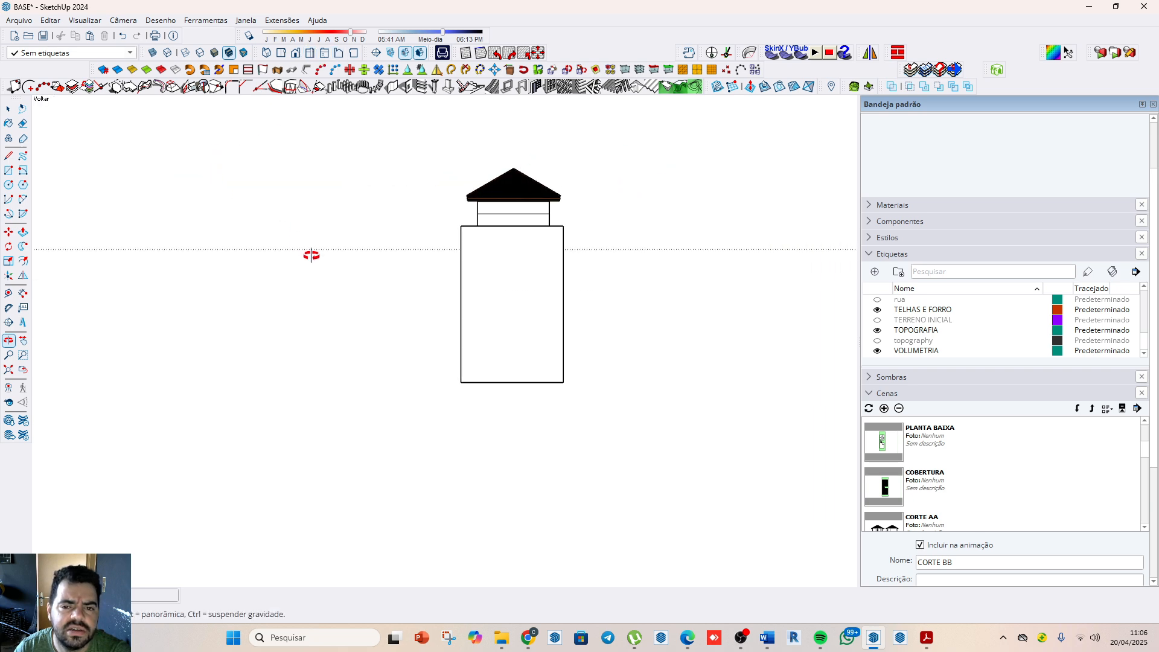
{"action": "scroll", "coordinate": [374, 254], "scroll_direction": "down", "scroll_amount": 6}
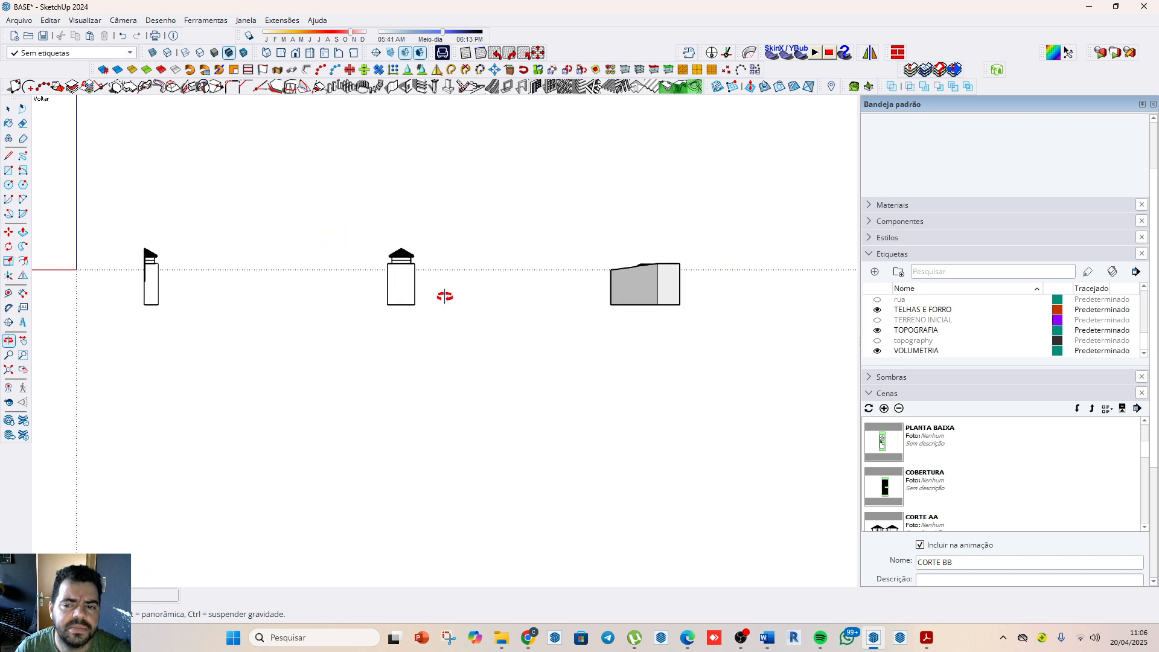
Step: Set the standard right view and frame both cut house volumes with the stair, pillars and terrain
{"action": "left_click", "coordinate": [310, 54]}
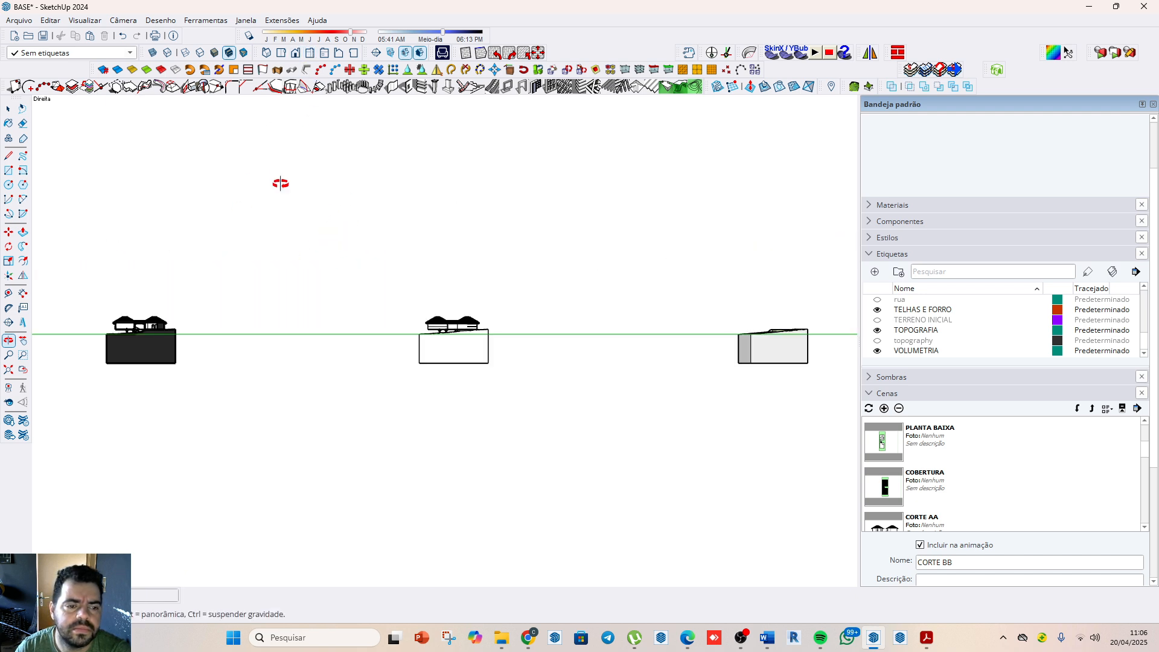
{"action": "scroll", "coordinate": [608, 383], "scroll_direction": "down", "scroll_amount": 4}
{"action": "scroll", "coordinate": [402, 362], "scroll_direction": "up", "scroll_amount": 10}
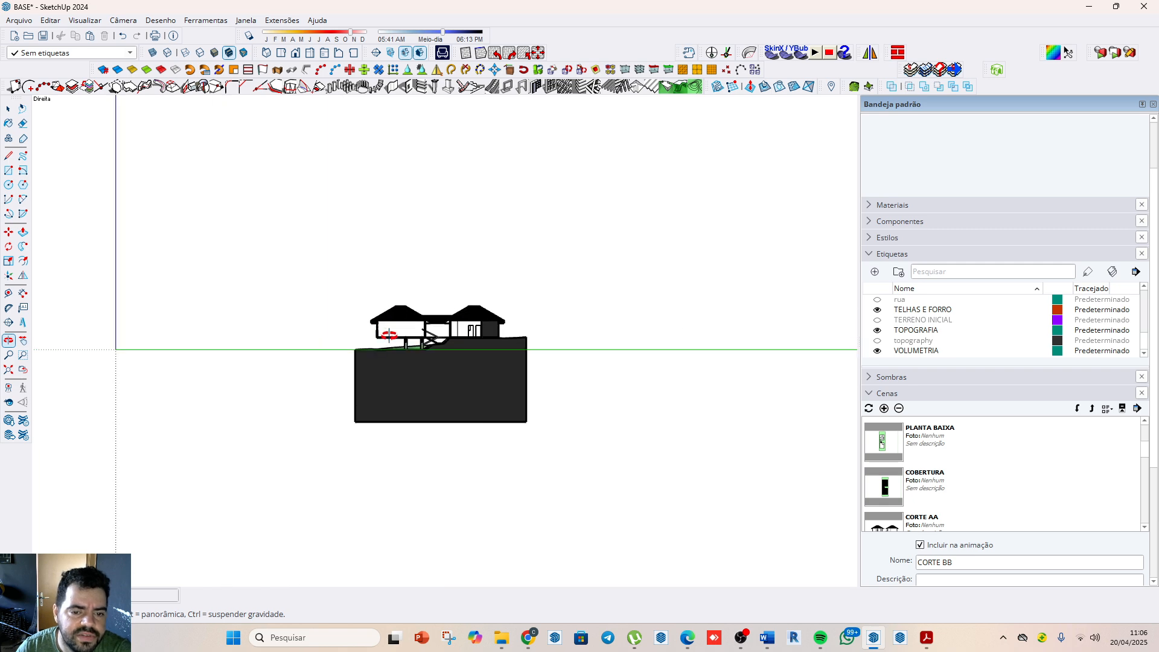
{"action": "scroll", "coordinate": [498, 316], "scroll_direction": "up", "scroll_amount": 4}
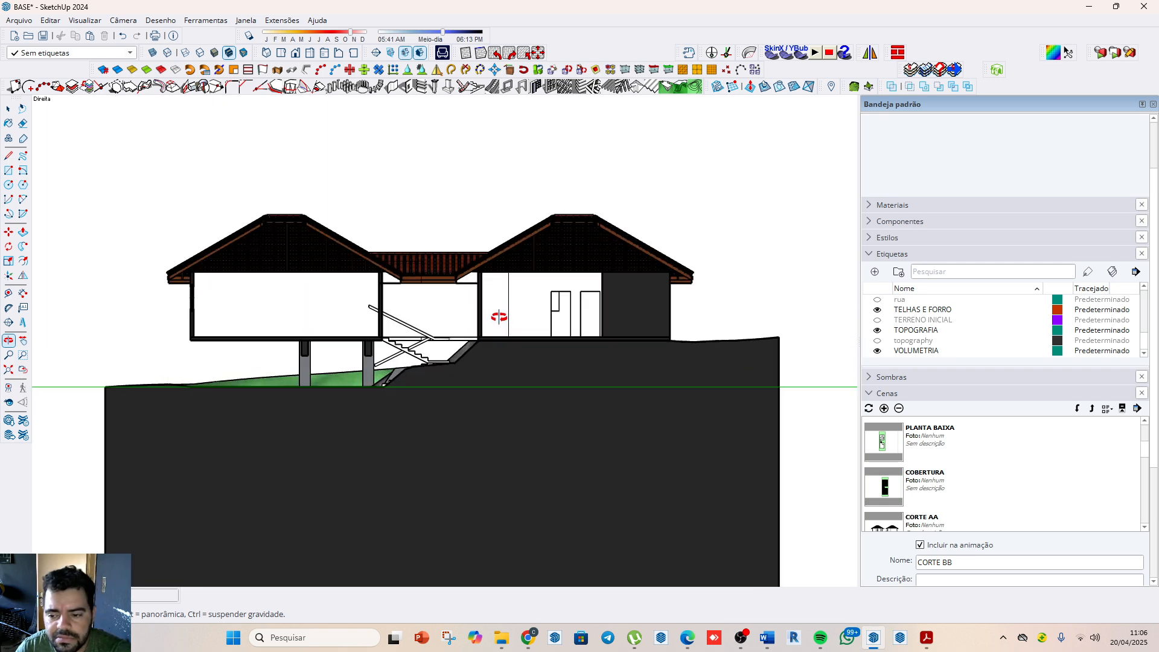
{"action": "scroll", "coordinate": [915, 492], "scroll_direction": "down", "scroll_amount": 3}
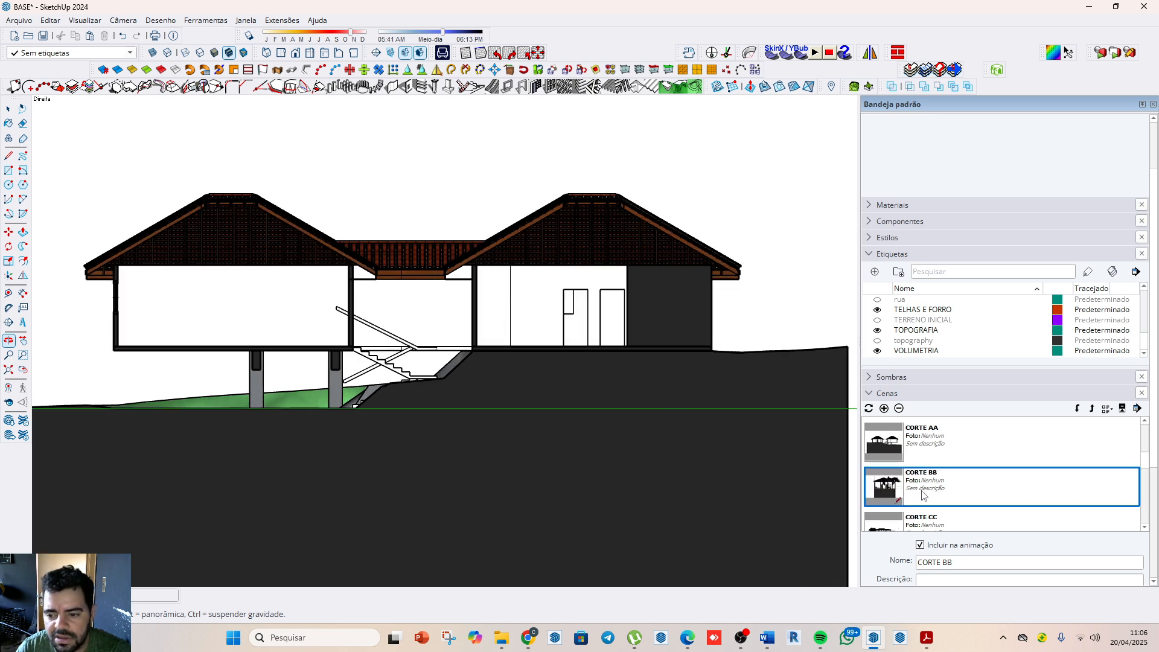
Step: Update the CORTE BB scene with the squared section view, saving the style changes as a new style
{"action": "right_click", "coordinate": [929, 445]}
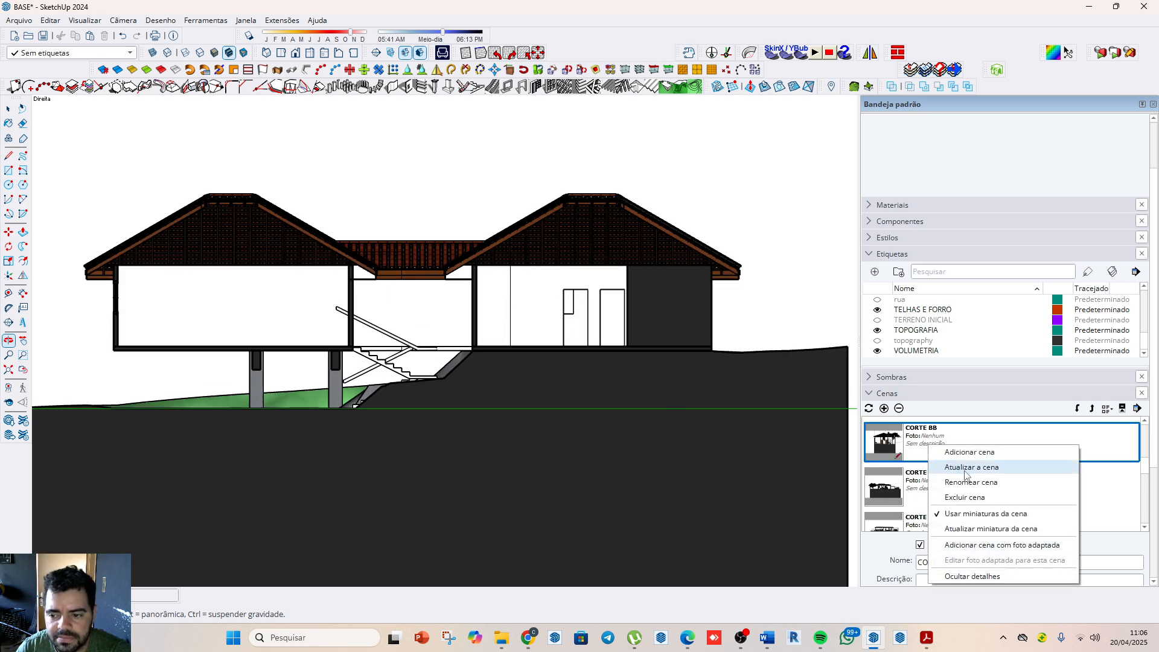
{"action": "left_click", "coordinate": [965, 468]}
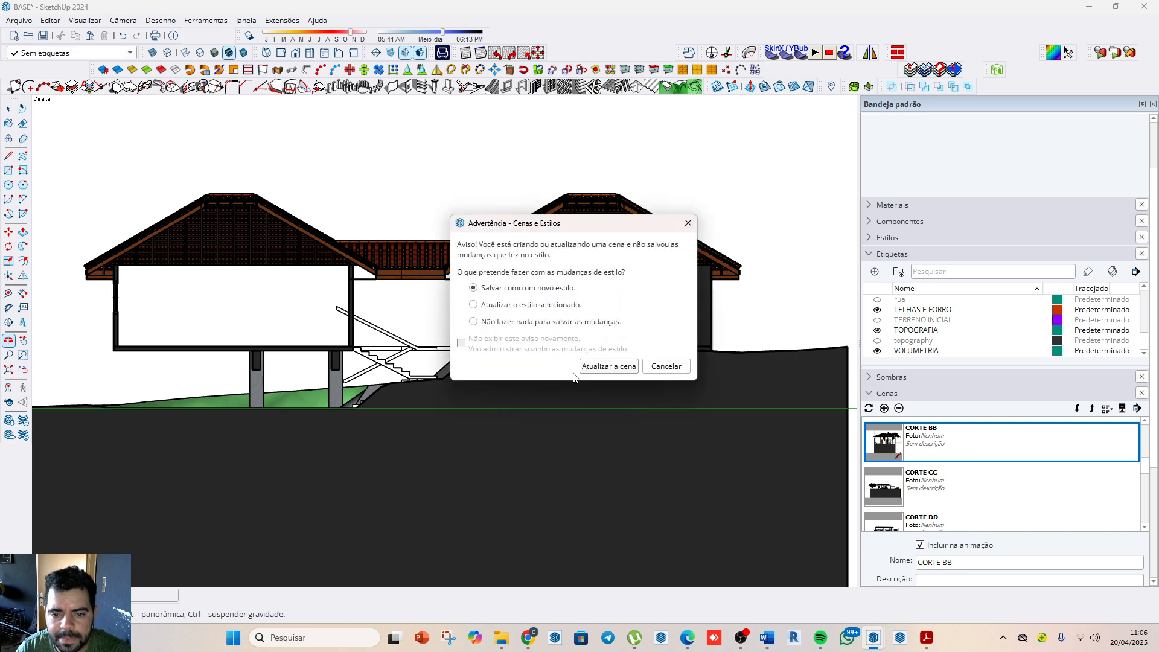
{"action": "left_click", "coordinate": [603, 368]}
Step: Activate the FACHADA FRONTAL scene and bring the house models on their terrain blocks into view
{"action": "scroll", "coordinate": [903, 498], "scroll_direction": "down", "scroll_amount": 3}
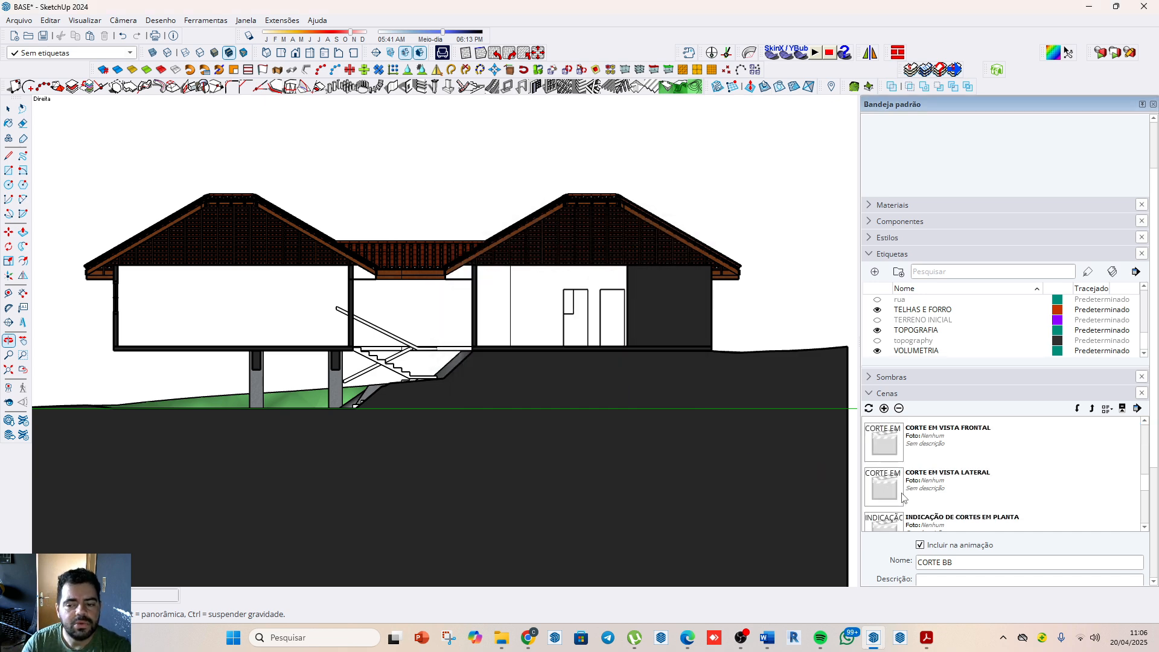
{"action": "scroll", "coordinate": [903, 490], "scroll_direction": "down", "scroll_amount": 4}
{"action": "scroll", "coordinate": [909, 474], "scroll_direction": "up", "scroll_amount": 2}
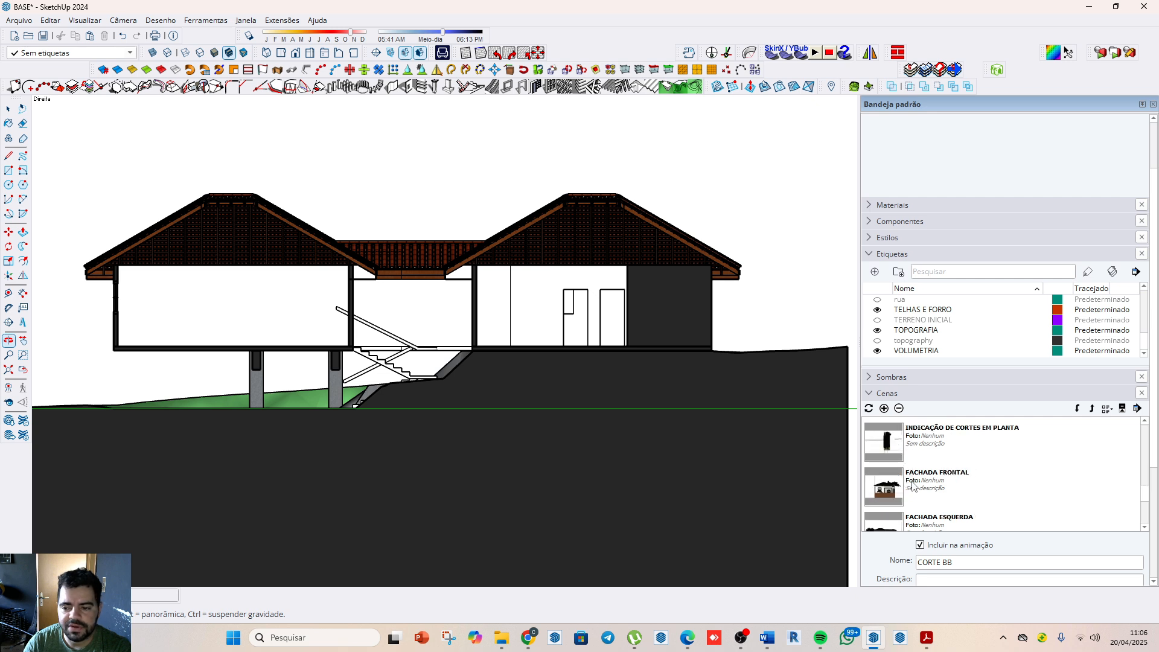
{"action": "double_click", "coordinate": [897, 490]}
{"action": "scroll", "coordinate": [476, 381], "scroll_direction": "down", "scroll_amount": 12}
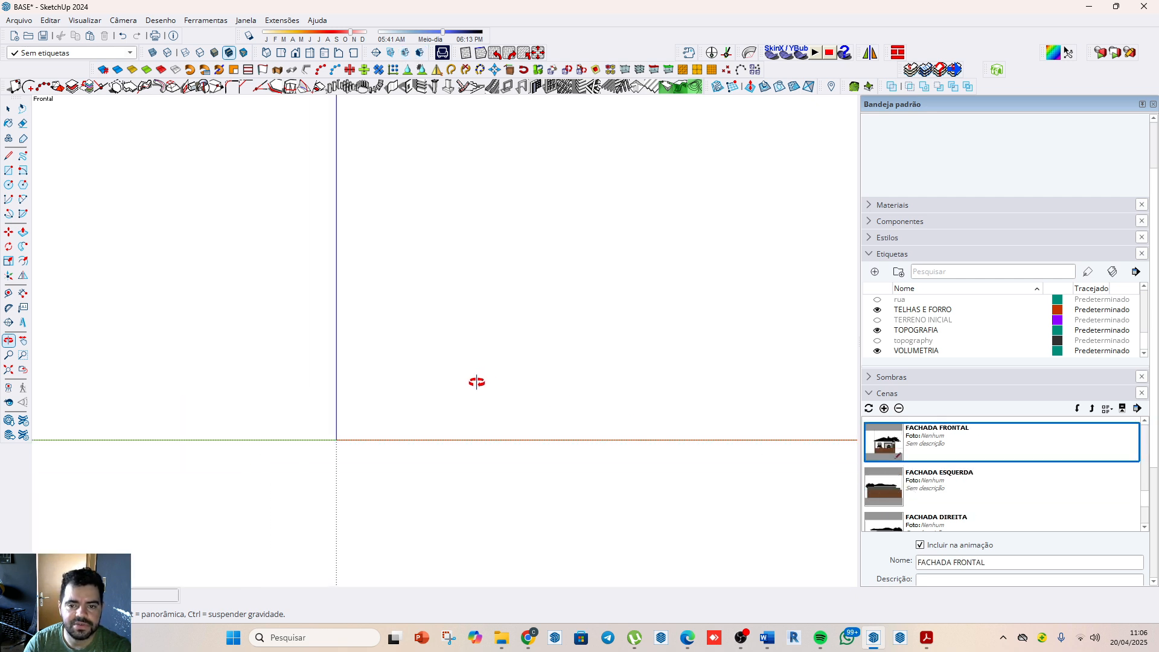
{"action": "scroll", "coordinate": [603, 410], "scroll_direction": "down", "scroll_amount": 3}
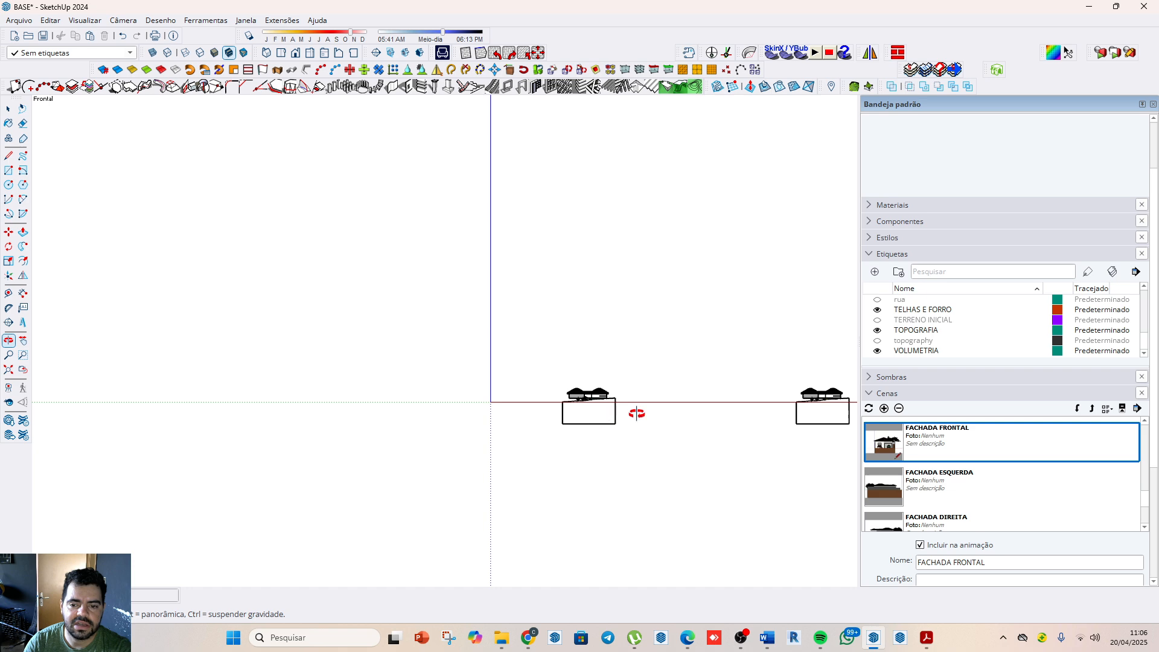
Step: Compare the standard front view with the side of the house that has the narrow main facade
{"action": "left_click_drag", "start_coordinate": [531, 409], "coordinate": [799, 339]}
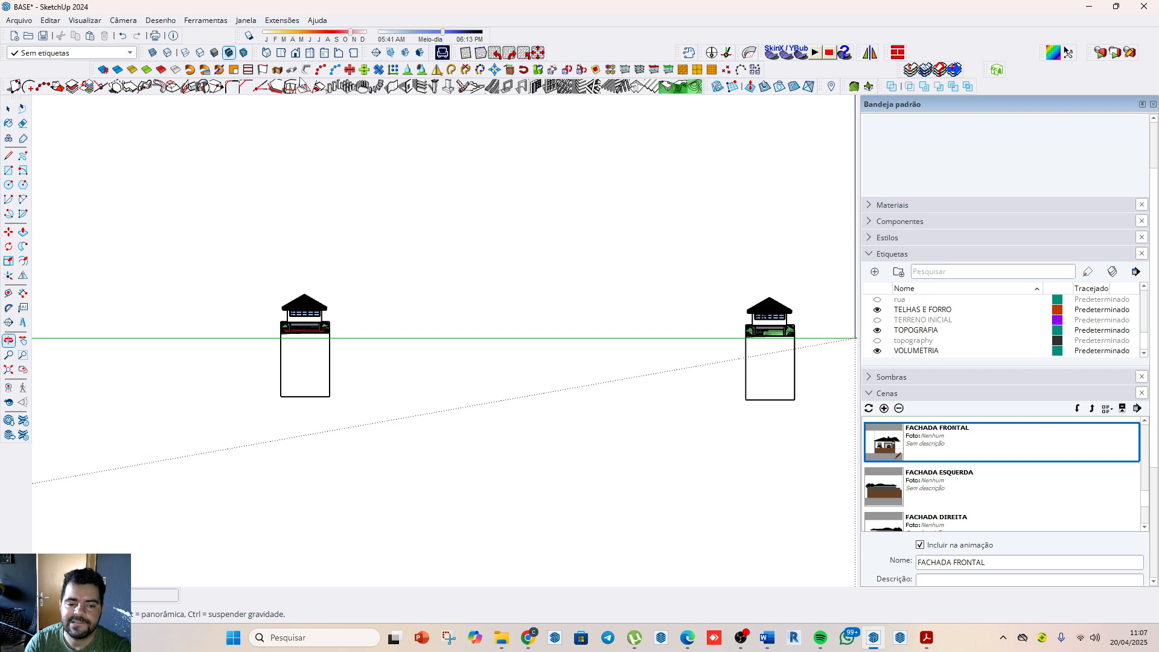
{"action": "left_click", "coordinate": [295, 54]}
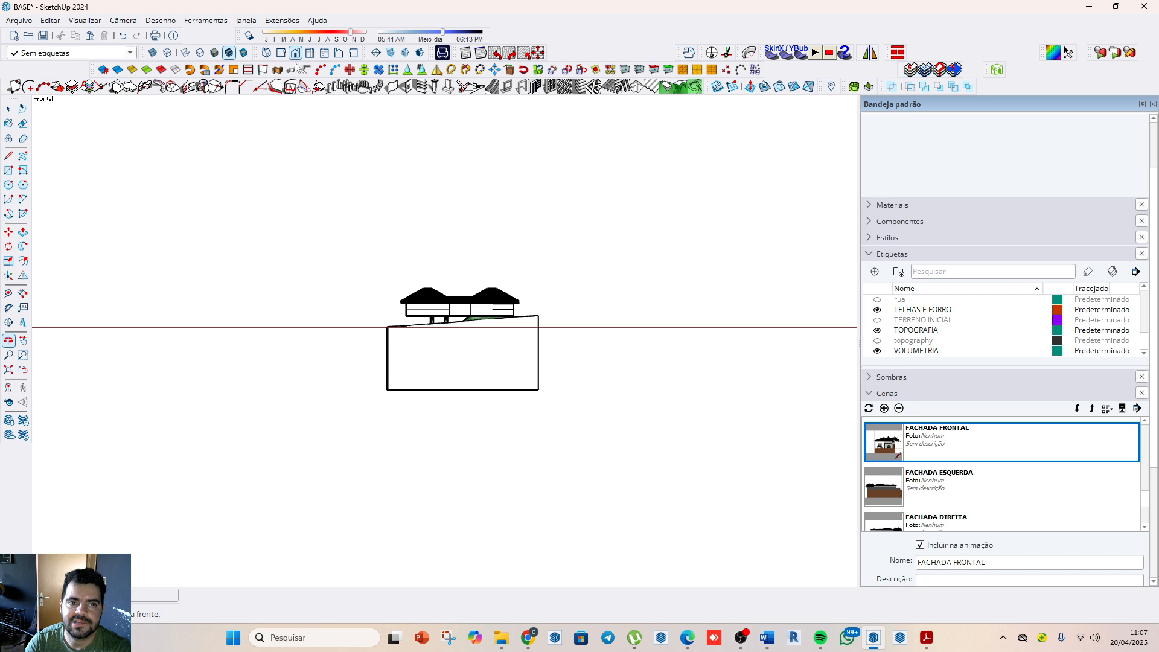
{"action": "middle_click_drag", "start_coordinate": [406, 361], "coordinate": [396, 295]}
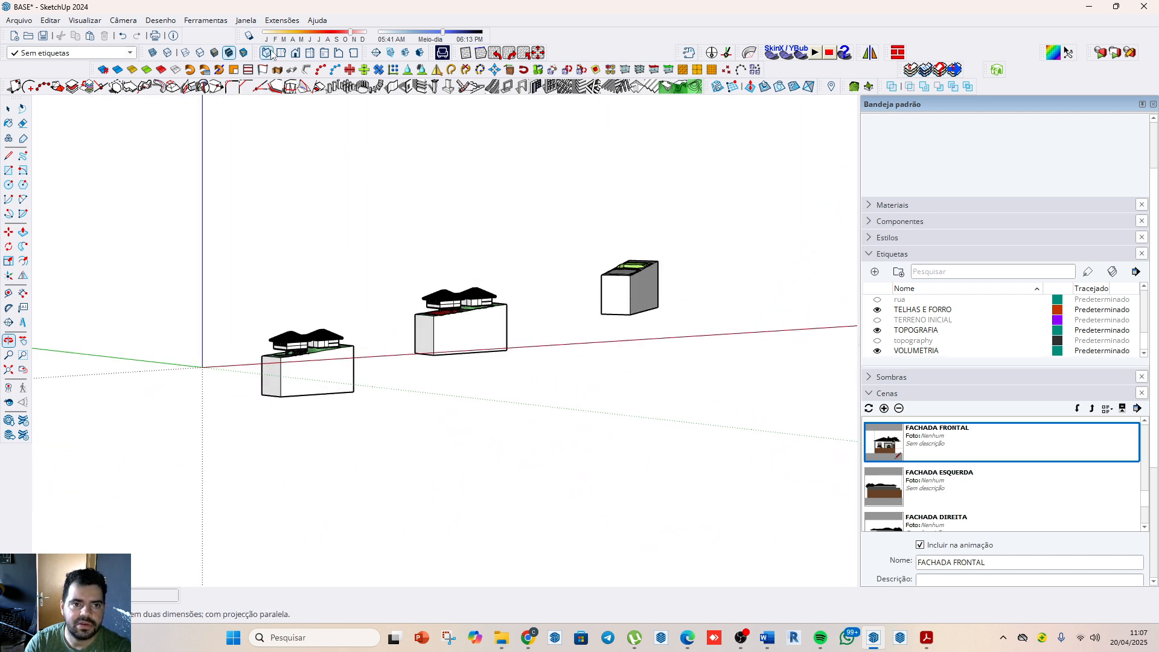
{"action": "left_click", "coordinate": [295, 53]}
Step: Place the drawing axes at the near corner of the house's grey ground slab, with red along its front edge and green along its side
{"action": "middle_click_drag", "start_coordinate": [325, 284], "coordinate": [696, 549]}
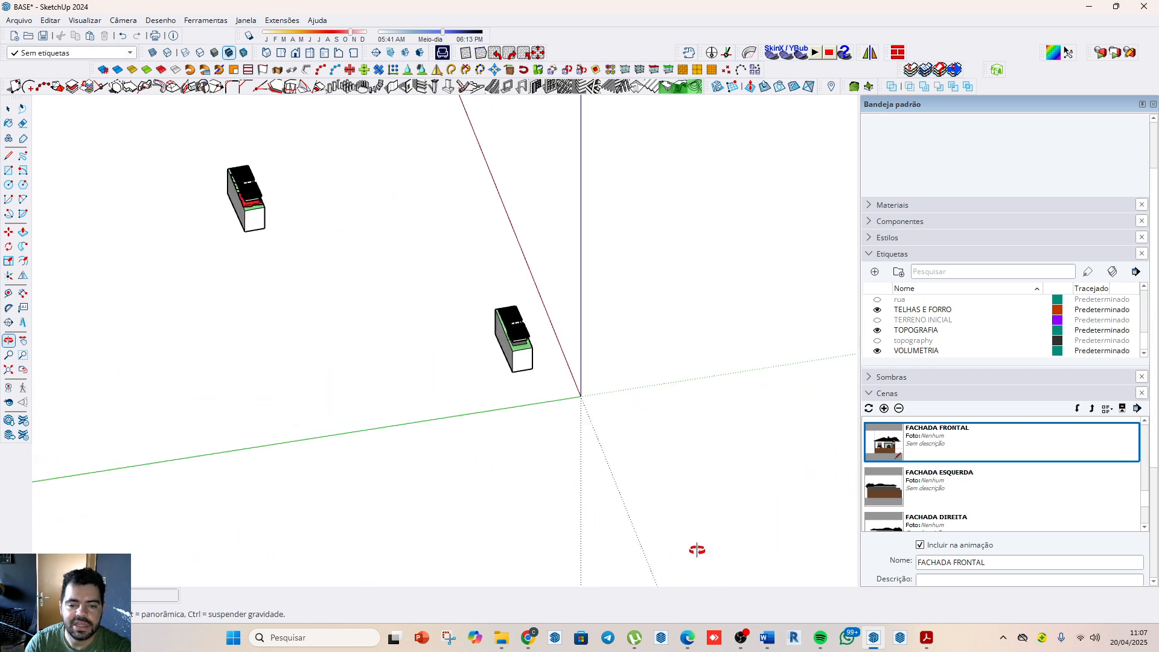
{"action": "middle_click_drag", "start_coordinate": [585, 396], "coordinate": [652, 458]}
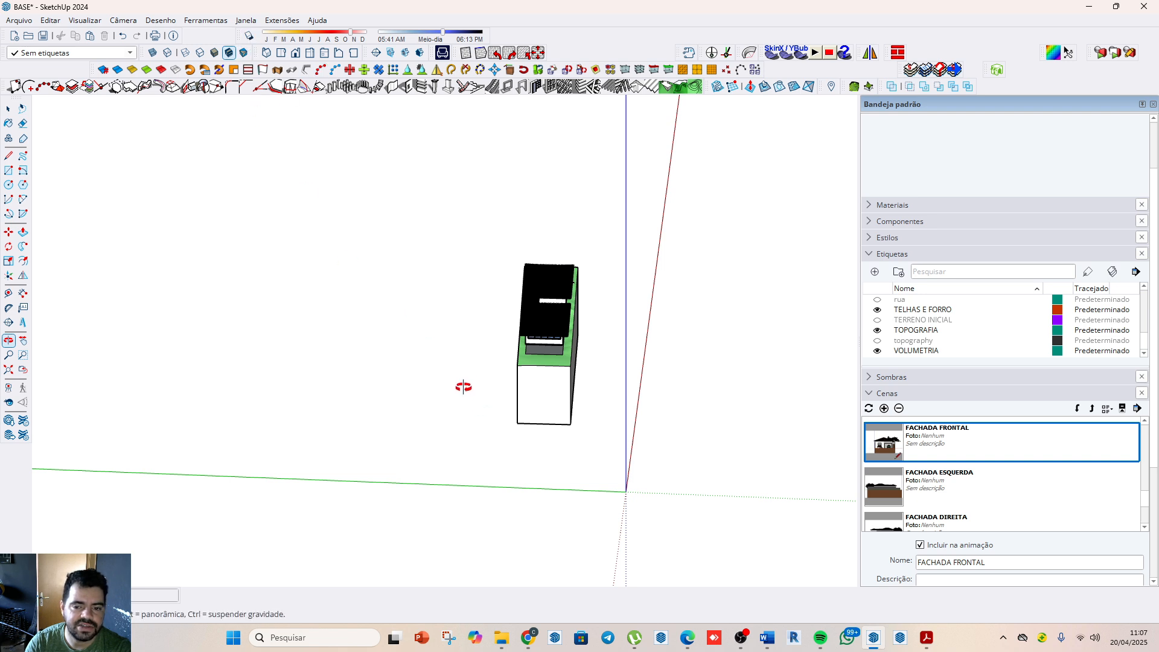
{"action": "left_click_drag", "start_coordinate": [463, 385], "coordinate": [281, 340]}
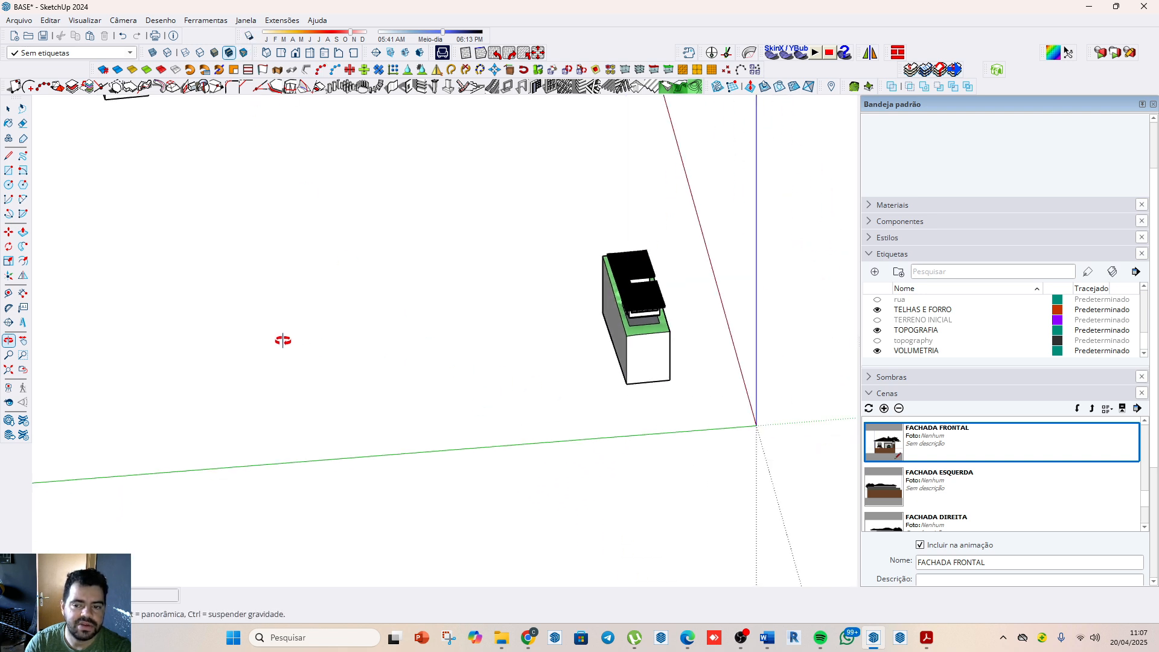
{"action": "left_click", "coordinate": [8, 275]}
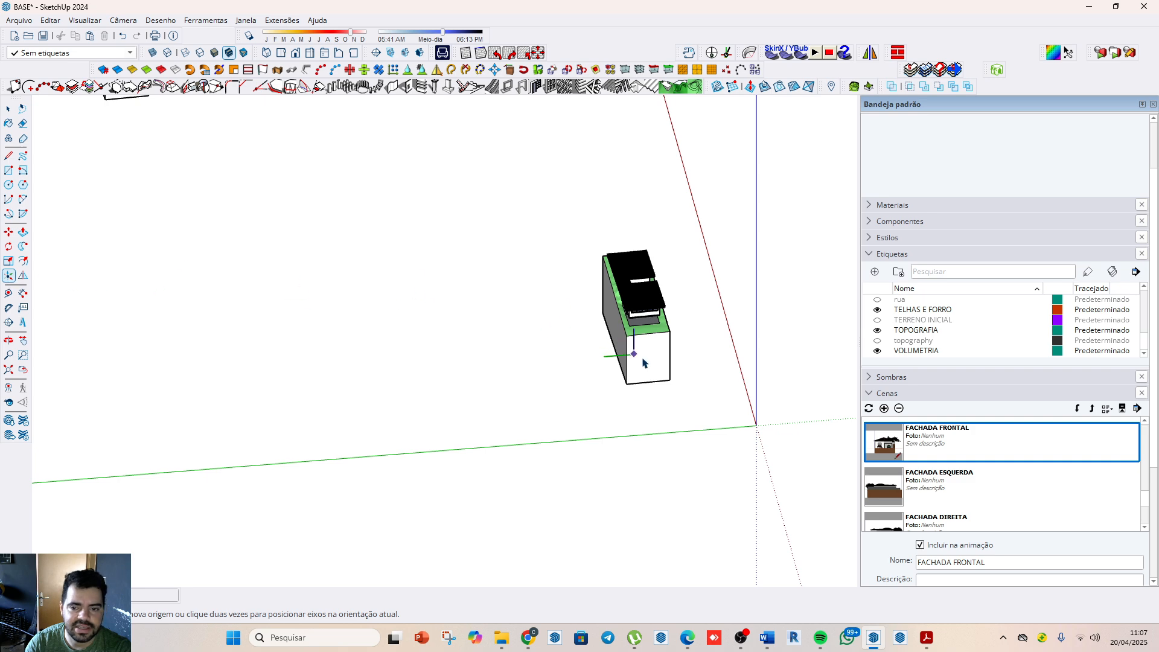
{"action": "scroll", "coordinate": [633, 330], "scroll_direction": "up", "scroll_amount": 3}
{"action": "scroll", "coordinate": [632, 330], "scroll_direction": "up", "scroll_amount": 4}
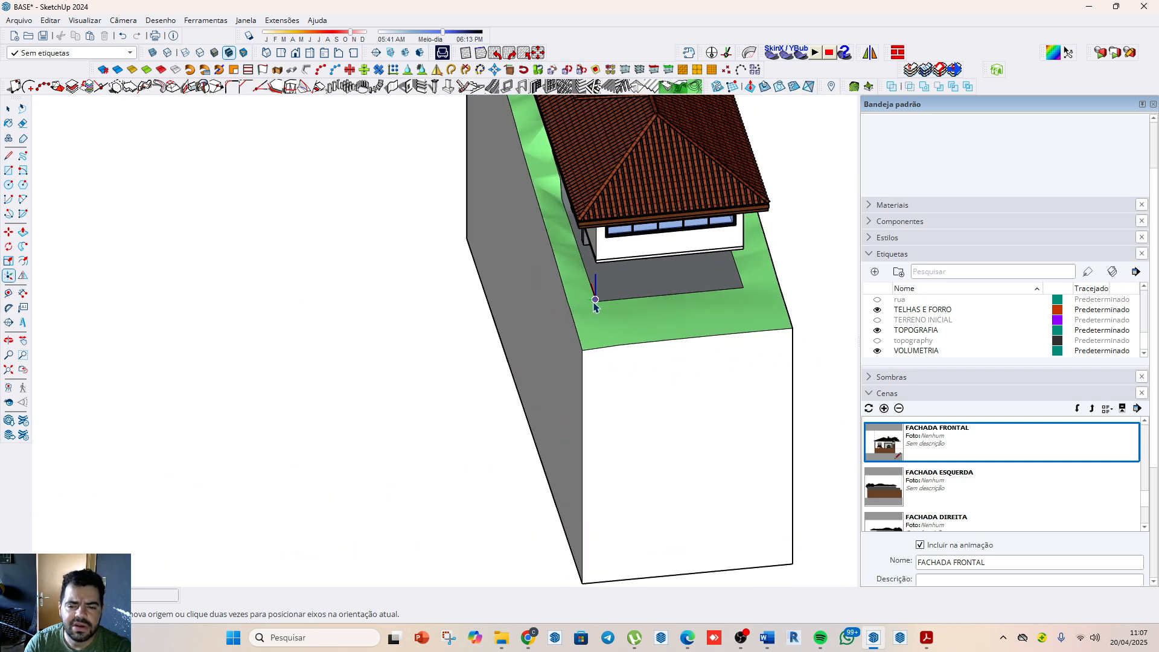
{"action": "left_click", "coordinate": [595, 300]}
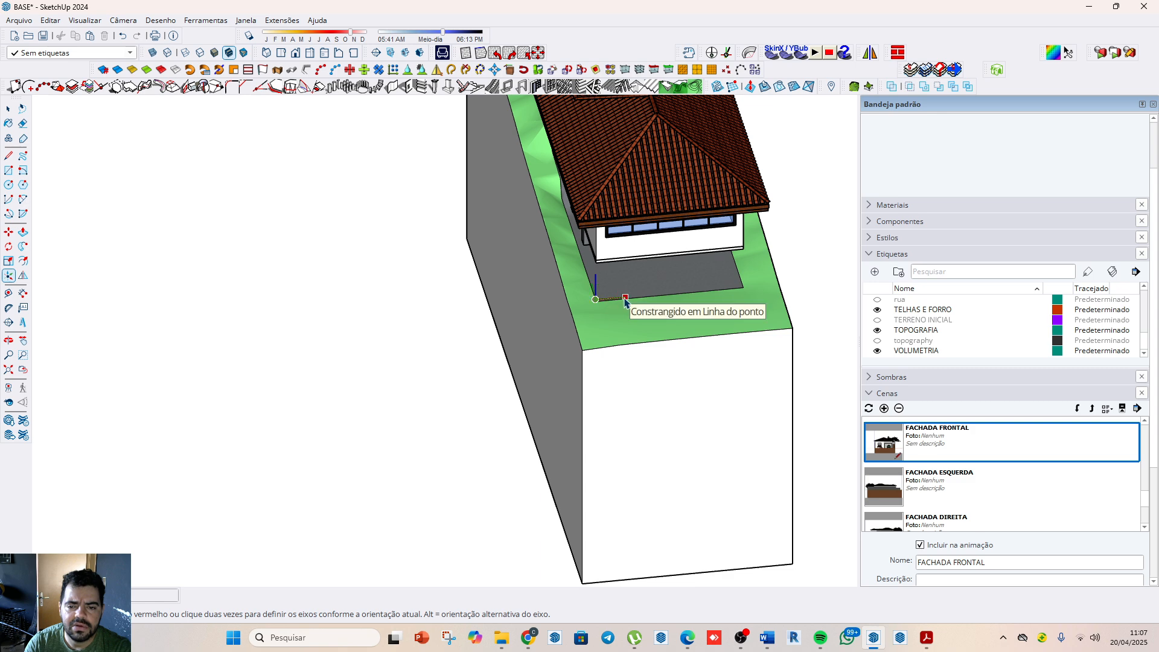
{"action": "scroll", "coordinate": [619, 303], "scroll_direction": "up", "scroll_amount": 6}
{"action": "left_click", "coordinate": [9, 275]}
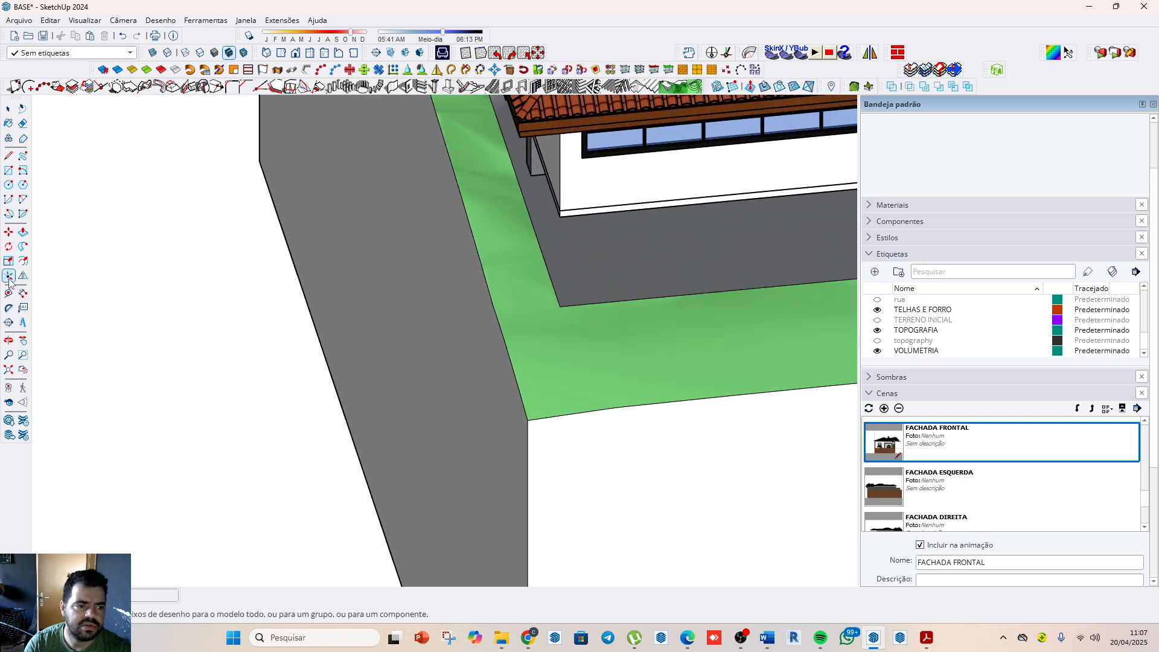
{"action": "scroll", "coordinate": [561, 311], "scroll_direction": "up", "scroll_amount": 3}
{"action": "scroll", "coordinate": [565, 308], "scroll_direction": "up", "scroll_amount": 1}
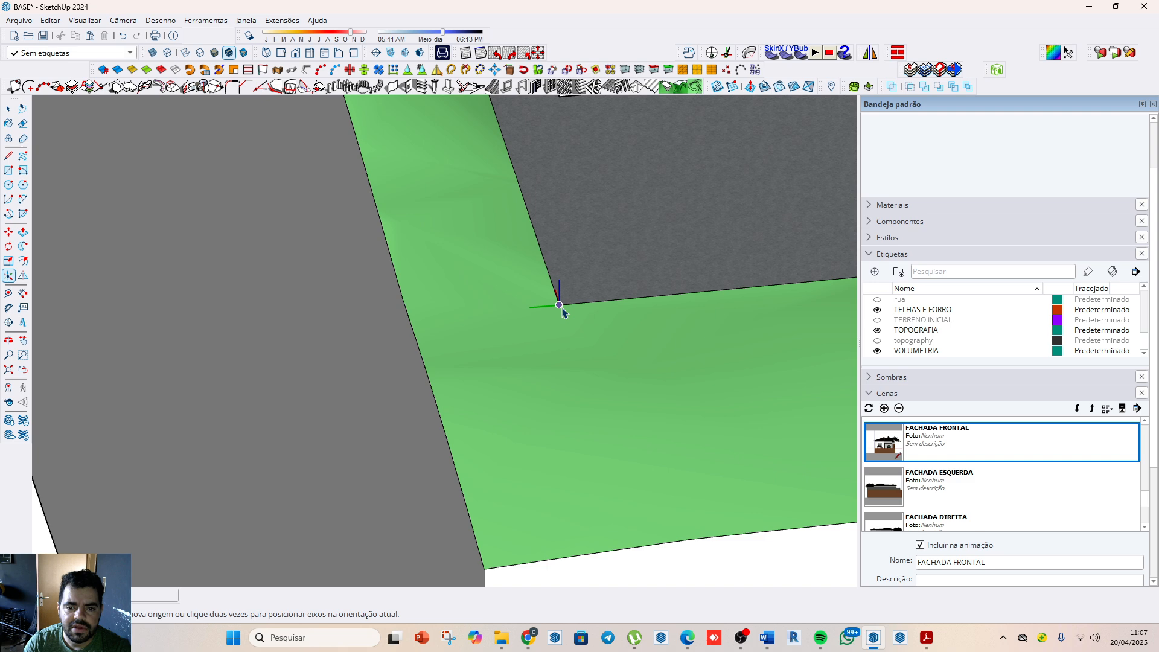
{"action": "left_click", "coordinate": [561, 306]}
{"action": "left_click", "coordinate": [614, 302]}
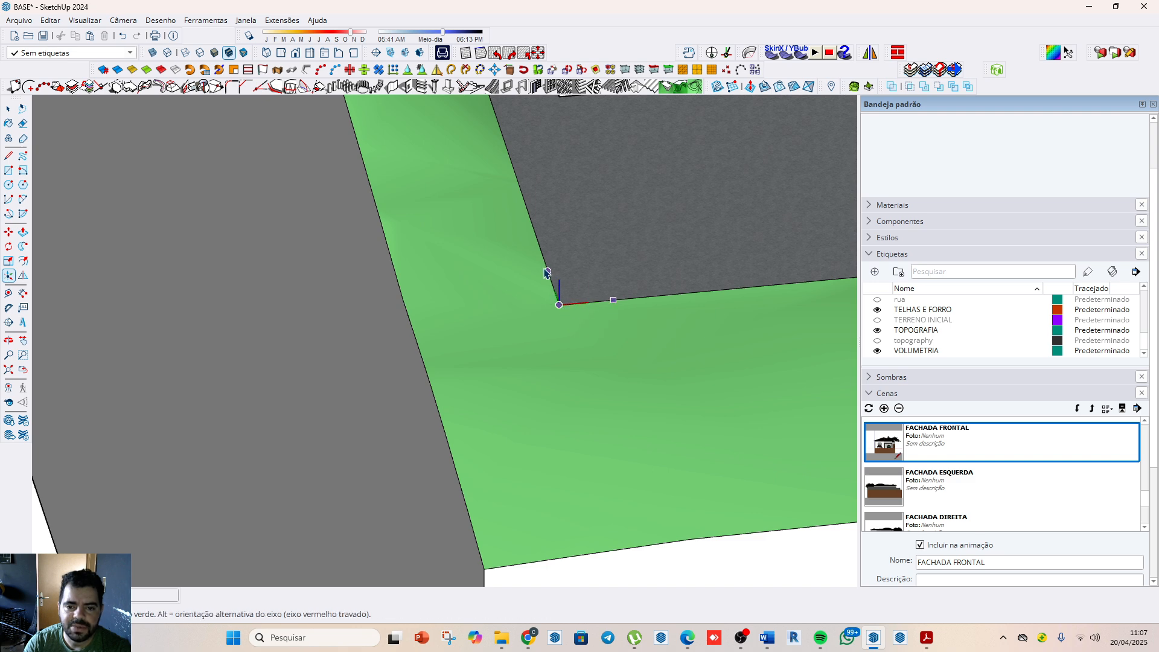
{"action": "left_click", "coordinate": [544, 264]}
{"action": "scroll", "coordinate": [538, 259], "scroll_direction": "down", "scroll_amount": 5}
{"action": "middle_click_drag", "start_coordinate": [444, 344], "coordinate": [478, 522]}
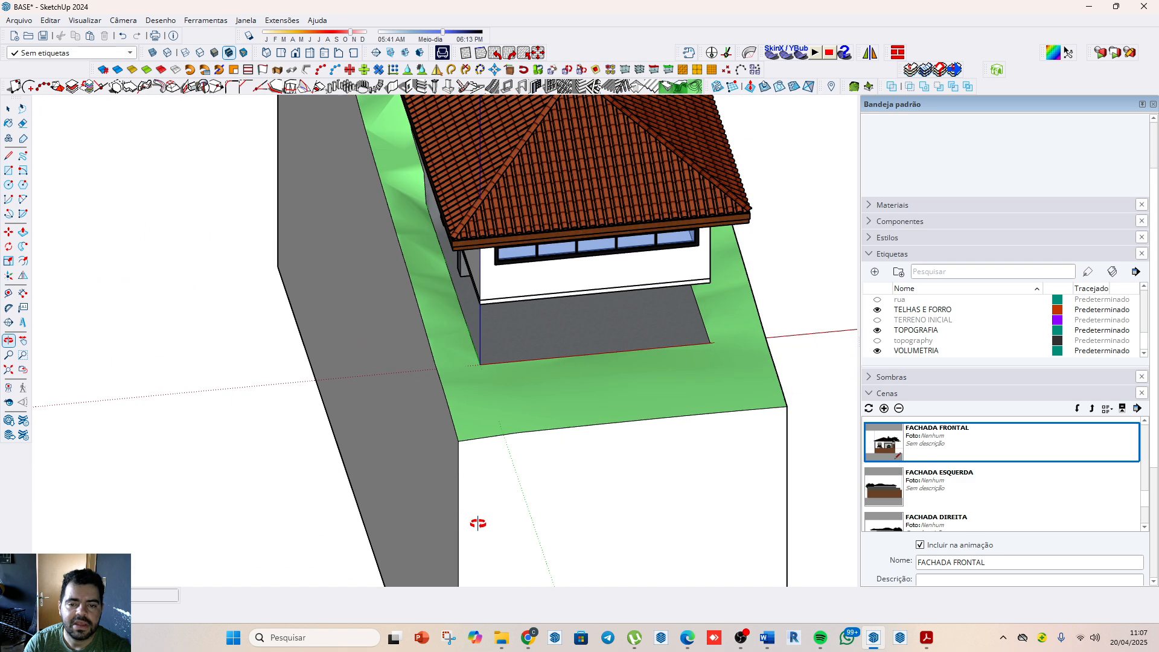
Step: Reactivate the FACHADA FRONTAL scene and check the house in the standard front view
{"action": "double_click", "coordinate": [919, 448]}
{"action": "scroll", "coordinate": [923, 451], "scroll_direction": "down", "scroll_amount": 1}
{"action": "scroll", "coordinate": [944, 484], "scroll_direction": "up", "scroll_amount": 3}
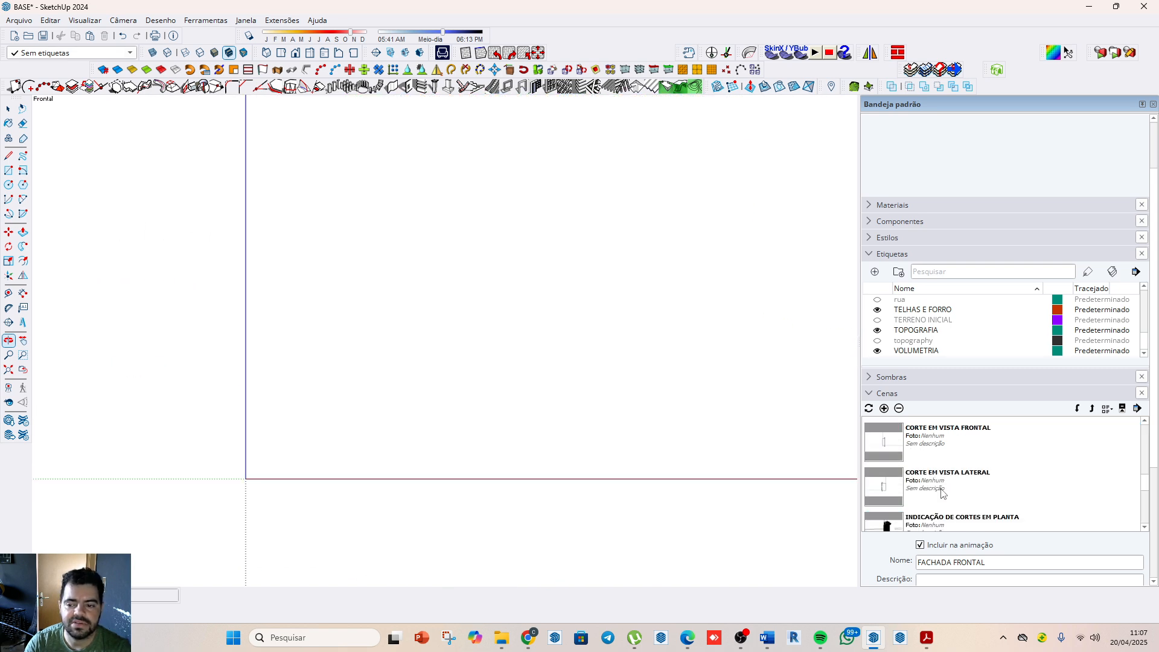
{"action": "scroll", "coordinate": [943, 487], "scroll_direction": "down", "scroll_amount": 1}
{"action": "scroll", "coordinate": [594, 450], "scroll_direction": "down", "scroll_amount": 6}
{"action": "scroll", "coordinate": [582, 432], "scroll_direction": "down", "scroll_amount": 5}
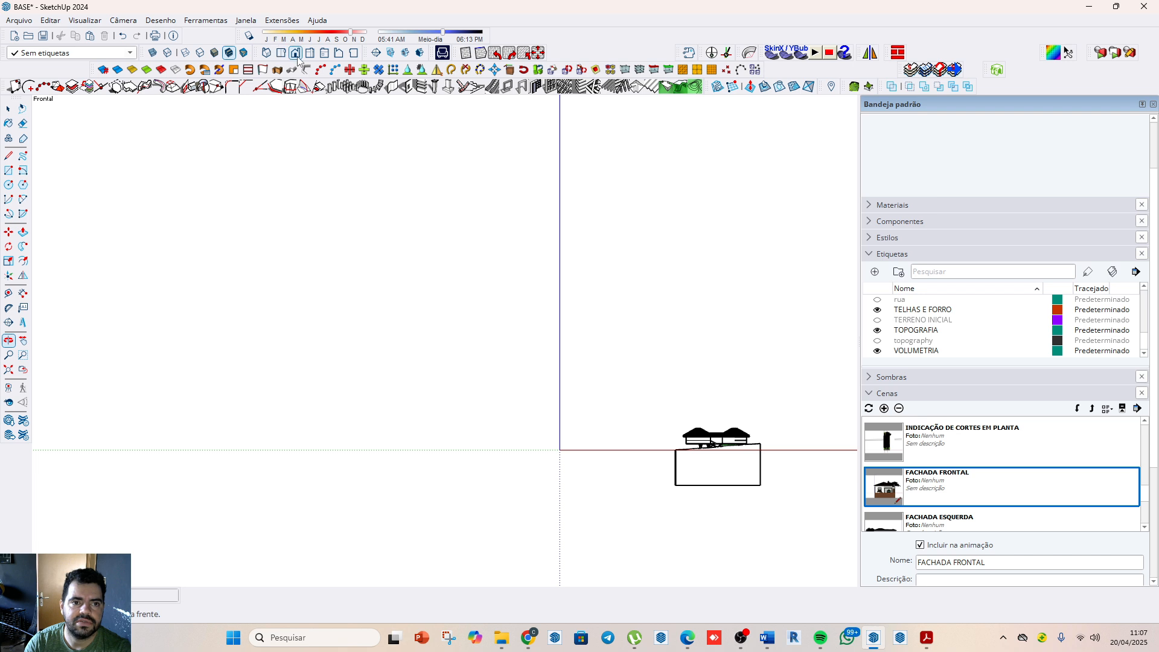
Step: Open the VINHEDO R house component for editing near the ground slab's front corner
{"action": "left_click_drag", "start_coordinate": [595, 422], "coordinate": [792, 397]}
{"action": "scroll", "coordinate": [784, 394], "scroll_direction": "up", "scroll_amount": 6}
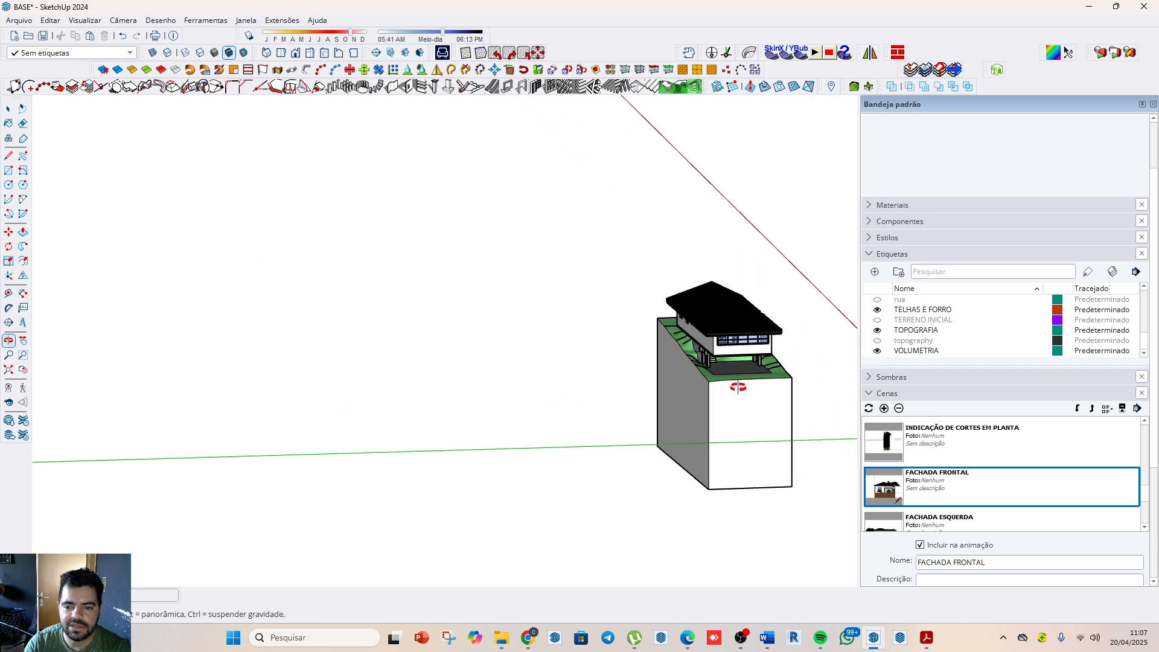
{"action": "middle_click_drag", "start_coordinate": [693, 375], "coordinate": [719, 468]}
{"action": "scroll", "coordinate": [721, 356], "scroll_direction": "up", "scroll_amount": 4}
{"action": "key", "text": "space"}
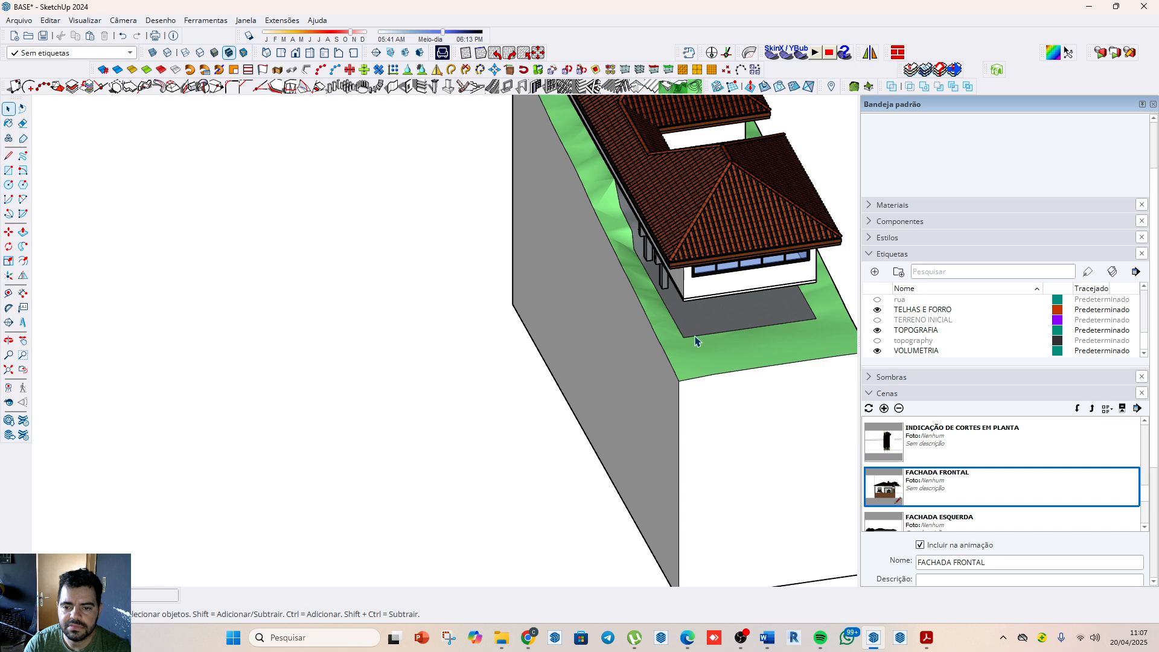
{"action": "double_click", "coordinate": [694, 337]}
{"action": "middle_click_drag", "start_coordinate": [694, 340], "coordinate": [657, 362]}
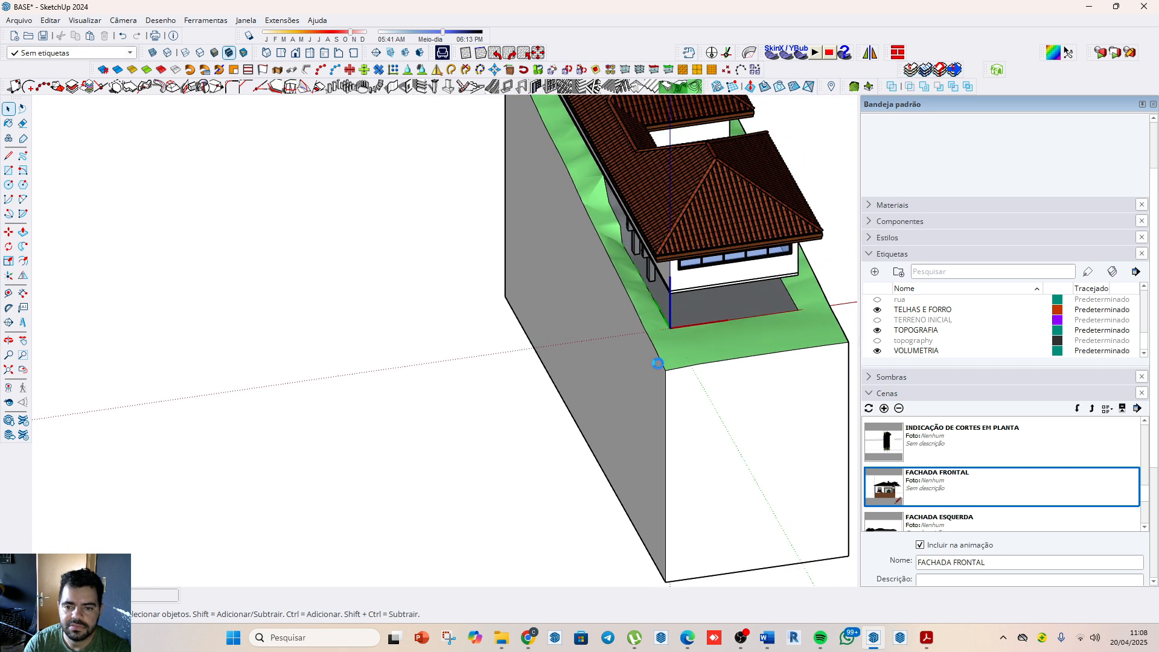
Step: Delete the other two copies of the model on terrain blocks inside the open VINHEDO R component
{"action": "mouse_move", "coordinate": [767, 637]}
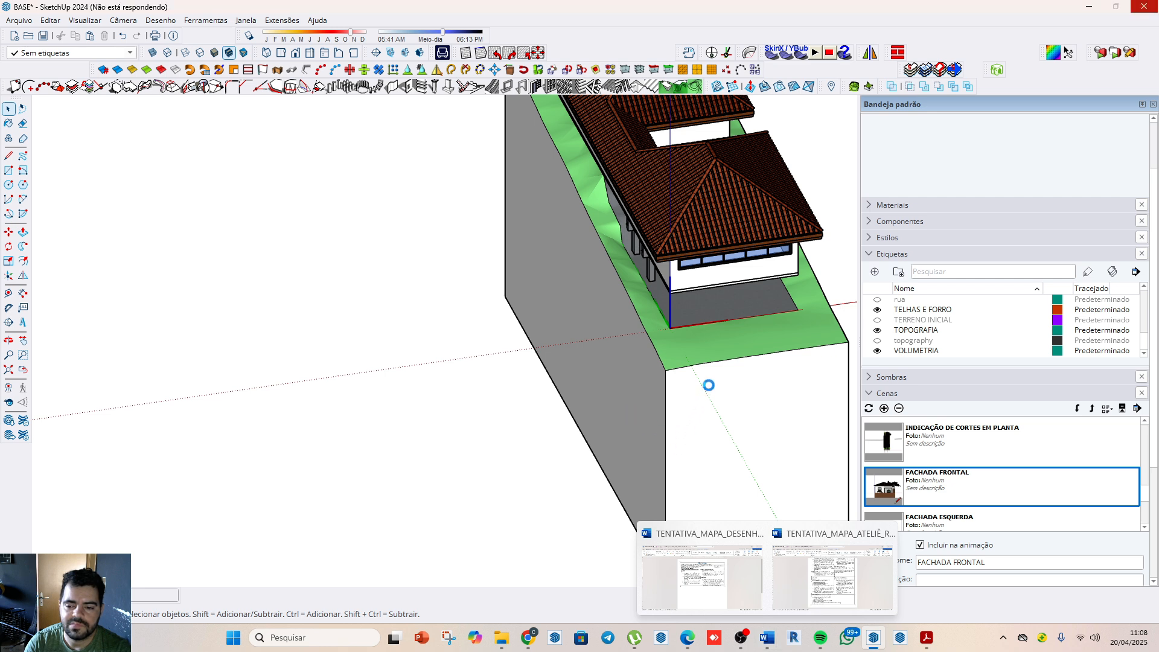
{"action": "left_click", "coordinate": [650, 433]}
{"action": "scroll", "coordinate": [650, 434], "scroll_direction": "down", "scroll_amount": 1}
{"action": "scroll", "coordinate": [615, 361], "scroll_direction": "down", "scroll_amount": 3}
{"action": "scroll", "coordinate": [700, 414], "scroll_direction": "down", "scroll_amount": 4}
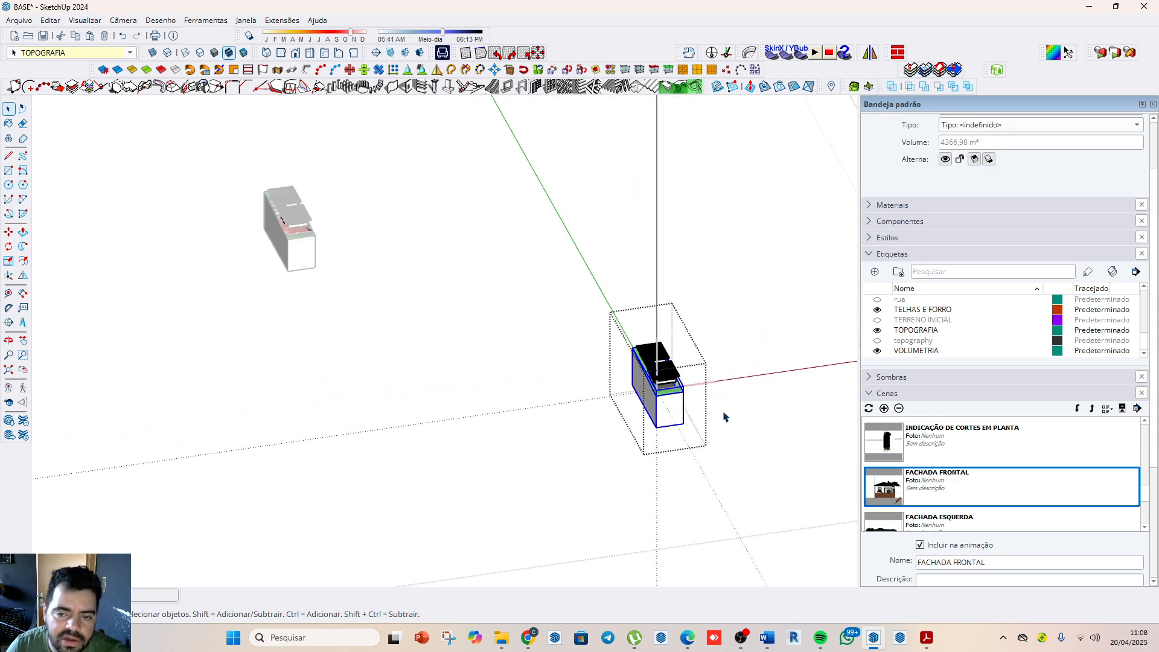
{"action": "left_click", "coordinate": [468, 313]}
{"action": "scroll", "coordinate": [512, 396], "scroll_direction": "down", "scroll_amount": 4}
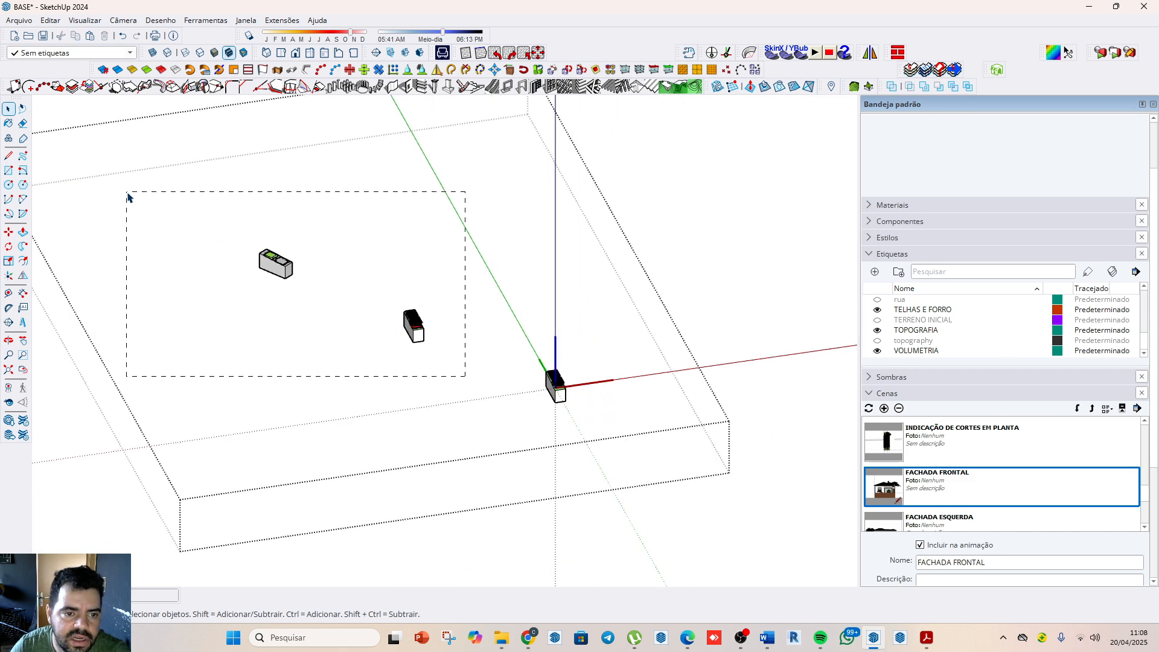
{"action": "left_click_drag", "start_coordinate": [128, 196], "coordinate": [127, 194]}
{"action": "key", "text": "Delete"}
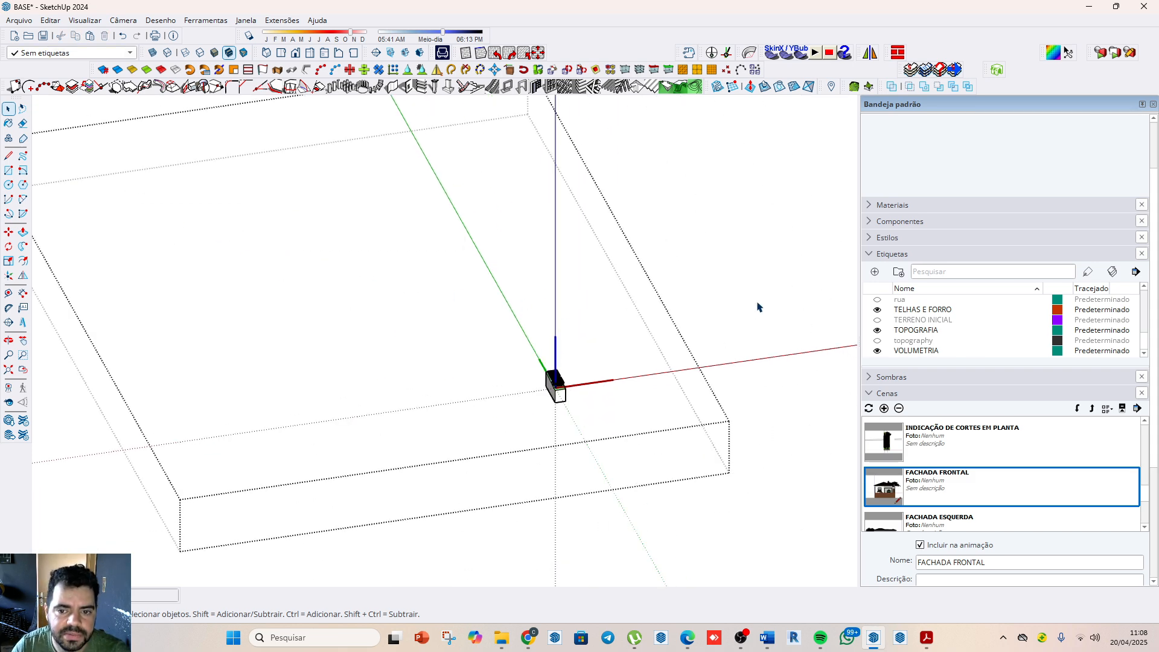
Step: Show the topography tag and delete the separate terrain block without roads from the VINHEDO R component
{"action": "left_click", "coordinate": [758, 307]}
{"action": "left_click", "coordinate": [610, 397]}
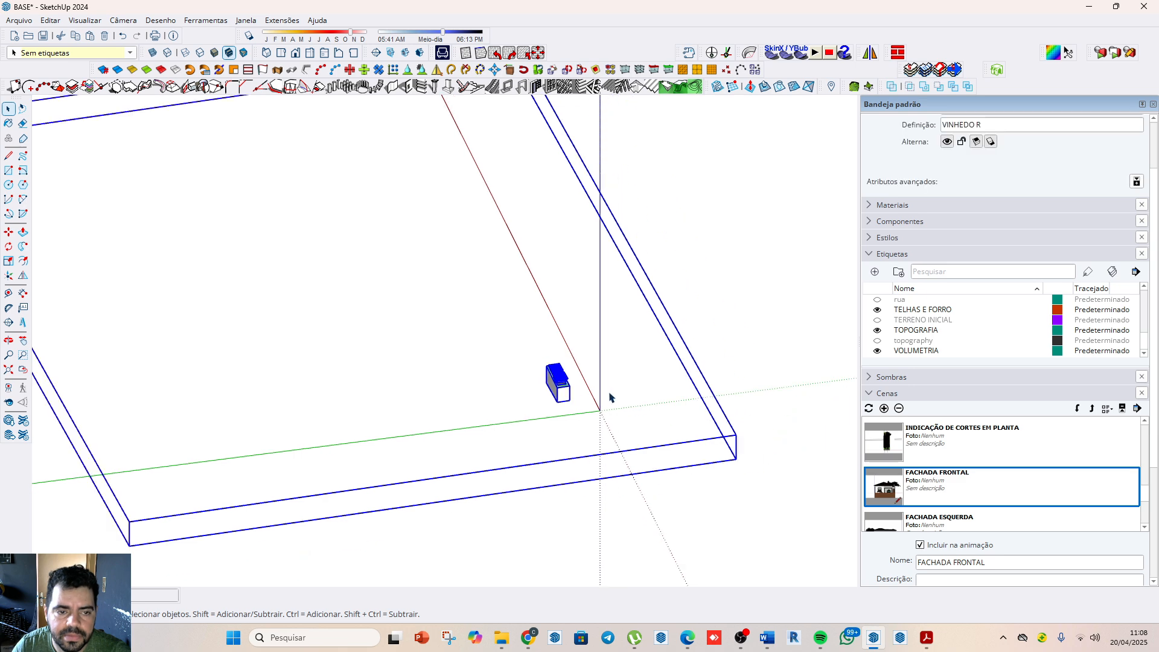
{"action": "scroll", "coordinate": [610, 397], "scroll_direction": "down", "scroll_amount": 3}
{"action": "left_click", "coordinate": [877, 340]}
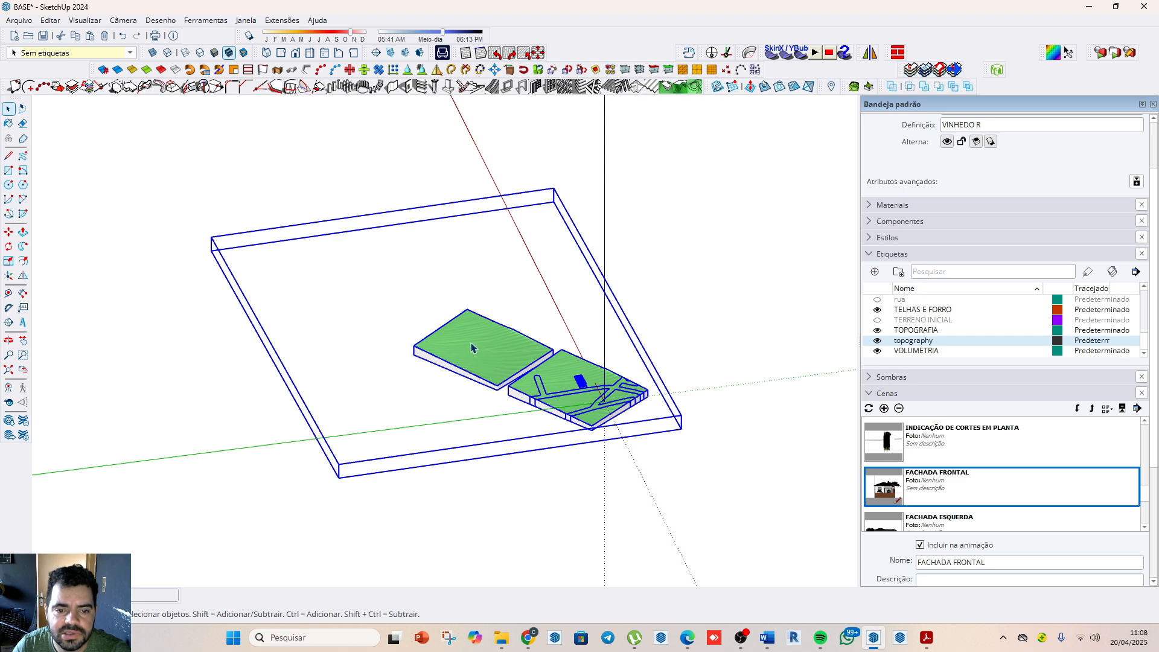
{"action": "double_click", "coordinate": [471, 348]}
{"action": "left_click", "coordinate": [473, 341]}
{"action": "key", "text": "Delete"}
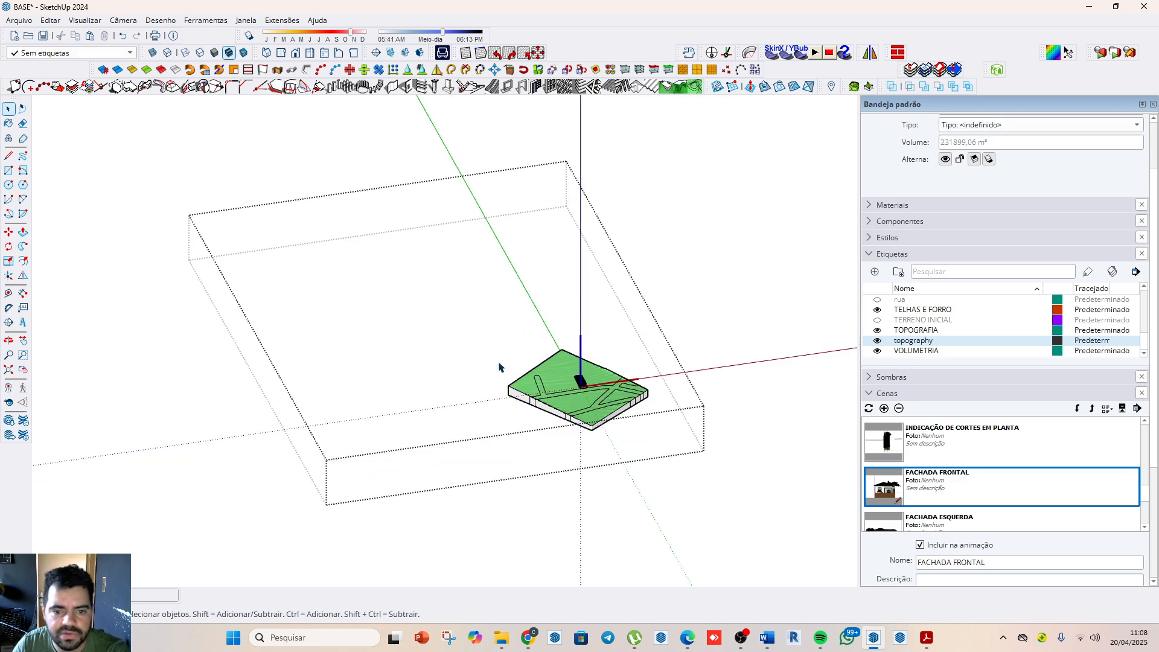
Step: Toggle the display of hidden objects and hidden geometry to check for leftovers within the component's oversized bounding box
{"action": "left_click", "coordinate": [88, 22]}
{"action": "left_click", "coordinate": [116, 86]}
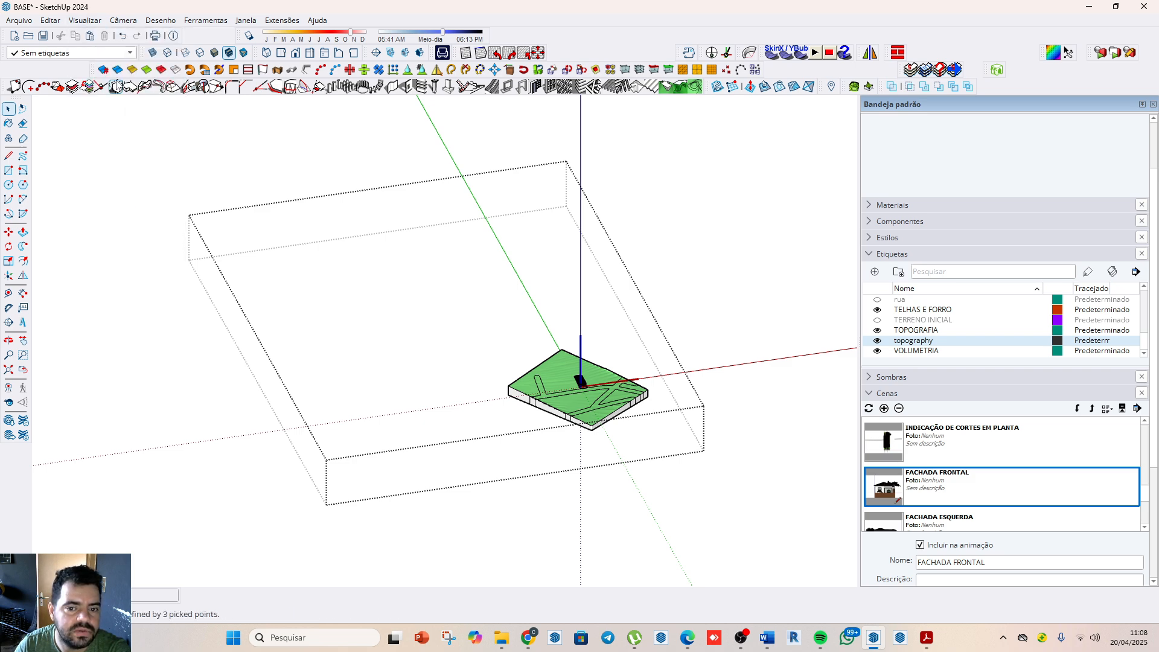
{"action": "left_click", "coordinate": [85, 20]}
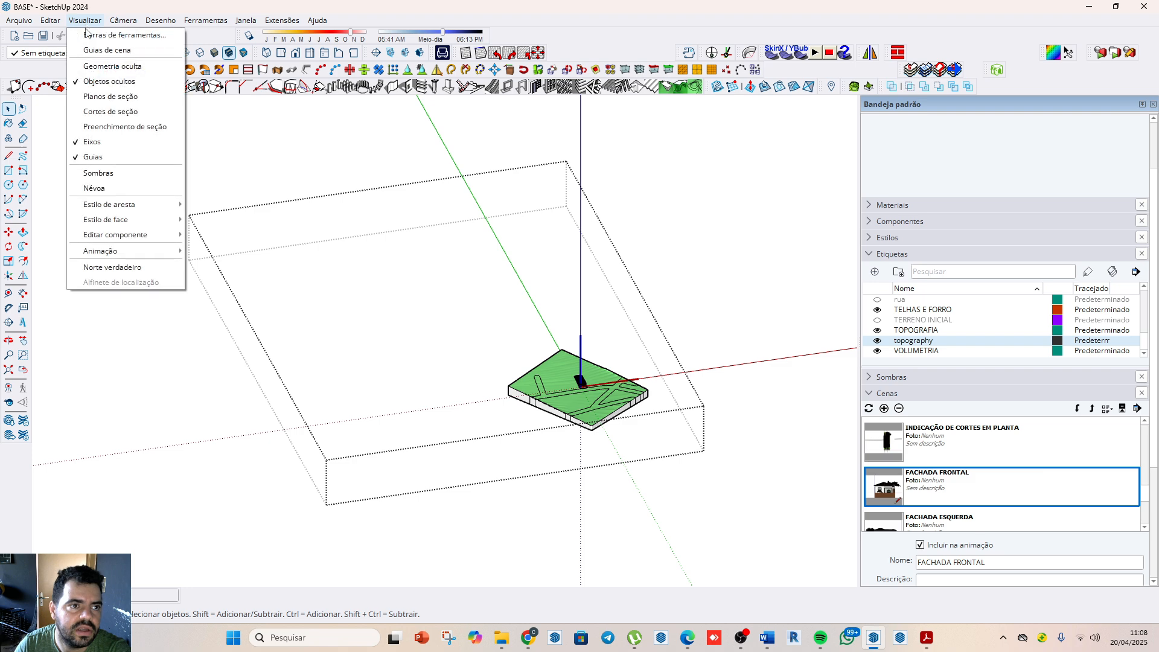
{"action": "left_click", "coordinate": [101, 72]}
{"action": "left_click", "coordinate": [86, 20]}
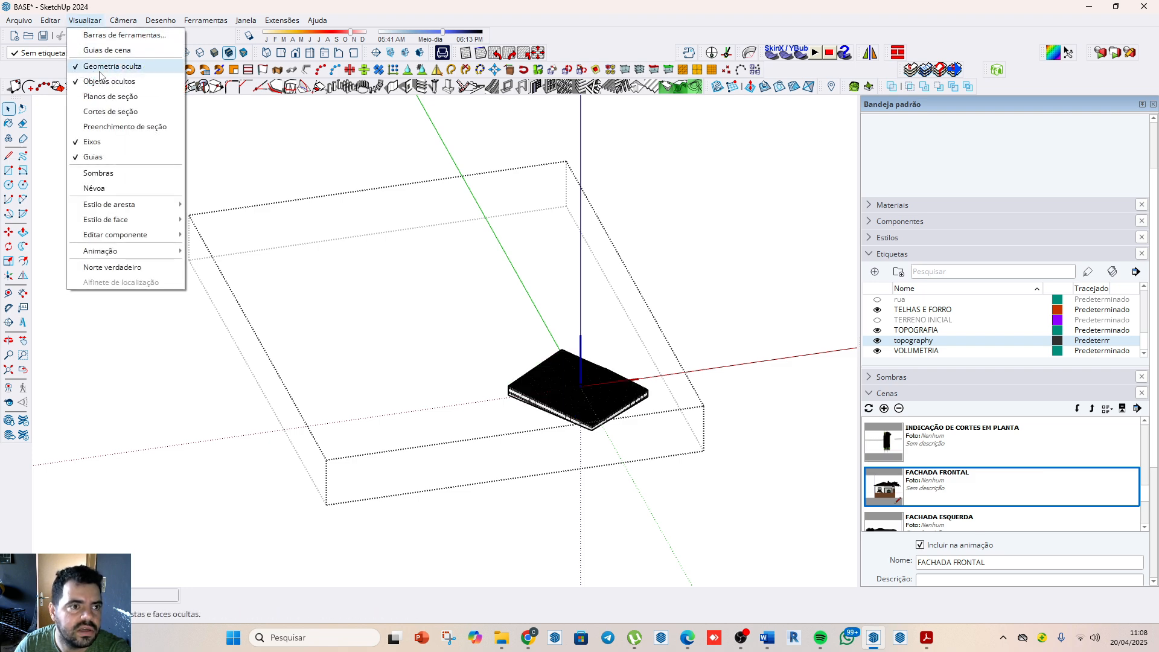
{"action": "left_click", "coordinate": [100, 71]}
{"action": "left_click", "coordinate": [85, 21]}
{"action": "left_click", "coordinate": [98, 82]}
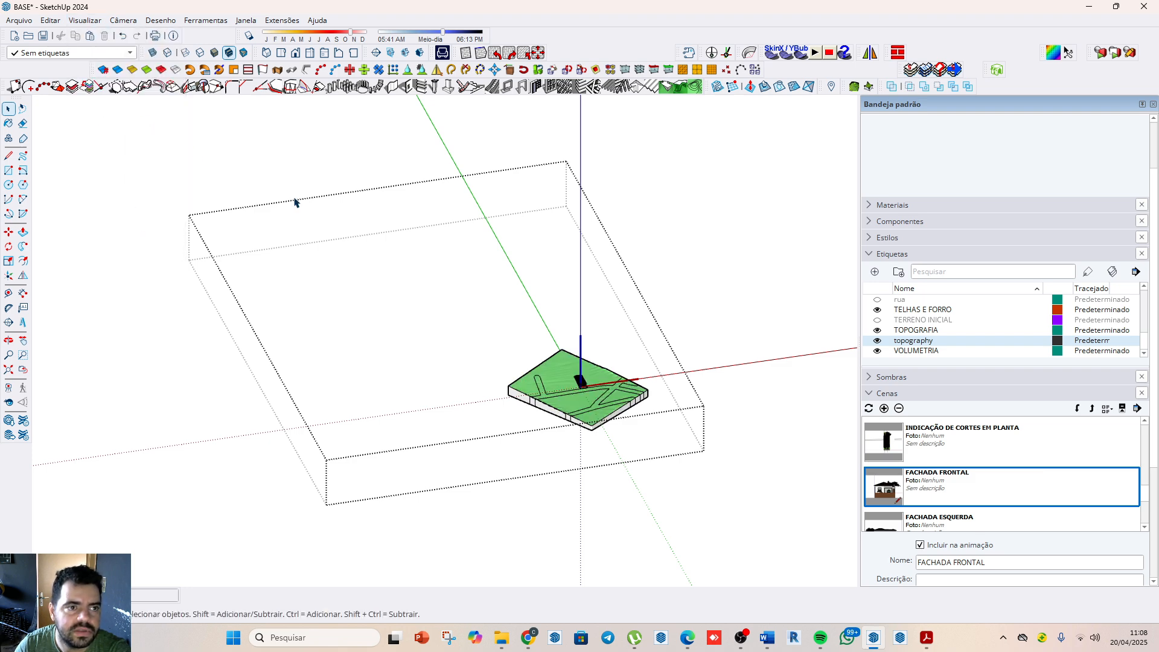
Step: Close the VINHEDO R component and reactivate the FACHADA FRONTAL scene
{"action": "left_click", "coordinate": [748, 497]}
{"action": "scroll", "coordinate": [634, 430], "scroll_direction": "up", "scroll_amount": 10}
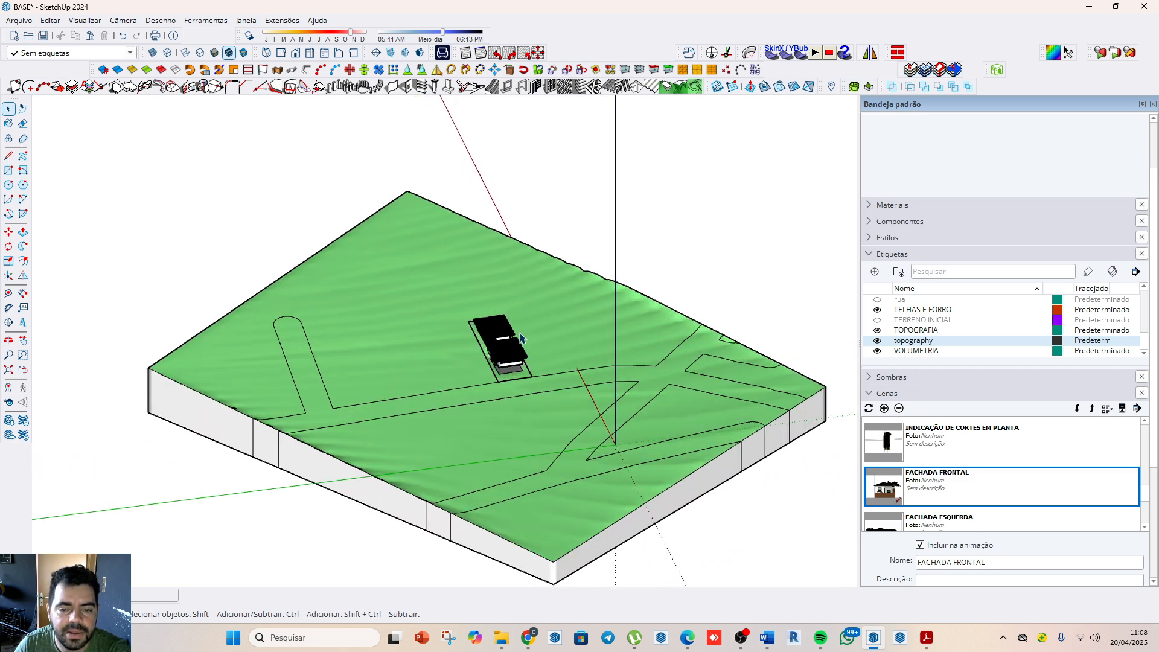
{"action": "double_click", "coordinate": [905, 493]}
{"action": "scroll", "coordinate": [599, 439], "scroll_direction": "down", "scroll_amount": 10}
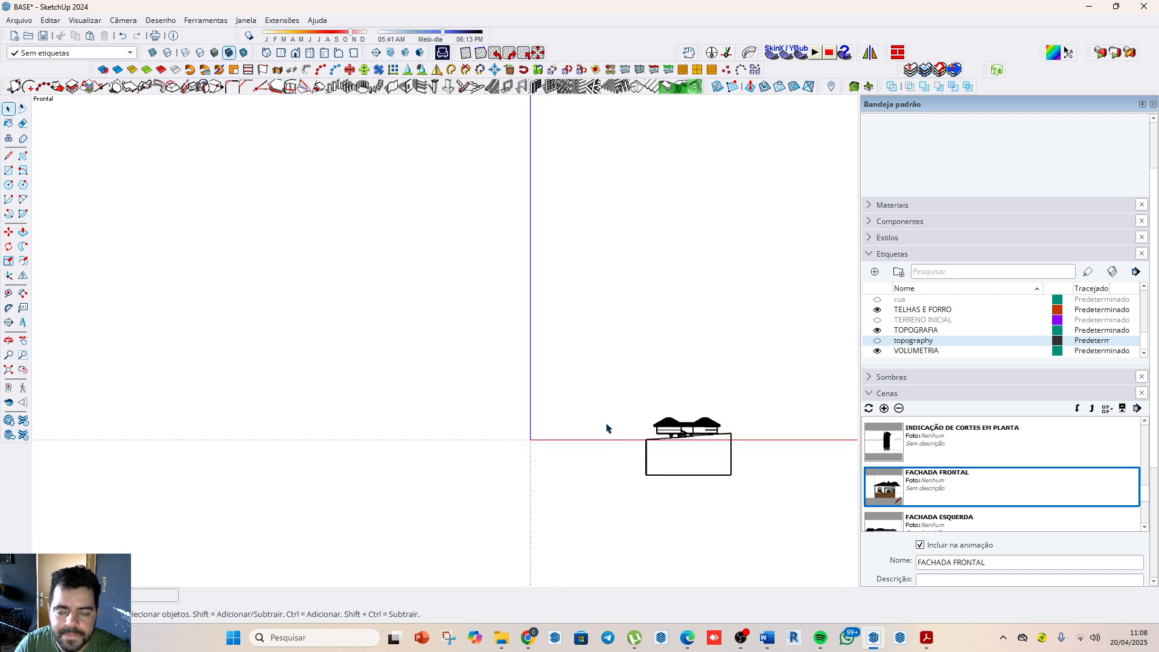
Step: Place the axes at the lower corner of the terrain block's narrow face, red along its bottom edge, and set the standard front view
{"action": "middle_click_drag", "start_coordinate": [606, 427], "coordinate": [690, 258]}
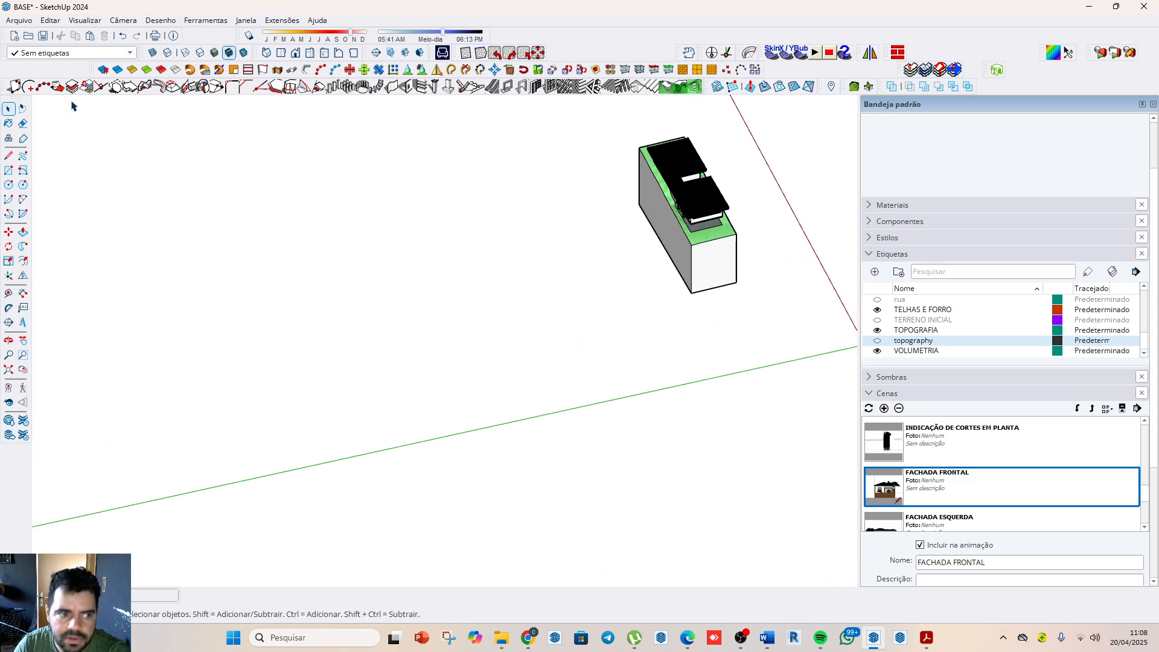
{"action": "left_click", "coordinate": [8, 275]}
{"action": "left_click", "coordinate": [691, 292]}
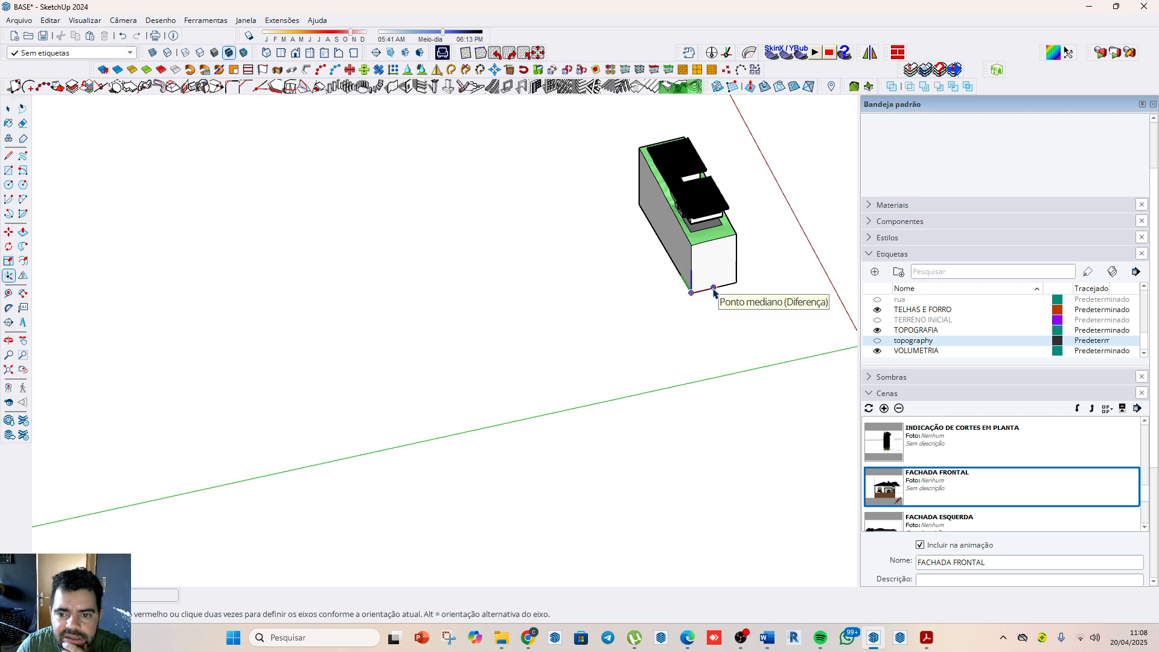
{"action": "left_click", "coordinate": [713, 287]}
{"action": "left_click", "coordinate": [680, 279]}
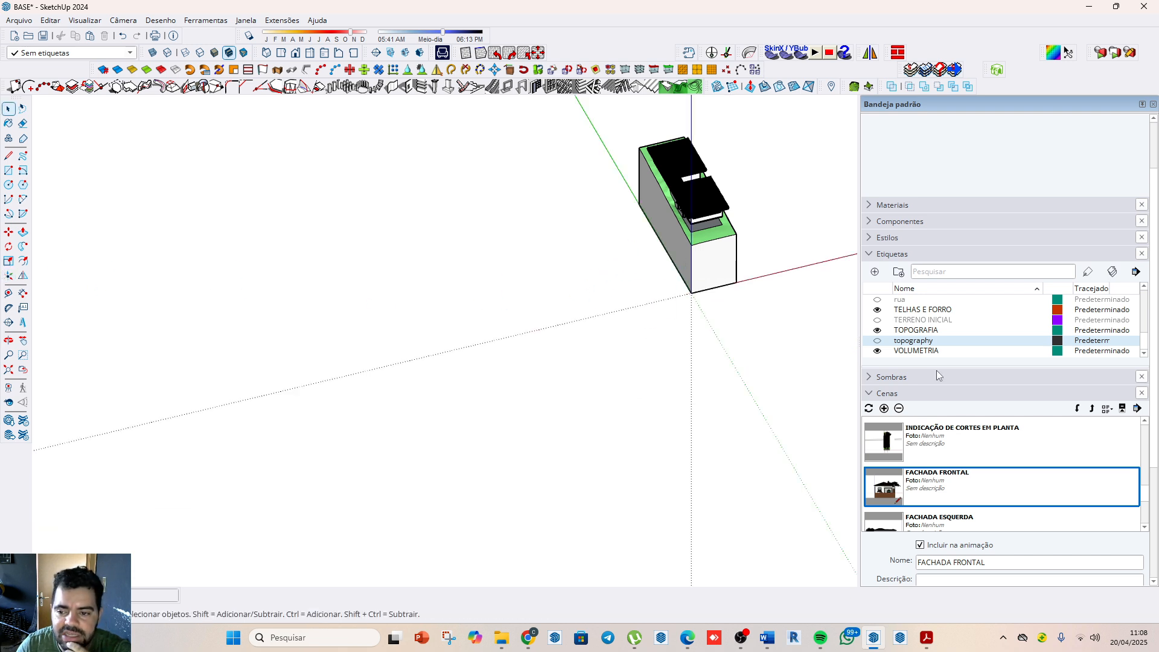
{"action": "left_click", "coordinate": [295, 54]}
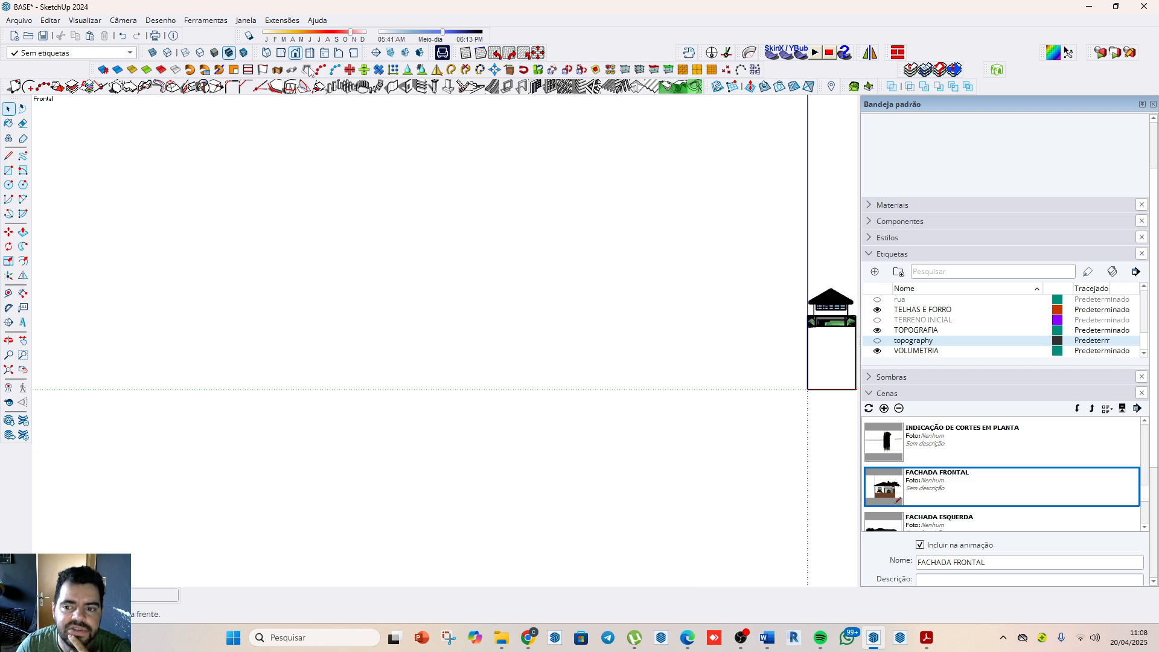
Step: Reactivate the FACHADA FRONTAL scene and place the axes at the lower corner of the terrain block's narrow face, red along its bottom edge
{"action": "double_click", "coordinate": [934, 489]}
{"action": "scroll", "coordinate": [460, 346], "scroll_direction": "down", "scroll_amount": 10}
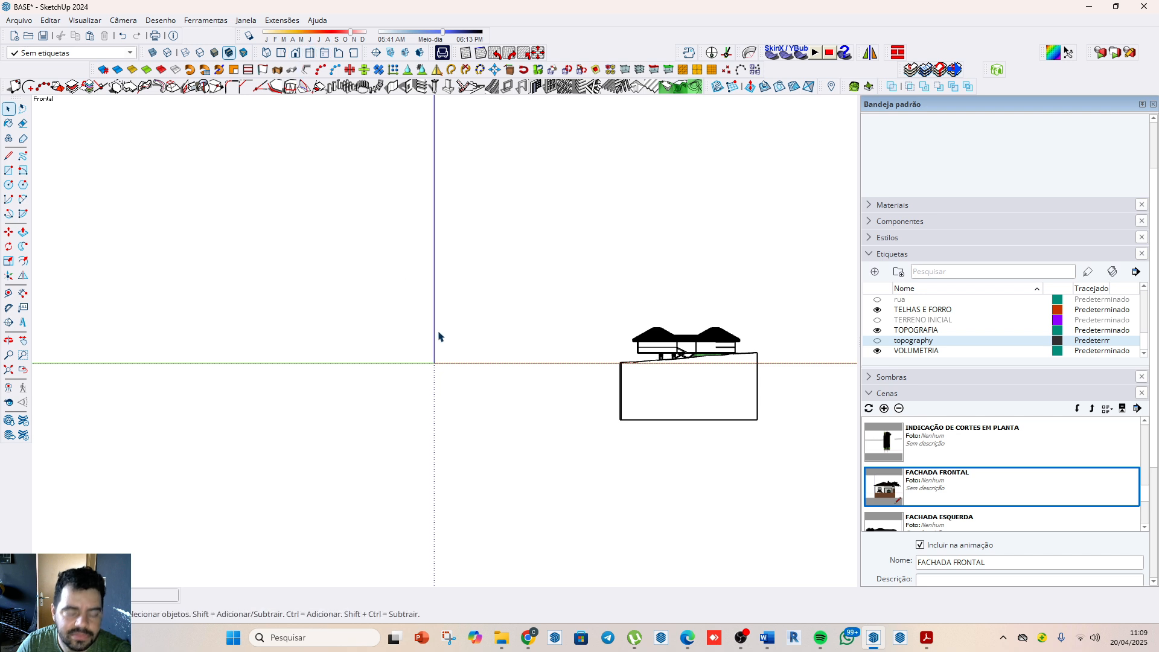
{"action": "middle_click_drag", "start_coordinate": [400, 329], "coordinate": [694, 362]}
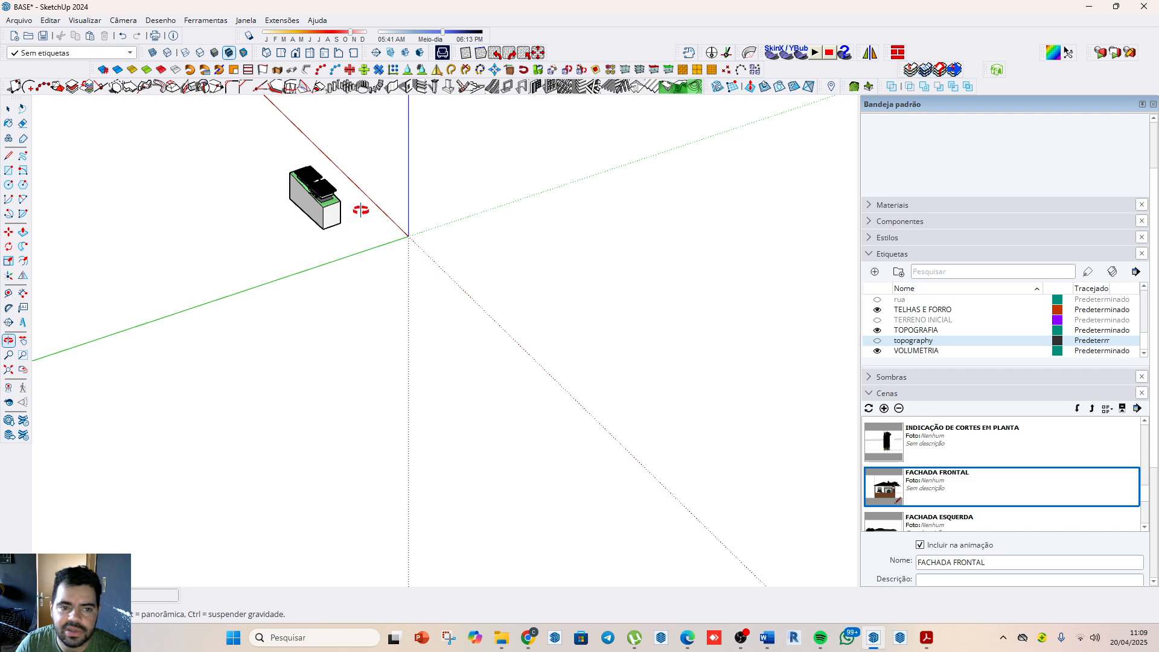
{"action": "middle_click_drag", "start_coordinate": [361, 209], "coordinate": [416, 254]}
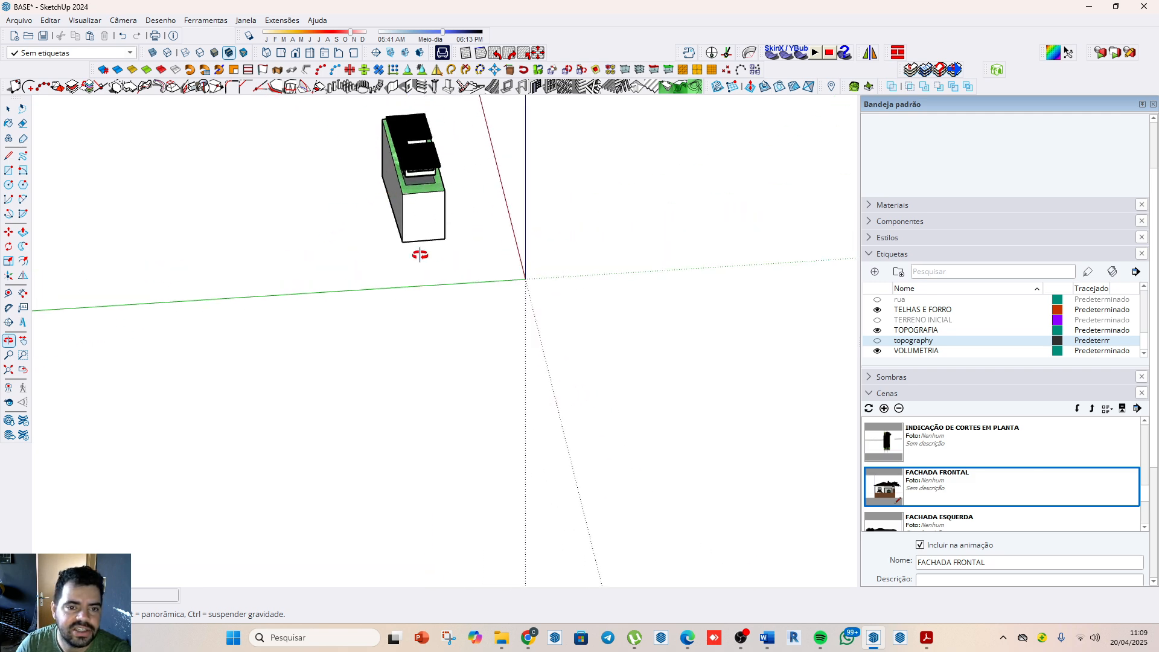
{"action": "left_click", "coordinate": [9, 275]}
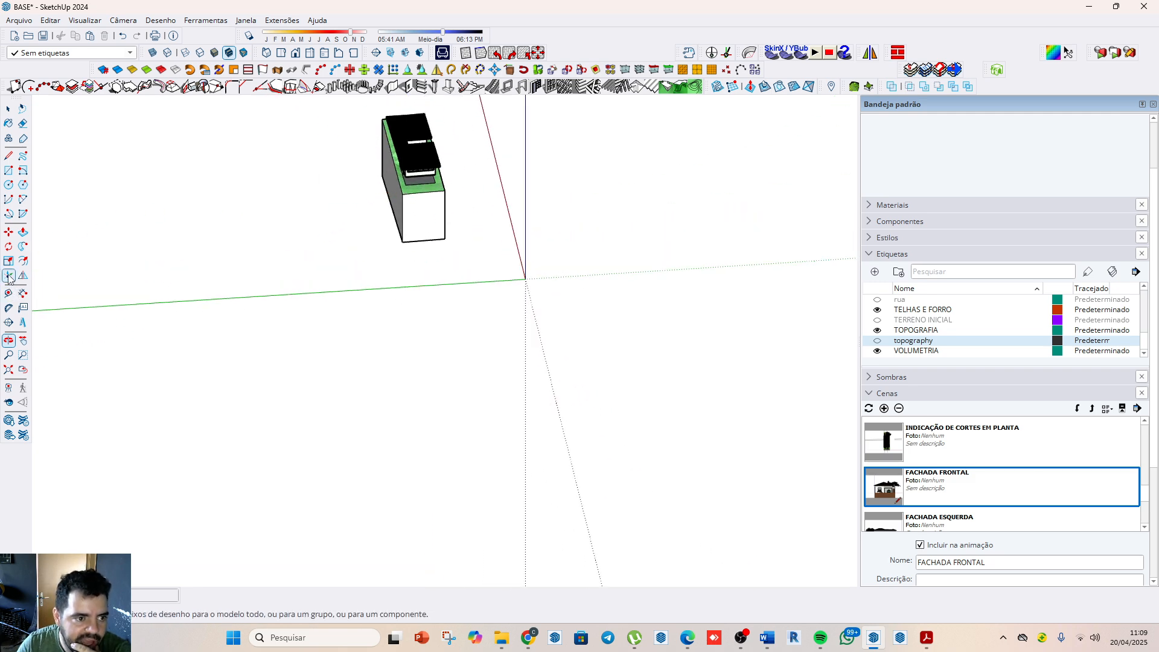
{"action": "left_click", "coordinate": [416, 241]}
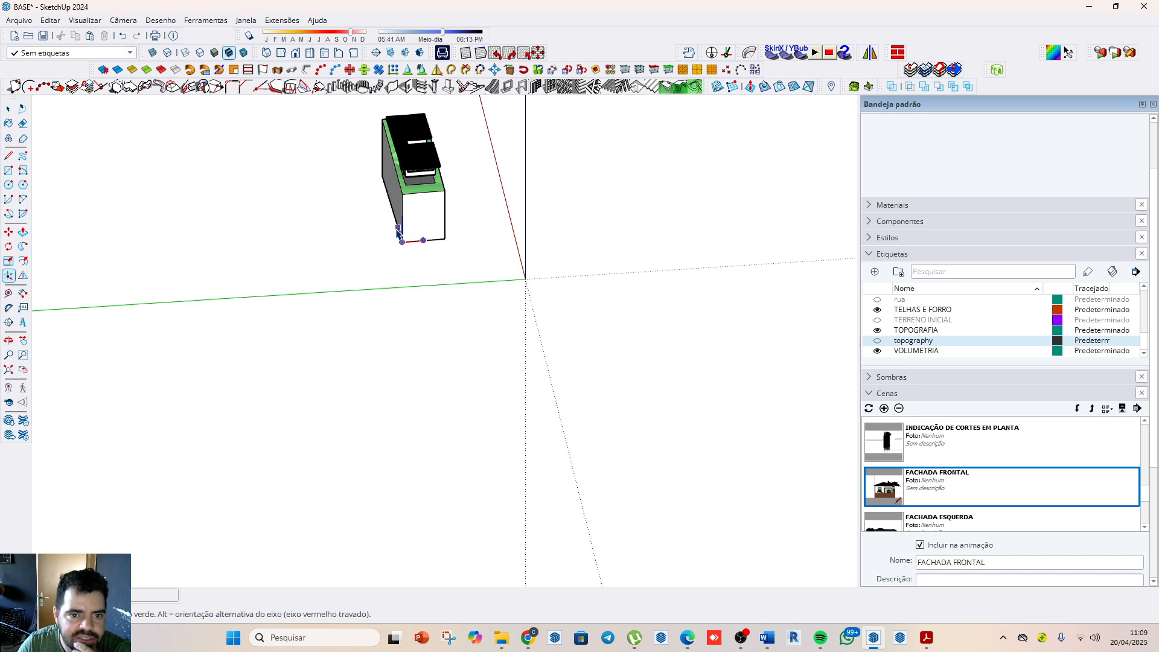
{"action": "left_click", "coordinate": [394, 222]}
Step: Frame the house's narrow facade in the standard front view and update the FACHADA FRONTAL scene with all properties
{"action": "left_click", "coordinate": [295, 53]}
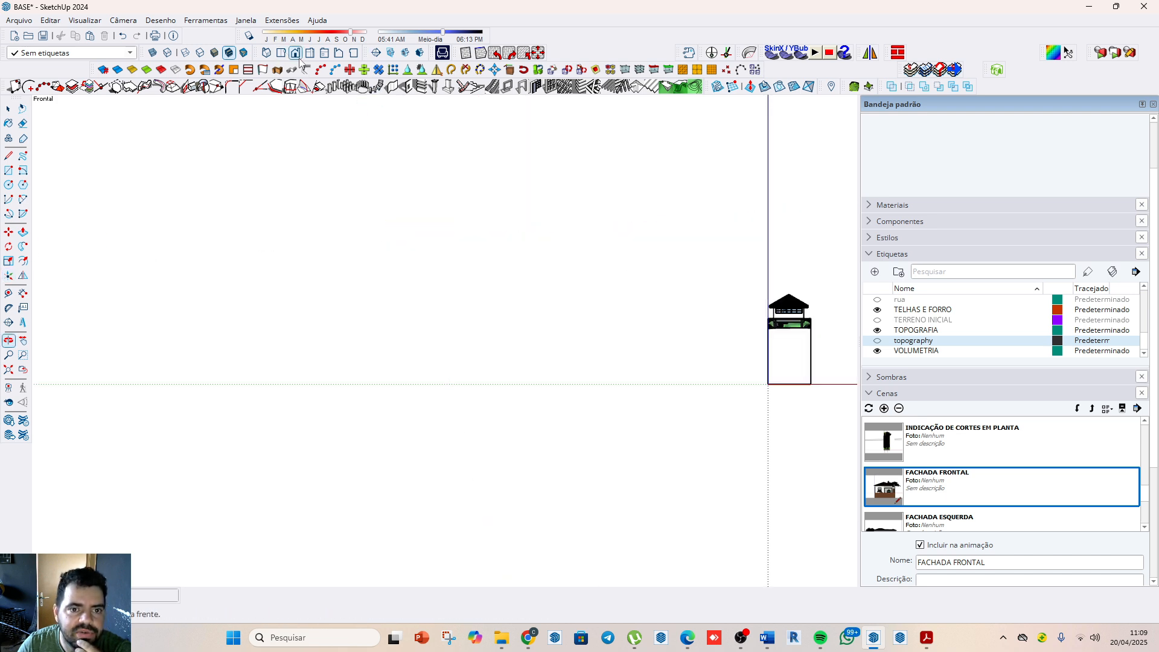
{"action": "scroll", "coordinate": [686, 328], "scroll_direction": "up", "scroll_amount": 5}
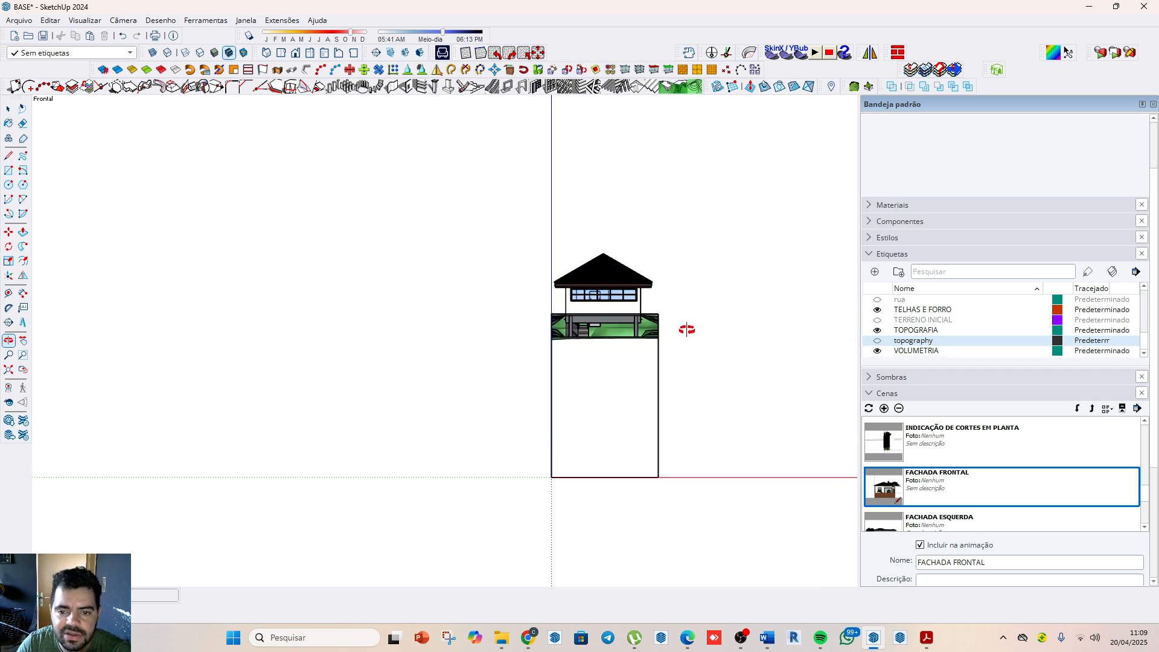
{"action": "scroll", "coordinate": [577, 274], "scroll_direction": "up", "scroll_amount": 4}
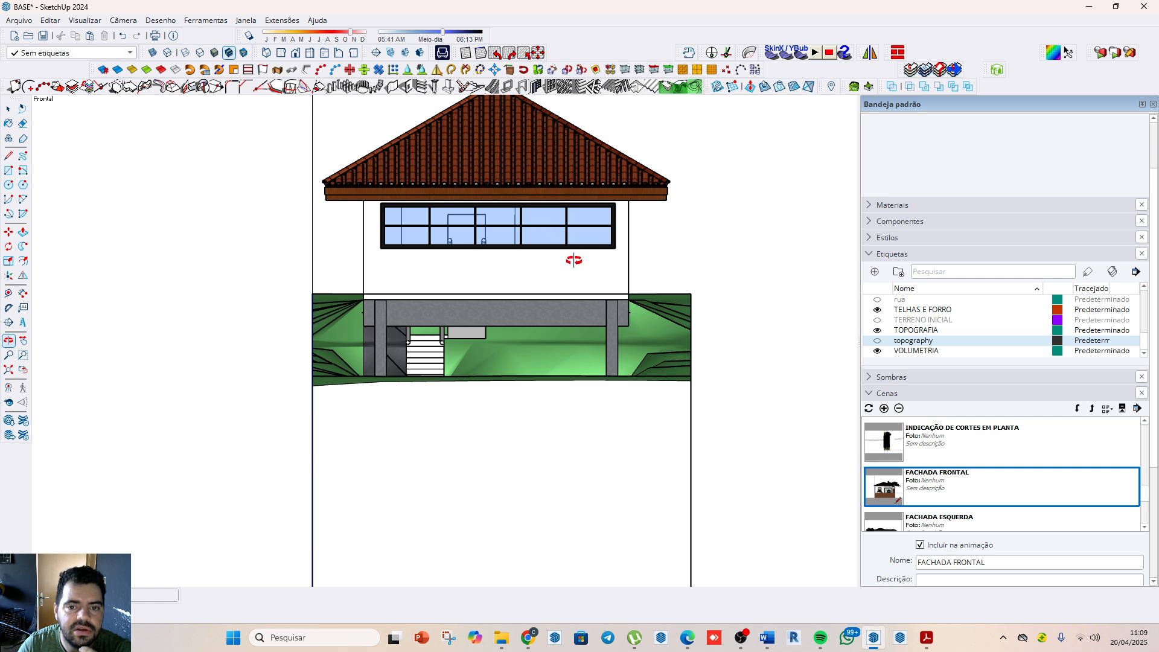
{"action": "middle_click_drag", "start_coordinate": [573, 259], "coordinate": [605, 331], "text": "shift"}
{"action": "right_click", "coordinate": [912, 486]}
{"action": "left_click", "coordinate": [953, 503]}
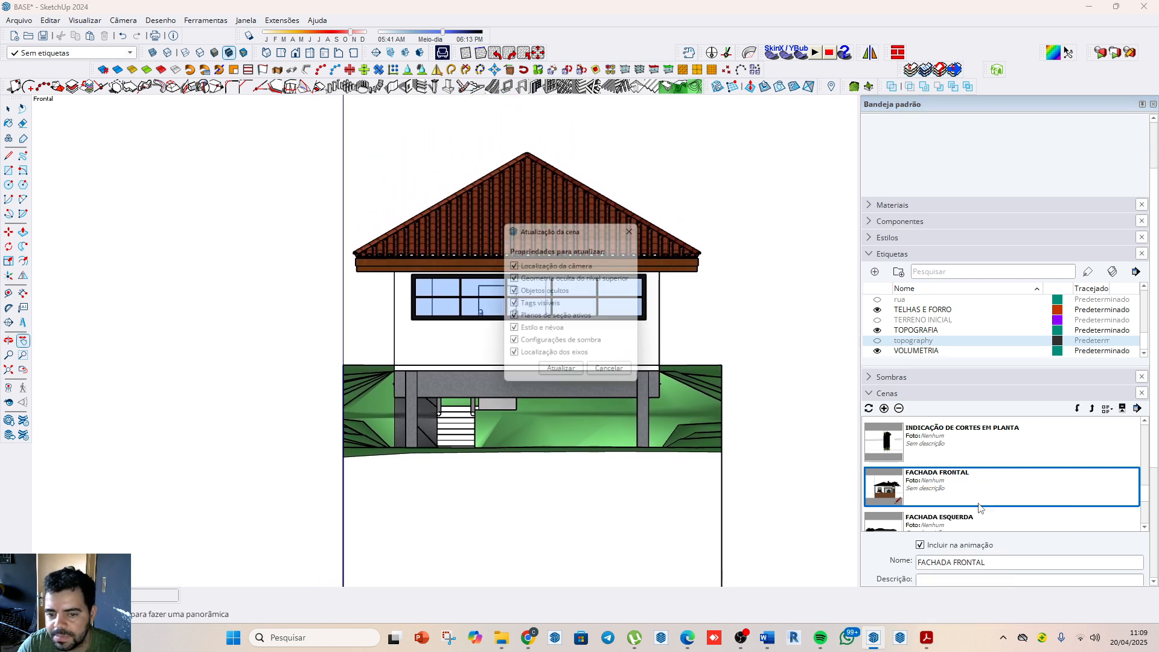
{"action": "left_click", "coordinate": [562, 375]}
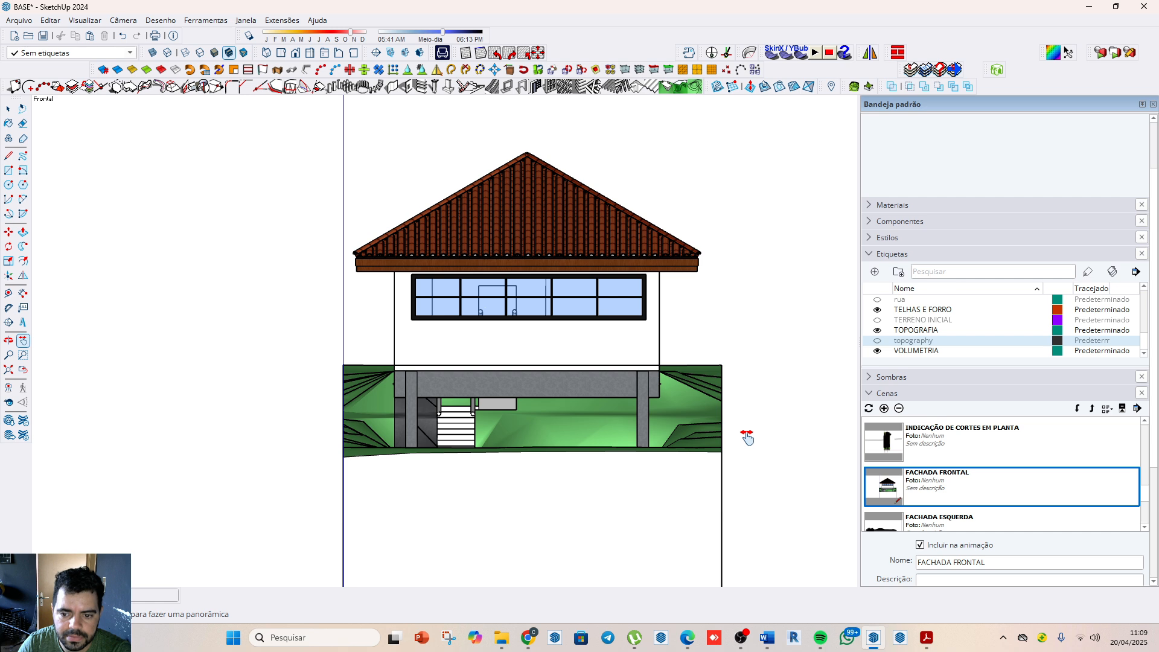
Step: Frame the house in the standard right view and update the FACHADA DIREITA scene with all properties
{"action": "left_click", "coordinate": [311, 54]}
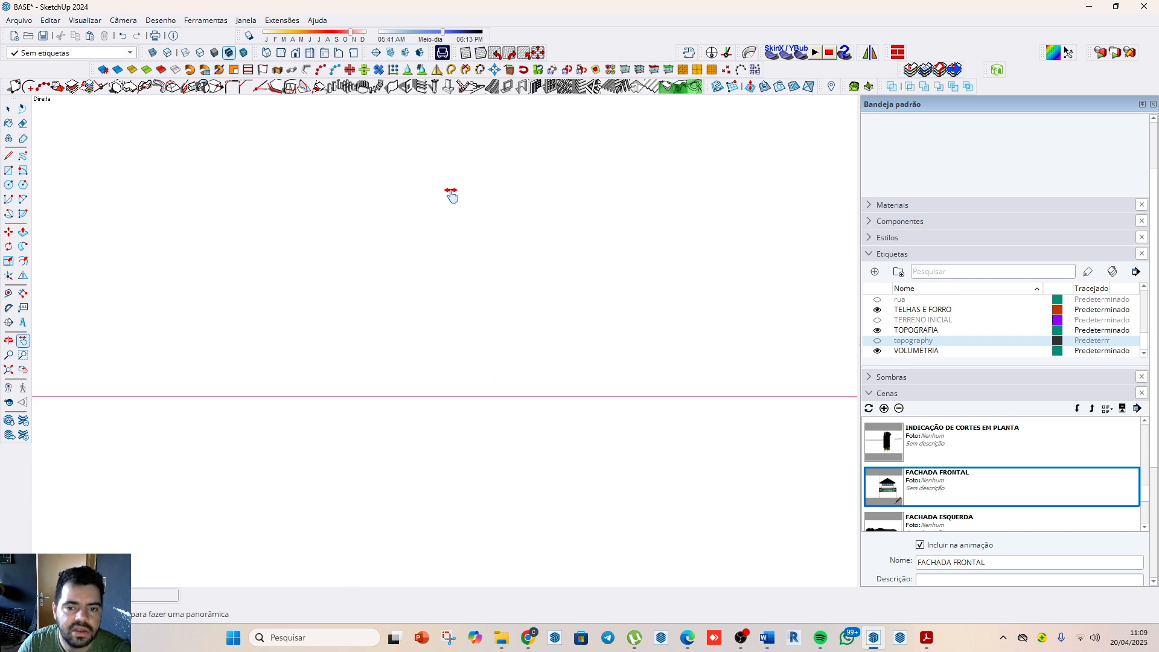
{"action": "scroll", "coordinate": [452, 196], "scroll_direction": "down", "scroll_amount": 2}
{"action": "scroll", "coordinate": [656, 293], "scroll_direction": "down", "scroll_amount": 5}
{"action": "scroll", "coordinate": [426, 272], "scroll_direction": "up", "scroll_amount": 6}
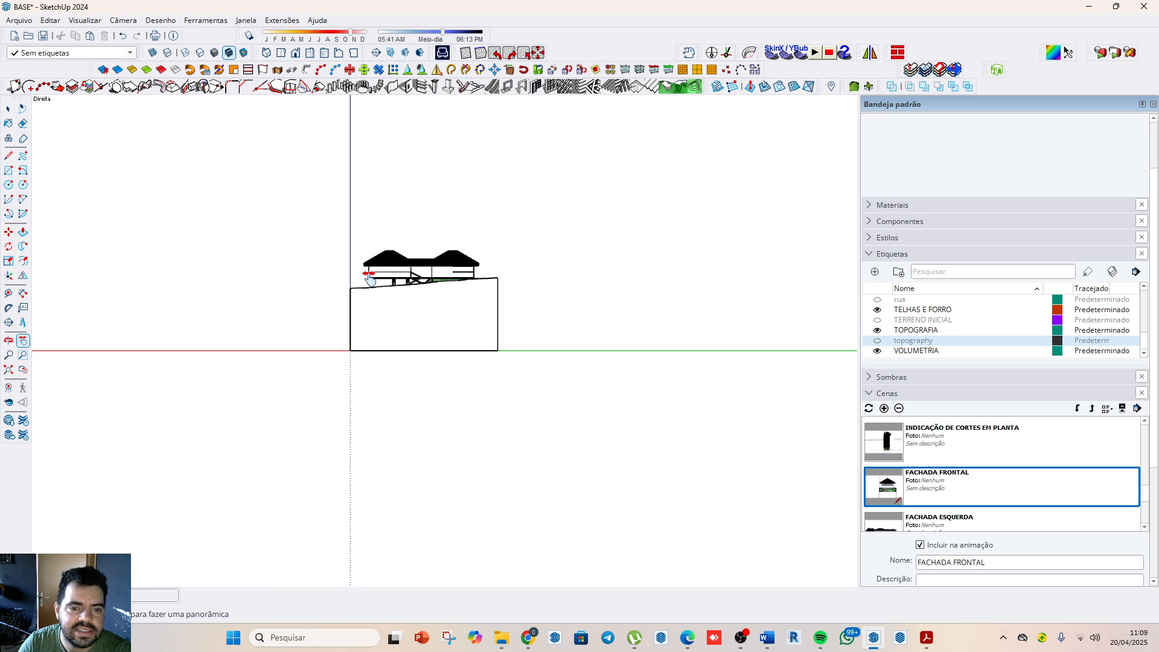
{"action": "scroll", "coordinate": [369, 279], "scroll_direction": "up", "scroll_amount": 5}
{"action": "scroll", "coordinate": [975, 495], "scroll_direction": "down", "scroll_amount": 1}
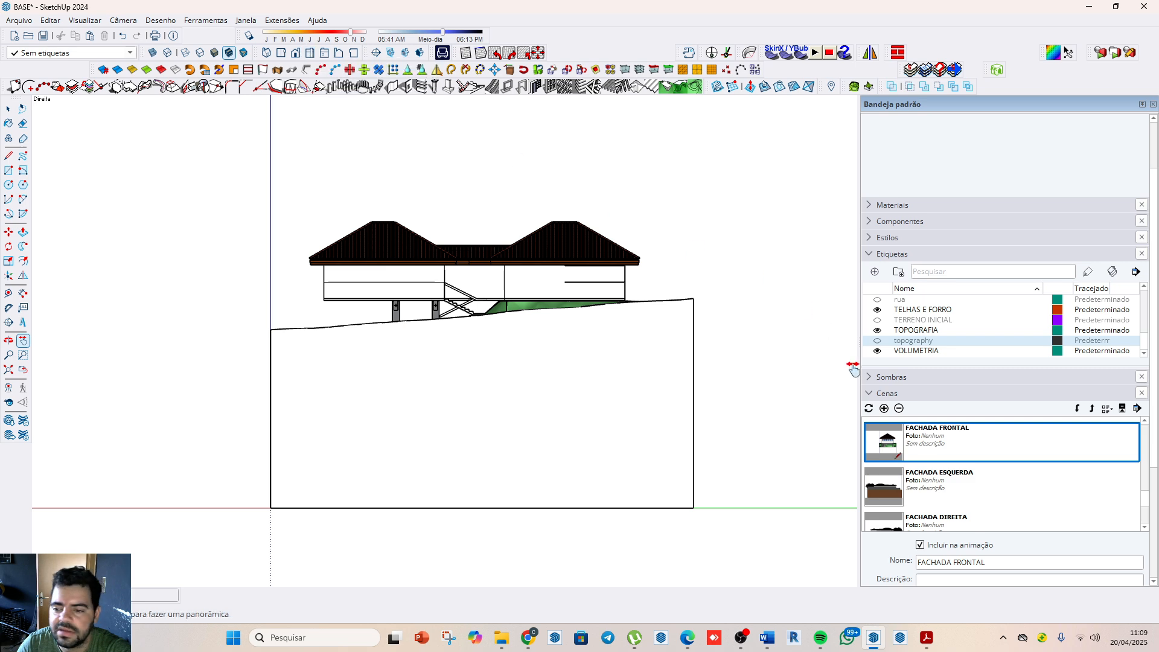
{"action": "scroll", "coordinate": [967, 474], "scroll_direction": "down", "scroll_amount": 1}
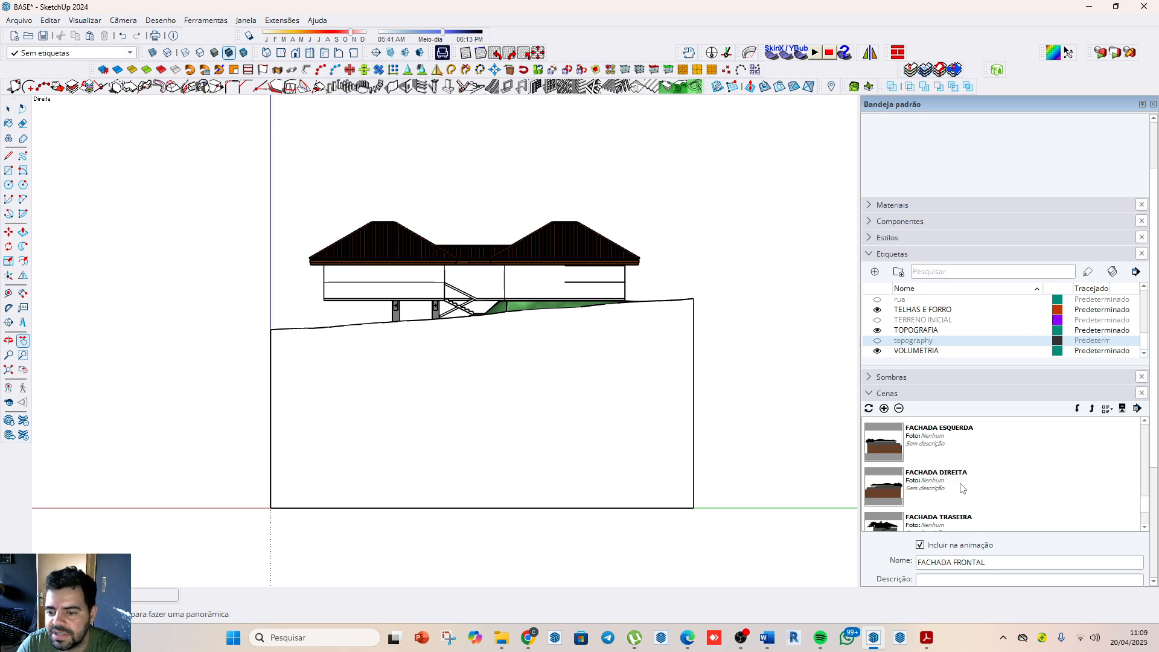
{"action": "left_click", "coordinate": [962, 487]}
{"action": "right_click", "coordinate": [962, 487]}
{"action": "left_click", "coordinate": [995, 501]}
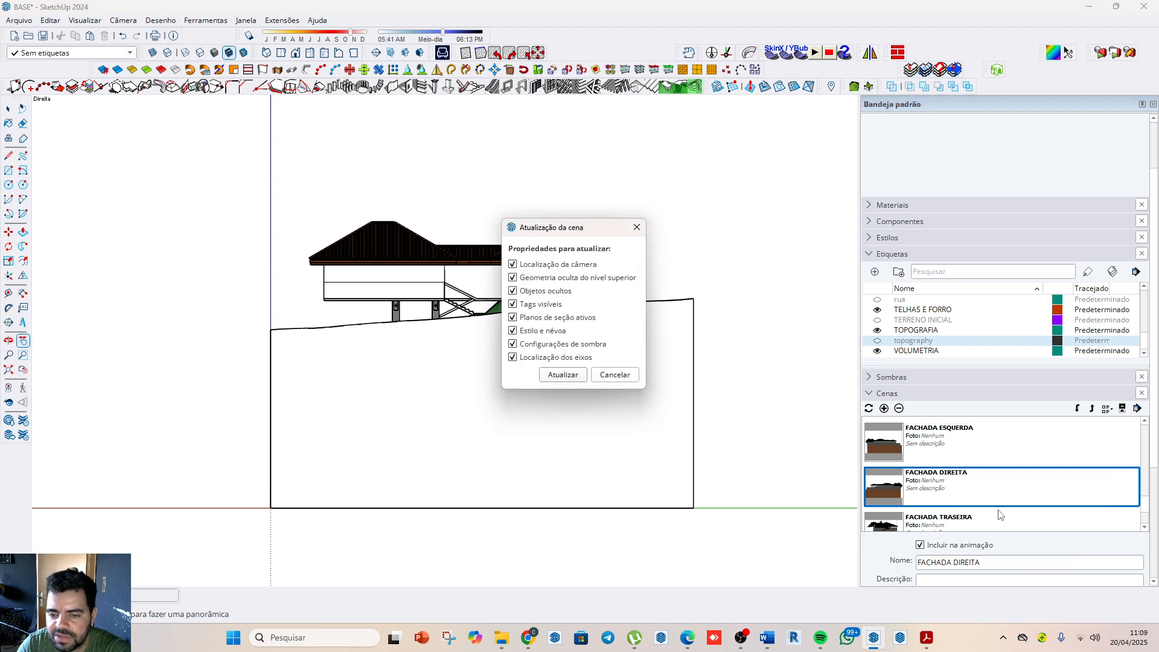
{"action": "left_click", "coordinate": [562, 374]}
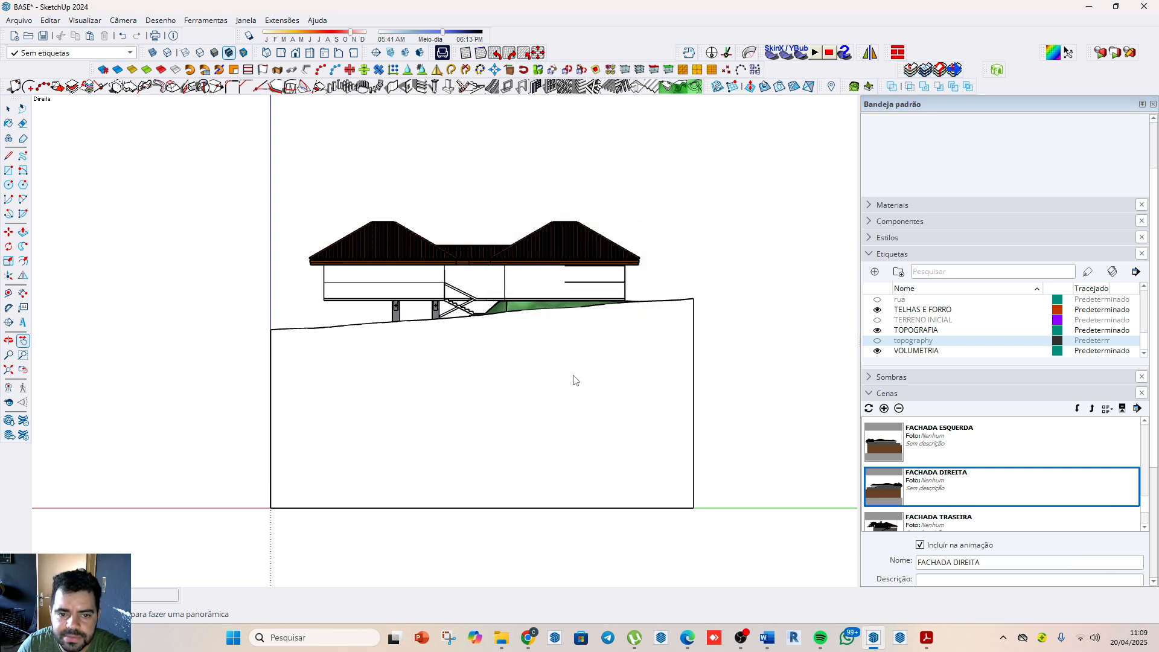
Step: Compare the two side facade scenes, frame the house in the standard left view and update FACHADA ESQUERDA with it
{"action": "double_click", "coordinate": [894, 446]}
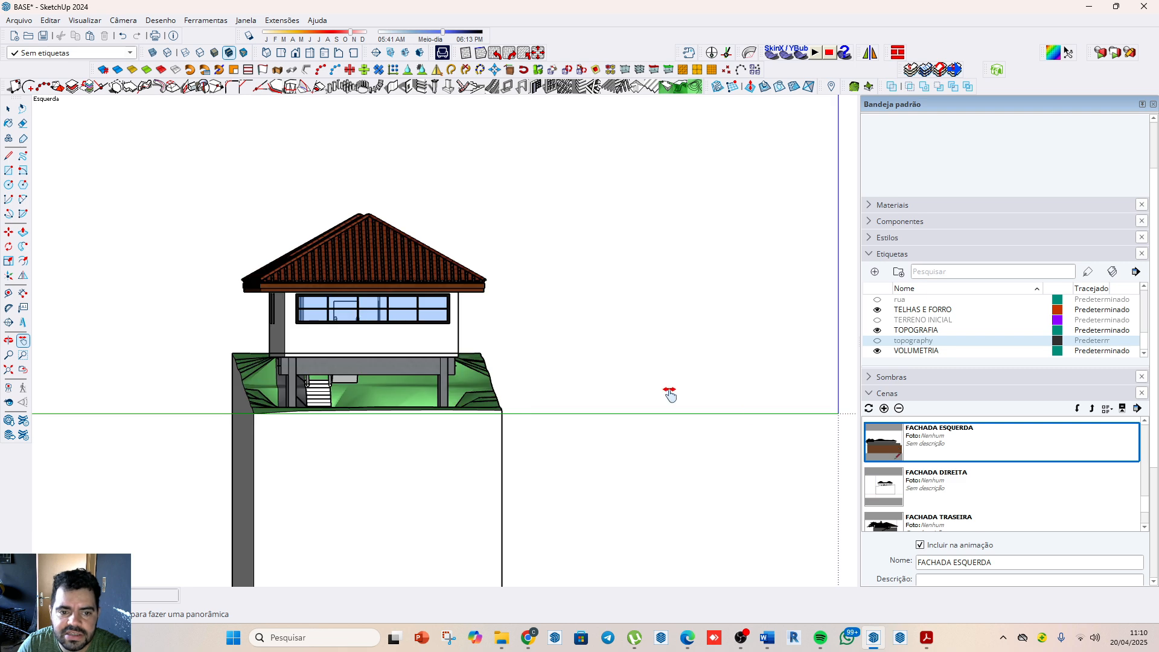
{"action": "double_click", "coordinate": [949, 490]}
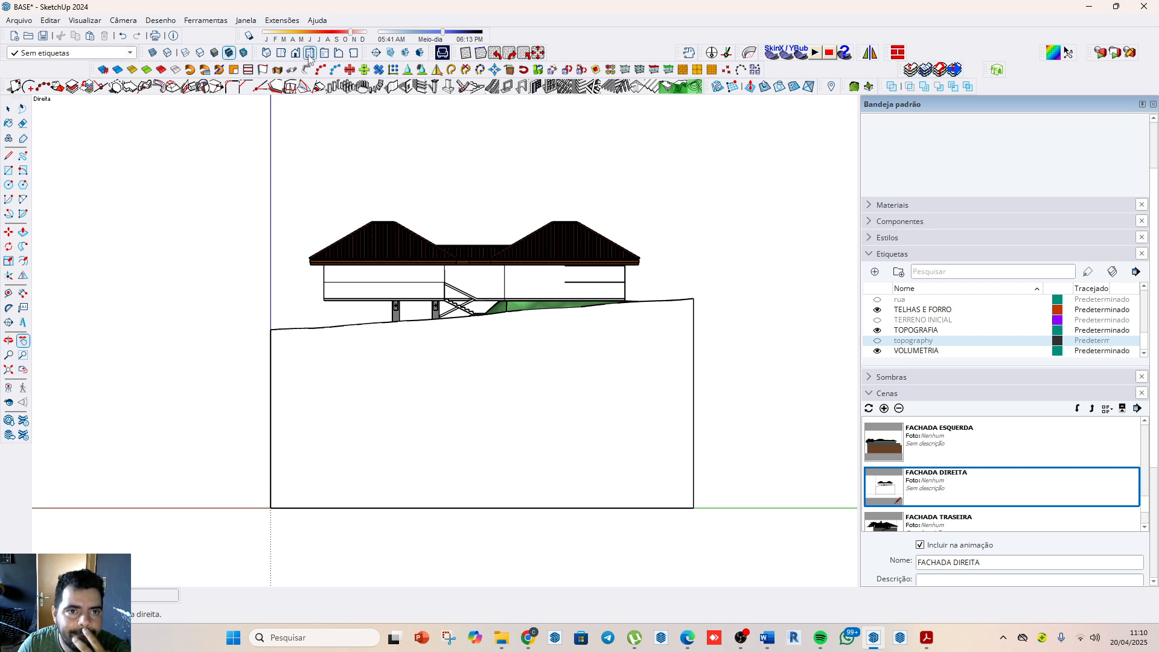
{"action": "left_click", "coordinate": [338, 54]}
{"action": "scroll", "coordinate": [471, 313], "scroll_direction": "down", "scroll_amount": 7}
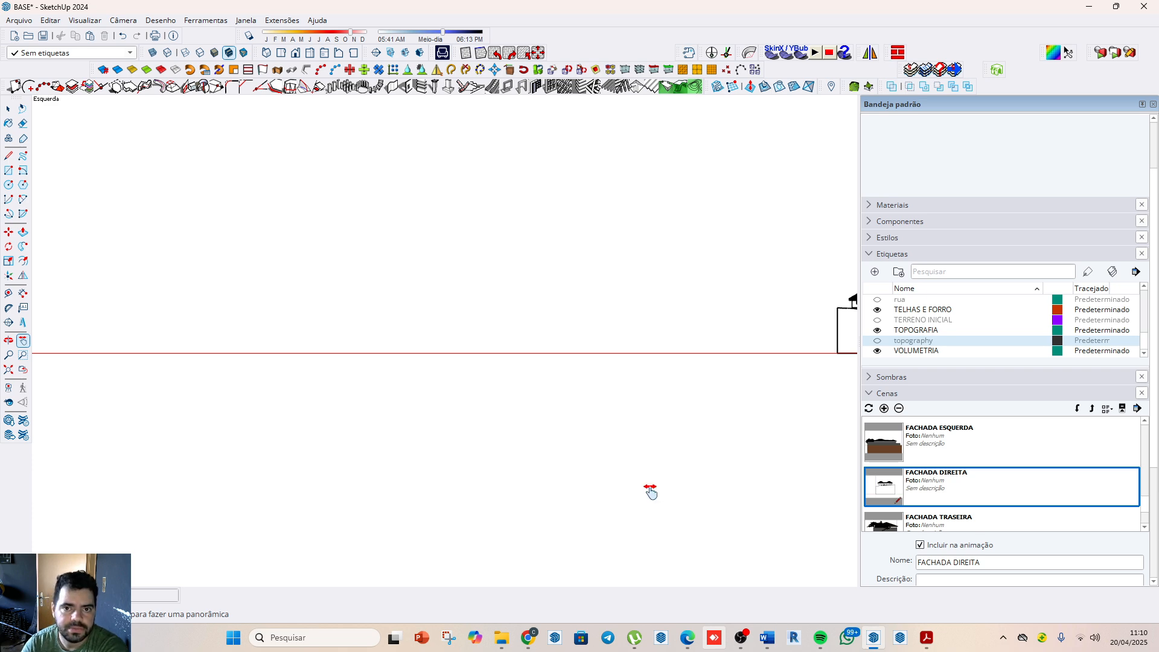
{"action": "left_click_drag", "start_coordinate": [682, 465], "coordinate": [636, 463]}
{"action": "scroll", "coordinate": [604, 433], "scroll_direction": "down", "scroll_amount": 3}
{"action": "scroll", "coordinate": [825, 351], "scroll_direction": "up", "scroll_amount": 3}
{"action": "scroll", "coordinate": [703, 358], "scroll_direction": "up", "scroll_amount": 3}
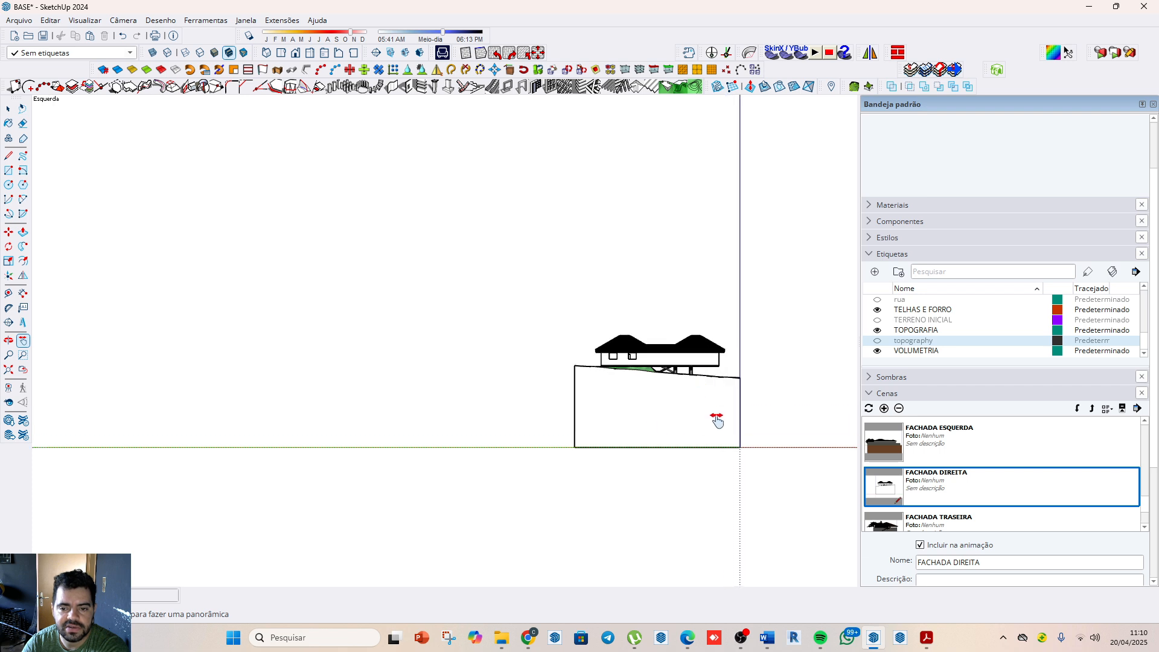
{"action": "scroll", "coordinate": [712, 399], "scroll_direction": "up", "scroll_amount": 3}
{"action": "scroll", "coordinate": [700, 374], "scroll_direction": "up", "scroll_amount": 2}
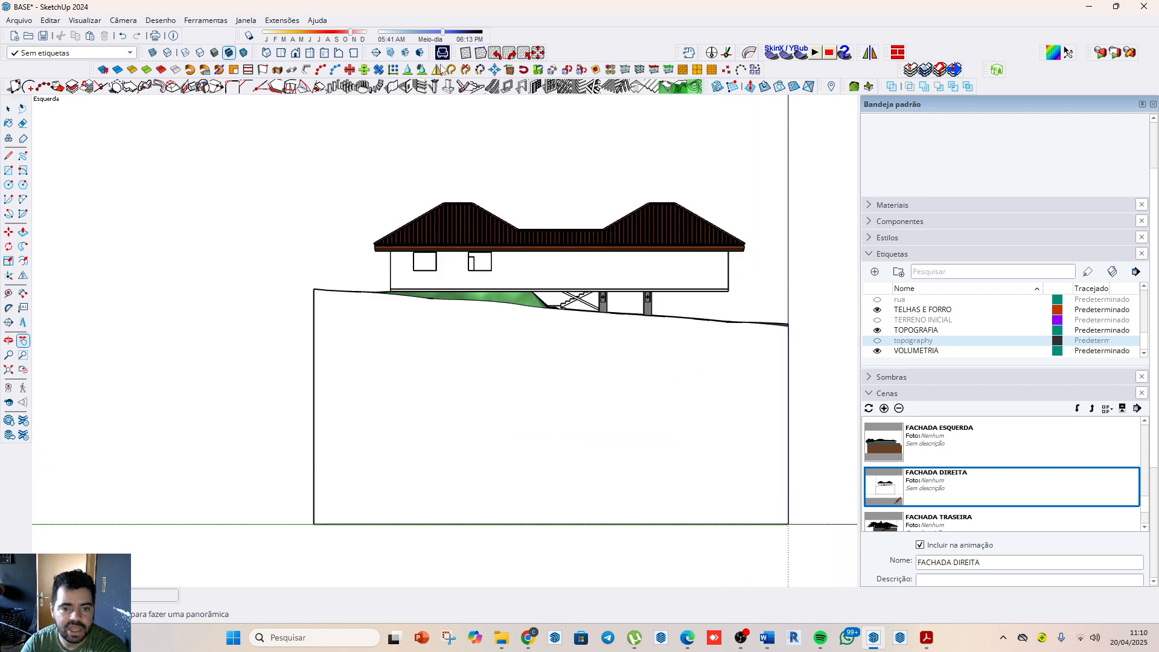
{"action": "scroll", "coordinate": [388, 424], "scroll_direction": "down", "scroll_amount": 3}
{"action": "scroll", "coordinate": [421, 364], "scroll_direction": "up", "scroll_amount": 3}
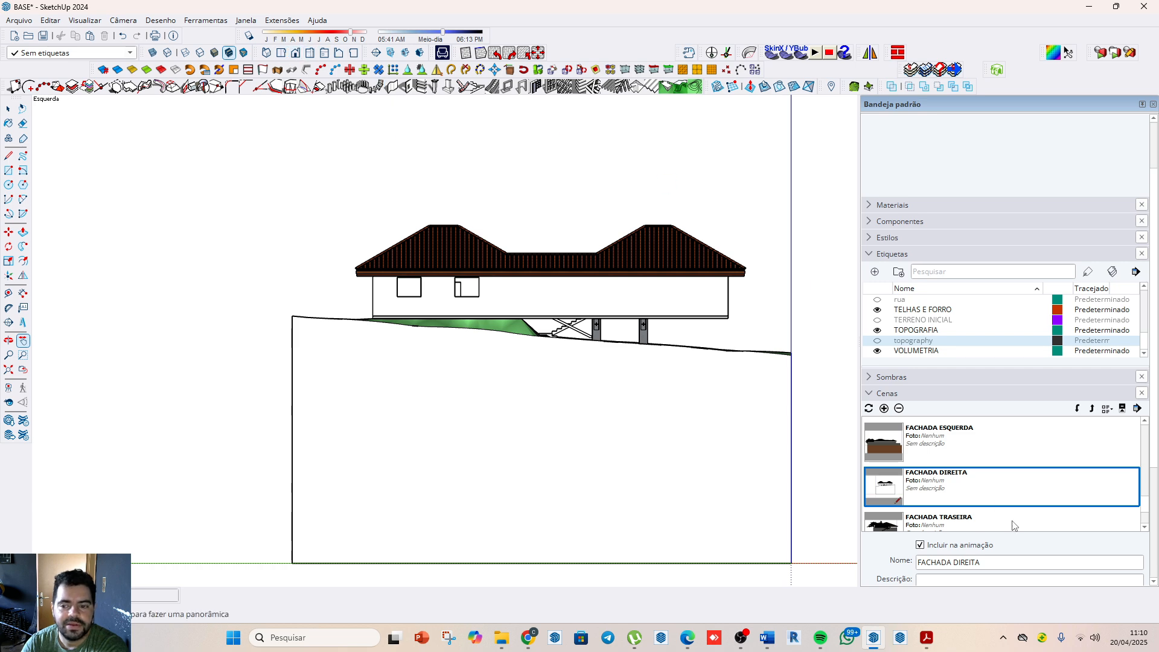
{"action": "left_click", "coordinate": [944, 445]}
{"action": "right_click", "coordinate": [944, 445]}
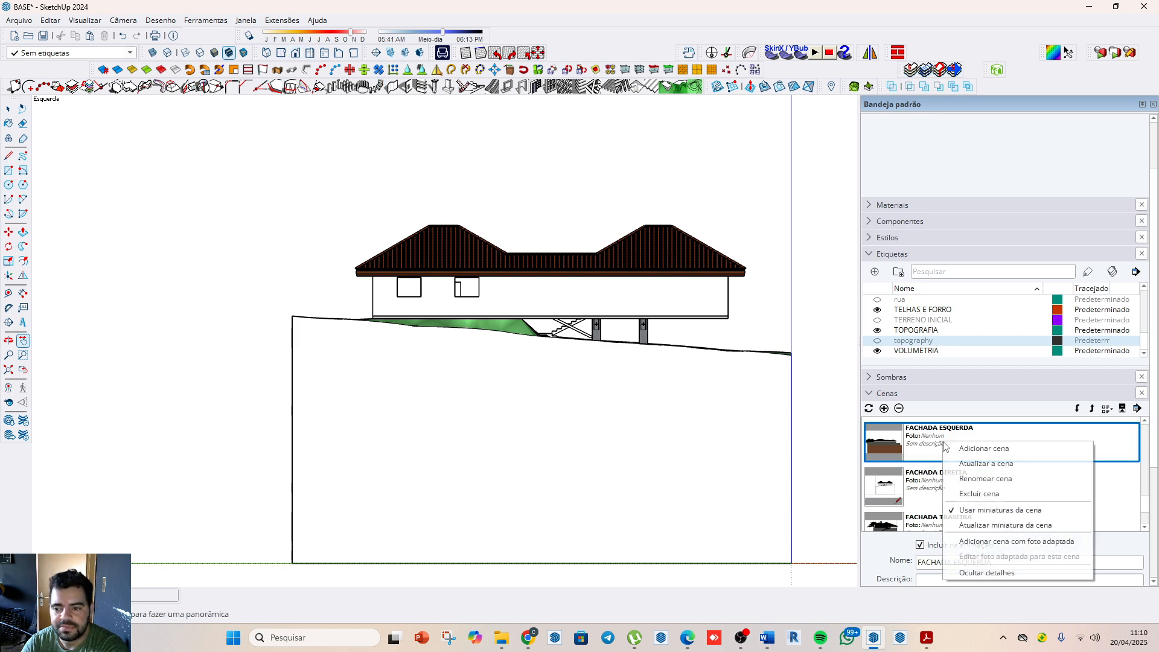
{"action": "left_click", "coordinate": [1002, 466]}
{"action": "left_click", "coordinate": [563, 375]}
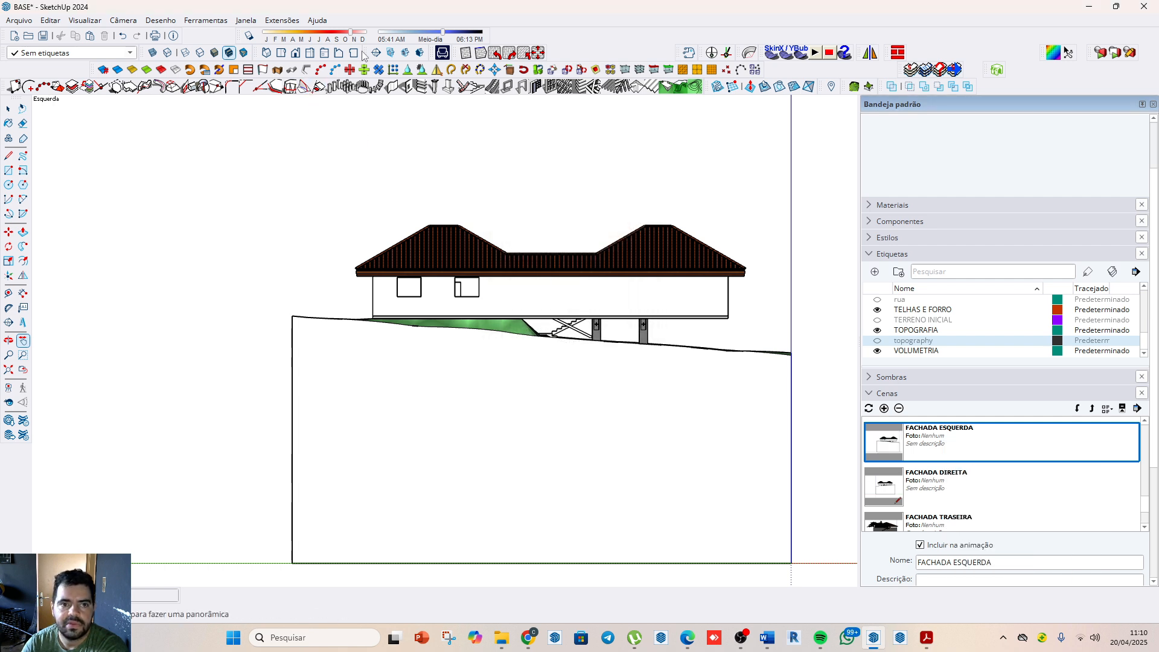
Step: Frame the house in the standard back view and update the FACHADA ESQUERDA scene with all properties
{"action": "left_click", "coordinate": [338, 54]}
{"action": "scroll", "coordinate": [273, 214], "scroll_direction": "down", "scroll_amount": 4}
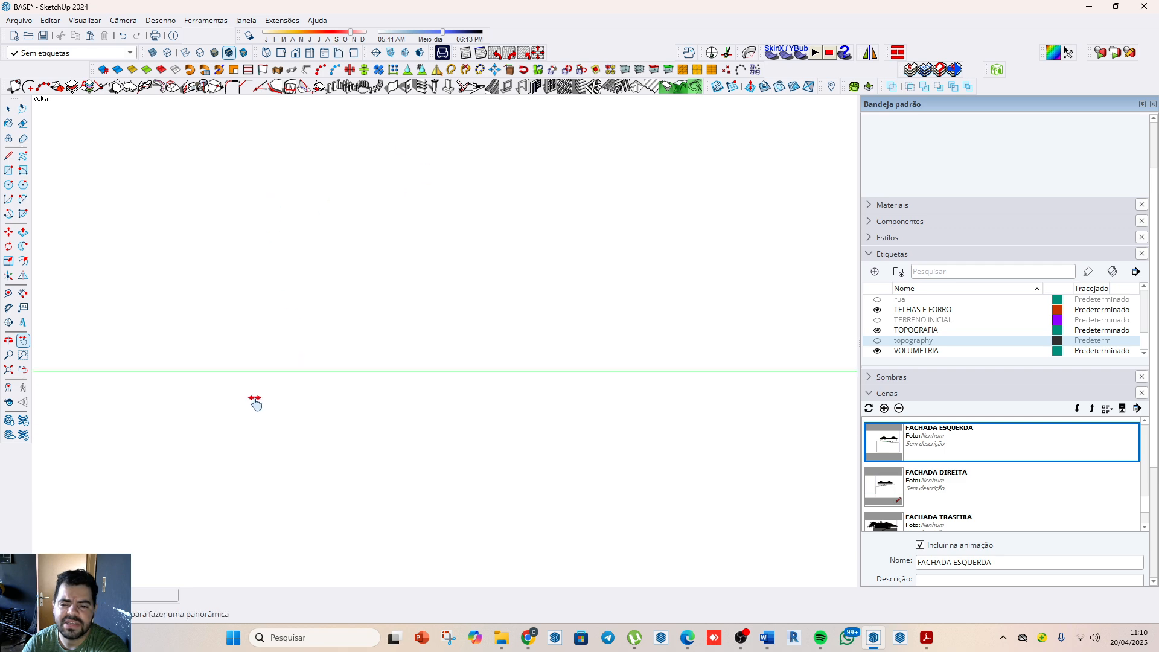
{"action": "scroll", "coordinate": [255, 399], "scroll_direction": "down", "scroll_amount": 5}
{"action": "left_click_drag", "start_coordinate": [124, 340], "coordinate": [168, 359]}
{"action": "scroll", "coordinate": [144, 380], "scroll_direction": "up", "scroll_amount": 3}
{"action": "scroll", "coordinate": [241, 412], "scroll_direction": "down", "scroll_amount": 2}
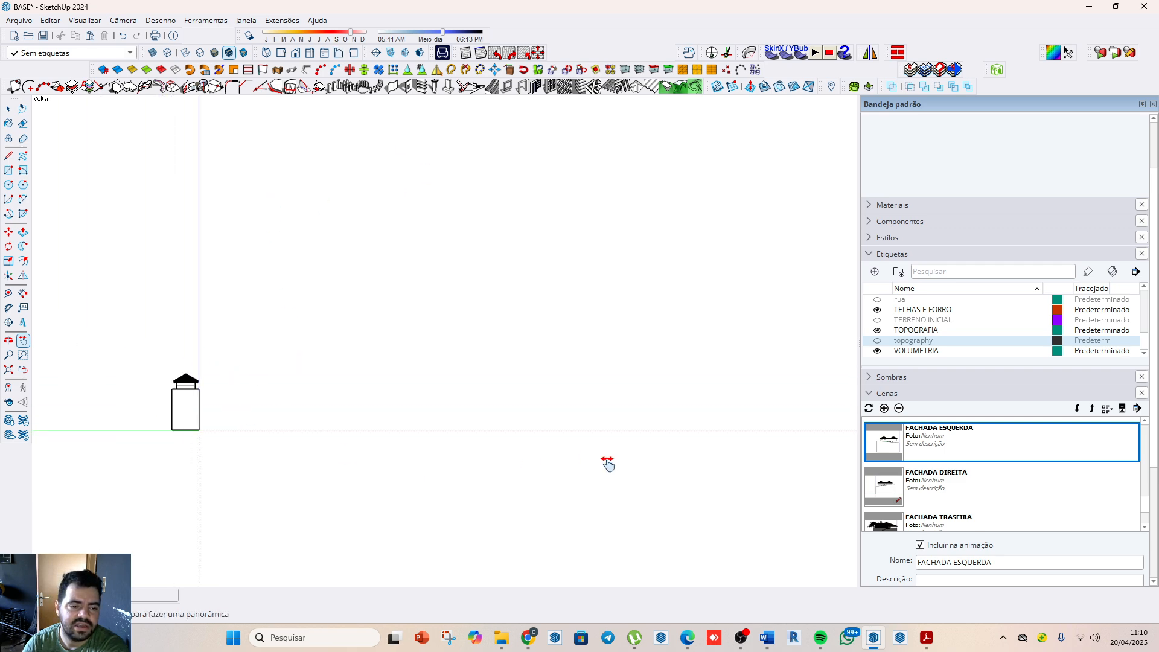
{"action": "scroll", "coordinate": [607, 462], "scroll_direction": "down", "scroll_amount": 2}
{"action": "scroll", "coordinate": [386, 443], "scroll_direction": "up", "scroll_amount": 5}
{"action": "left_click_drag", "start_coordinate": [284, 386], "coordinate": [346, 450]}
{"action": "scroll", "coordinate": [347, 446], "scroll_direction": "up", "scroll_amount": 2}
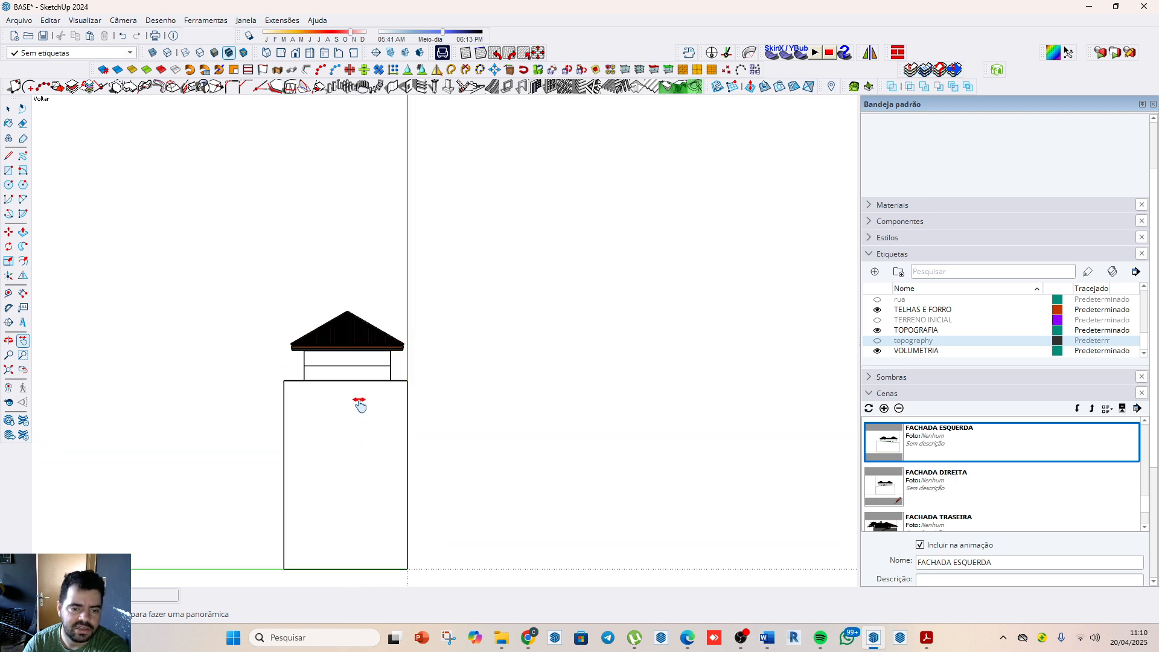
{"action": "scroll", "coordinate": [331, 356], "scroll_direction": "up", "scroll_amount": 2}
{"action": "scroll", "coordinate": [331, 356], "scroll_direction": "up", "scroll_amount": 1}
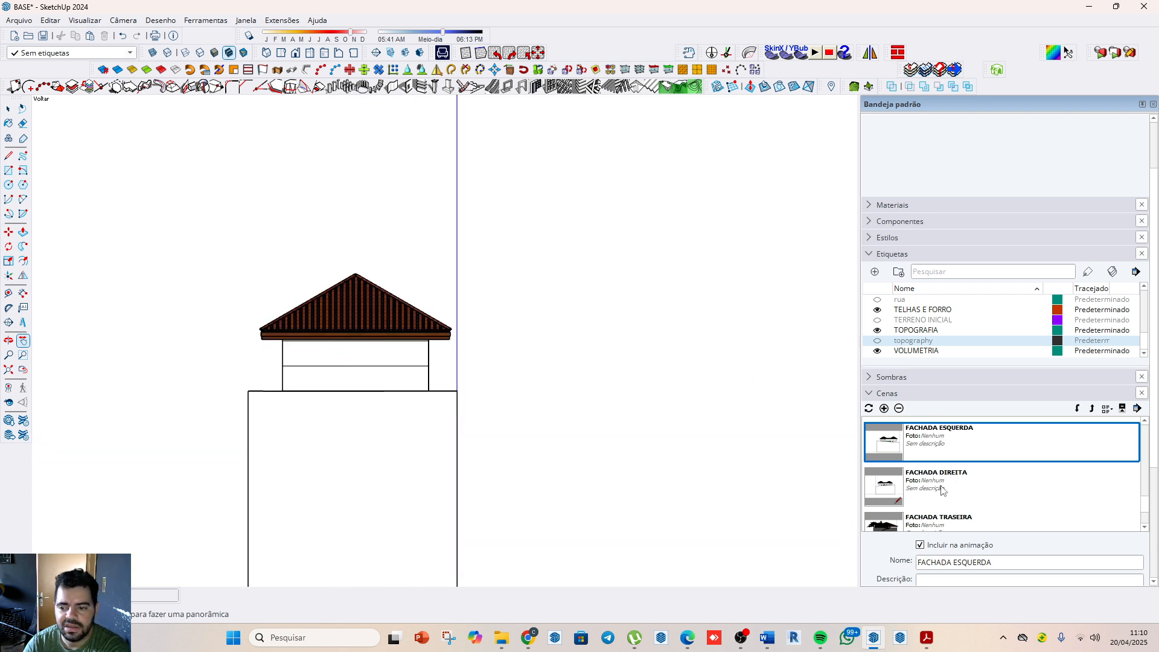
{"action": "right_click", "coordinate": [947, 440]}
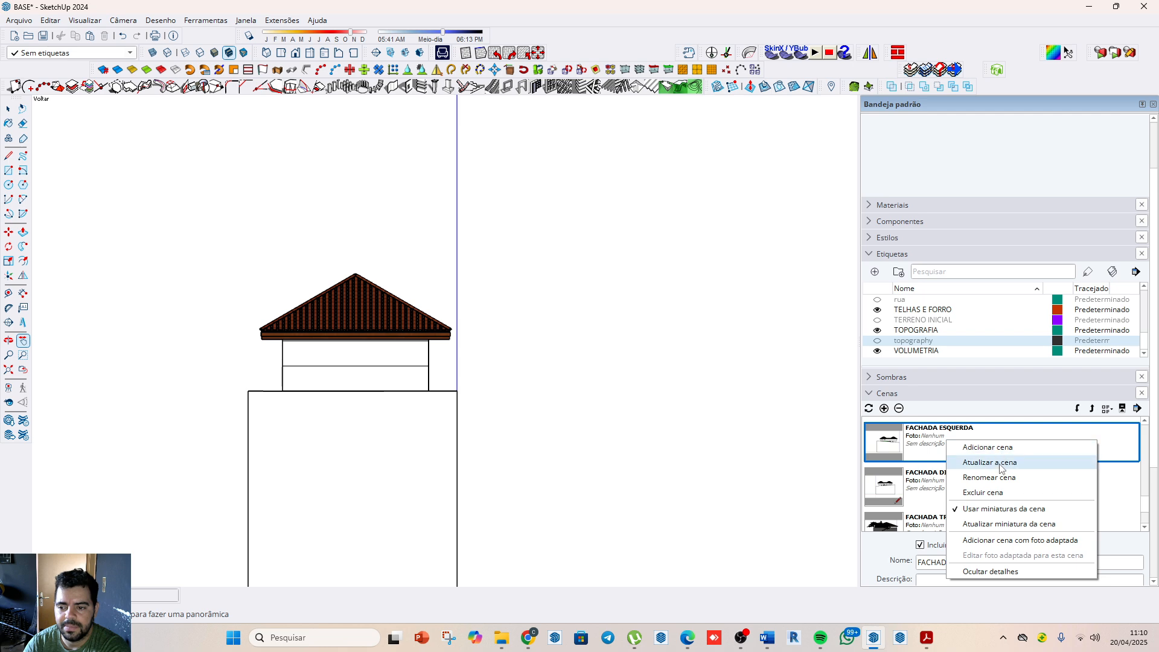
{"action": "left_click", "coordinate": [1001, 468]}
{"action": "left_click", "coordinate": [564, 377]}
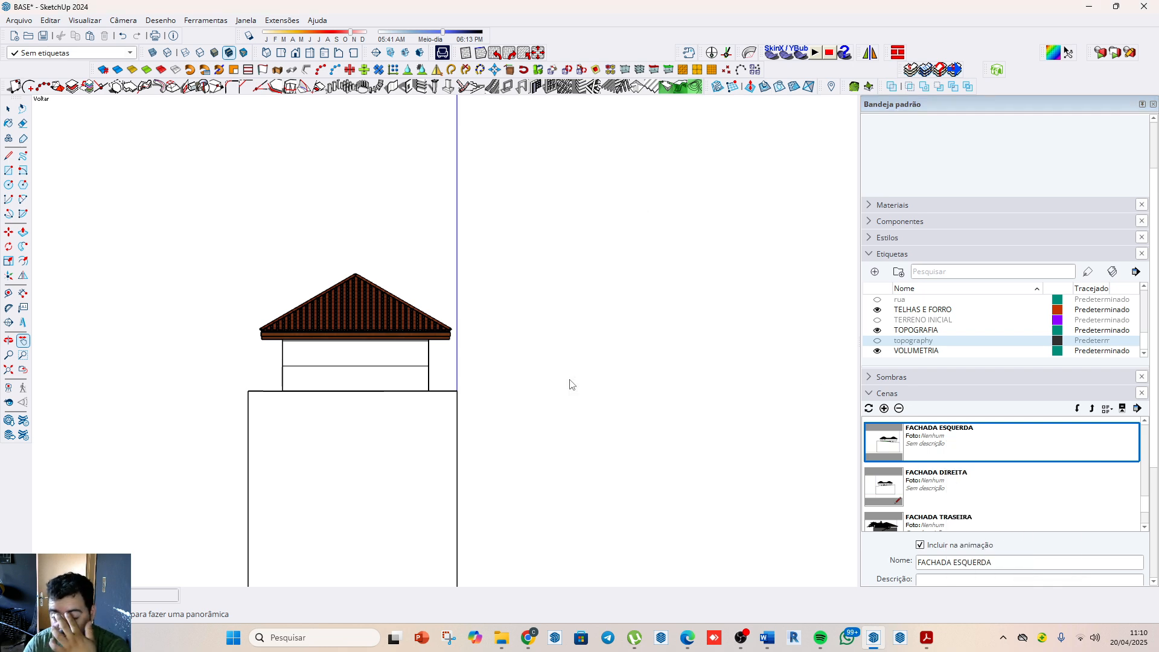
Step: Review the left, right and rear facade scenes and compare FACHADA ESQUERDA with the standard left view
{"action": "left_click", "coordinate": [944, 485]}
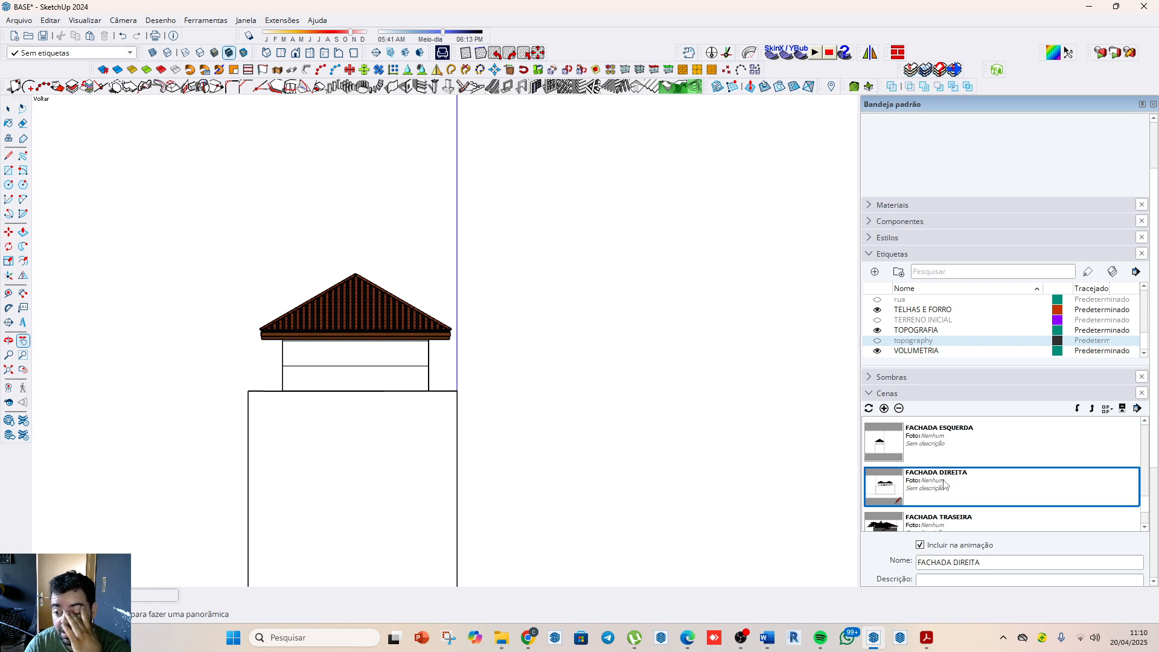
{"action": "scroll", "coordinate": [946, 480], "scroll_direction": "down", "scroll_amount": 1}
{"action": "left_click", "coordinate": [945, 483]}
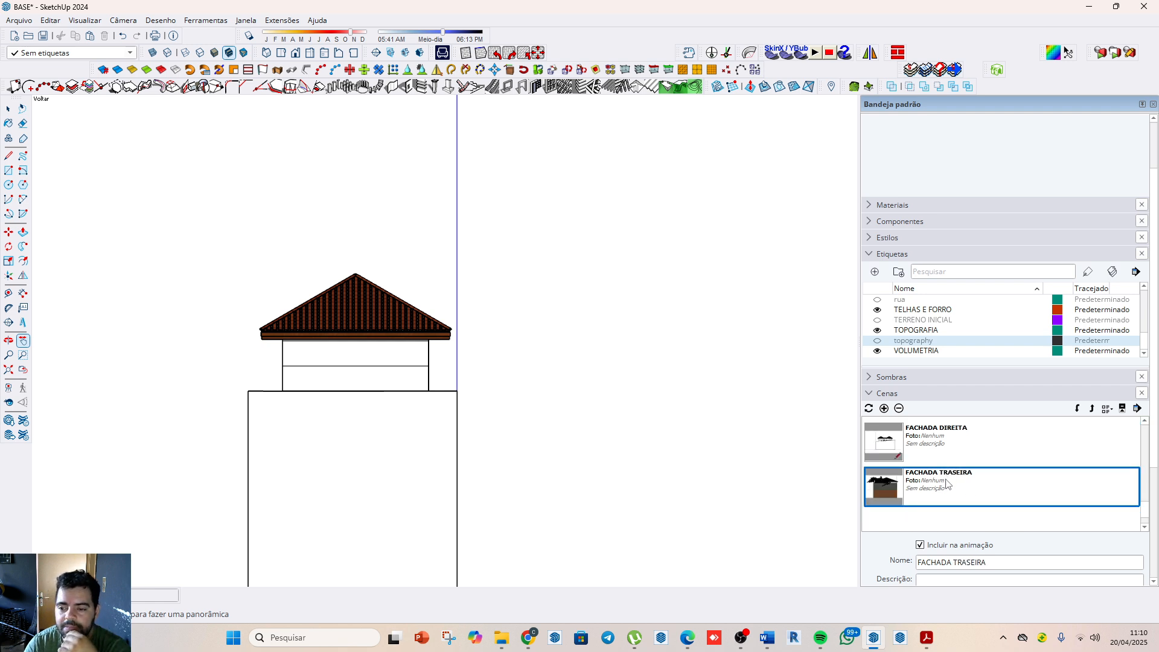
{"action": "scroll", "coordinate": [945, 483], "scroll_direction": "up", "scroll_amount": 1}
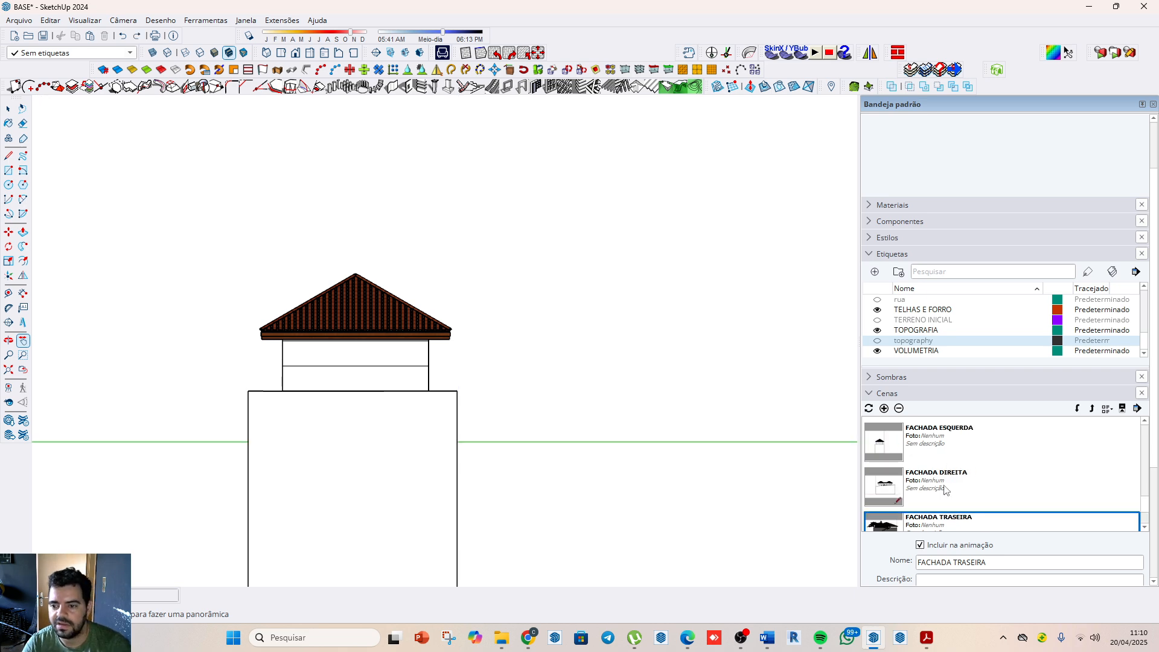
{"action": "left_click", "coordinate": [910, 439]}
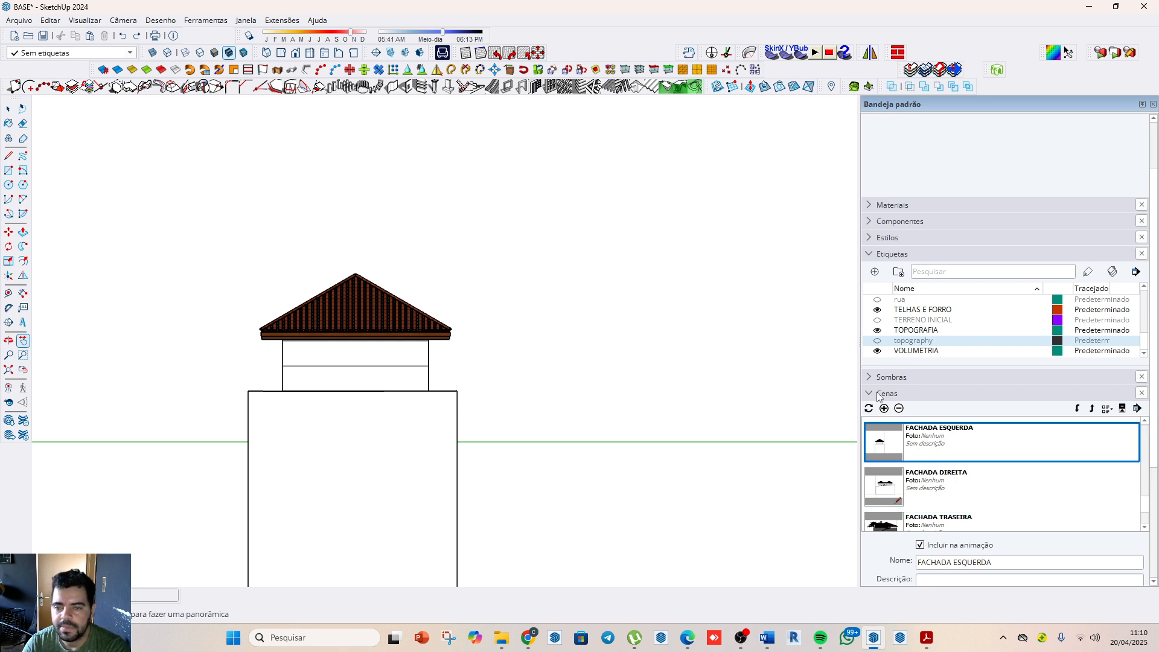
{"action": "left_click", "coordinate": [324, 54]}
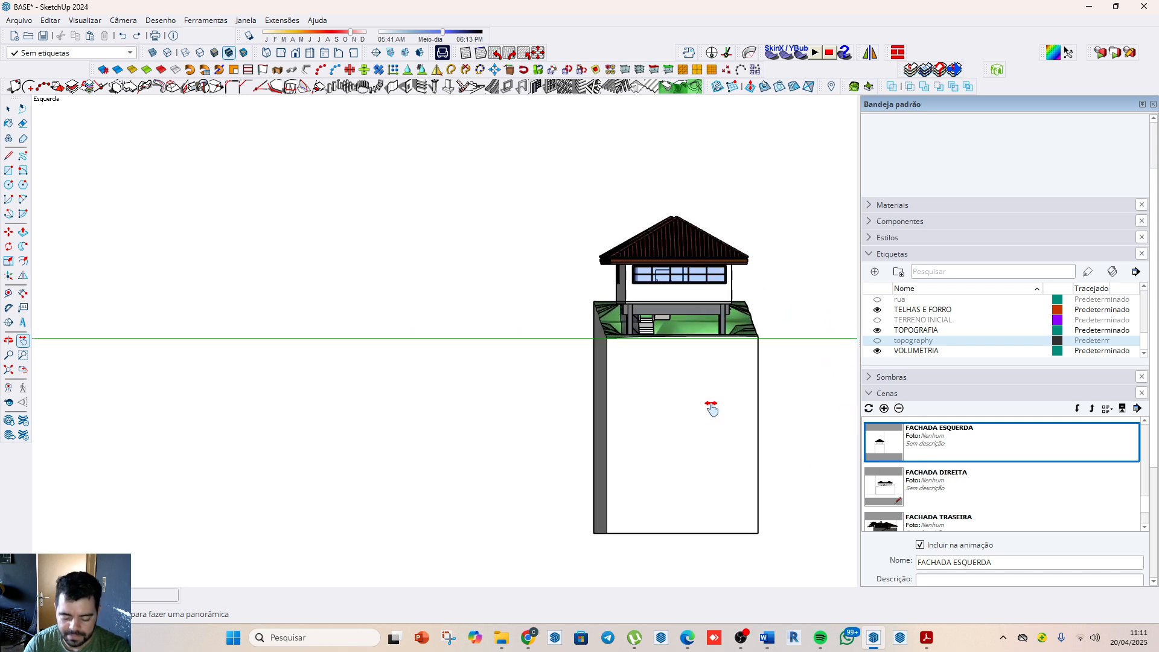
Step: Reset the drawing axes at the terrain block's lower front corner, with red along the short side and green along the long side
{"action": "middle_click_drag", "start_coordinate": [661, 373], "coordinate": [698, 496]}
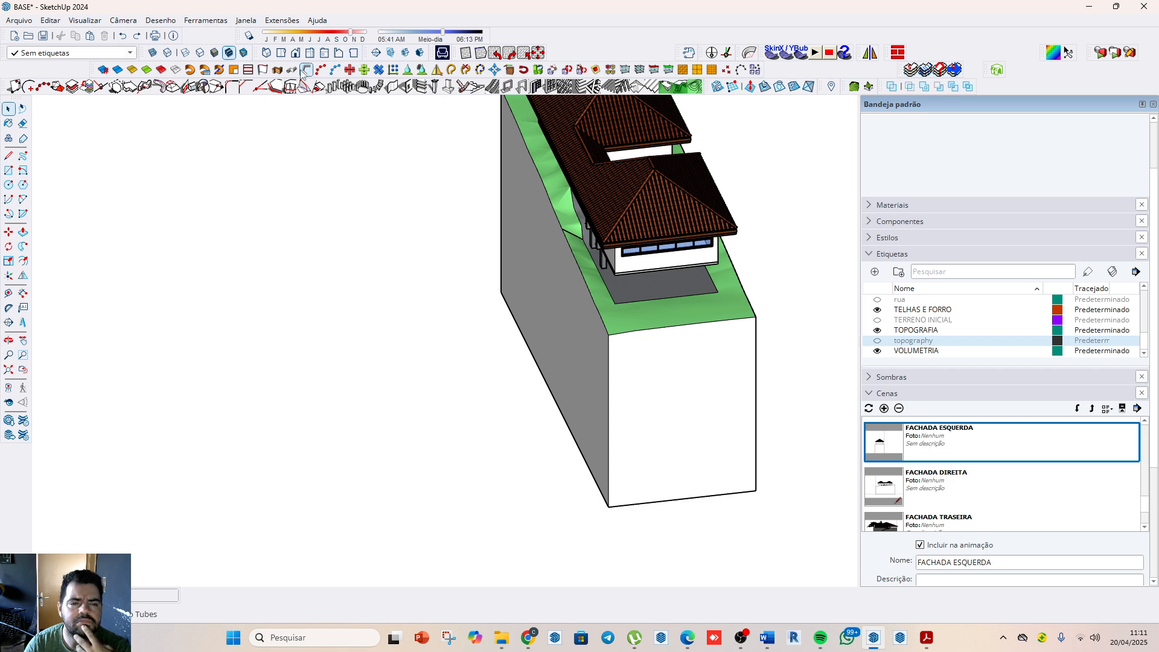
{"action": "left_click", "coordinate": [9, 275]}
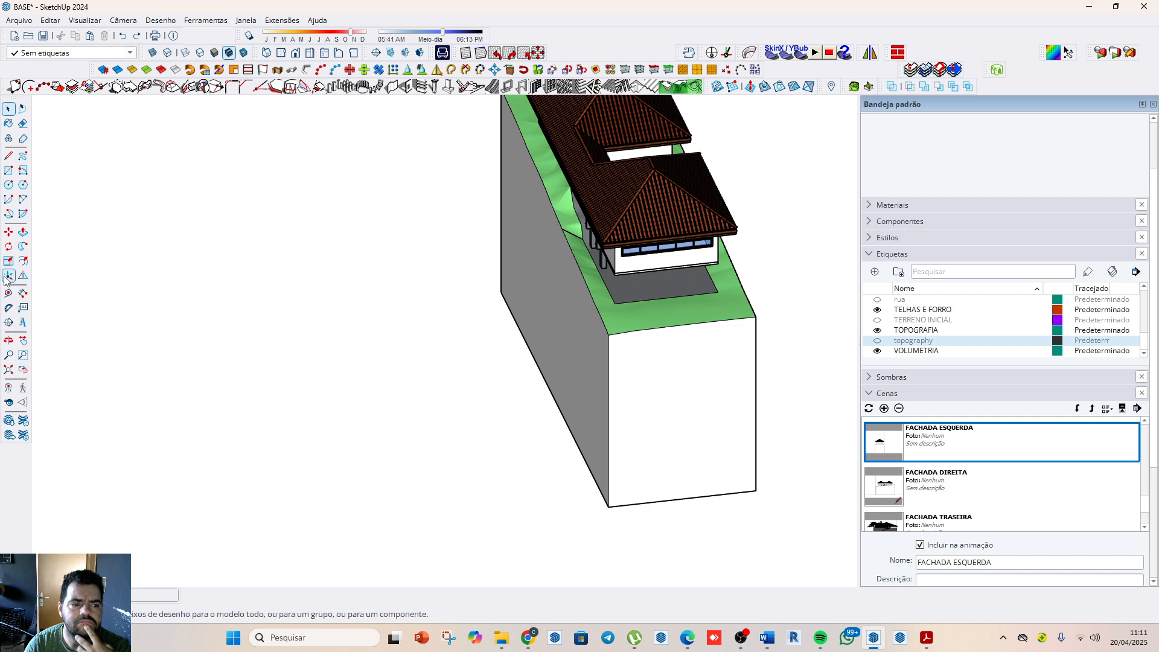
{"action": "left_click", "coordinate": [608, 507]}
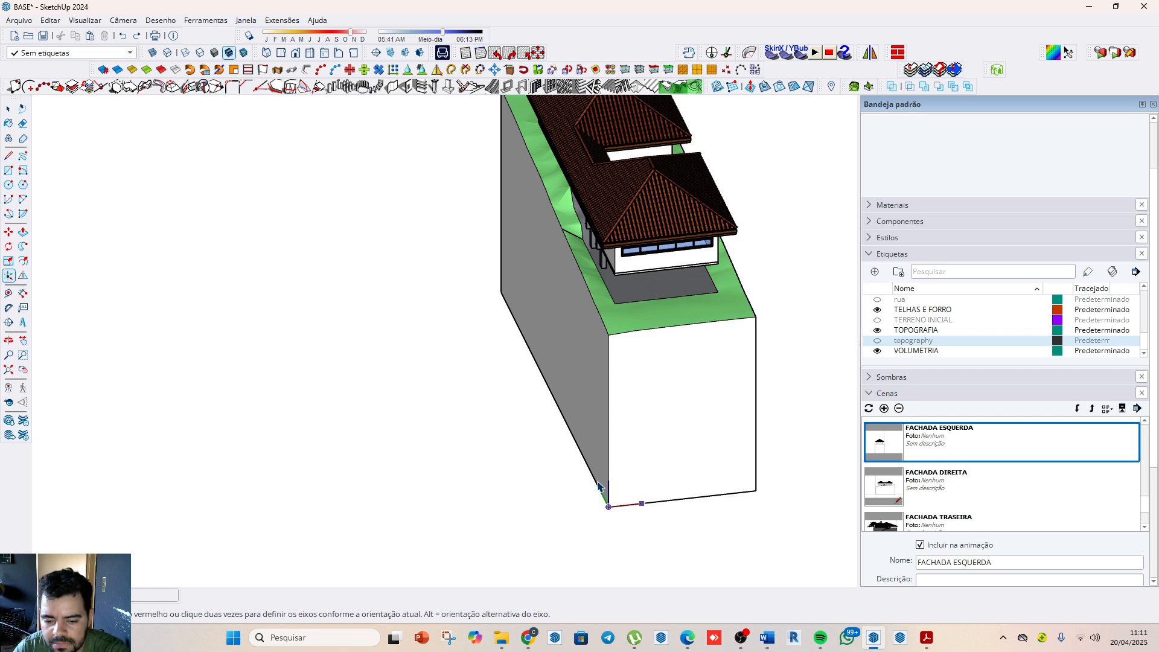
{"action": "left_click", "coordinate": [598, 485]}
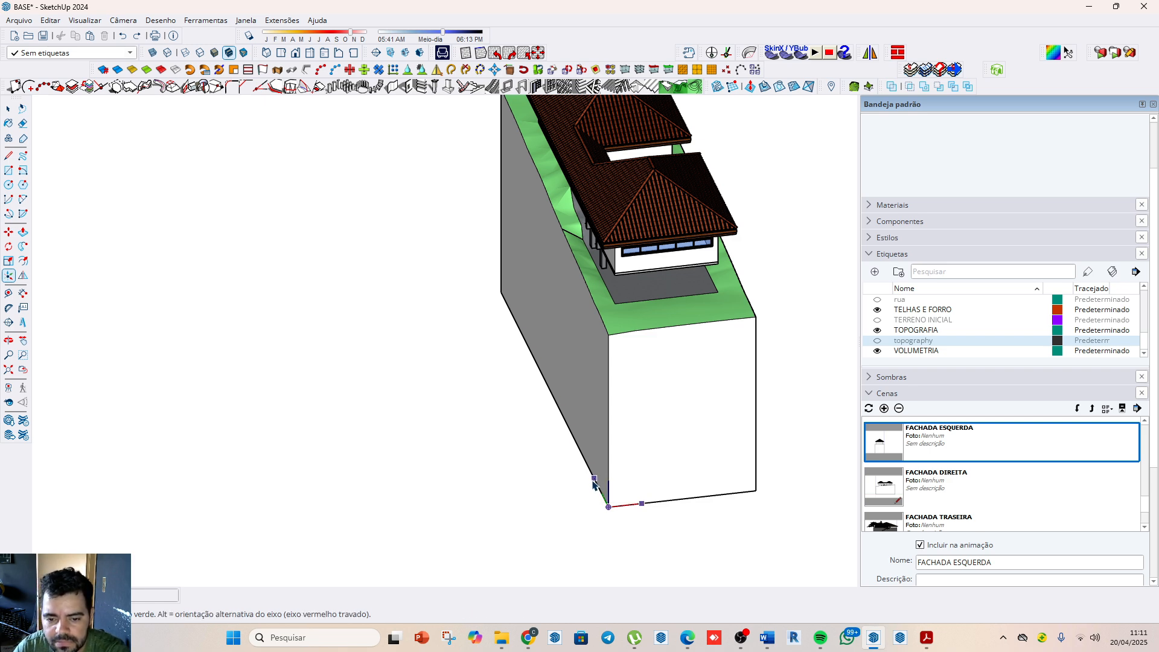
{"action": "left_click", "coordinate": [595, 483]}
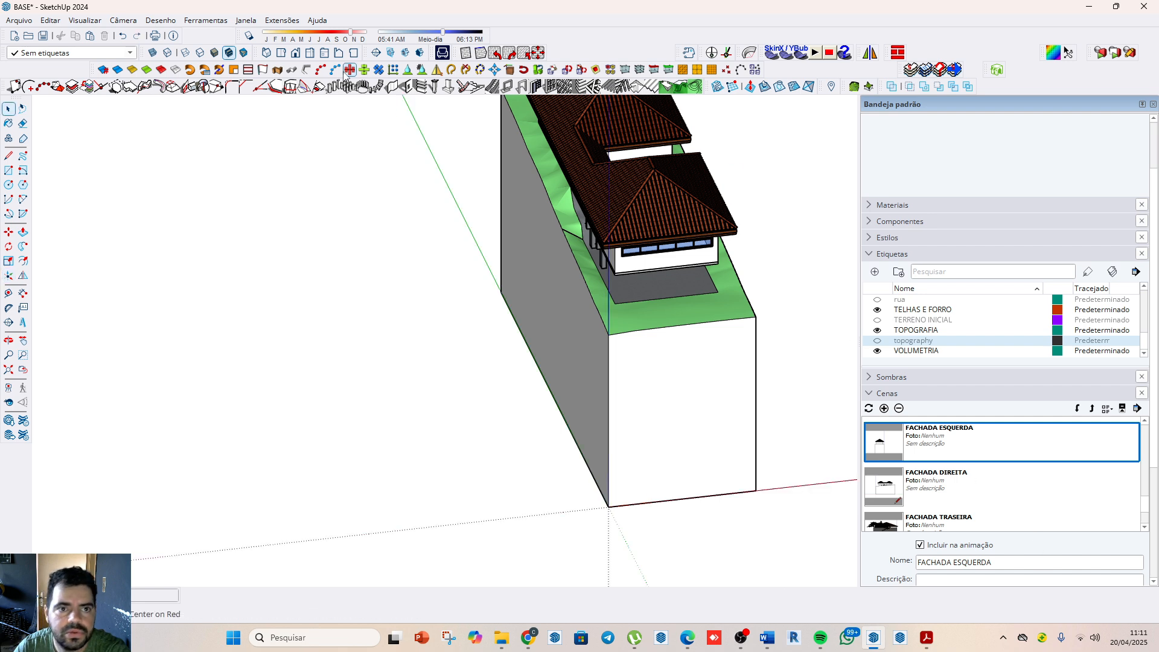
Step: Frame the house's long facade in the standard left view and update the FACHADA ESQUERDA scene with all properties
{"action": "left_click", "coordinate": [324, 53]}
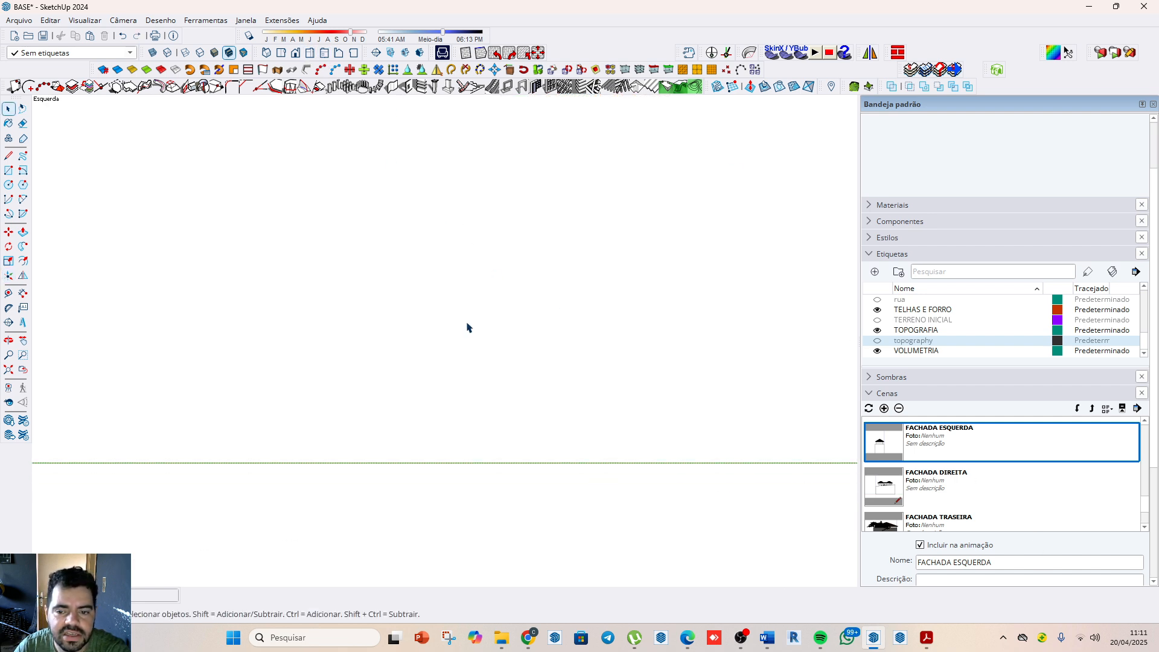
{"action": "scroll", "coordinate": [701, 347], "scroll_direction": "up", "scroll_amount": 10}
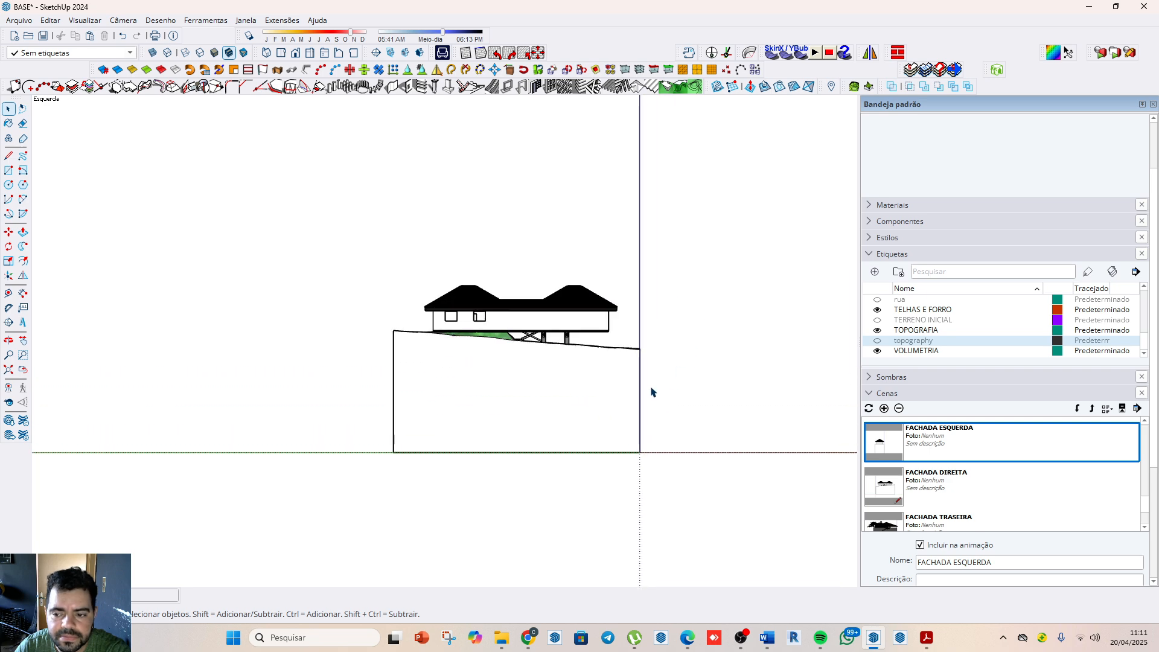
{"action": "right_click", "coordinate": [958, 443]}
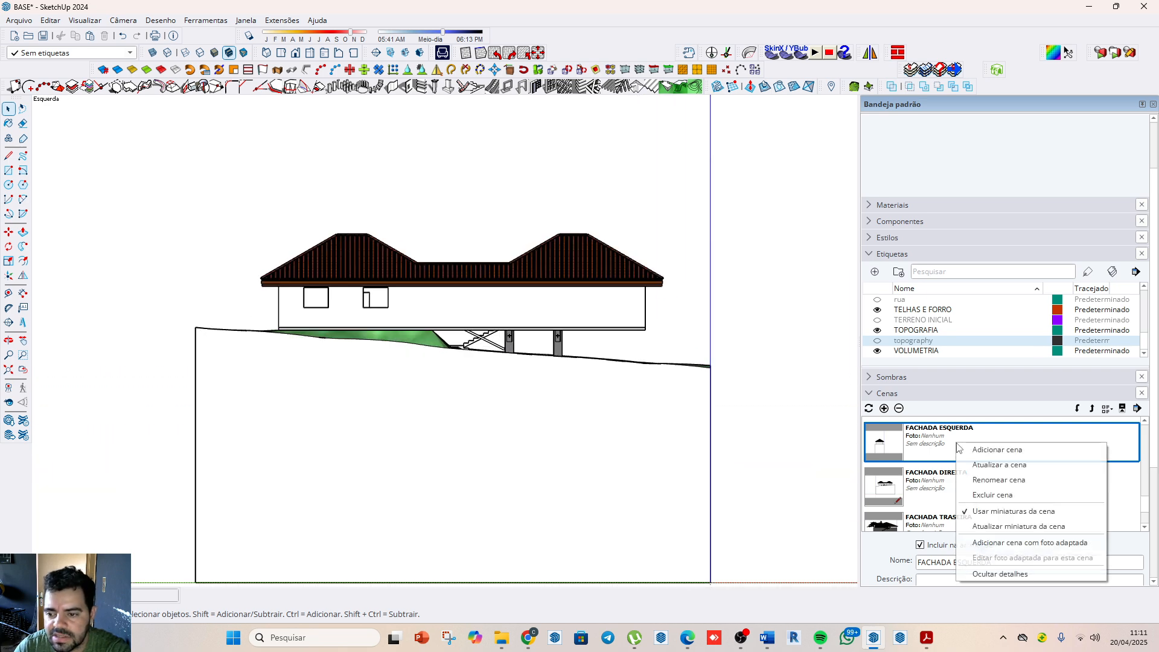
{"action": "left_click", "coordinate": [998, 476]}
{"action": "left_click", "coordinate": [578, 376]}
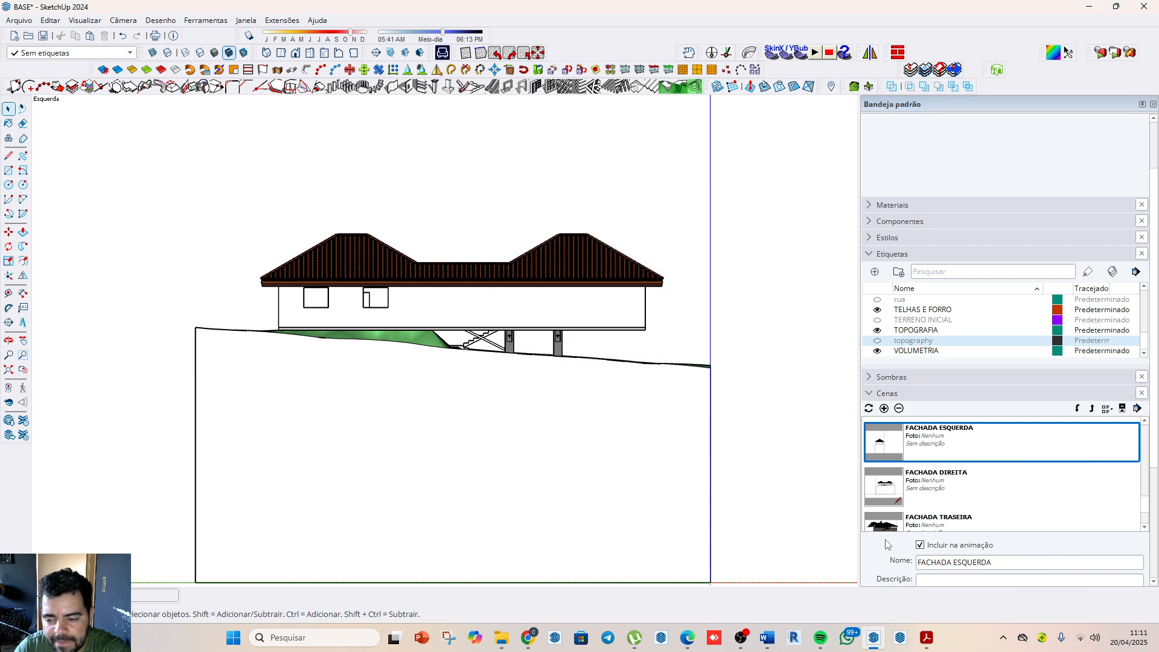
Step: Frame the house's narrow rear facade in the standard back view and update the FACHADA TRASEIRA scene with all properties
{"action": "left_click", "coordinate": [933, 526]}
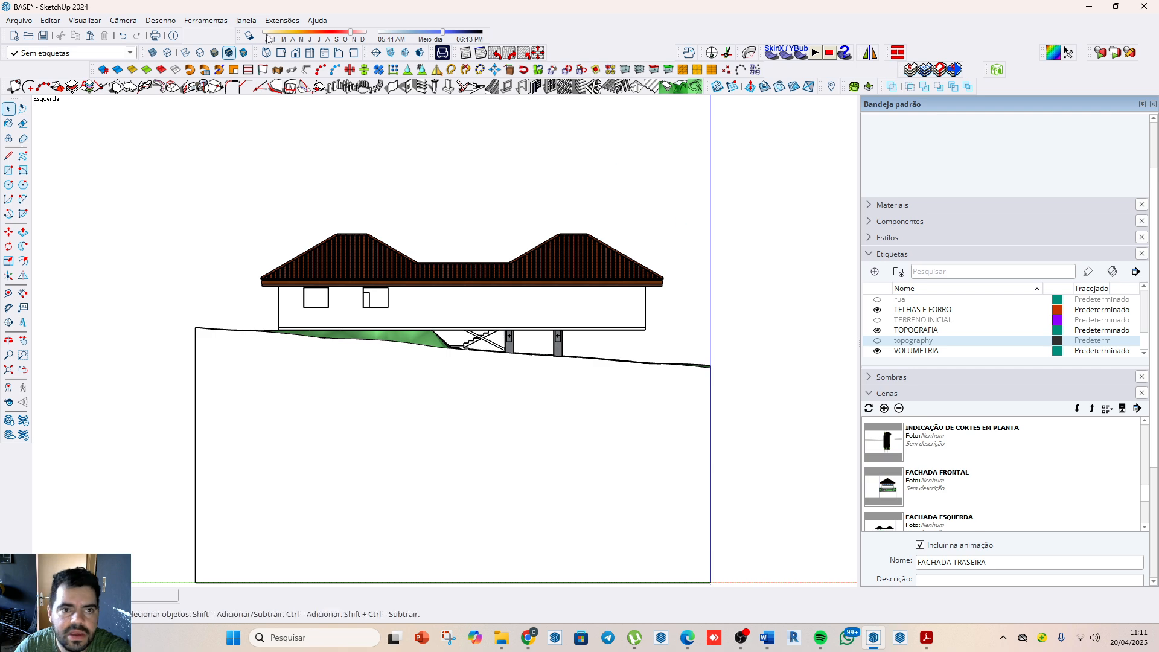
{"action": "left_click", "coordinate": [341, 54]}
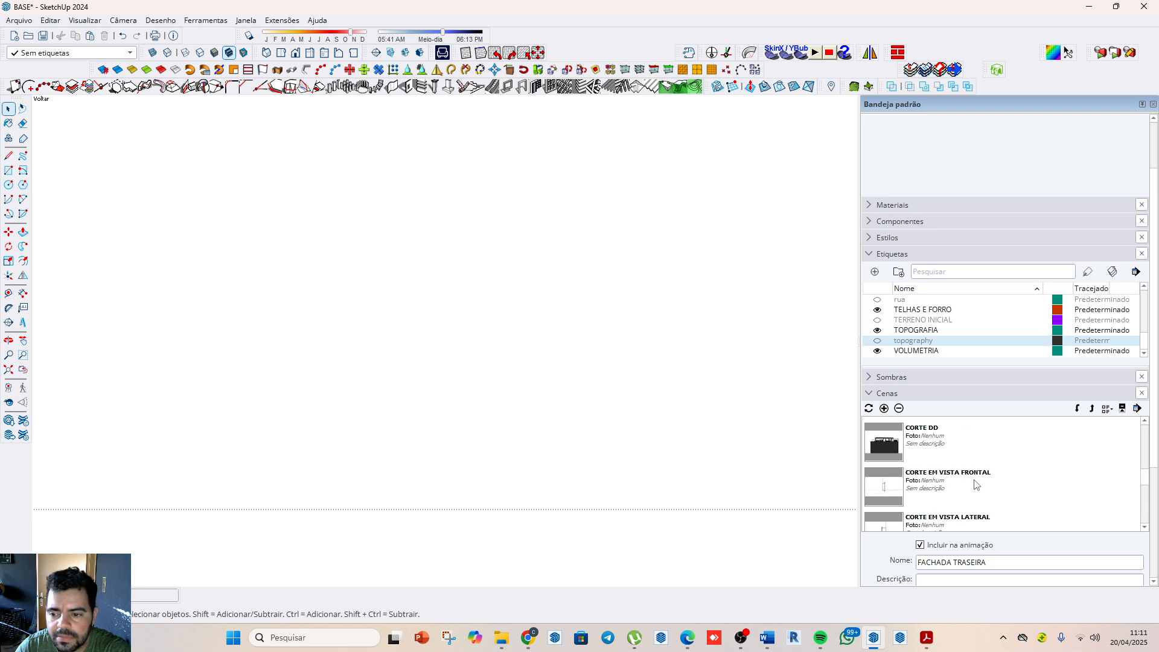
{"action": "scroll", "coordinate": [976, 484], "scroll_direction": "down", "scroll_amount": 3}
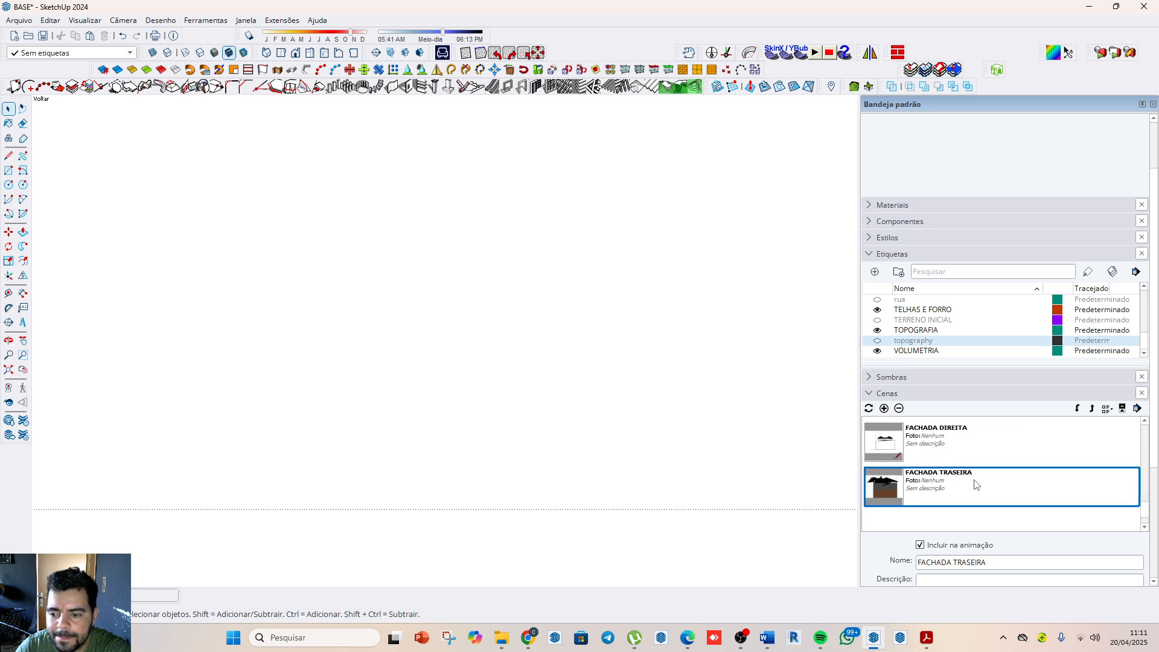
{"action": "scroll", "coordinate": [494, 319], "scroll_direction": "down", "scroll_amount": 4}
{"action": "scroll", "coordinate": [465, 421], "scroll_direction": "down", "scroll_amount": 2}
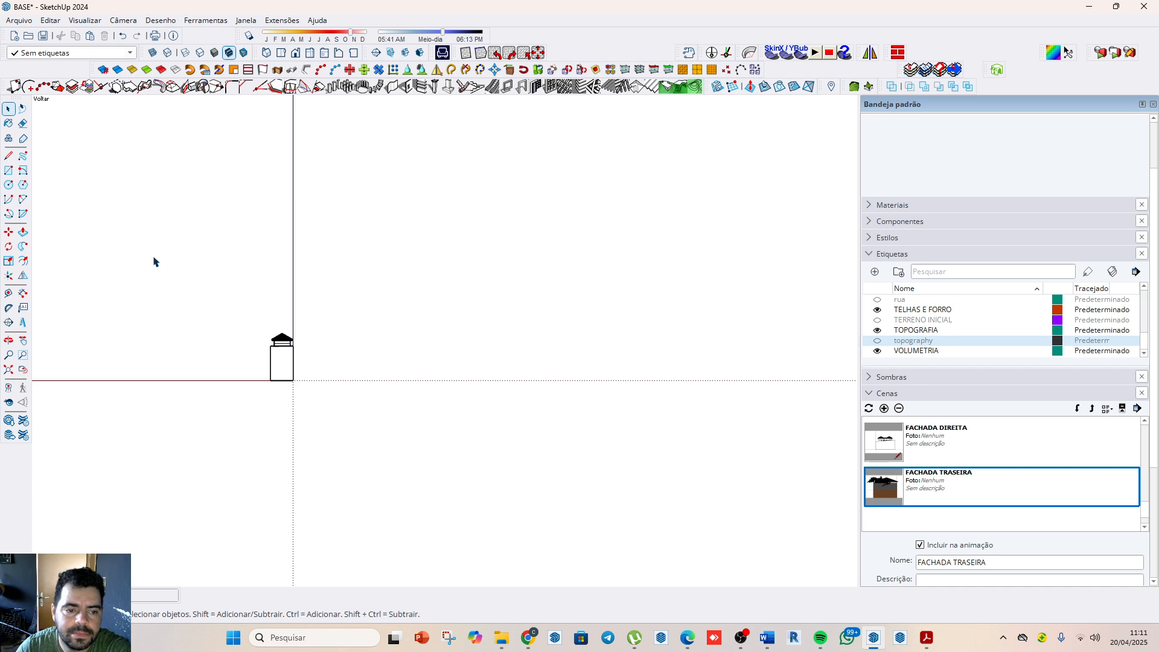
{"action": "scroll", "coordinate": [656, 329], "scroll_direction": "down", "scroll_amount": 2}
{"action": "scroll", "coordinate": [437, 331], "scroll_direction": "up", "scroll_amount": 5}
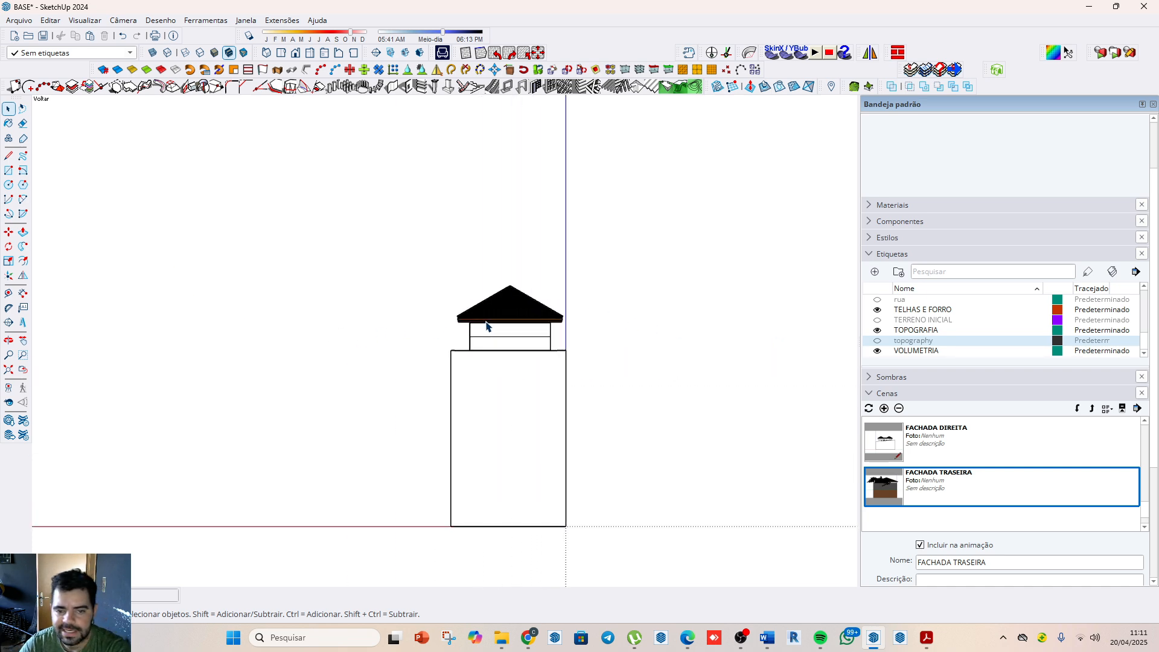
{"action": "right_click", "coordinate": [918, 490]}
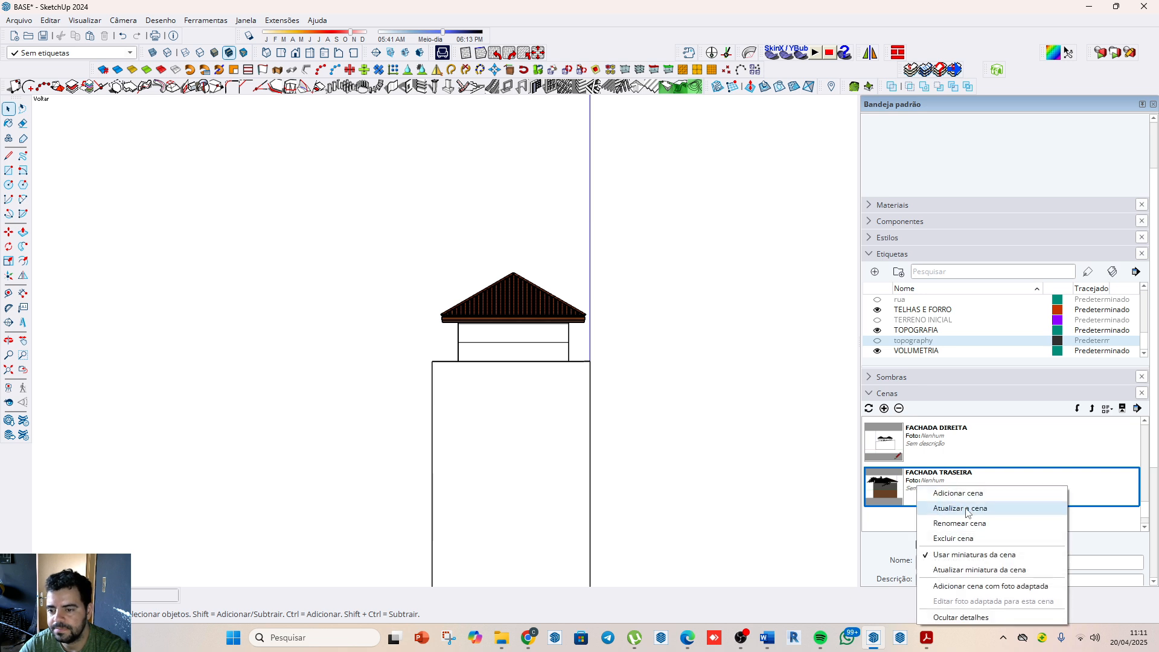
{"action": "left_click", "coordinate": [964, 509]}
{"action": "left_click", "coordinate": [583, 374]}
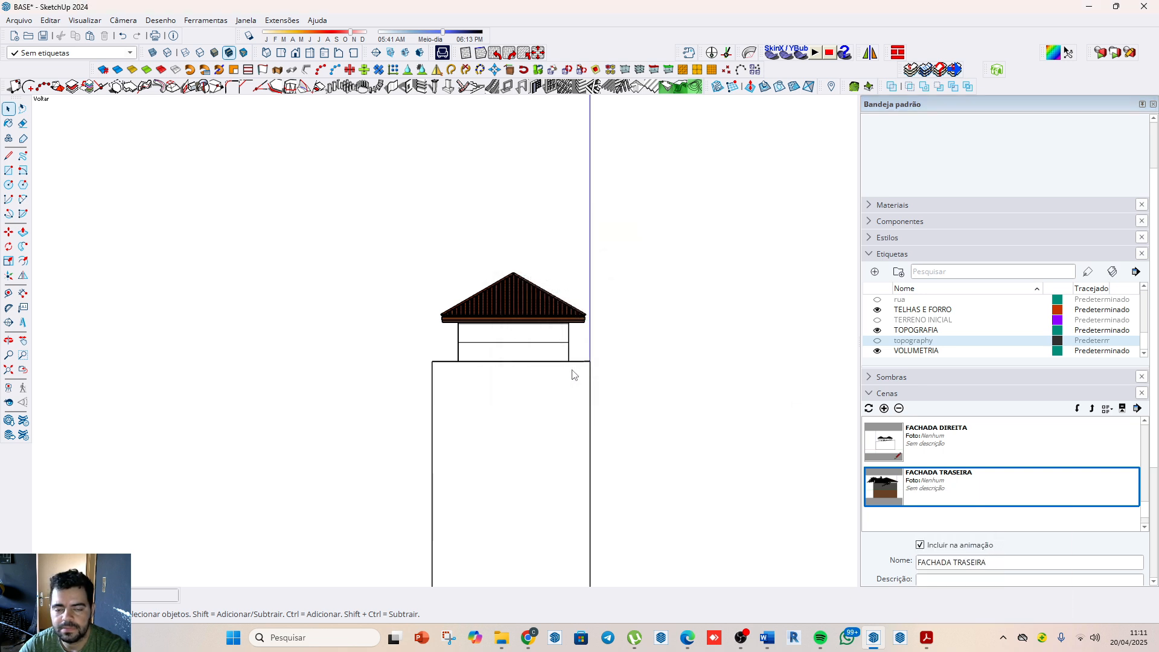
Step: Open the CORTE CC section scene and bring the section planes surrounding the house into view
{"action": "scroll", "coordinate": [960, 459], "scroll_direction": "up", "scroll_amount": 8}
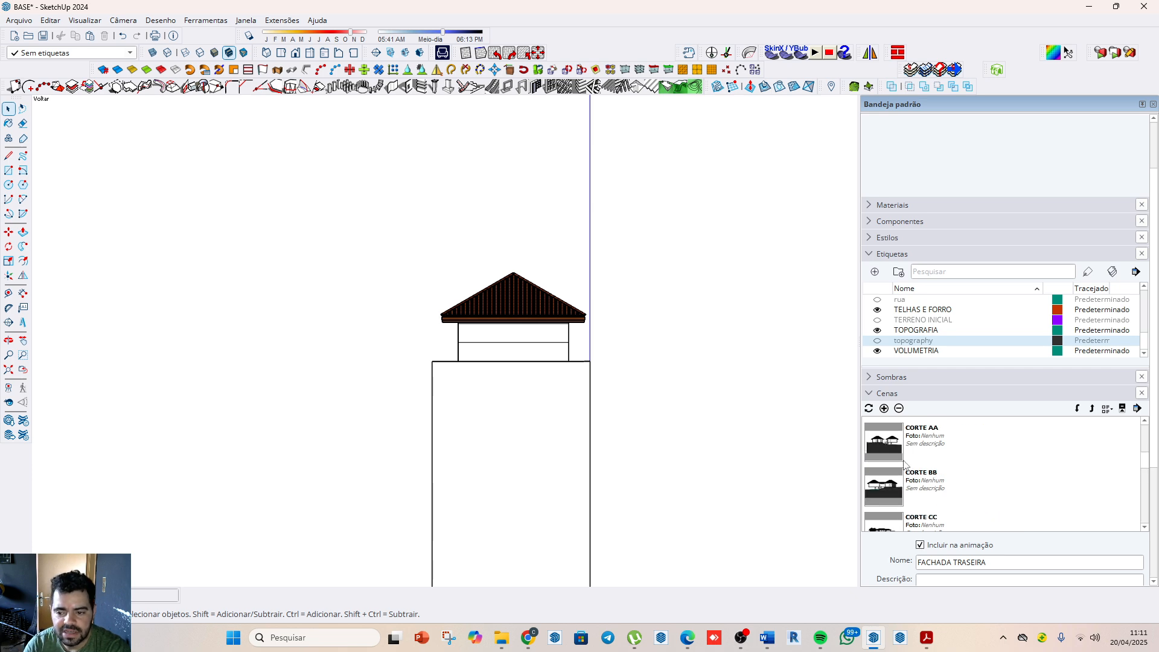
{"action": "scroll", "coordinate": [905, 464], "scroll_direction": "down", "scroll_amount": 1}
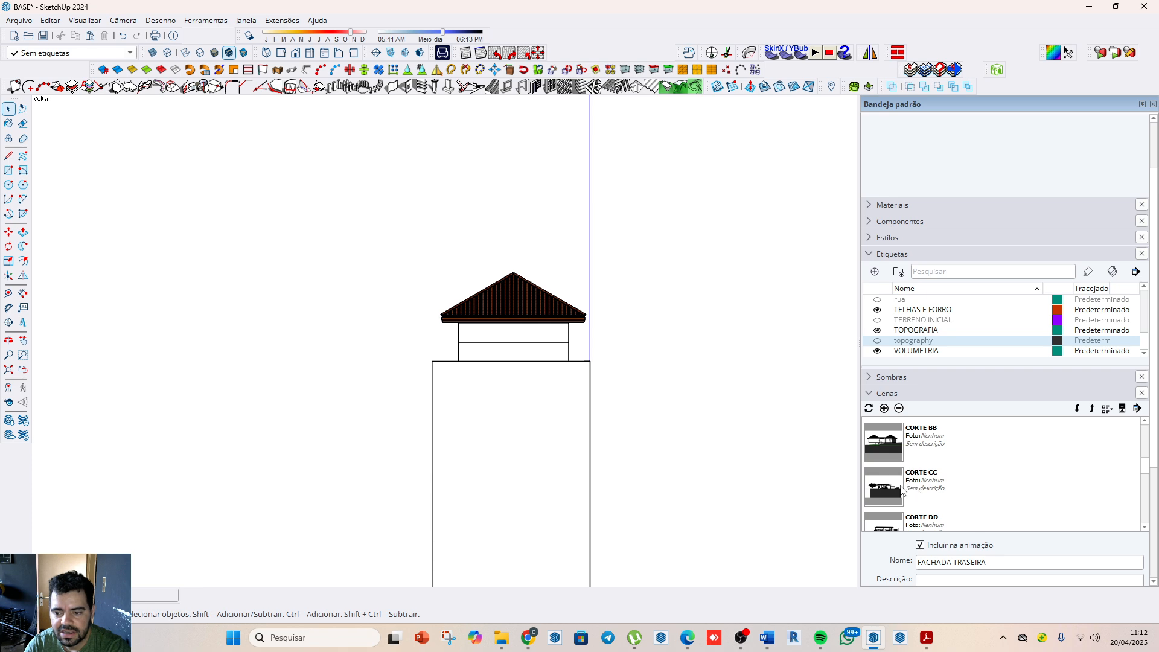
{"action": "double_click", "coordinate": [894, 502]}
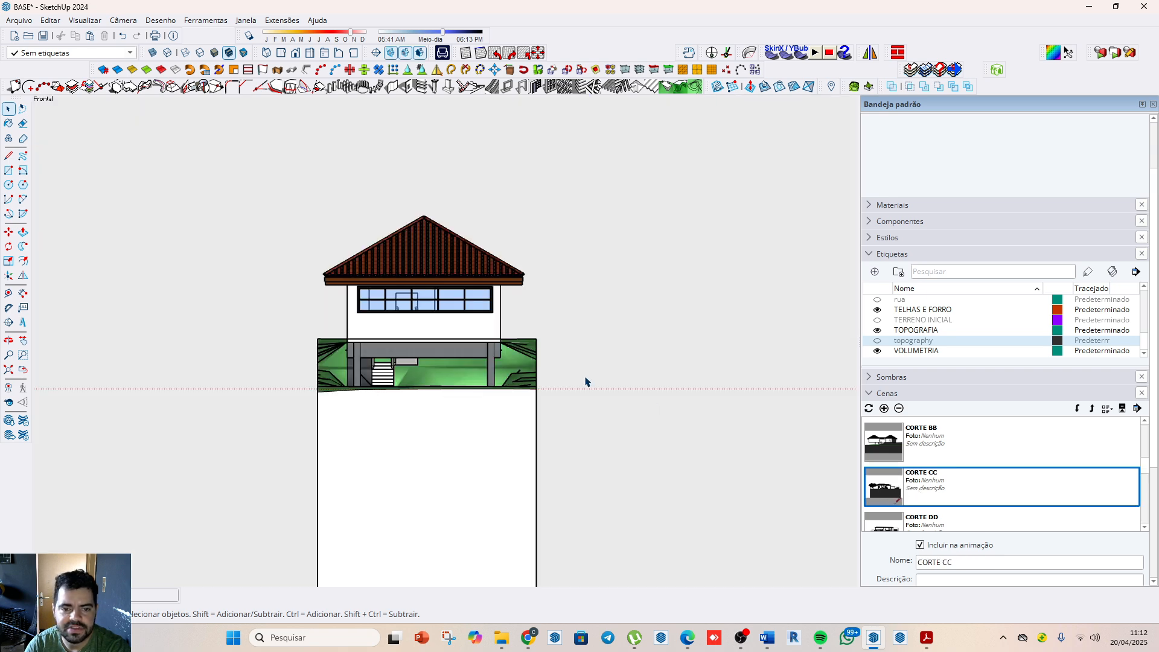
{"action": "middle_click_drag", "start_coordinate": [530, 353], "coordinate": [616, 338]}
{"action": "scroll", "coordinate": [803, 531], "scroll_direction": "up", "scroll_amount": 2}
{"action": "scroll", "coordinate": [809, 543], "scroll_direction": "up", "scroll_amount": 1}
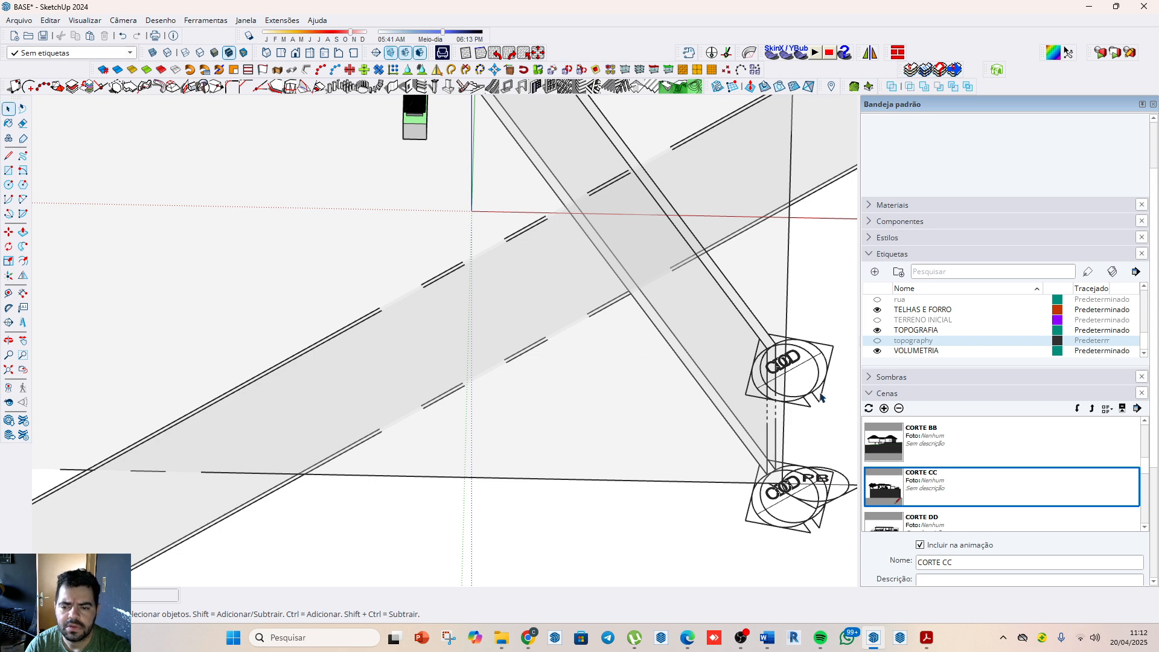
{"action": "scroll", "coordinate": [825, 392], "scroll_direction": "down", "scroll_amount": 5}
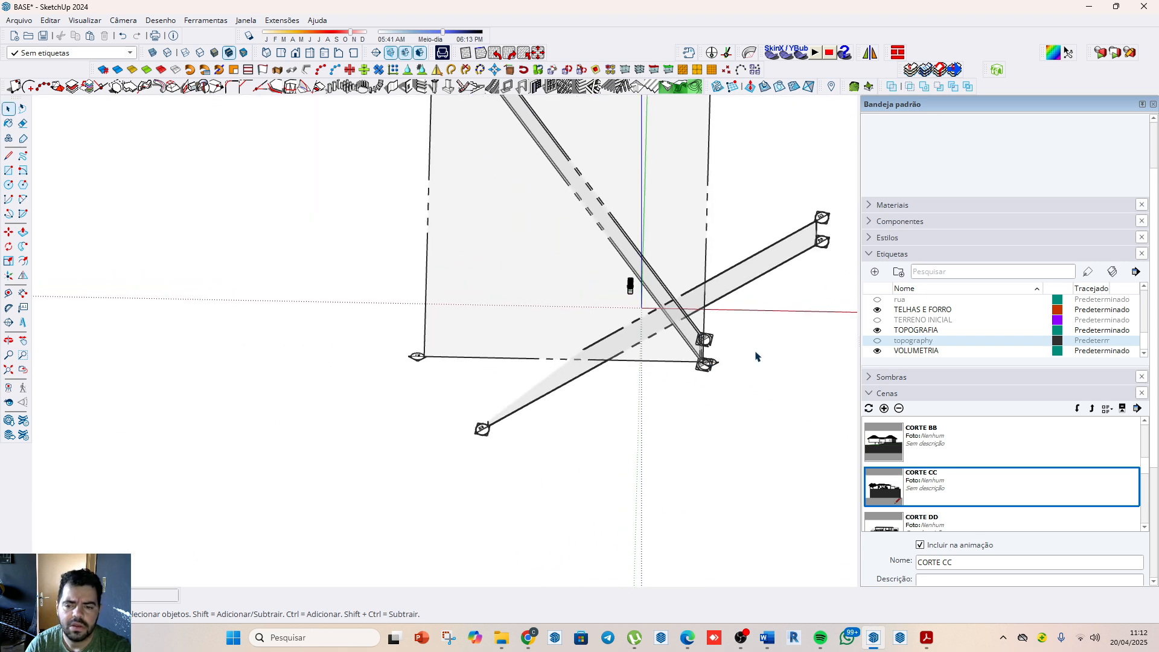
Step: Try to delete the section planes surrounding the house and undo the deletion
{"action": "left_click_drag", "start_coordinate": [771, 219], "coordinate": [771, 220]}
{"action": "key", "text": "Delete"}
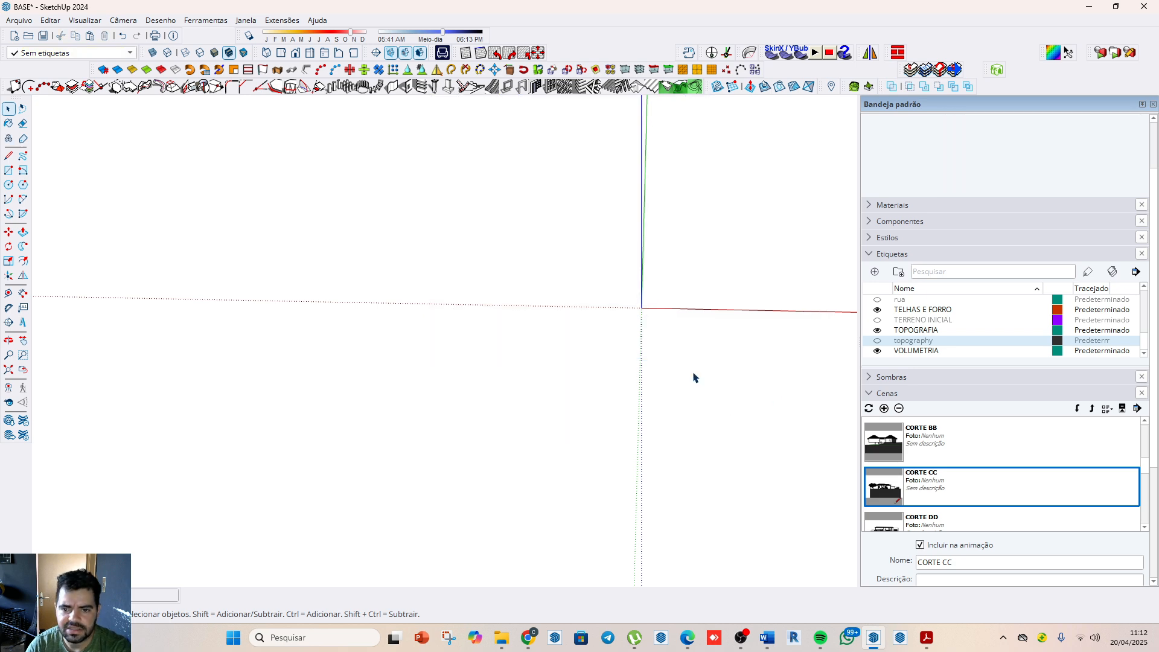
{"action": "scroll", "coordinate": [692, 370], "scroll_direction": "up", "scroll_amount": 1}
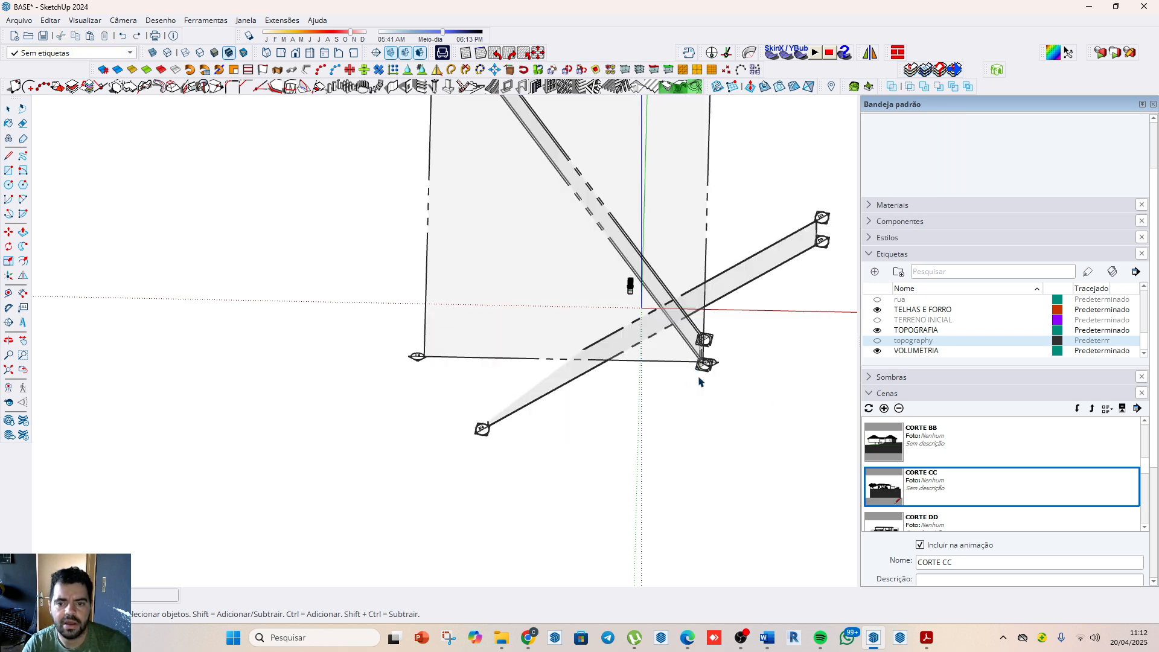
{"action": "middle_click_drag", "start_coordinate": [772, 297], "coordinate": [771, 268]}
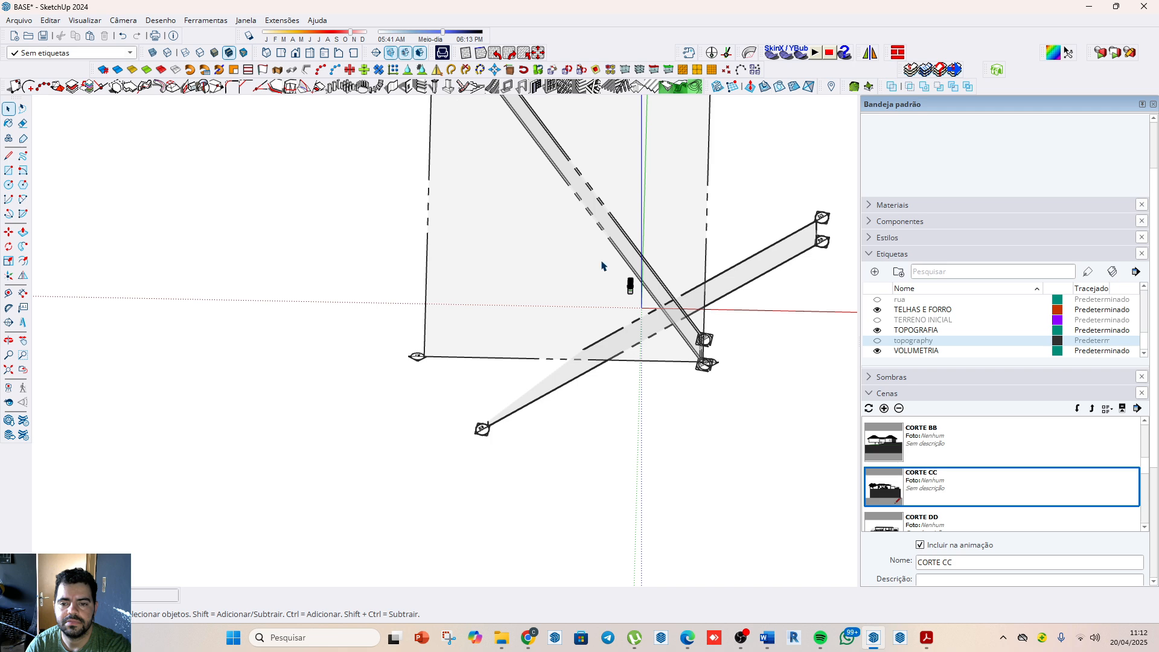
Step: Explode the imported VINHEDO R component and select the house model's TOPOGRAFIA object separately from the section planes
{"action": "left_click", "coordinate": [631, 287]}
{"action": "scroll", "coordinate": [671, 304], "scroll_direction": "up", "scroll_amount": 3}
{"action": "scroll", "coordinate": [576, 300], "scroll_direction": "down", "scroll_amount": 3}
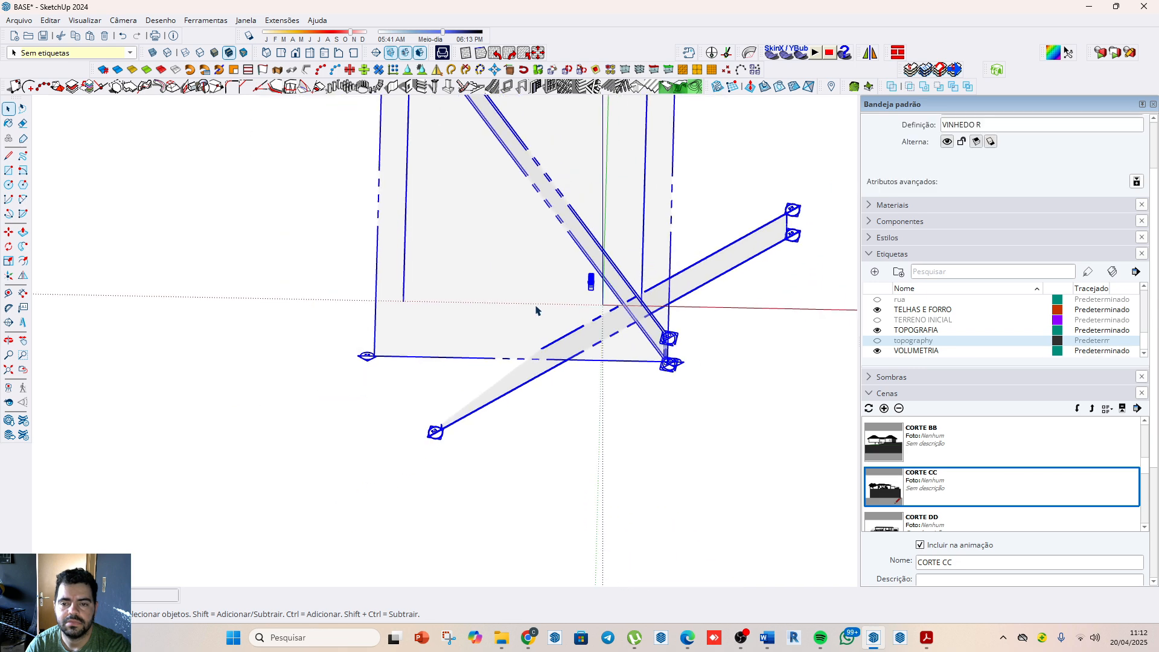
{"action": "scroll", "coordinate": [536, 310], "scroll_direction": "down", "scroll_amount": 2}
{"action": "scroll", "coordinate": [576, 277], "scroll_direction": "up", "scroll_amount": 10}
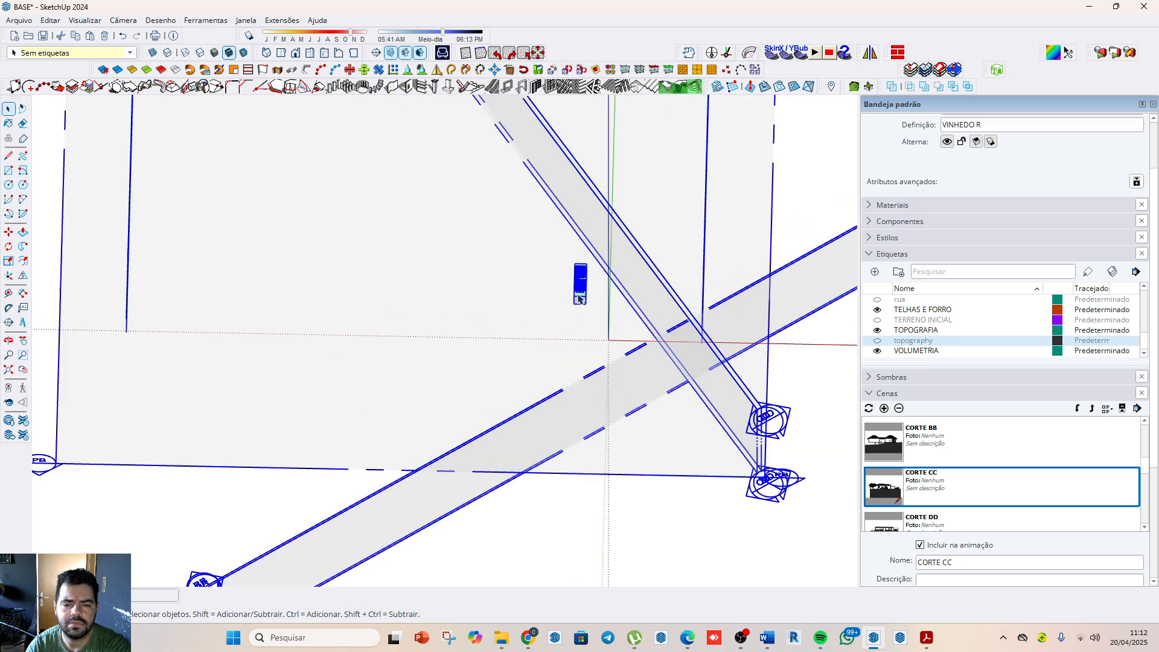
{"action": "right_click", "coordinate": [583, 305]}
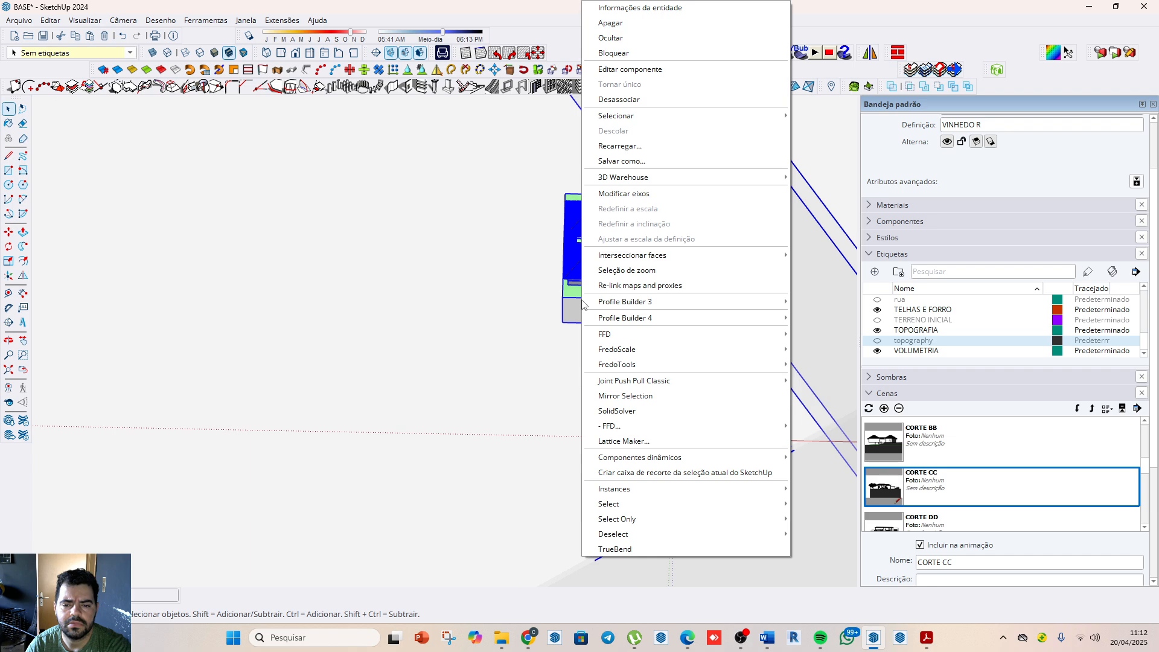
{"action": "left_click", "coordinate": [618, 99]}
{"action": "scroll", "coordinate": [543, 325], "scroll_direction": "down", "scroll_amount": 10}
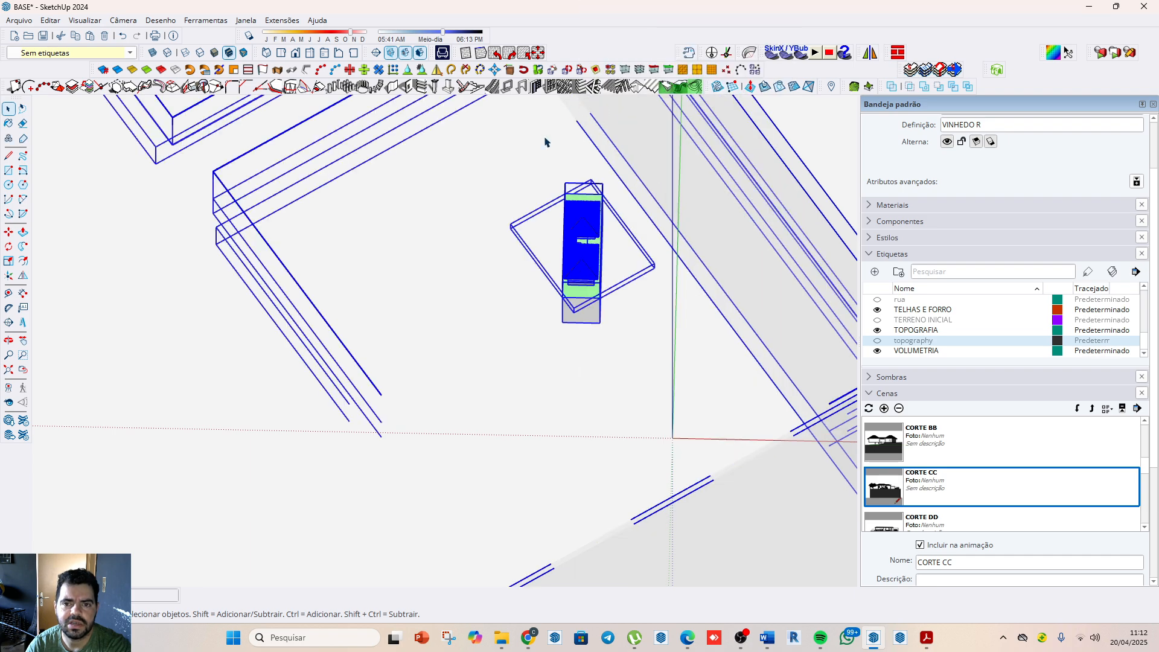
{"action": "left_click", "coordinate": [778, 400]}
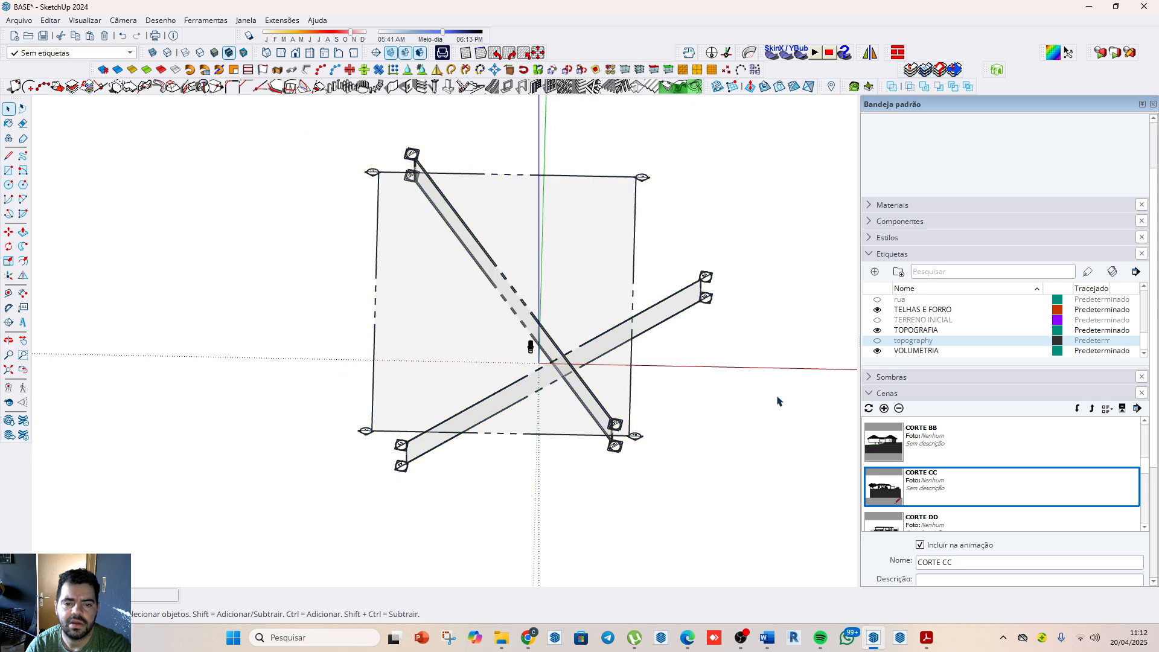
{"action": "left_click", "coordinate": [531, 347]}
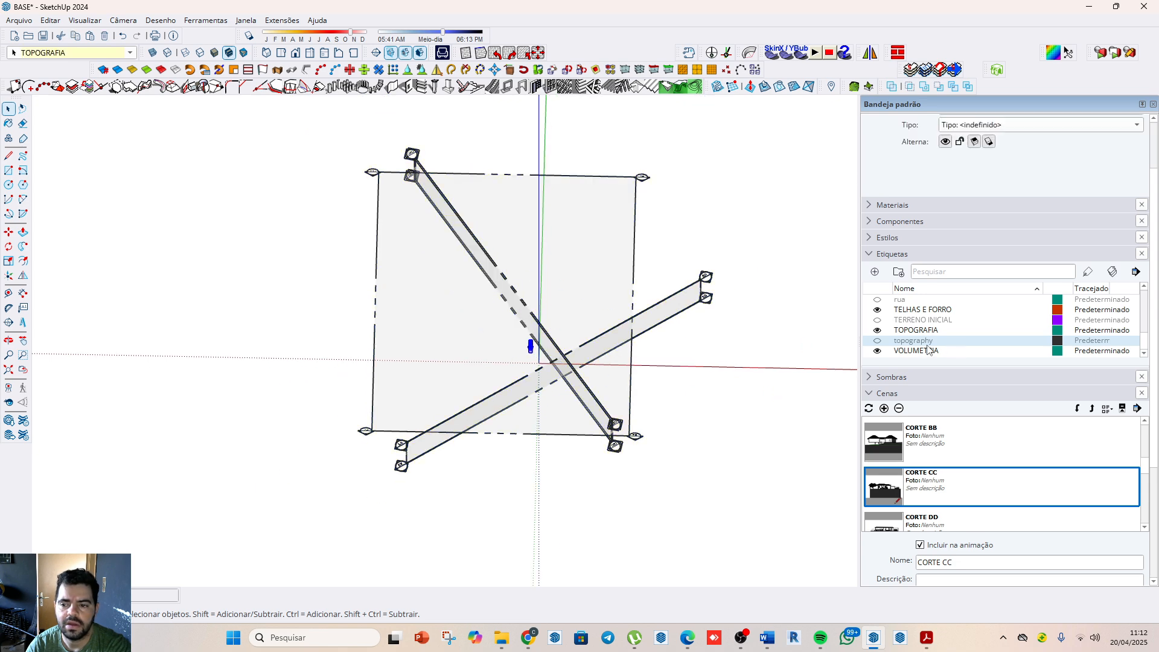
Step: Show the topography tag temporarily to check its terrain, hide it again and clear the selection
{"action": "left_click", "coordinate": [877, 342]}
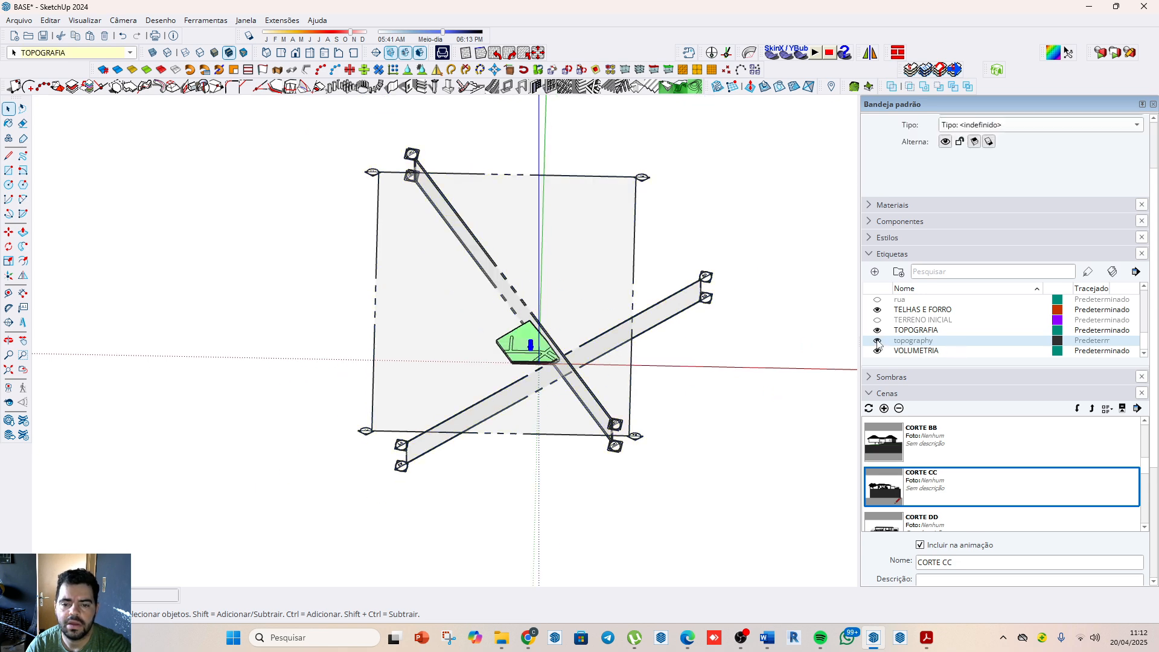
{"action": "left_click", "coordinate": [878, 342]}
{"action": "left_click", "coordinate": [877, 342]}
{"action": "left_click", "coordinate": [877, 342]}
{"action": "left_click", "coordinate": [595, 344]}
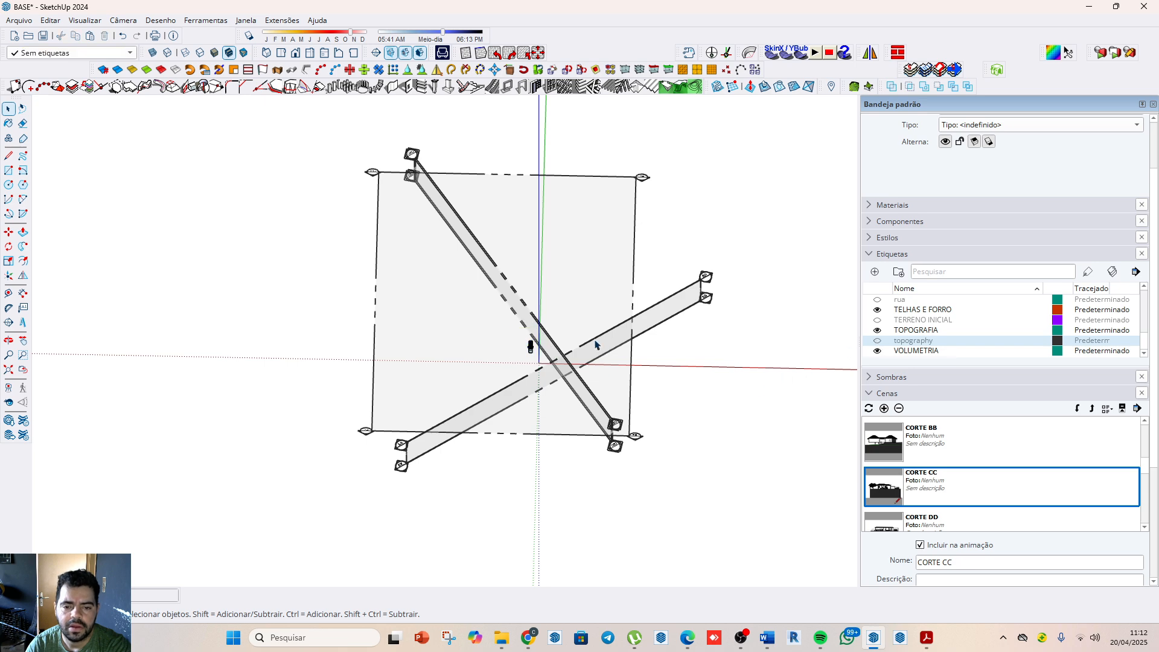
Step: Examine the oversized AA and BB section planes around the small house model from above and in perspective
{"action": "scroll", "coordinate": [595, 345], "scroll_direction": "up", "scroll_amount": 5}
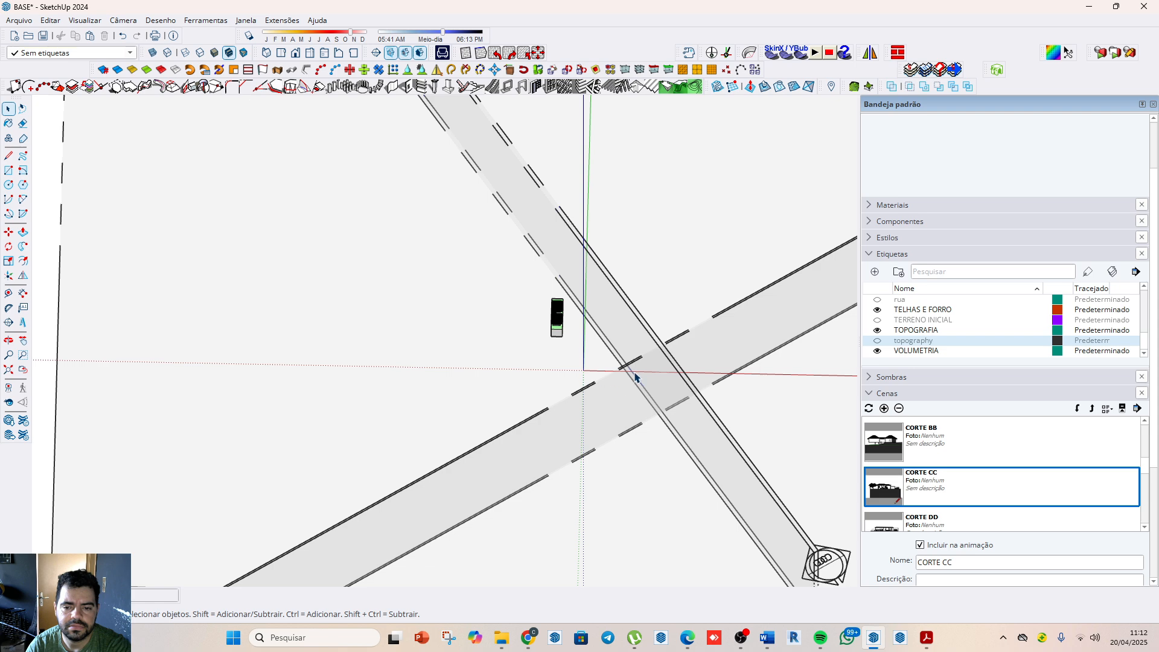
{"action": "left_click", "coordinate": [634, 377]}
{"action": "left_click", "coordinate": [693, 336]}
{"action": "scroll", "coordinate": [568, 284], "scroll_direction": "down", "scroll_amount": 4}
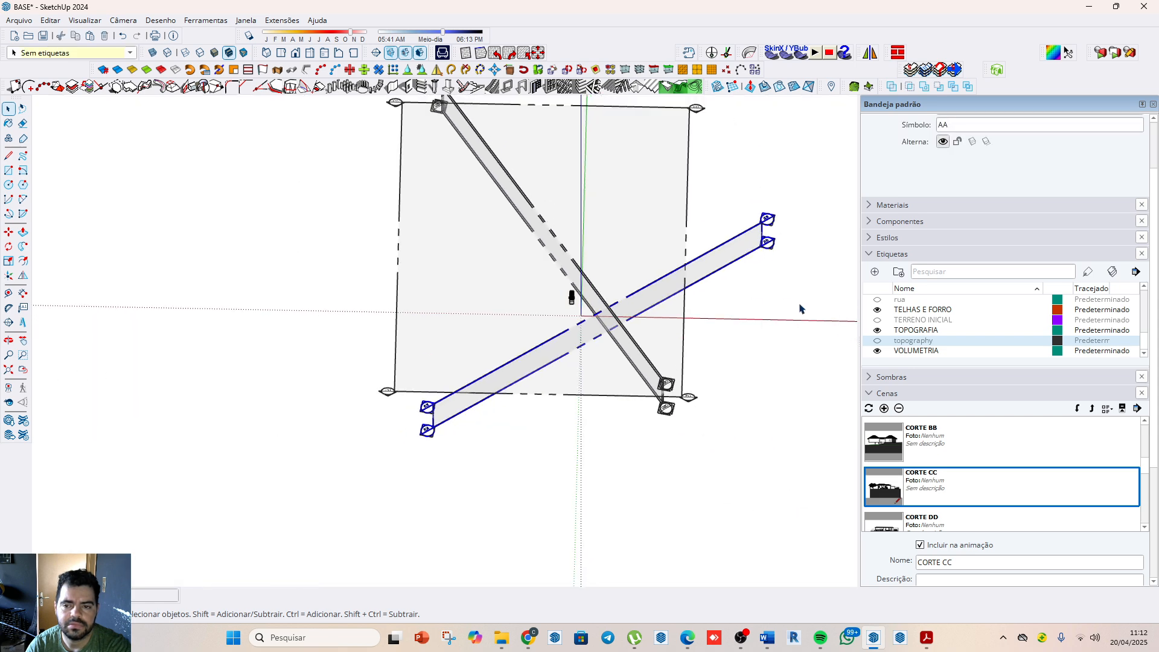
{"action": "left_click", "coordinate": [798, 290]}
{"action": "scroll", "coordinate": [583, 302], "scroll_direction": "up", "scroll_amount": 5}
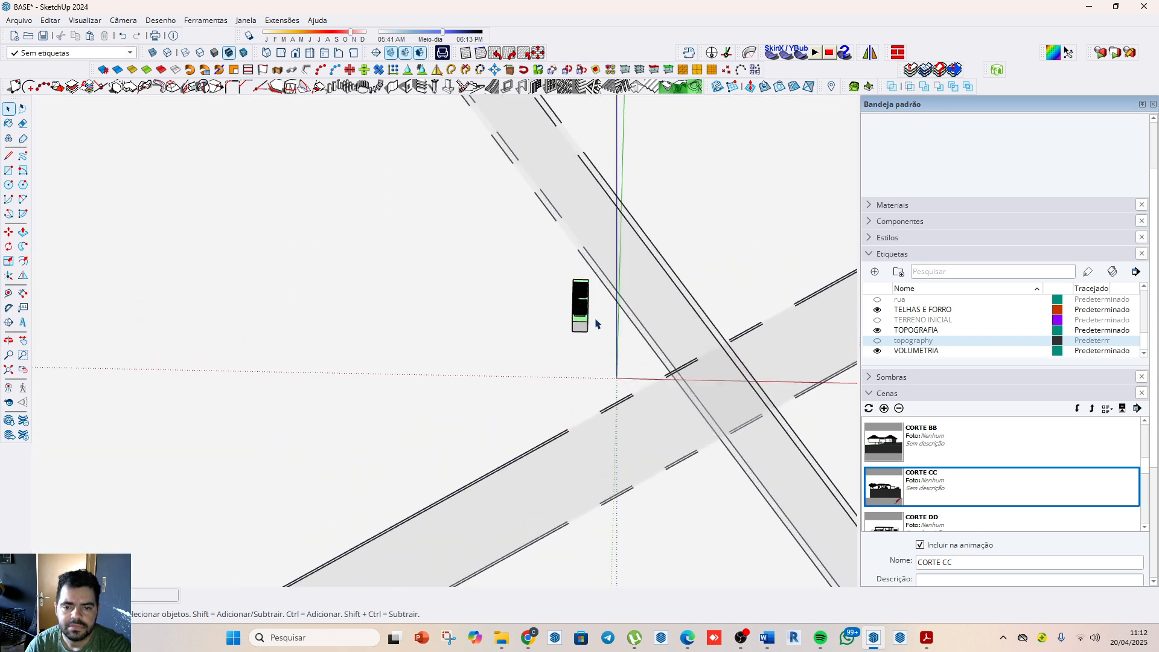
{"action": "scroll", "coordinate": [597, 323], "scroll_direction": "down", "scroll_amount": 4}
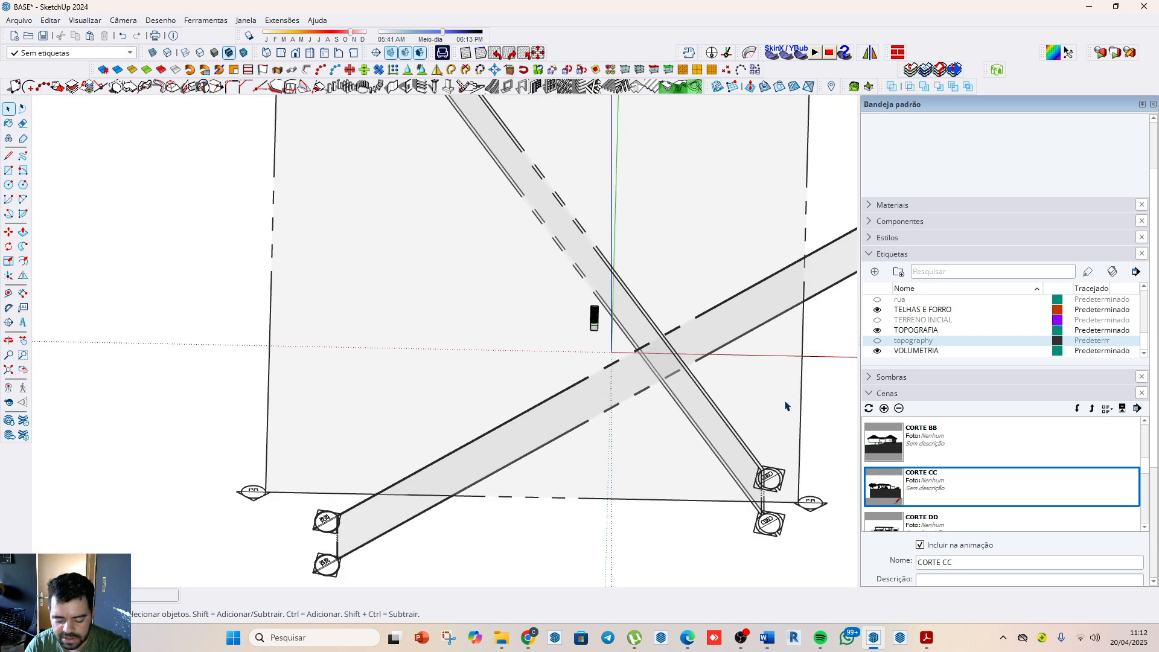
{"action": "scroll", "coordinate": [611, 341], "scroll_direction": "down", "scroll_amount": 3}
{"action": "left_click", "coordinate": [801, 269]}
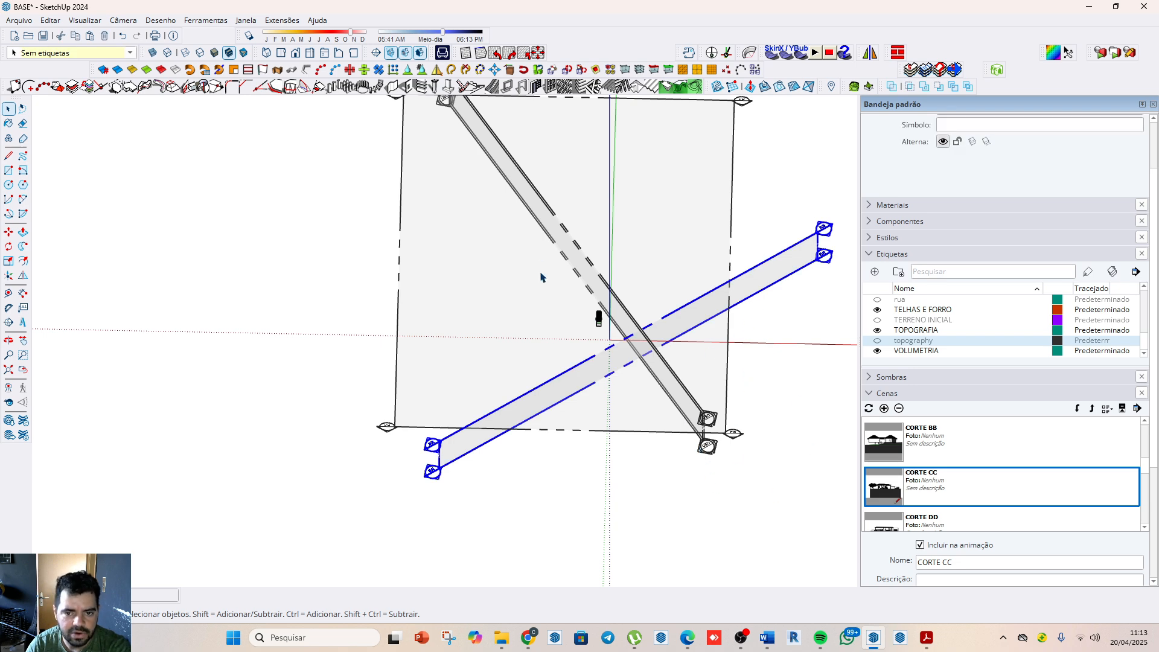
{"action": "middle_click_drag", "start_coordinate": [621, 481], "coordinate": [563, 228]}
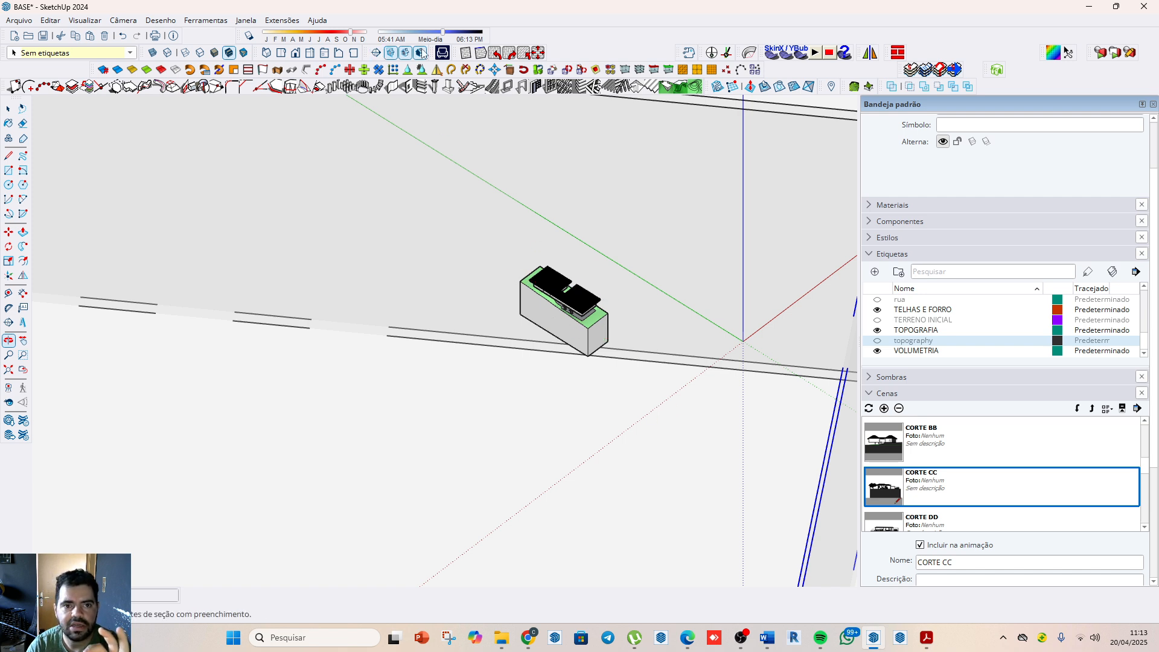
{"action": "left_click", "coordinate": [375, 53]}
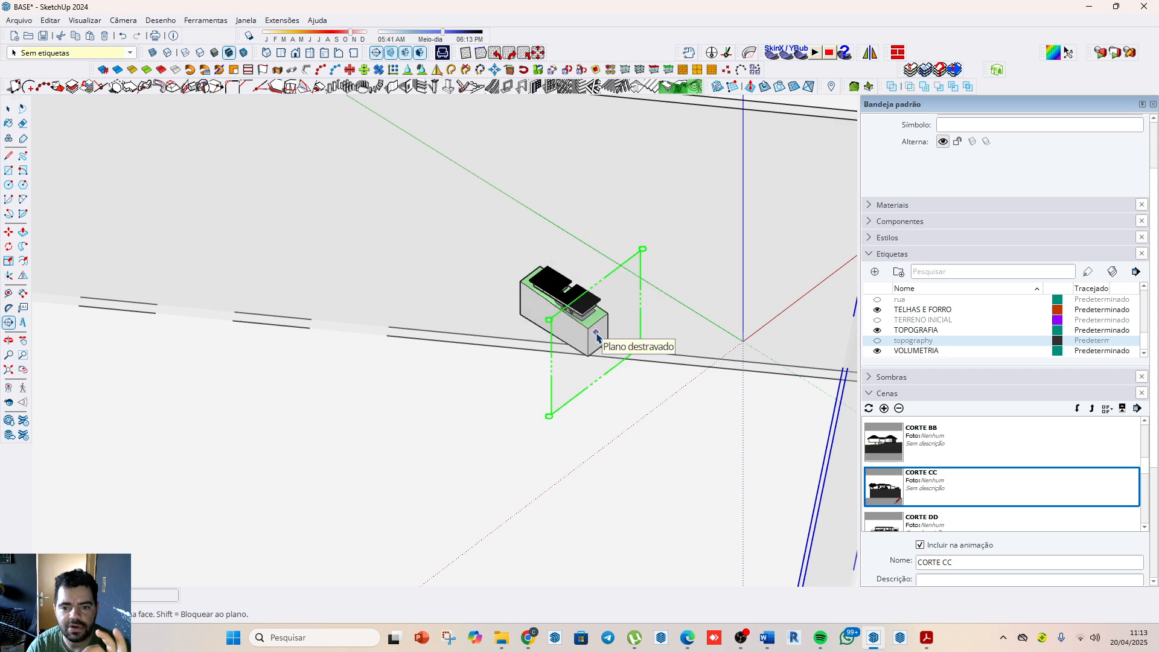
{"action": "scroll", "coordinate": [462, 286], "scroll_direction": "down", "scroll_amount": 2}
{"action": "scroll", "coordinate": [462, 286], "scroll_direction": "down", "scroll_amount": 1}
{"action": "key", "text": "space"}
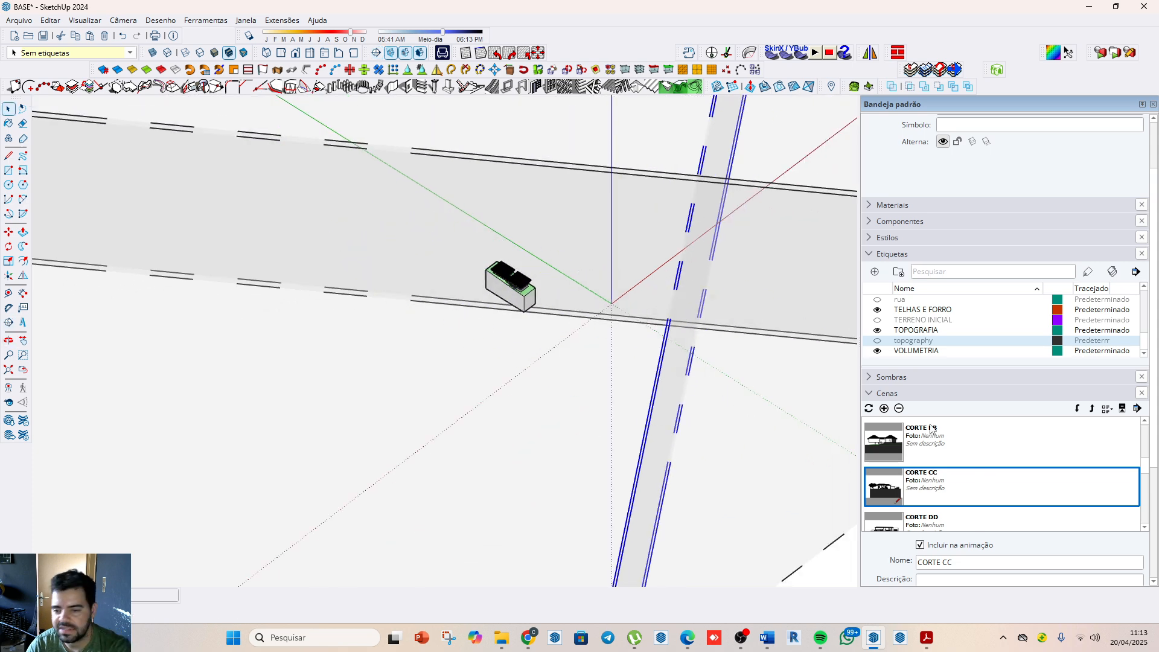
{"action": "scroll", "coordinate": [959, 410], "scroll_direction": "down", "scroll_amount": 1}
{"action": "scroll", "coordinate": [492, 232], "scroll_direction": "down", "scroll_amount": 5}
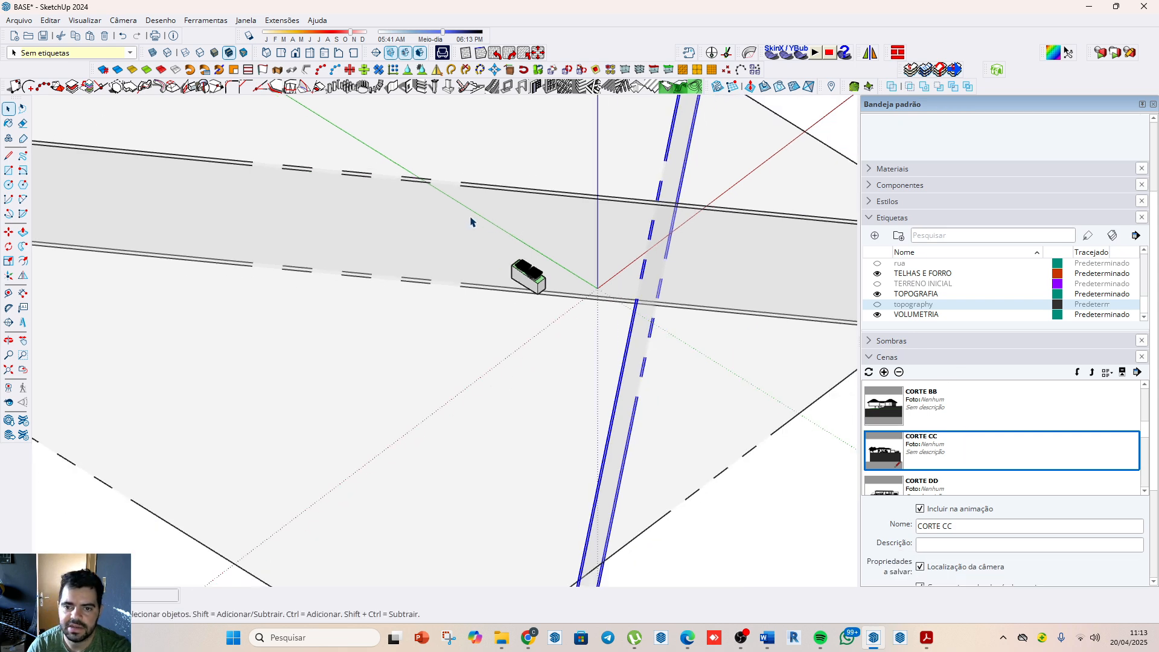
{"action": "left_click", "coordinate": [787, 388]}
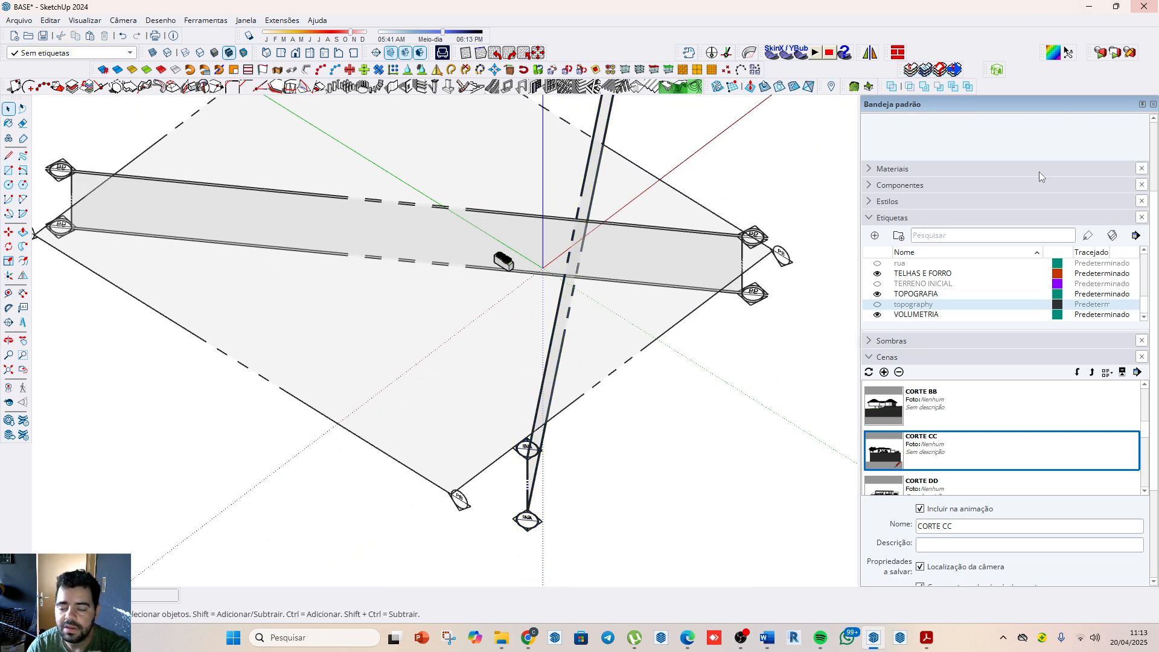
Step: Save the model as BASE.skp in the Área de Trabalho folder
{"action": "left_click", "coordinate": [20, 22]}
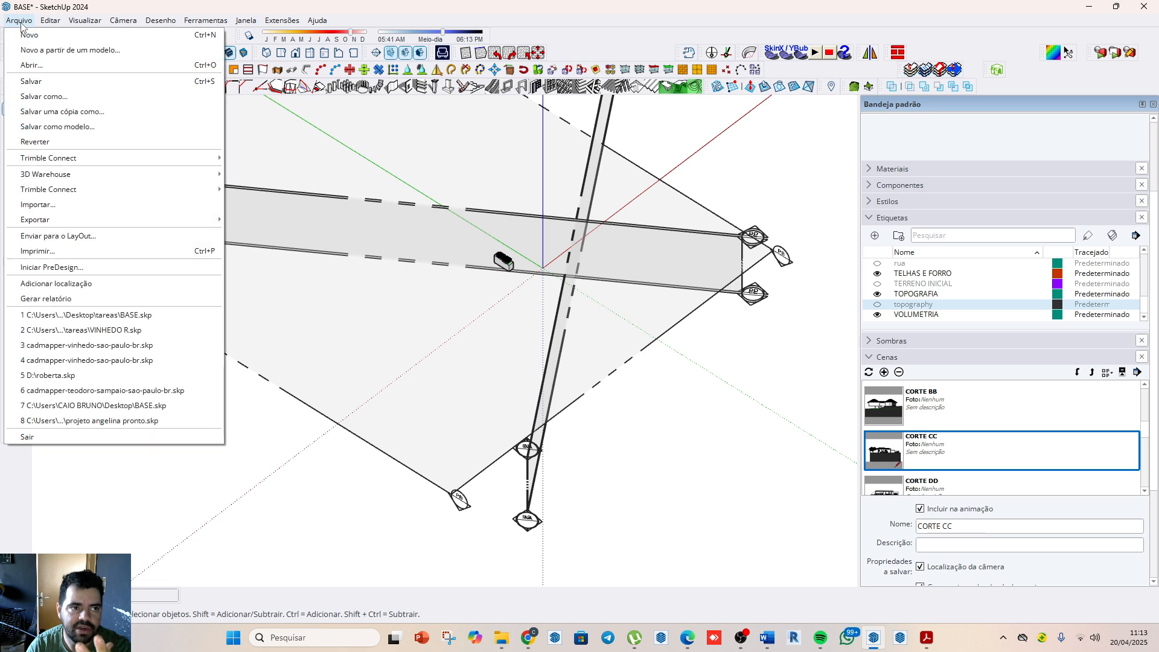
{"action": "left_click", "coordinate": [52, 98]}
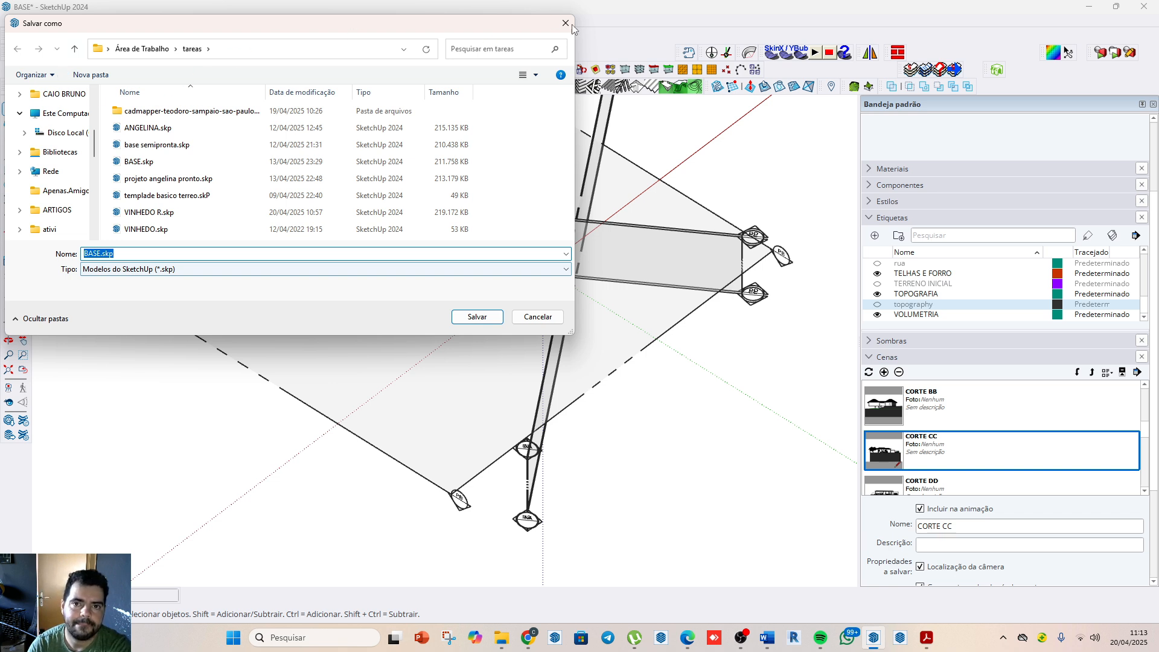
{"action": "left_click", "coordinate": [64, 113]}
{"action": "scroll", "coordinate": [34, 146], "scroll_direction": "up", "scroll_amount": 3}
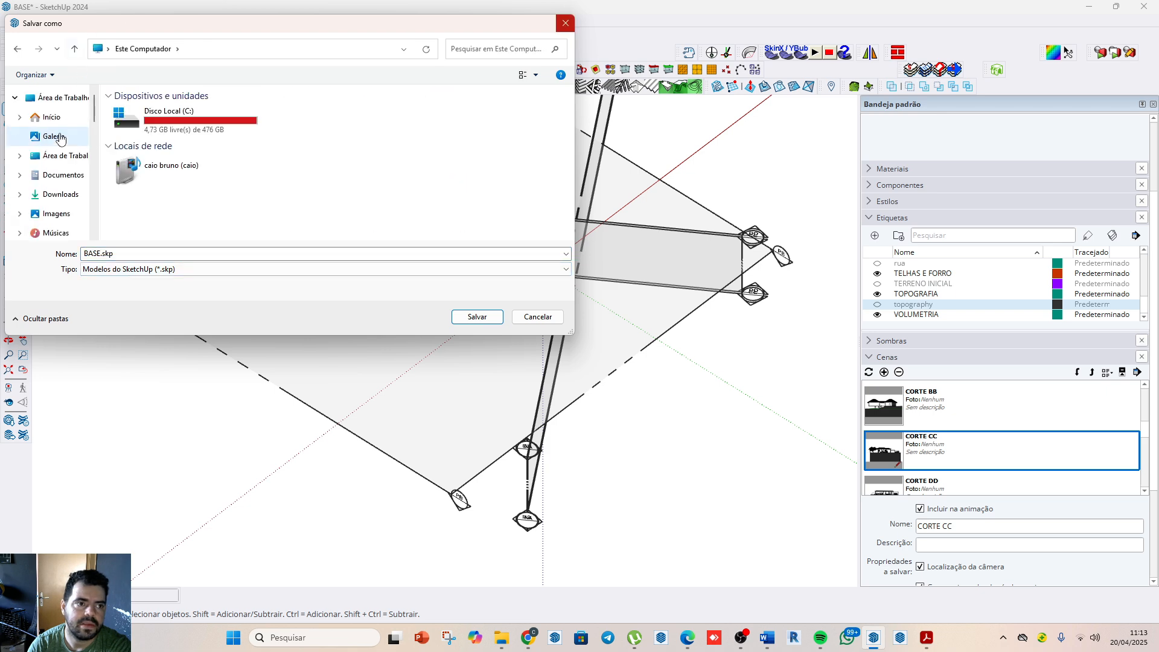
{"action": "left_click", "coordinate": [58, 97]}
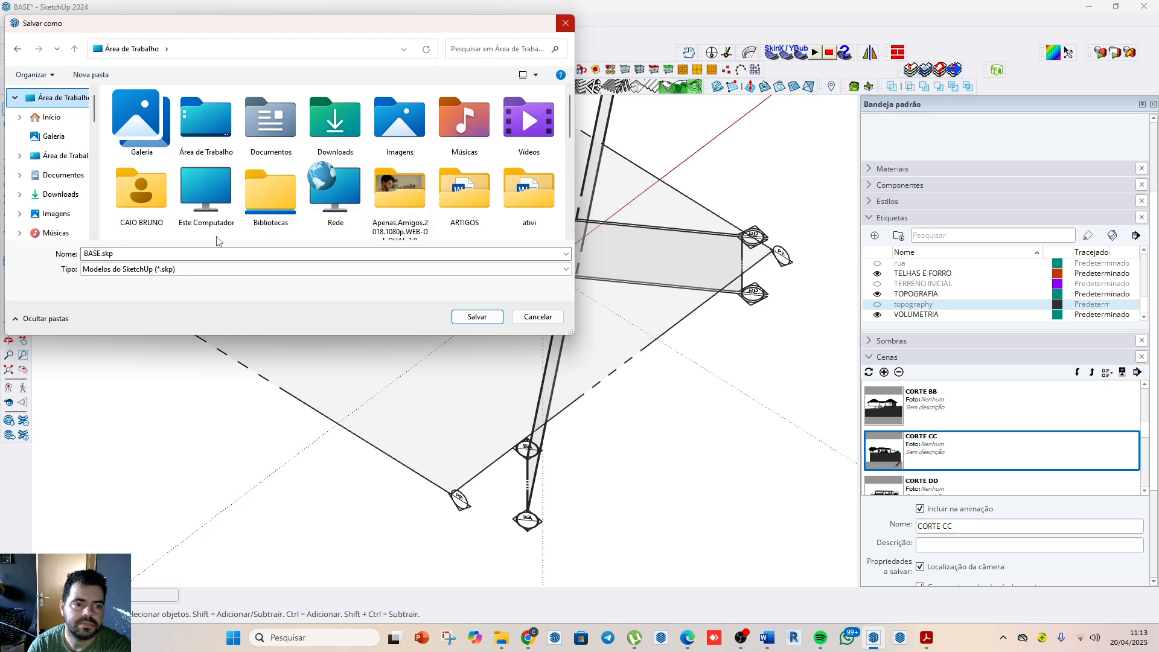
{"action": "scroll", "coordinate": [212, 173], "scroll_direction": "down", "scroll_amount": 1}
{"action": "scroll", "coordinate": [213, 172], "scroll_direction": "down", "scroll_amount": 4}
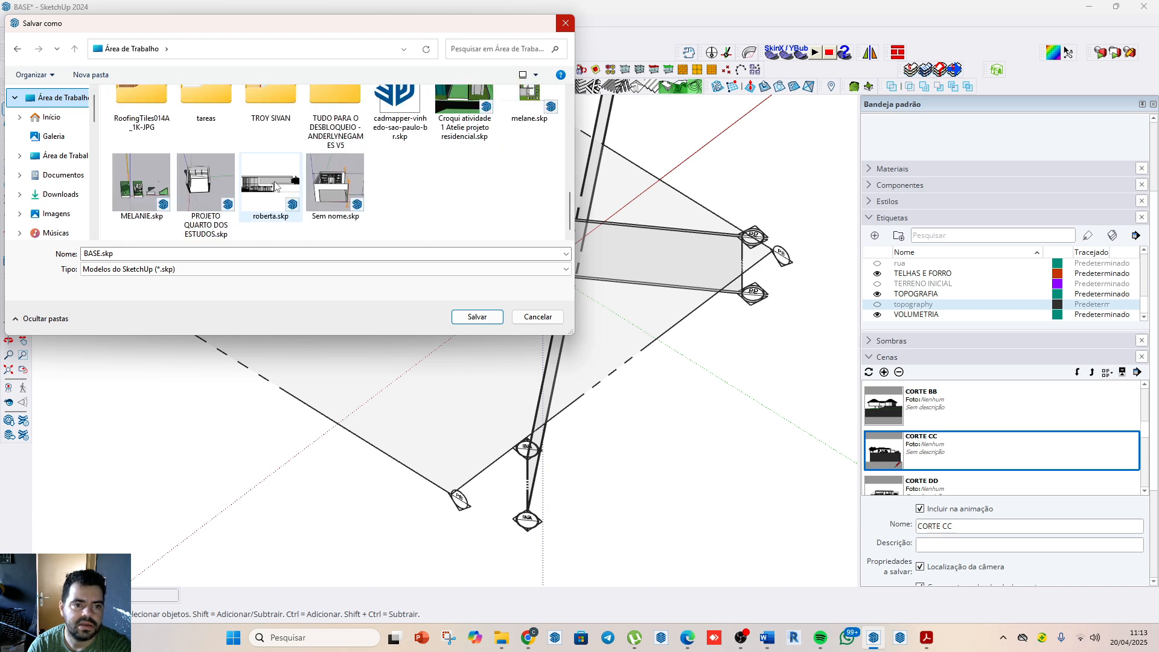
{"action": "left_click", "coordinate": [159, 253]}
{"action": "left_click", "coordinate": [155, 253]}
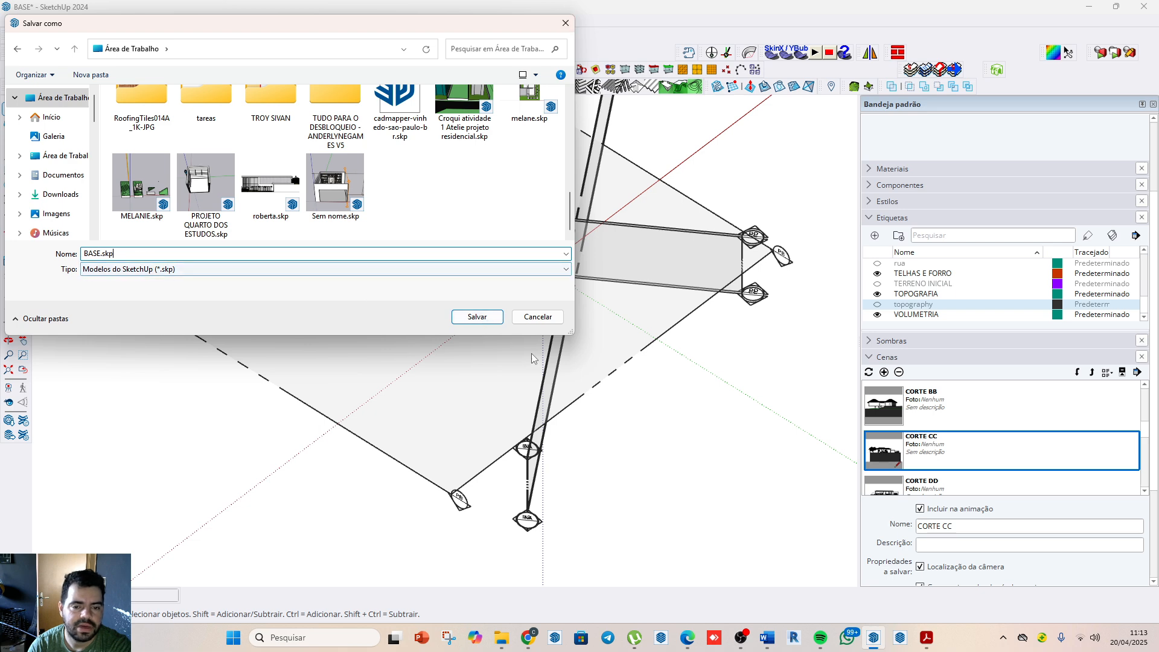
{"action": "left_click", "coordinate": [477, 317]}
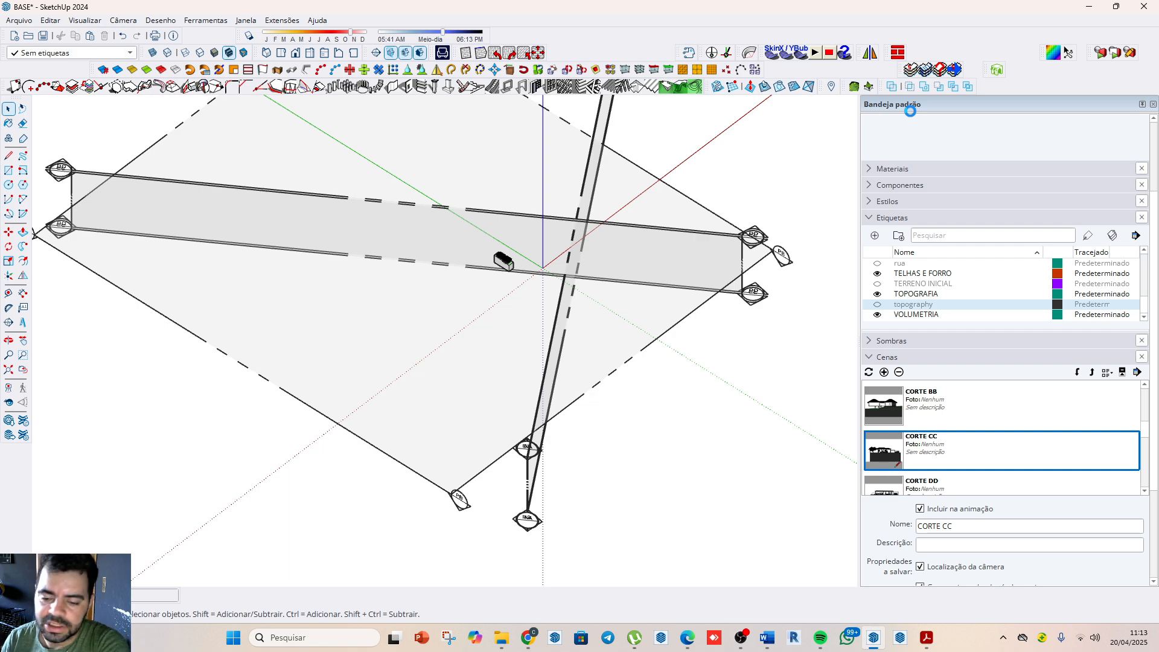
{"action": "left_click", "coordinate": [741, 643]}
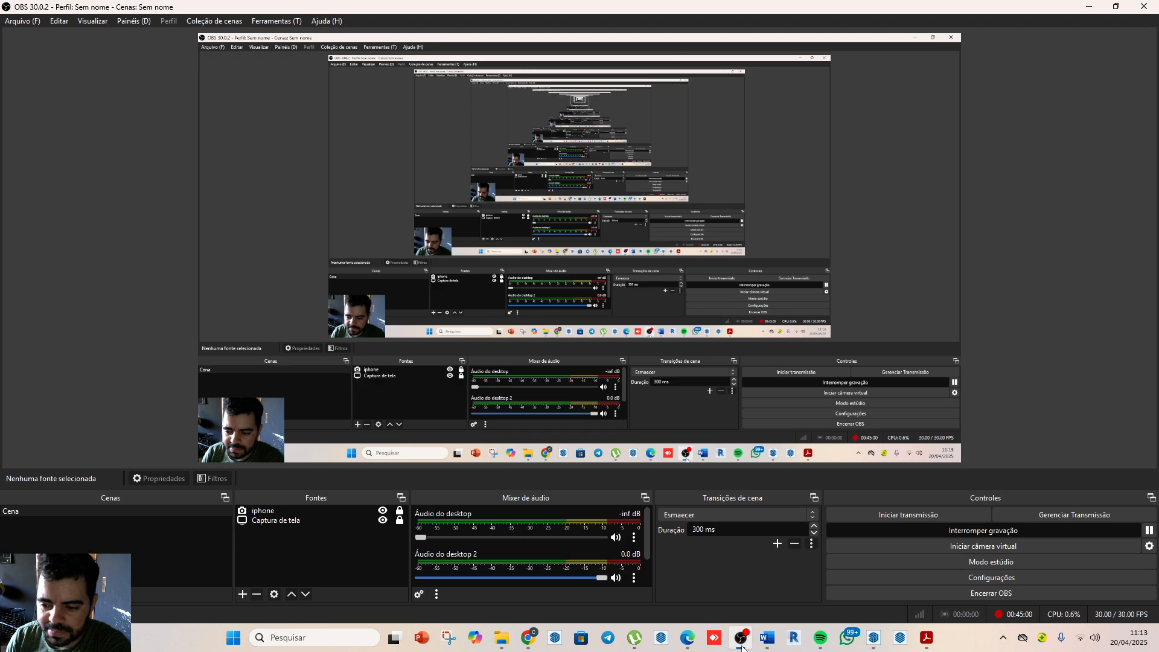
{"action": "left_click", "coordinate": [1084, 6]}
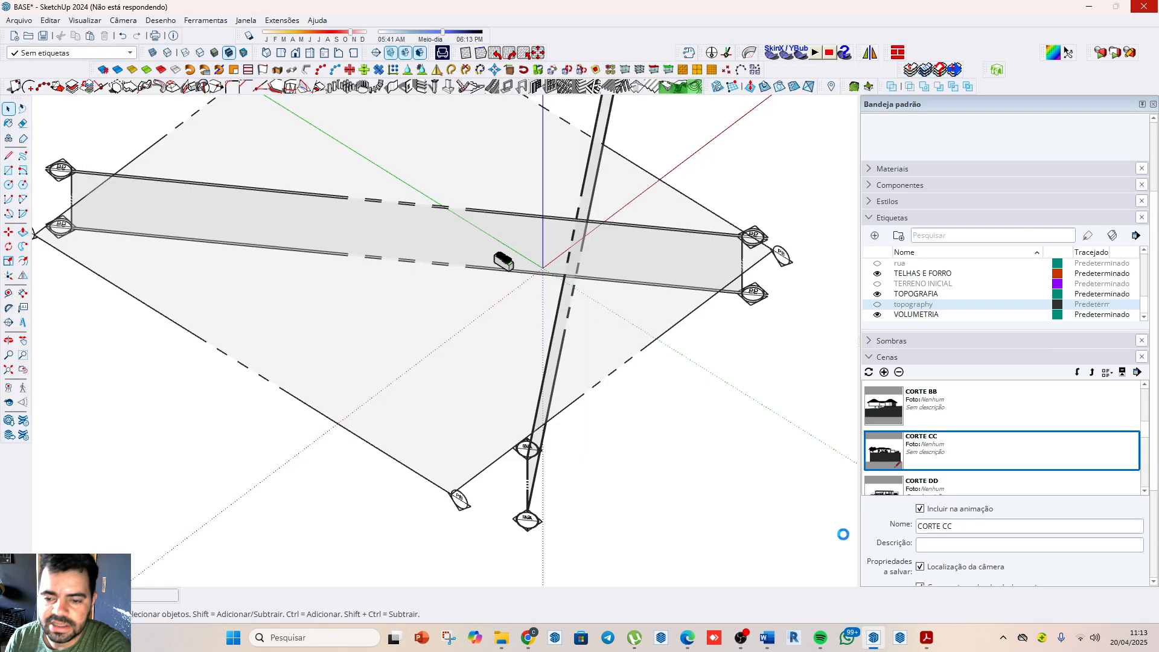
{"action": "left_click", "coordinate": [1088, 8]}
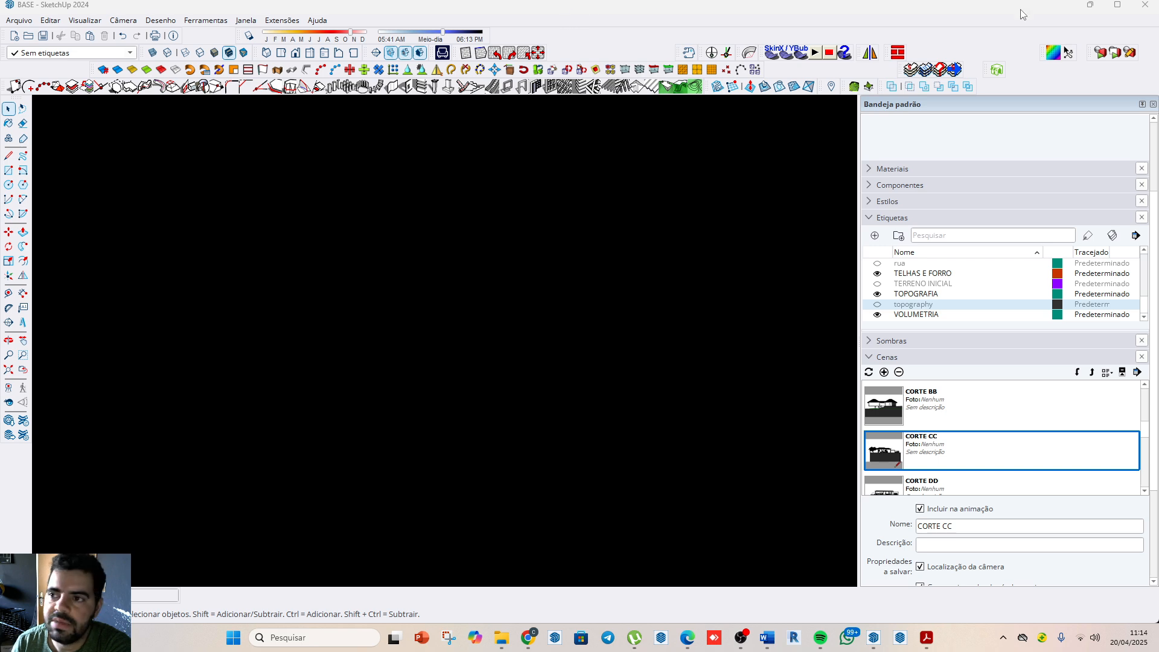
Step: Switch to LayOut by opening PRANCHA A1.layout from the tareas folder on the desktop
{"action": "left_click", "coordinate": [1156, 639]}
{"action": "left_click", "coordinate": [874, 356]}
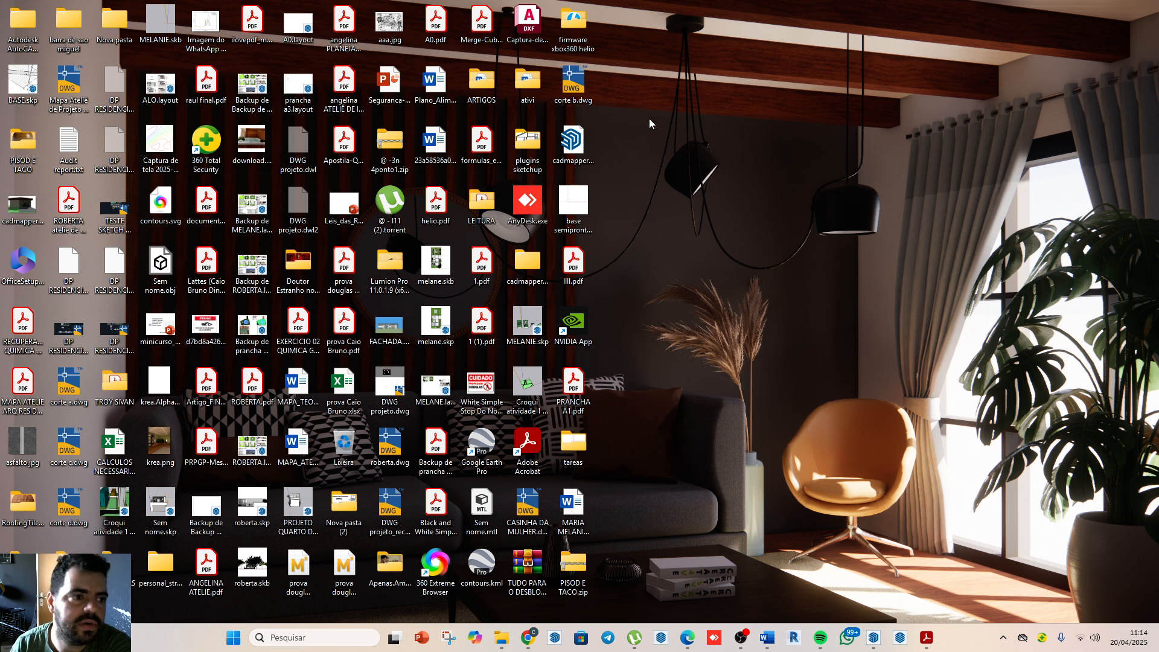
{"action": "double_click", "coordinate": [572, 445]}
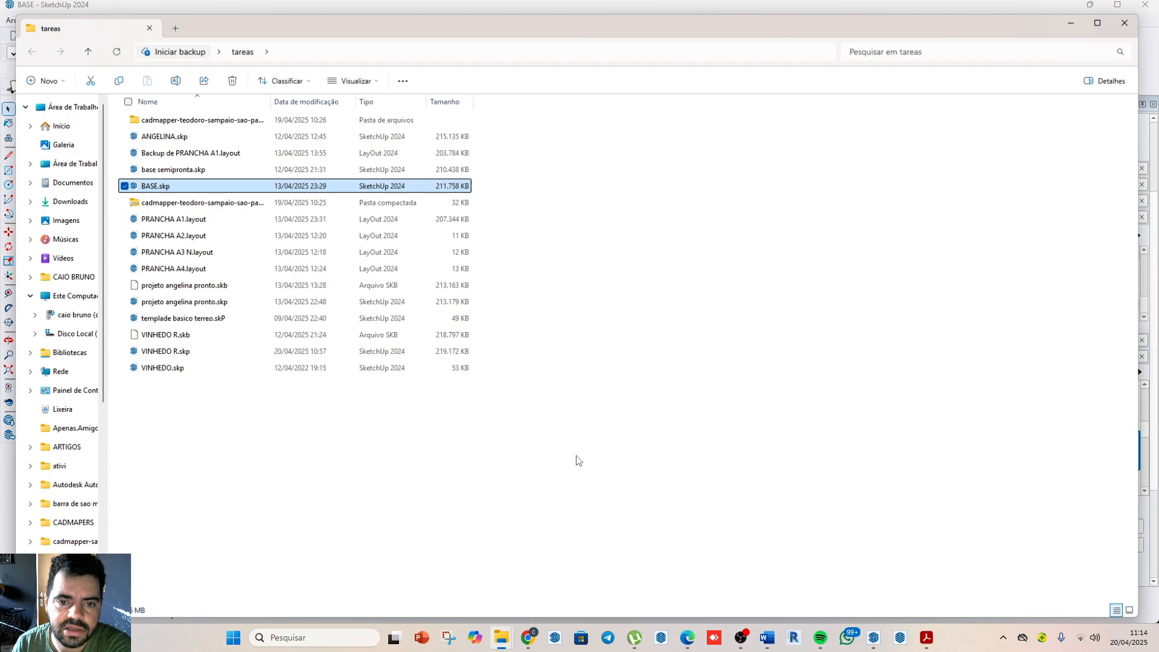
{"action": "left_click", "coordinate": [187, 213]}
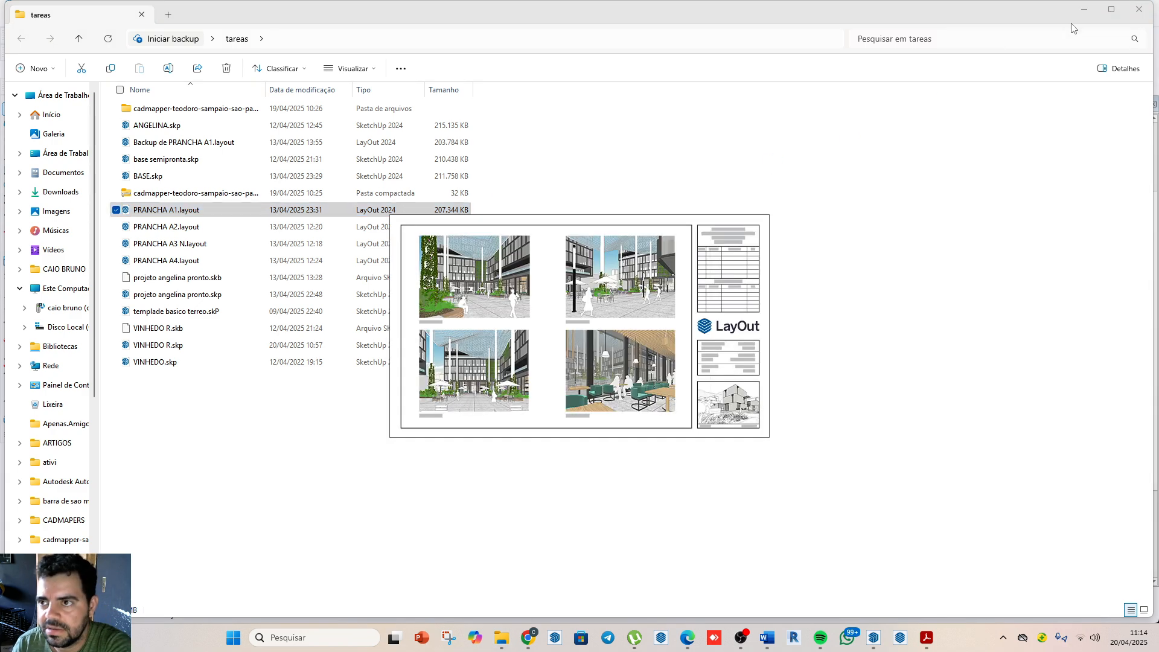
{"action": "left_click", "coordinate": [1085, 11]}
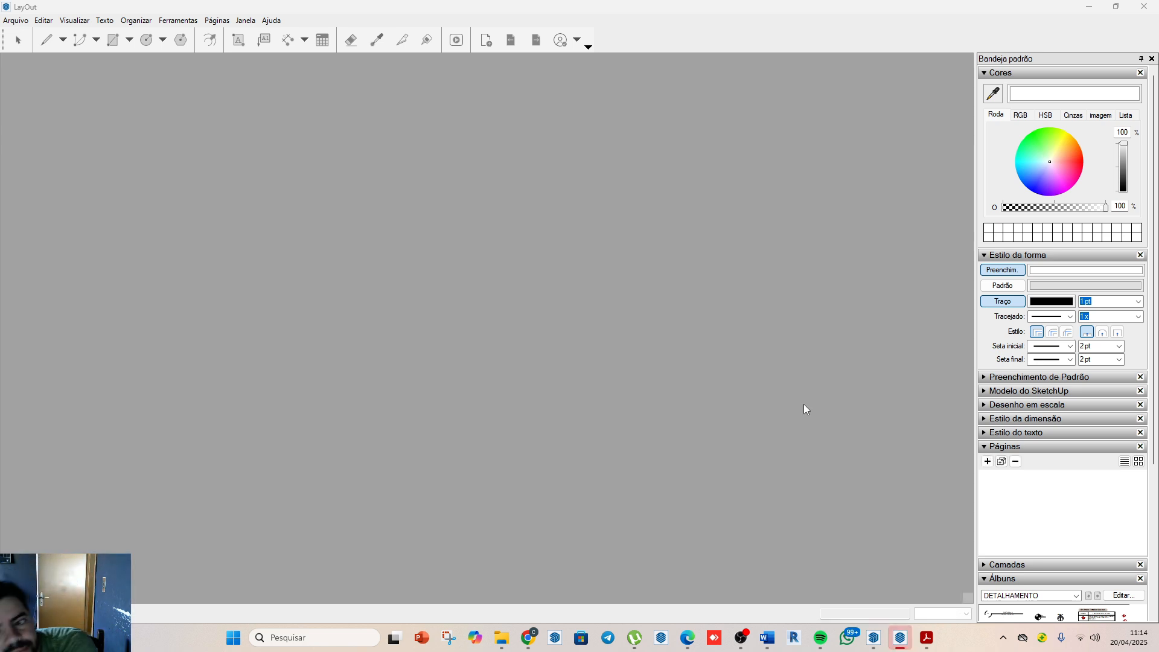
Step: Review the template's MEMORIAL, LOCAÇÃO E SITUAÇÃO and PLANTA DE COBERTURA pages
{"action": "scroll", "coordinate": [478, 180], "scroll_direction": "down", "scroll_amount": 3}
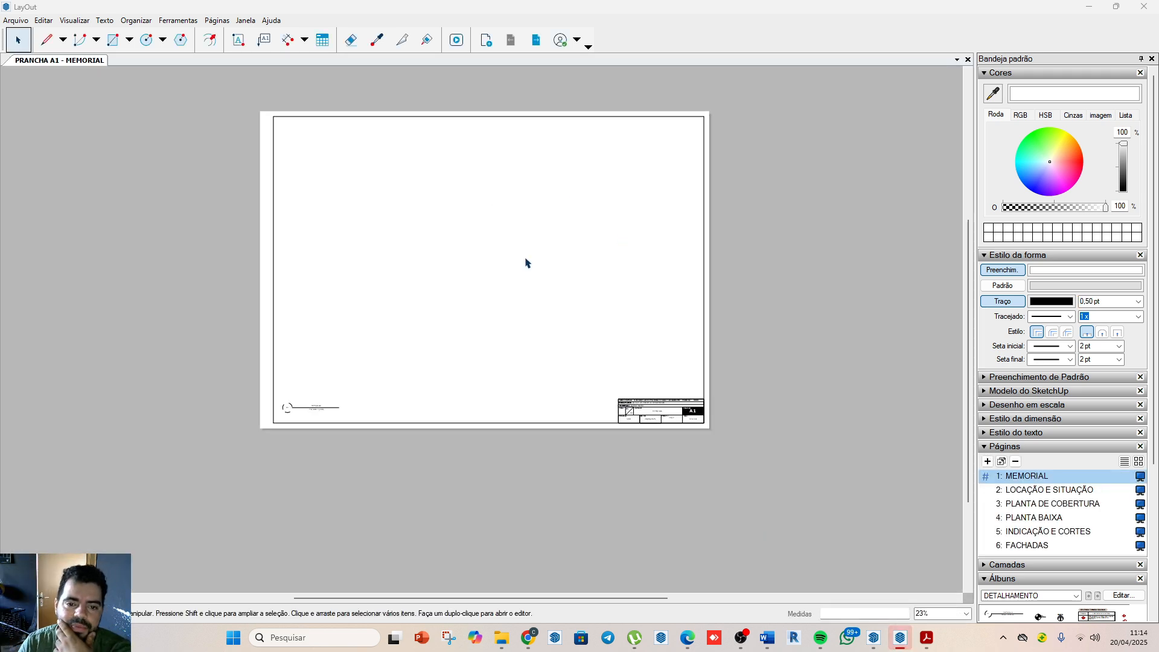
{"action": "scroll", "coordinate": [579, 309], "scroll_direction": "up", "scroll_amount": 3}
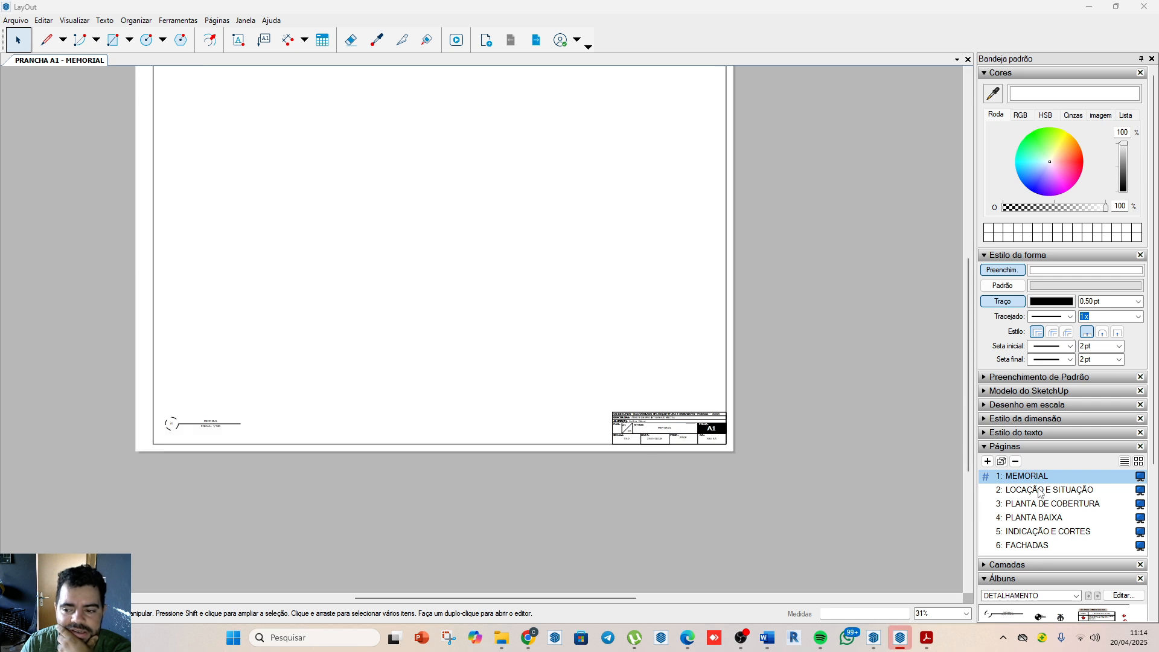
{"action": "left_click", "coordinate": [1027, 490]}
{"action": "scroll", "coordinate": [744, 306], "scroll_direction": "down", "scroll_amount": 1}
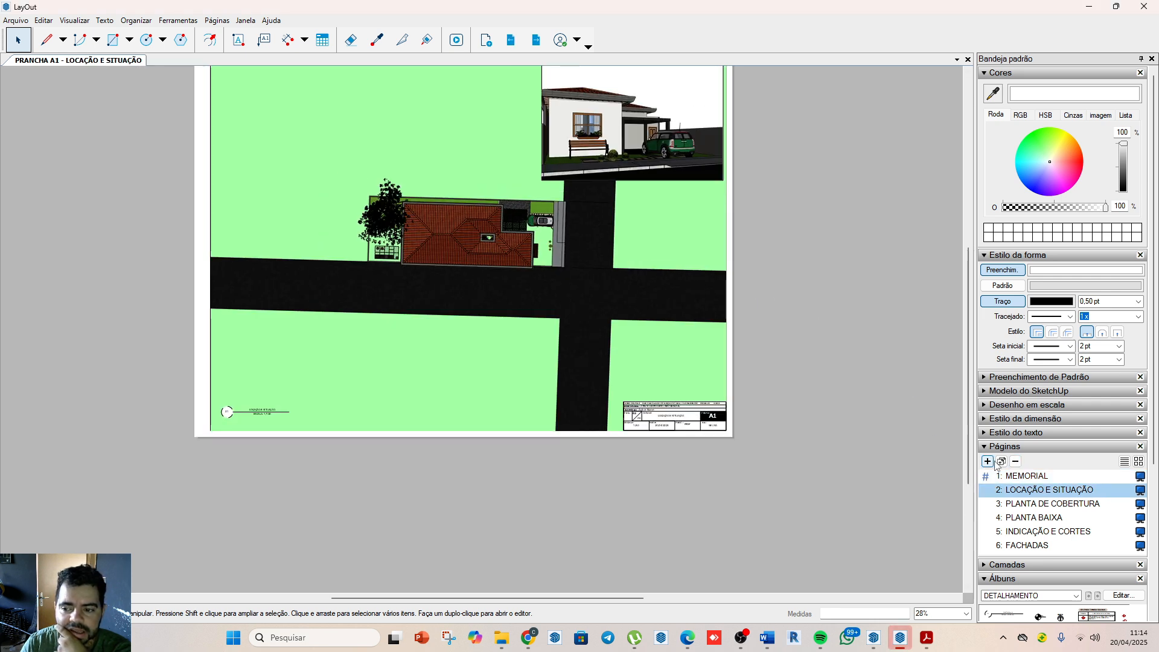
{"action": "left_click", "coordinate": [1026, 476]}
{"action": "left_click", "coordinate": [1030, 492]}
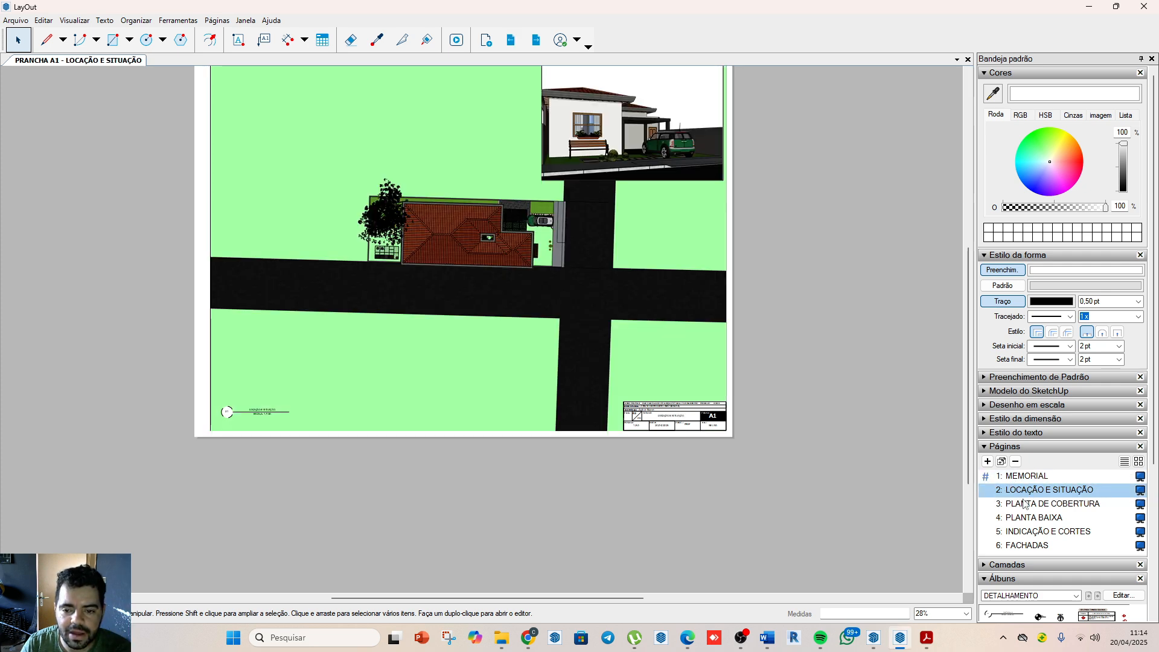
{"action": "left_click", "coordinate": [1023, 506]}
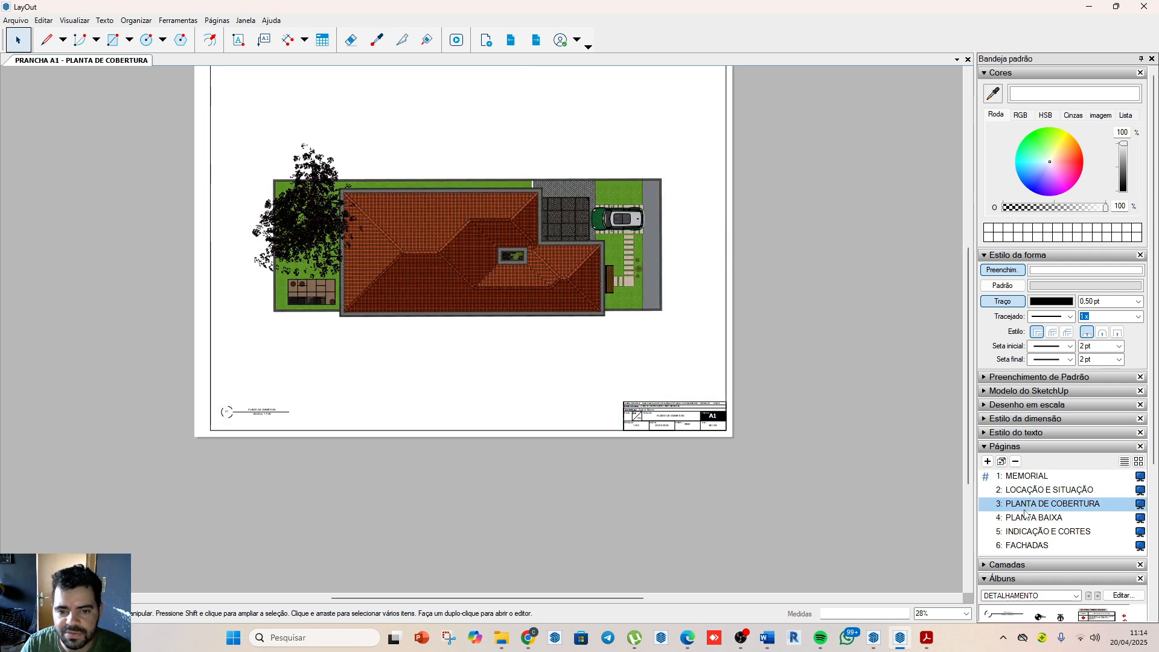
Step: Inspect the title block's page number and title on the LOCAÇÃO E SITUAÇÃO and MEMORIAL pages
{"action": "left_click", "coordinate": [1025, 490]}
{"action": "scroll", "coordinate": [670, 458], "scroll_direction": "up", "scroll_amount": 10}
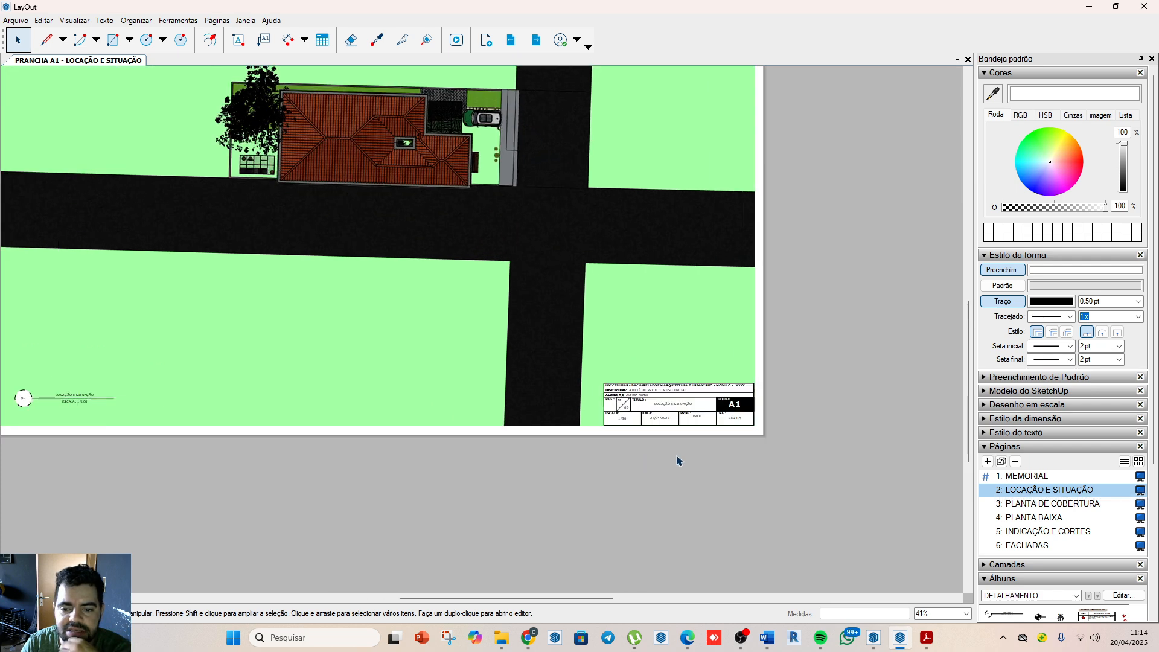
{"action": "scroll", "coordinate": [663, 457], "scroll_direction": "up", "scroll_amount": 5}
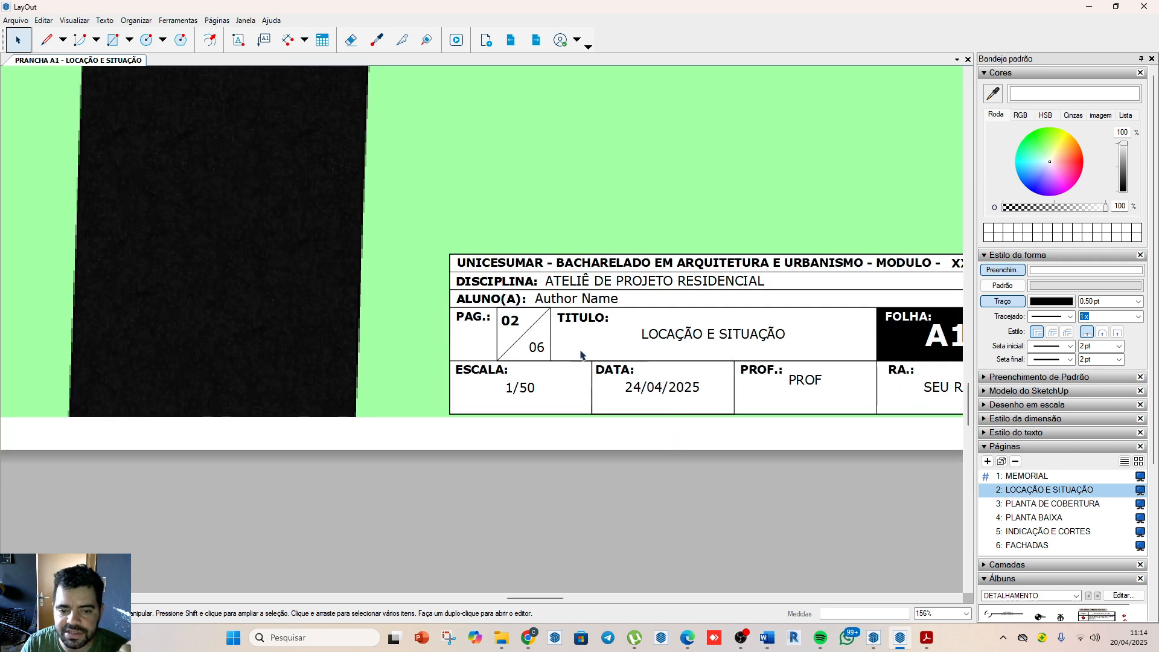
{"action": "left_click", "coordinate": [1047, 478]}
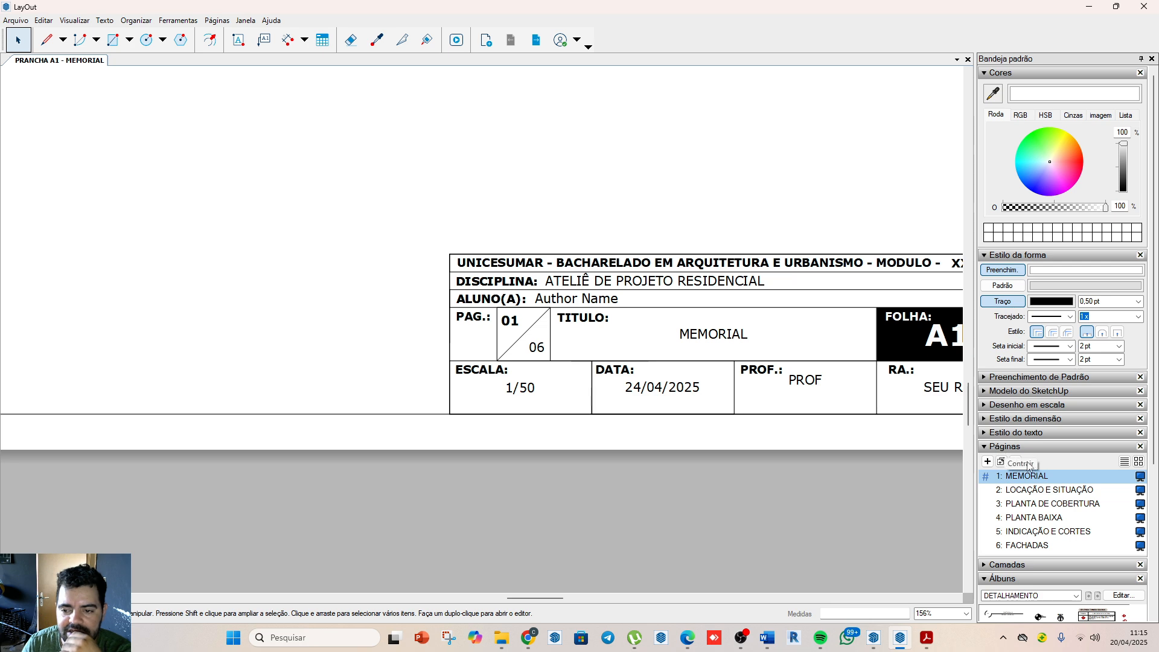
{"action": "left_click", "coordinate": [1061, 490]}
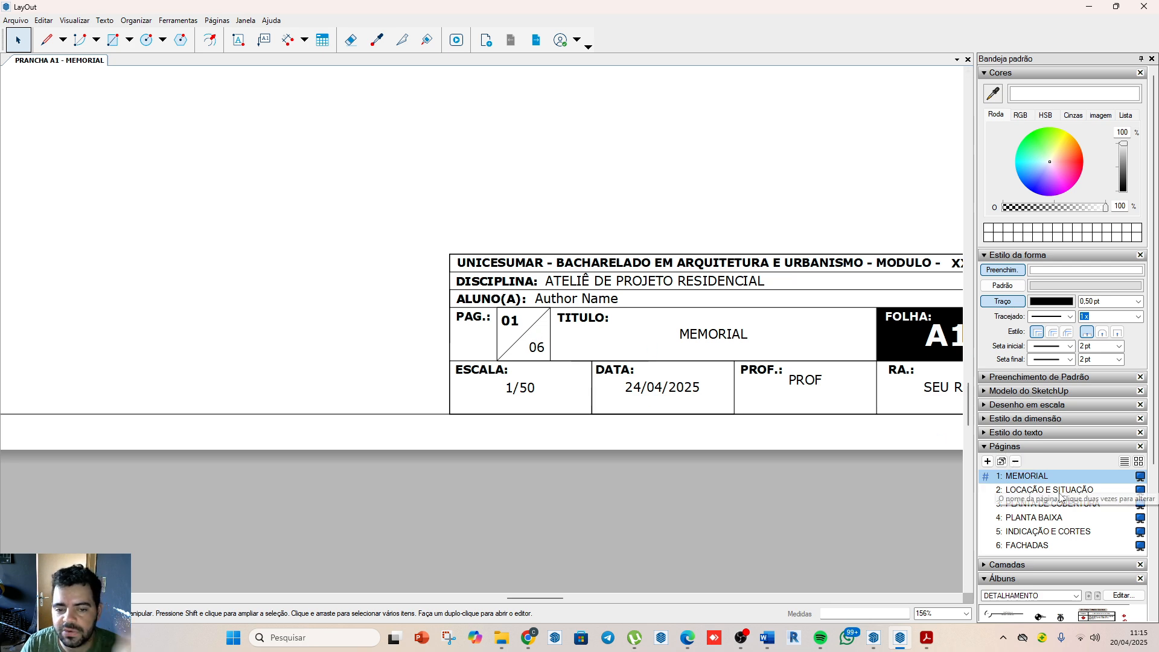
Step: Check the title block's page number and title on every page from MEMORIAL through FACHADAS
{"action": "left_click", "coordinate": [1065, 507]}
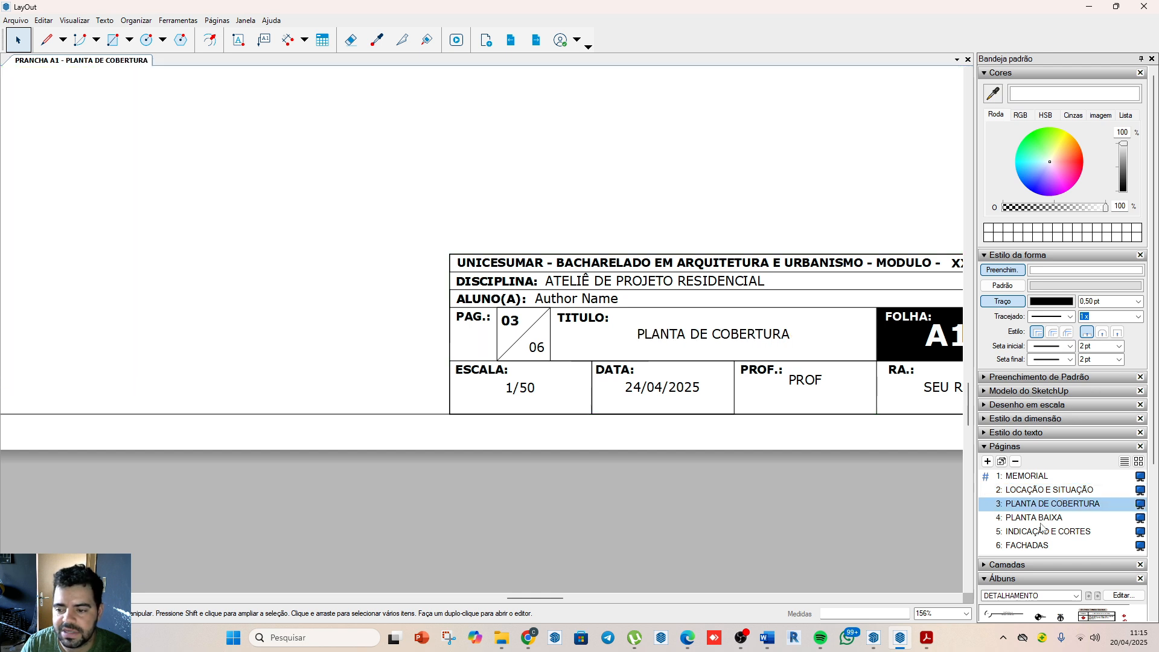
{"action": "left_click", "coordinate": [1041, 520]}
{"action": "left_click", "coordinate": [1048, 532]}
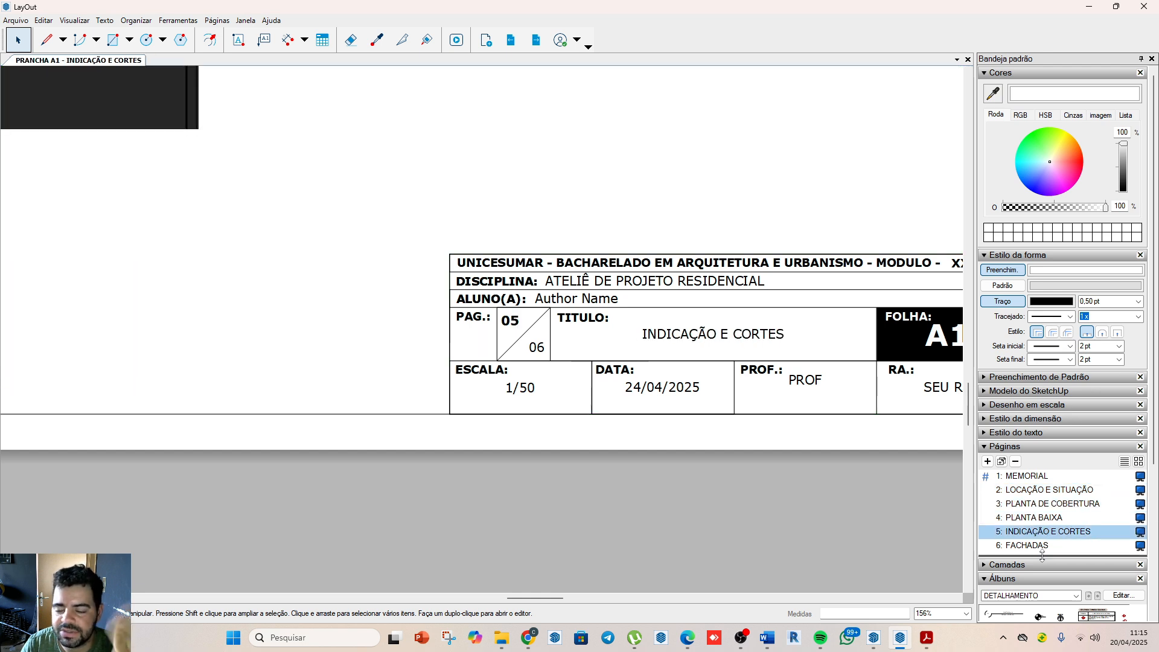
{"action": "left_click", "coordinate": [1034, 547]}
{"action": "left_click", "coordinate": [1035, 532]}
{"action": "left_click", "coordinate": [1035, 519]}
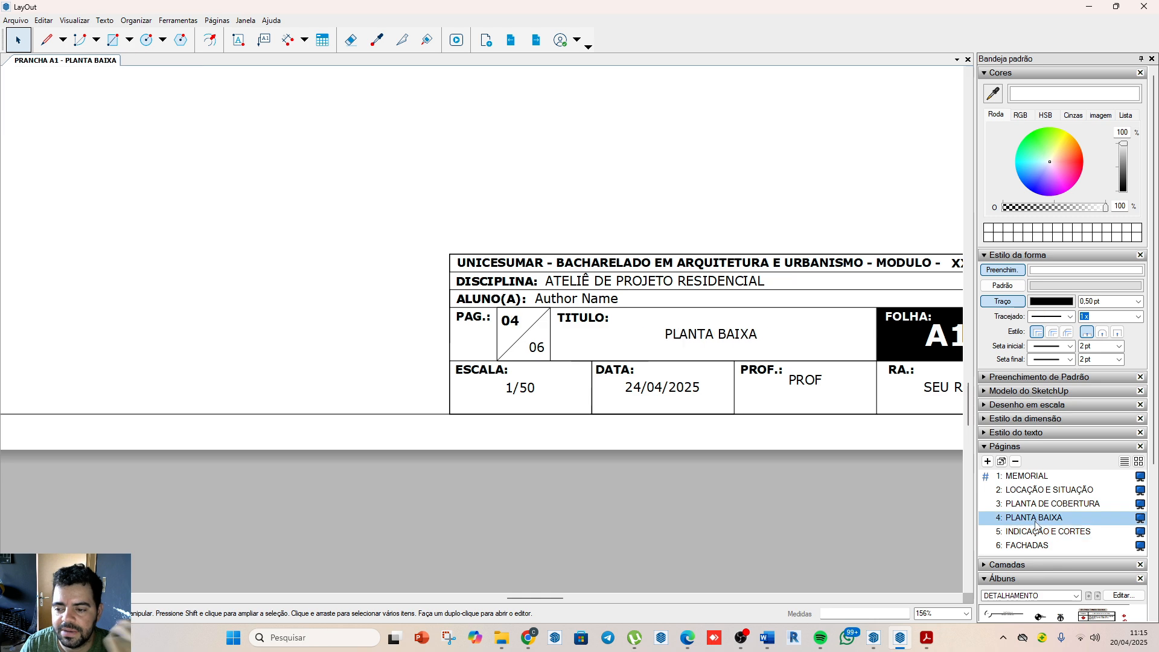
{"action": "left_click", "coordinate": [1032, 507]}
{"action": "left_click", "coordinate": [1032, 494]}
{"action": "left_click", "coordinate": [1026, 479]}
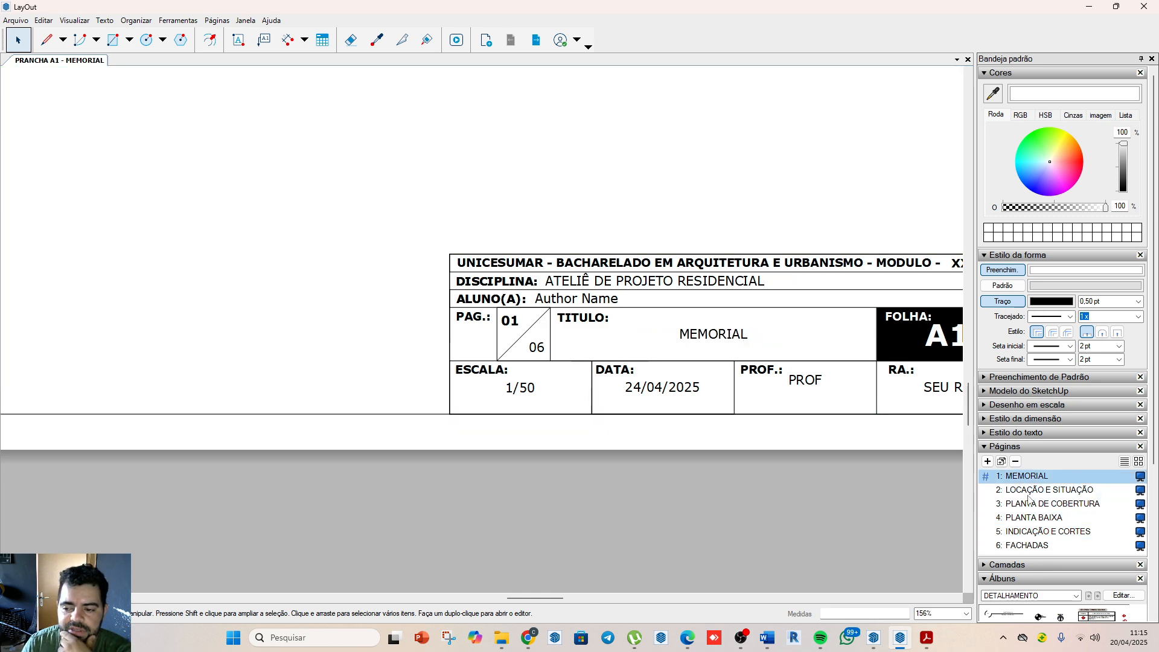
{"action": "left_click", "coordinate": [1029, 494]}
{"action": "left_click", "coordinate": [1032, 506]}
{"action": "left_click", "coordinate": [1034, 519]}
{"action": "left_click", "coordinate": [1036, 532]}
{"action": "left_click", "coordinate": [1039, 546]}
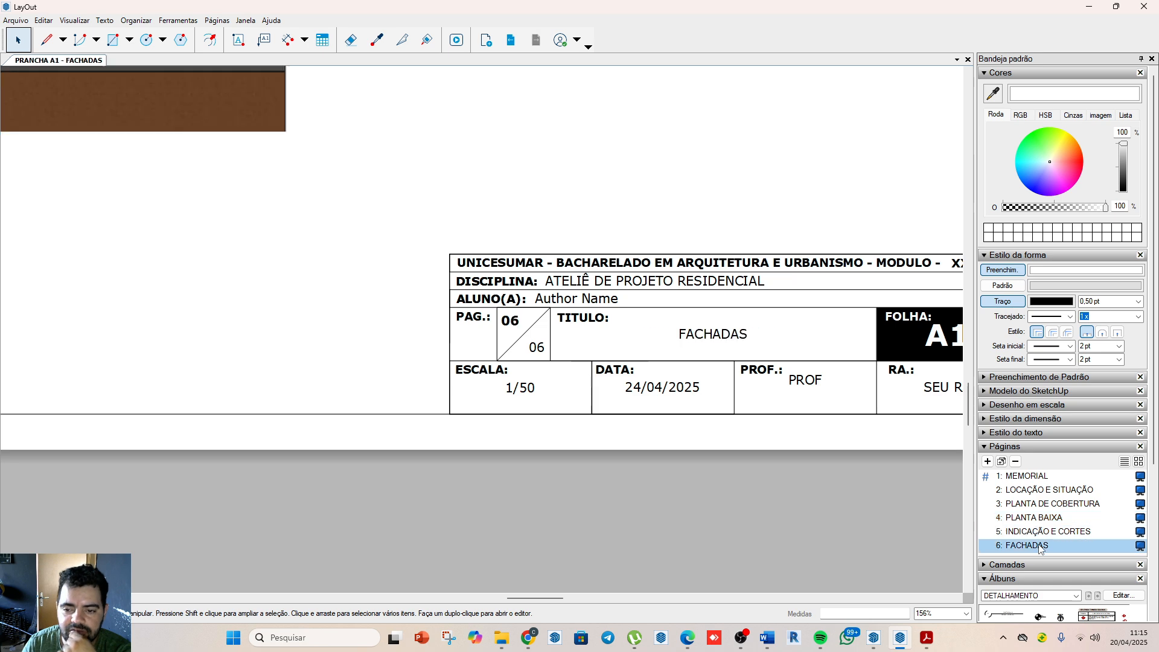
Step: Examine the facade drawings and their title labels across the FACHADAS sheet
{"action": "scroll", "coordinate": [821, 494], "scroll_direction": "down", "scroll_amount": 1}
{"action": "scroll", "coordinate": [820, 494], "scroll_direction": "down", "scroll_amount": 3}
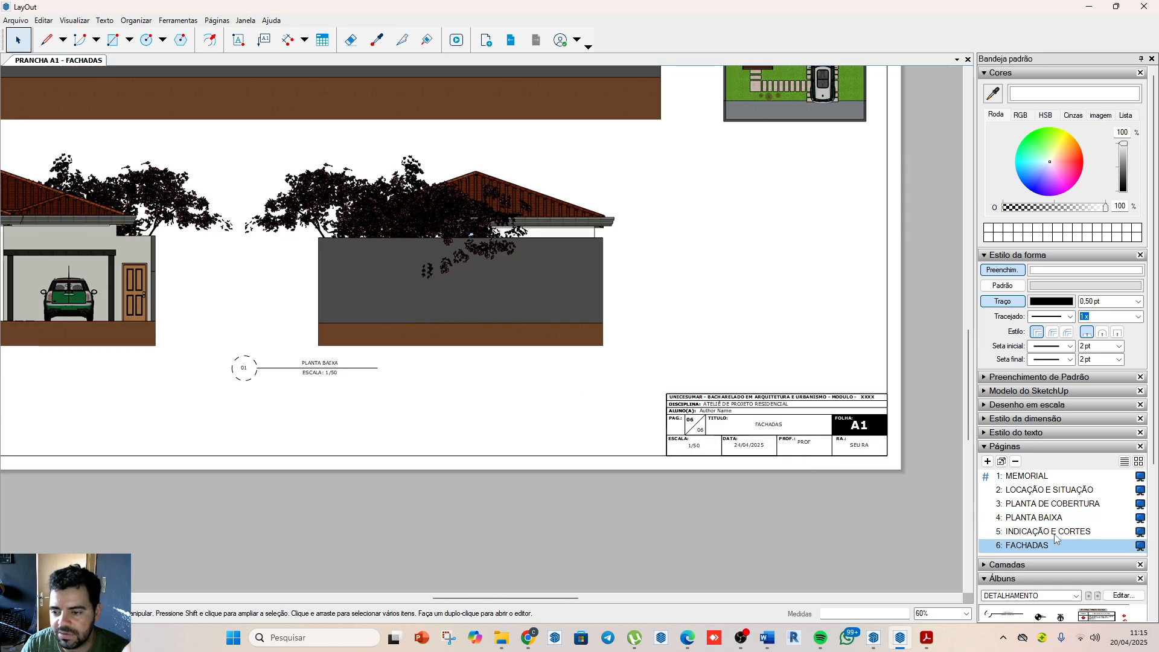
{"action": "scroll", "coordinate": [703, 495], "scroll_direction": "down", "scroll_amount": 3}
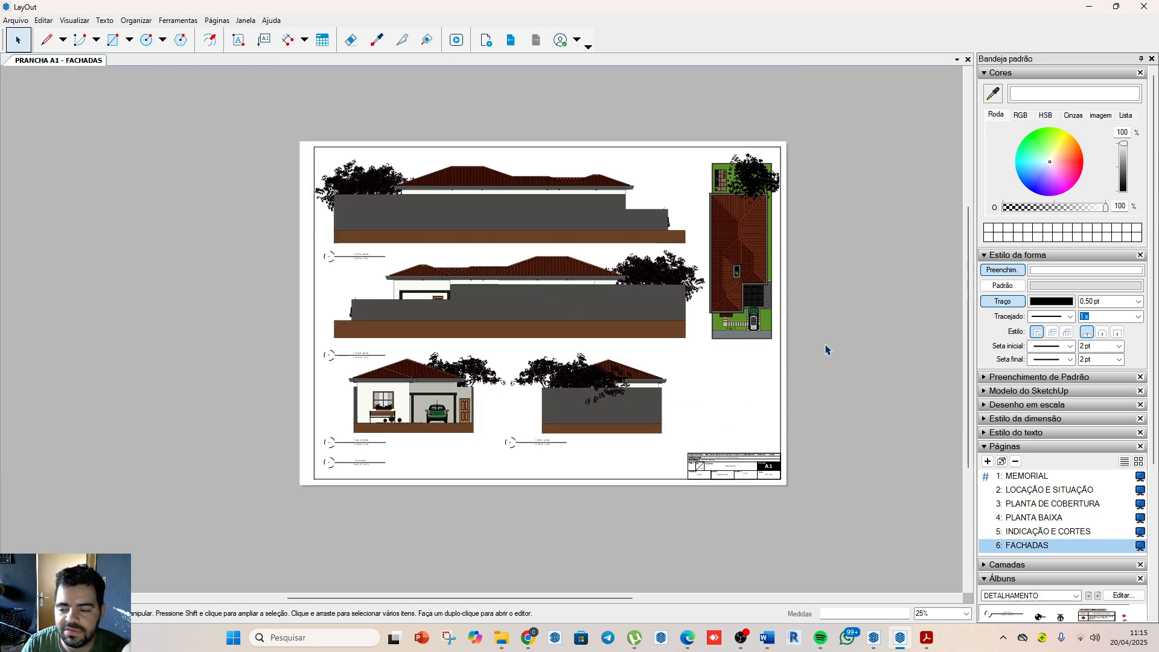
{"action": "scroll", "coordinate": [320, 241], "scroll_direction": "up", "scroll_amount": 4}
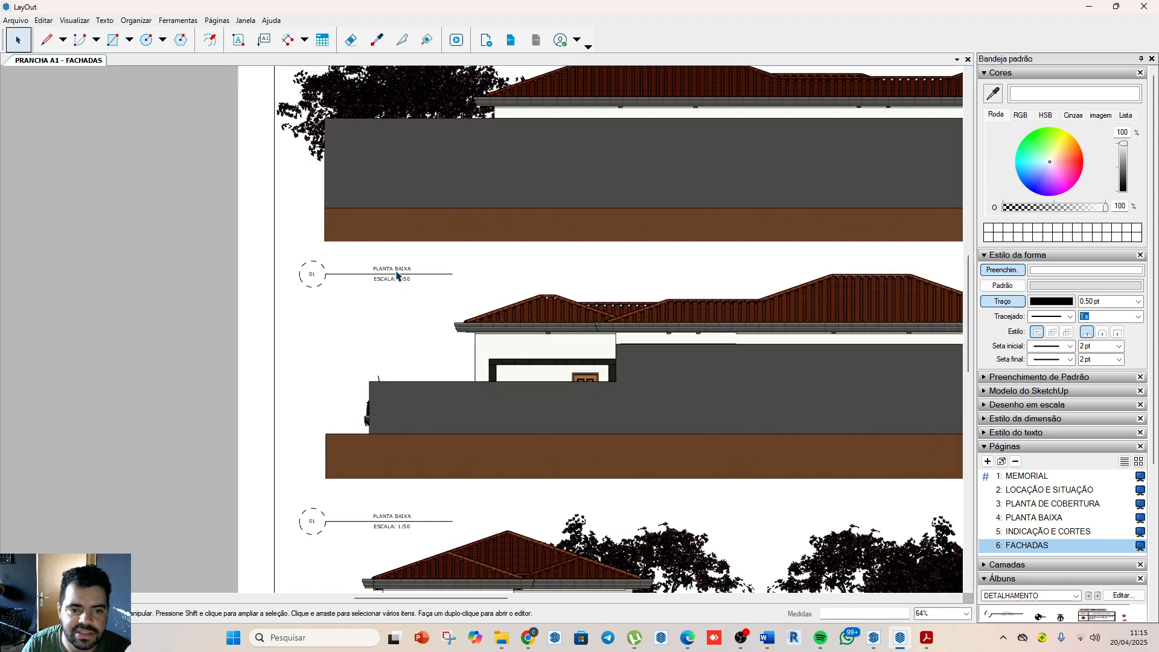
{"action": "scroll", "coordinate": [396, 272], "scroll_direction": "down", "scroll_amount": 1}
{"action": "scroll", "coordinate": [384, 481], "scroll_direction": "up", "scroll_amount": 3}
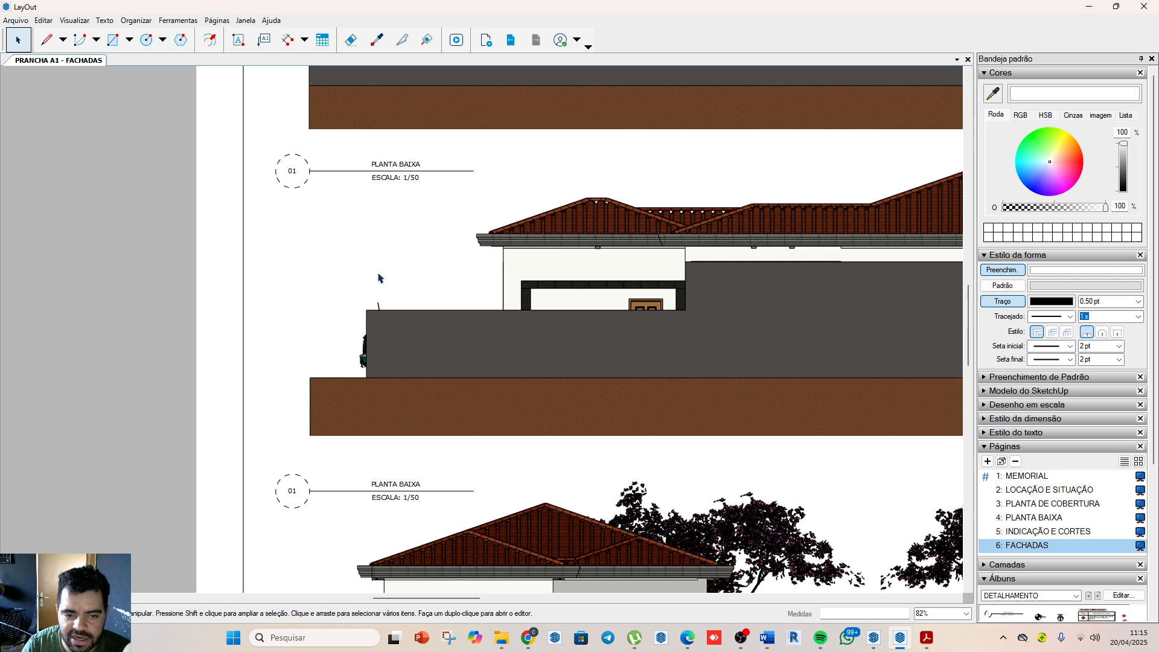
{"action": "scroll", "coordinate": [379, 277], "scroll_direction": "down", "scroll_amount": 4}
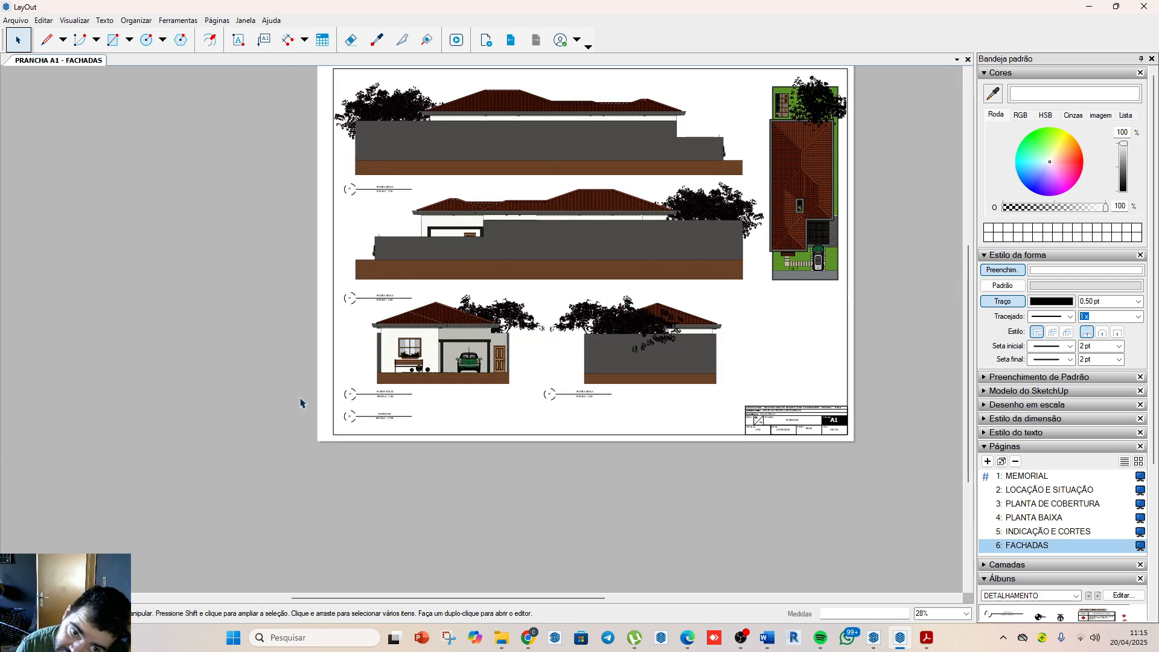
Step: Retitle the PLANTA BAIXA label directly beneath the front facade drawing as "fachada frontal"
{"action": "scroll", "coordinate": [387, 406], "scroll_direction": "up", "scroll_amount": 5}
{"action": "left_click", "coordinate": [390, 386]}
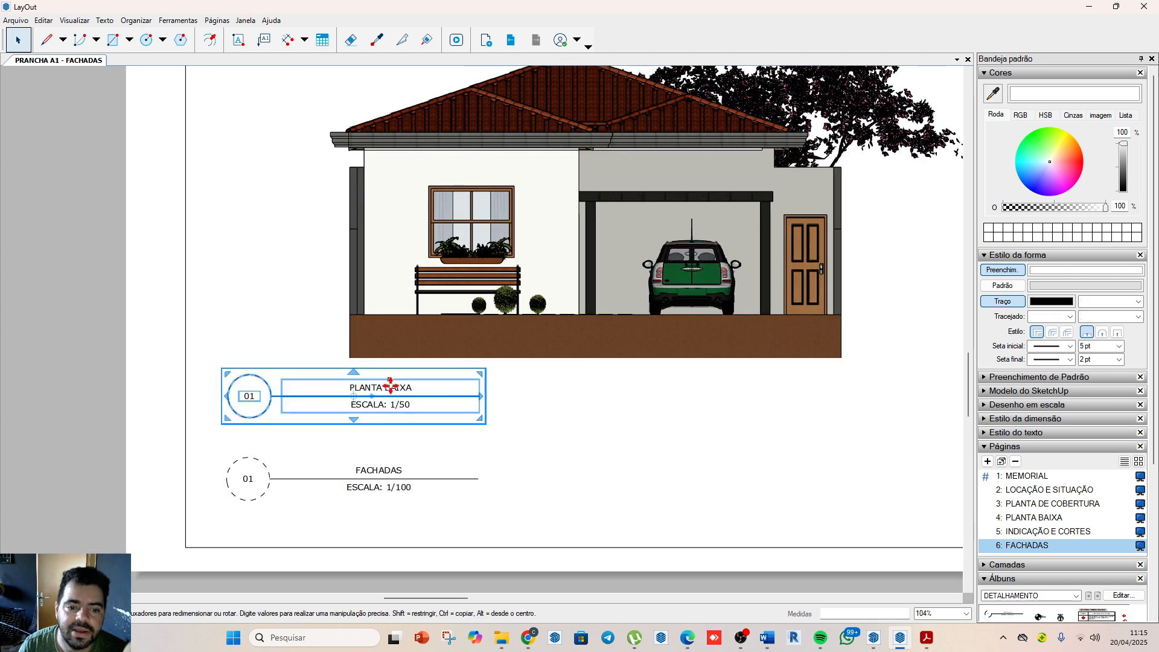
{"action": "double_click", "coordinate": [390, 386]}
{"action": "double_click", "coordinate": [390, 386]}
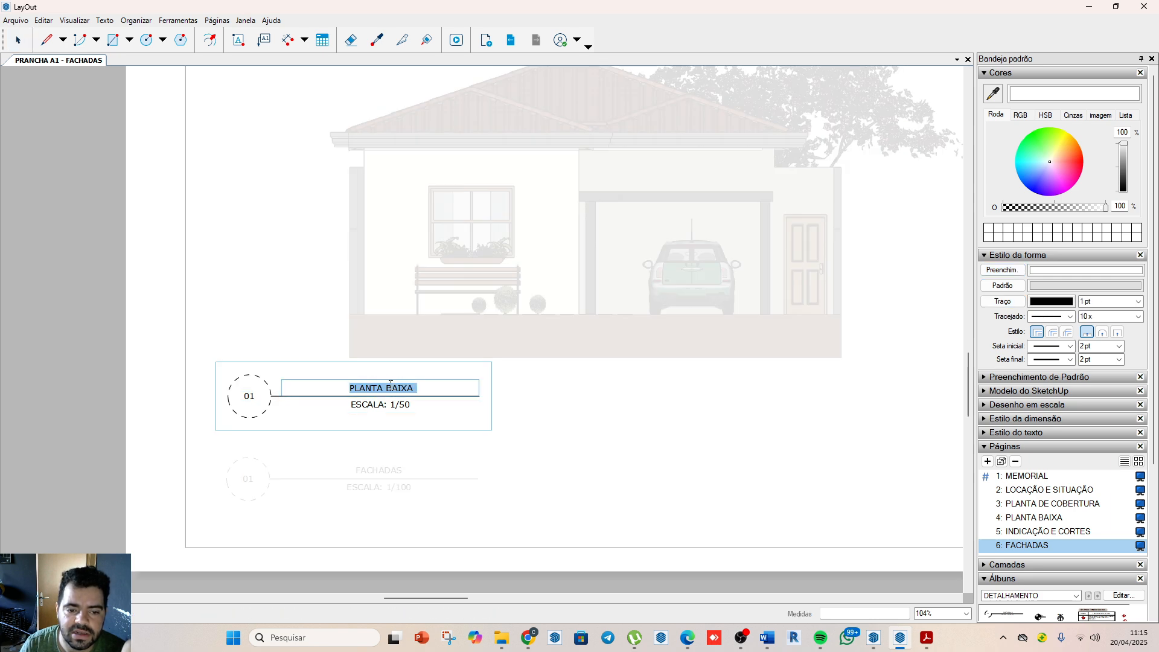
{"action": "type", "text": "fa"}
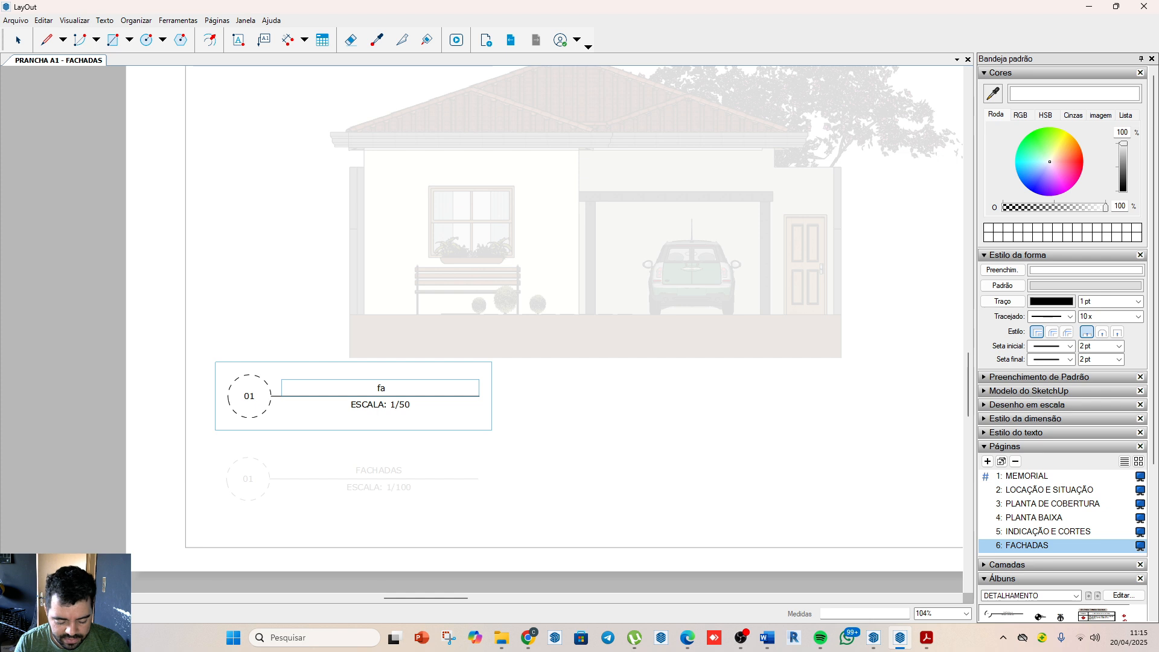
{"action": "type", "text": "chadam"}
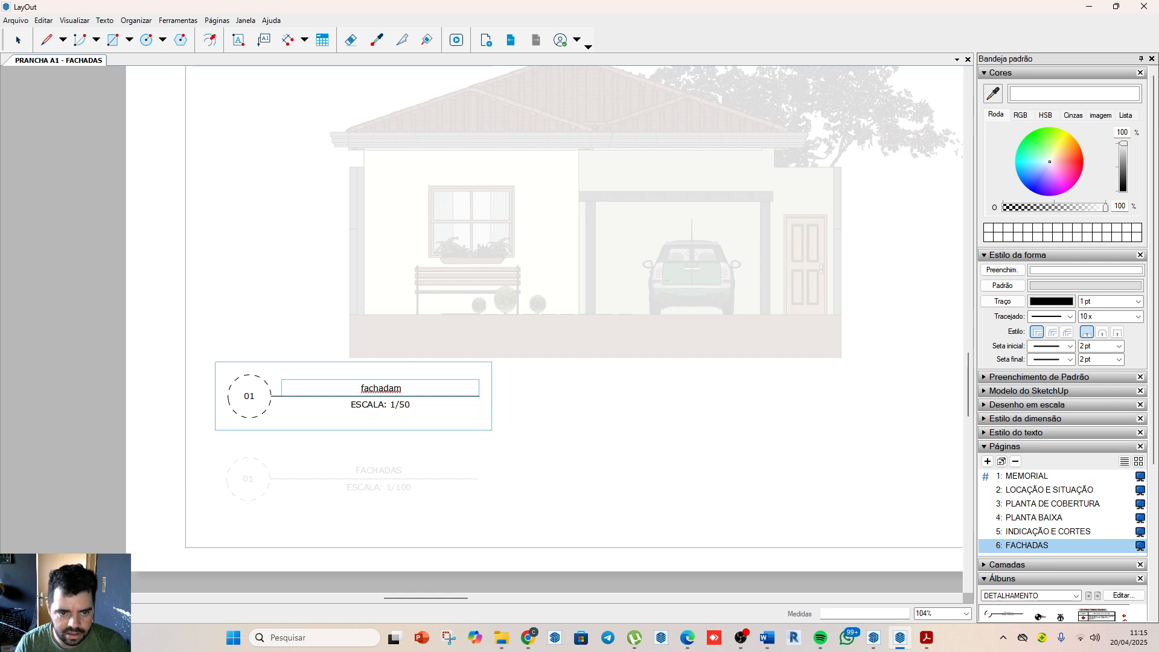
{"action": "key", "text": "BackSpace"}
{"action": "type", "text": "frontal"}
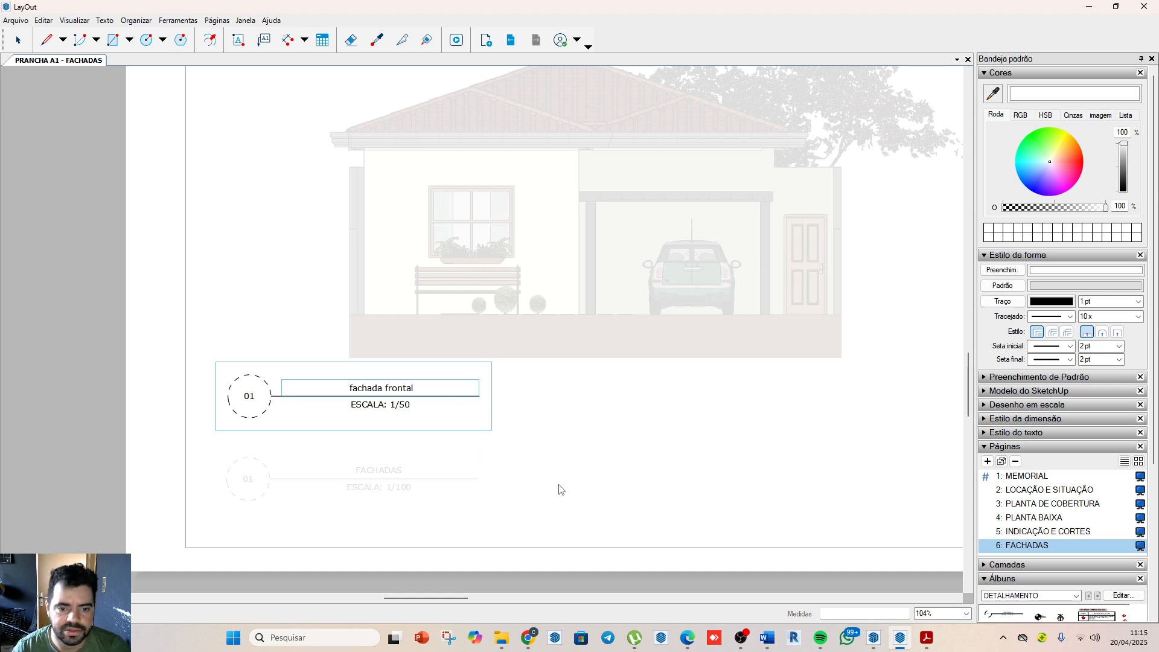
{"action": "key", "text": "Escape"}
Step: Inspect the front facade viewport's linked SketchUp model, scene and scale settings, and review the whole FACHADAS sheet
{"action": "scroll", "coordinate": [282, 370], "scroll_direction": "down", "scroll_amount": 3}
{"action": "left_click", "coordinate": [492, 415]}
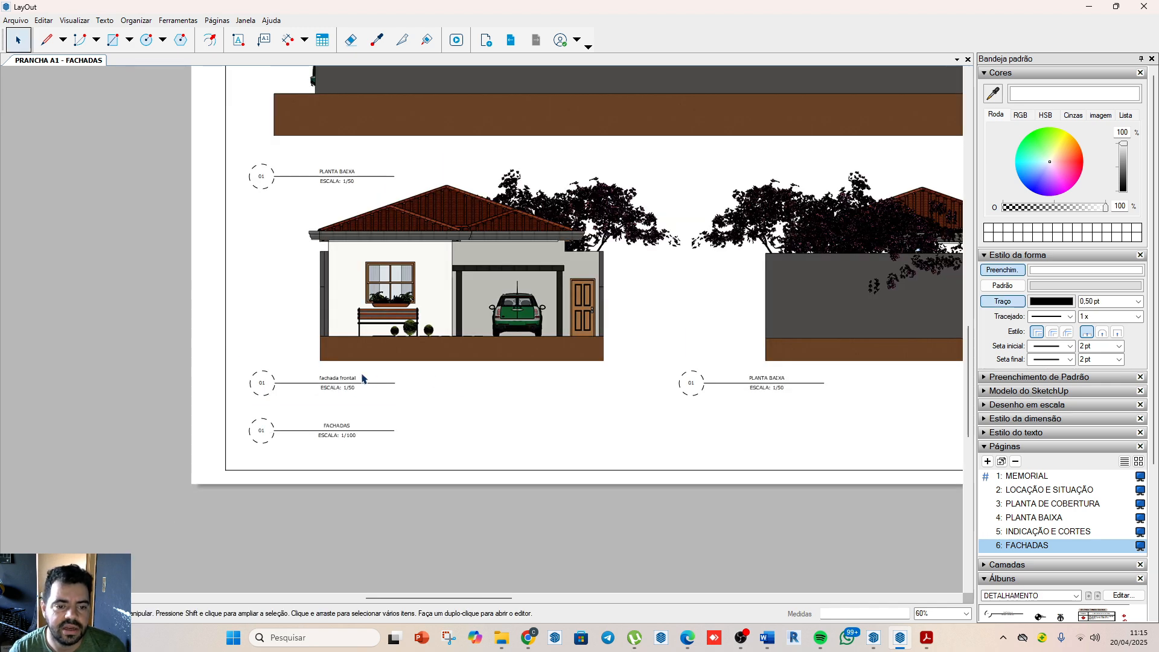
{"action": "left_click", "coordinate": [486, 284]}
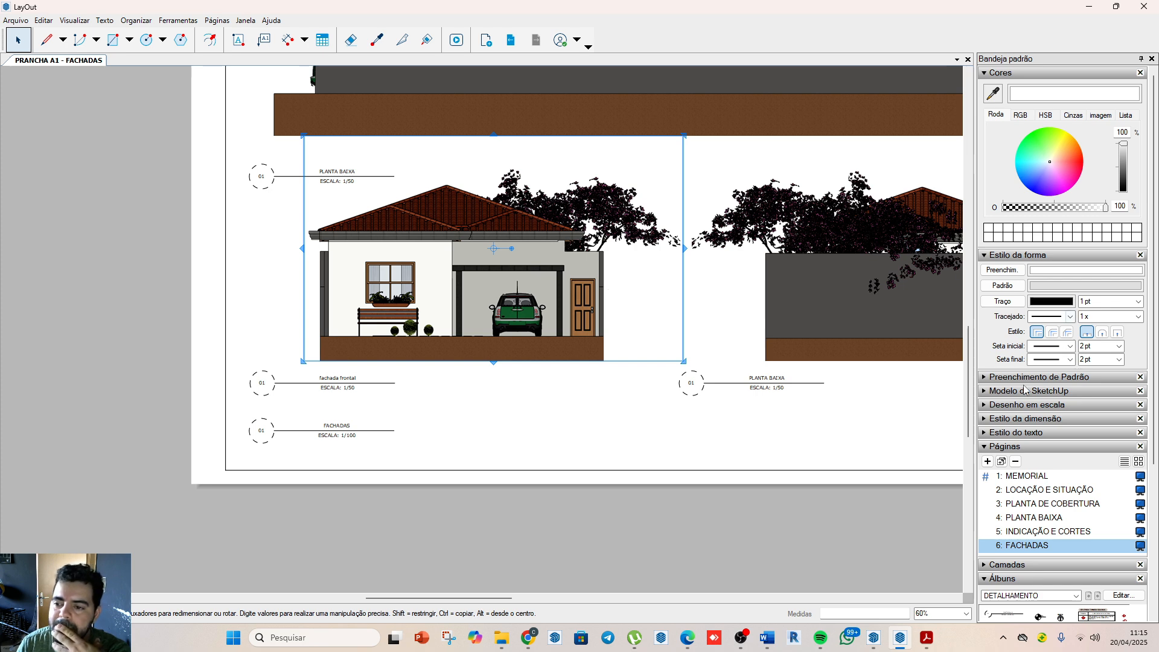
{"action": "left_click", "coordinate": [999, 392]}
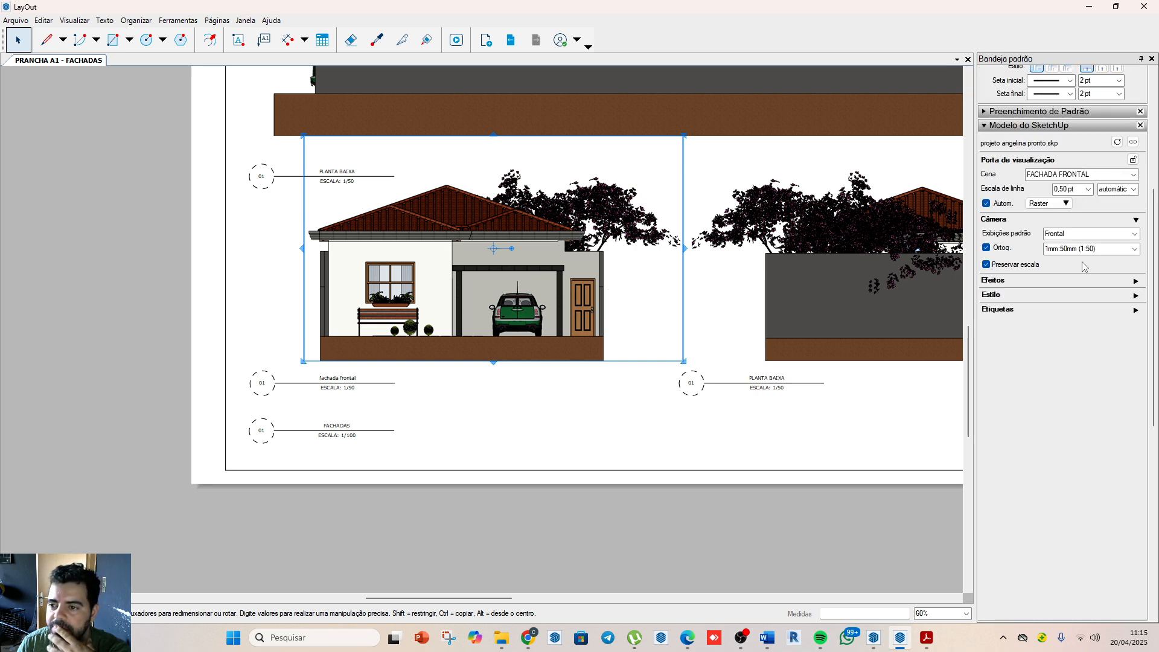
{"action": "left_click", "coordinate": [440, 479]}
{"action": "scroll", "coordinate": [582, 362], "scroll_direction": "down", "scroll_amount": 2}
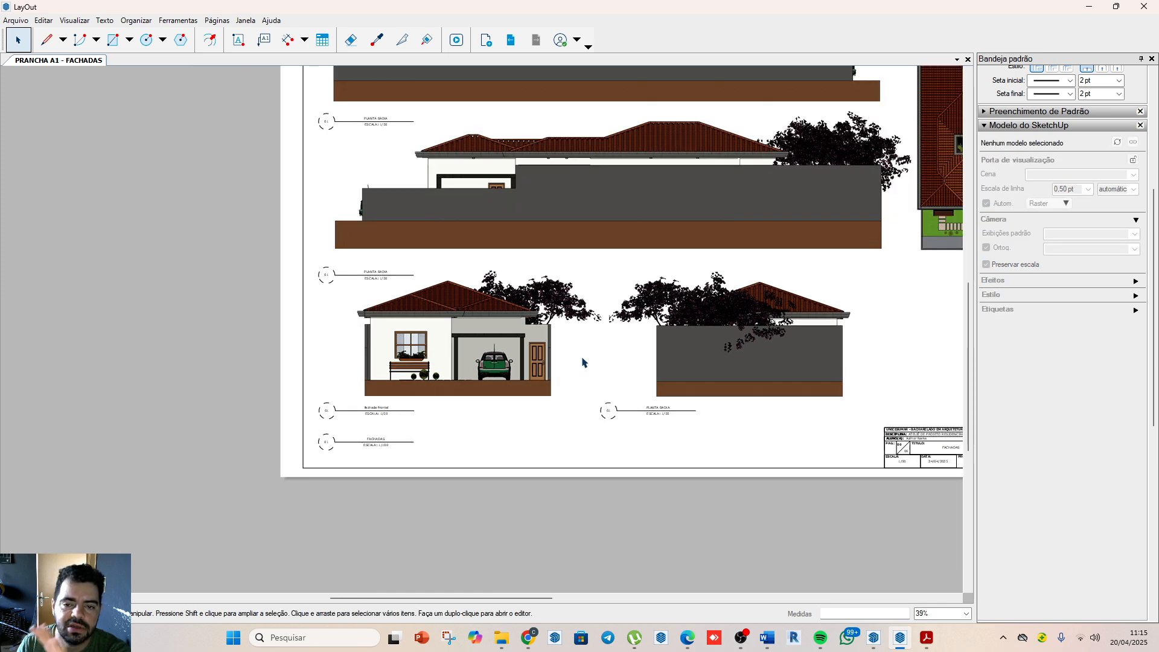
{"action": "scroll", "coordinate": [358, 345], "scroll_direction": "down", "scroll_amount": 1}
{"action": "scroll", "coordinate": [358, 345], "scroll_direction": "down", "scroll_amount": 1}
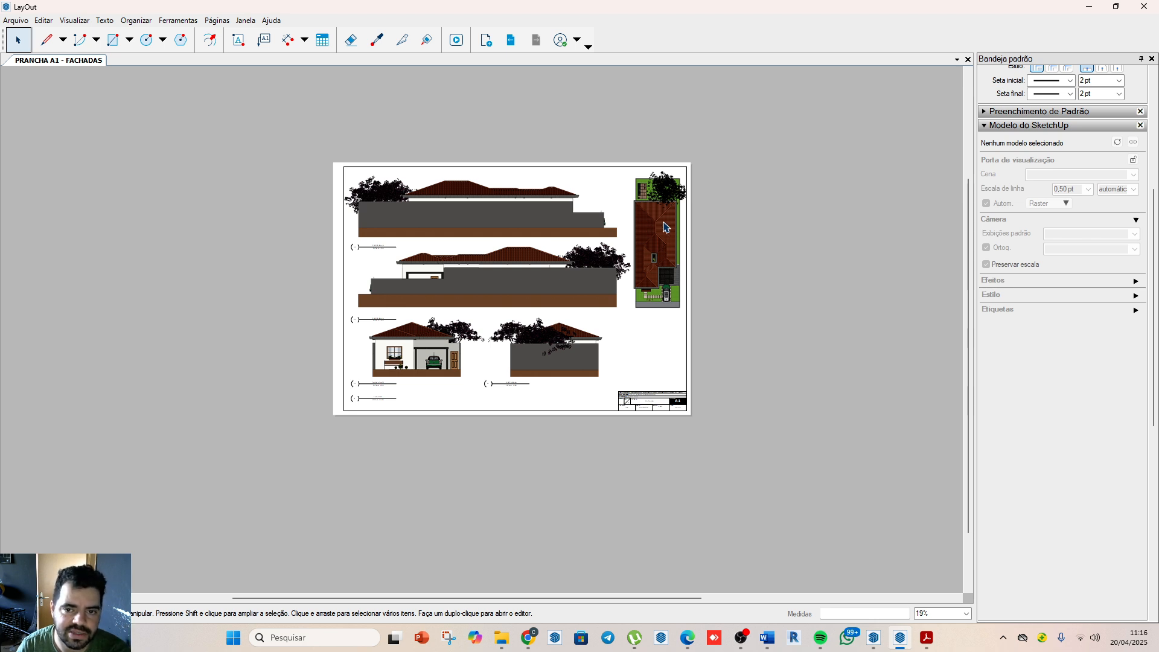
Step: Relink the uppermost facade viewport's model reference to BASE.skp in the Área de Trabalho folder
{"action": "left_click", "coordinate": [508, 209]}
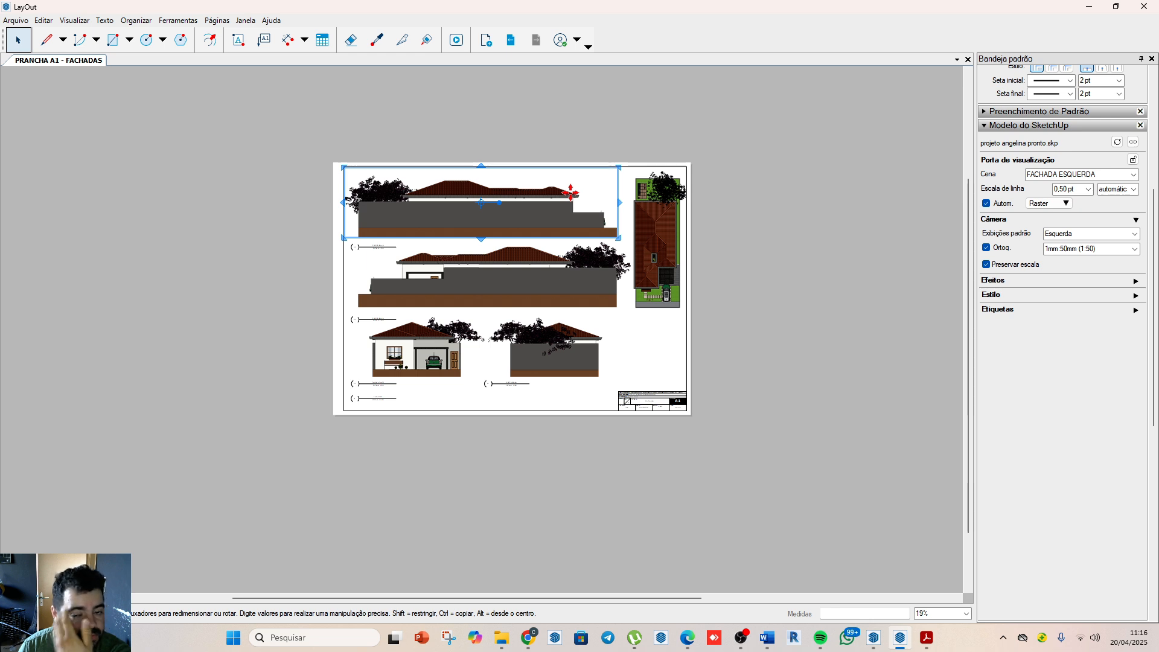
{"action": "right_click", "coordinate": [552, 281]}
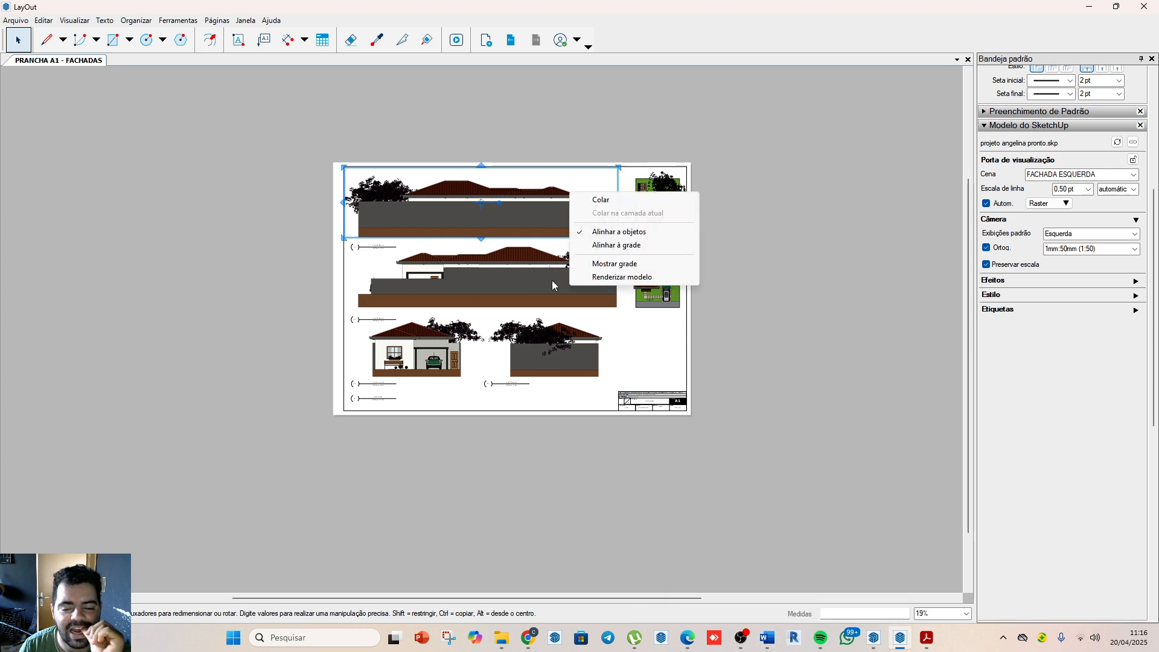
{"action": "right_click", "coordinate": [523, 208]}
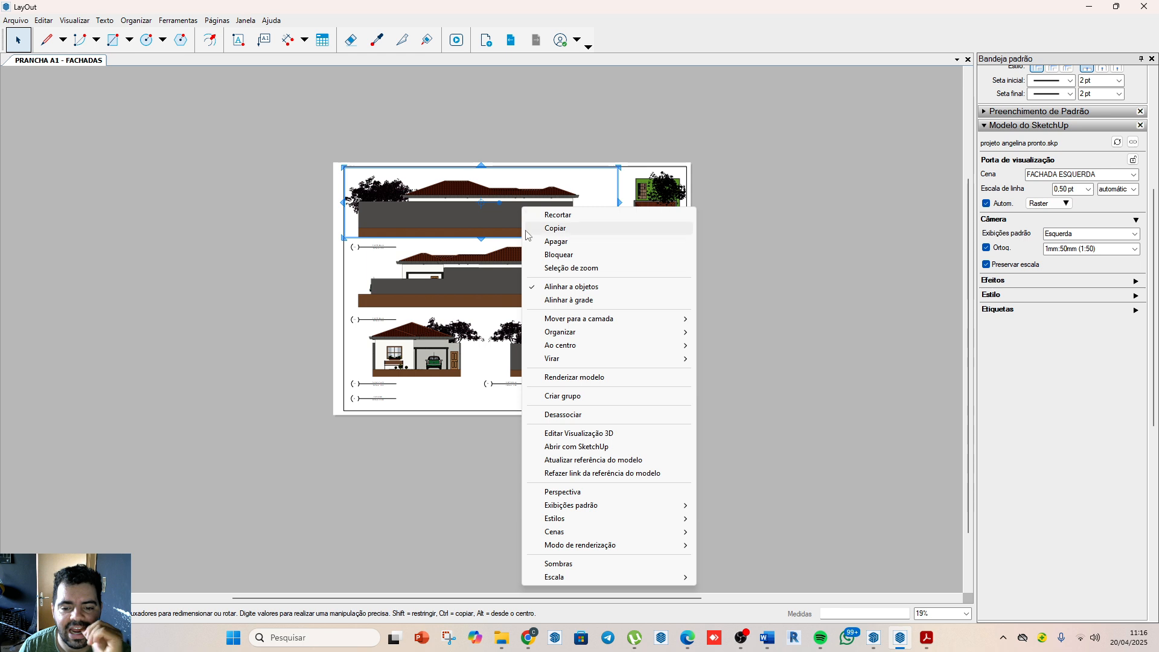
{"action": "left_click", "coordinate": [594, 473]}
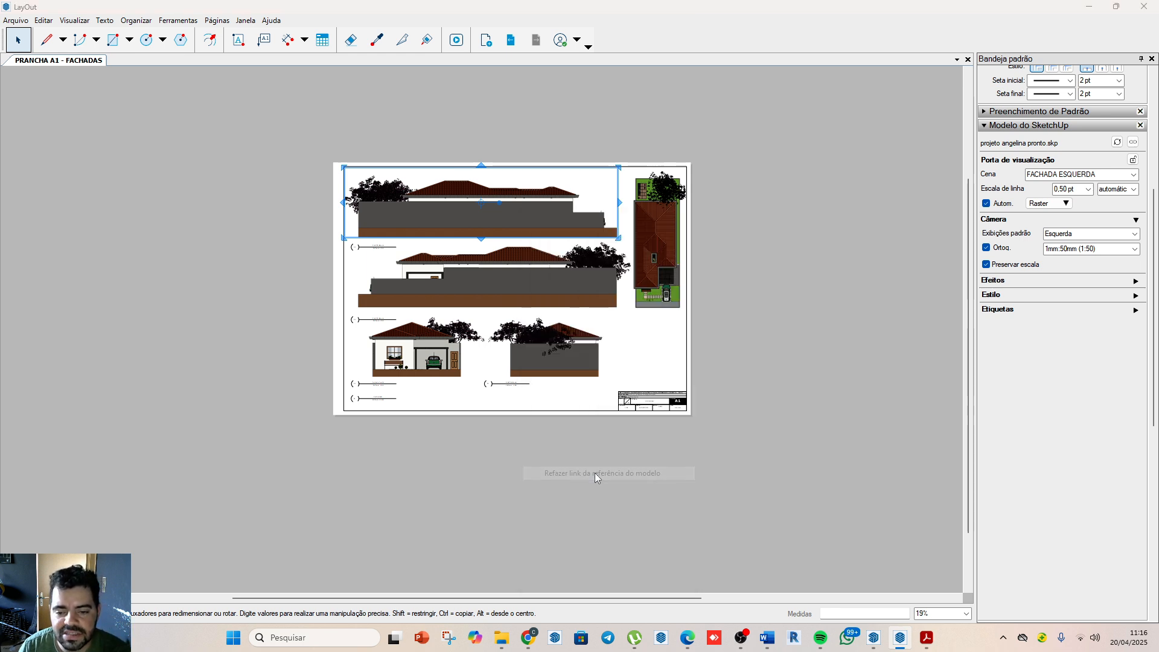
{"action": "scroll", "coordinate": [94, 145], "scroll_direction": "up", "scroll_amount": 3}
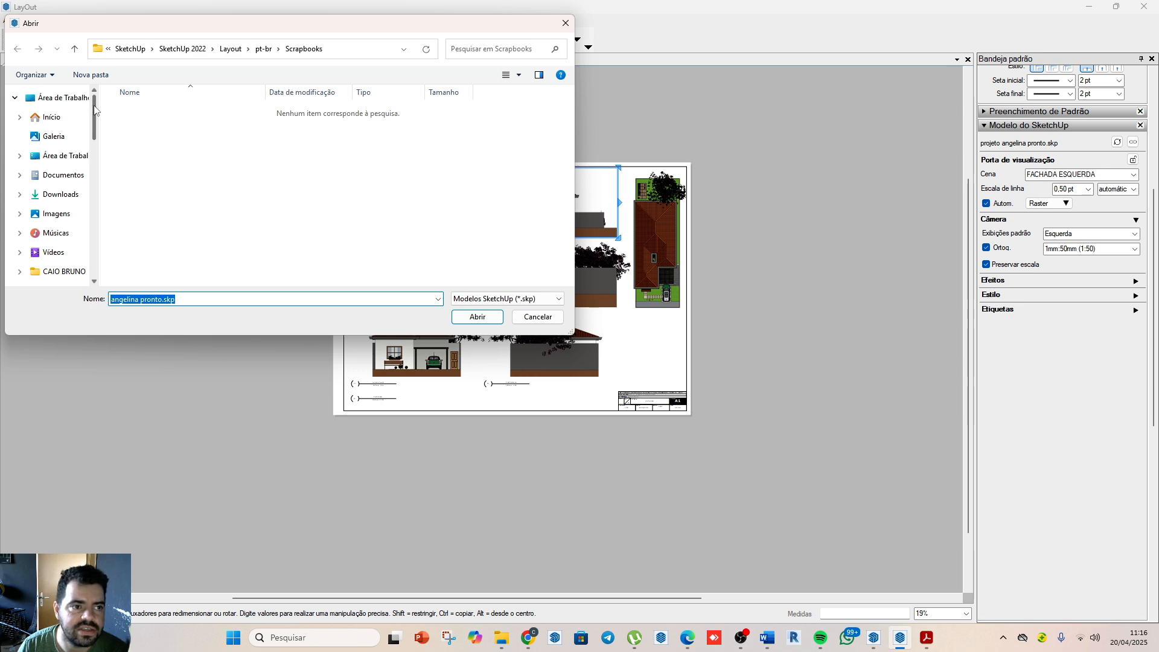
{"action": "left_click", "coordinate": [58, 97]}
{"action": "scroll", "coordinate": [379, 204], "scroll_direction": "down", "scroll_amount": 3}
{"action": "scroll", "coordinate": [379, 204], "scroll_direction": "down", "scroll_amount": 1}
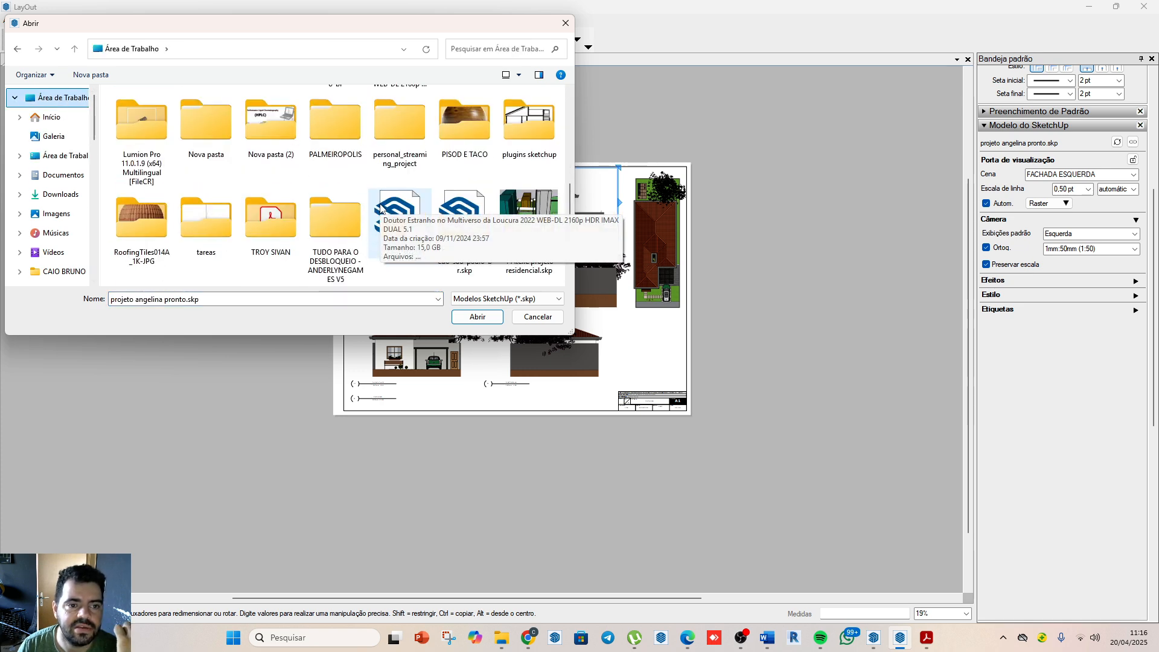
{"action": "left_click", "coordinate": [399, 222]}
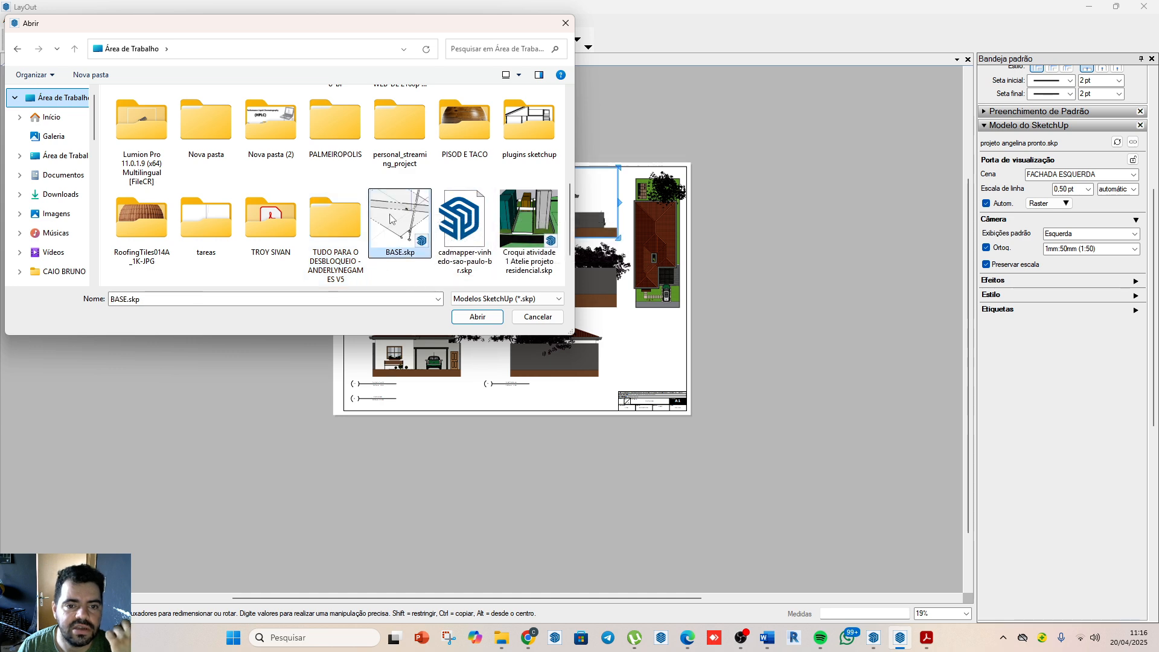
{"action": "left_click", "coordinate": [473, 316]}
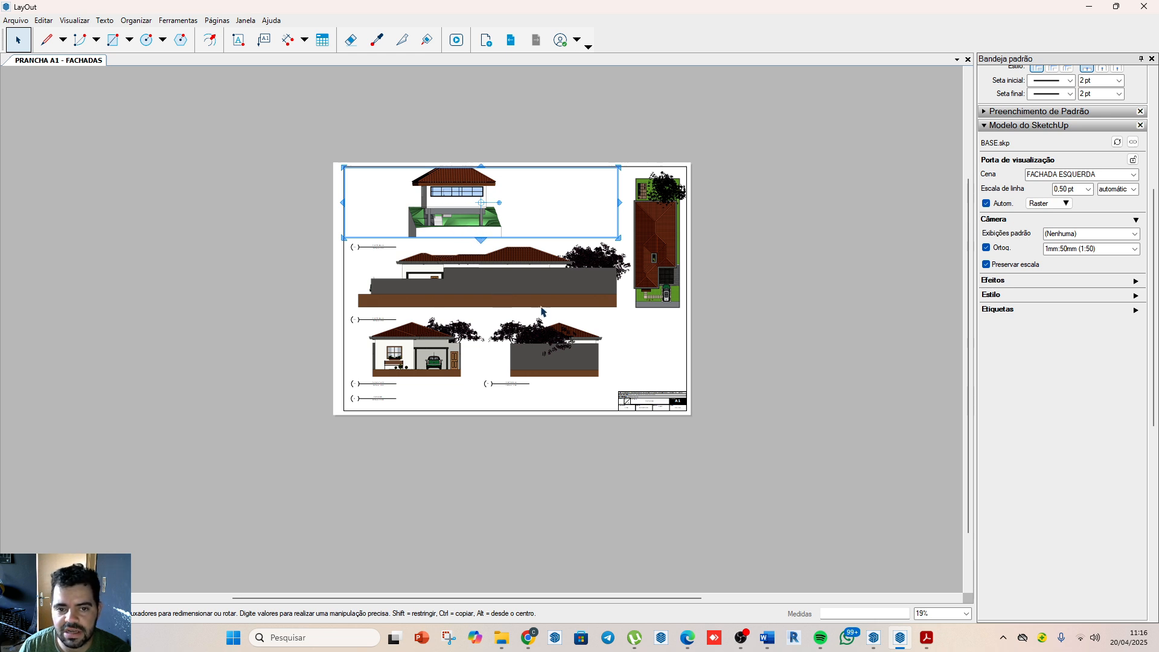
{"action": "key", "text": "Escape"}
Step: Switch the relinked viewport to the FACHADA FRONTAL scene and back to FACHADA ESQUERDA to reapply its camera
{"action": "scroll", "coordinate": [486, 230], "scroll_direction": "up", "scroll_amount": 1}
{"action": "scroll", "coordinate": [485, 227], "scroll_direction": "up", "scroll_amount": 1}
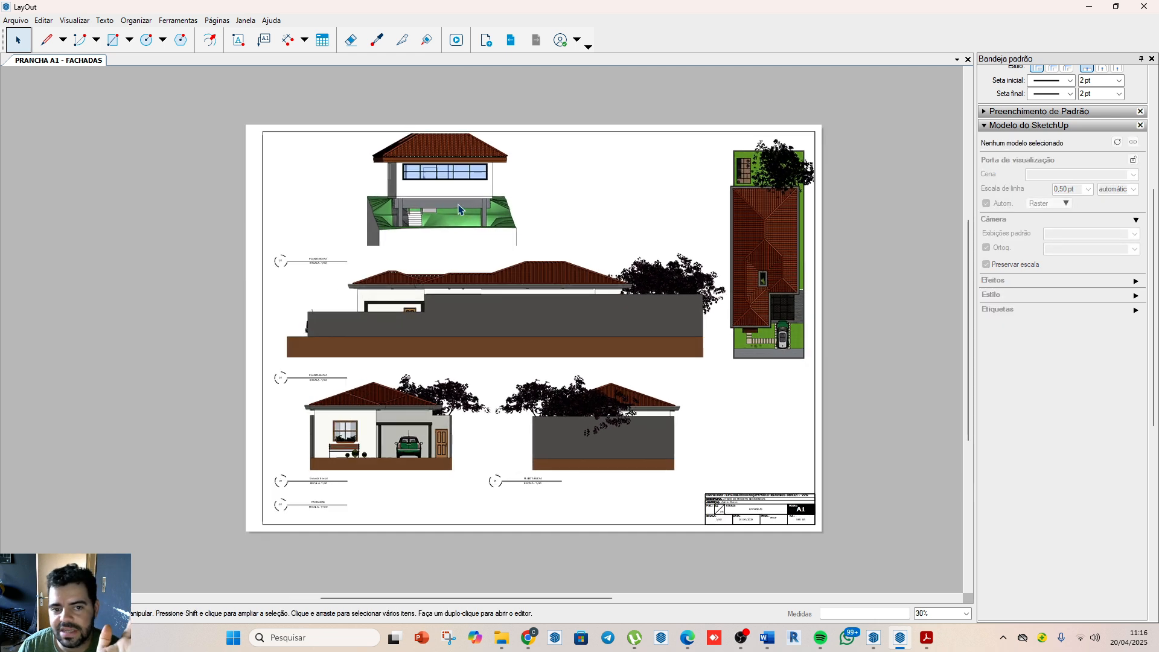
{"action": "left_click", "coordinate": [460, 206]}
{"action": "right_click", "coordinate": [490, 234]}
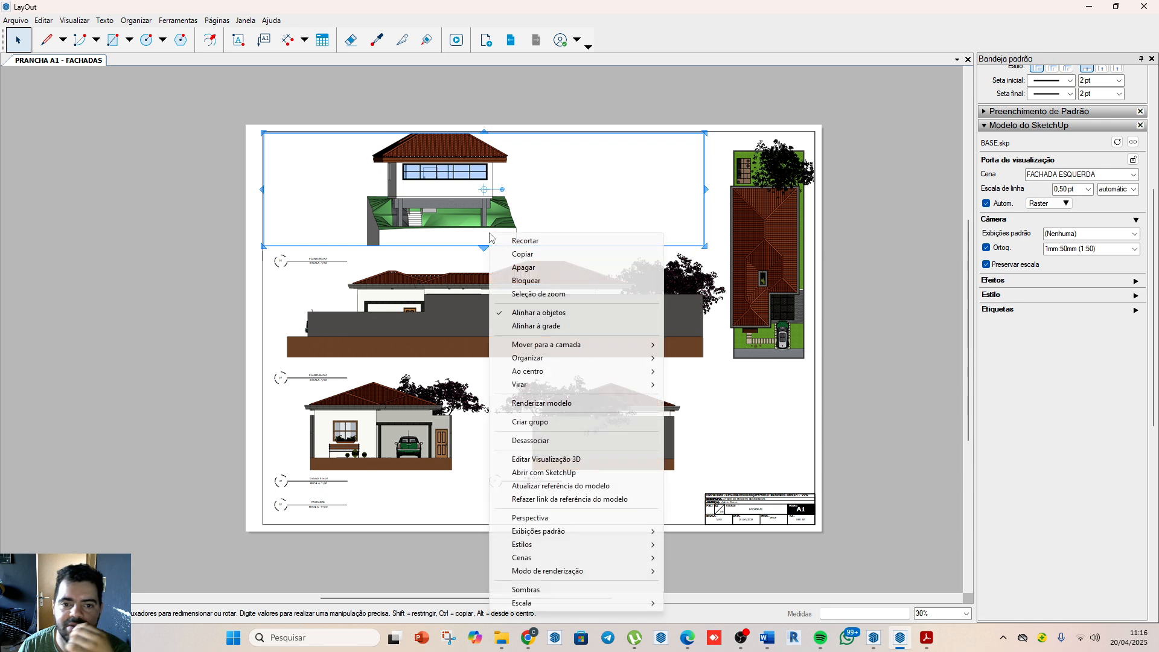
{"action": "mouse_move", "coordinate": [581, 561]}
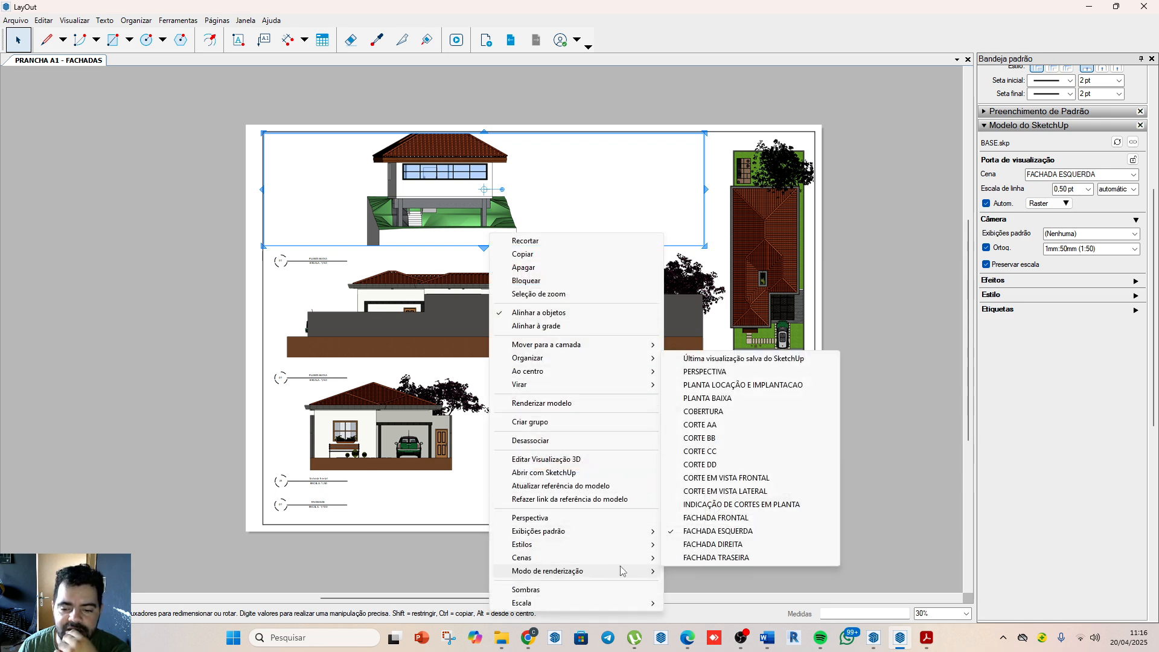
{"action": "left_click", "coordinate": [704, 518]}
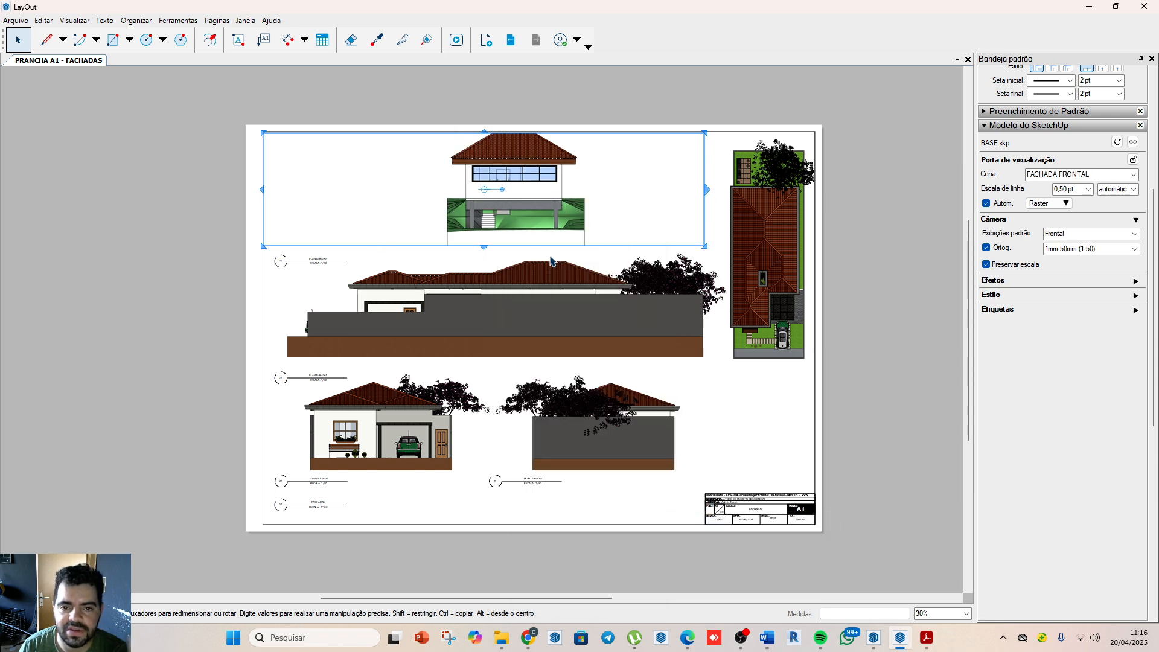
{"action": "right_click", "coordinate": [529, 197]}
{"action": "mouse_move", "coordinate": [613, 512]}
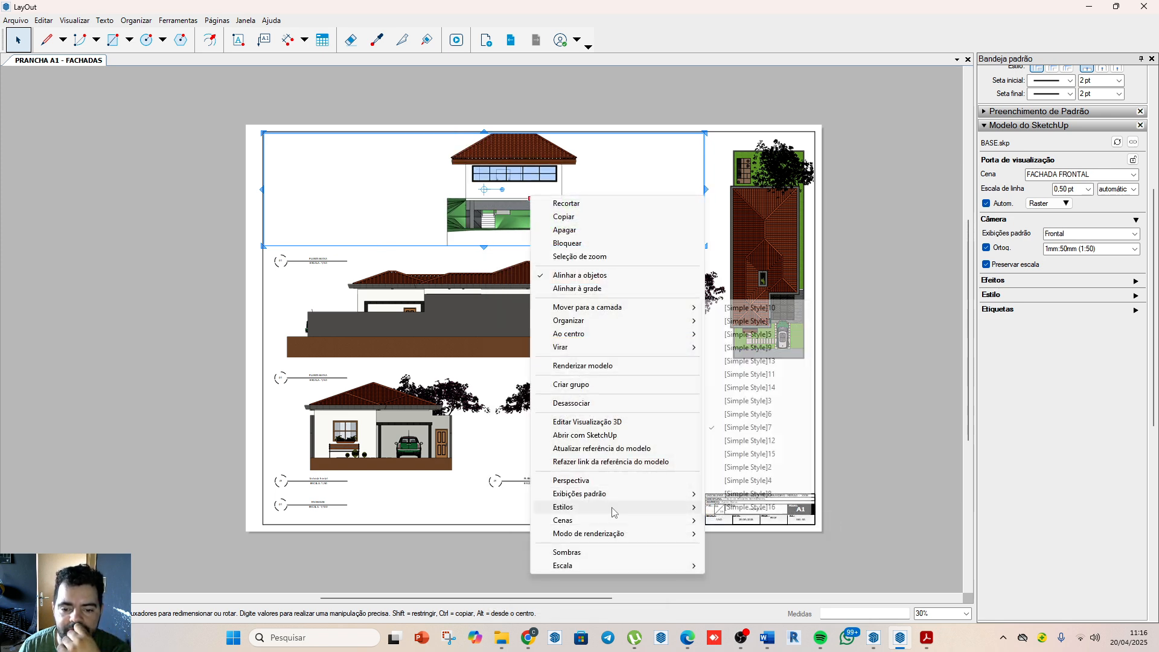
{"action": "left_click", "coordinate": [759, 500]}
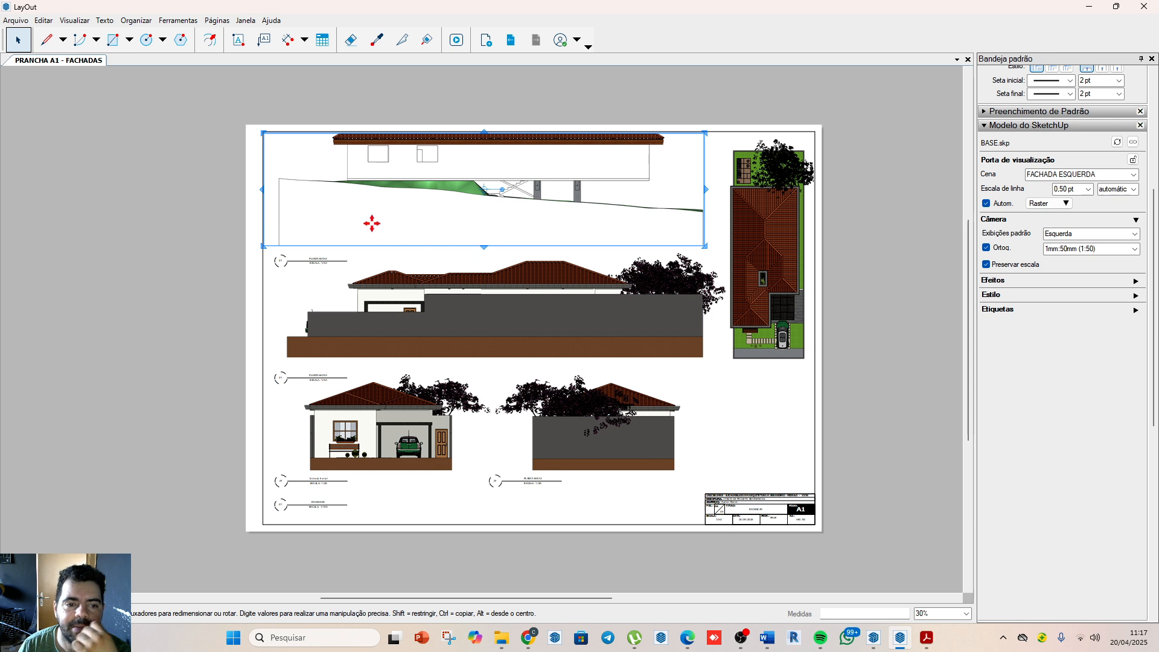
Step: Extend the left facade viewport upward to include the whole roof, trim its lower edge, and move it down inside the sheet frame
{"action": "left_click_drag", "start_coordinate": [483, 131], "coordinate": [484, 89]}
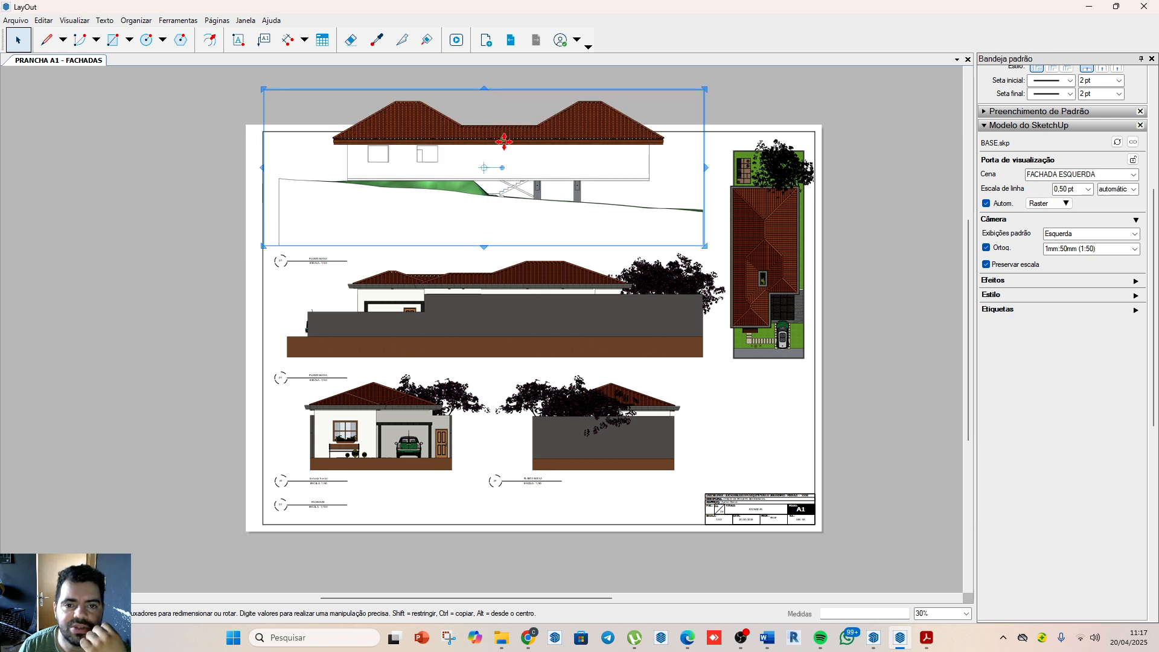
{"action": "left_click_drag", "start_coordinate": [483, 247], "coordinate": [483, 218]}
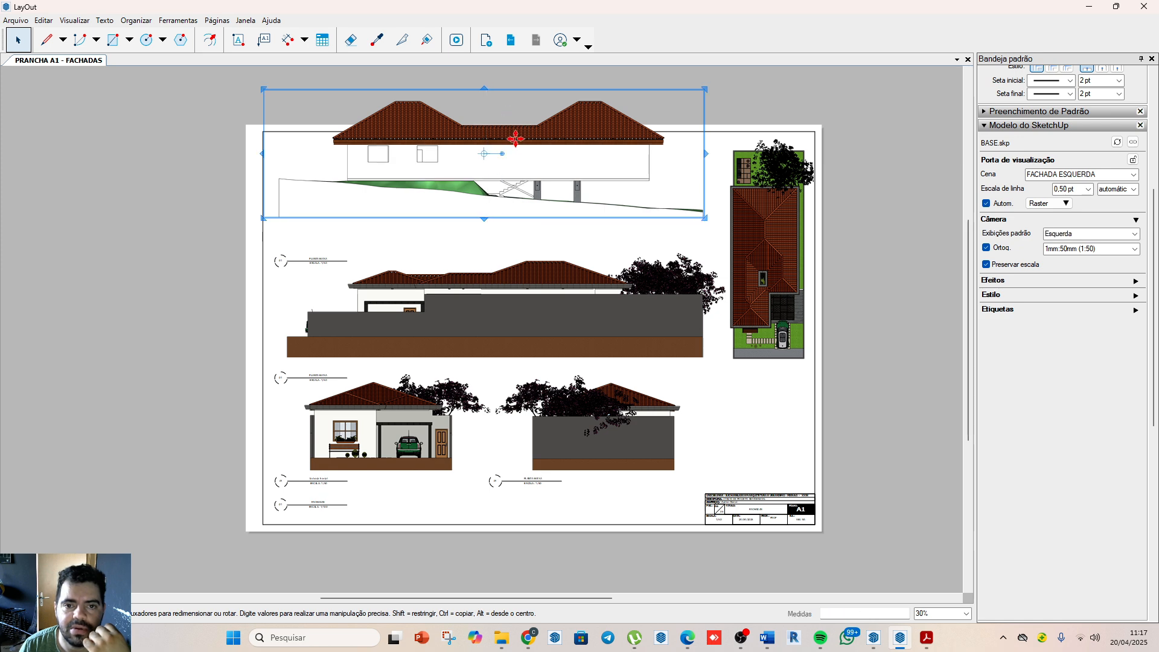
{"action": "left_click_drag", "start_coordinate": [514, 138], "coordinate": [516, 175]}
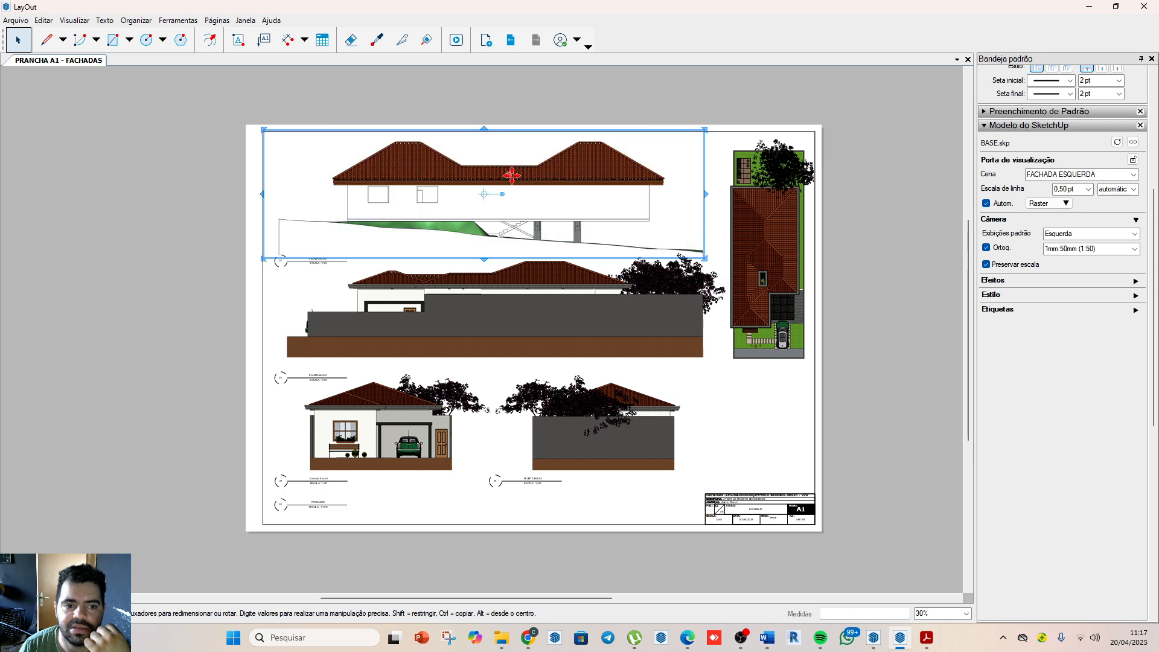
Step: Update the model reference of the FACHADA DIREITA viewport below the left facade
{"action": "left_click", "coordinate": [339, 293]}
{"action": "scroll", "coordinate": [588, 246], "scroll_direction": "up", "scroll_amount": 1}
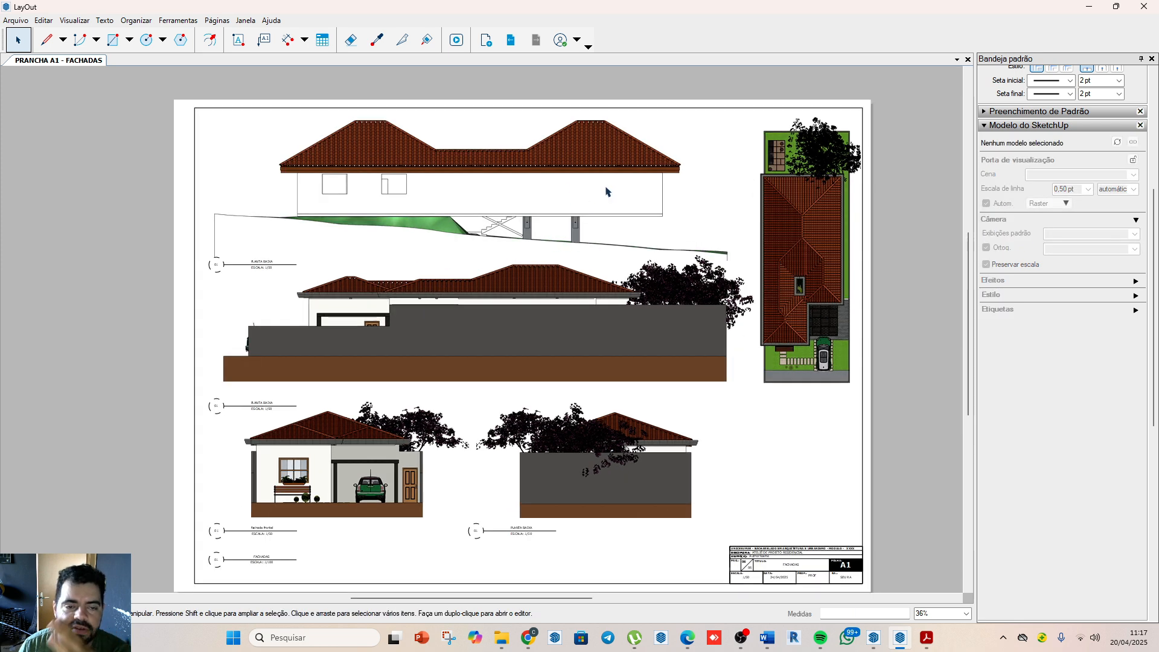
{"action": "left_click", "coordinate": [590, 336]}
{"action": "right_click", "coordinate": [589, 336]}
{"action": "left_click", "coordinate": [649, 499]}
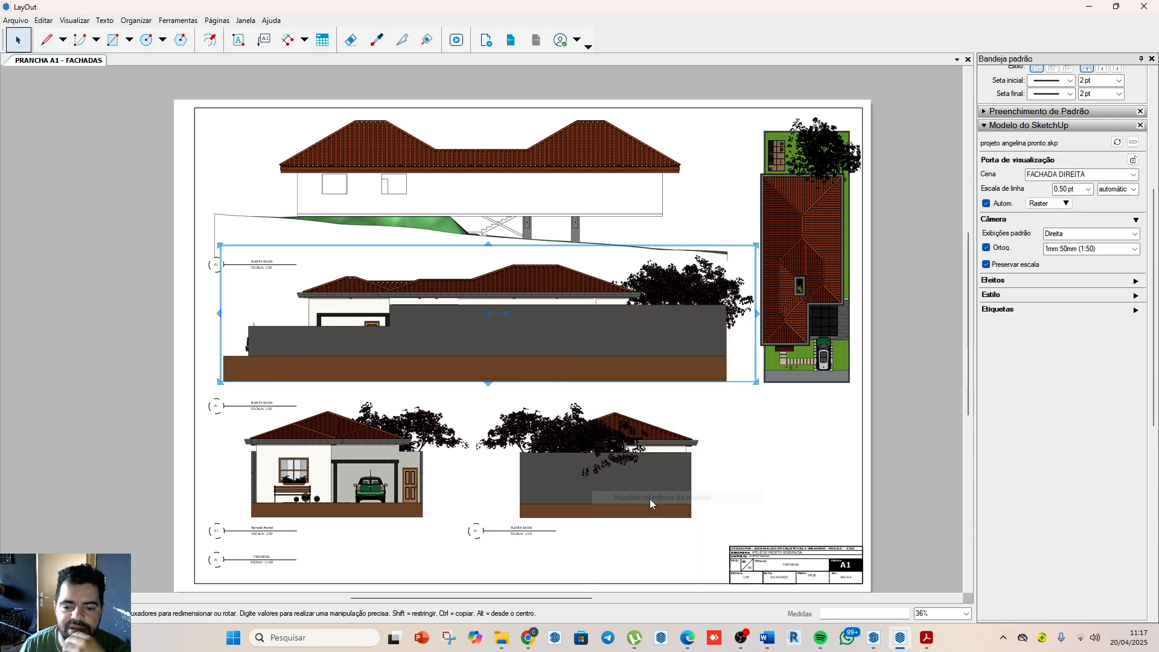
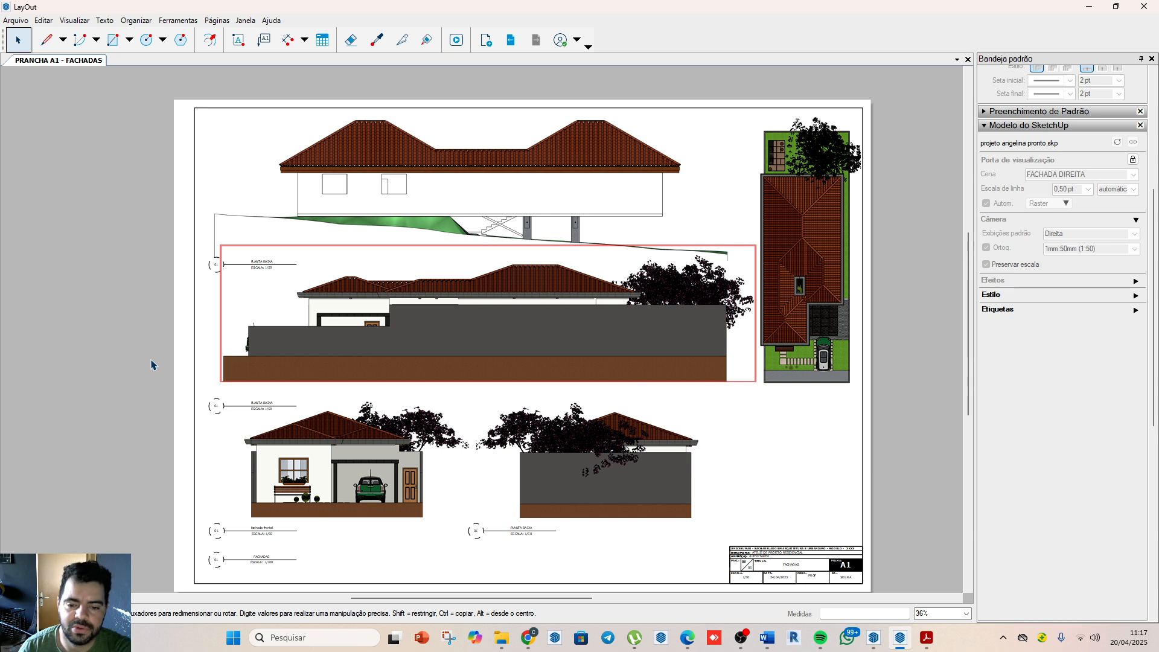
Step: Unlock the FACHADA DIREITA viewport and relink its model reference to BASE.skp in the Área de Trabalho folder
{"action": "right_click", "coordinate": [559, 327]}
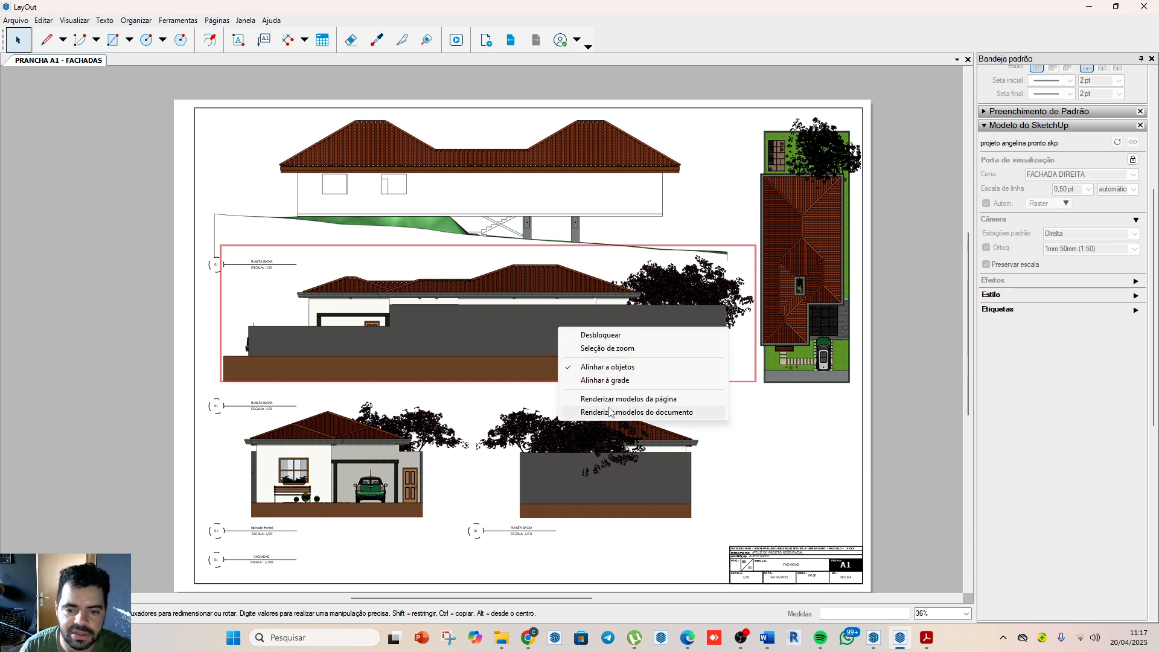
{"action": "left_click", "coordinate": [467, 317]}
{"action": "right_click", "coordinate": [486, 346]}
{"action": "left_click", "coordinate": [391, 315]}
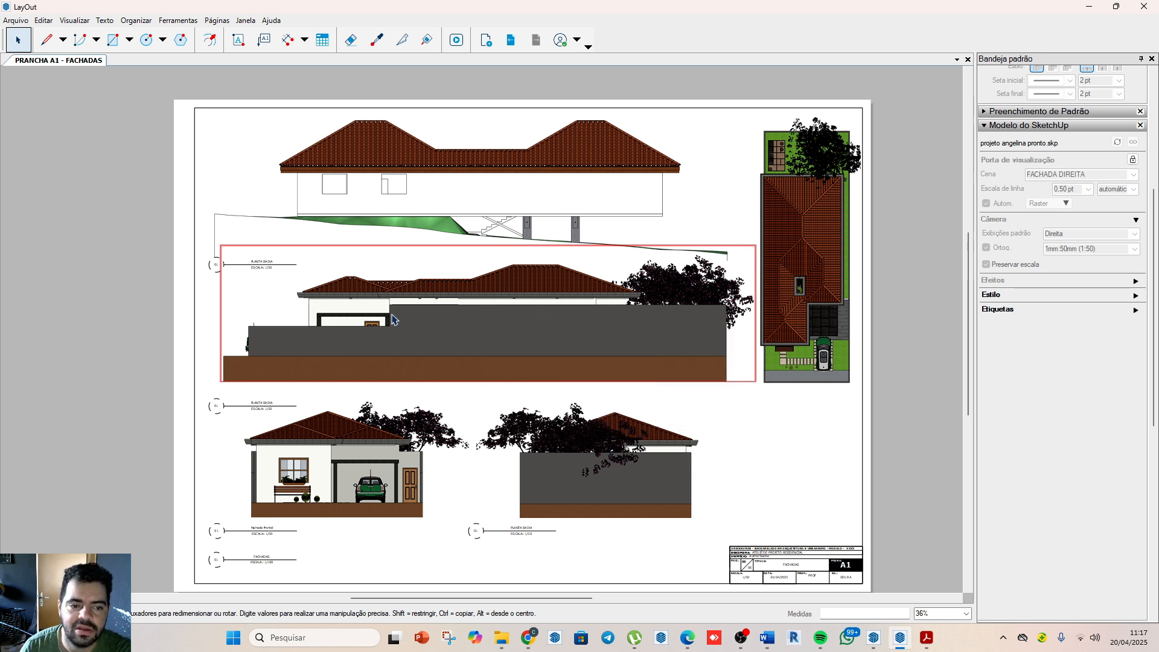
{"action": "left_click", "coordinate": [471, 371]}
{"action": "right_click", "coordinate": [488, 361]}
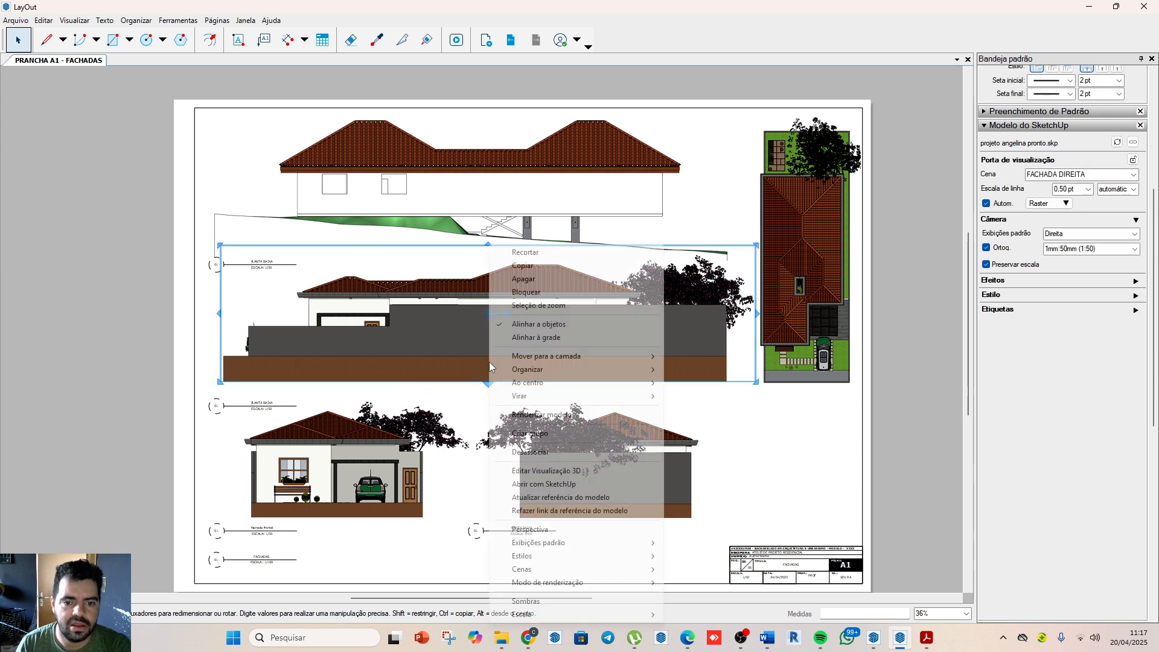
{"action": "left_click", "coordinate": [570, 510]}
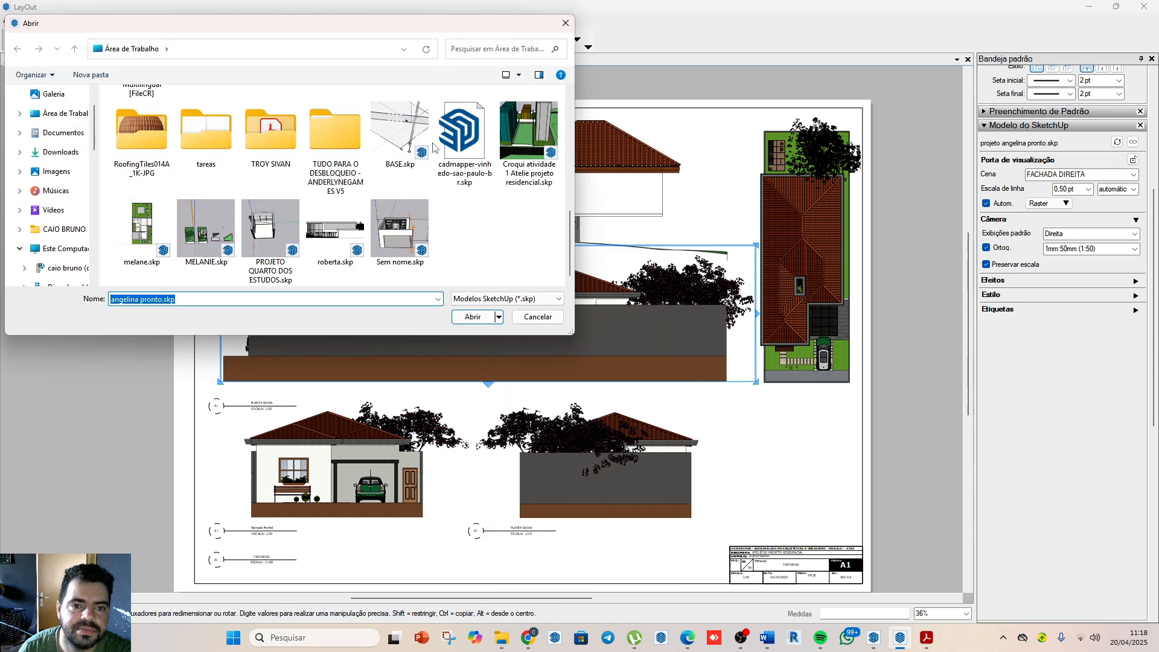
{"action": "left_click", "coordinate": [414, 136]}
{"action": "left_click", "coordinate": [474, 317]}
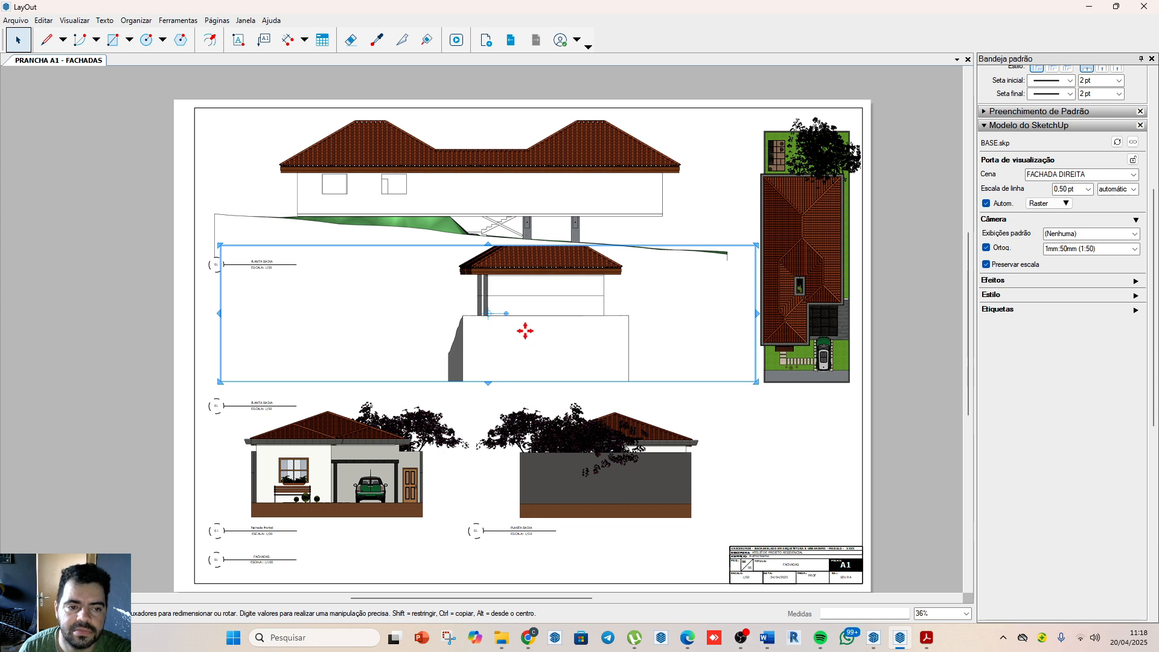
Step: Switch the relinked viewport to the FACHADA TRASEIRA scene and back to FACHADA DIREITA to reapply its camera
{"action": "right_click", "coordinate": [525, 330]}
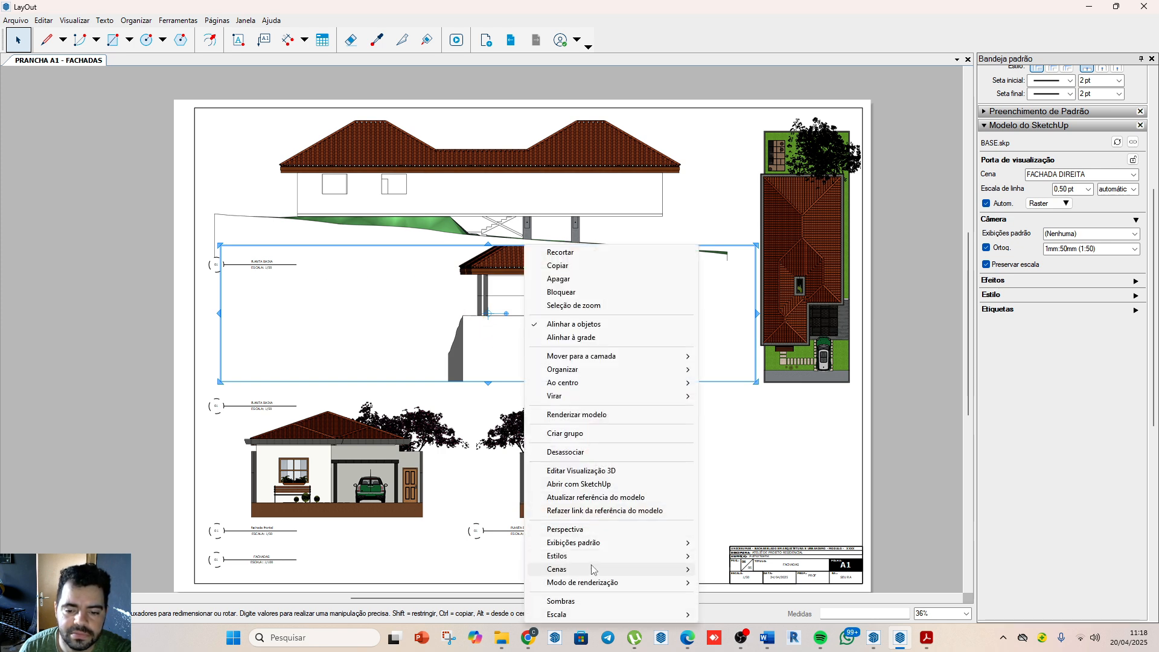
{"action": "mouse_move", "coordinate": [592, 570]}
{"action": "left_click", "coordinate": [727, 570]}
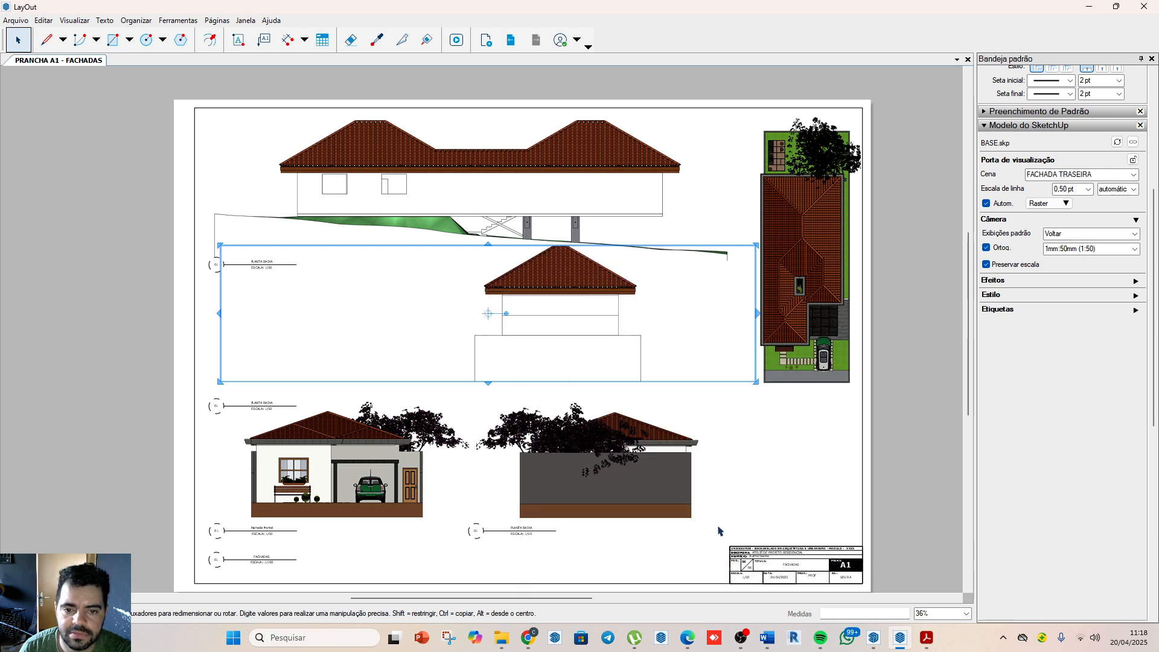
{"action": "right_click", "coordinate": [641, 332]}
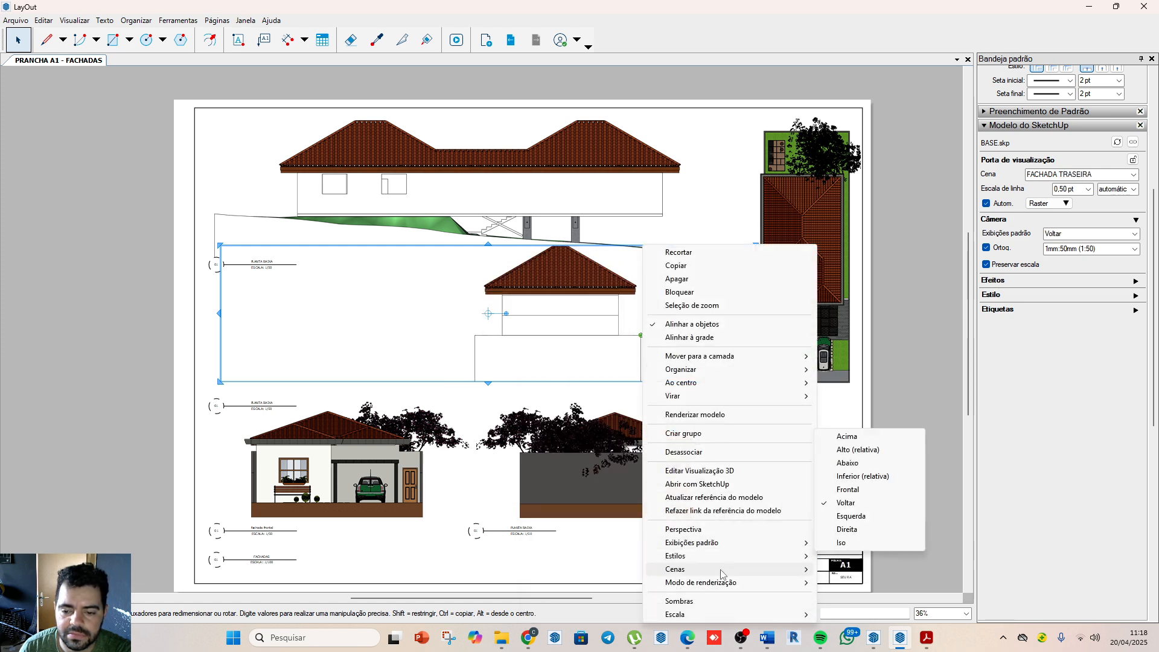
{"action": "mouse_move", "coordinate": [721, 570]}
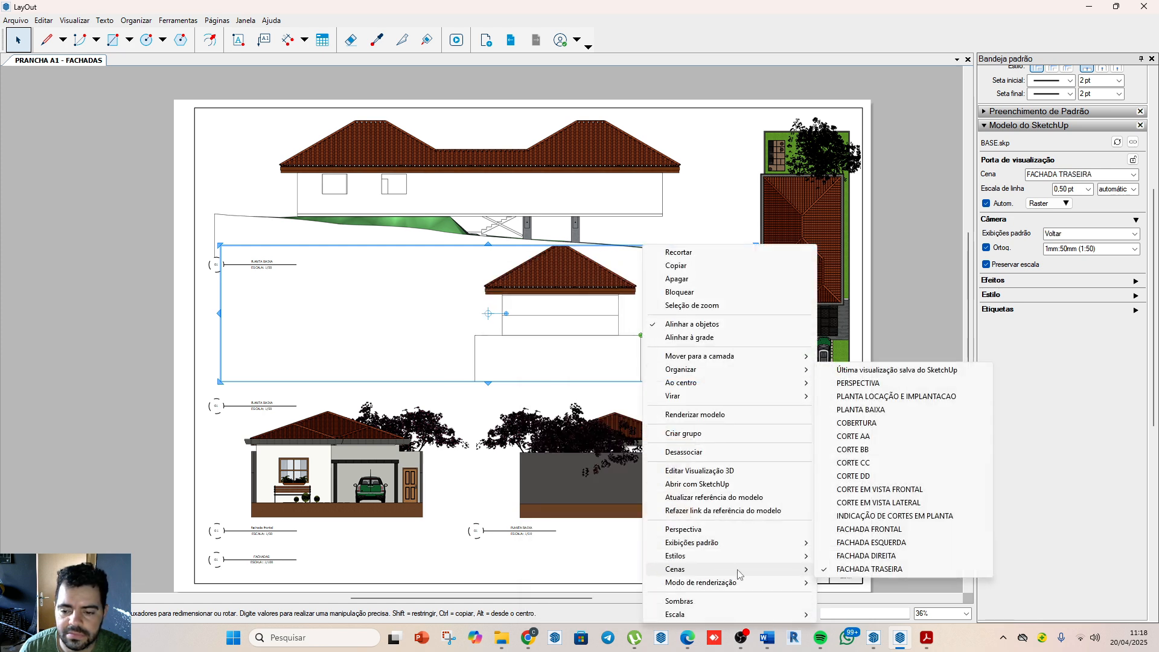
{"action": "left_click", "coordinate": [868, 555]}
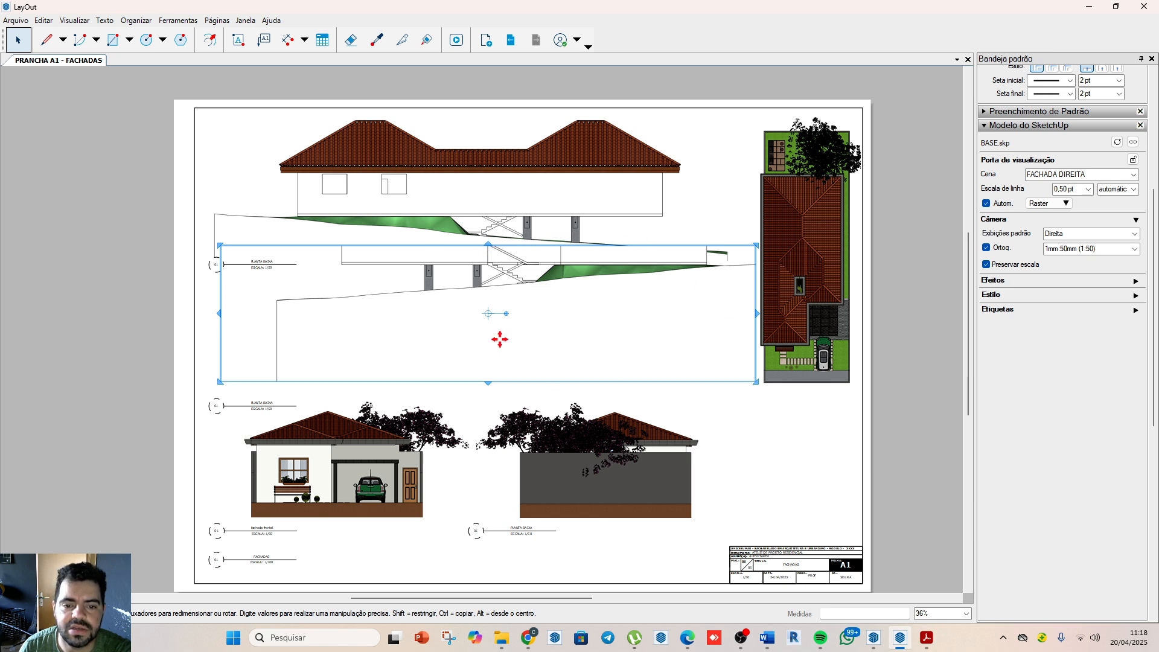
Step: Trim the right facade viewport's lower edge, extend it upward to include the whole roof, and move it down below the left facade
{"action": "left_click_drag", "start_coordinate": [487, 381], "coordinate": [506, 308]}
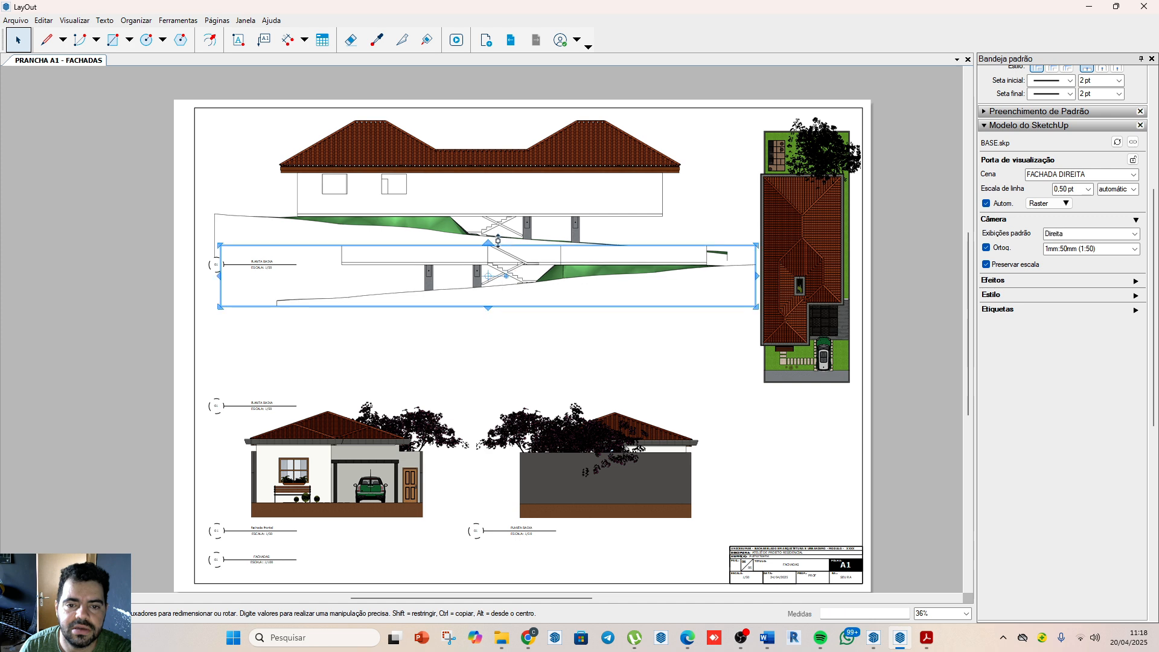
{"action": "left_click_drag", "start_coordinate": [488, 243], "coordinate": [490, 164]}
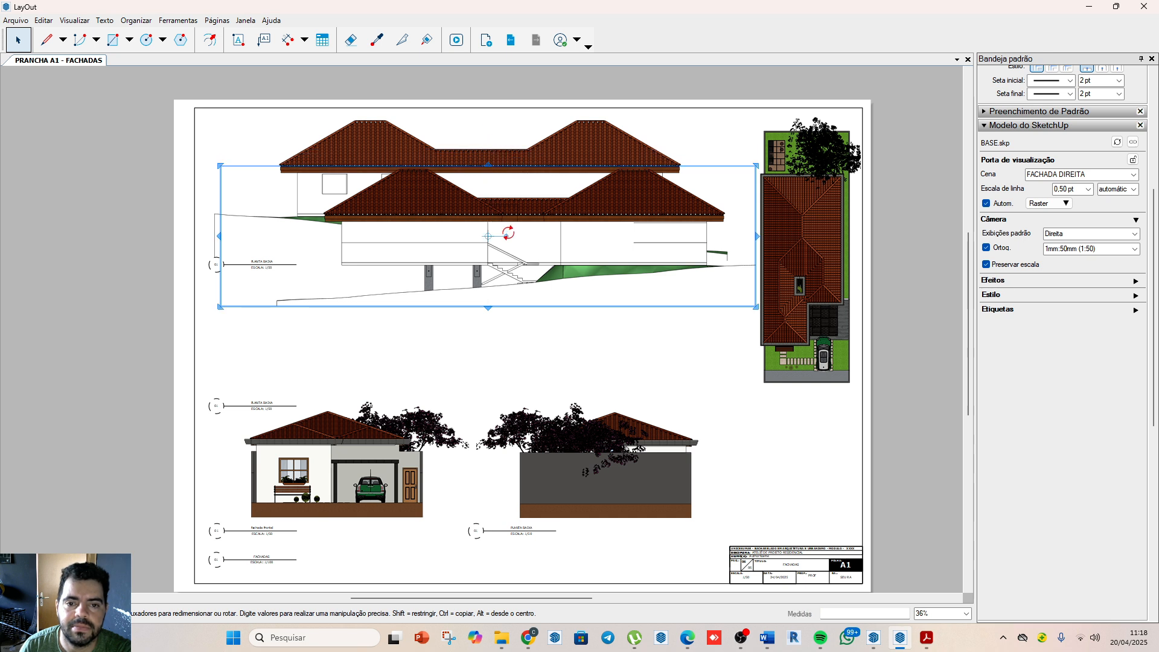
{"action": "mouse_move", "coordinate": [546, 236]}
{"action": "left_mouse_down"}
{"action": "mouse_move", "coordinate": [525, 299]}
{"action": "mouse_move", "coordinate": [544, 329]}
{"action": "left_mouse_up"}
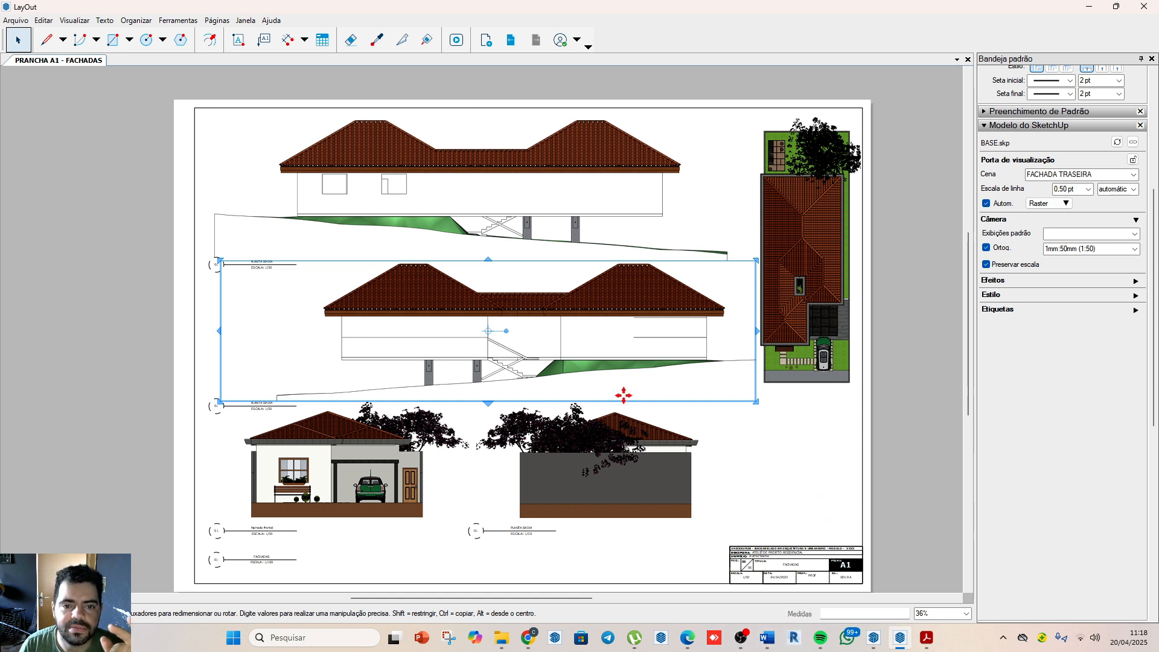
{"action": "left_click", "coordinate": [507, 213]}
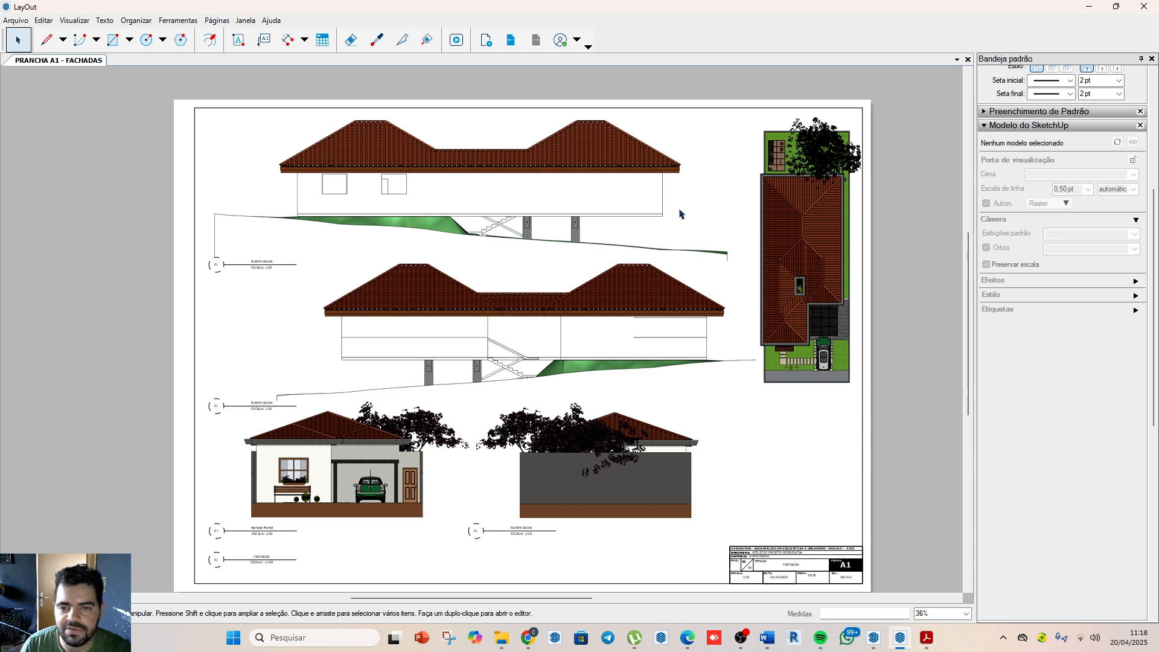
Step: Relink the FACHADA FRONTAL viewport showing the garage and car to BASE.skp in the Área de Trabalho folder
{"action": "left_click", "coordinate": [344, 496]}
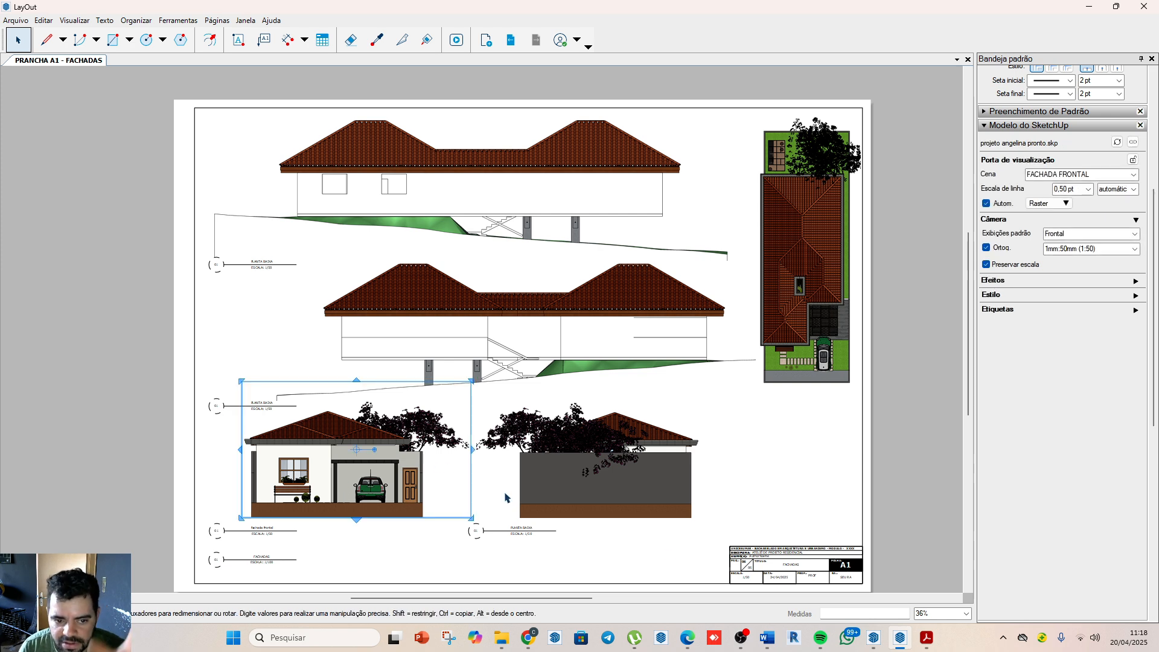
{"action": "right_click", "coordinate": [407, 469]}
{"action": "mouse_move", "coordinate": [523, 422]}
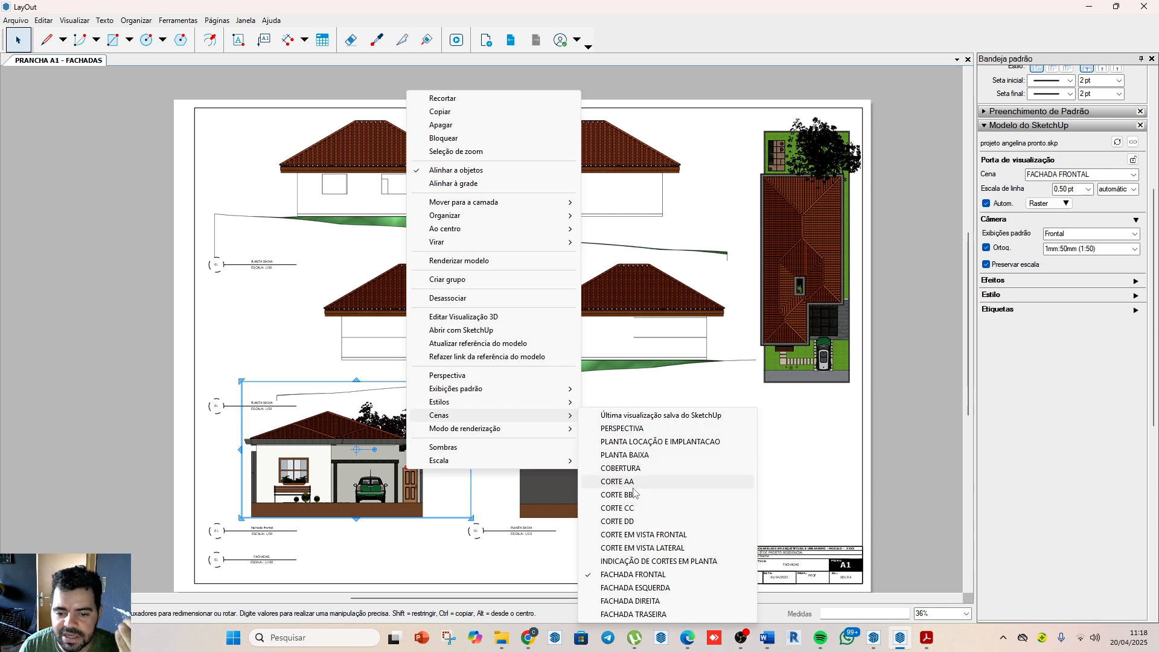
{"action": "left_click", "coordinate": [619, 578]}
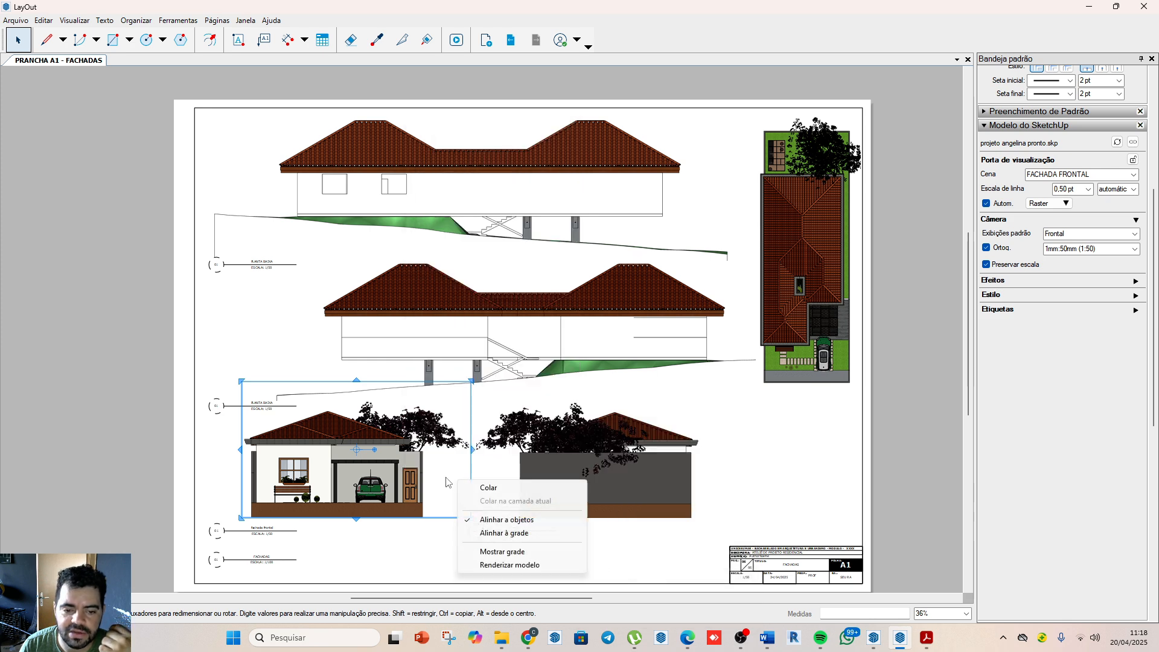
{"action": "right_click", "coordinate": [458, 480]}
{"action": "right_click", "coordinate": [349, 459]}
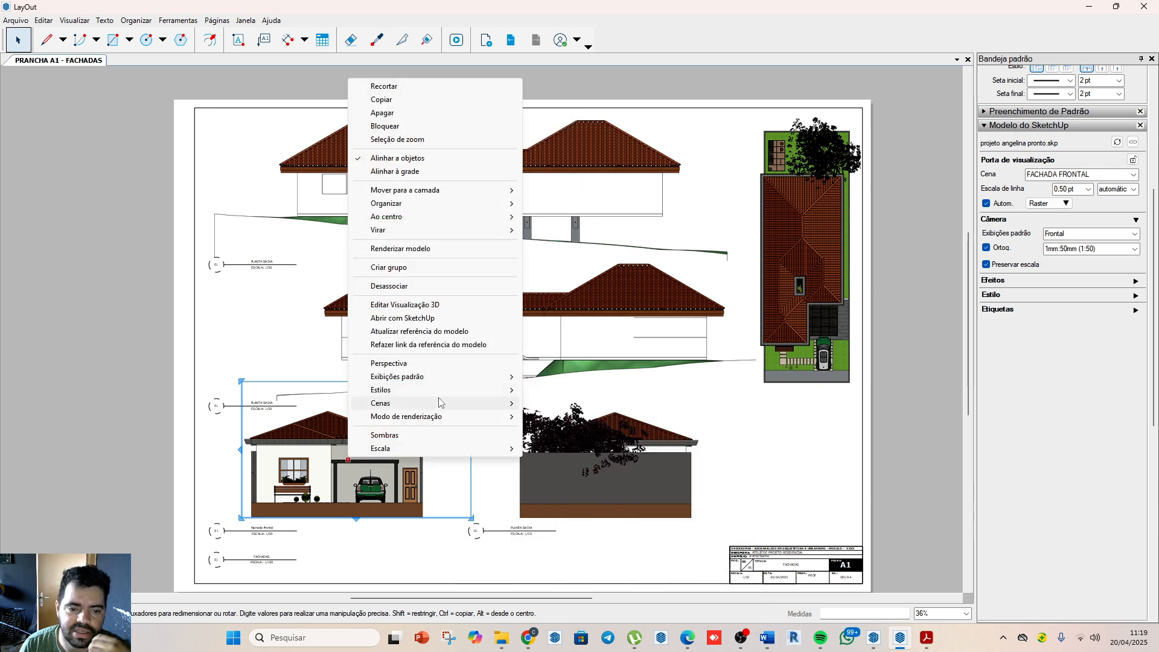
{"action": "left_click", "coordinate": [459, 344]}
{"action": "scroll", "coordinate": [399, 242], "scroll_direction": "down", "scroll_amount": 5}
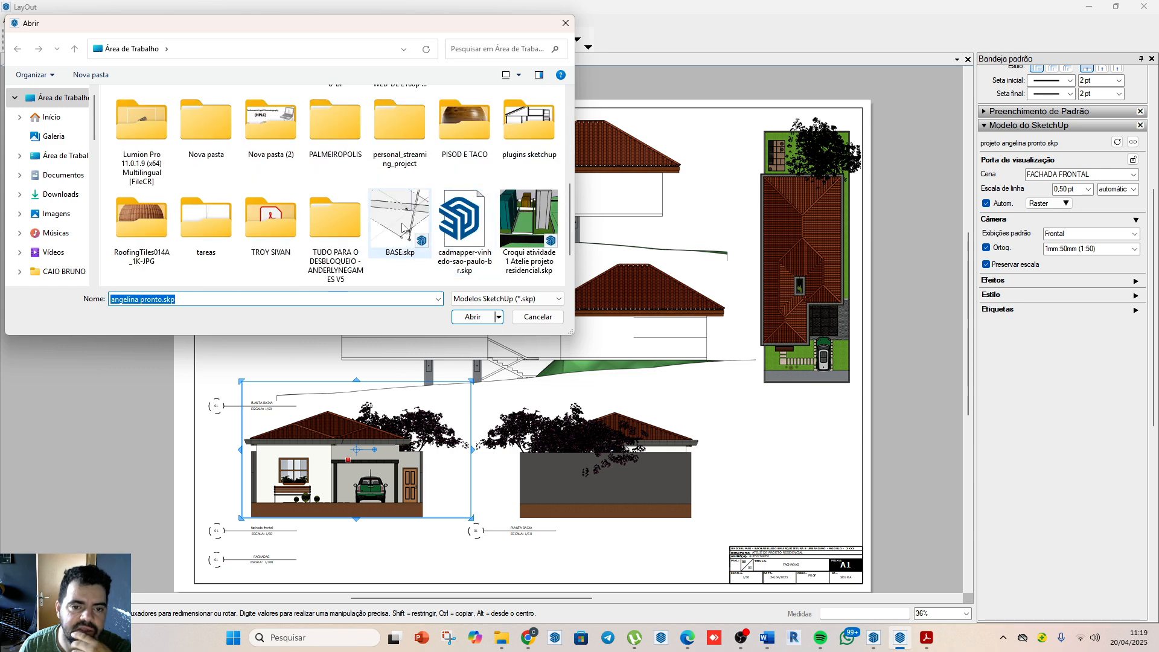
{"action": "left_click", "coordinate": [399, 224]}
{"action": "left_click", "coordinate": [482, 325]}
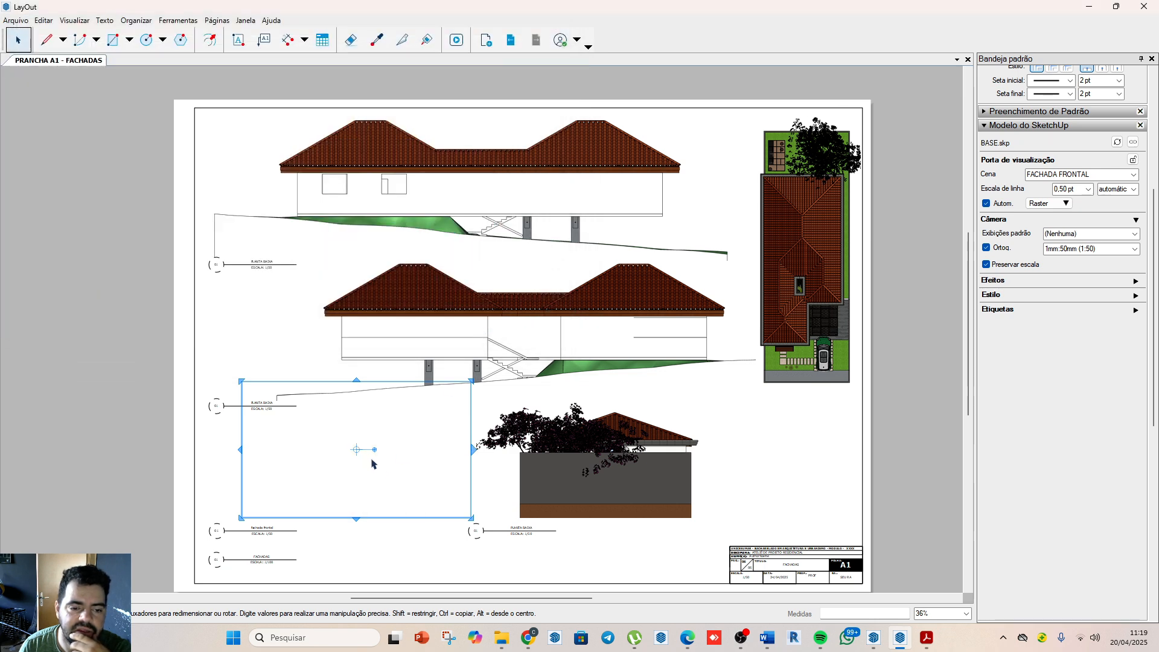
{"action": "right_click", "coordinate": [399, 465]}
{"action": "left_click", "coordinate": [350, 493]}
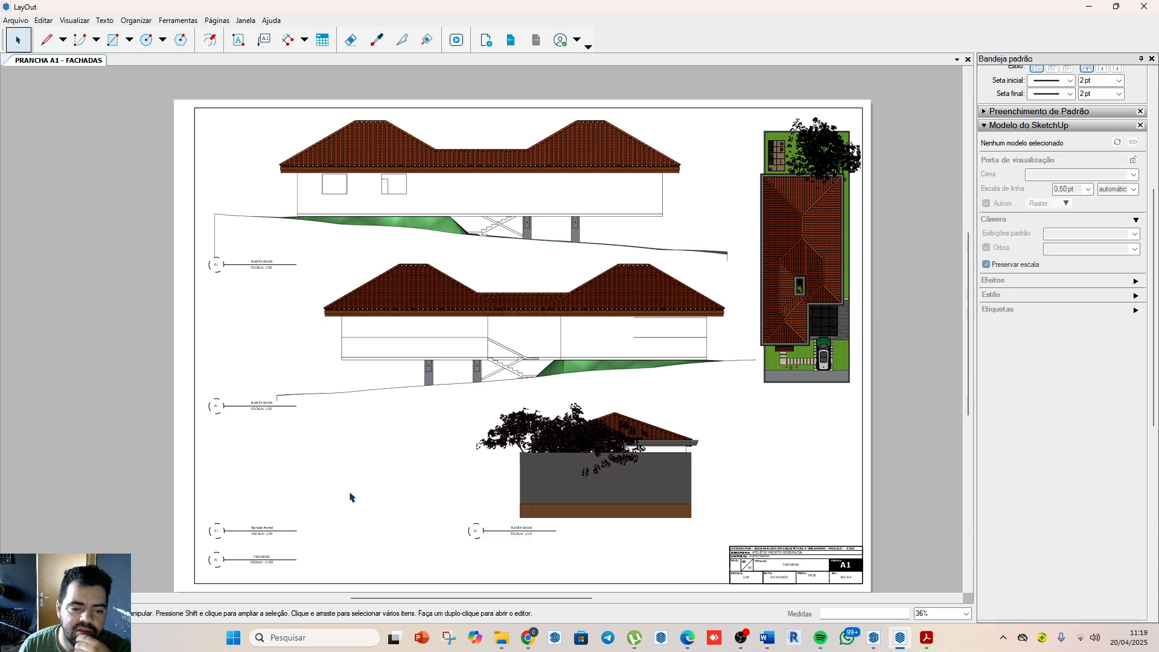
{"action": "left_click", "coordinate": [362, 463]}
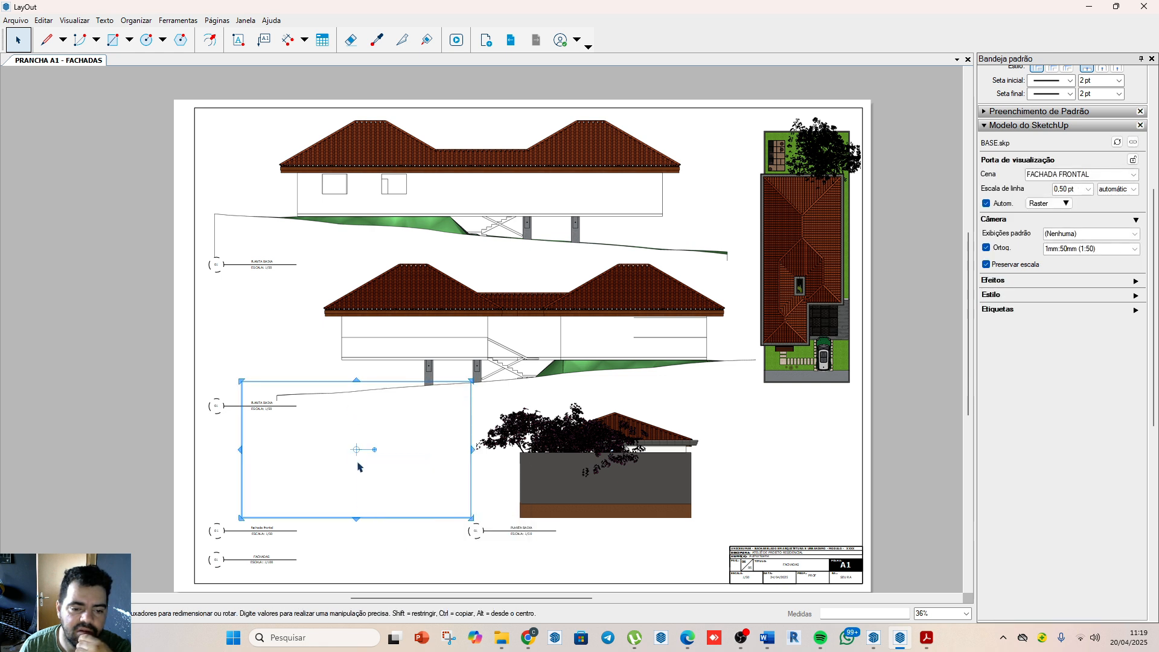
{"action": "right_click", "coordinate": [358, 461]}
{"action": "right_click", "coordinate": [355, 449]}
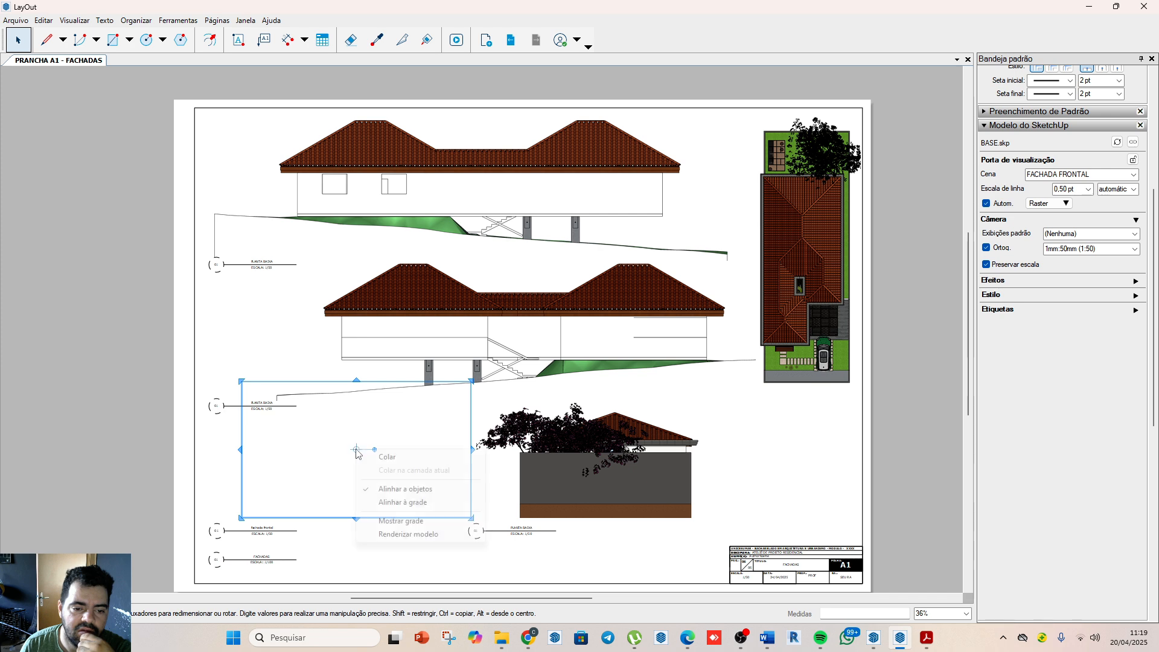
{"action": "left_click", "coordinate": [340, 519]}
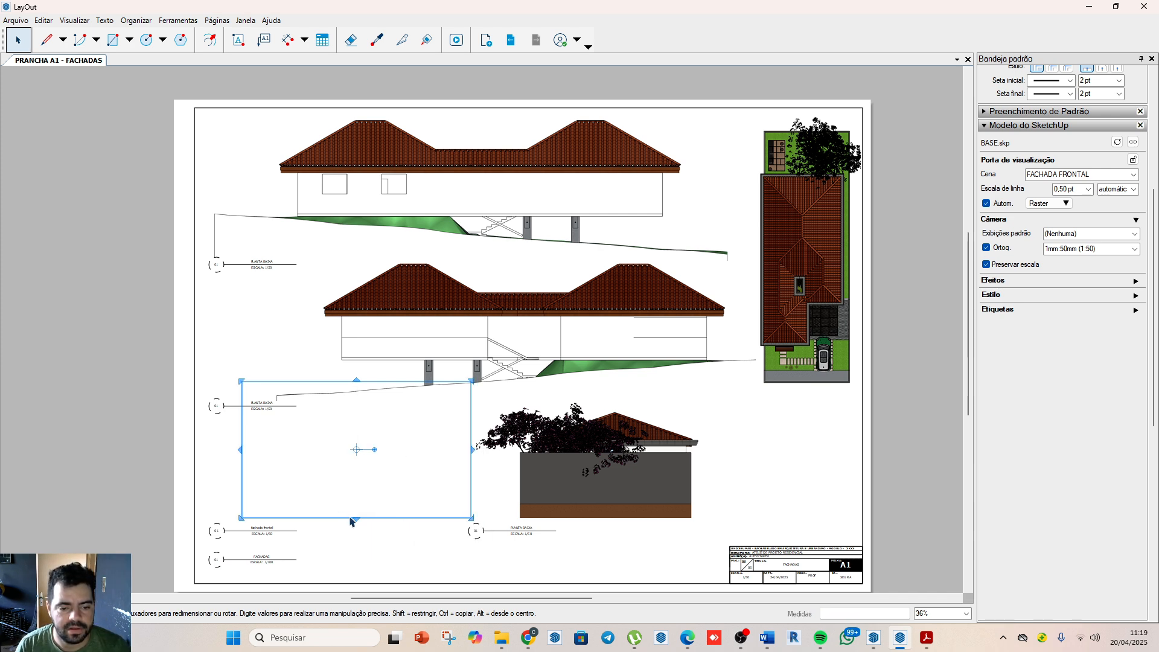
Step: Enlarge the blank FACHADA FRONTAL viewport downward and sideways beyond the sheet edge until it includes the whole model
{"action": "left_click_drag", "start_coordinate": [355, 519], "coordinate": [356, 622]}
{"action": "scroll", "coordinate": [383, 380], "scroll_direction": "down", "scroll_amount": 4}
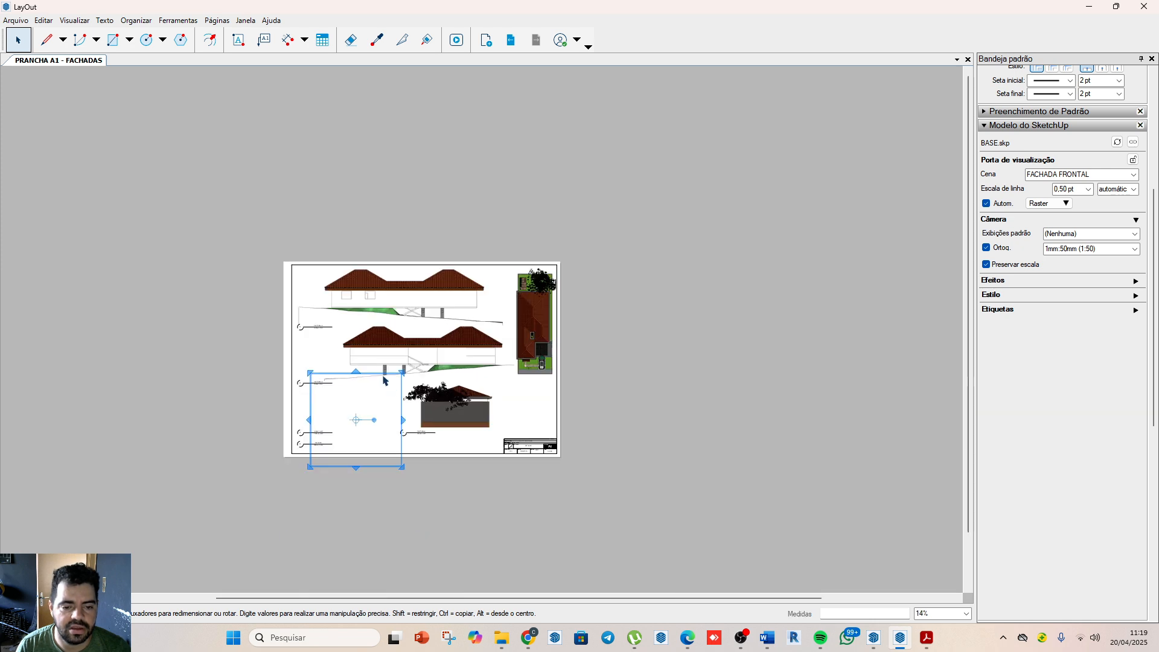
{"action": "left_click_drag", "start_coordinate": [404, 419], "coordinate": [603, 413]}
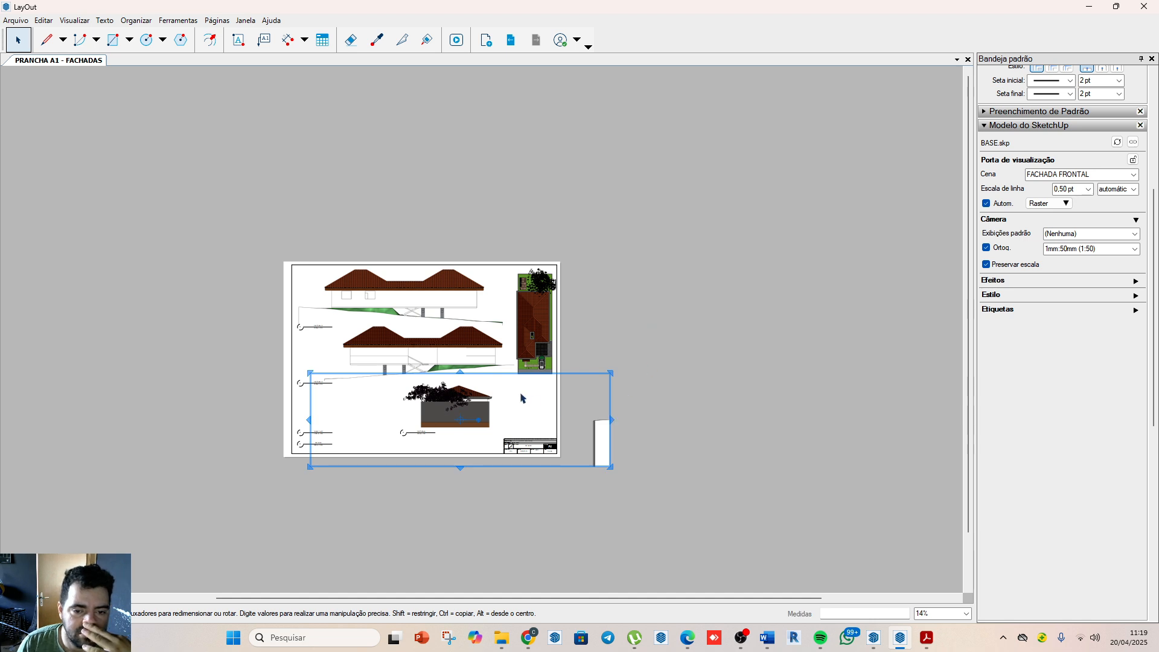
{"action": "right_click", "coordinate": [602, 438]}
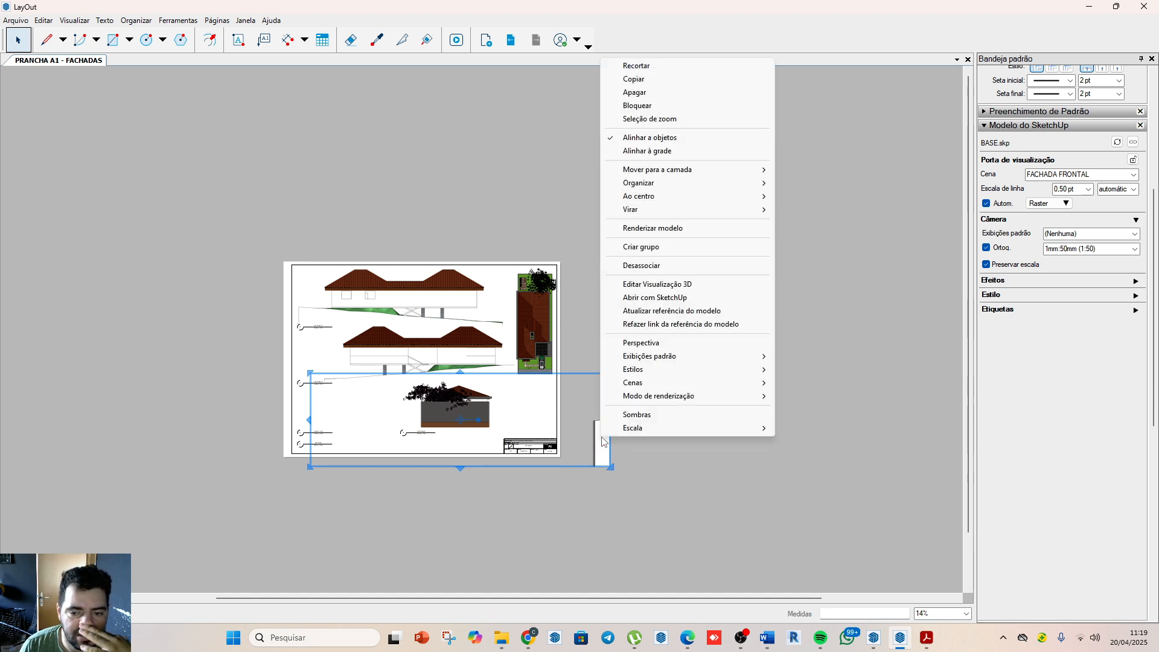
{"action": "mouse_move", "coordinate": [664, 383]}
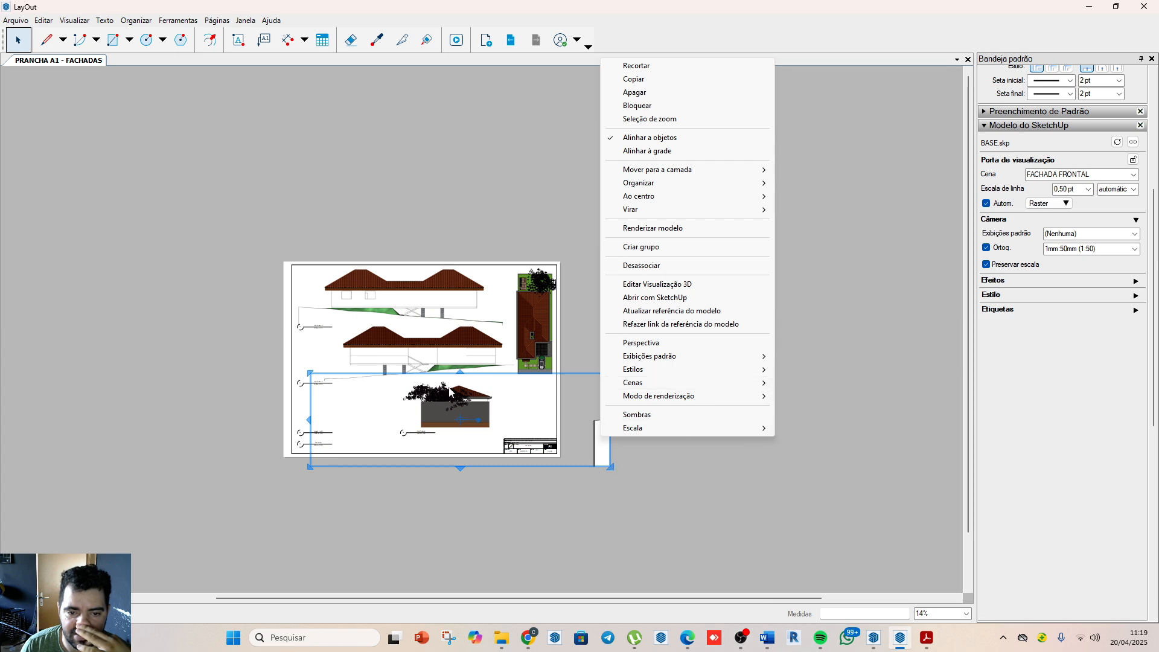
{"action": "left_click", "coordinate": [691, 481]}
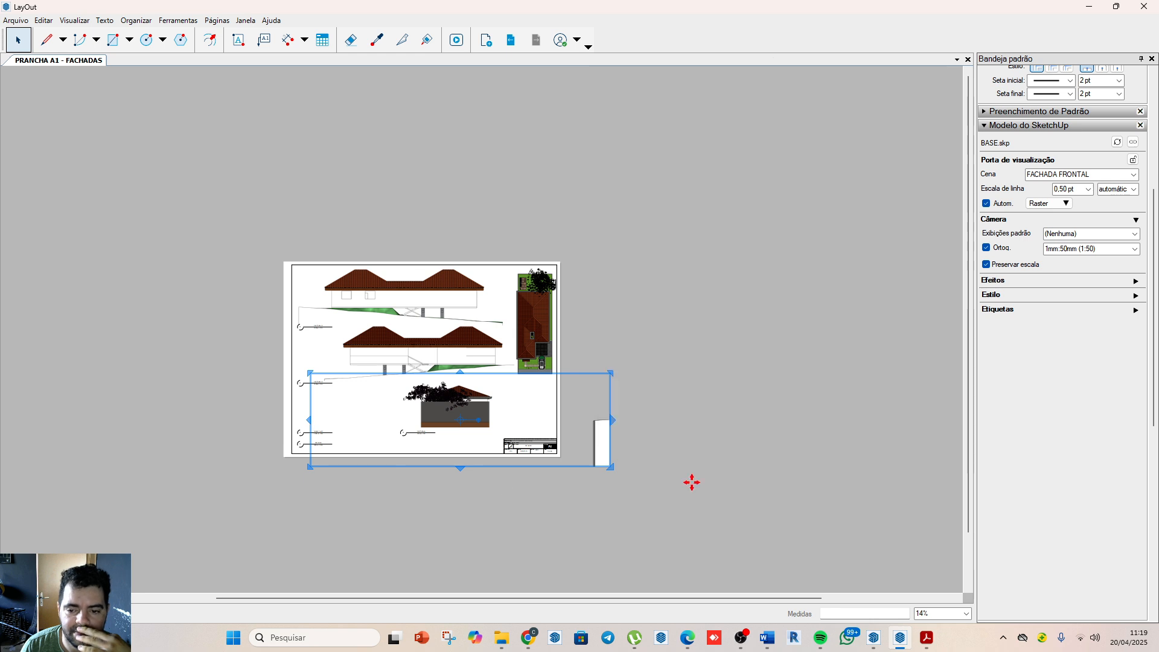
{"action": "left_click", "coordinate": [607, 433]}
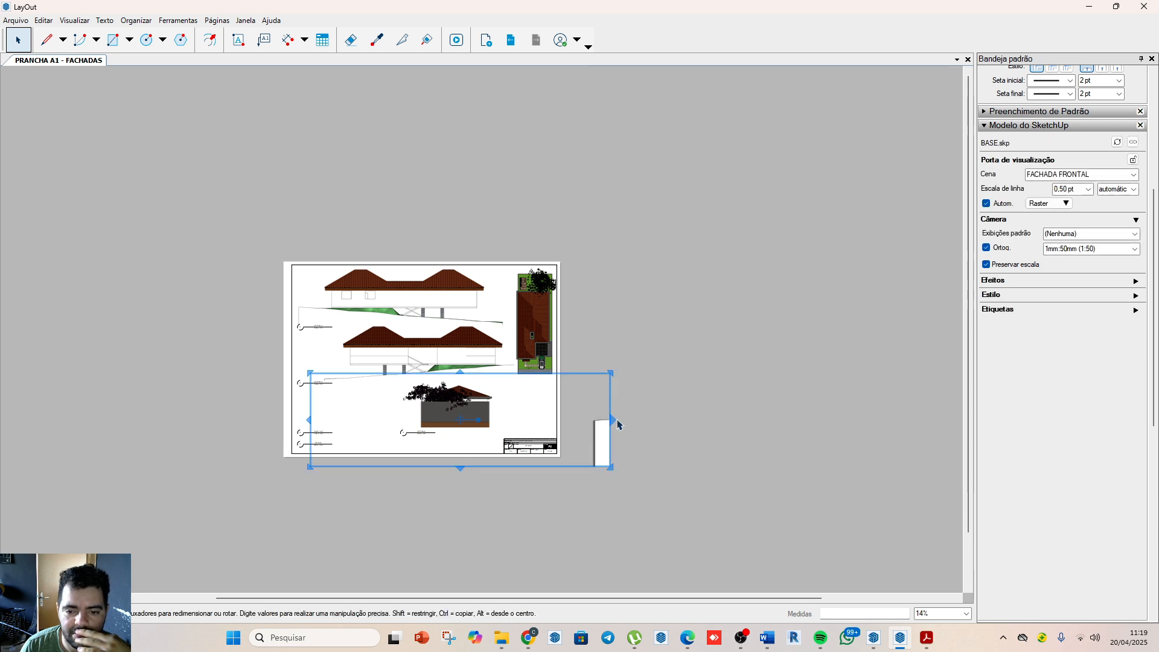
{"action": "left_click_drag", "start_coordinate": [616, 424], "coordinate": [818, 421]}
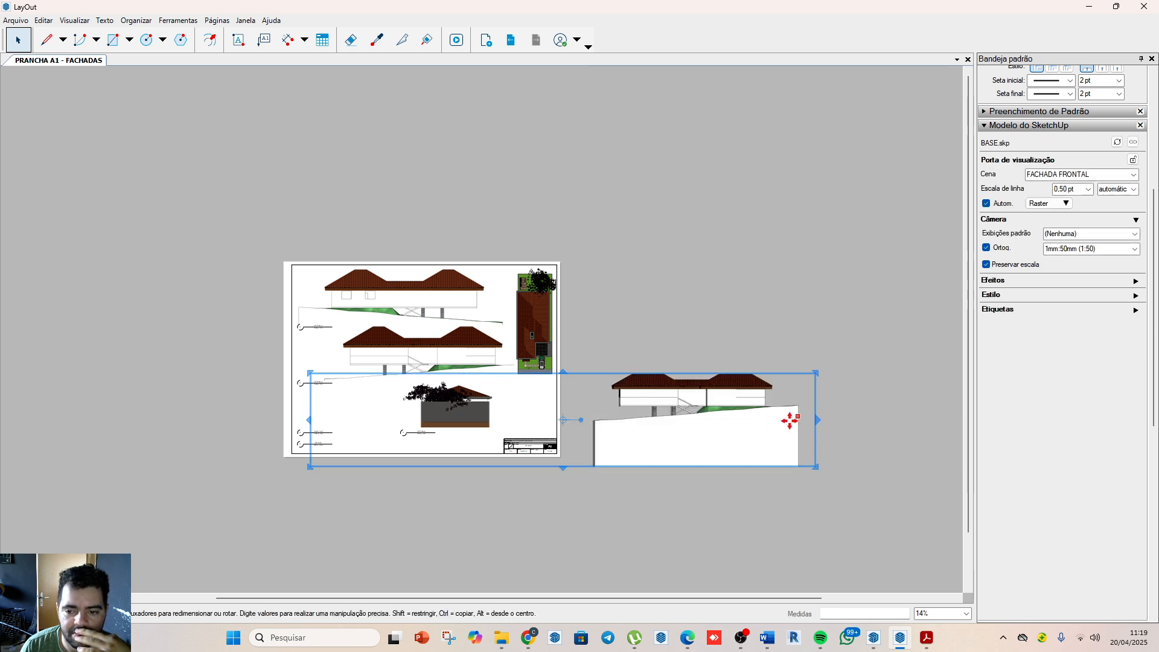
Step: Cycle the enlarged front facade viewport through the FACHADA ESQUERDA and FACHADA DIREITA scenes, then reapply FACHADA FRONTAL
{"action": "right_click", "coordinate": [700, 430]}
{"action": "mouse_move", "coordinate": [754, 379]}
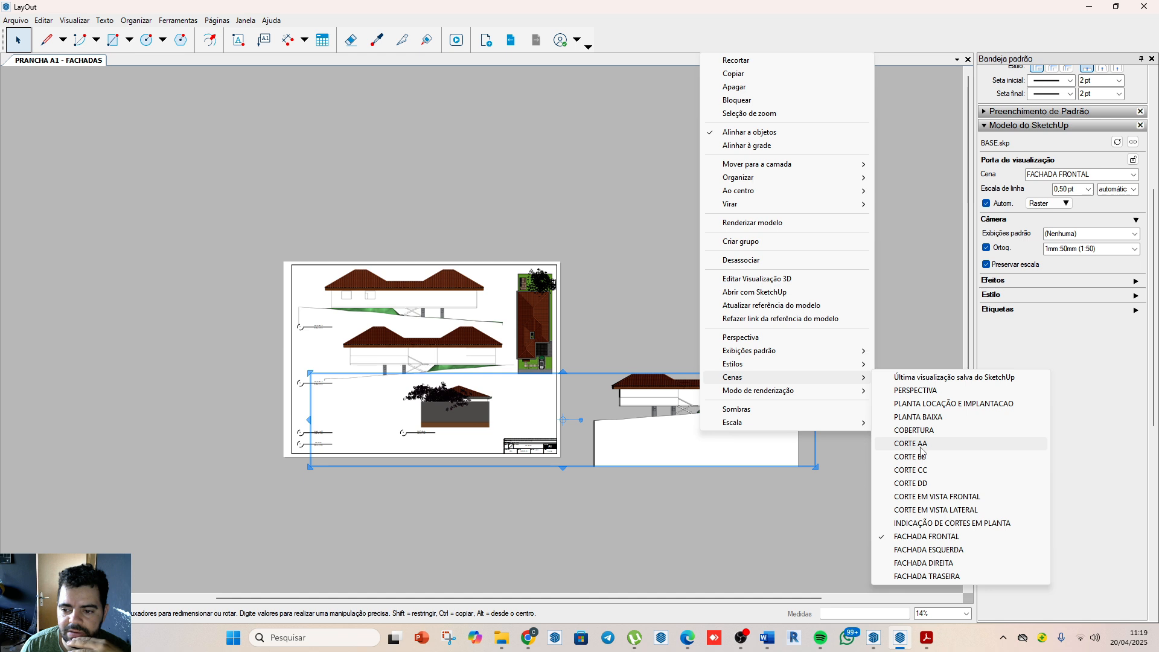
{"action": "left_click", "coordinate": [920, 550]}
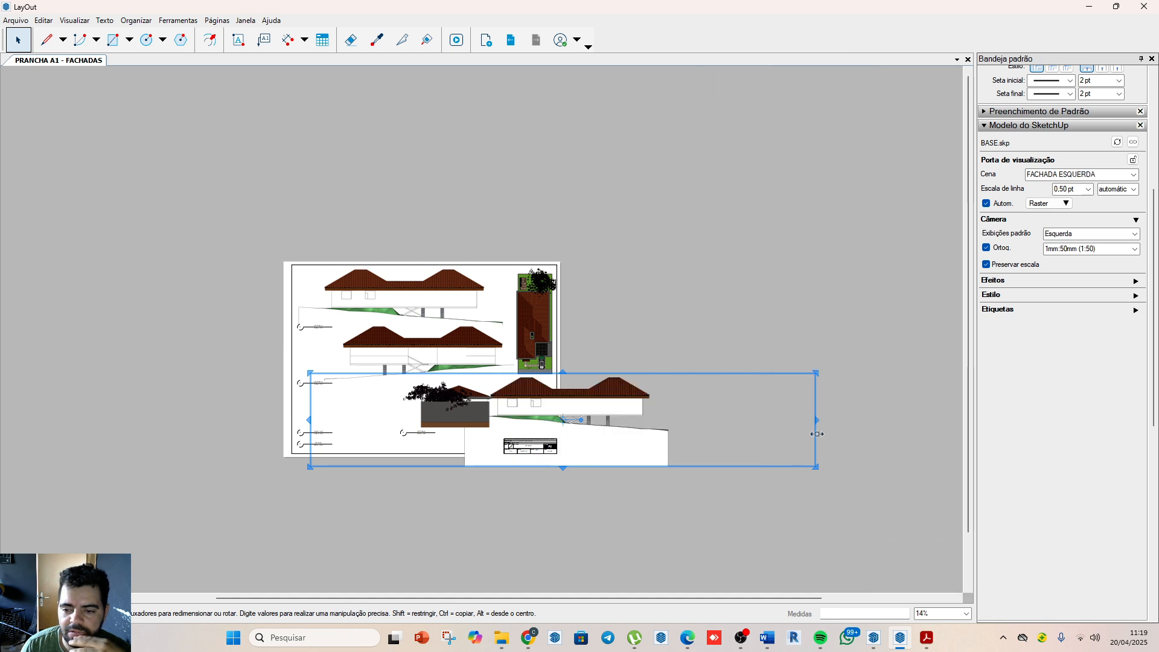
{"action": "right_click", "coordinate": [580, 413]}
{"action": "mouse_move", "coordinate": [651, 366]}
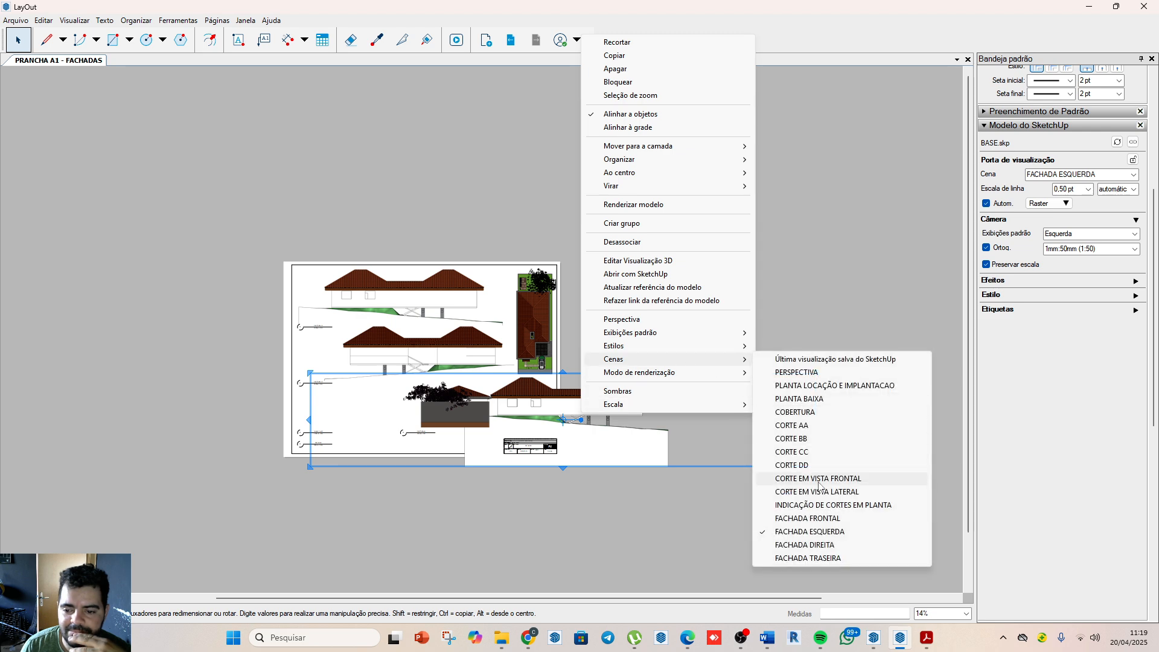
{"action": "left_click", "coordinate": [810, 545]}
{"action": "right_click", "coordinate": [662, 416]}
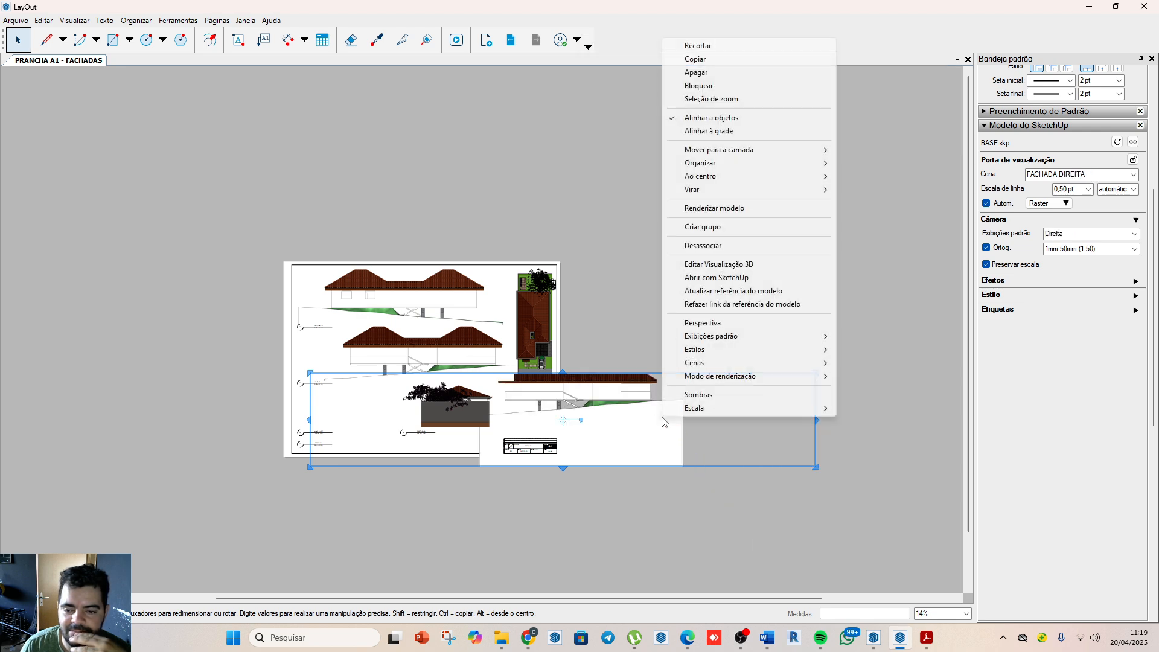
{"action": "mouse_move", "coordinate": [721, 365]}
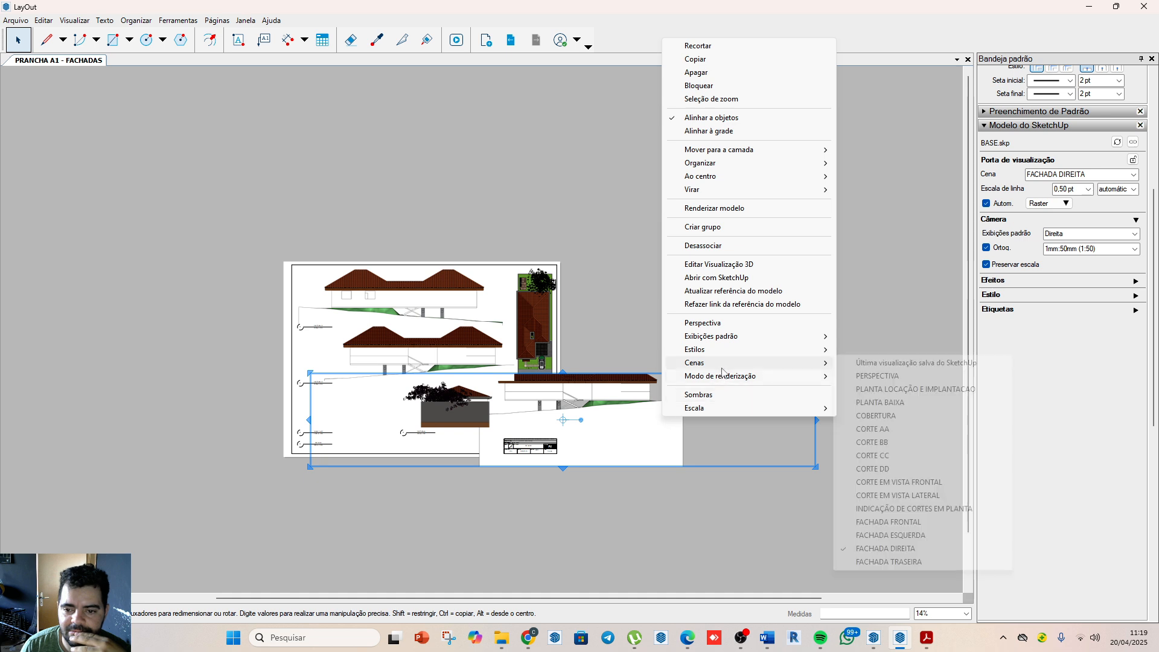
{"action": "left_click", "coordinate": [891, 521]}
Step: Narrow the front facade viewport from both sides around the house and place it in the sheet's lower-left area
{"action": "scroll", "coordinate": [670, 462], "scroll_direction": "up", "scroll_amount": 3}
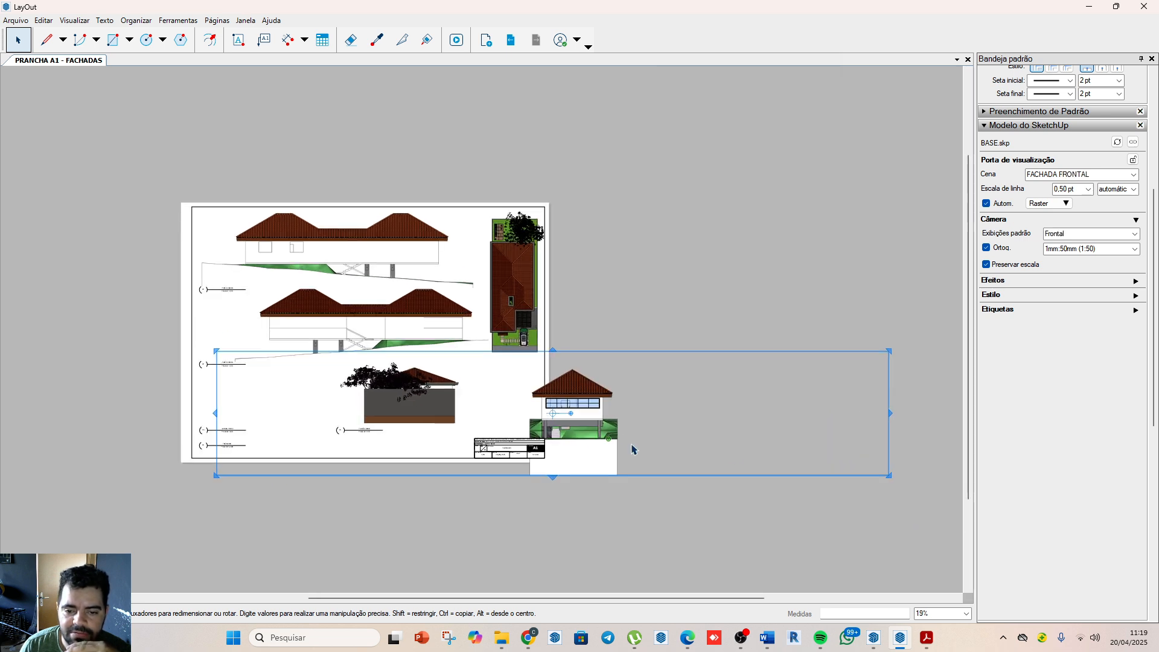
{"action": "left_click_drag", "start_coordinate": [954, 405], "coordinate": [606, 421]}
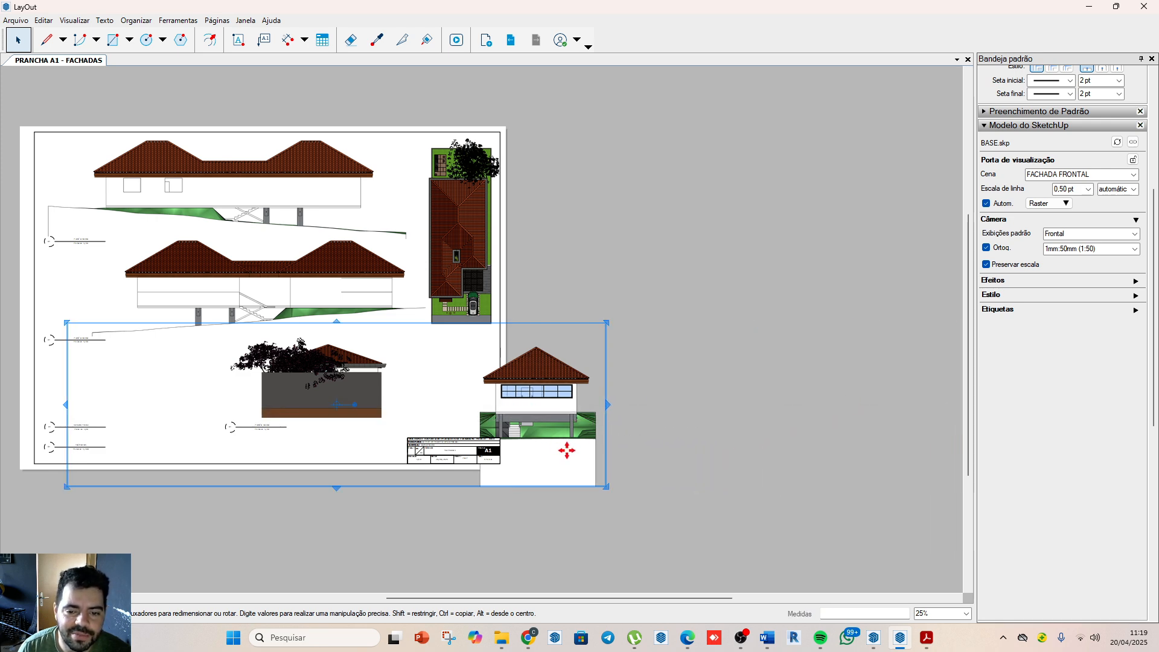
{"action": "left_click_drag", "start_coordinate": [66, 405], "coordinate": [151, 414]}
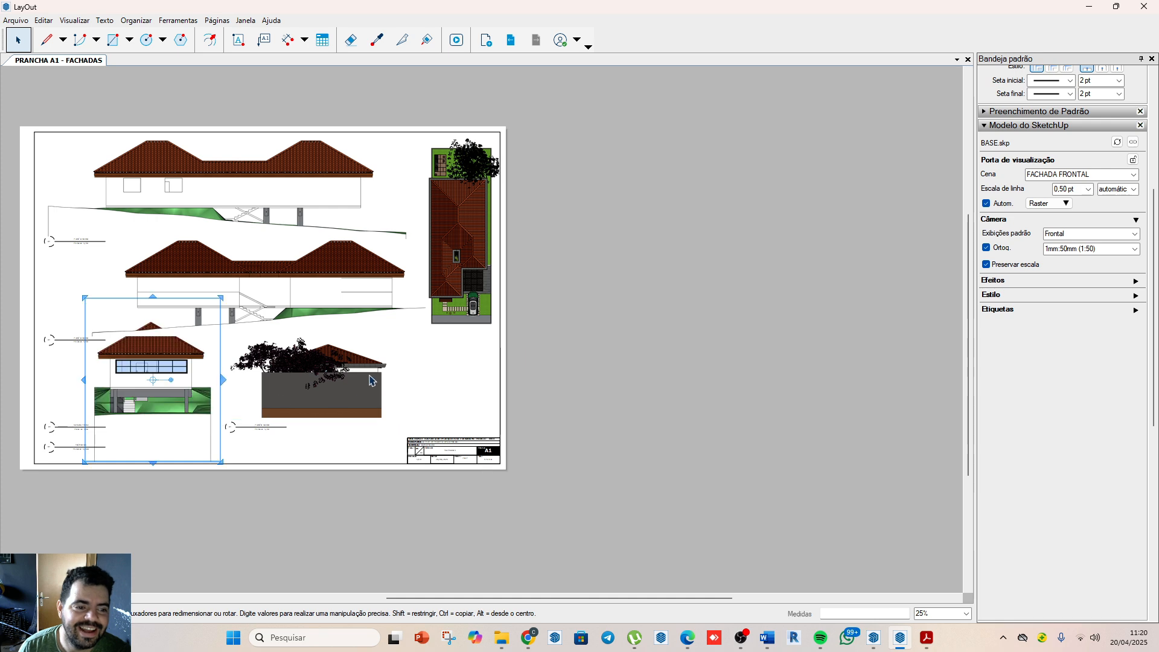
Step: Trim the front facade viewport's lower and upper edges around the house and move it down clear of the right facade's terrain line
{"action": "scroll", "coordinate": [552, 344], "scroll_direction": "down", "scroll_amount": 6}
{"action": "scroll", "coordinate": [272, 372], "scroll_direction": "up", "scroll_amount": 4}
{"action": "scroll", "coordinate": [351, 344], "scroll_direction": "up", "scroll_amount": 3}
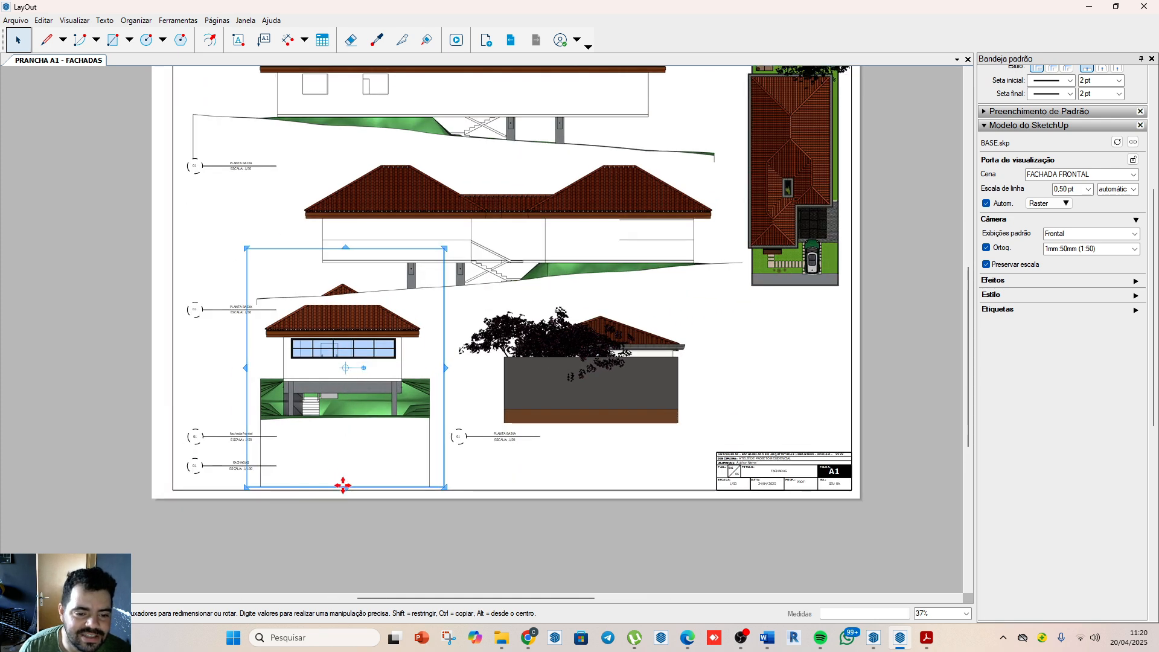
{"action": "left_click_drag", "start_coordinate": [345, 487], "coordinate": [354, 424]}
{"action": "left_click_drag", "start_coordinate": [344, 247], "coordinate": [344, 283]}
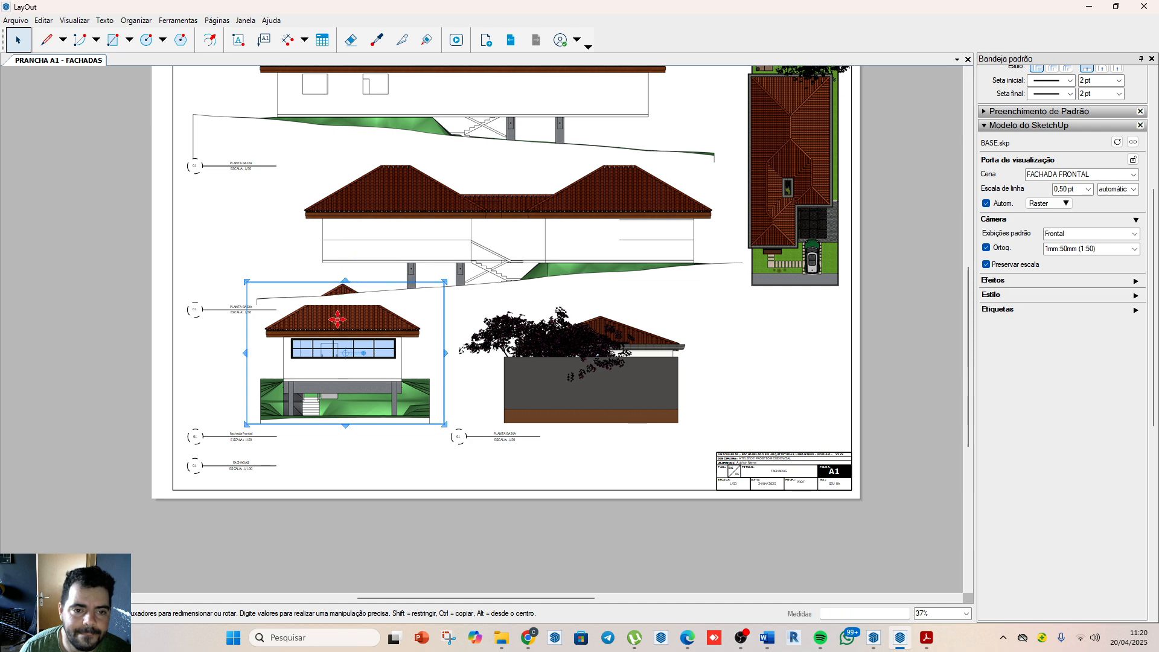
{"action": "mouse_move", "coordinate": [343, 331]}
{"action": "left_mouse_down"}
{"action": "mouse_move", "coordinate": [316, 348]}
{"action": "mouse_move", "coordinate": [350, 336]}
{"action": "mouse_move", "coordinate": [342, 347]}
{"action": "left_mouse_up"}
{"action": "key", "text": "Escape"}
{"action": "left_click", "coordinate": [322, 335]}
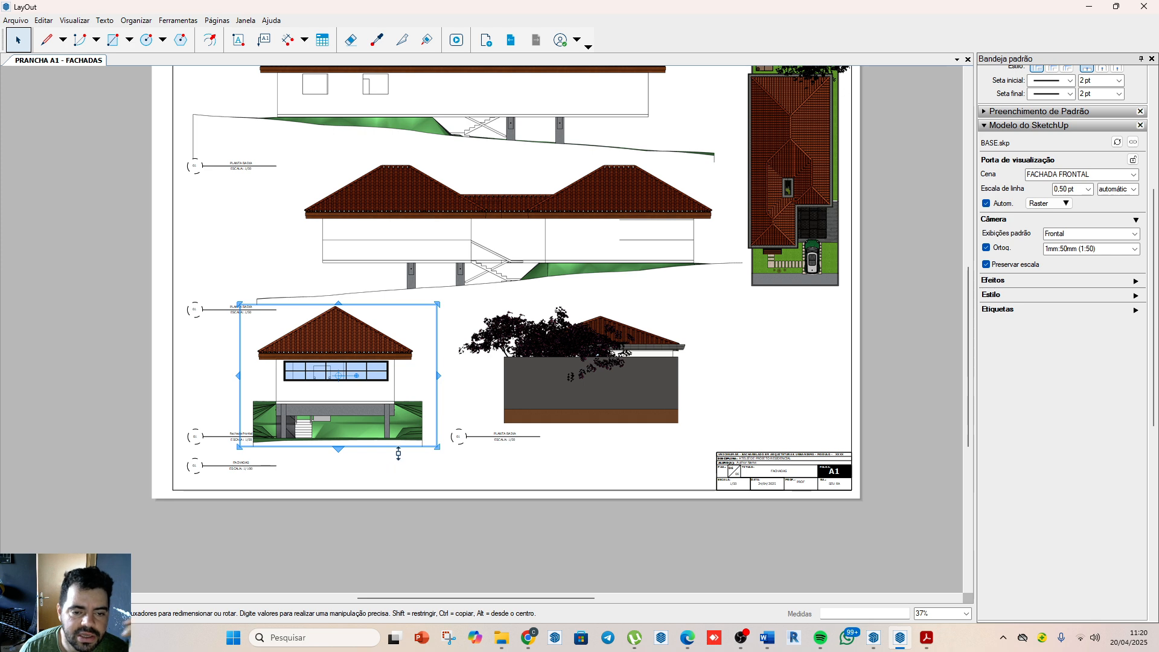
Step: Move the fachada frontal label slightly down, just above the FACHADAS label
{"action": "scroll", "coordinate": [398, 454], "scroll_direction": "up", "scroll_amount": 2}
{"action": "left_click", "coordinate": [405, 491]}
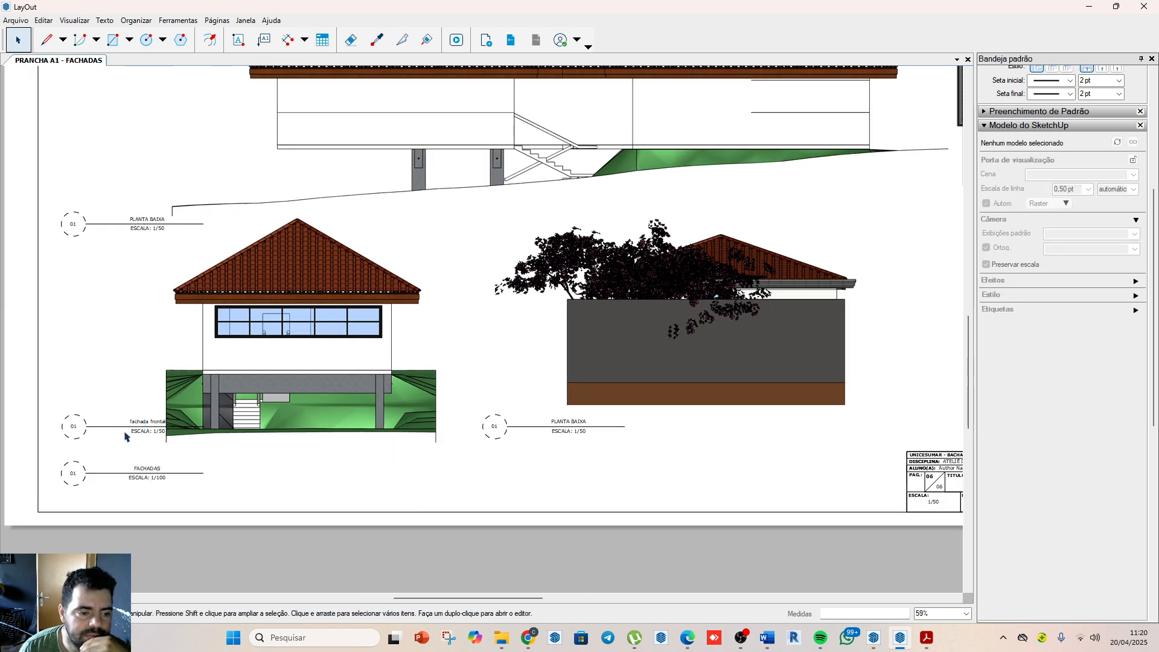
{"action": "left_click_drag", "start_coordinate": [125, 435], "coordinate": [125, 452]}
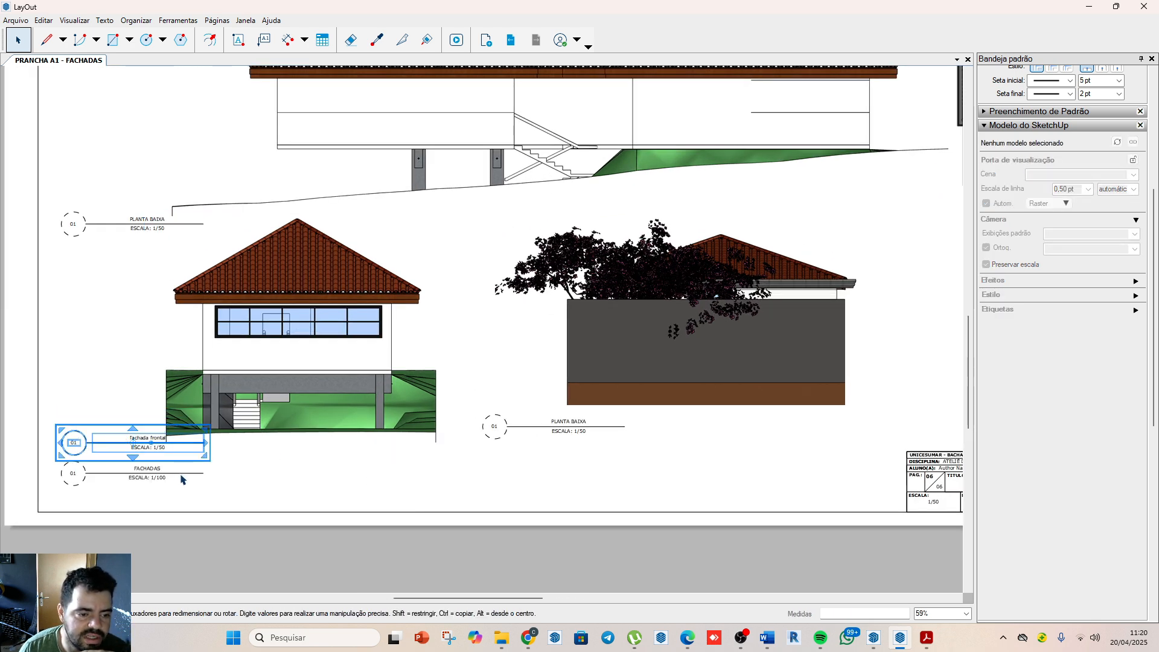
{"action": "left_click", "coordinate": [319, 493]}
Step: Examine the overall facade sheet layout and the fields of its title block
{"action": "scroll", "coordinate": [332, 418], "scroll_direction": "down", "scroll_amount": 1}
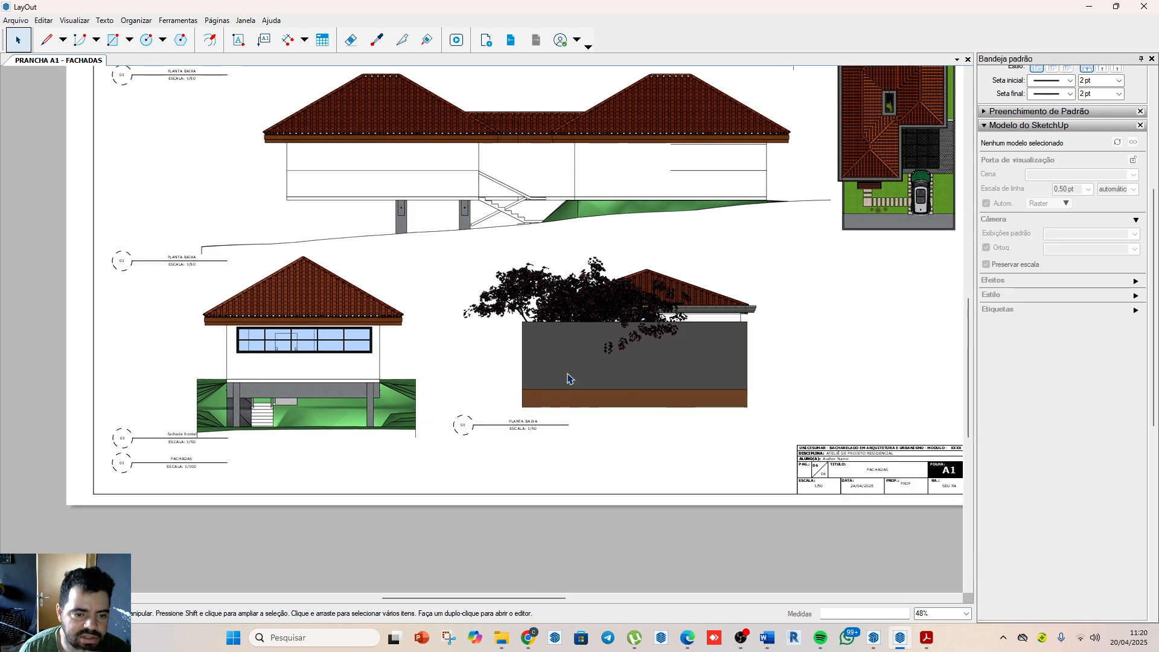
{"action": "scroll", "coordinate": [567, 378], "scroll_direction": "down", "scroll_amount": 4}
{"action": "scroll", "coordinate": [524, 372], "scroll_direction": "up", "scroll_amount": 3}
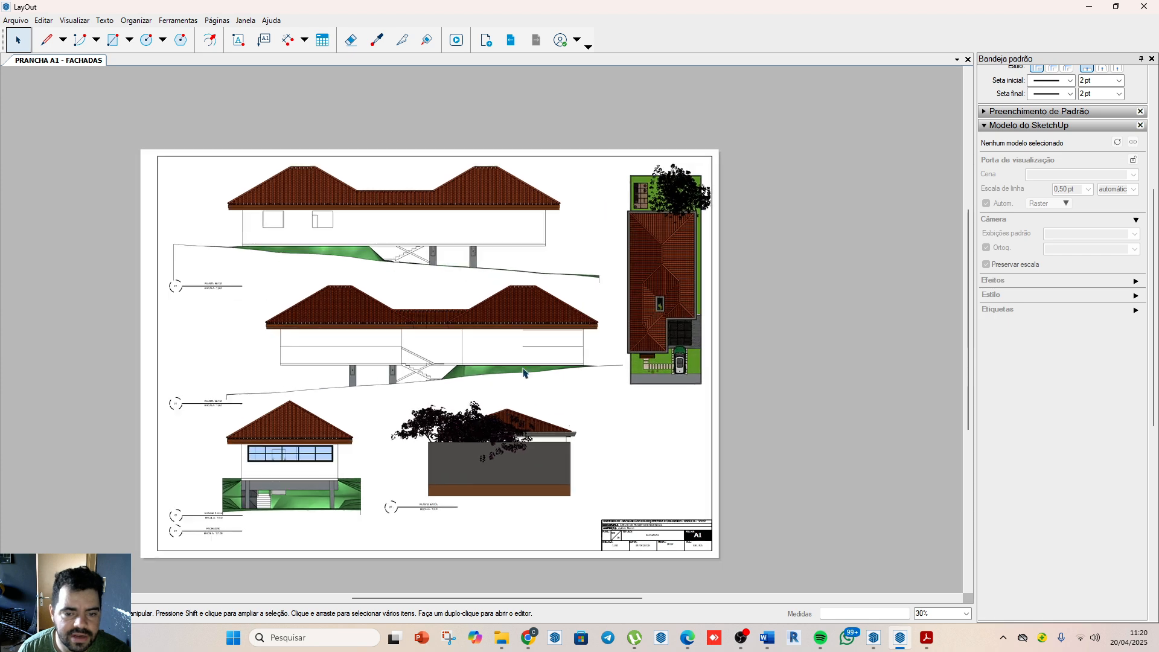
{"action": "scroll", "coordinate": [682, 542], "scroll_direction": "up", "scroll_amount": 2}
{"action": "scroll", "coordinate": [690, 562], "scroll_direction": "up", "scroll_amount": 1}
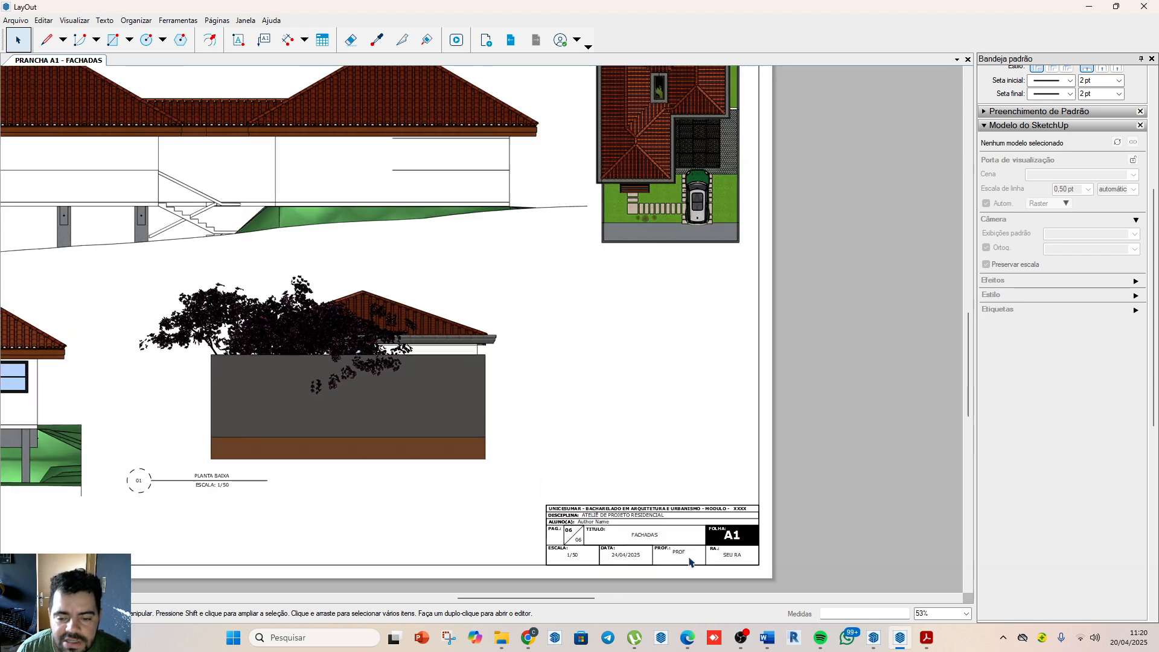
{"action": "scroll", "coordinate": [690, 561], "scroll_direction": "up", "scroll_amount": 2}
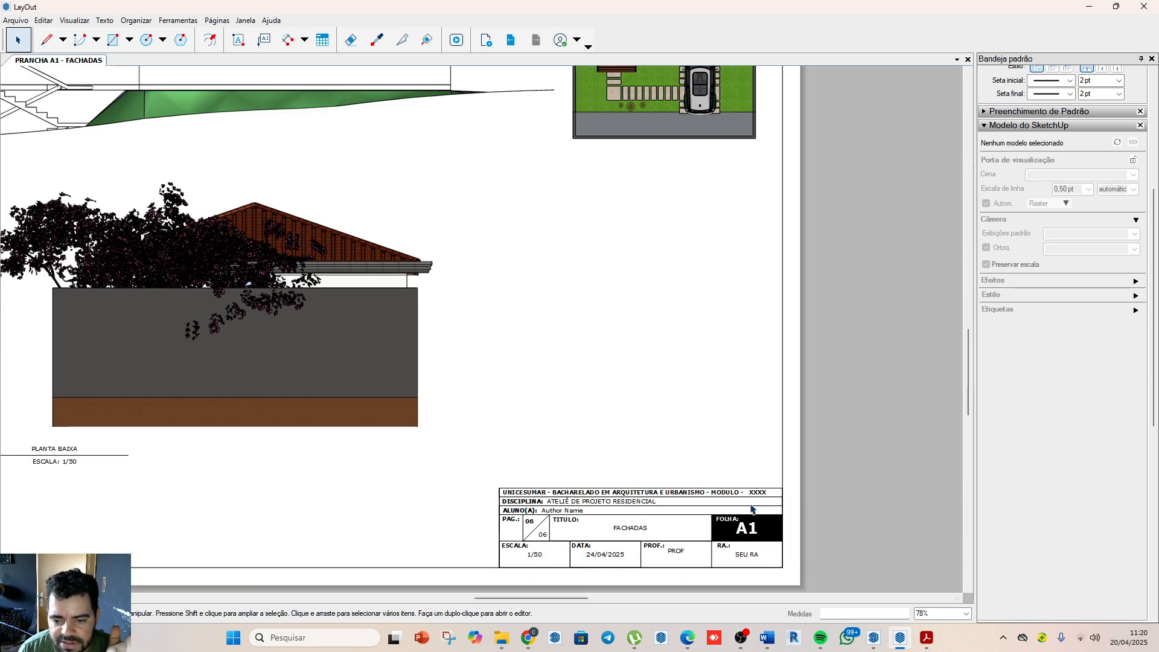
{"action": "scroll", "coordinate": [787, 511], "scroll_direction": "down", "scroll_amount": 1}
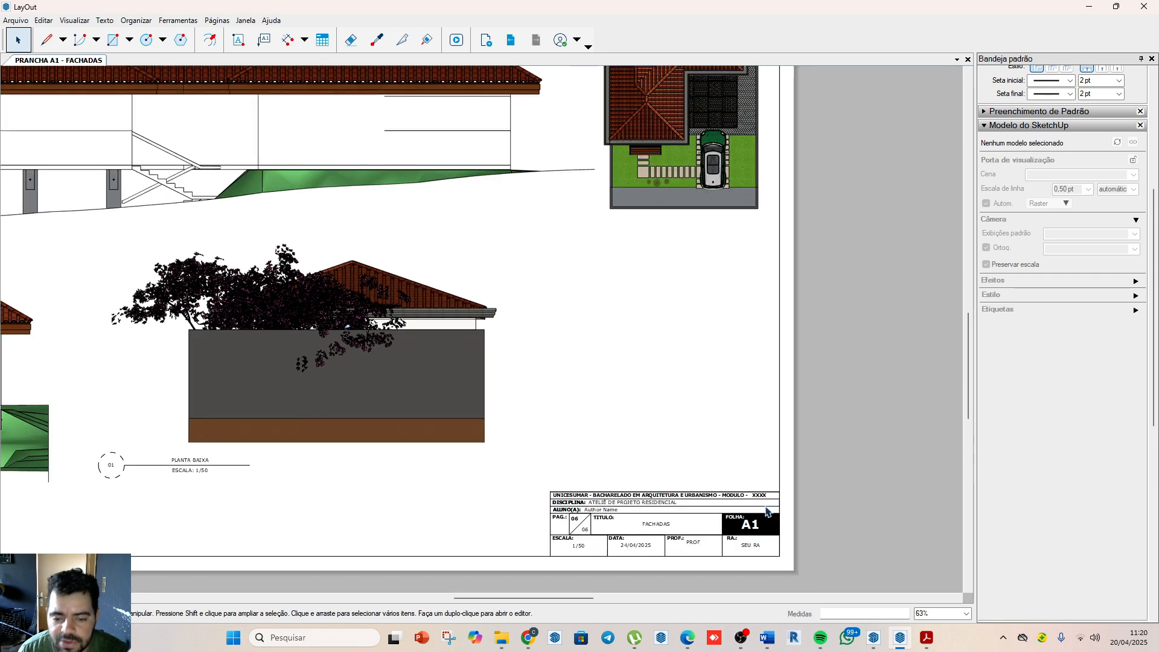
{"action": "scroll", "coordinate": [770, 518], "scroll_direction": "up", "scroll_amount": 3}
{"action": "scroll", "coordinate": [755, 370], "scroll_direction": "down", "scroll_amount": 3}
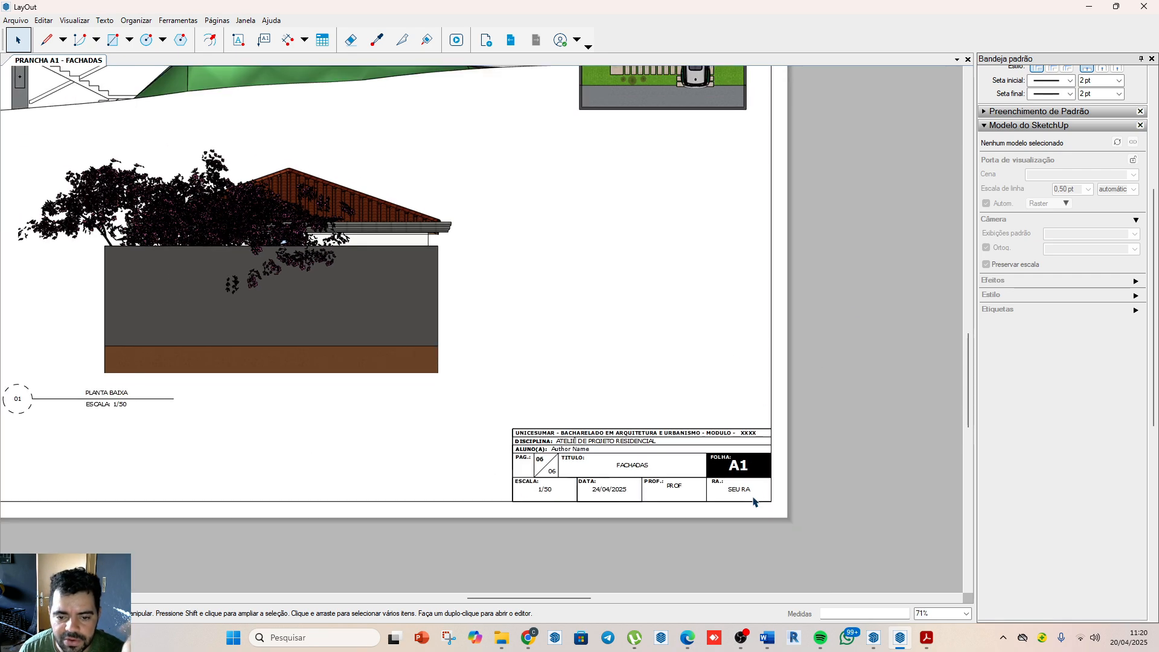
Step: Replace the <AUTOR> auto-text placeholder in the document setup with the student's name
{"action": "left_click", "coordinate": [20, 22]}
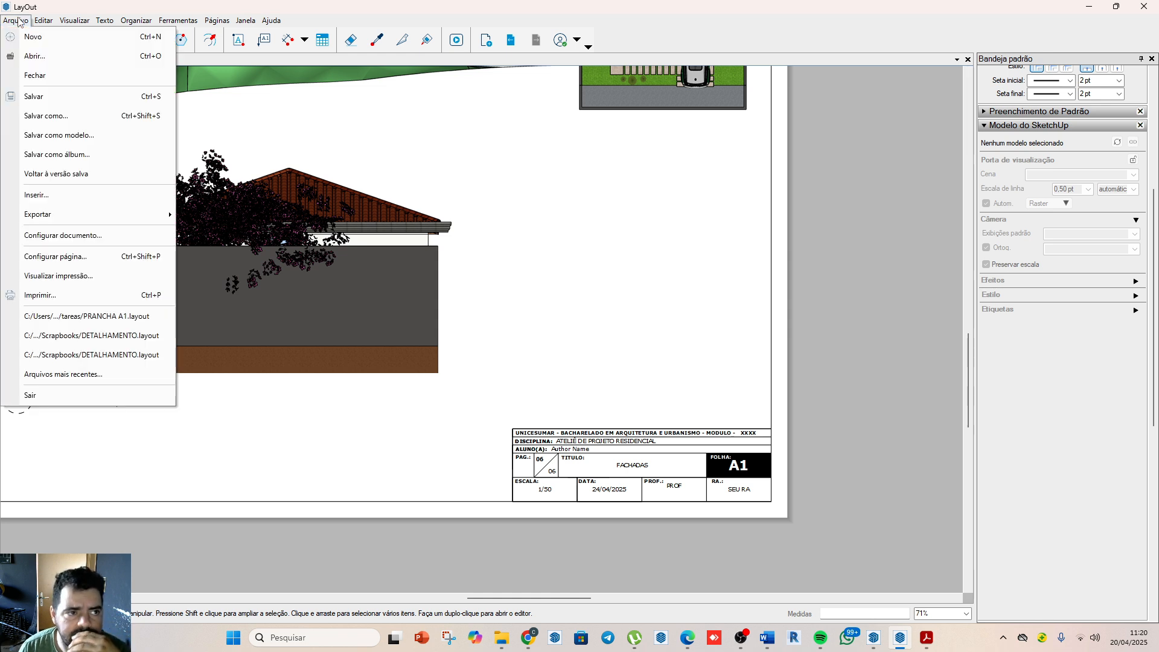
{"action": "left_click", "coordinate": [32, 236]}
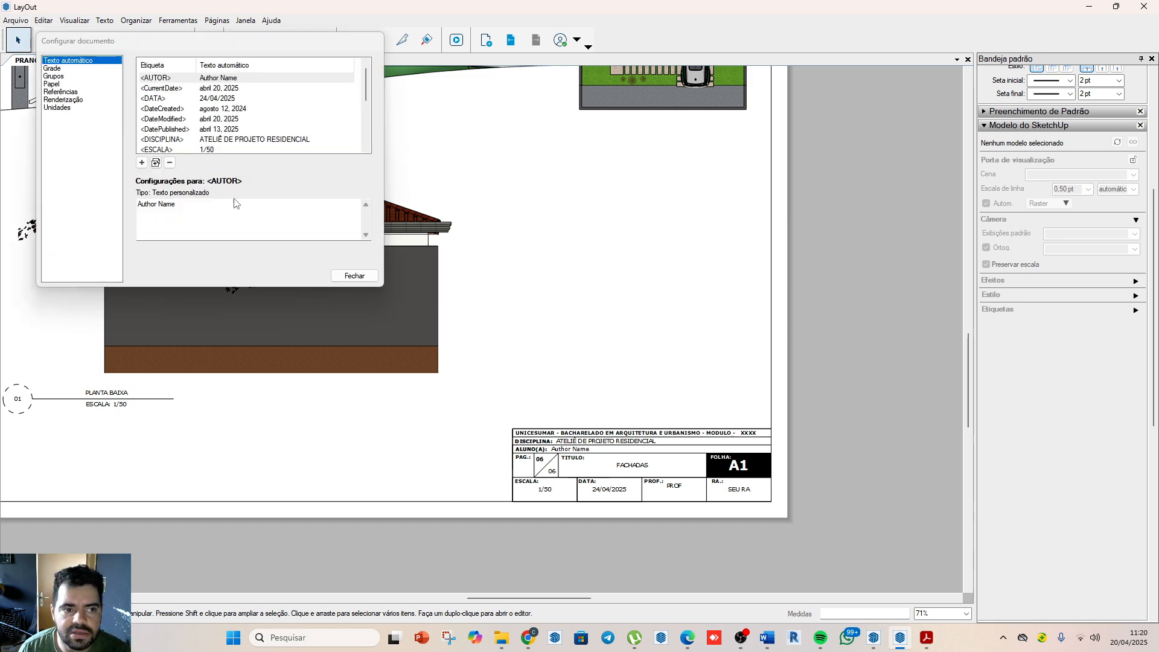
{"action": "left_click", "coordinate": [238, 80]}
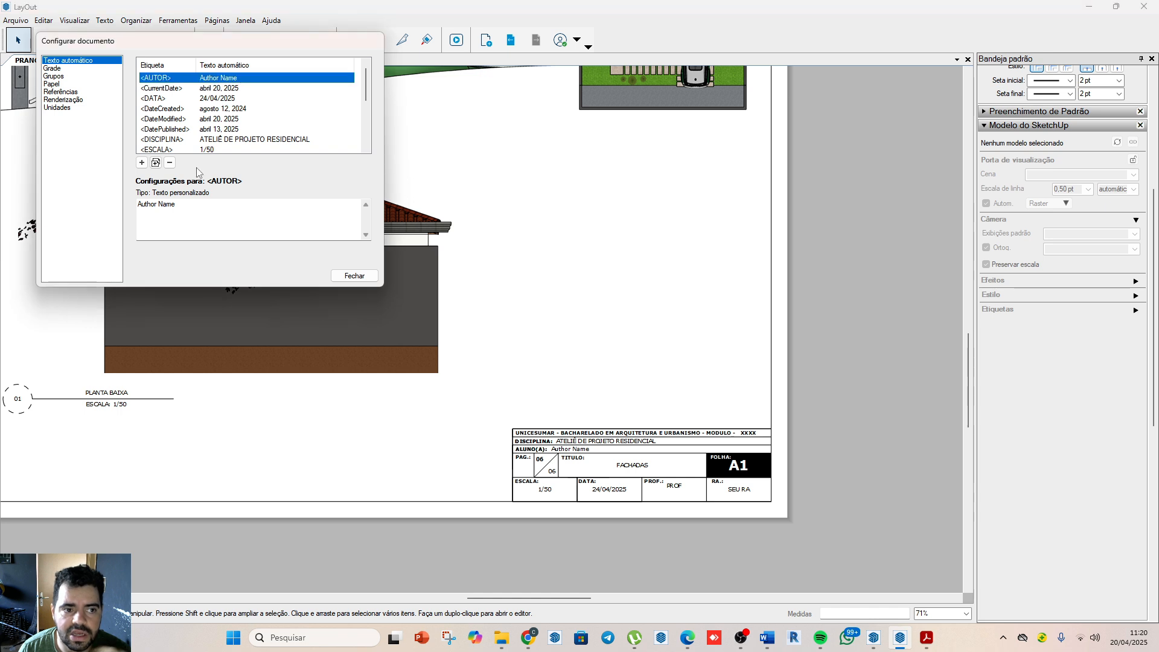
{"action": "left_click", "coordinate": [182, 217]}
{"action": "left_click_drag", "start_coordinate": [190, 212], "coordinate": [105, 200]}
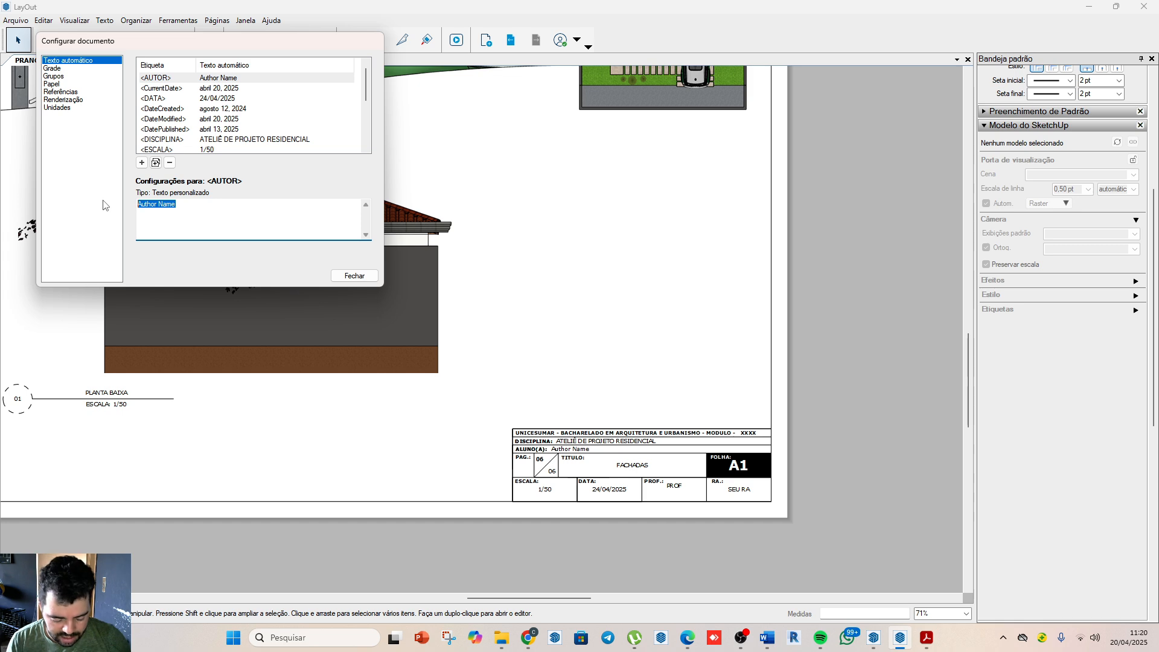
{"action": "type", "text": "caio bruno"}
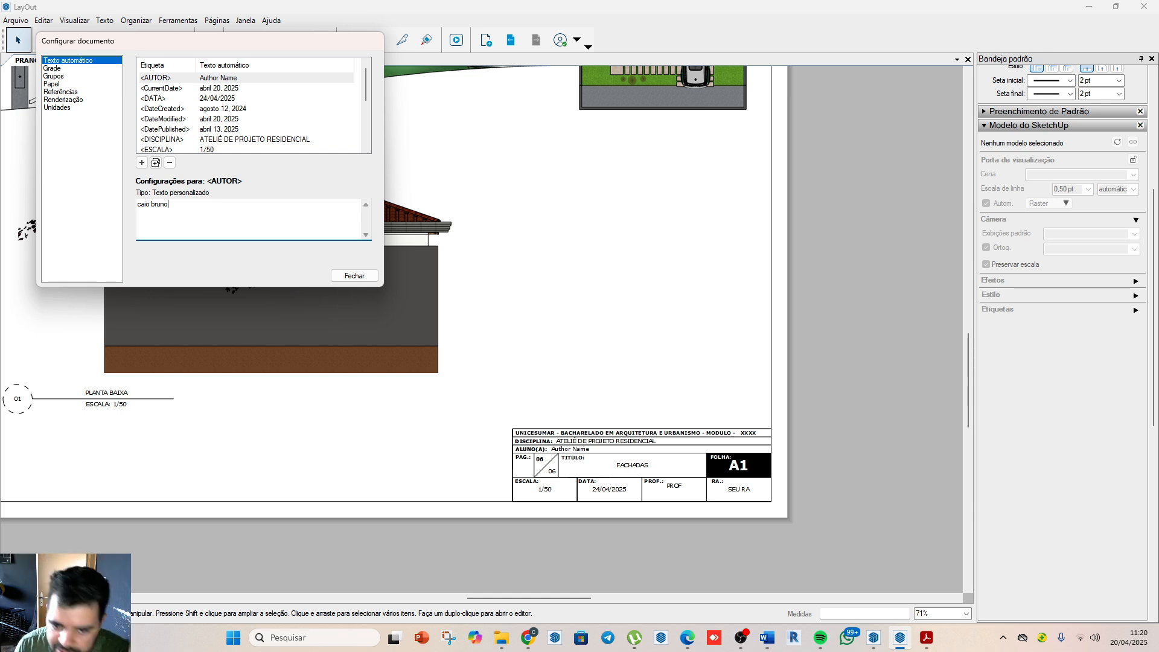
{"action": "left_click", "coordinate": [526, 365]}
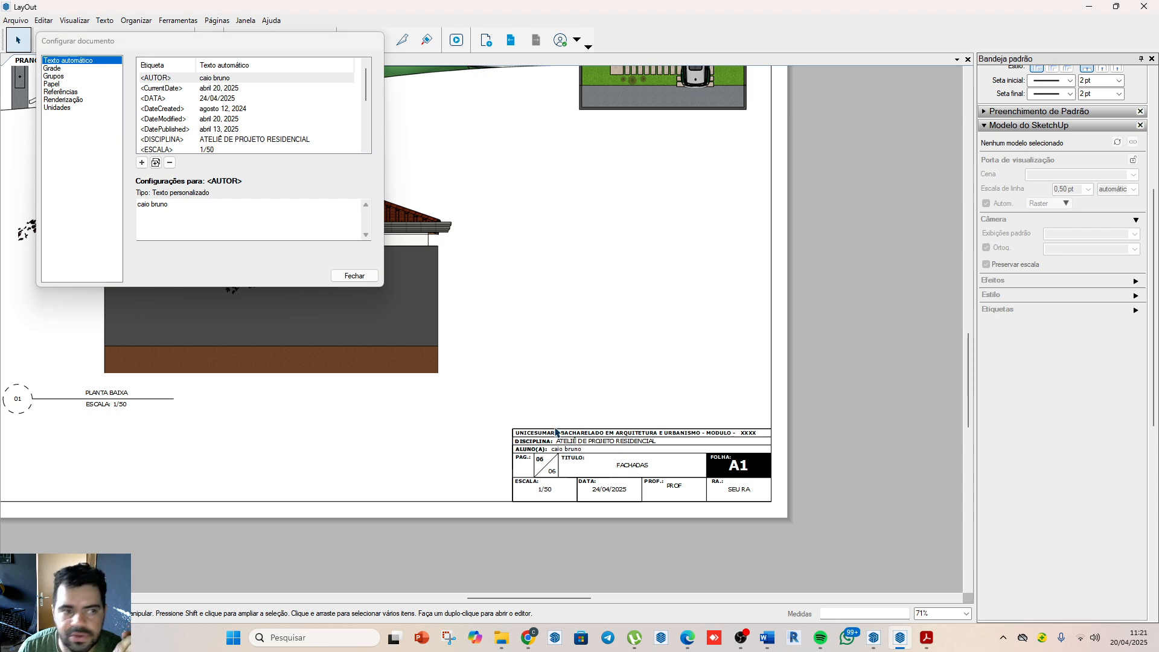
Step: Set the <MODULO> auto-text to 53/2025
{"action": "scroll", "coordinate": [227, 128], "scroll_direction": "down", "scroll_amount": 1}
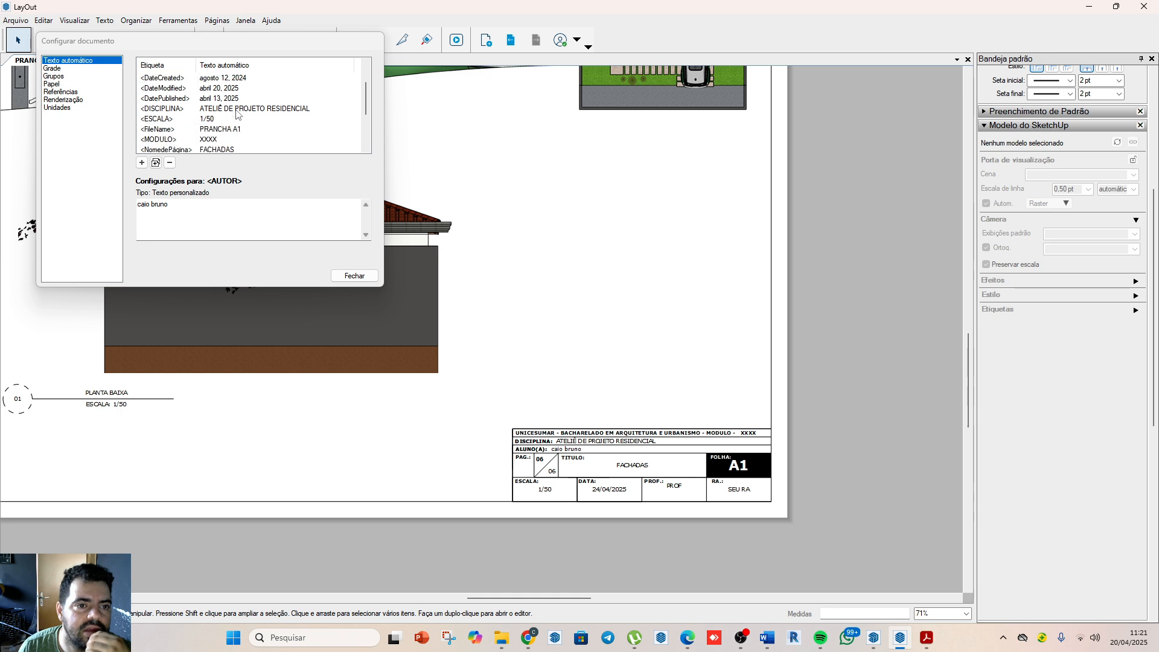
{"action": "left_click", "coordinate": [213, 142]}
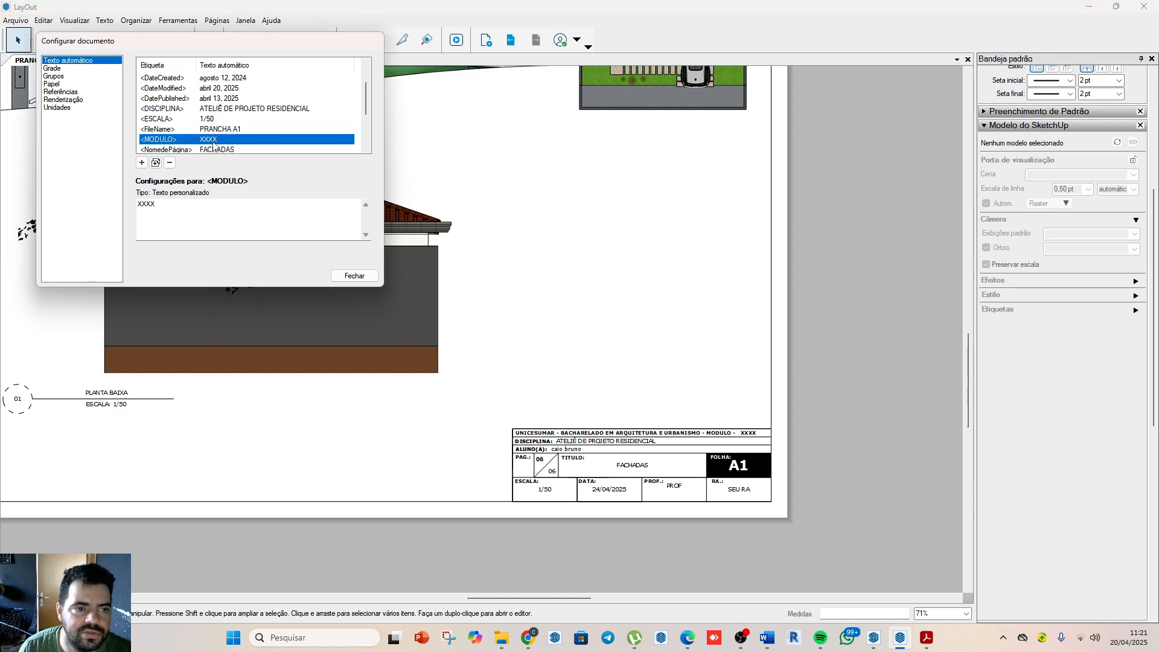
{"action": "double_click", "coordinate": [178, 211]}
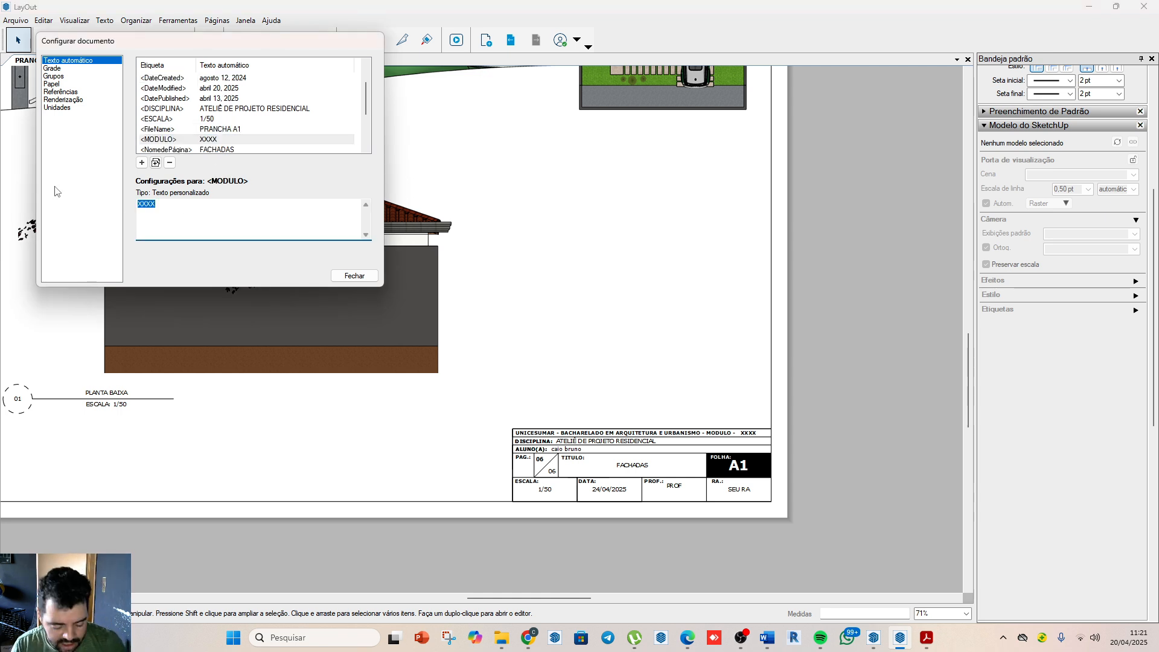
{"action": "type", "text": "53/2025"}
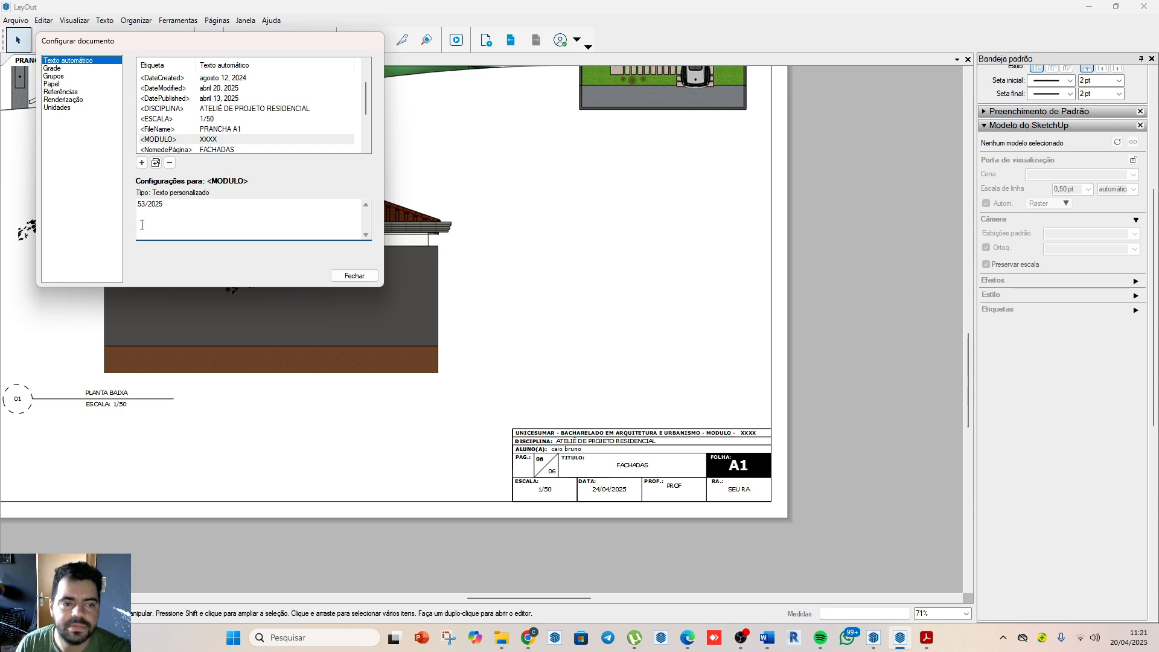
{"action": "left_click", "coordinate": [602, 350]}
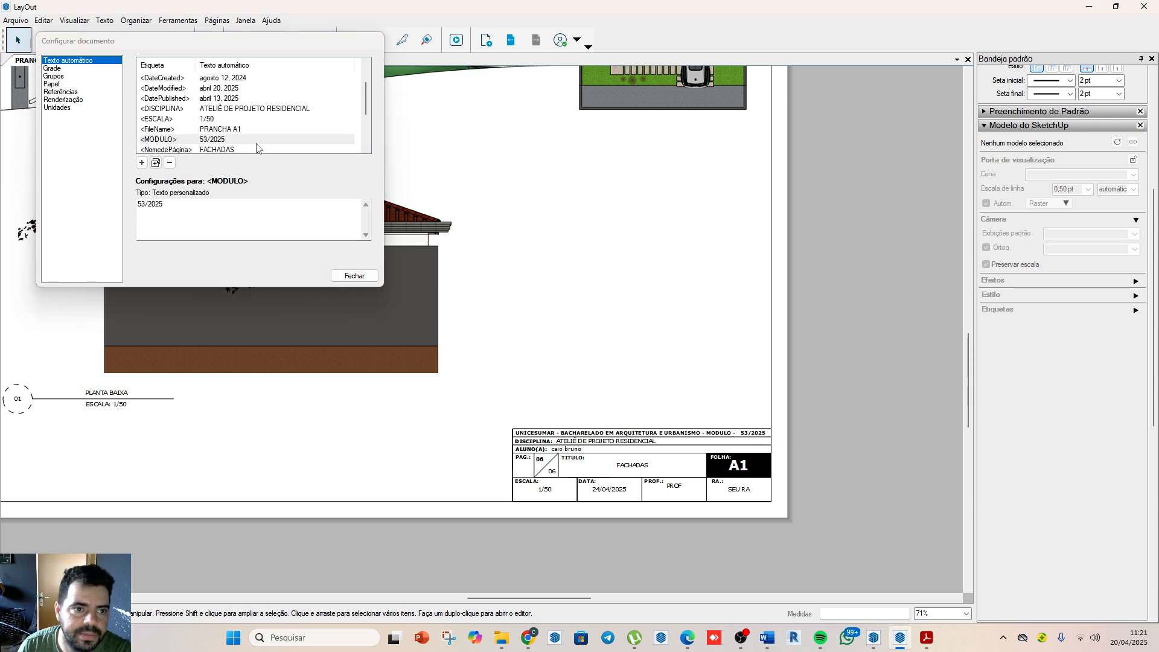
Step: Complete the <PROF.:> auto-text with the professor's name after PROF
{"action": "scroll", "coordinate": [224, 148], "scroll_direction": "down", "scroll_amount": 1}
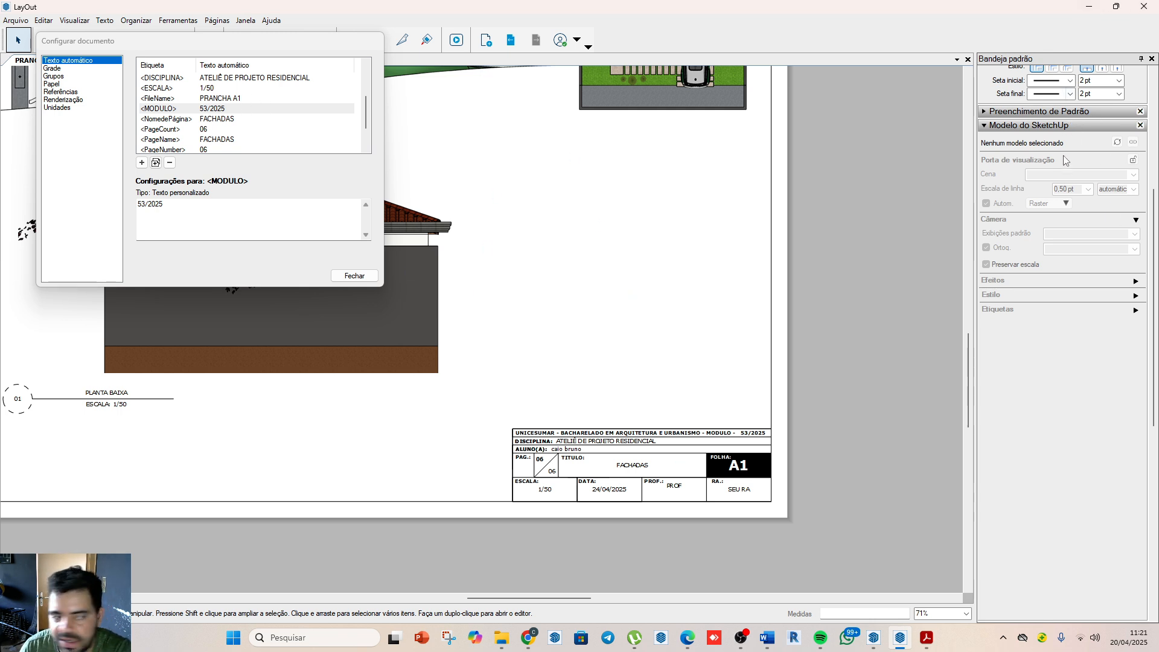
{"action": "scroll", "coordinate": [216, 132], "scroll_direction": "down", "scroll_amount": 1}
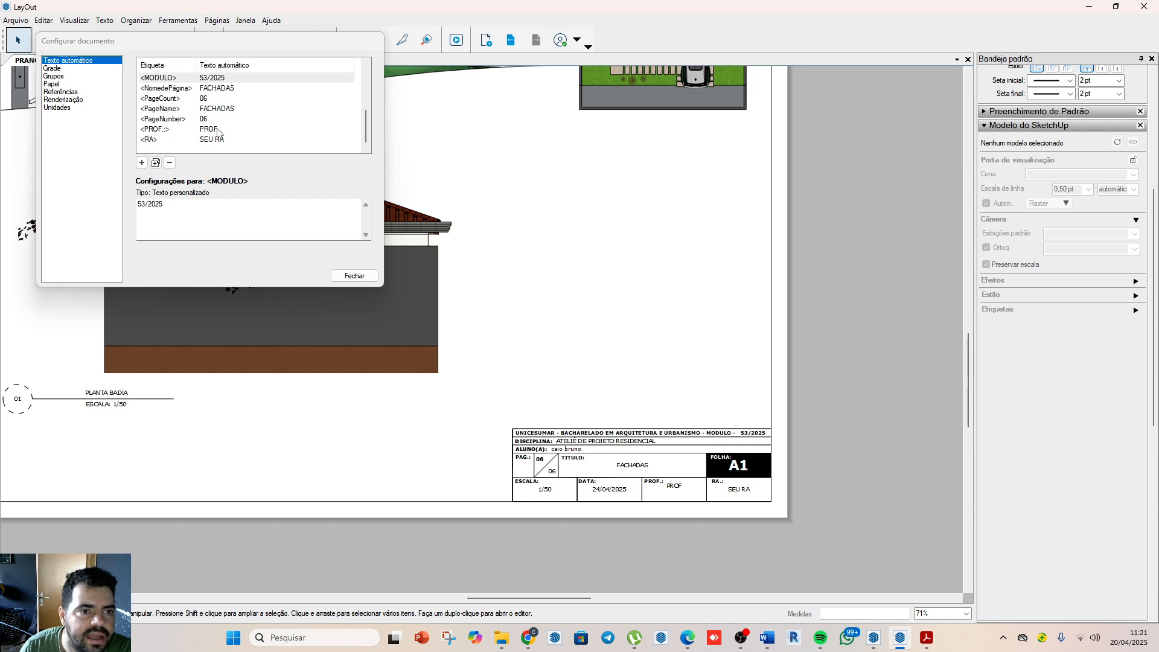
{"action": "left_click", "coordinate": [212, 130]}
{"action": "left_click", "coordinate": [194, 215]}
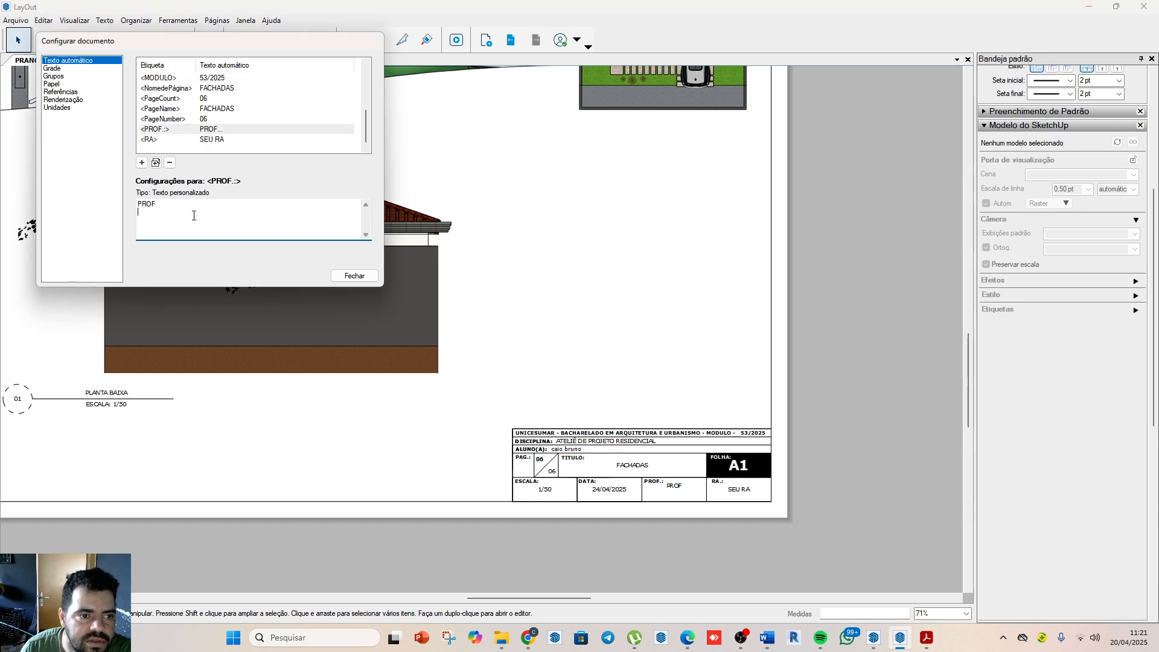
{"action": "left_click_drag", "start_coordinate": [180, 203], "coordinate": [125, 202]}
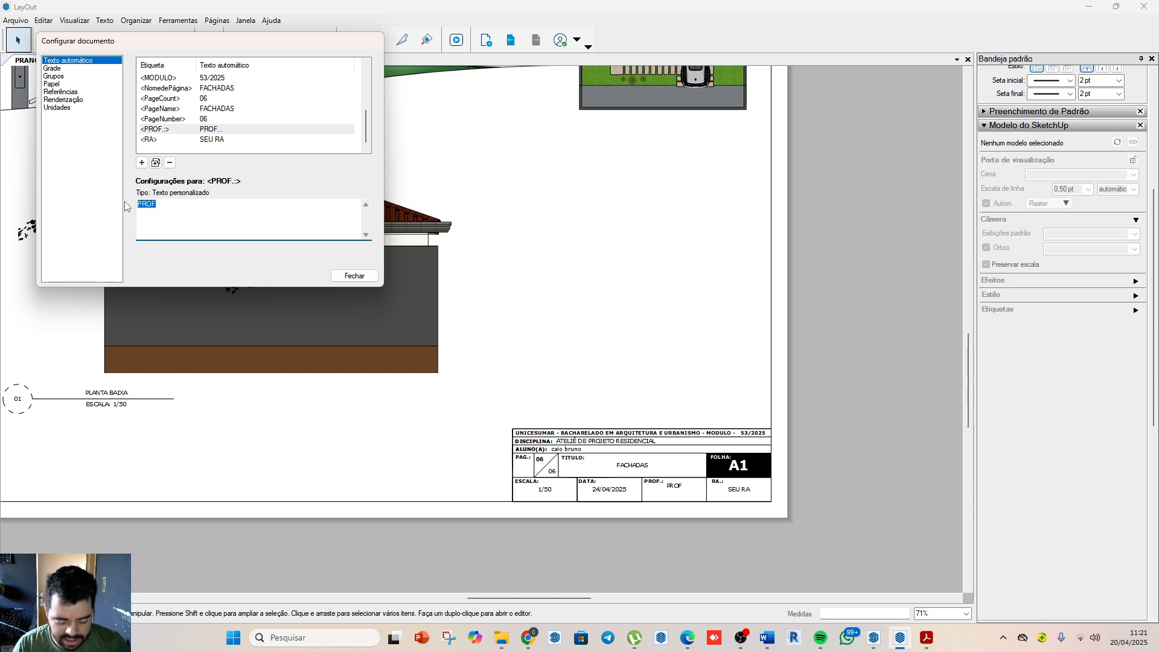
{"action": "key", "text": "Down"}
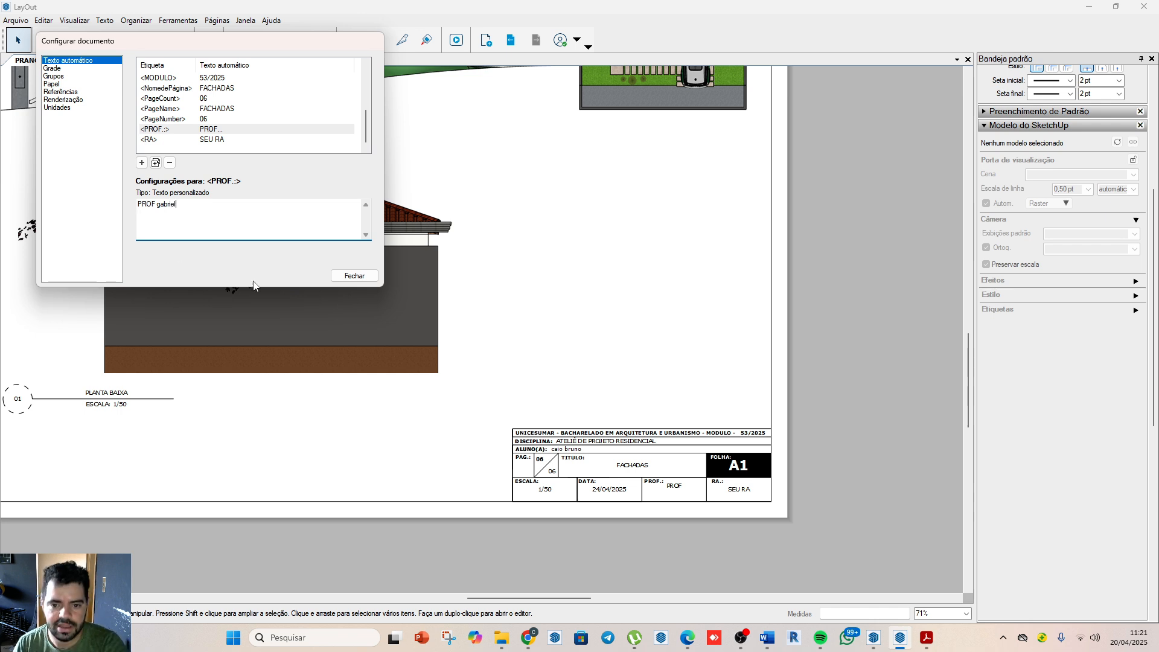
{"action": "left_click", "coordinate": [695, 493]}
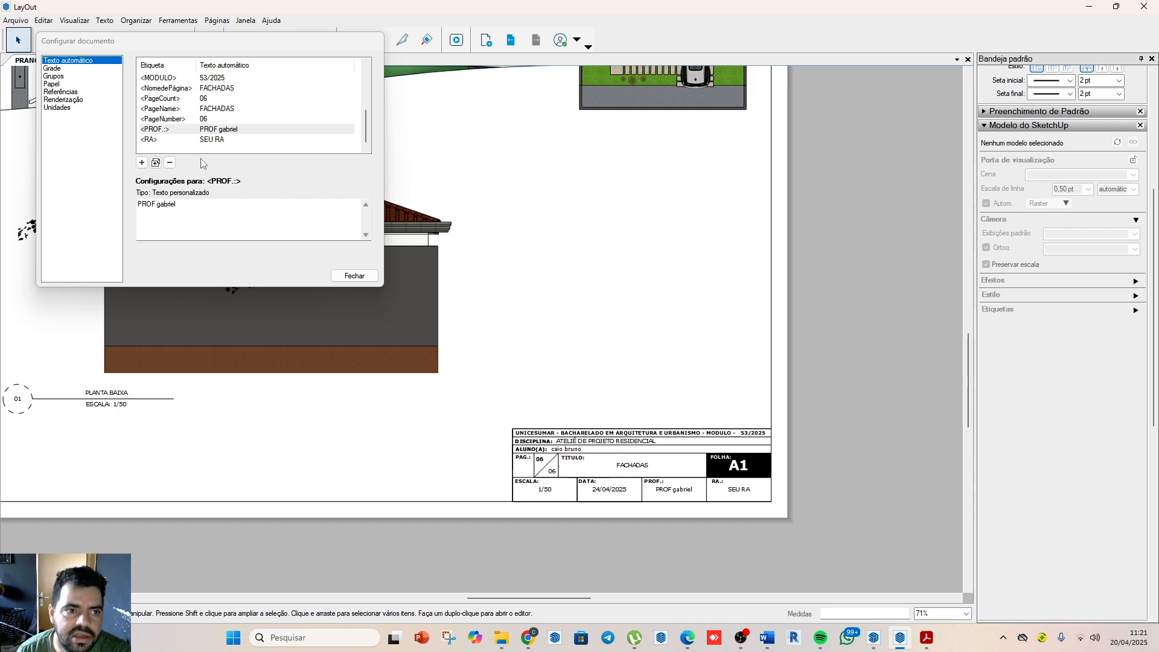
{"action": "left_click", "coordinate": [220, 141]}
{"action": "left_click_drag", "start_coordinate": [237, 218], "coordinate": [123, 211]}
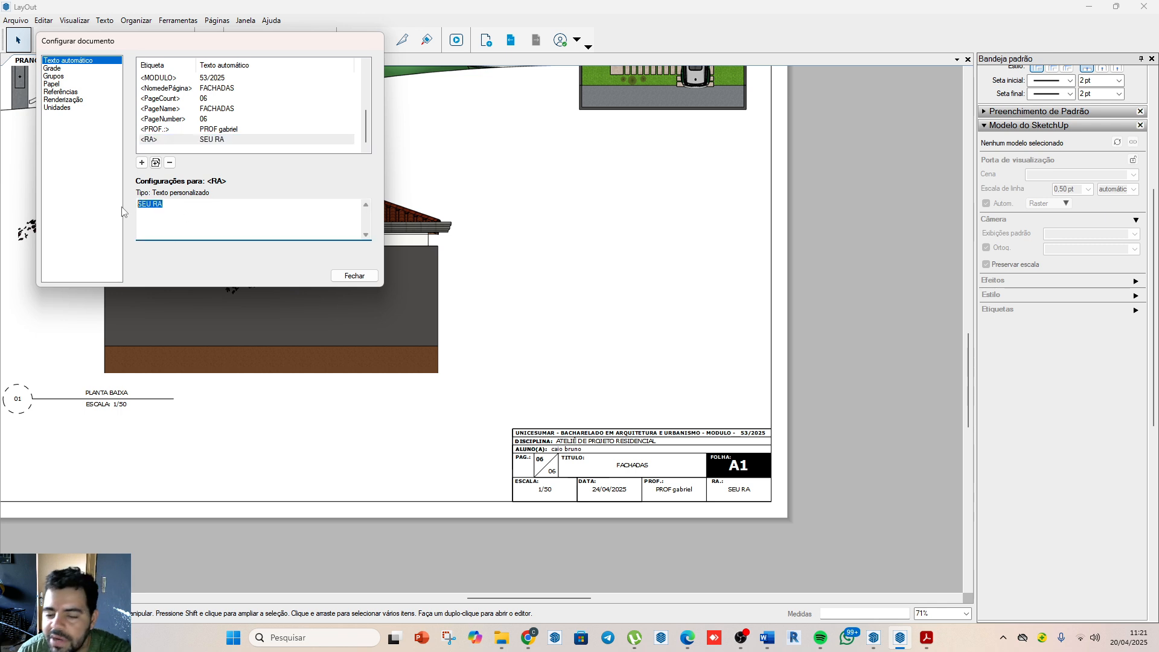
{"action": "left_click", "coordinate": [397, 510]}
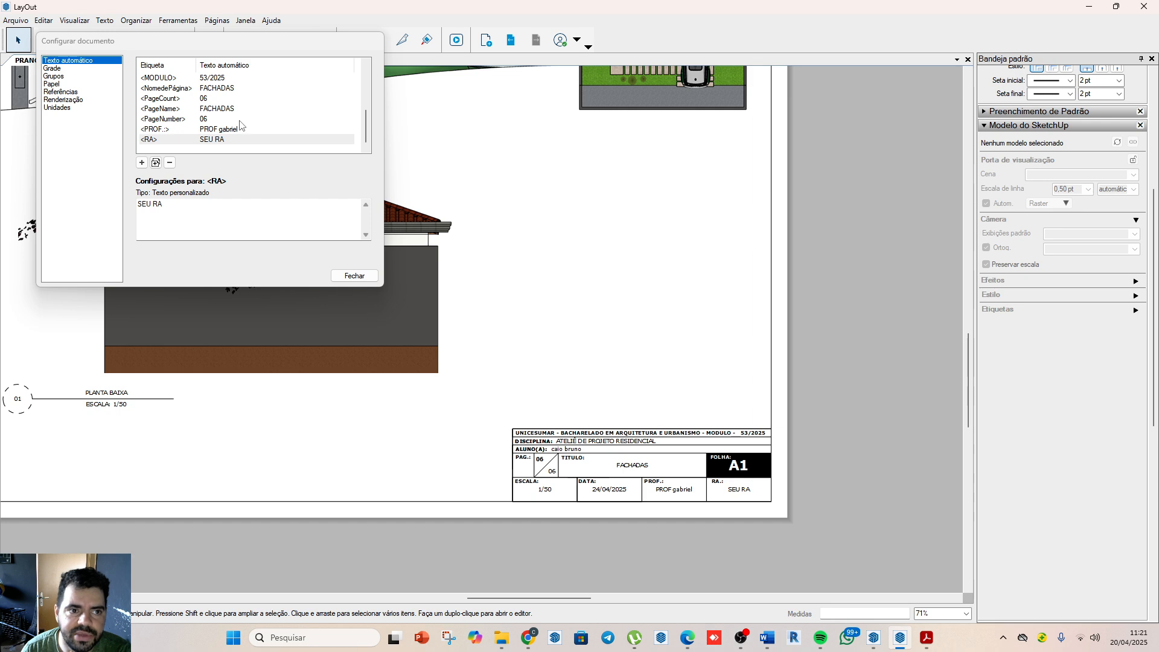
Step: Set the <ESCALA> auto-text to 1/75
{"action": "scroll", "coordinate": [236, 141], "scroll_direction": "up", "scroll_amount": 2}
{"action": "left_click", "coordinate": [207, 119]}
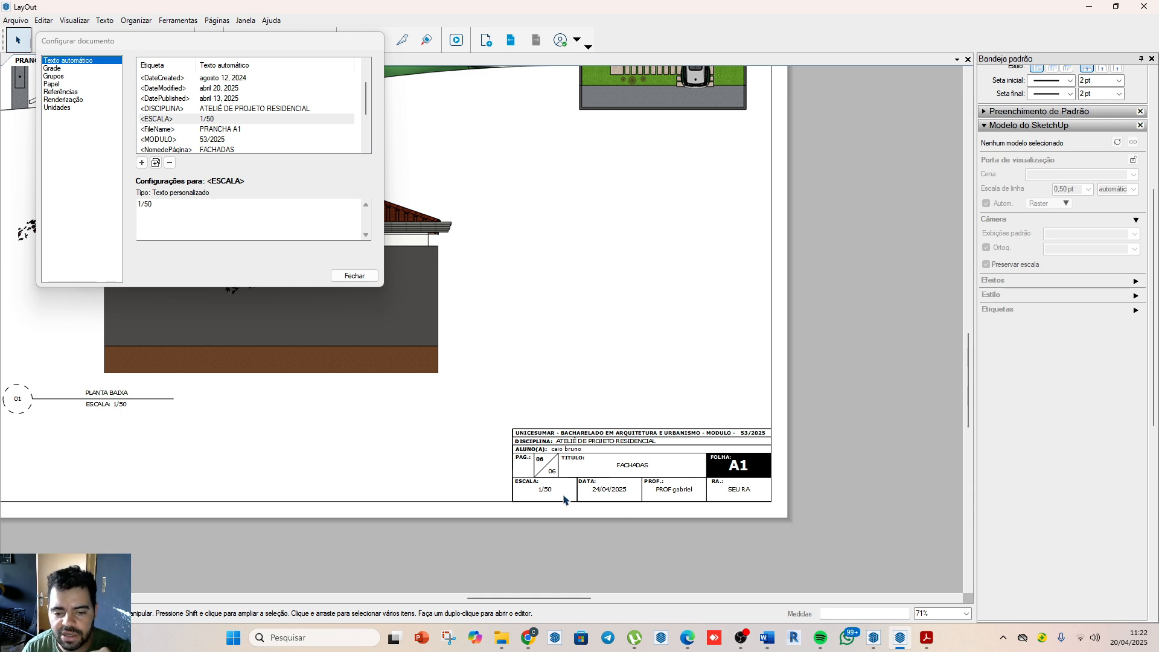
{"action": "left_click", "coordinate": [160, 203]}
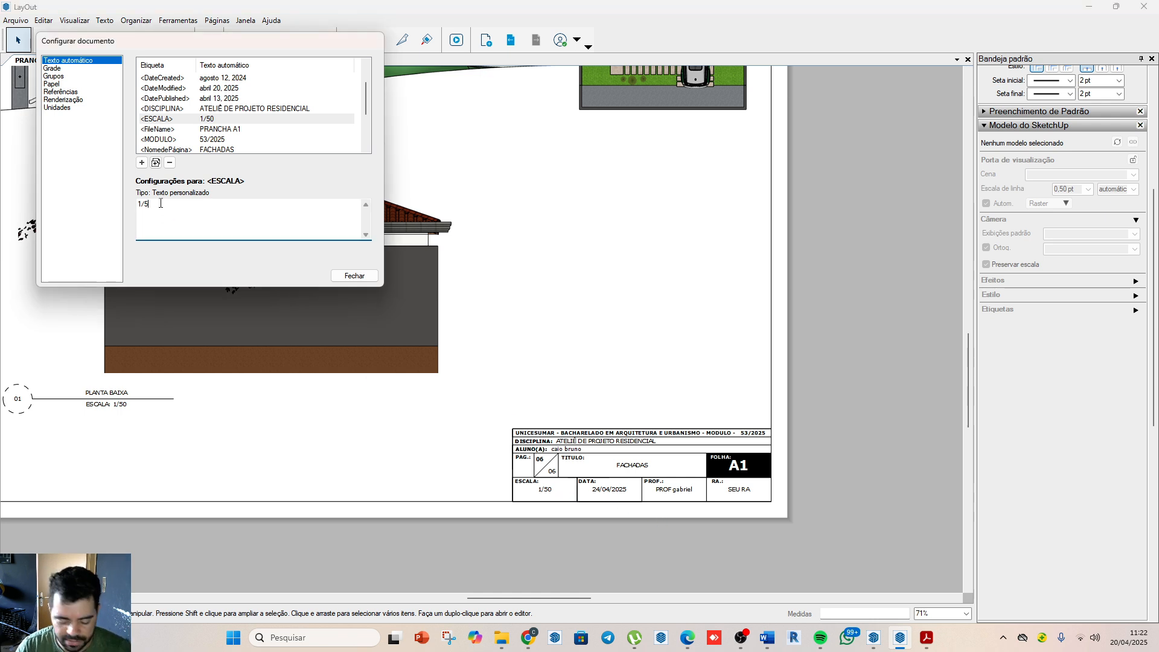
{"action": "type", "text": "75"}
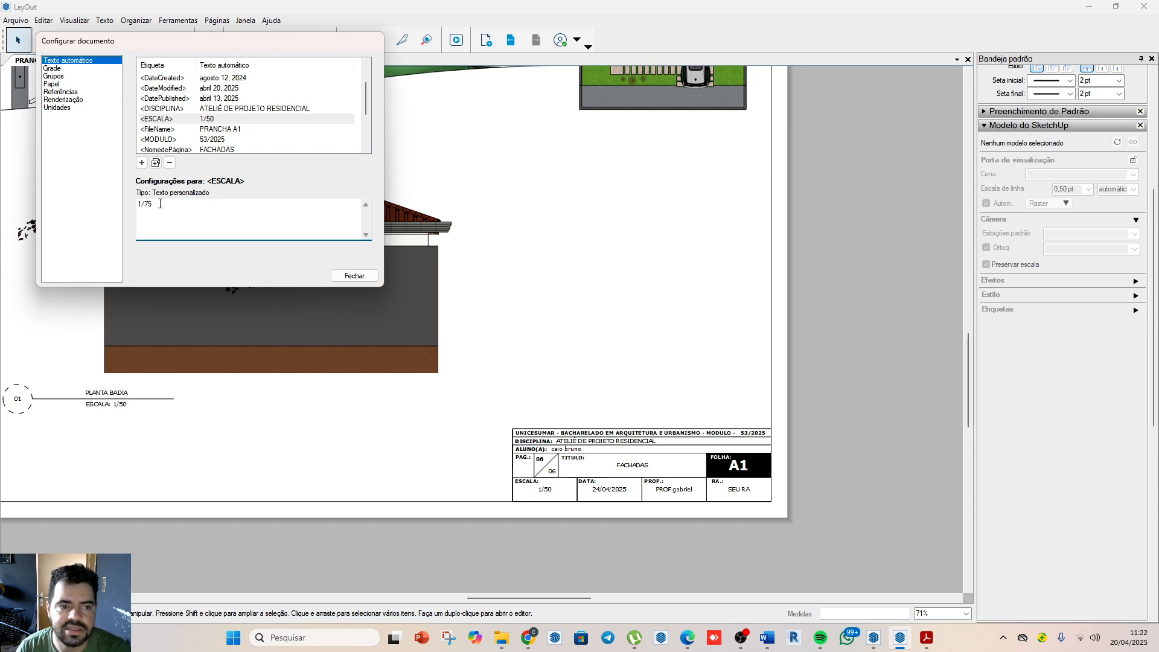
{"action": "left_click", "coordinate": [542, 473]}
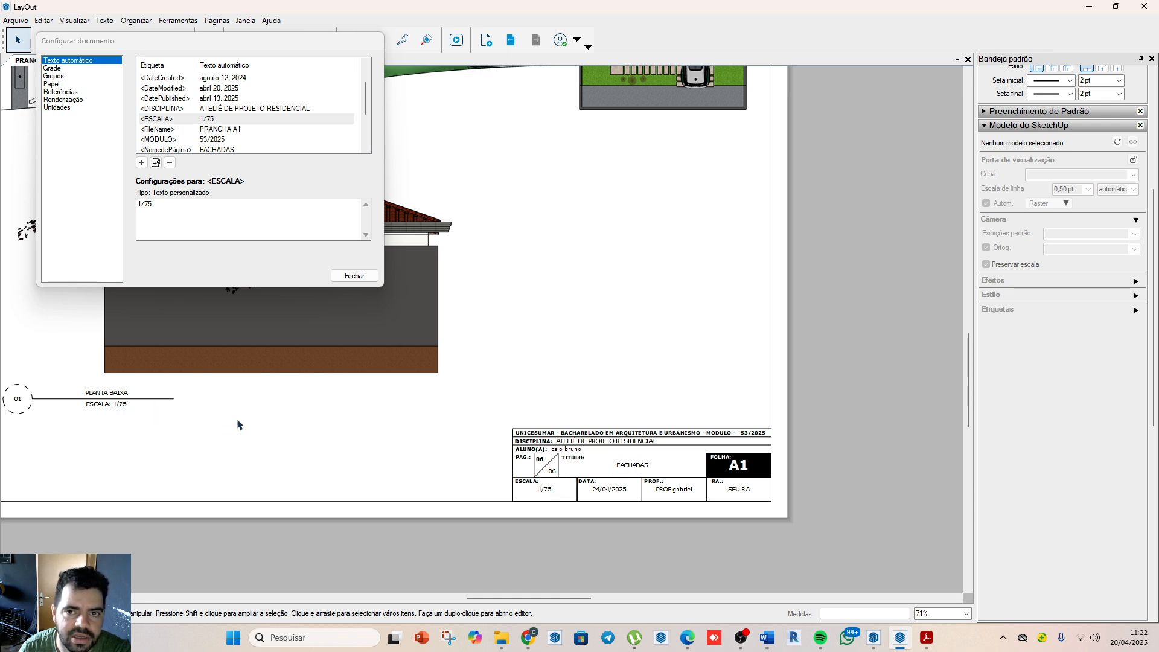
Step: Examine the scale texts of the drawing labels beneath the facades on the sheet
{"action": "scroll", "coordinate": [533, 395], "scroll_direction": "down", "scroll_amount": 5}
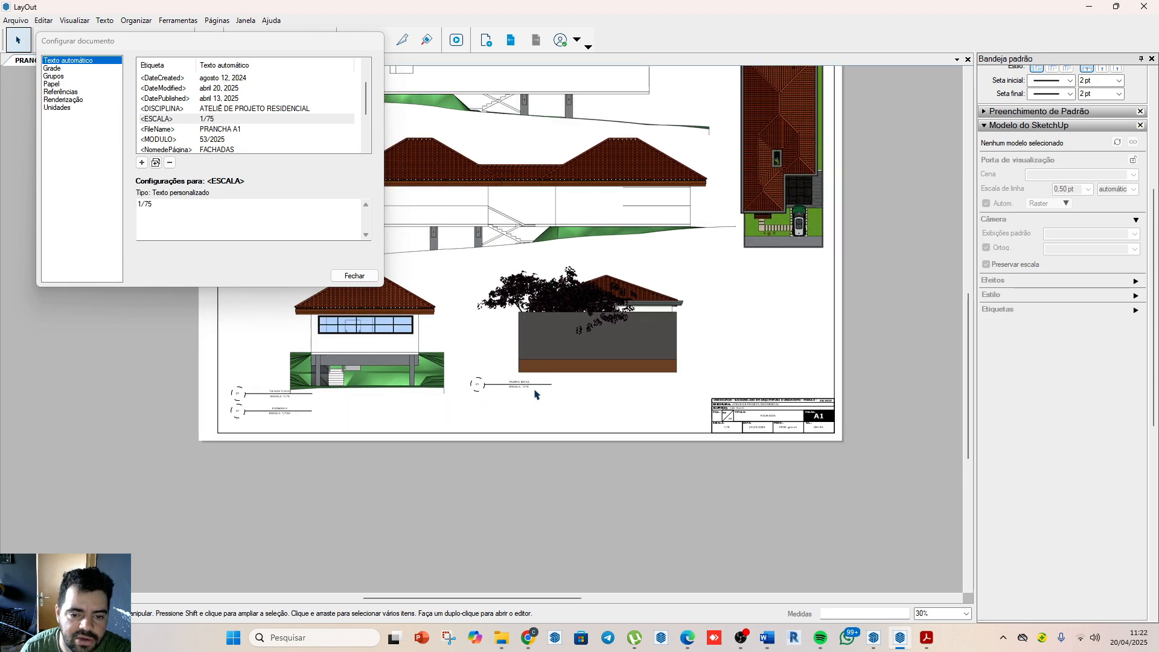
{"action": "scroll", "coordinate": [534, 394], "scroll_direction": "up", "scroll_amount": 5}
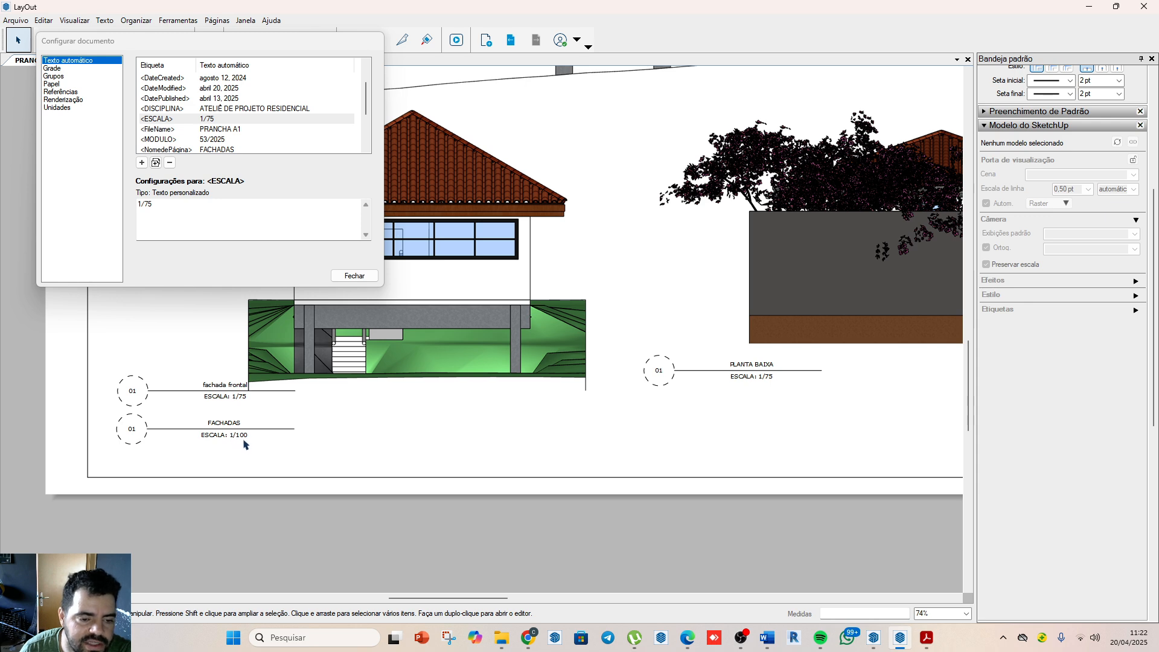
{"action": "scroll", "coordinate": [144, 430], "scroll_direction": "down", "scroll_amount": 5}
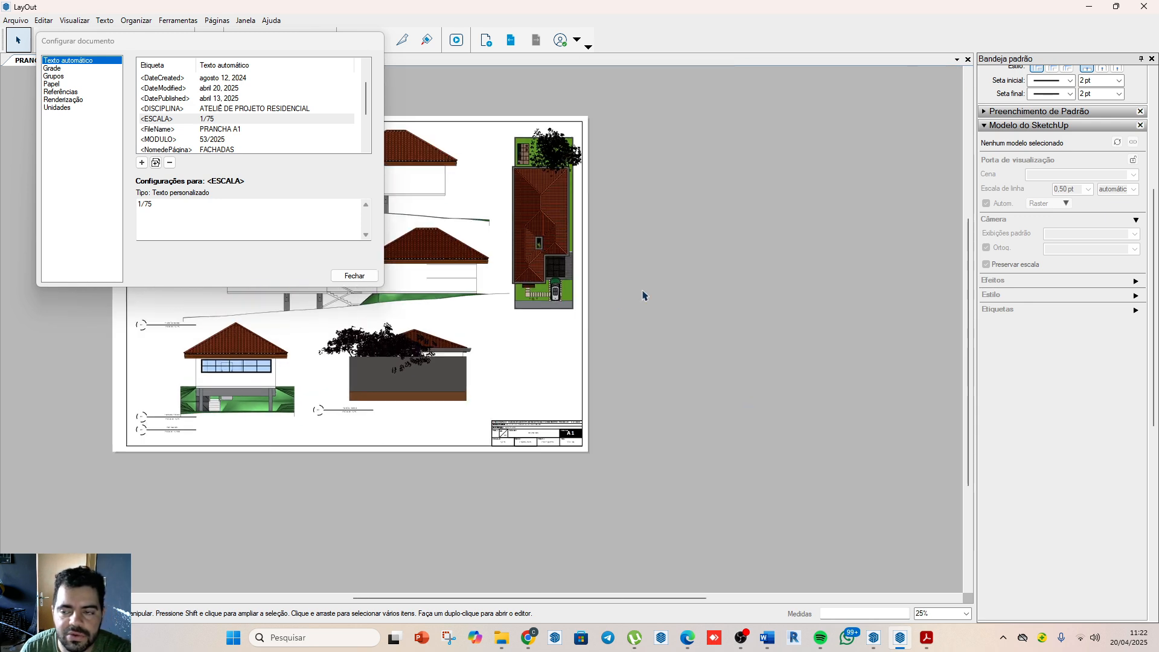
{"action": "scroll", "coordinate": [1034, 239], "scroll_direction": "up", "scroll_amount": 3}
{"action": "scroll", "coordinate": [971, 240], "scroll_direction": "up", "scroll_amount": 1}
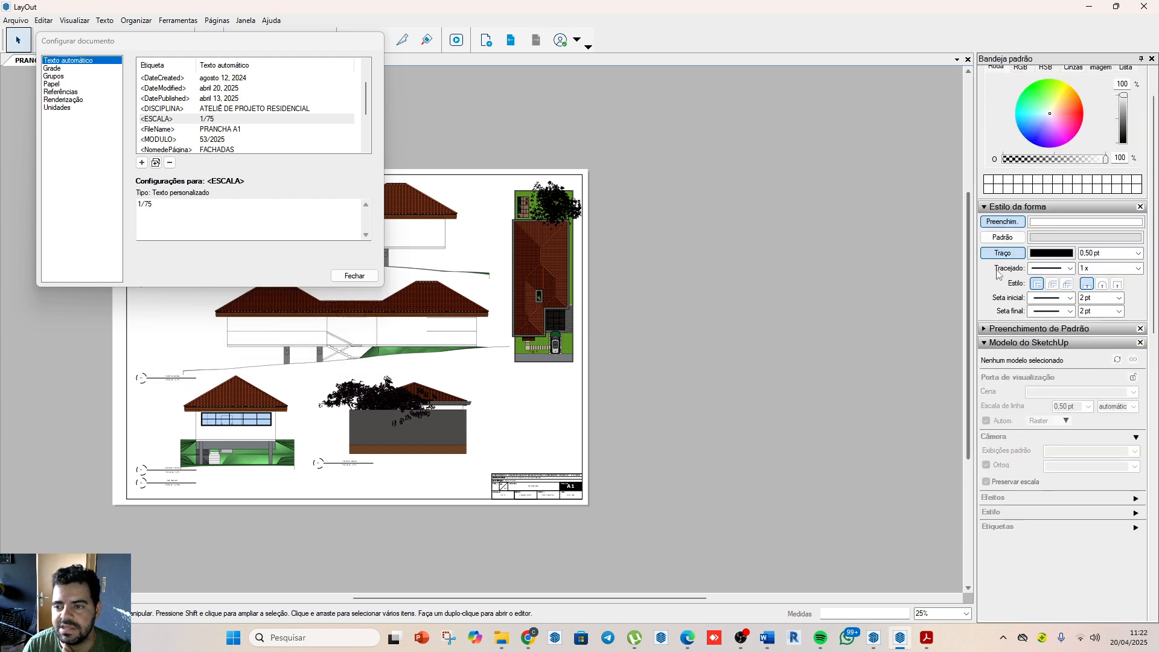
{"action": "scroll", "coordinate": [1000, 272], "scroll_direction": "up", "scroll_amount": 1}
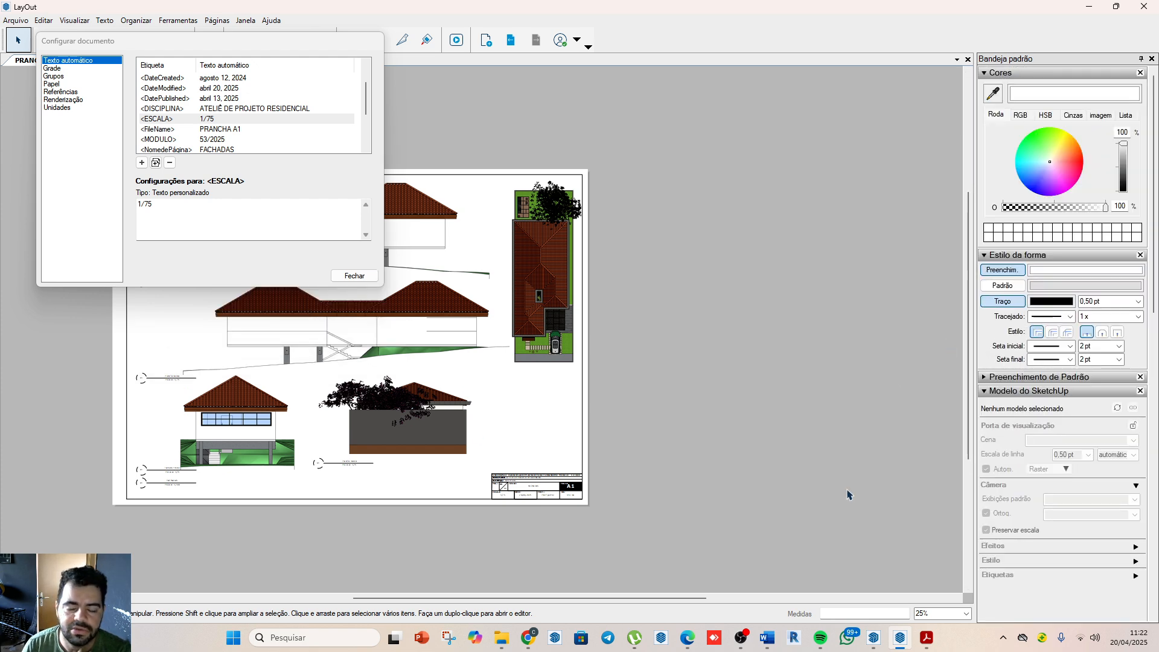
{"action": "scroll", "coordinate": [152, 483], "scroll_direction": "up", "scroll_amount": 5}
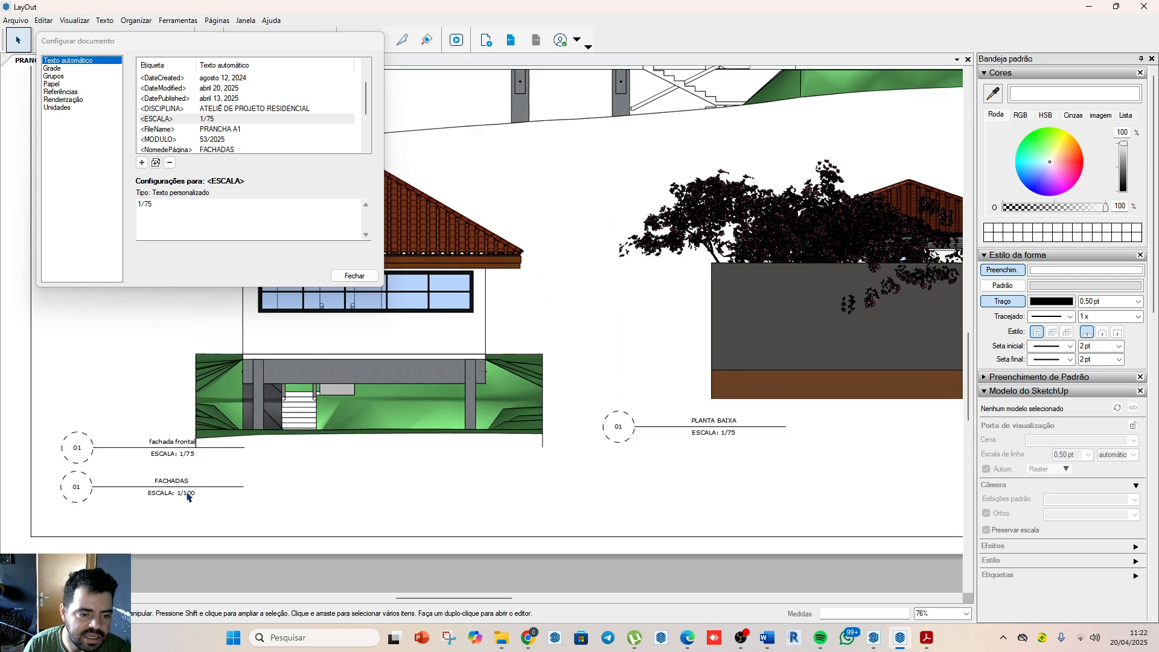
{"action": "scroll", "coordinate": [193, 496], "scroll_direction": "down", "scroll_amount": 1}
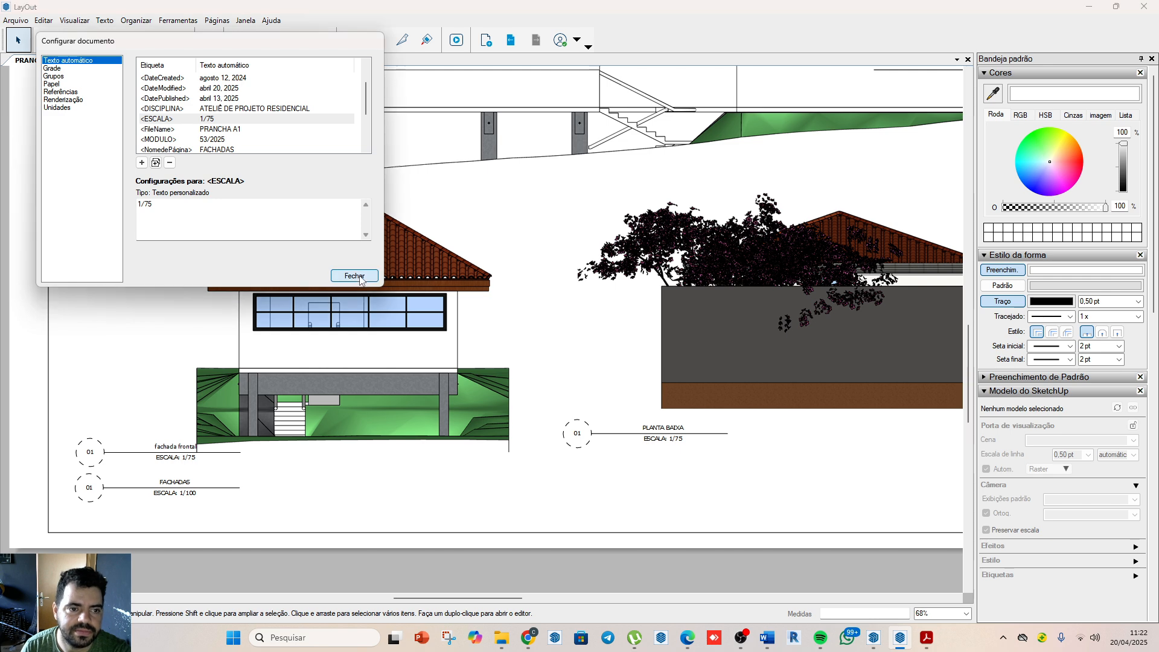
Step: Close the document setup and open the PLANTA BAIXA page
{"action": "left_click", "coordinate": [334, 278]}
{"action": "scroll", "coordinate": [308, 417], "scroll_direction": "down", "scroll_amount": 5}
{"action": "scroll", "coordinate": [308, 416], "scroll_direction": "down", "scroll_amount": 2}
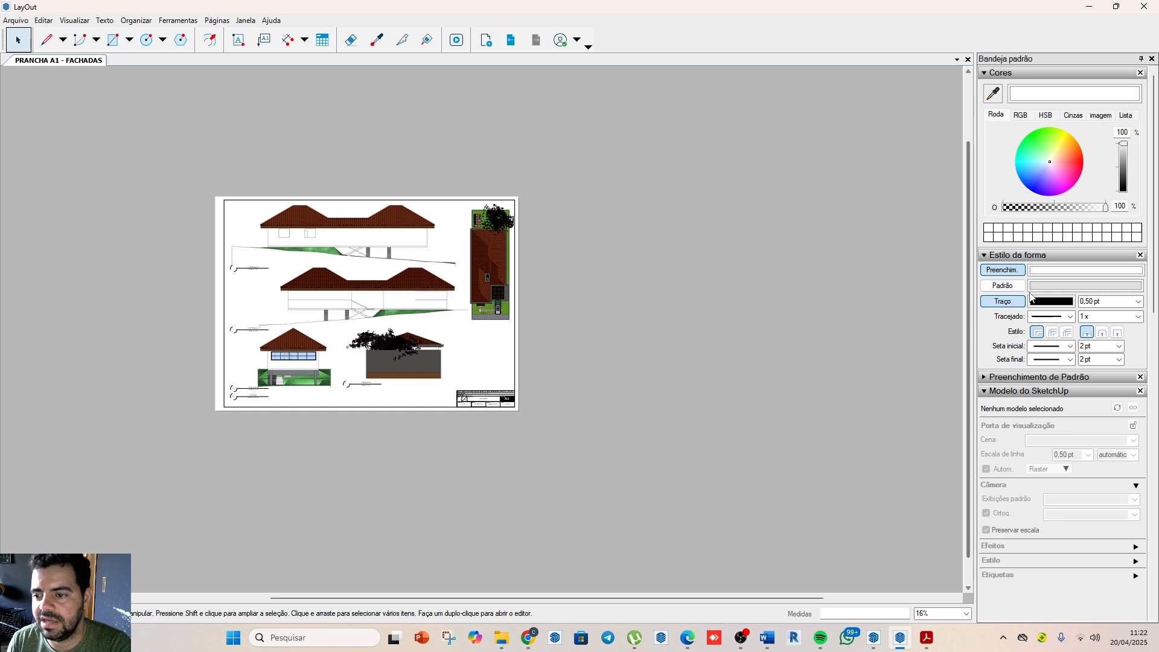
{"action": "left_click", "coordinate": [987, 257]}
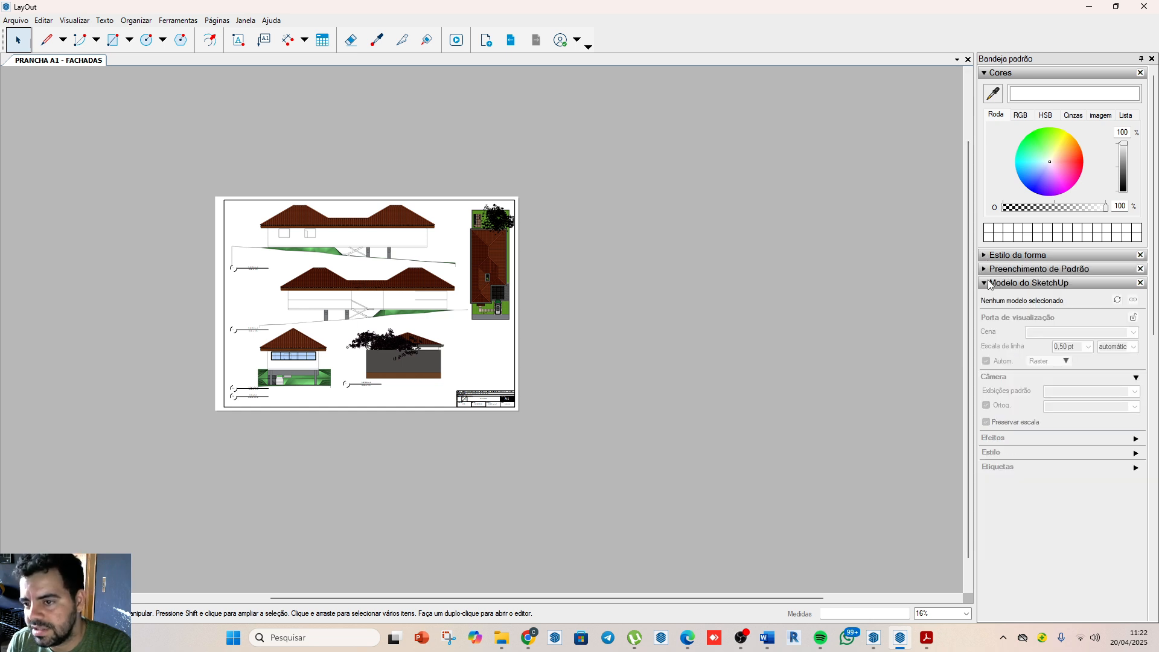
{"action": "left_click", "coordinate": [988, 283]}
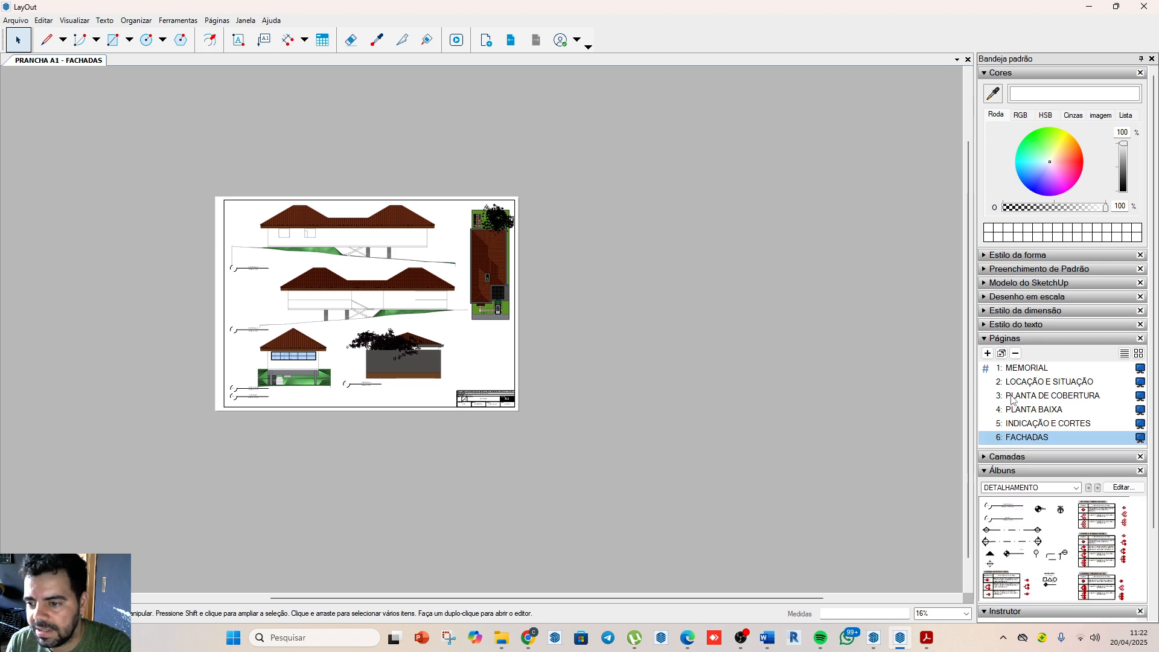
{"action": "left_click", "coordinate": [1036, 411]}
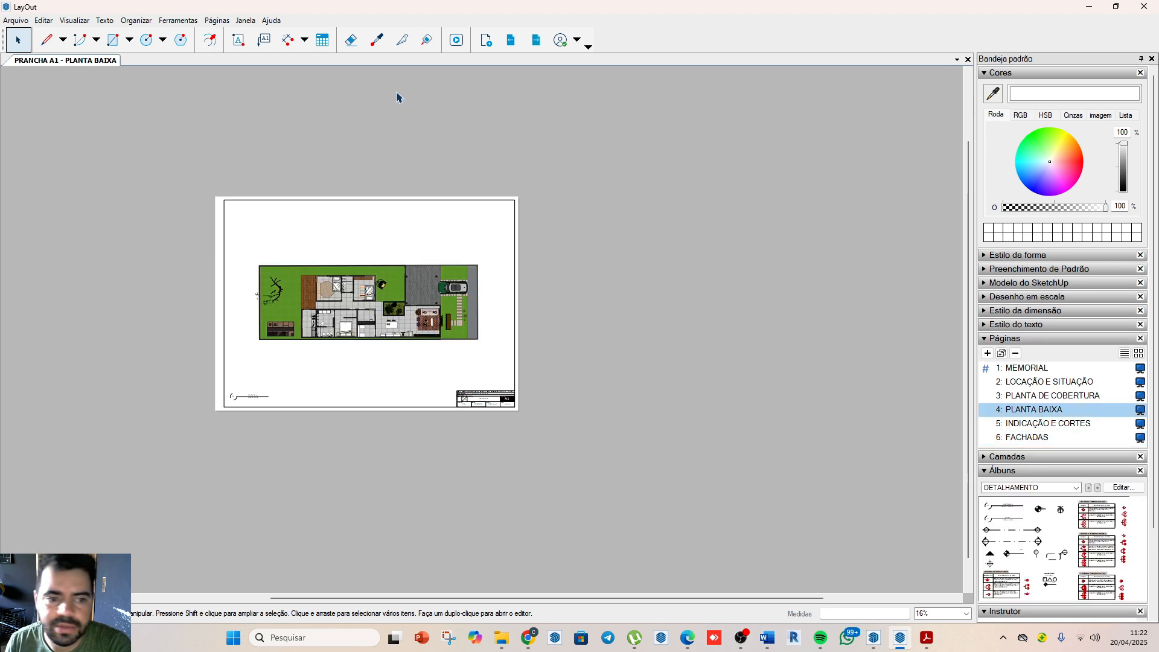
Step: Add a leader label reading "quarto do filho" from the bedroom with the round rug to above the floor plan
{"action": "scroll", "coordinate": [320, 362], "scroll_direction": "up", "scroll_amount": 5}
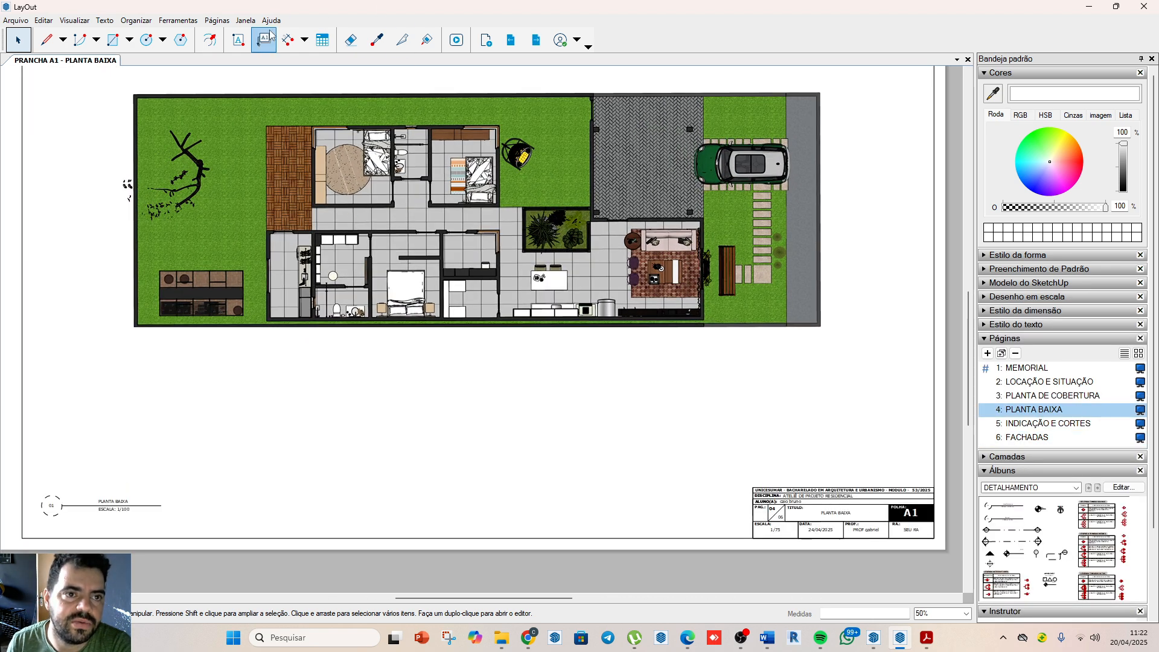
{"action": "left_click", "coordinate": [265, 40]}
{"action": "scroll", "coordinate": [253, 356], "scroll_direction": "down", "scroll_amount": 3}
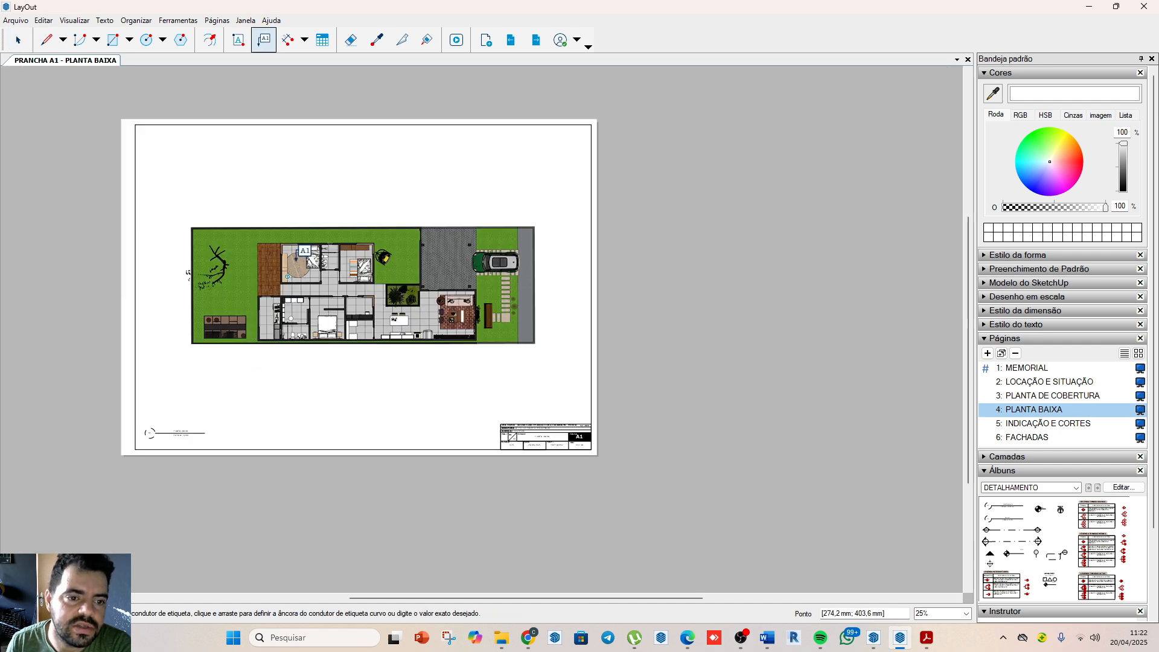
{"action": "left_click", "coordinate": [296, 258]}
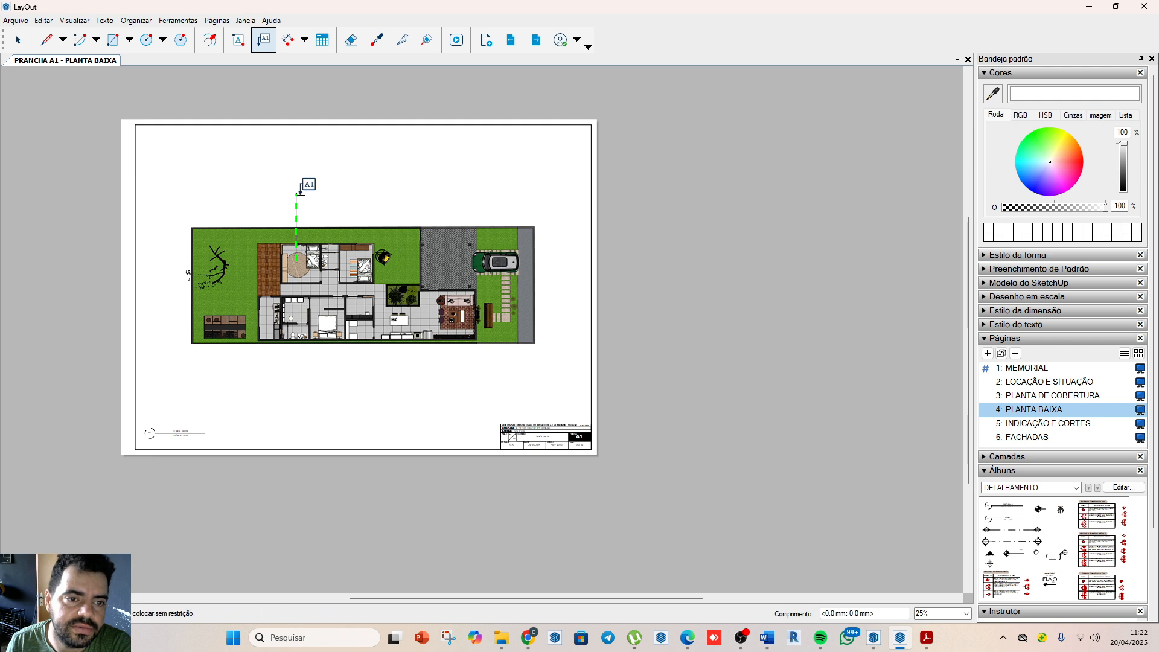
{"action": "left_click", "coordinate": [300, 193]}
{"action": "key", "text": "BackSpace"}
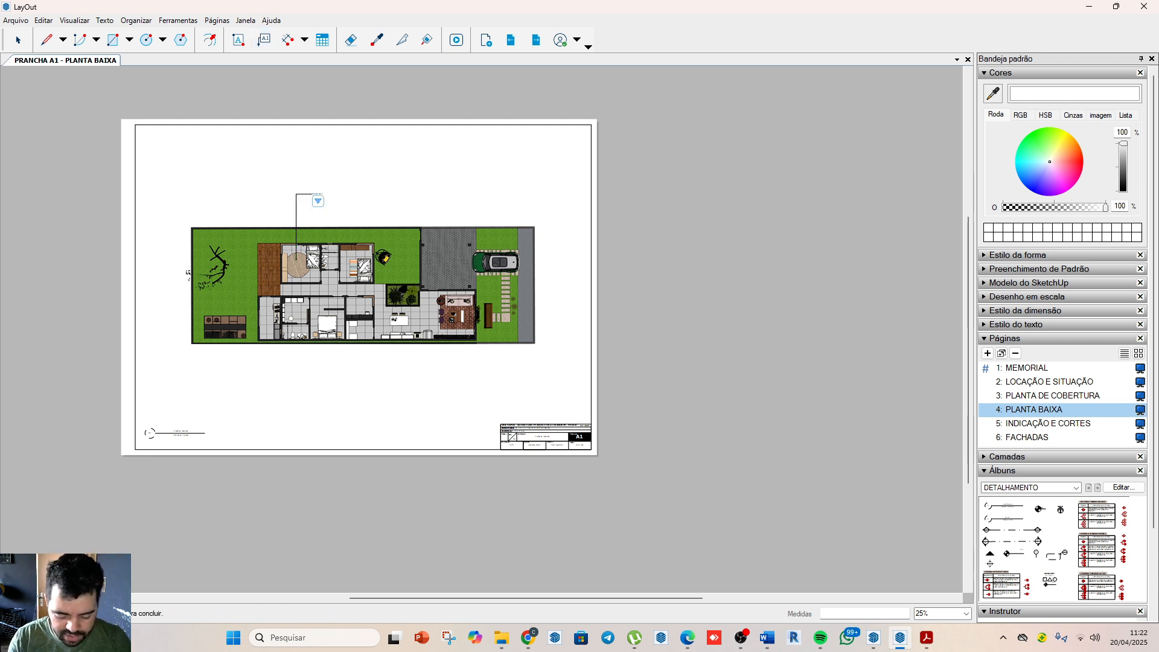
{"action": "scroll", "coordinate": [336, 150], "scroll_direction": "up", "scroll_amount": 3}
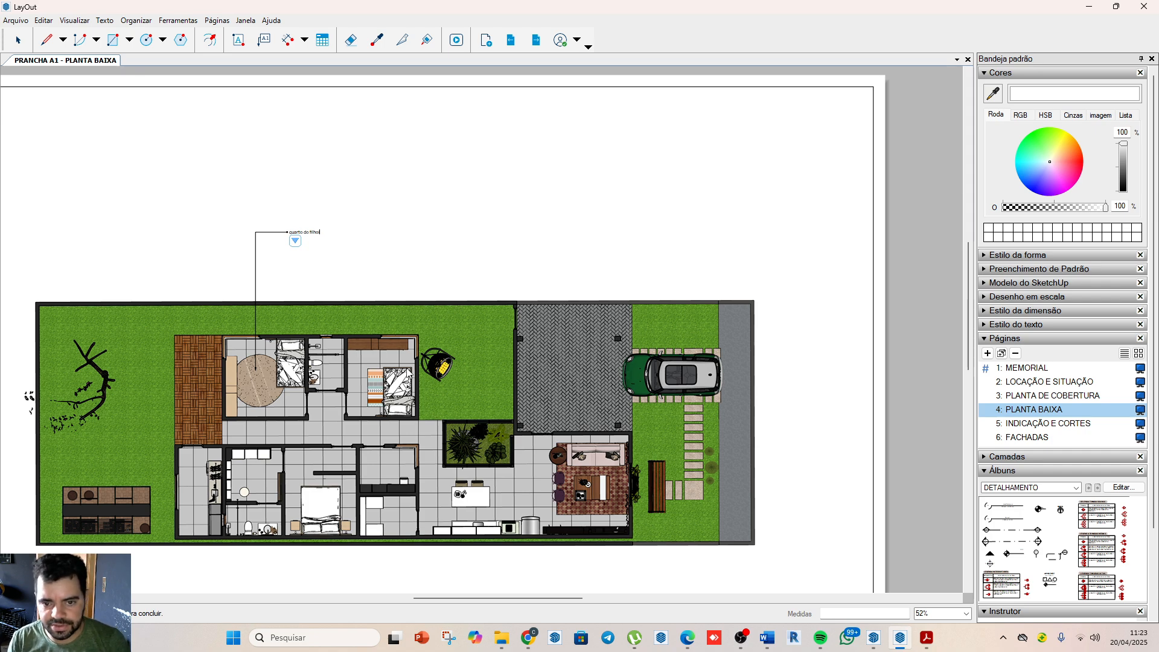
{"action": "scroll", "coordinate": [324, 260], "scroll_direction": "up", "scroll_amount": 2}
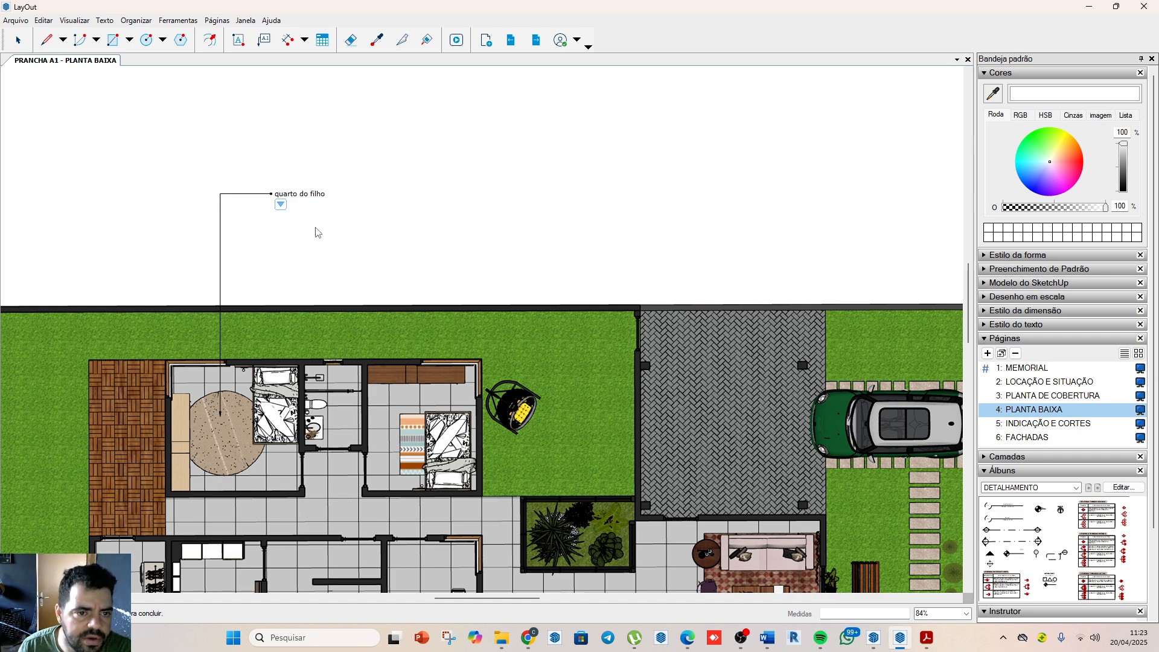
{"action": "key", "text": "Escape"}
{"action": "key", "text": "space"}
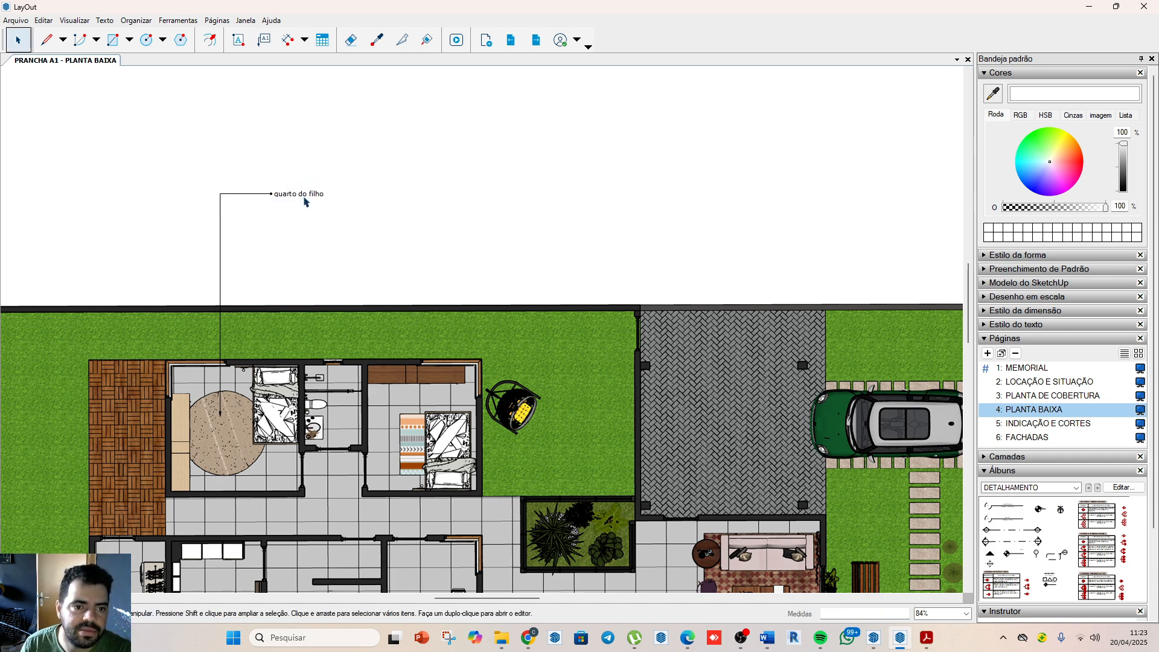
Step: Set the text size of the "quarto do filho" label to 28 pt
{"action": "left_click", "coordinate": [305, 198]}
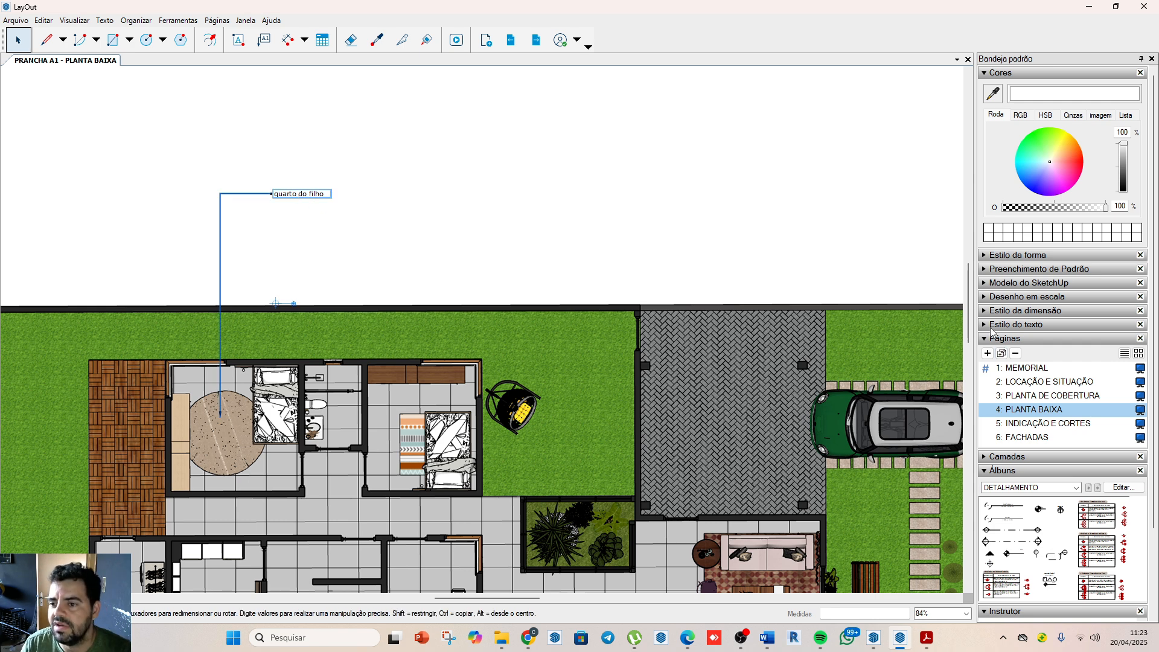
{"action": "left_click", "coordinate": [992, 325]}
{"action": "left_click", "coordinate": [1118, 457]}
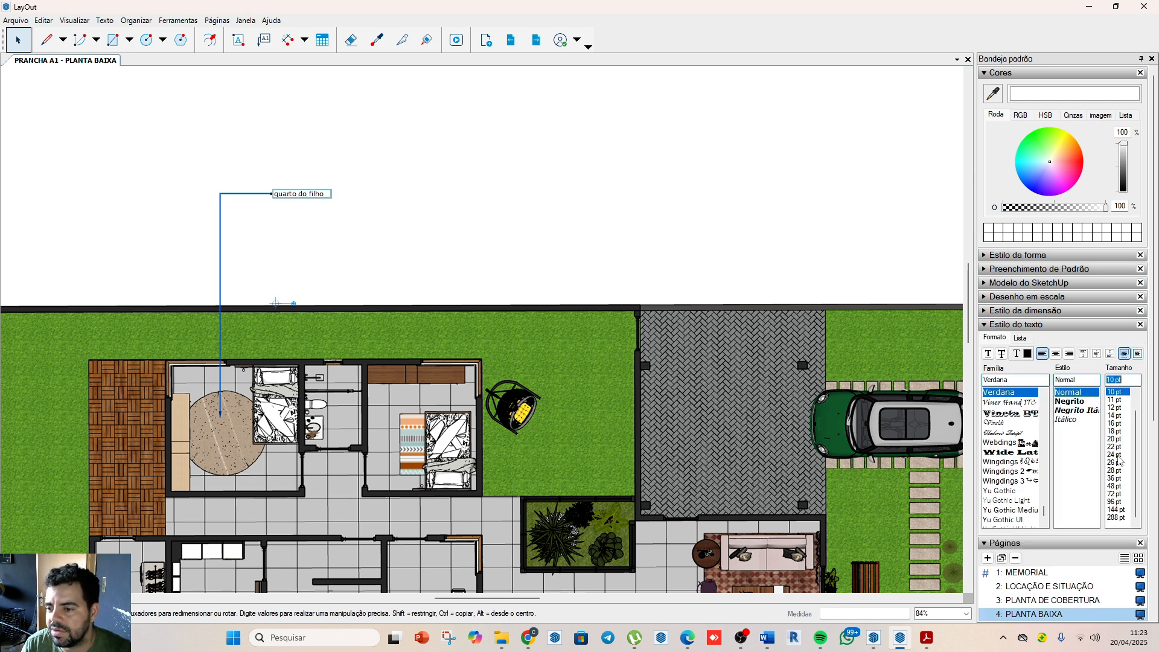
{"action": "left_click", "coordinate": [1117, 455]}
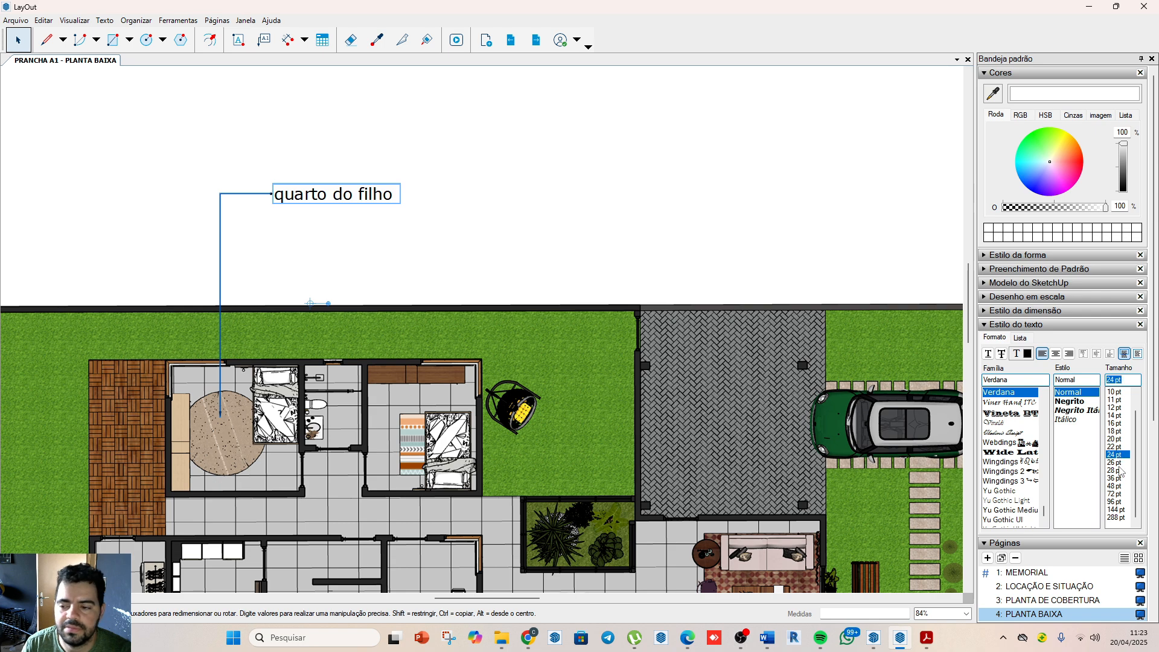
{"action": "left_click", "coordinate": [1117, 470]}
{"action": "left_click", "coordinate": [463, 128]}
{"action": "scroll", "coordinate": [464, 128], "scroll_direction": "down", "scroll_amount": 3}
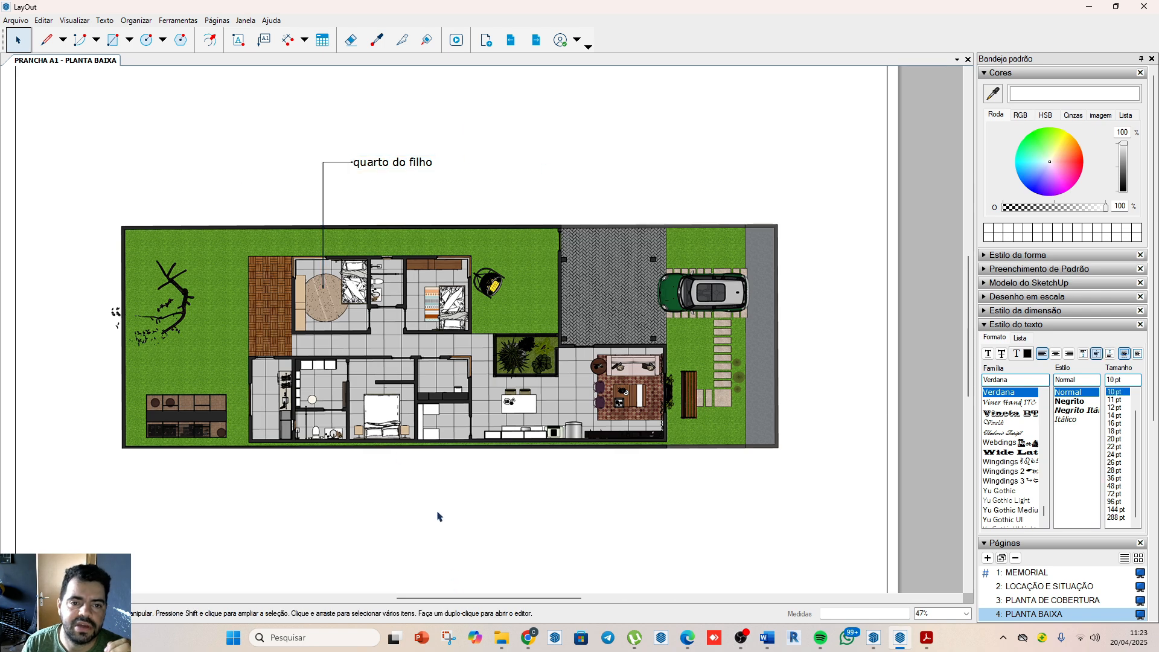
{"action": "scroll", "coordinate": [408, 287], "scroll_direction": "down", "scroll_amount": 3}
{"action": "scroll", "coordinate": [363, 326], "scroll_direction": "up", "scroll_amount": 3}
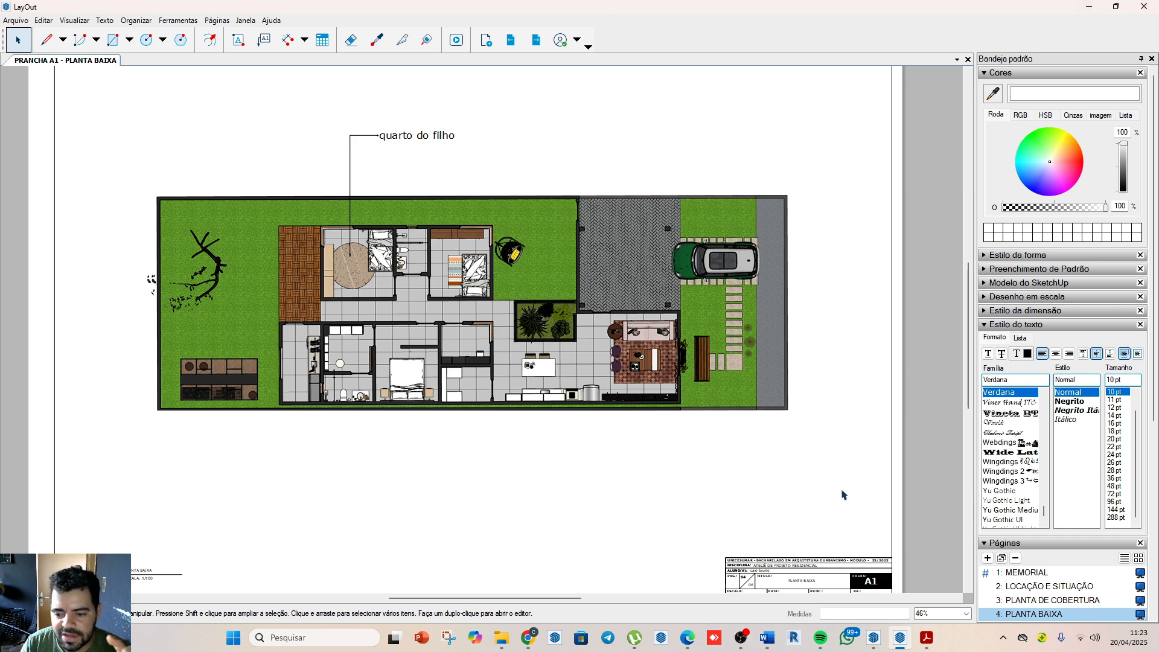
Step: Open the LOCAÇÃO E SITUAÇÃO page and select the site plan viewport
{"action": "scroll", "coordinate": [785, 507], "scroll_direction": "down", "scroll_amount": 3}
{"action": "scroll", "coordinate": [738, 519], "scroll_direction": "up", "scroll_amount": 2}
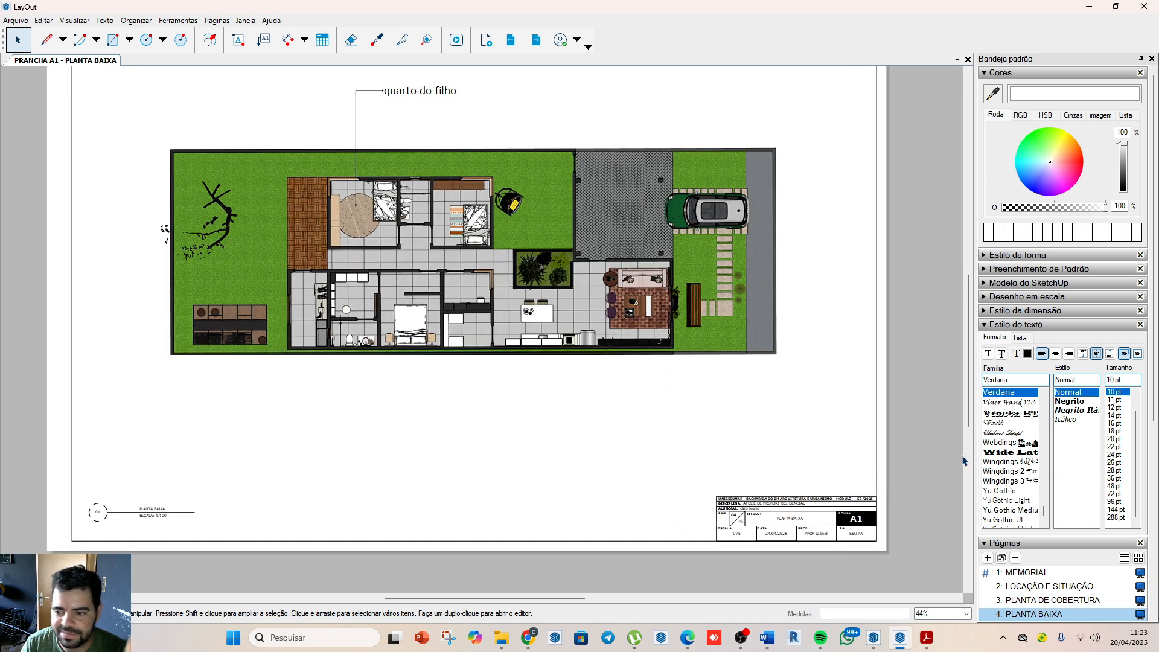
{"action": "left_click", "coordinate": [1018, 587]}
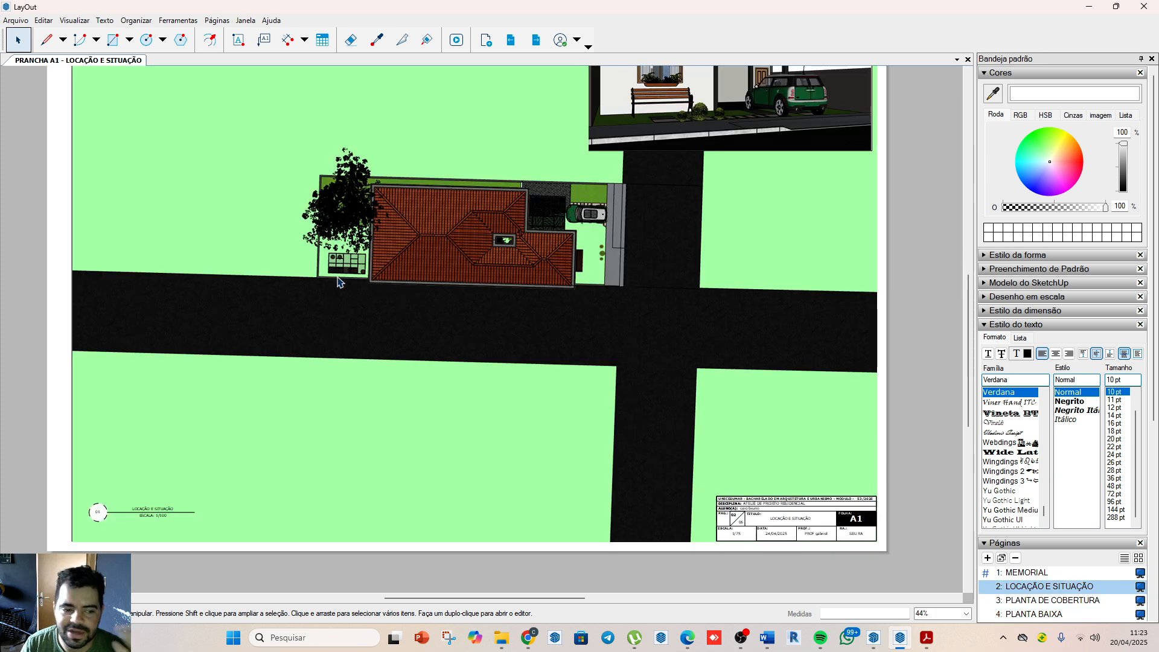
{"action": "scroll", "coordinate": [337, 282], "scroll_direction": "down", "scroll_amount": 3}
{"action": "scroll", "coordinate": [634, 410], "scroll_direction": "up", "scroll_amount": 1}
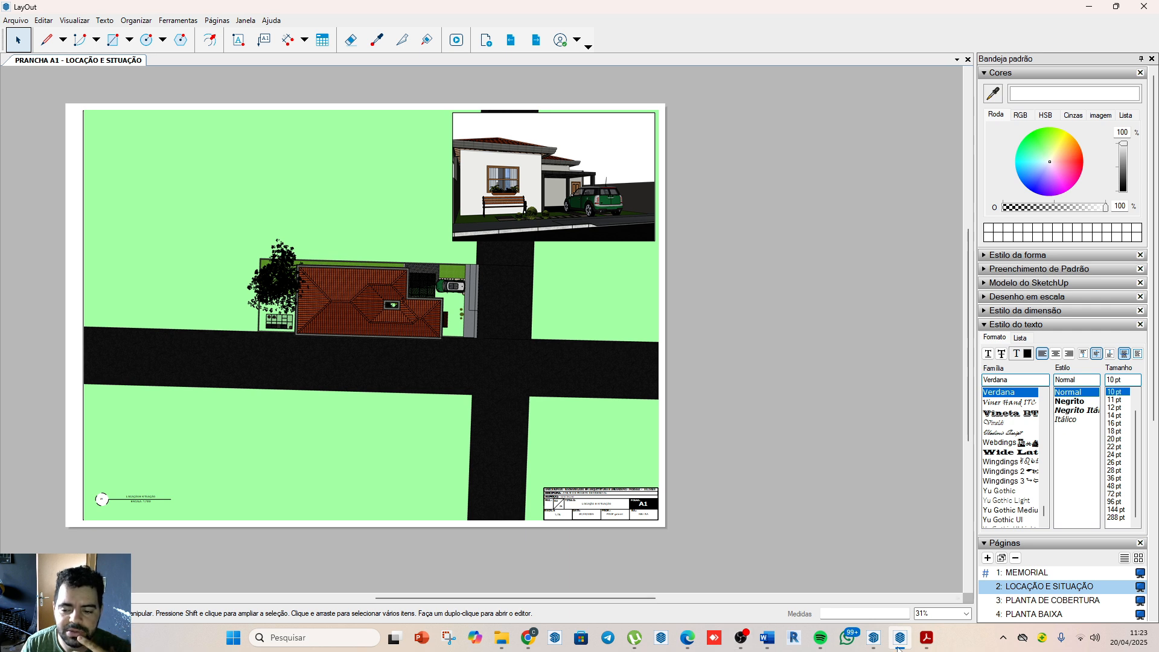
{"action": "left_click", "coordinate": [448, 377]}
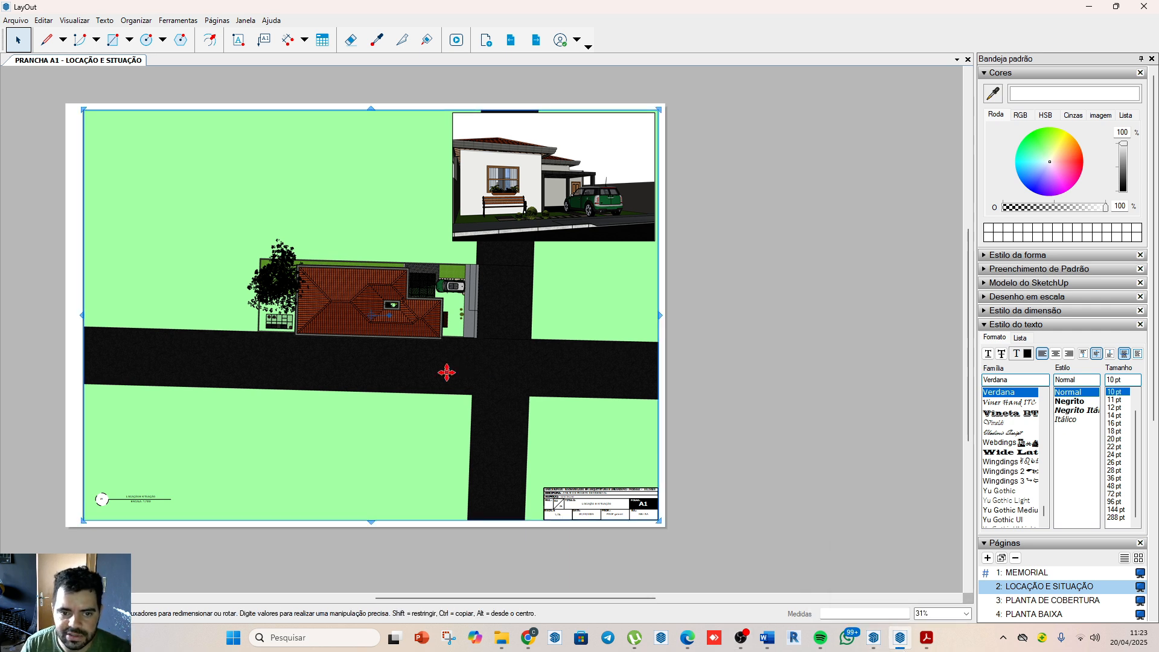
Step: Switch to the BASE model in SketchUp and display its solar north line near the house
{"action": "left_click", "coordinate": [869, 644]}
{"action": "scroll", "coordinate": [528, 340], "scroll_direction": "down", "scroll_amount": 4}
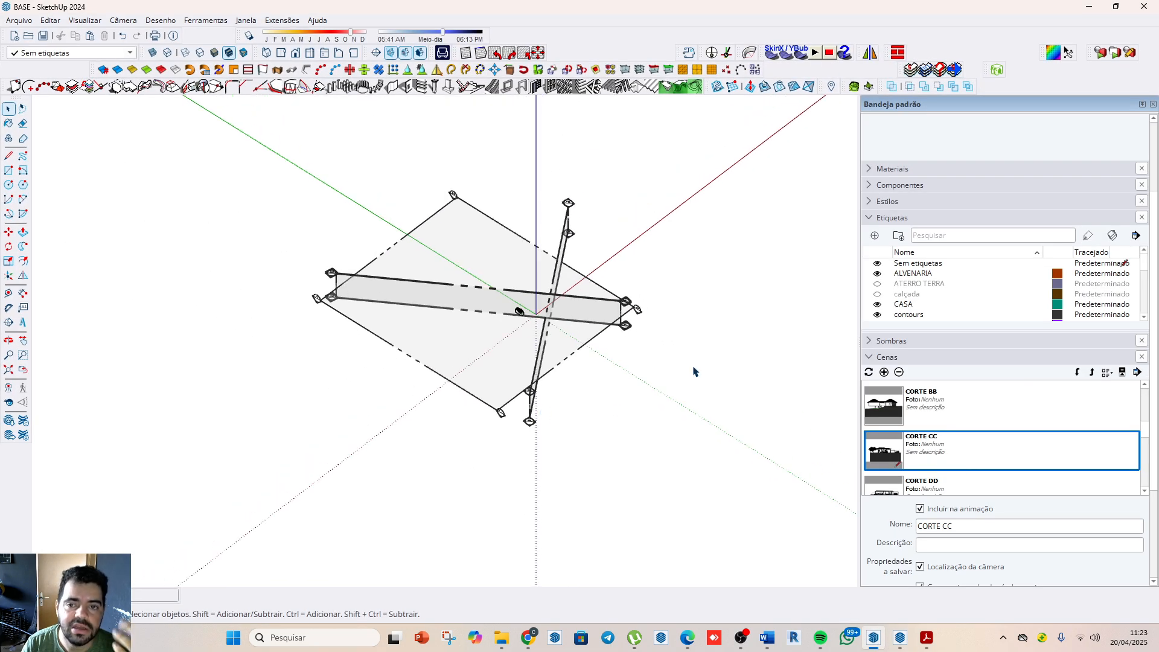
{"action": "left_click", "coordinate": [713, 52]}
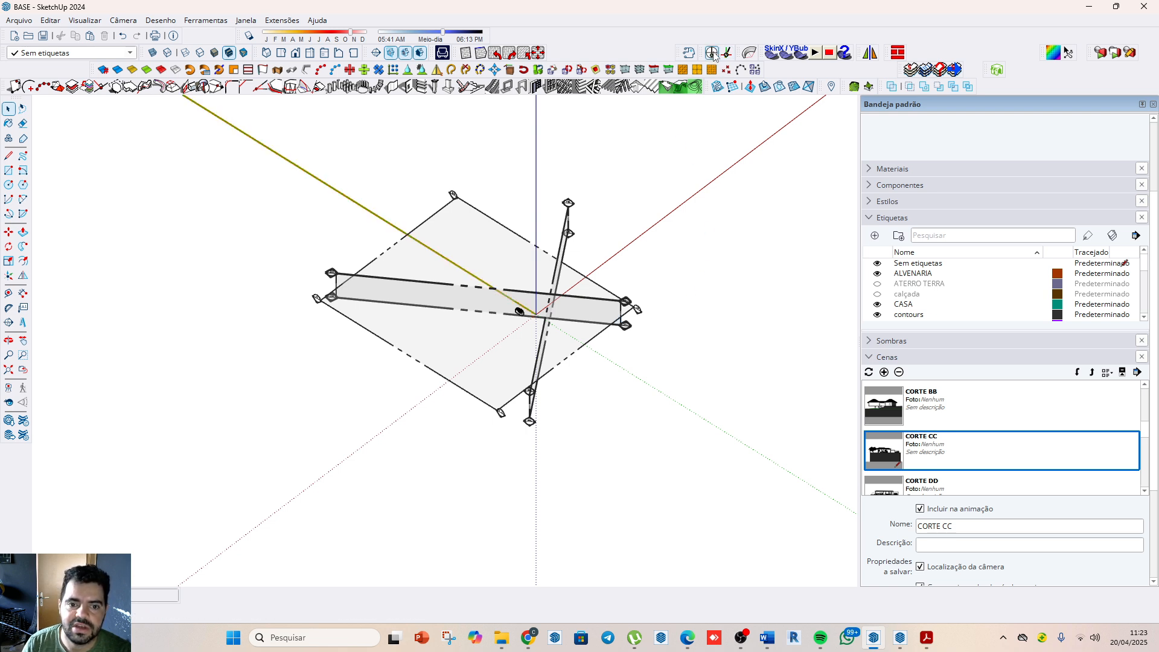
{"action": "scroll", "coordinate": [517, 309], "scroll_direction": "up", "scroll_amount": 6}
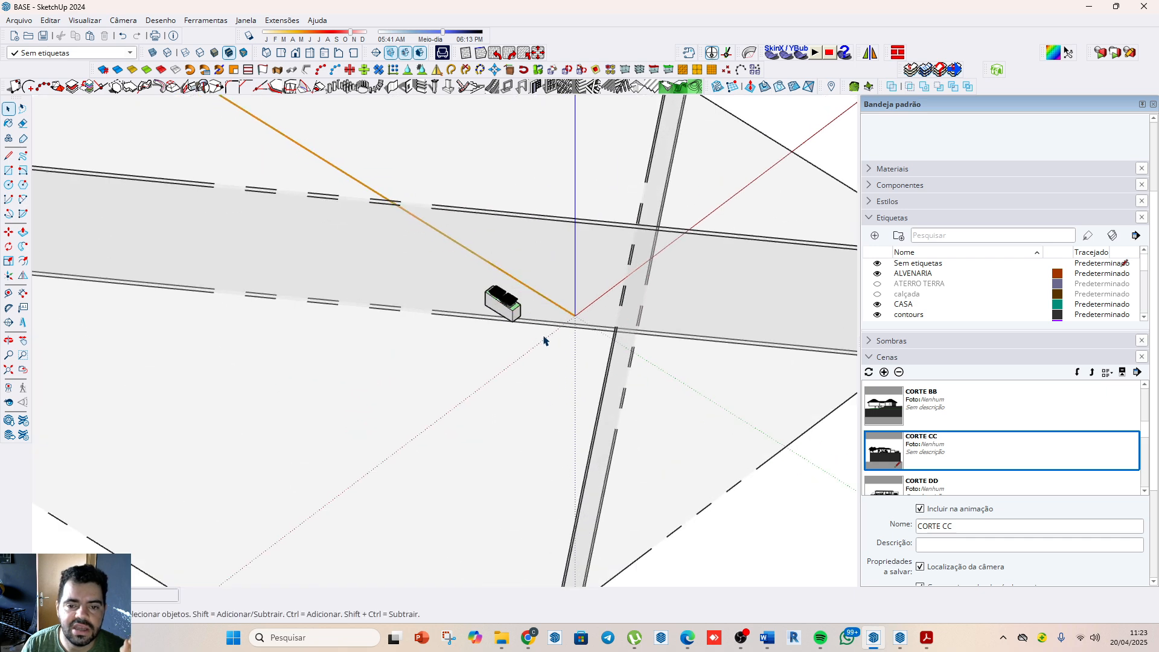
{"action": "scroll", "coordinate": [494, 309], "scroll_direction": "up", "scroll_amount": 5}
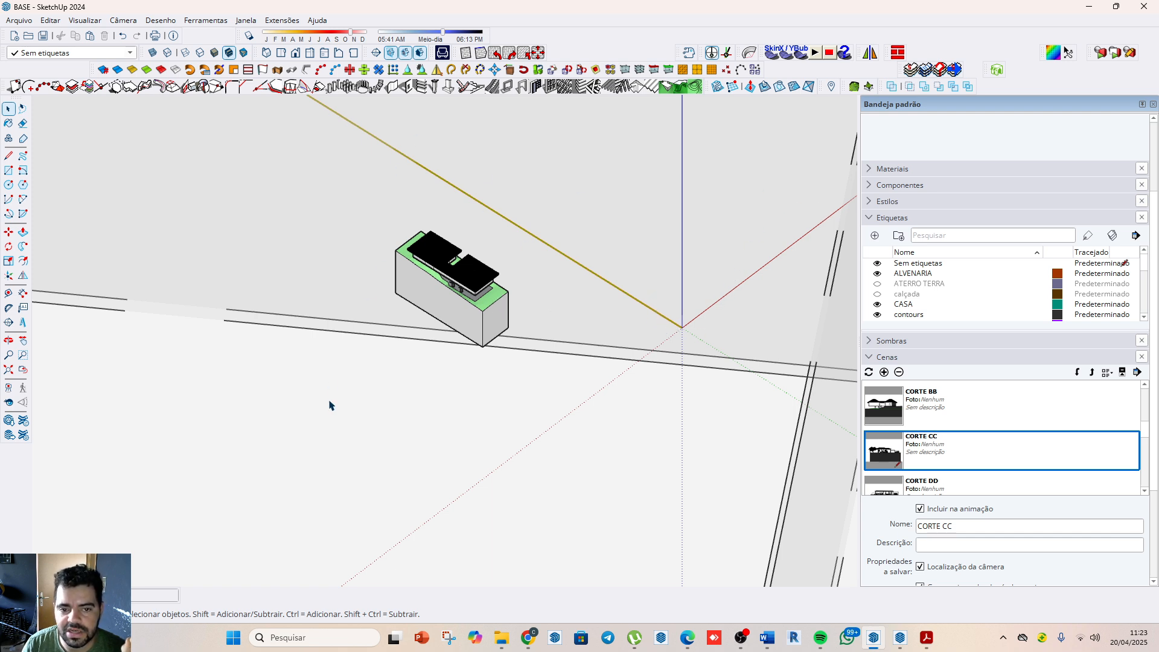
Step: Switch back to LayOut and relink the site plan viewport's model reference to BASE.skp
{"action": "left_click", "coordinate": [900, 647]}
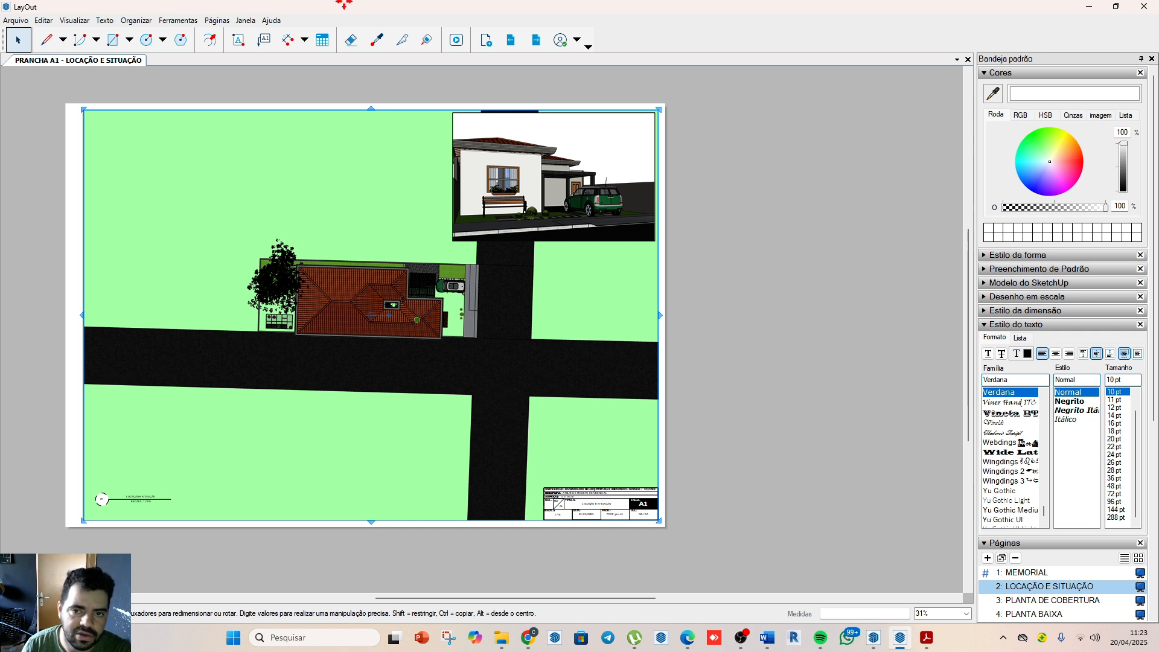
{"action": "right_click", "coordinate": [321, 444]}
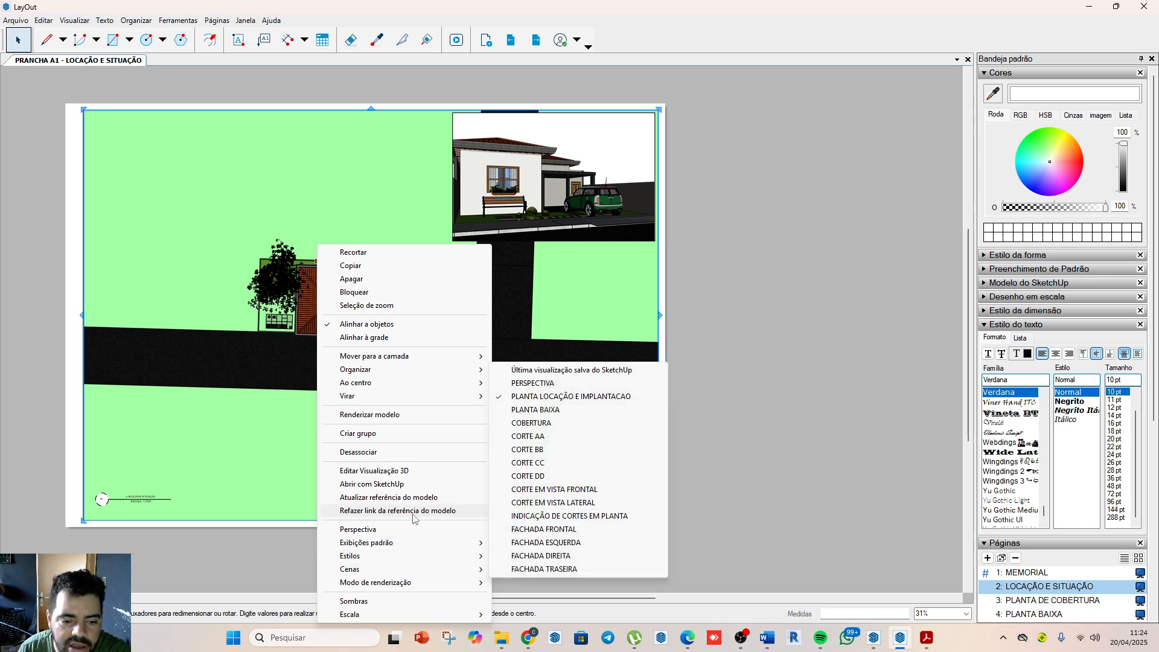
{"action": "left_click", "coordinate": [413, 511]}
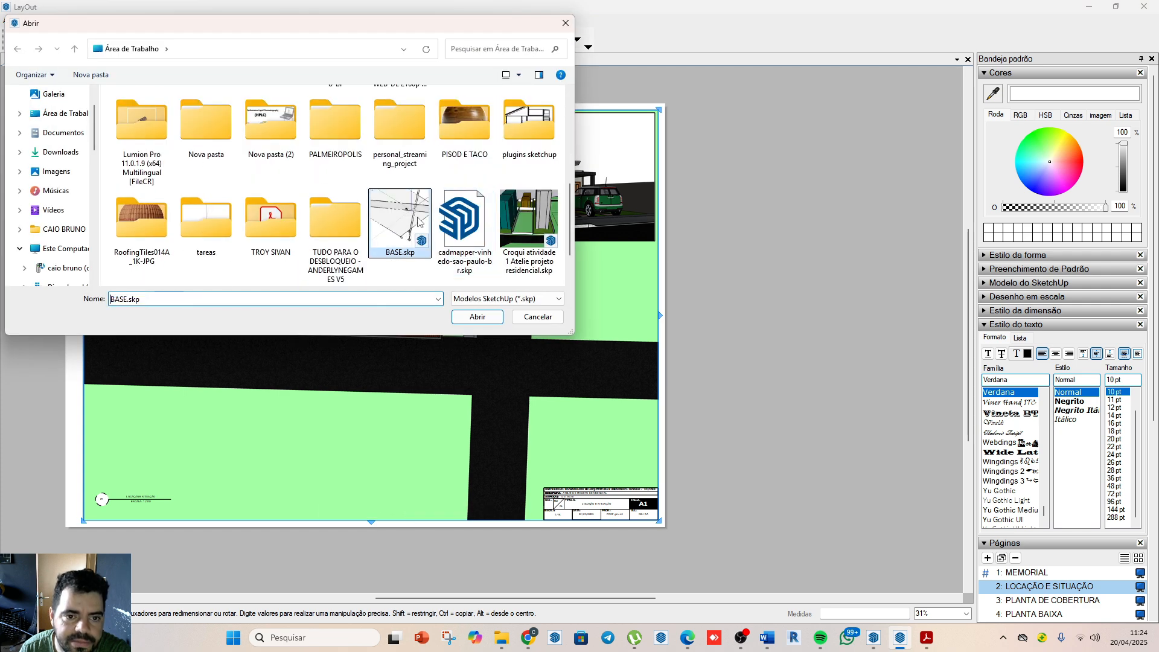
{"action": "left_click", "coordinate": [476, 317]}
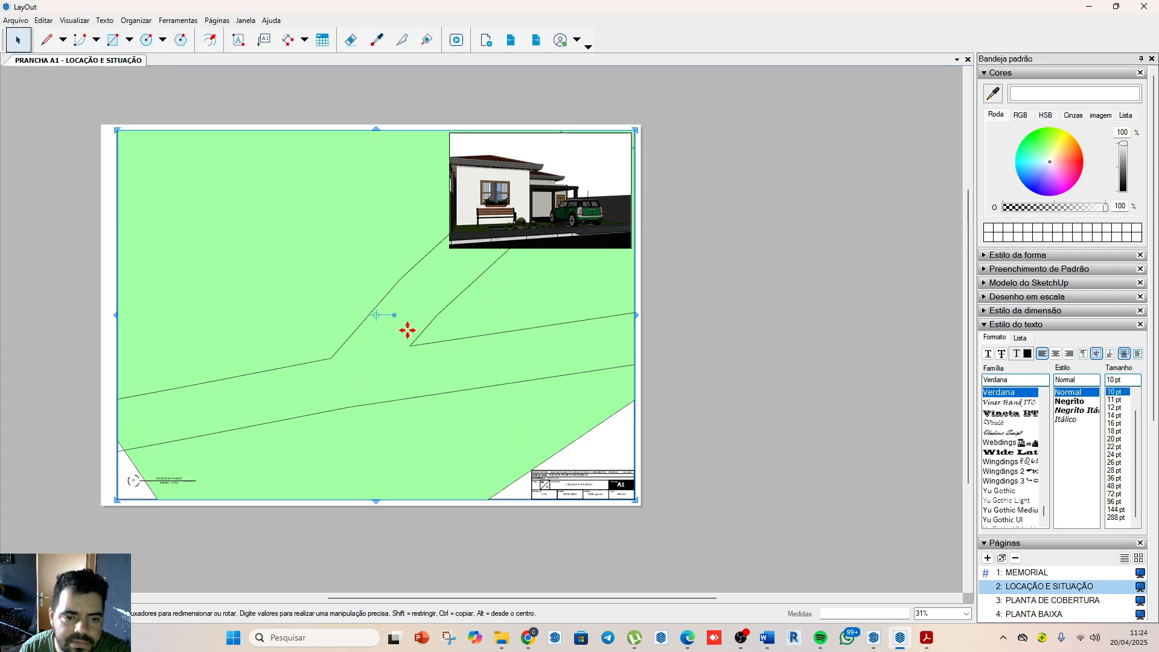
Step: Move the perspective viewport from the sheet's corner to the middle of the site plan and delete the white frame behind it
{"action": "scroll", "coordinate": [407, 330], "scroll_direction": "down", "scroll_amount": 3}
{"action": "scroll", "coordinate": [383, 365], "scroll_direction": "up", "scroll_amount": 2}
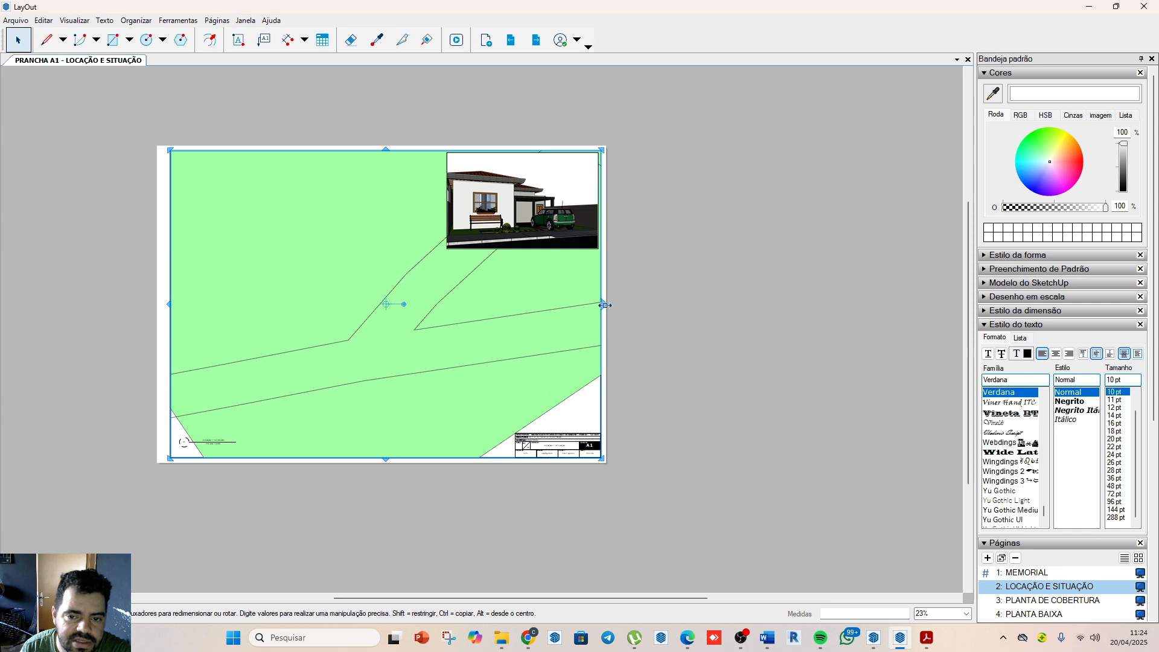
{"action": "left_click", "coordinate": [488, 230]}
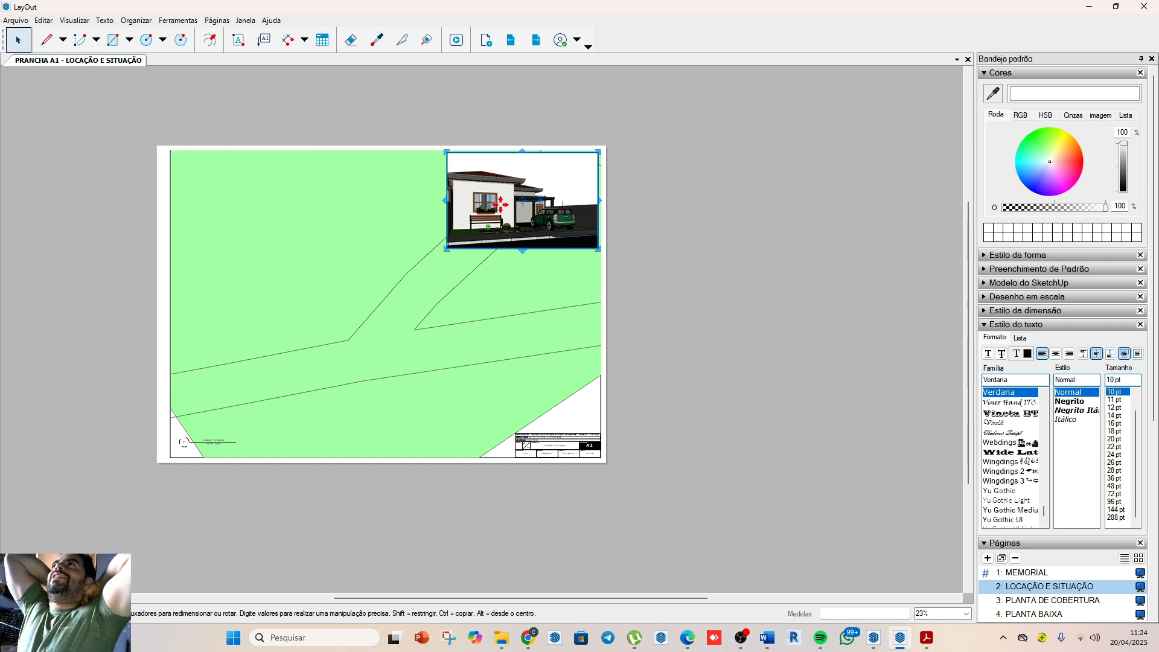
{"action": "left_click", "coordinate": [655, 228]}
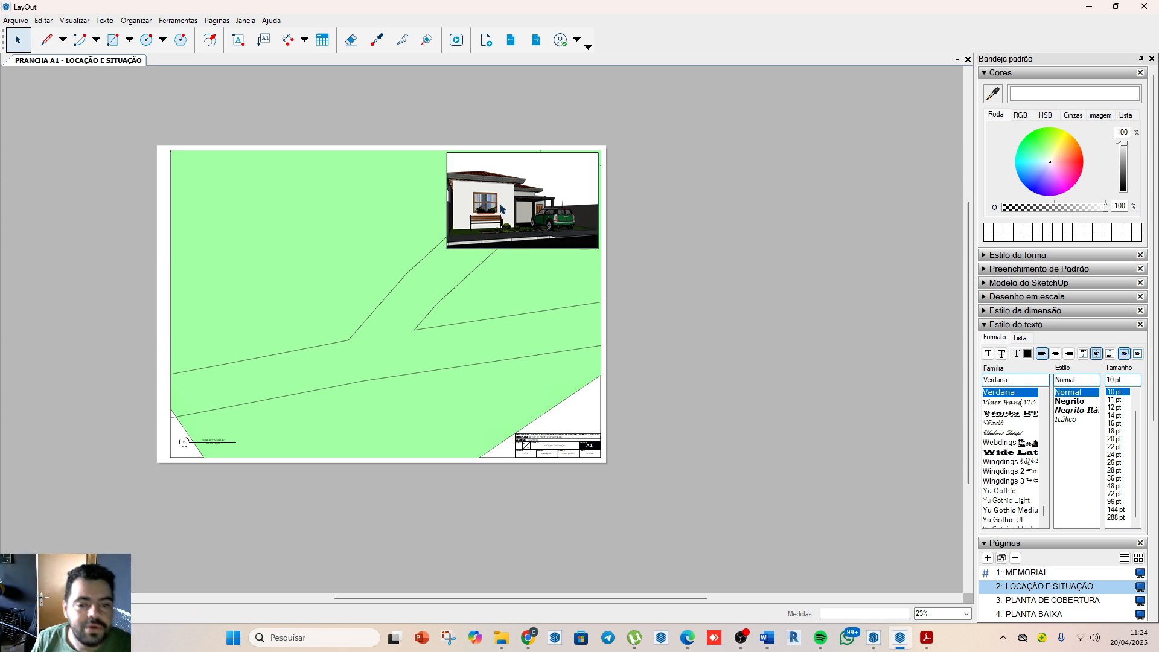
{"action": "left_click", "coordinate": [516, 208]}
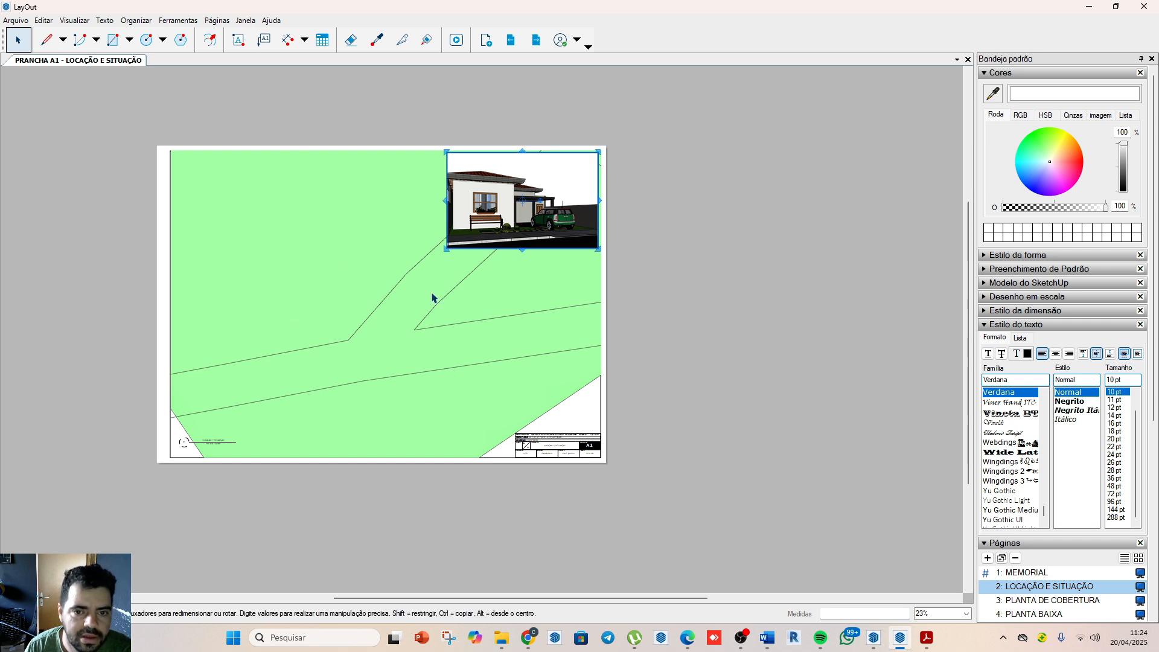
{"action": "left_click_drag", "start_coordinate": [547, 227], "coordinate": [414, 330]}
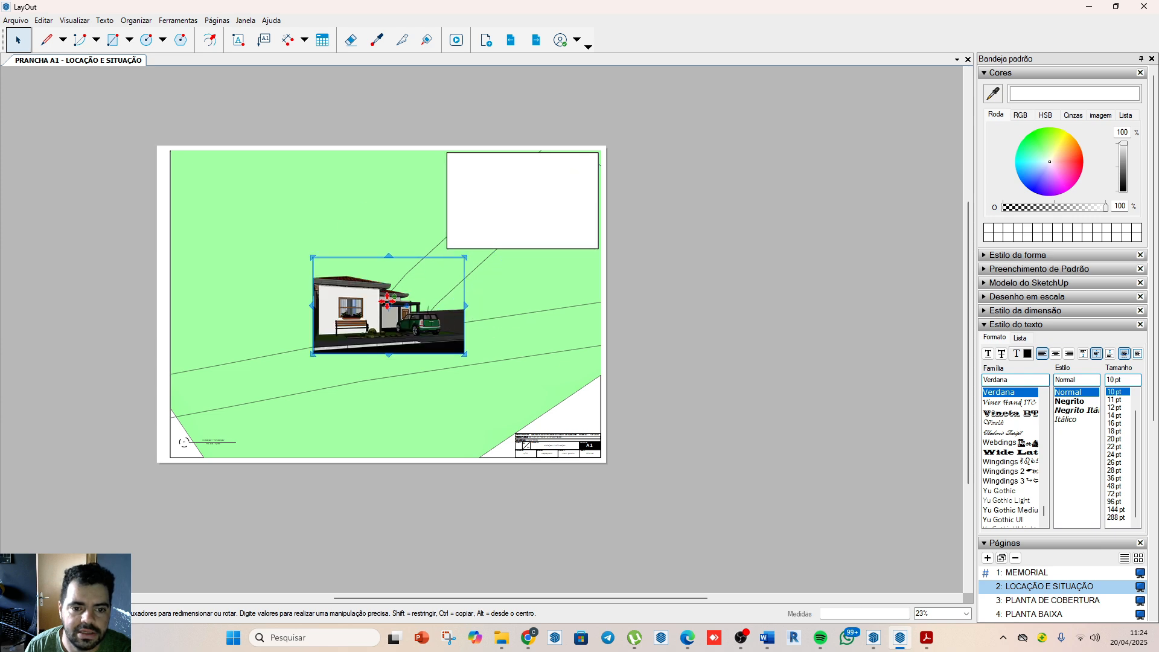
{"action": "left_click", "coordinate": [526, 224]}
{"action": "key", "text": "Delete"}
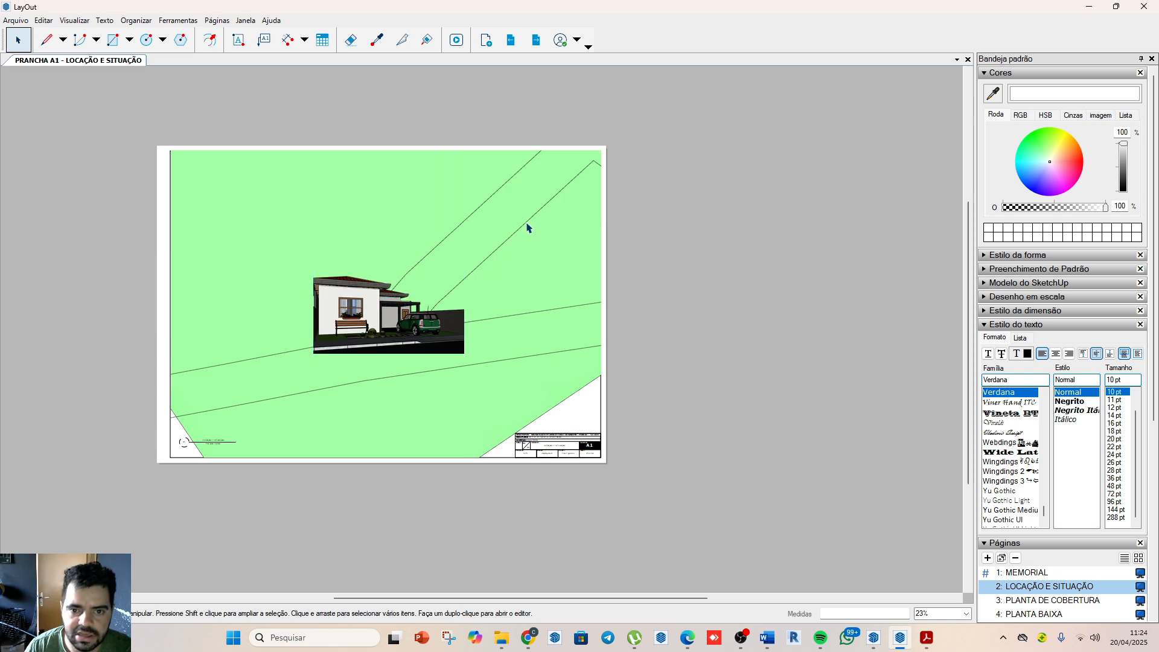
Step: Extend the site plan viewport upward beyond the sheet and reposition it to frame the whole house roof
{"action": "scroll", "coordinate": [483, 302], "scroll_direction": "down", "scroll_amount": 2}
{"action": "scroll", "coordinate": [489, 296], "scroll_direction": "up", "scroll_amount": 1}
{"action": "scroll", "coordinate": [493, 286], "scroll_direction": "up", "scroll_amount": 1}
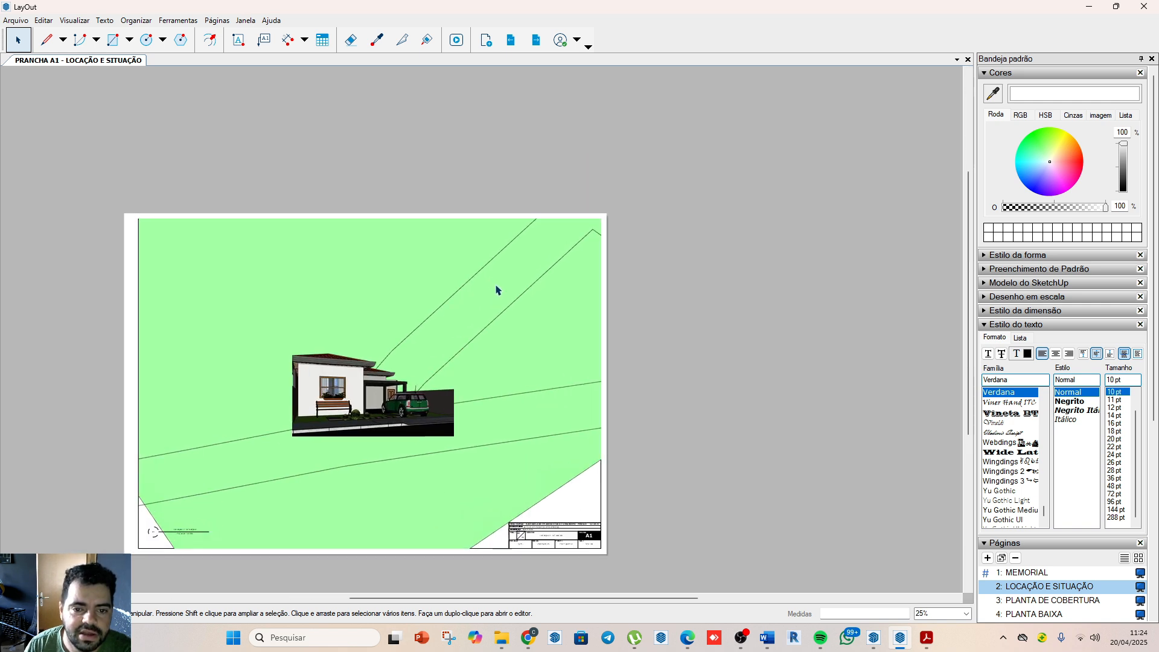
{"action": "left_click", "coordinate": [496, 274]}
{"action": "left_click_drag", "start_coordinate": [371, 215], "coordinate": [370, 92]}
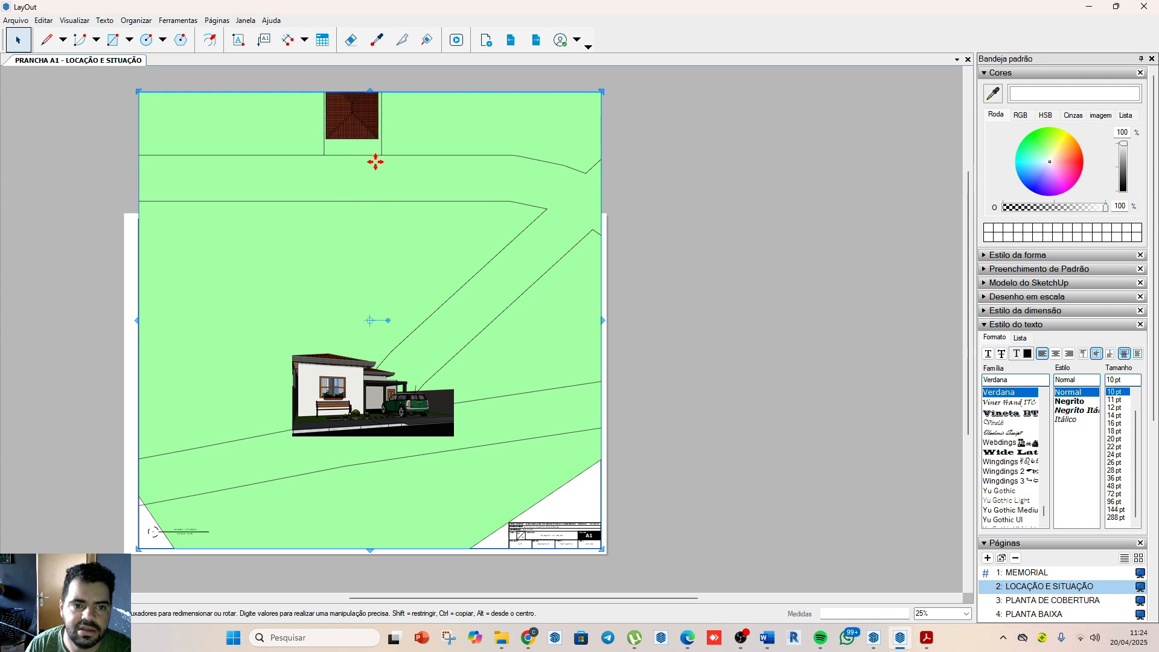
{"action": "left_click_drag", "start_coordinate": [374, 150], "coordinate": [364, 129]}
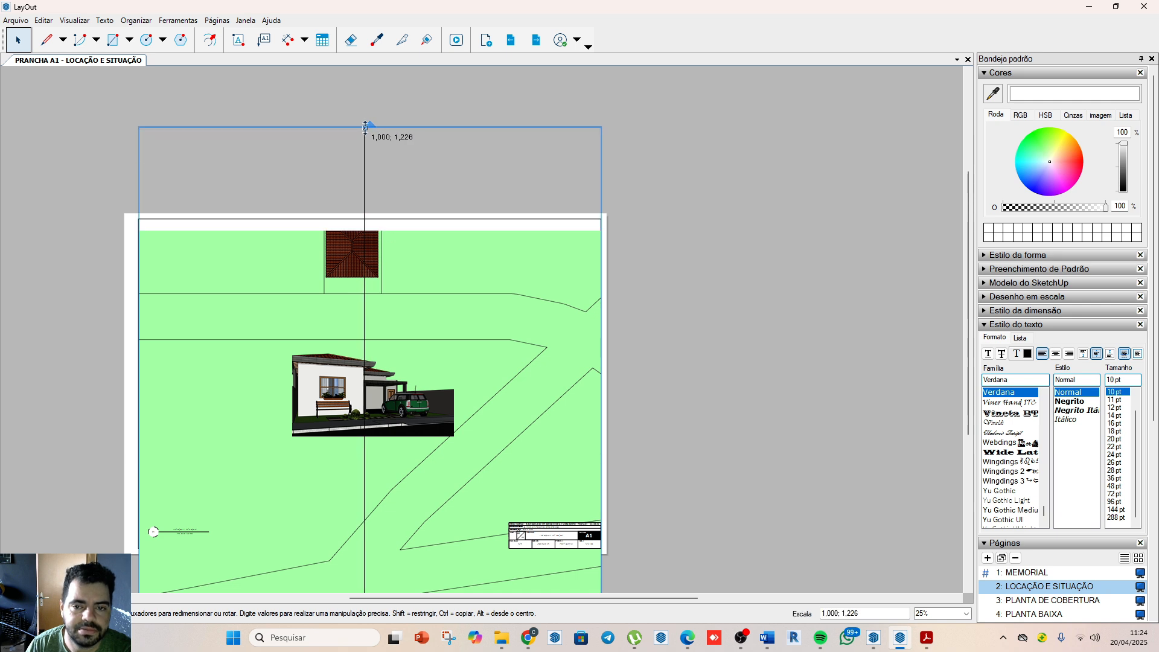
{"action": "scroll", "coordinate": [470, 199], "scroll_direction": "down", "scroll_amount": 3}
{"action": "left_click_drag", "start_coordinate": [417, 497], "coordinate": [411, 421]}
{"action": "scroll", "coordinate": [452, 293], "scroll_direction": "up", "scroll_amount": 1}
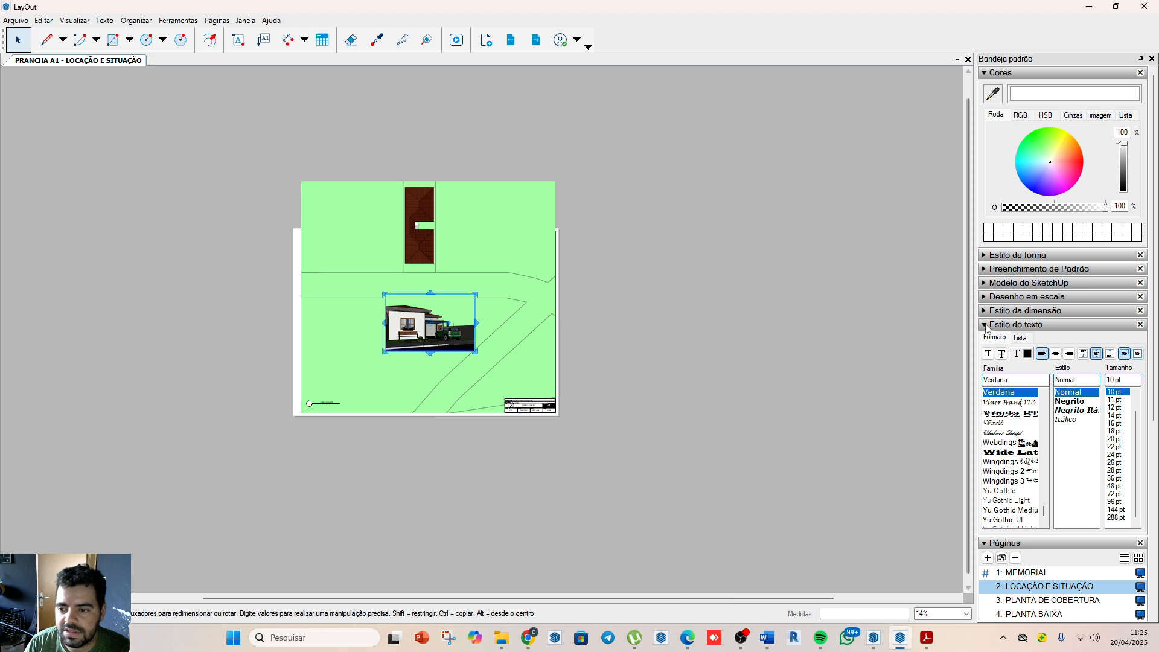
Step: Place the north symbol from the DETALHAMENTO album on the site plan, just above the title block
{"action": "left_click", "coordinate": [985, 326]}
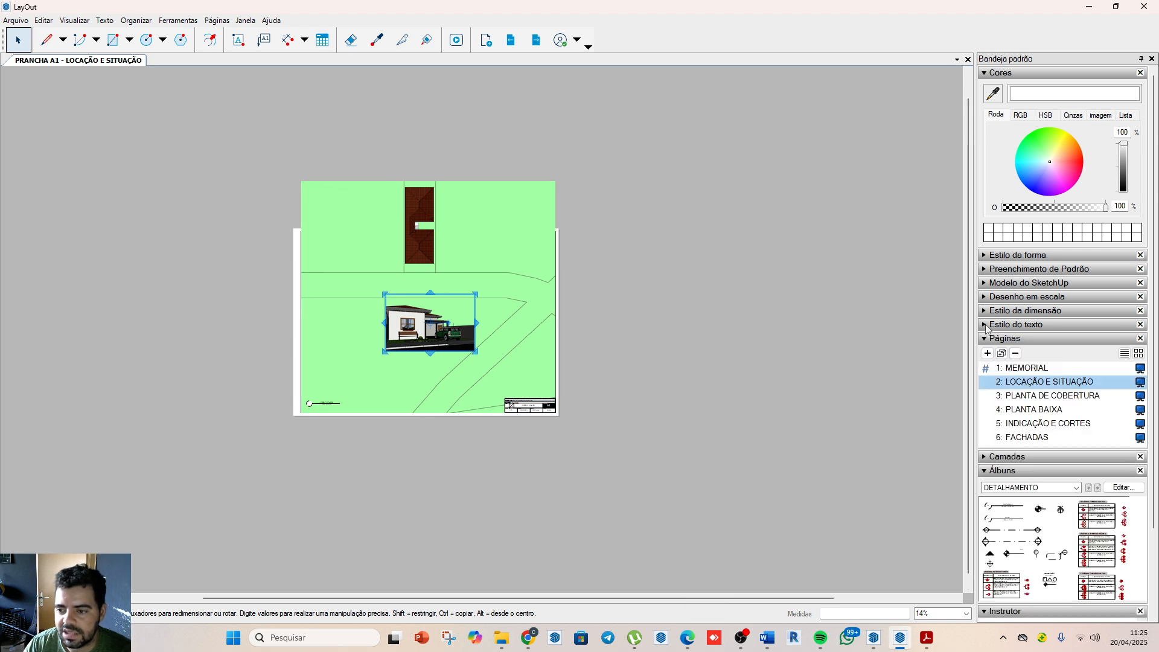
{"action": "left_click", "coordinate": [1061, 511]}
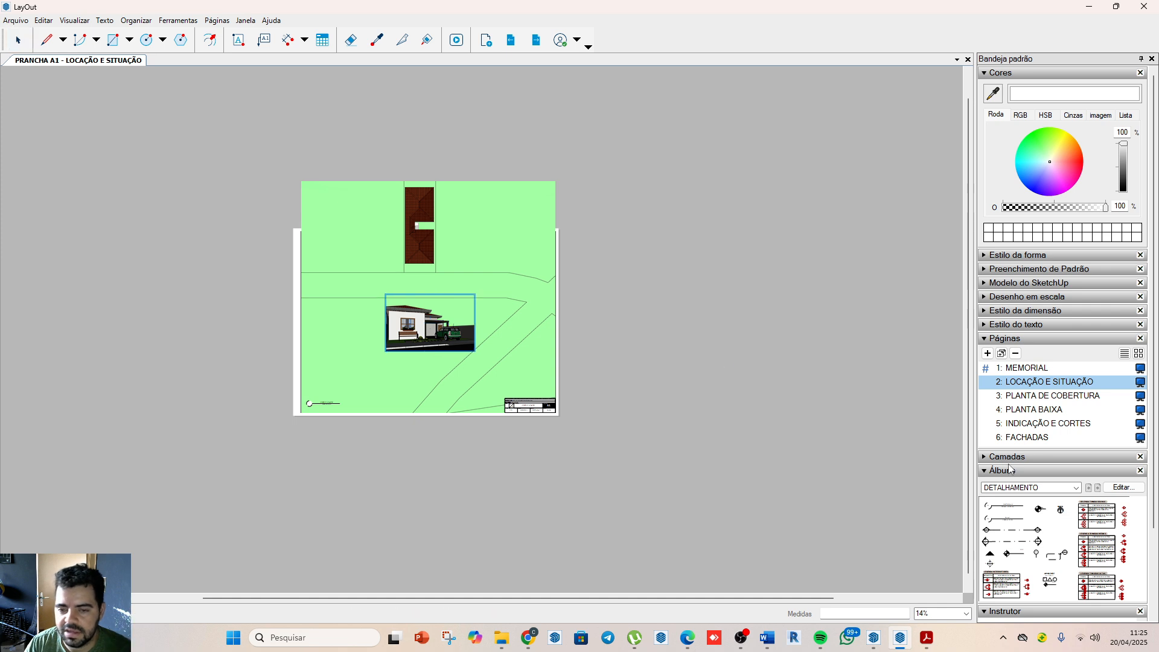
{"action": "scroll", "coordinate": [516, 379], "scroll_direction": "up", "scroll_amount": 2}
{"action": "scroll", "coordinate": [501, 366], "scroll_direction": "up", "scroll_amount": 2}
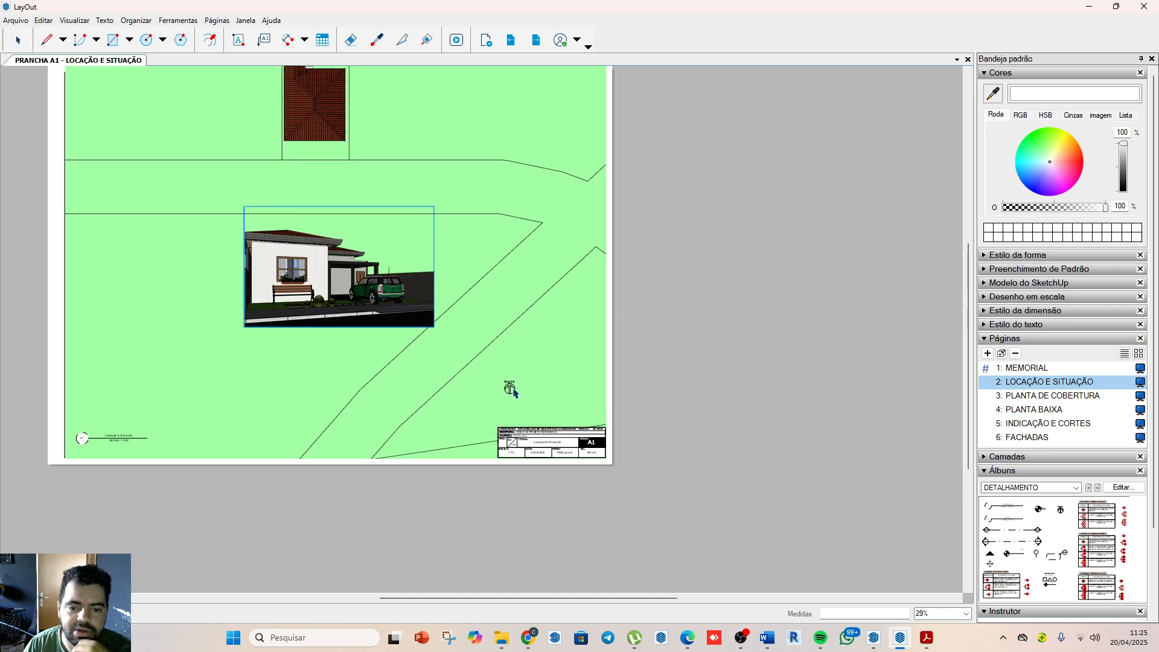
{"action": "left_click", "coordinate": [512, 389]}
{"action": "scroll", "coordinate": [543, 411], "scroll_direction": "up", "scroll_amount": 2}
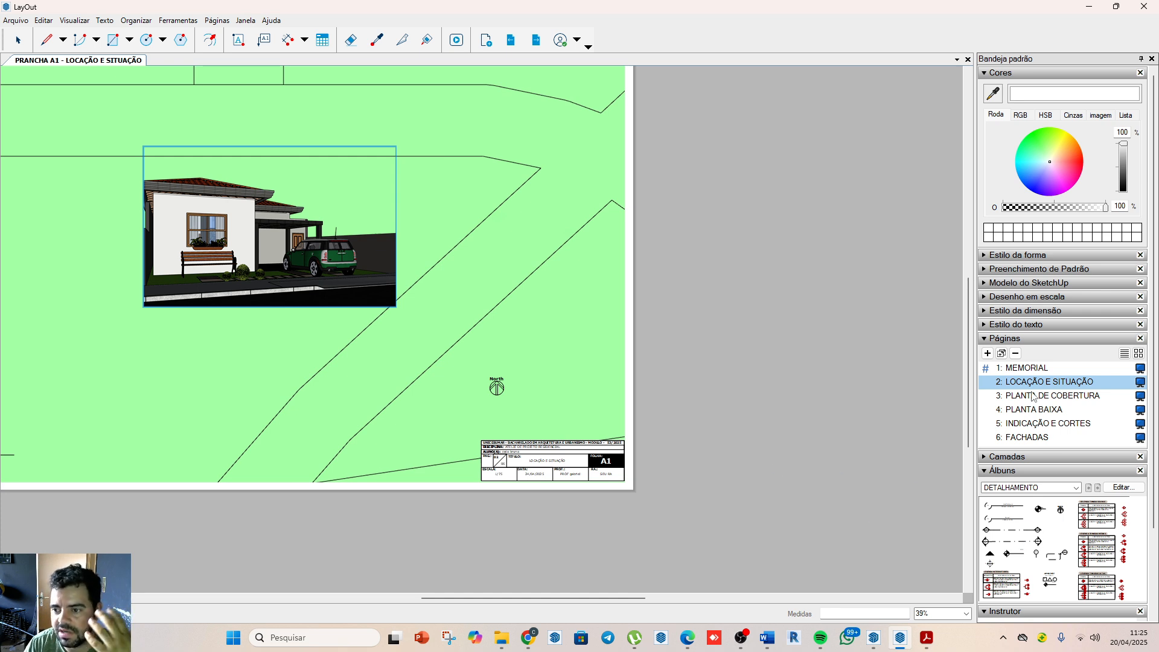
Step: Examine the section-line symbols crossing the roof plan on the INDICAÇÃO E CORTES page
{"action": "left_click", "coordinate": [1042, 410]}
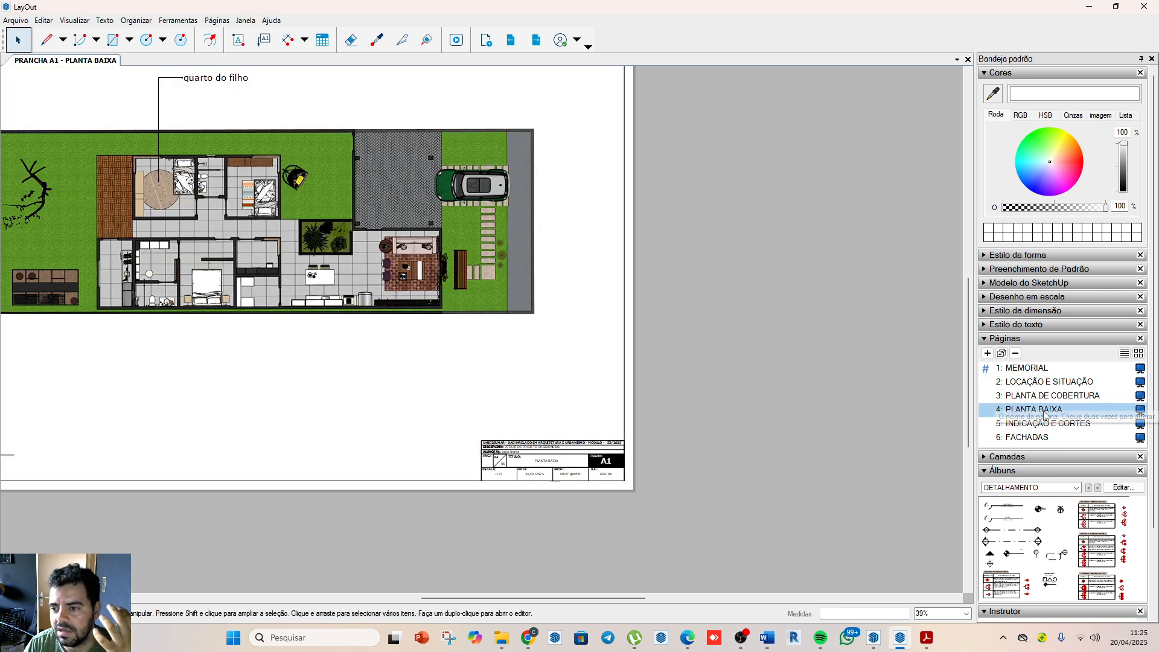
{"action": "left_click", "coordinate": [1047, 423]}
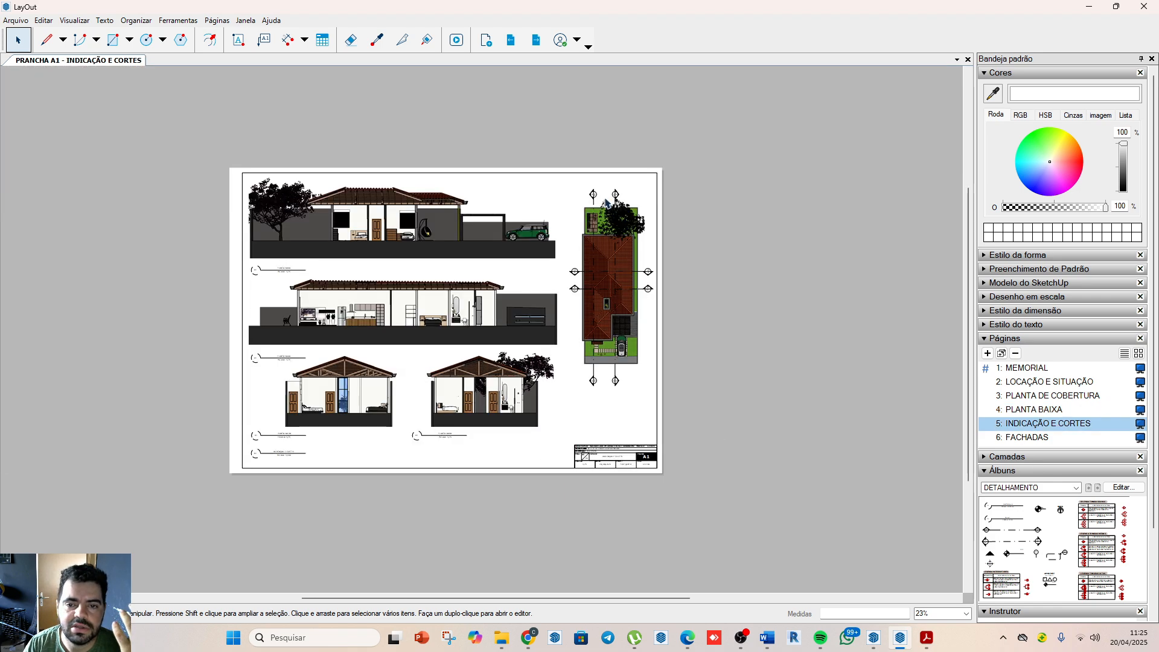
{"action": "scroll", "coordinate": [616, 255], "scroll_direction": "up", "scroll_amount": 3}
{"action": "scroll", "coordinate": [574, 266], "scroll_direction": "down", "scroll_amount": 3}
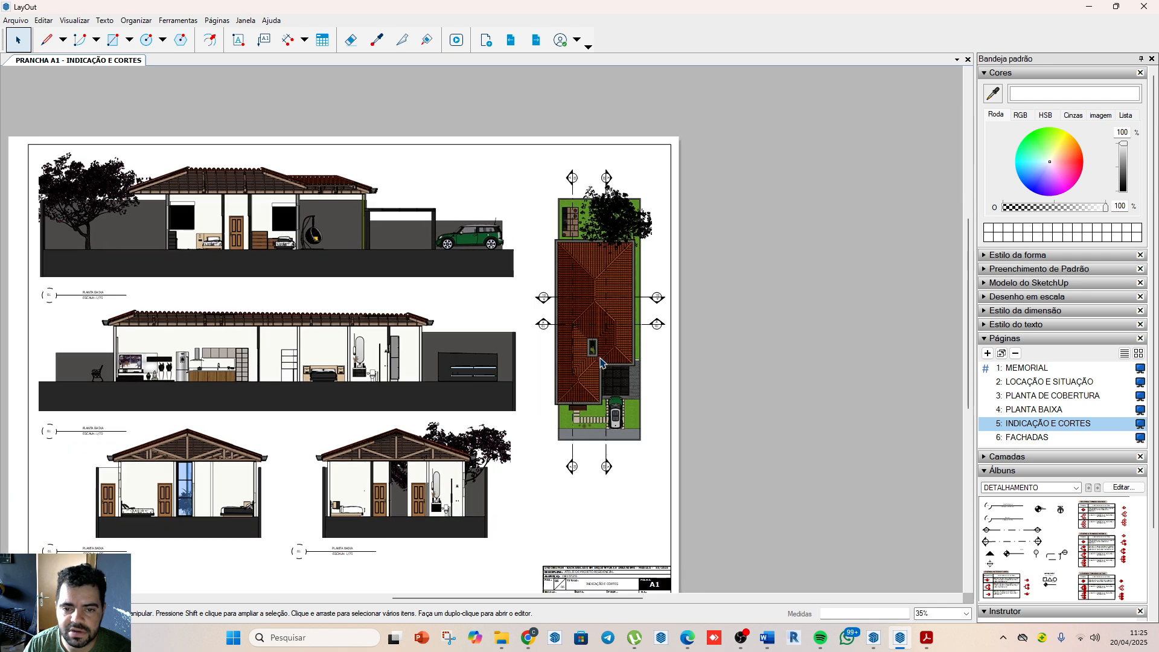
{"action": "left_click", "coordinate": [659, 300]}
{"action": "left_click", "coordinate": [659, 325]}
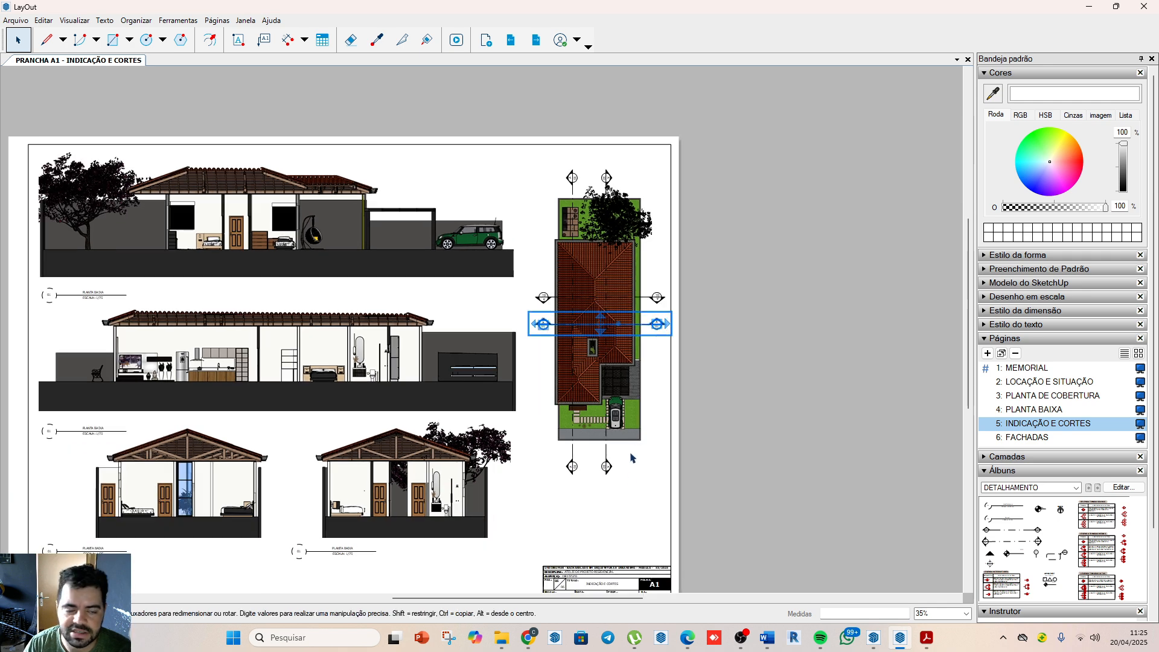
{"action": "left_click", "coordinate": [608, 470]}
{"action": "left_click", "coordinate": [873, 466]}
Step: Place another horizontal section-line symbol from the DETALHAMENTO album across the roof plan, below the two existing ones
{"action": "scroll", "coordinate": [641, 375], "scroll_direction": "down", "scroll_amount": 4}
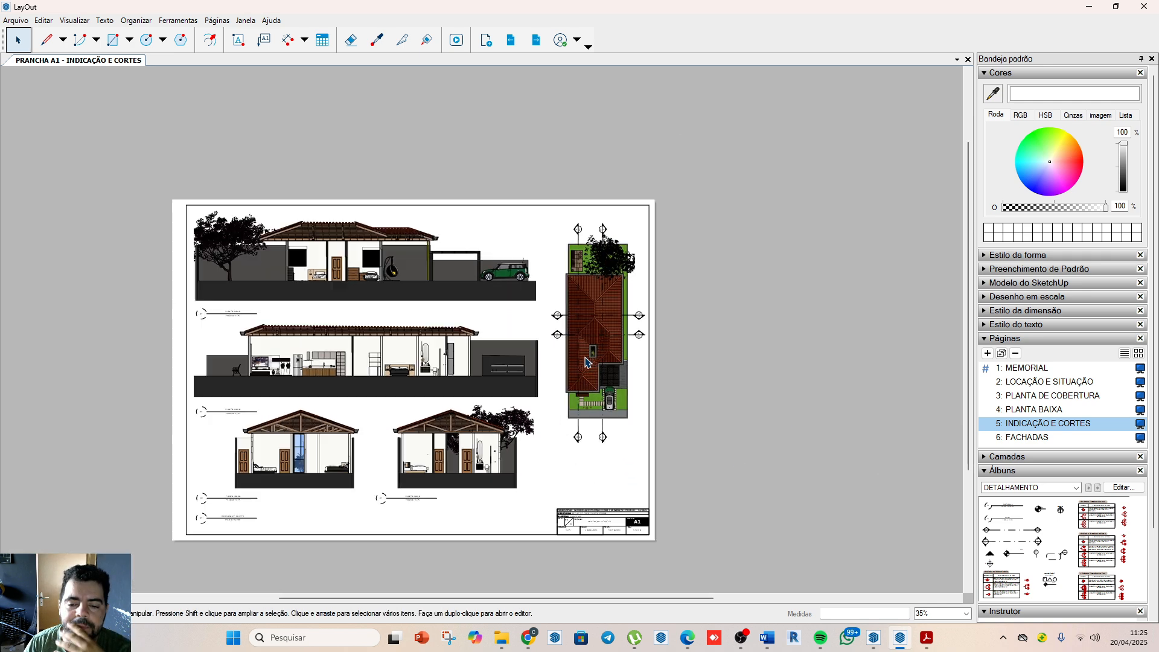
{"action": "scroll", "coordinate": [635, 432], "scroll_direction": "up", "scroll_amount": 2}
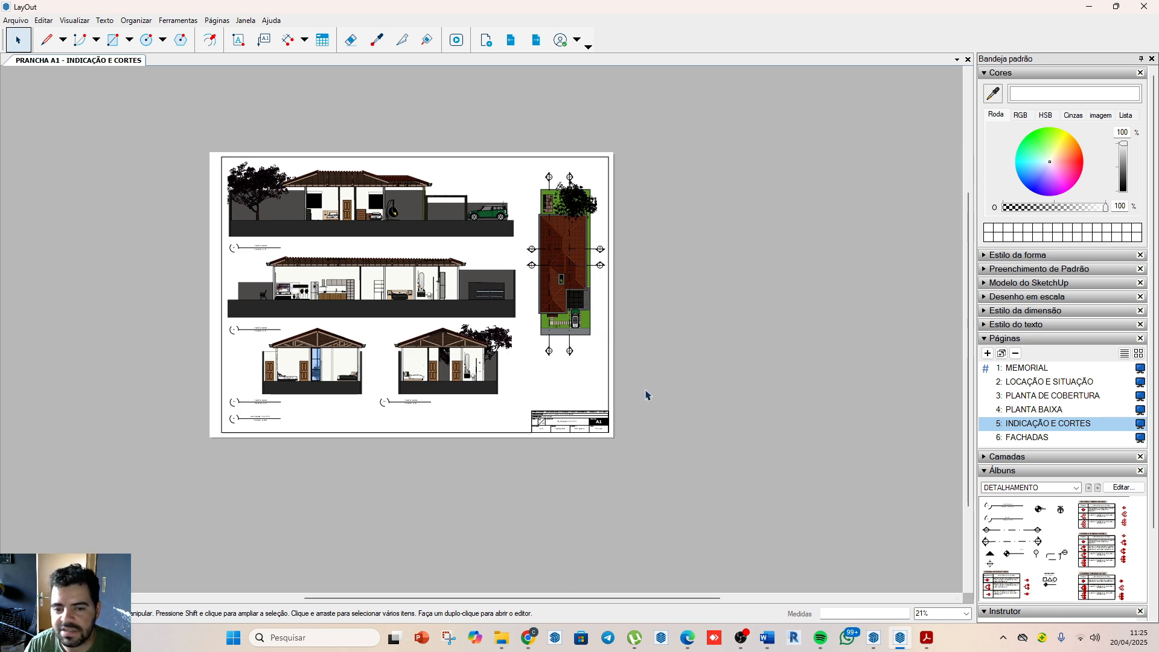
{"action": "mouse_move", "coordinate": [1017, 537]}
{"action": "left_mouse_down"}
{"action": "mouse_move", "coordinate": [660, 395]}
{"action": "mouse_move", "coordinate": [569, 289]}
{"action": "mouse_move", "coordinate": [633, 339]}
{"action": "left_mouse_up"}
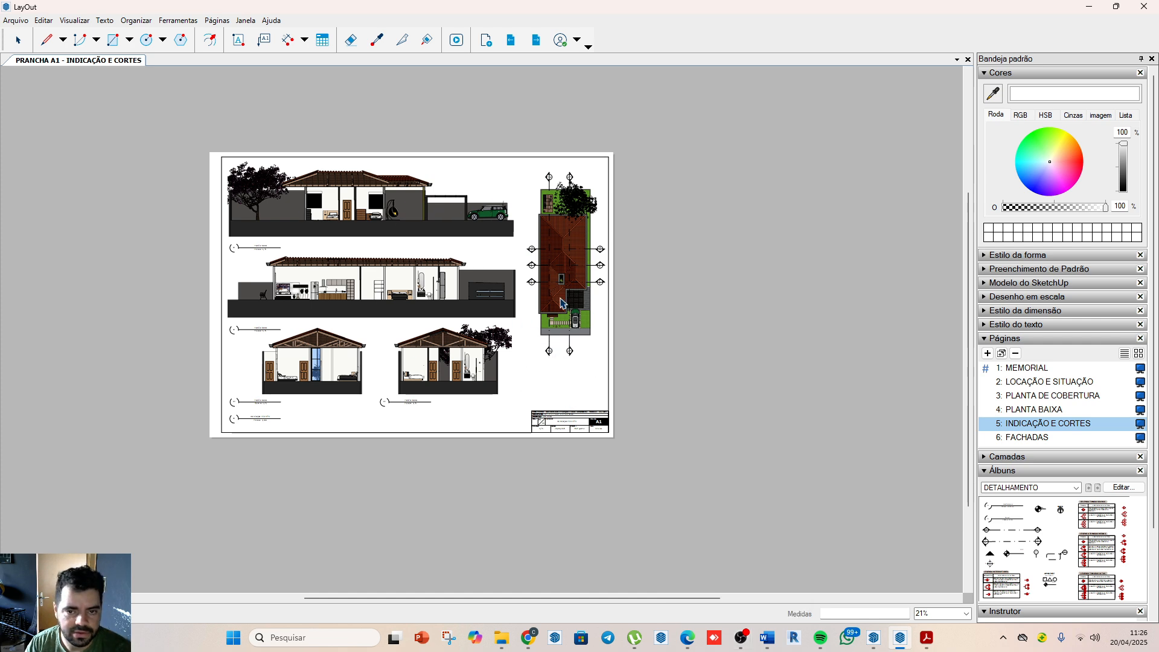
{"action": "left_click", "coordinate": [740, 637]}
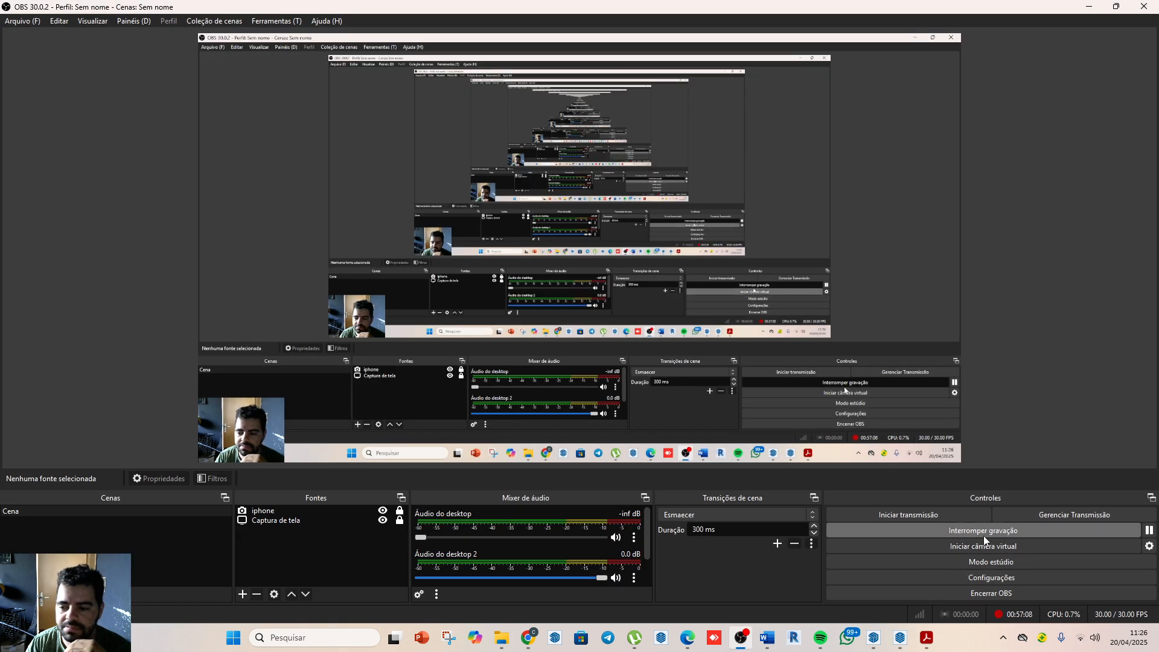